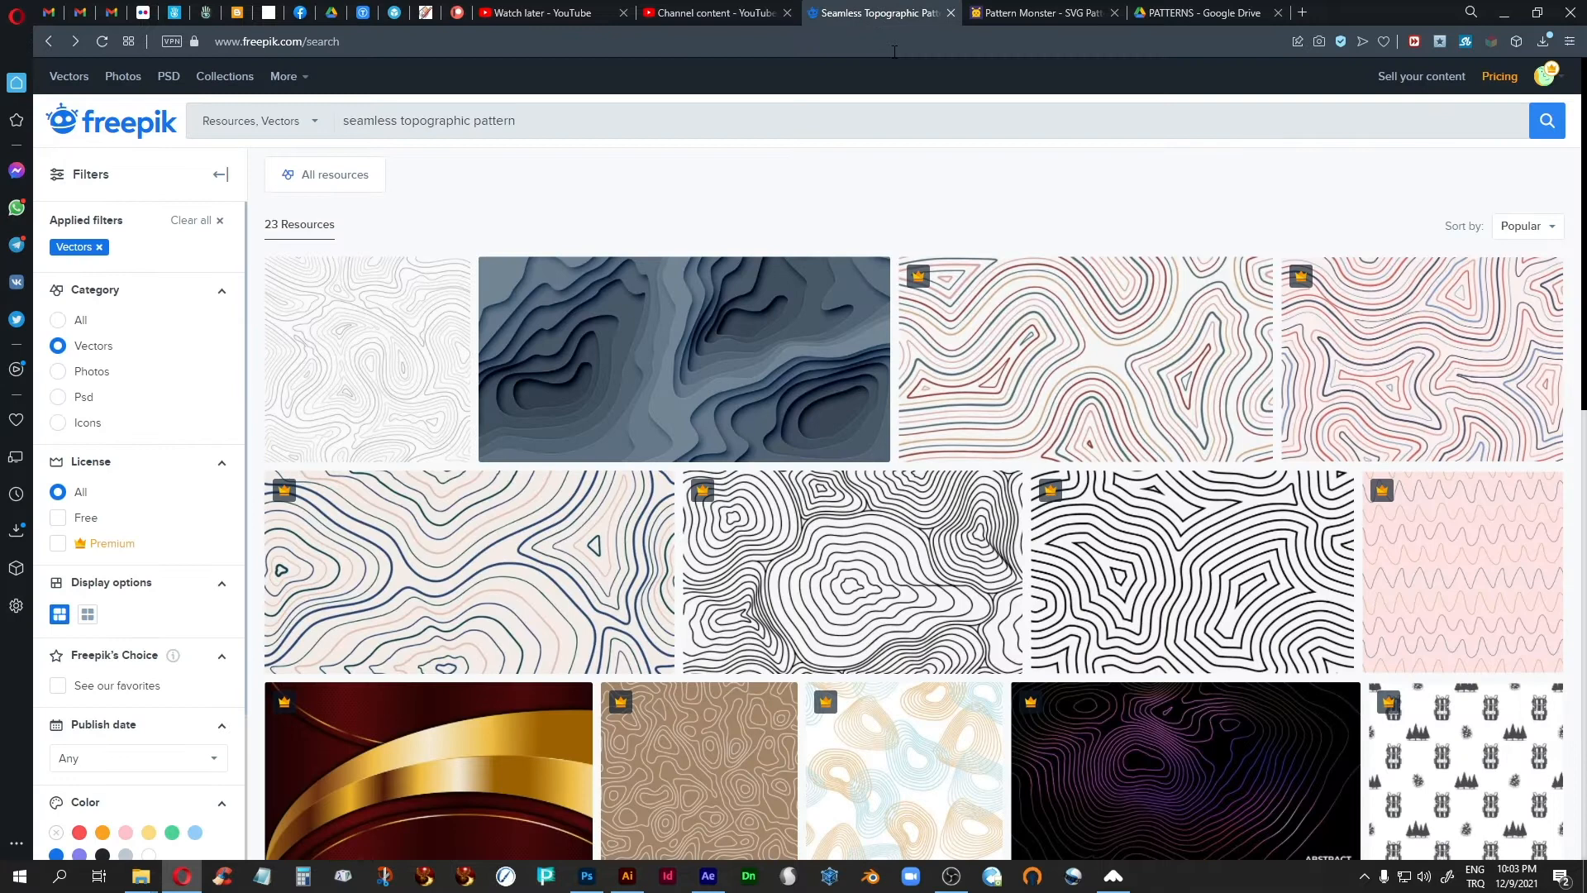
Look through the Freepik vector results for "seamless topographic pattern"
scroll(860, 595, down, 4)
scroll(876, 525, down, 3)
scroll(876, 525, up, 3)
scroll(877, 525, down, 4)
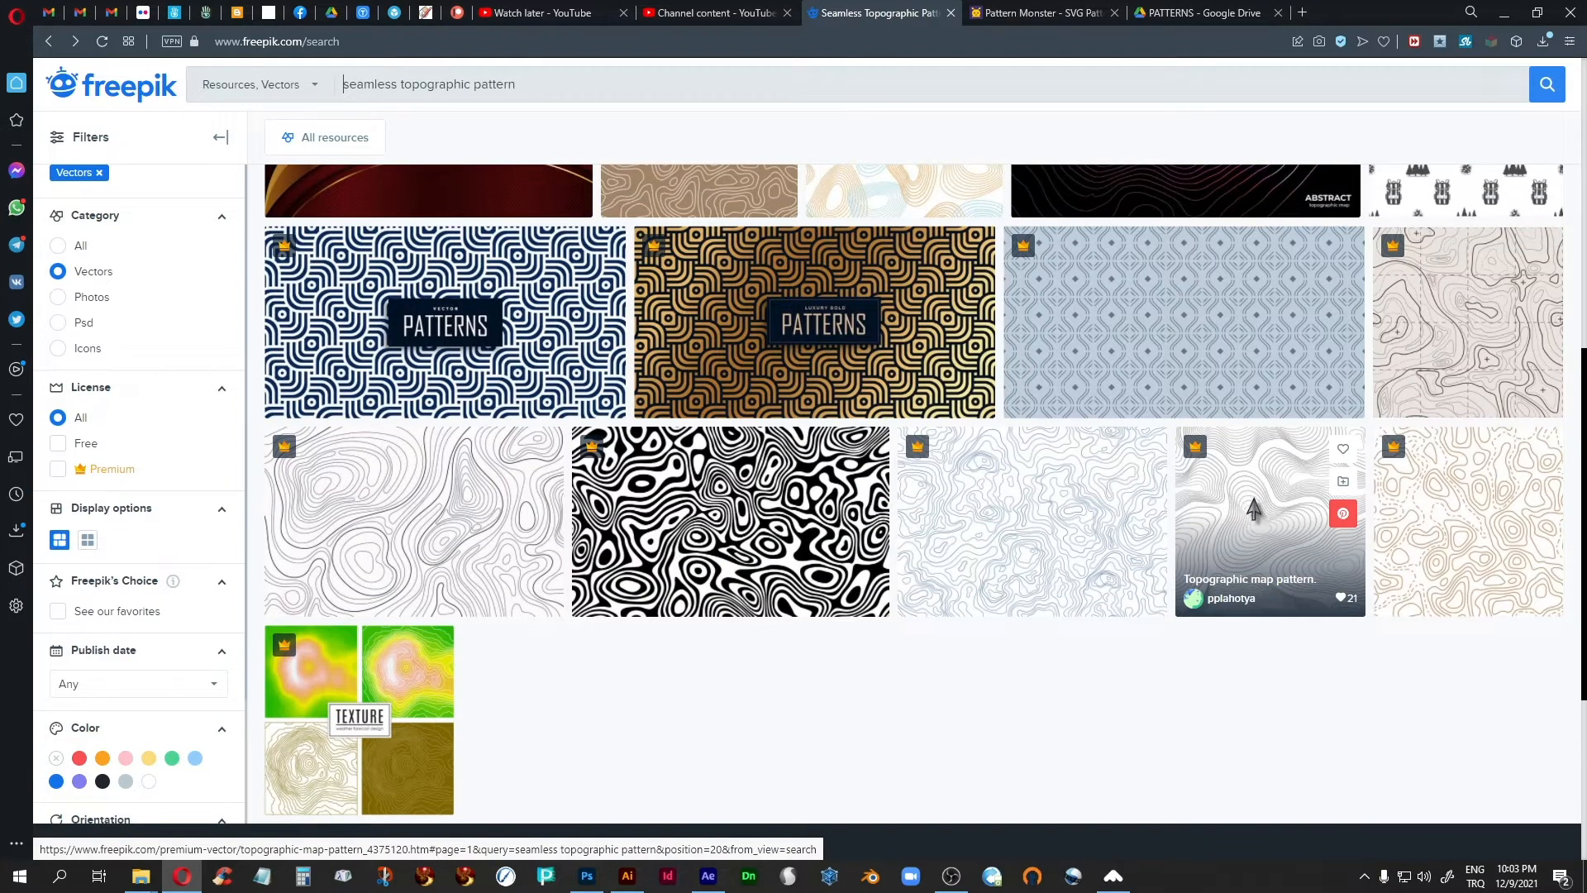
scroll(602, 469, up, 6)
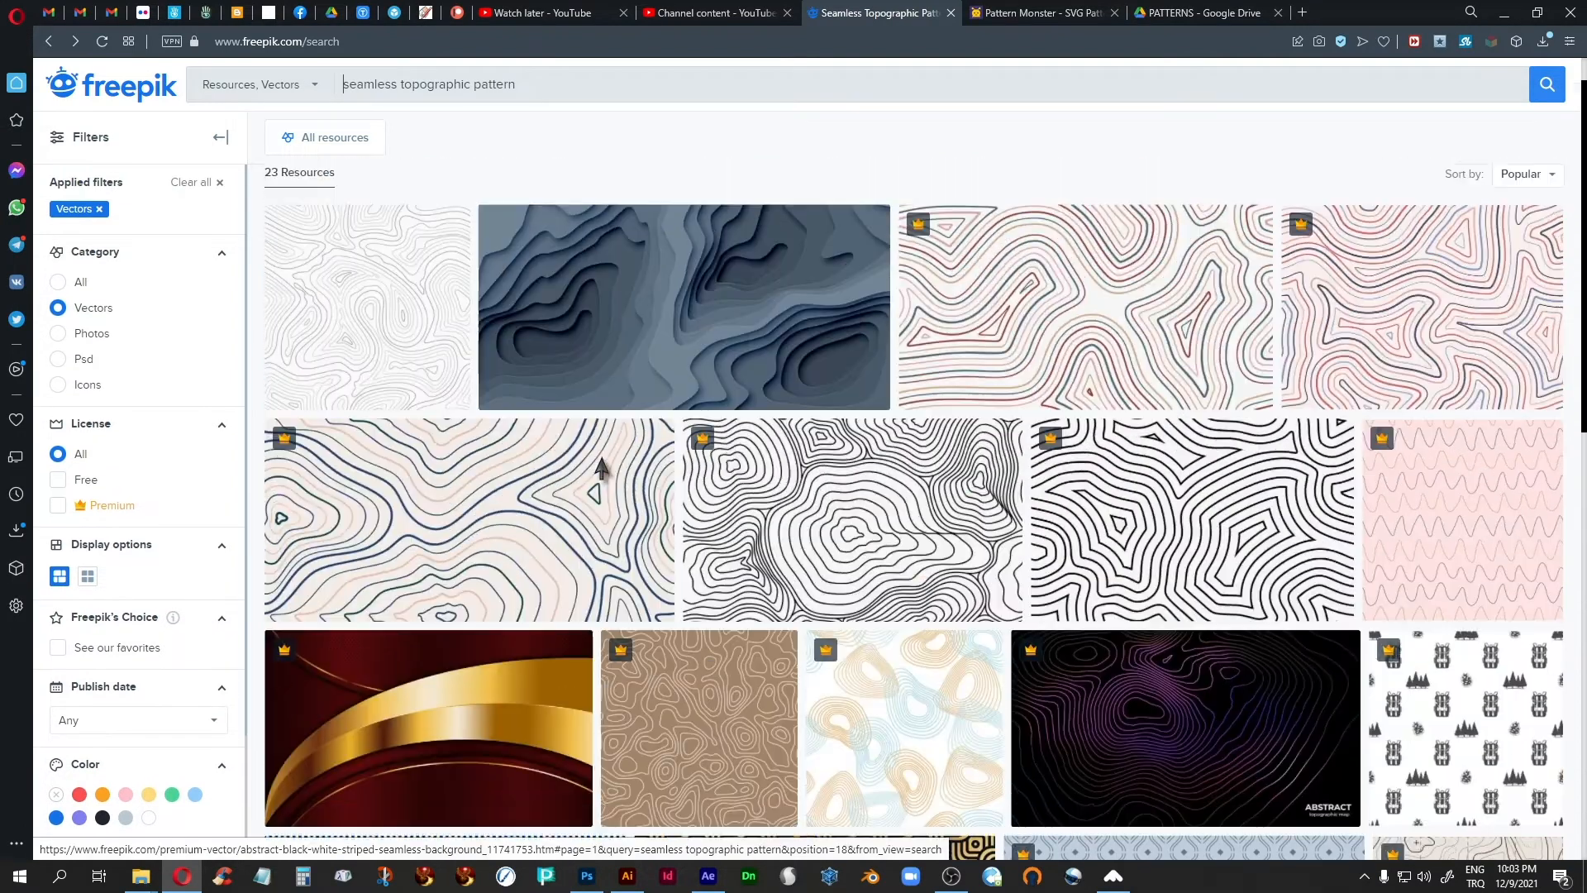
scroll(602, 469, down, 4)
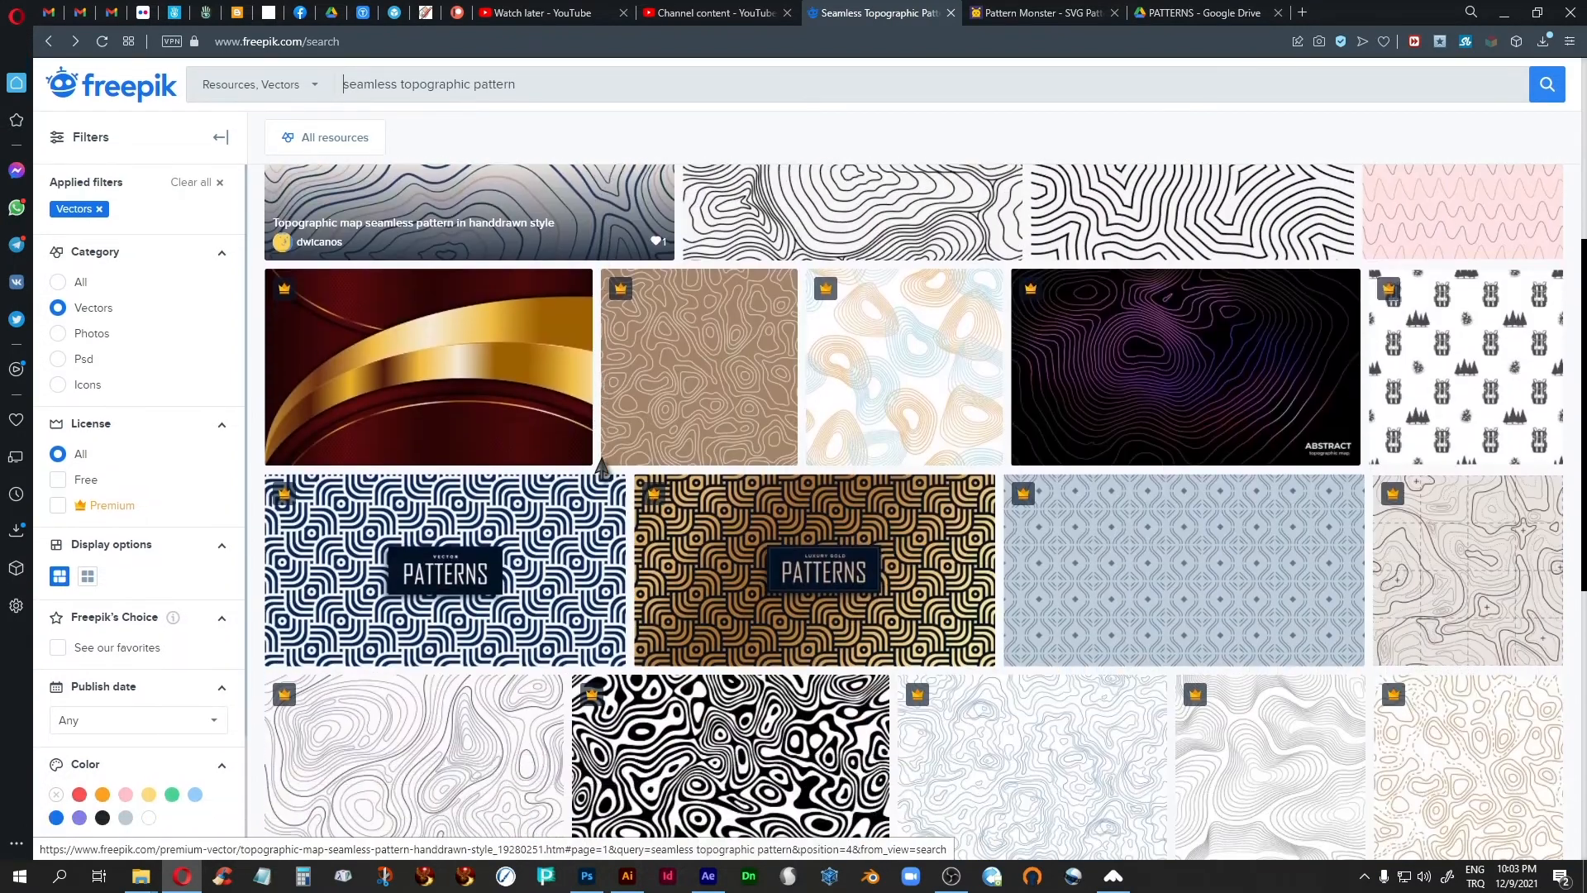
scroll(602, 468, up, 5)
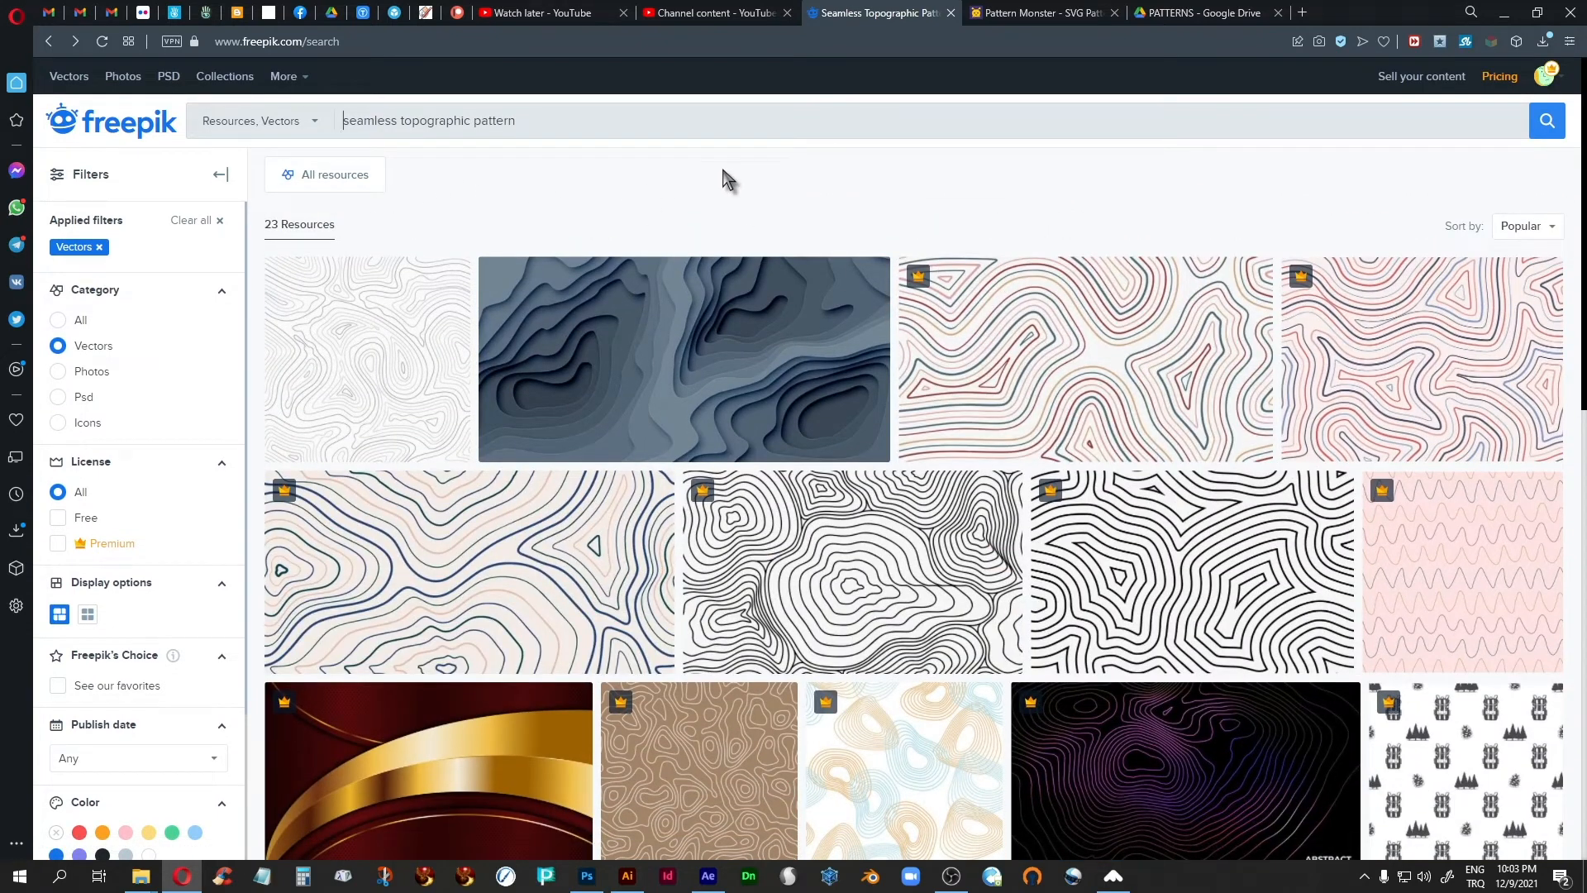
Search Freepik vectors for "pattern" and browse the first page of results
drag(477, 120, 308, 122)
key(BackSpace)
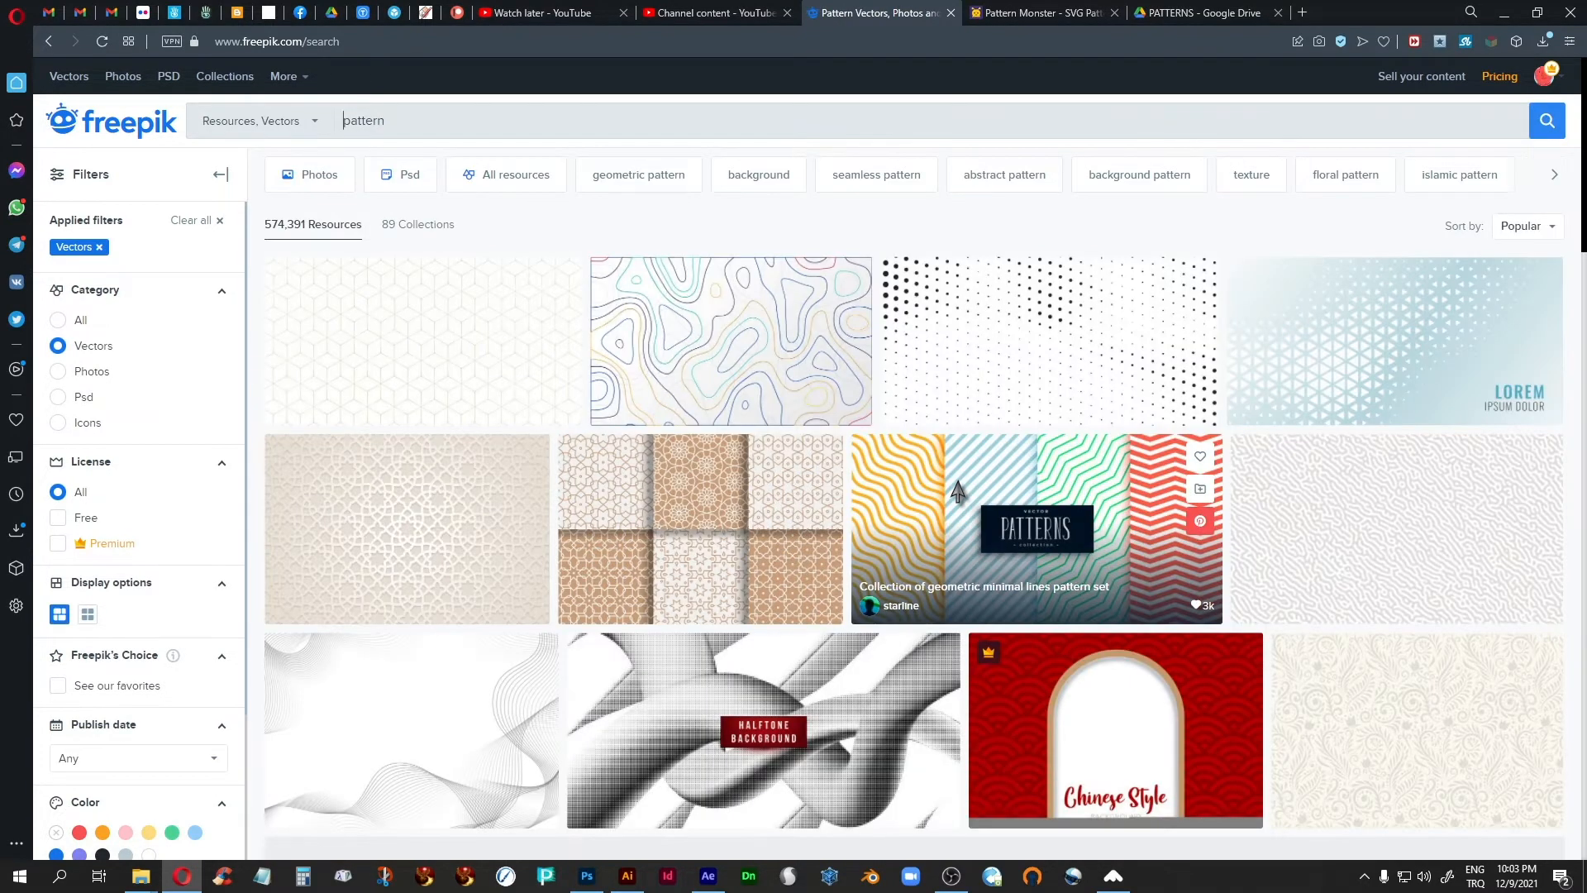
scroll(957, 492, down, 10)
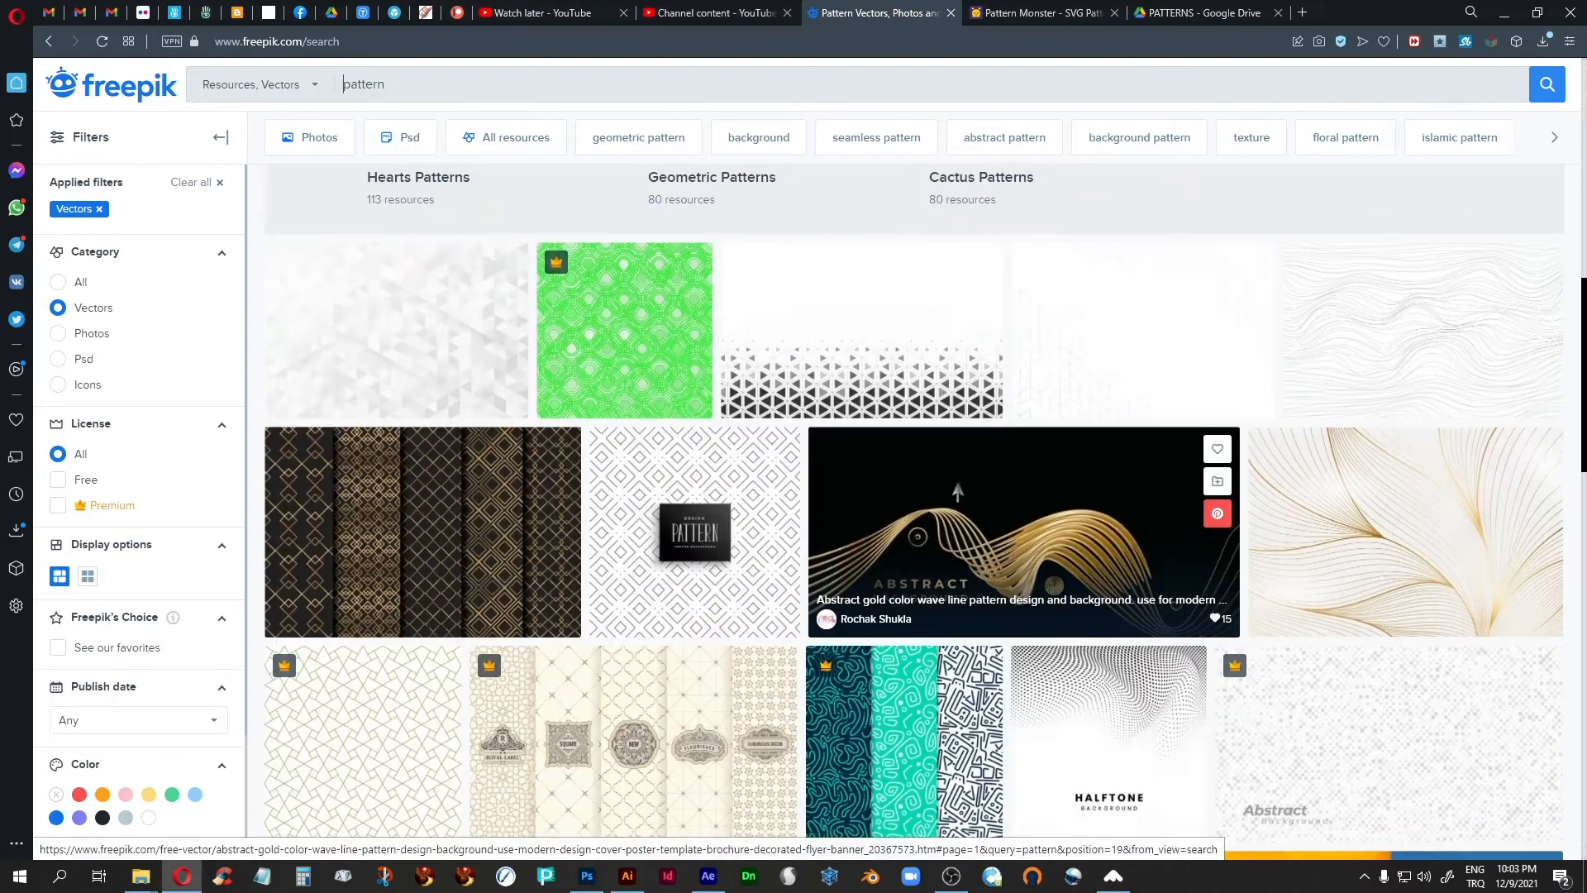
scroll(958, 492, down, 10)
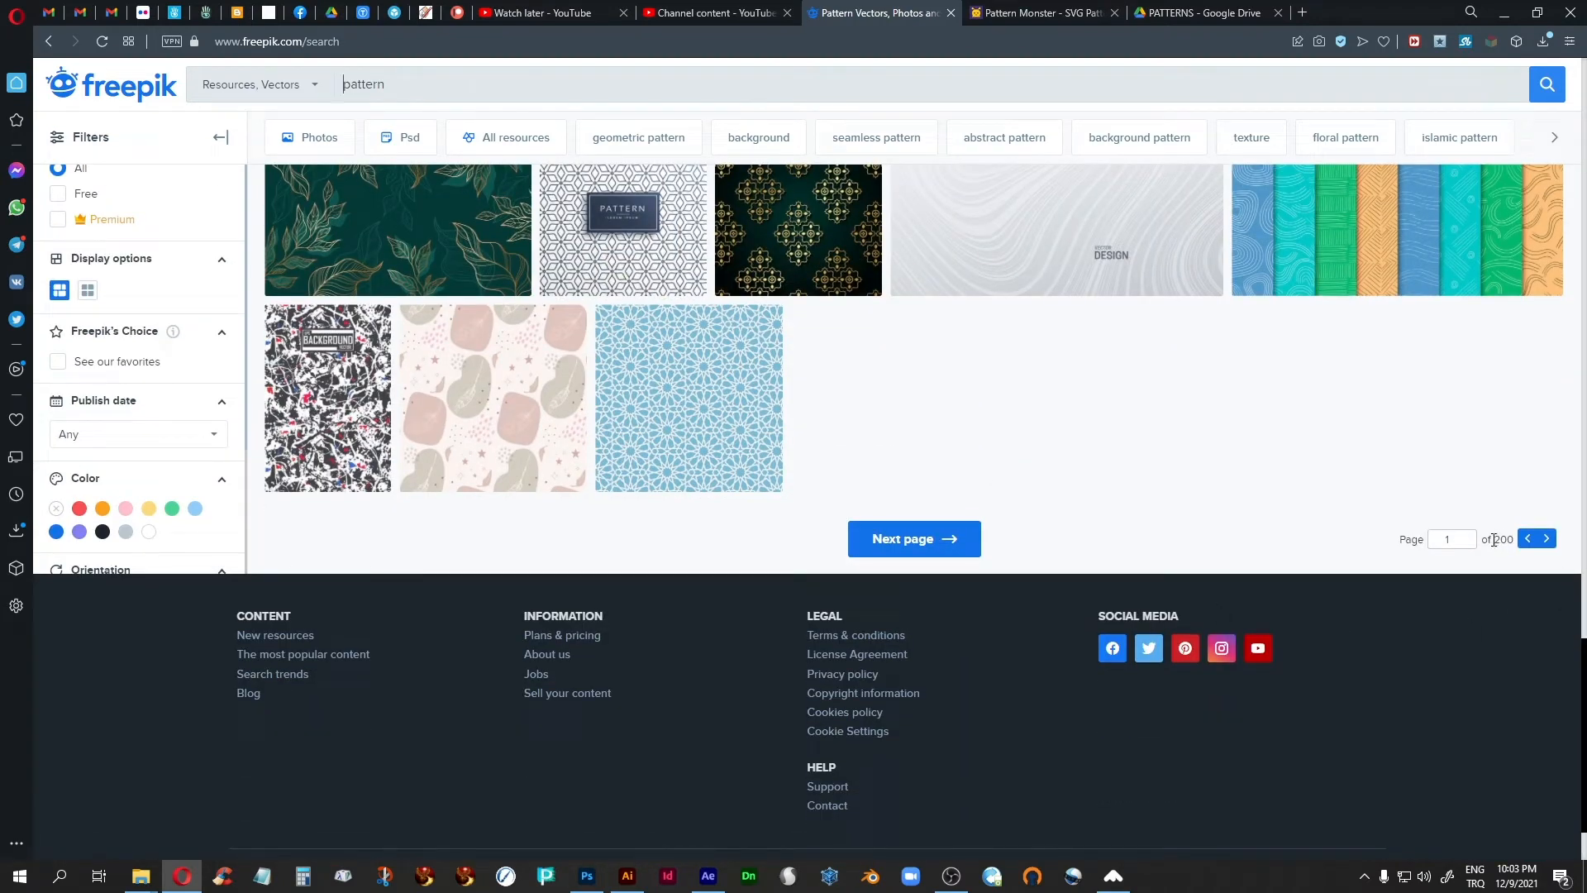
scroll(970, 447, up, 10)
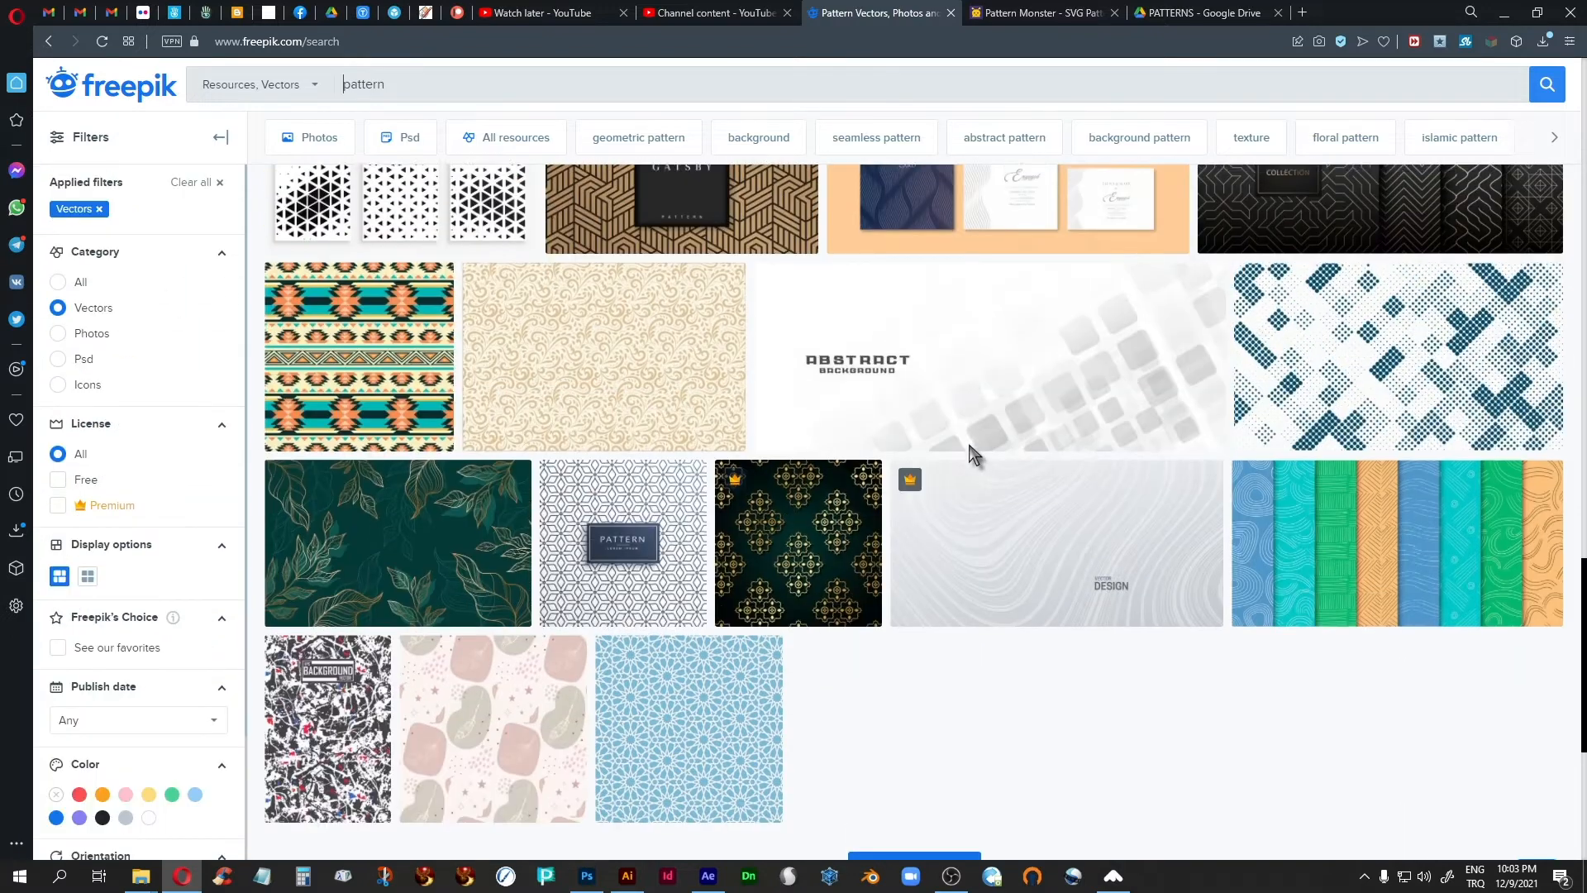
scroll(969, 453, up, 10)
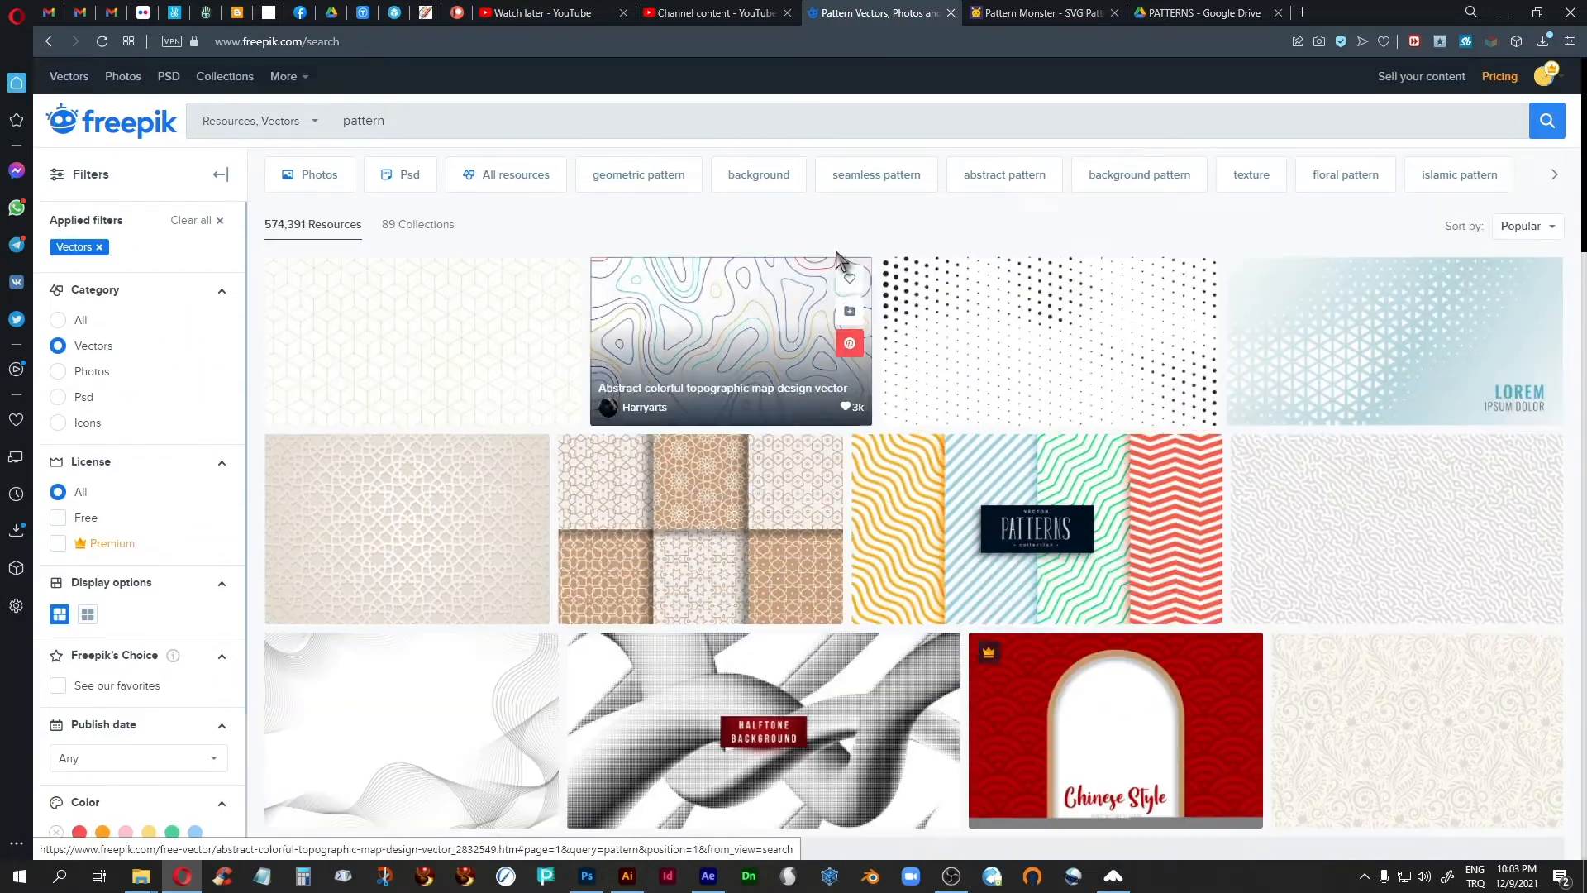
Narrow the vector search to the suggested "seamless pattern" and browse the results
click(875, 179)
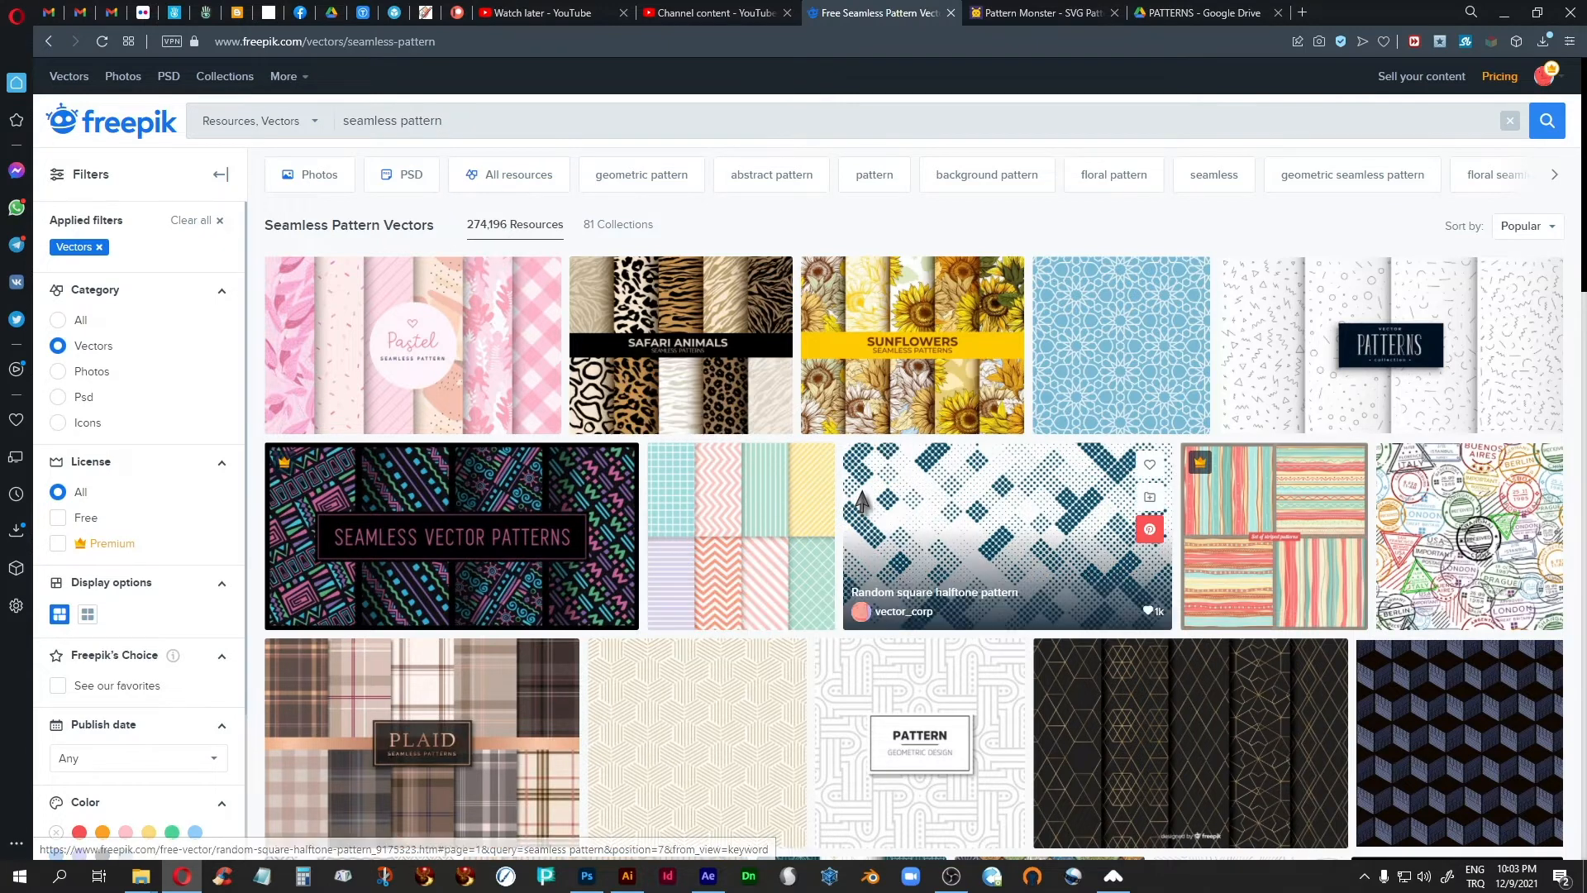
scroll(961, 532, down, 3)
scroll(962, 532, down, 7)
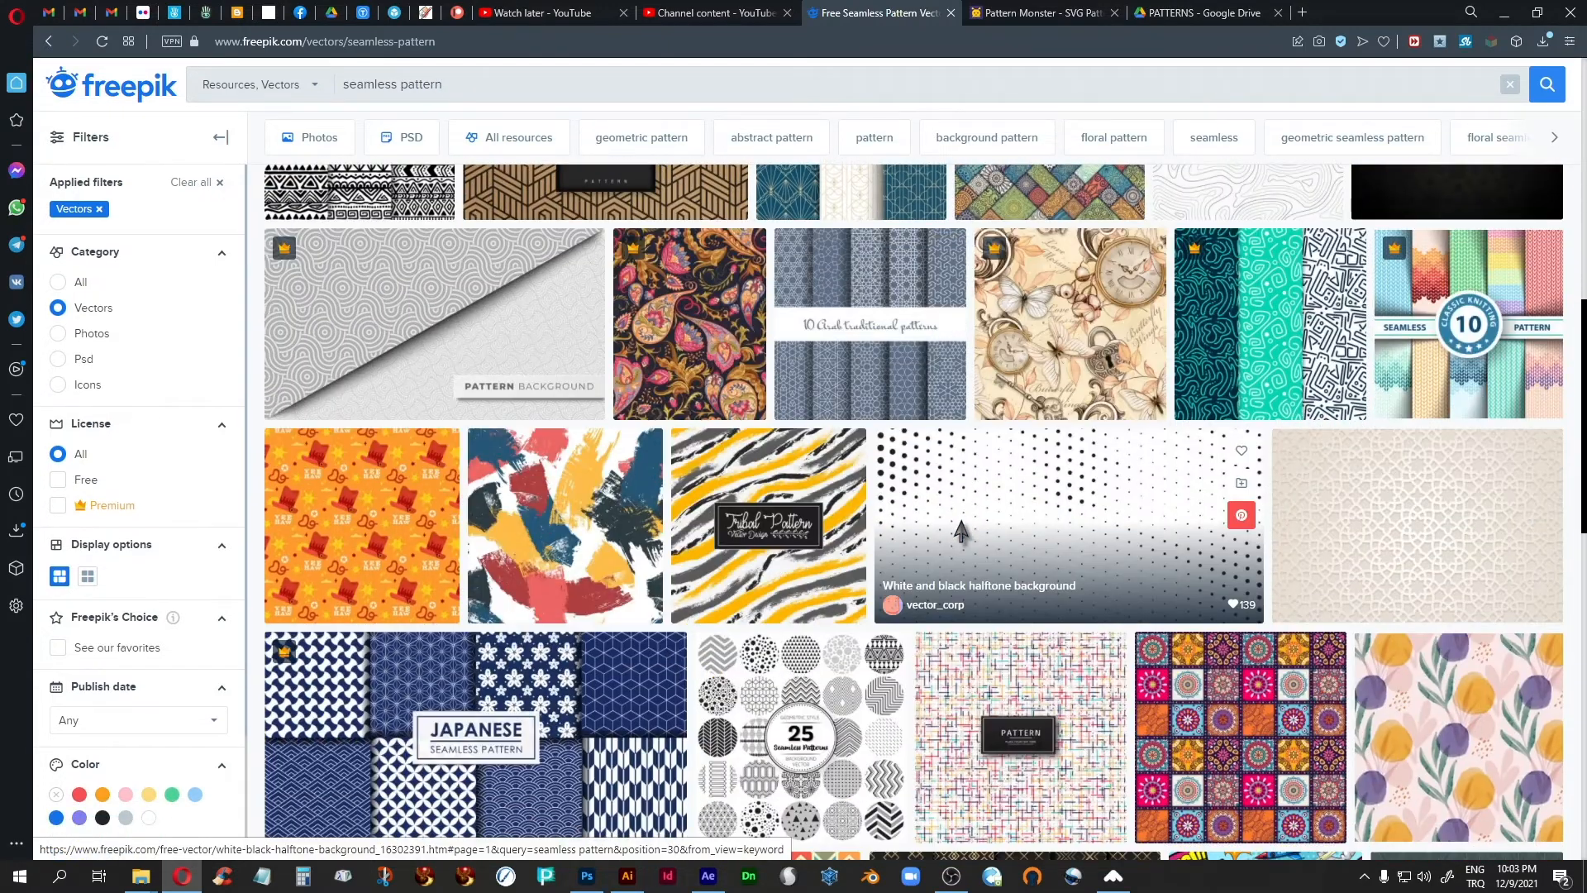
scroll(962, 532, up, 1)
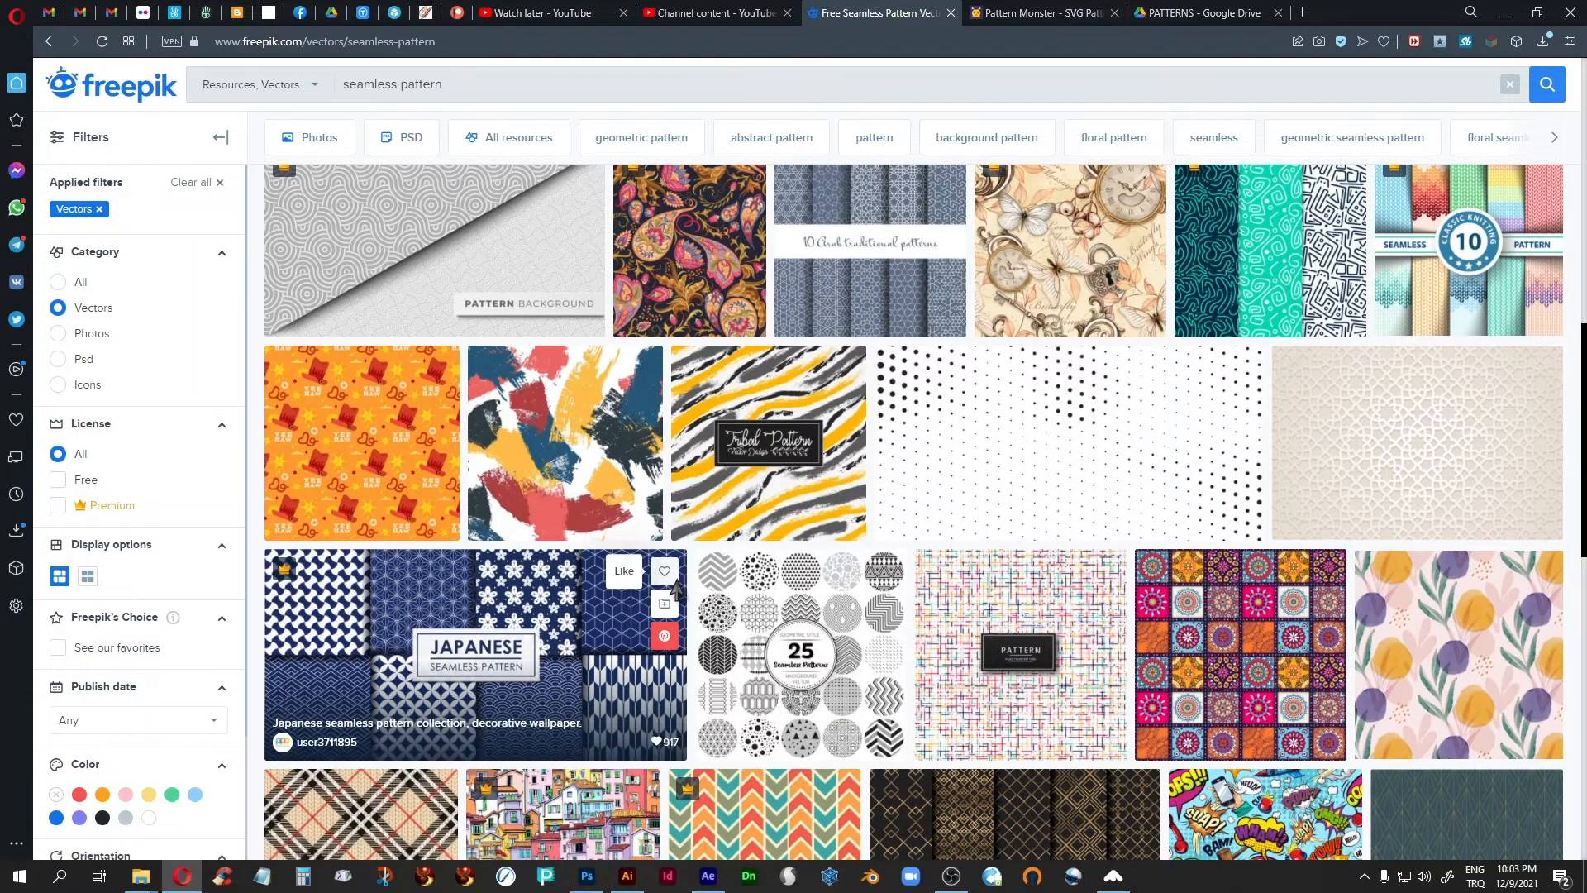
scroll(678, 588, down, 4)
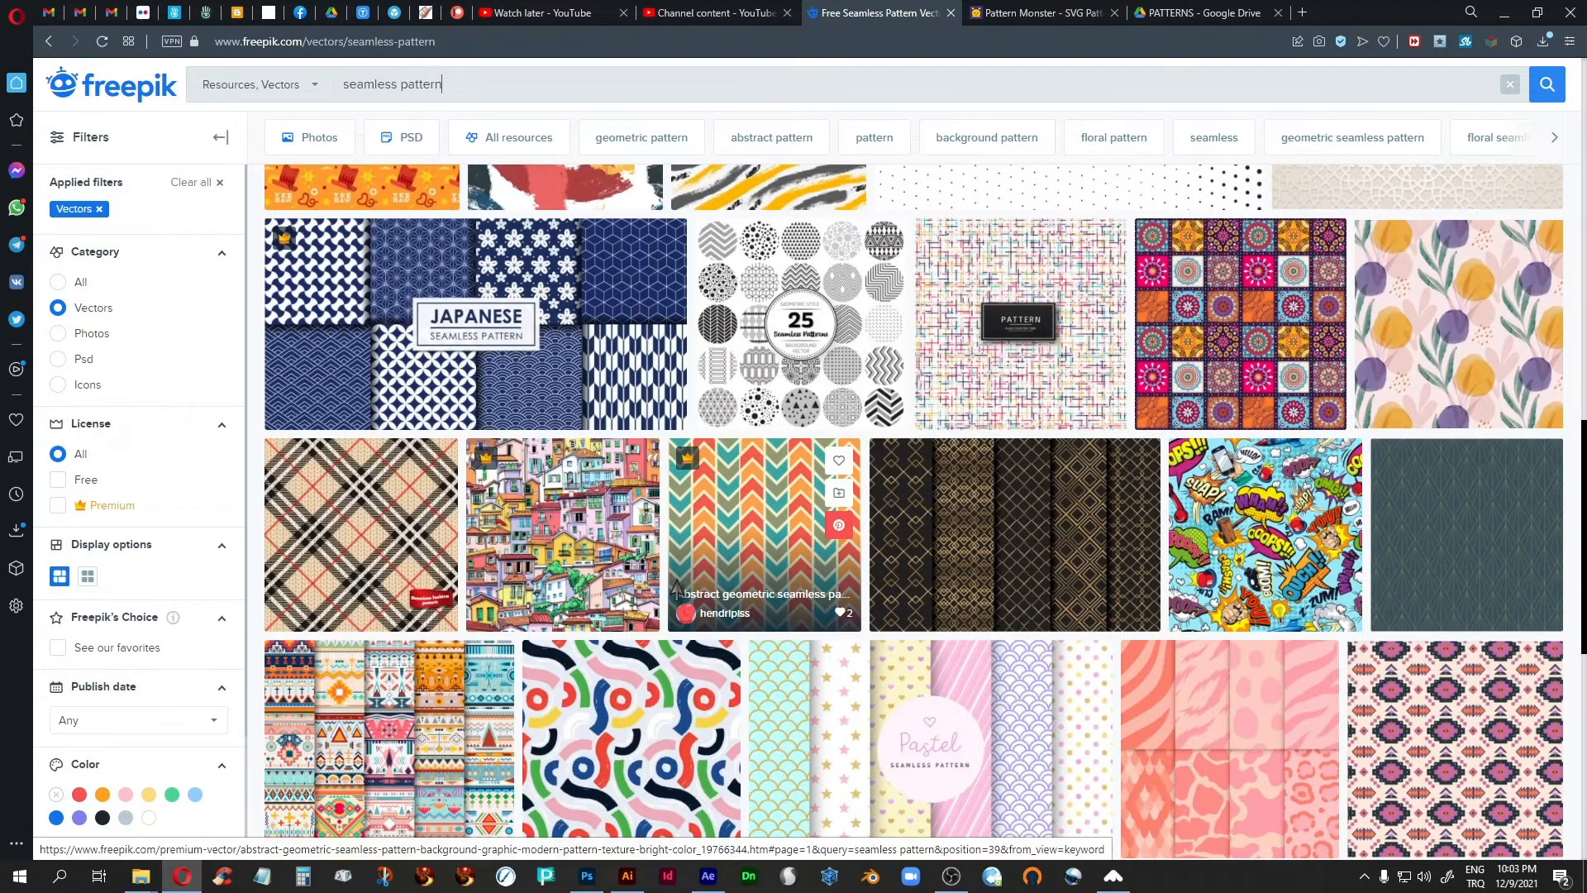
scroll(520, 624, down, 2)
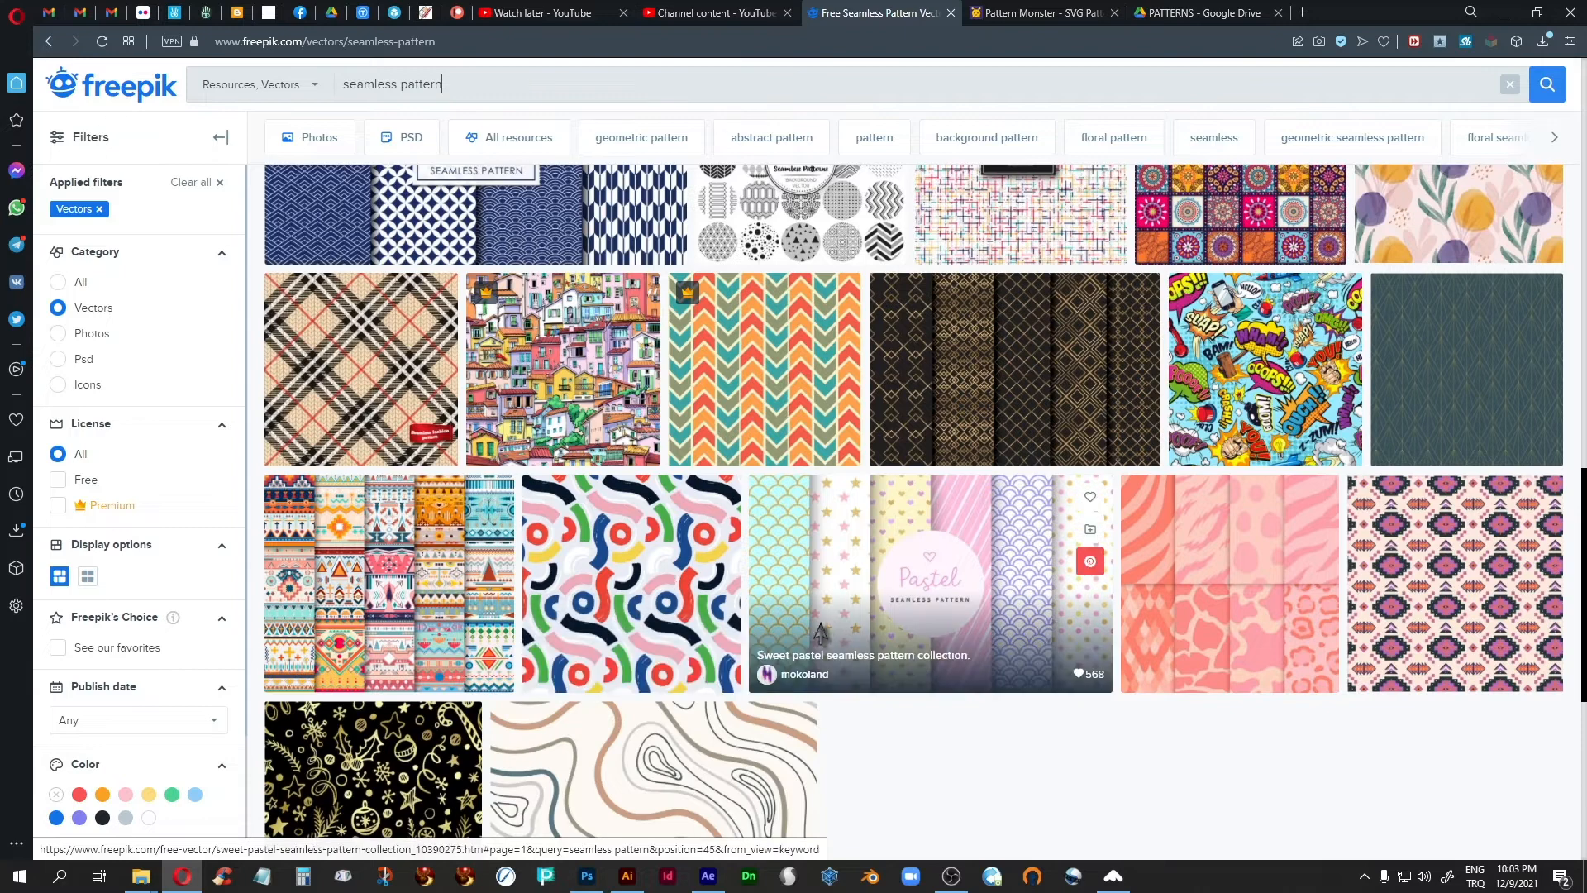
scroll(824, 622, up, 2)
scroll(825, 621, up, 10)
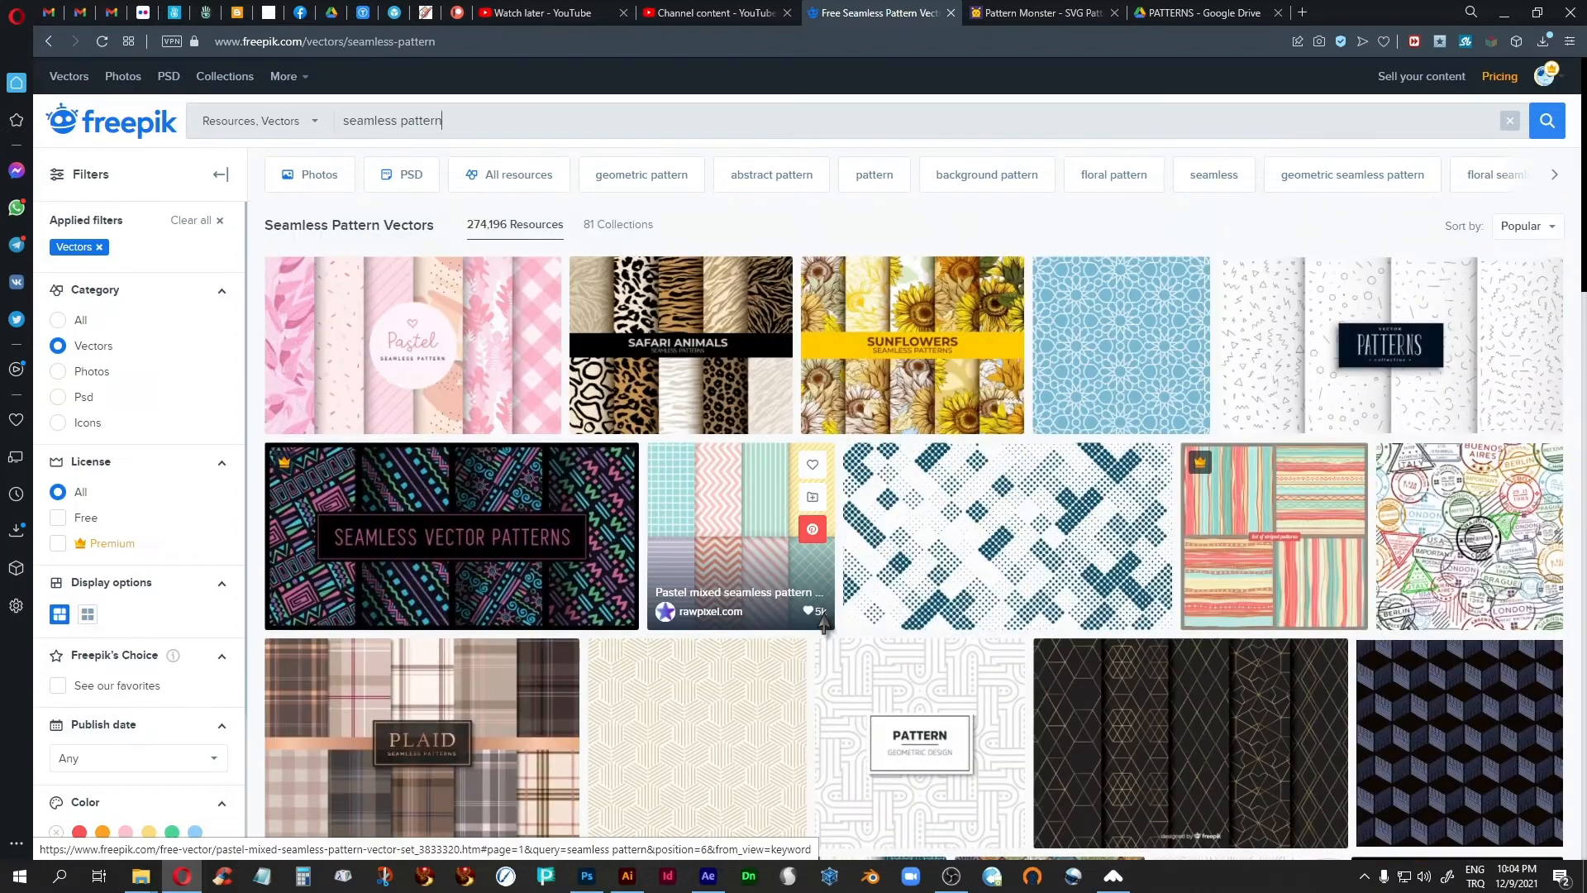
Switch to the Pattern Monster site and browse its SVG pattern gallery
click(1014, 10)
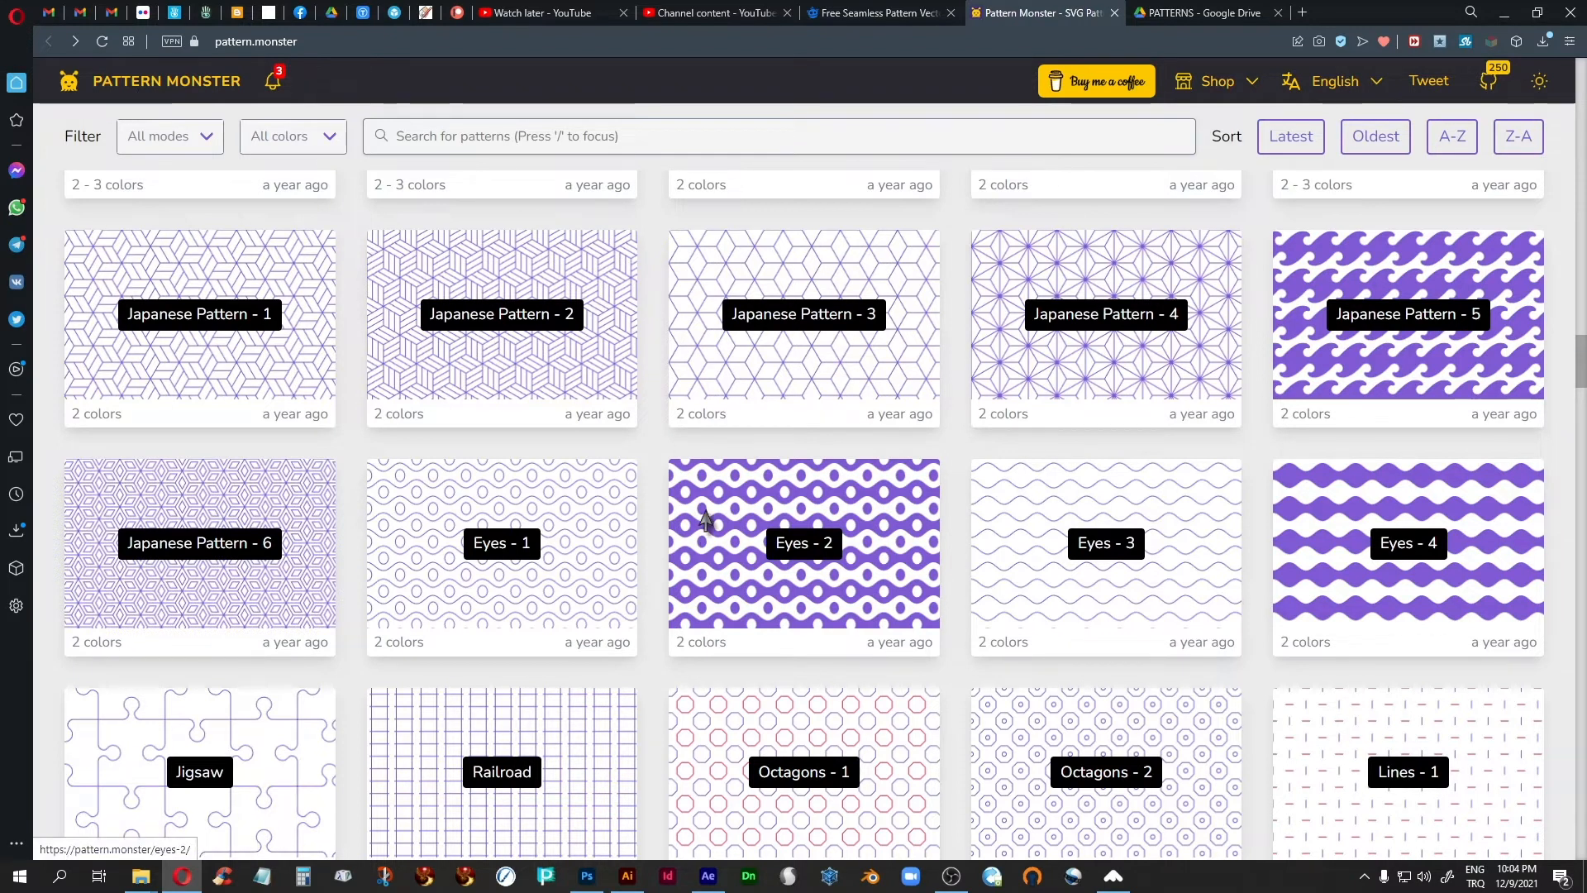
scroll(706, 520, down, 7)
scroll(705, 521, down, 1)
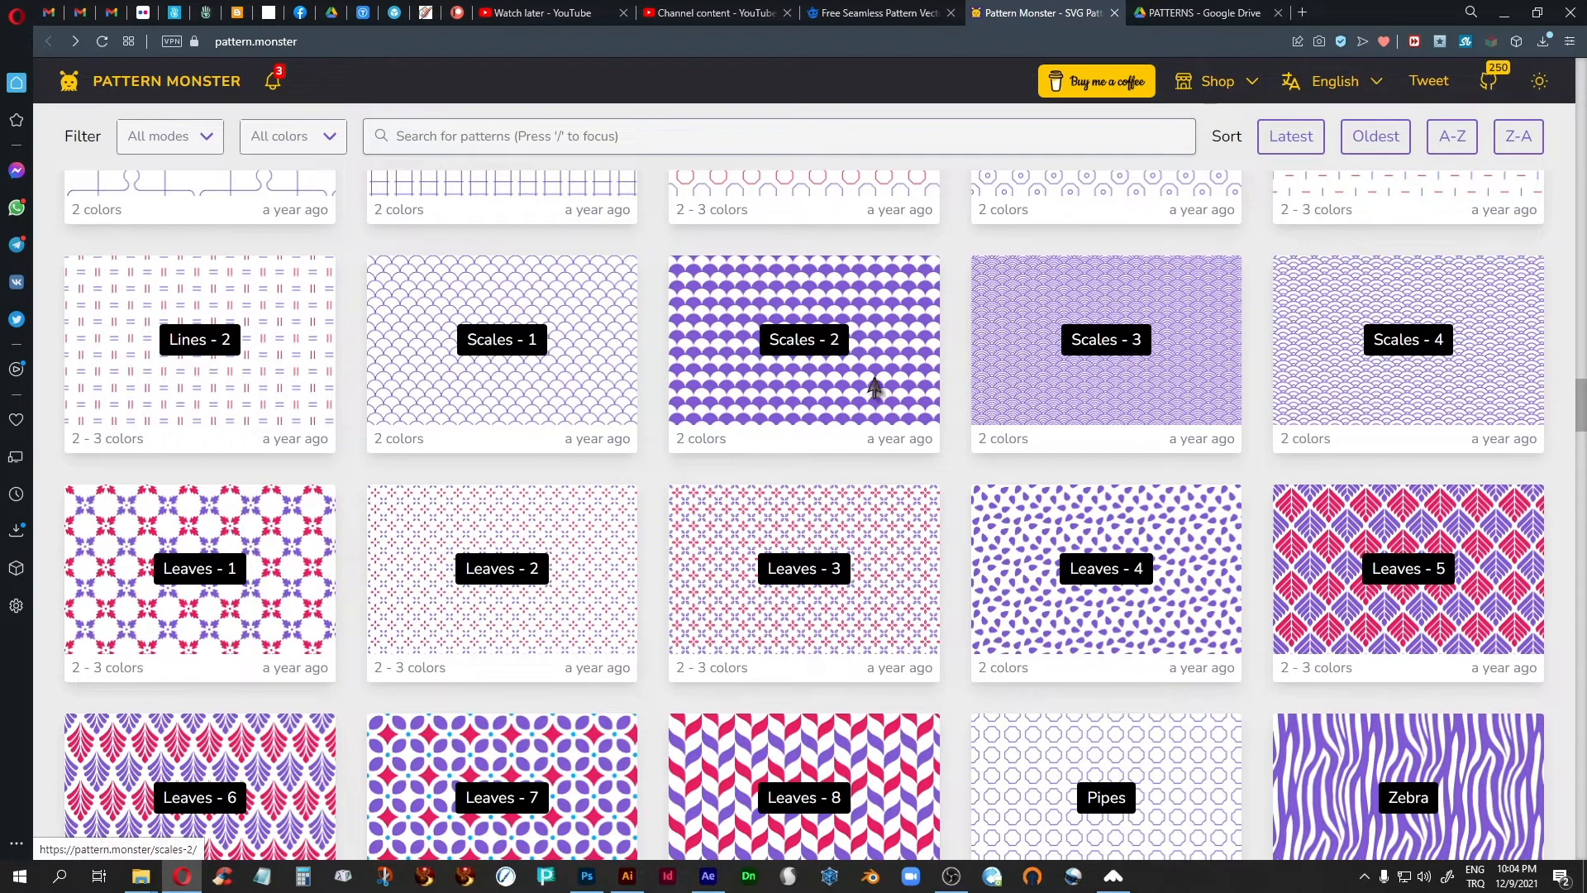
scroll(588, 524, down, 3)
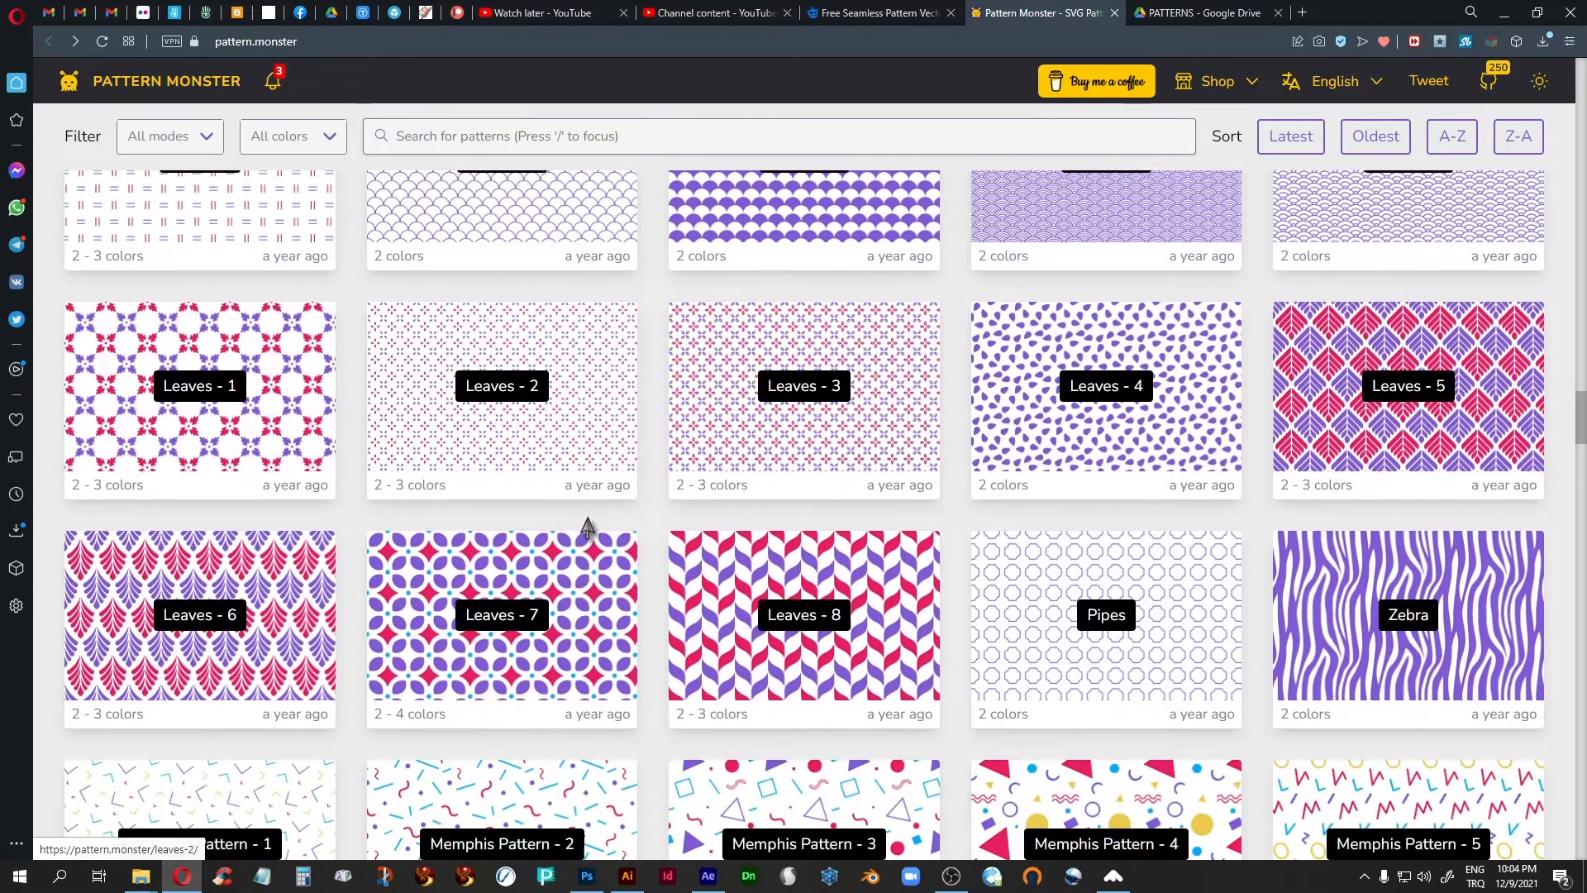
scroll(588, 527, down, 2)
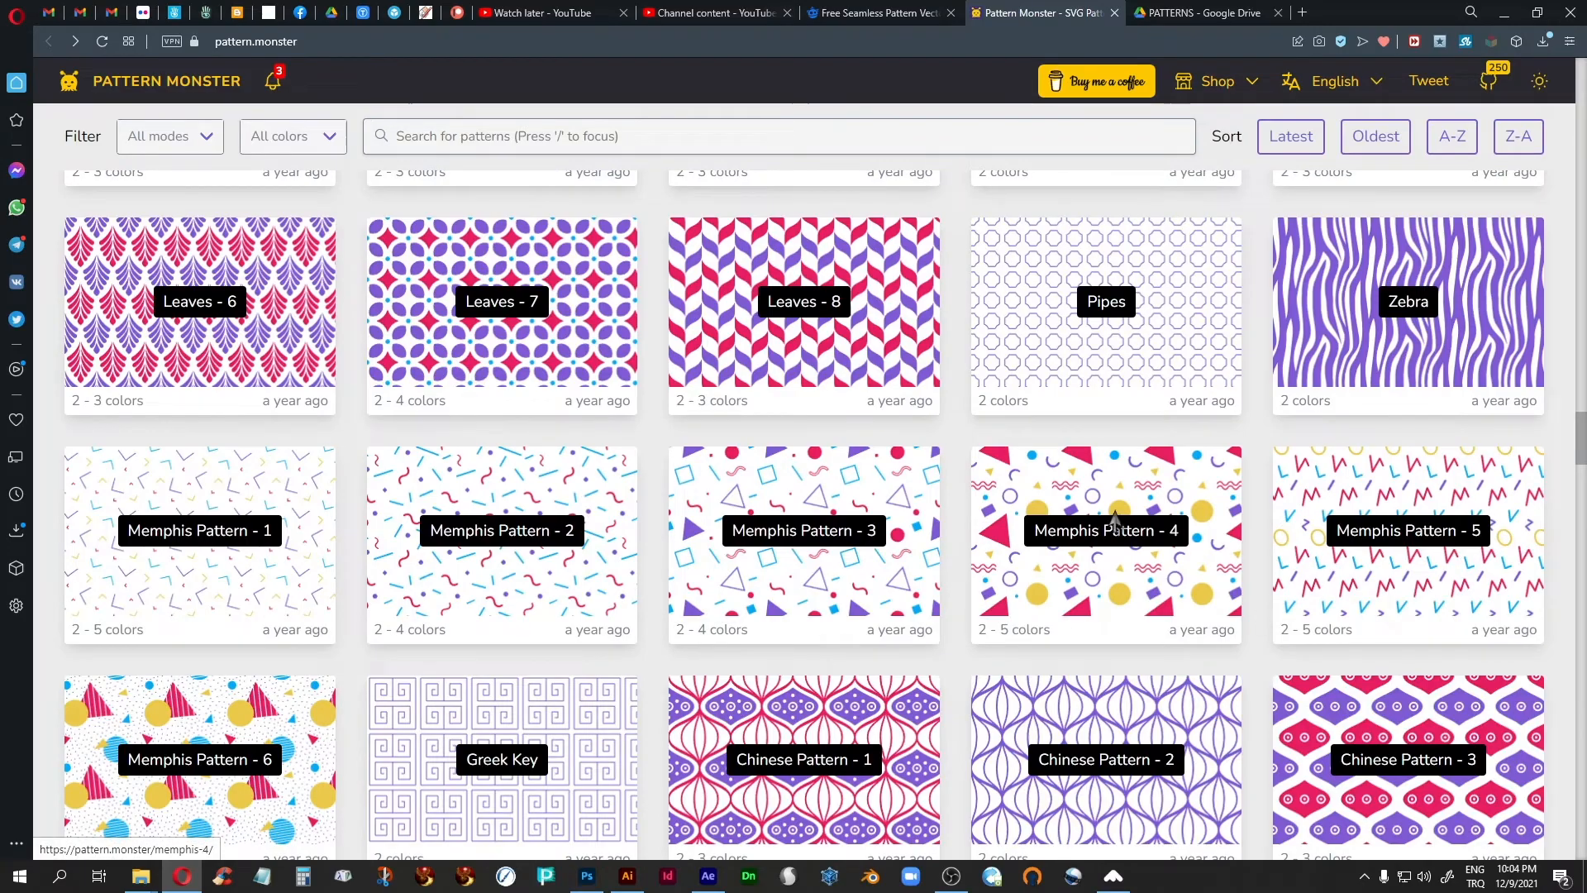
scroll(542, 635, up, 20)
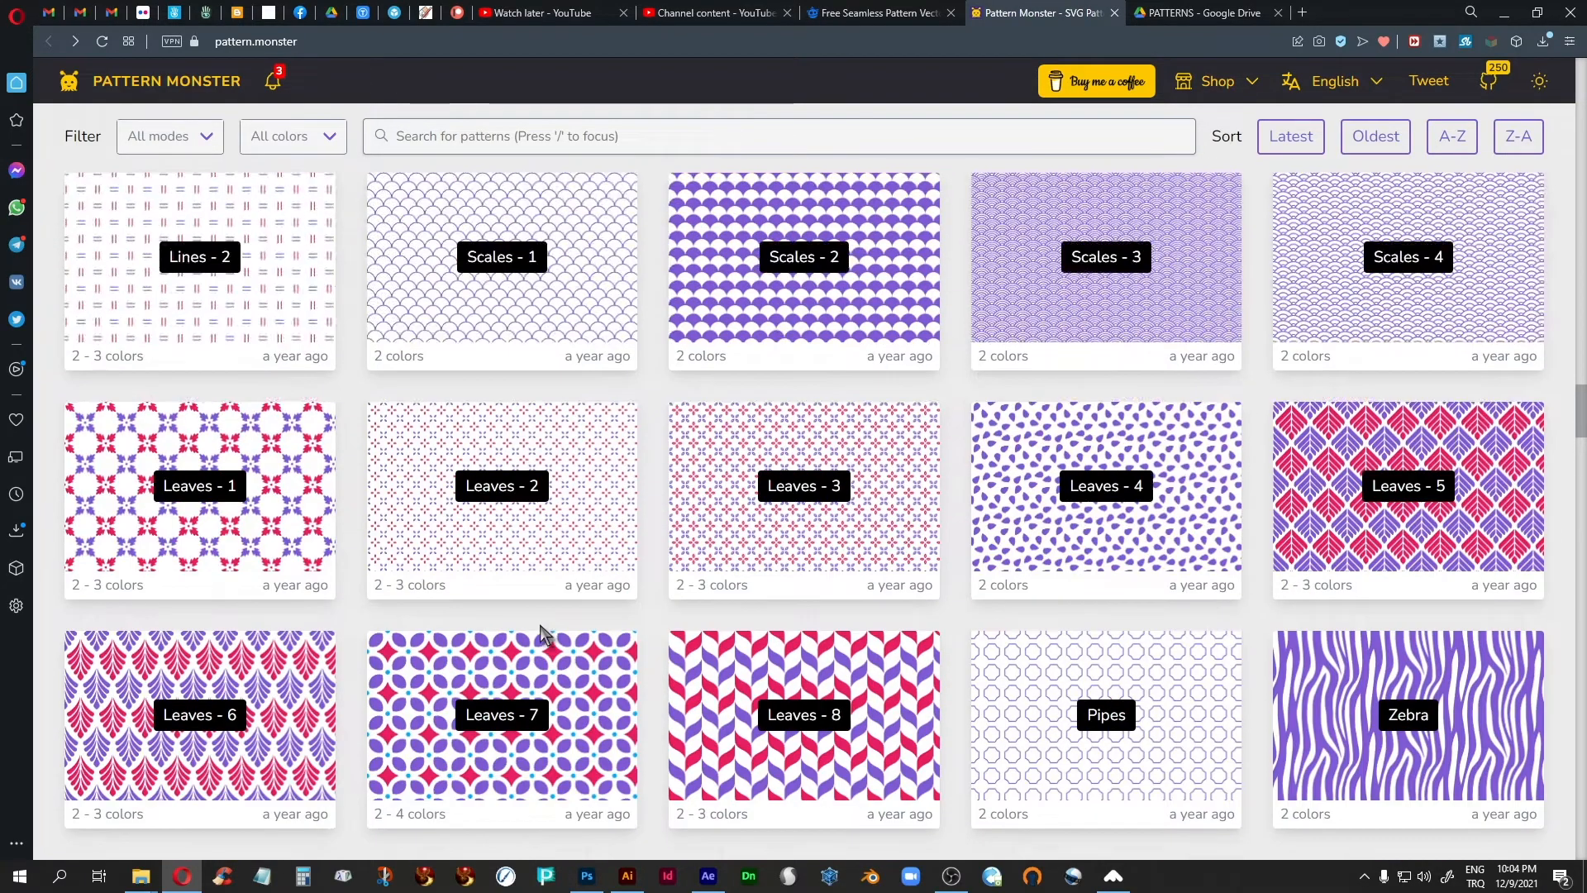
scroll(541, 635, up, 5)
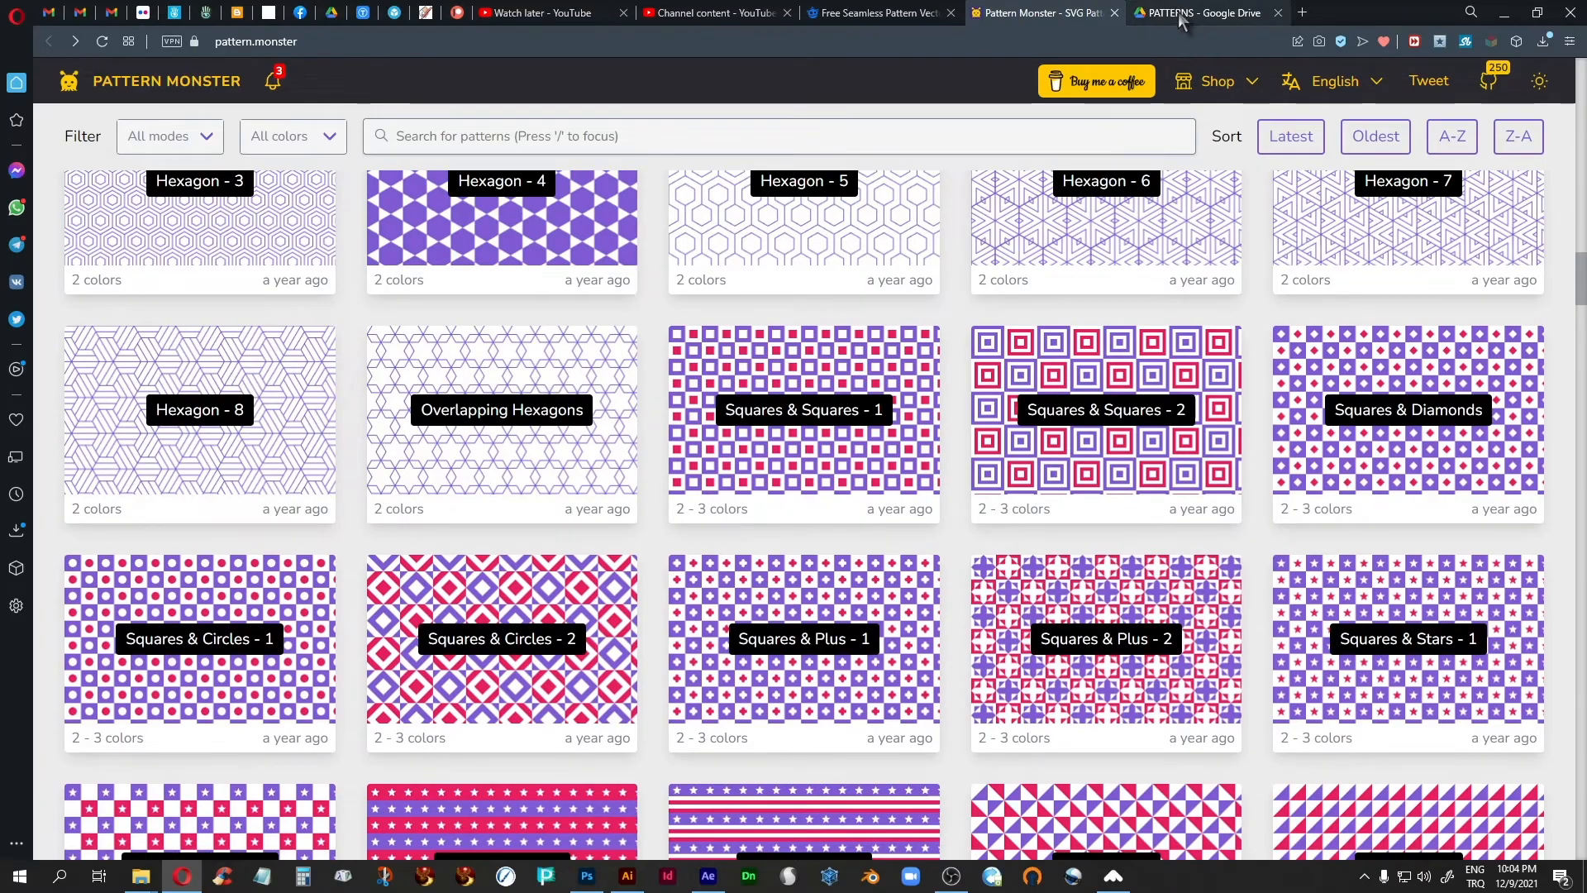
Browse the PATTERNS folder in Google Drive, and bring up the PACKAGING mockups folder
click(1181, 21)
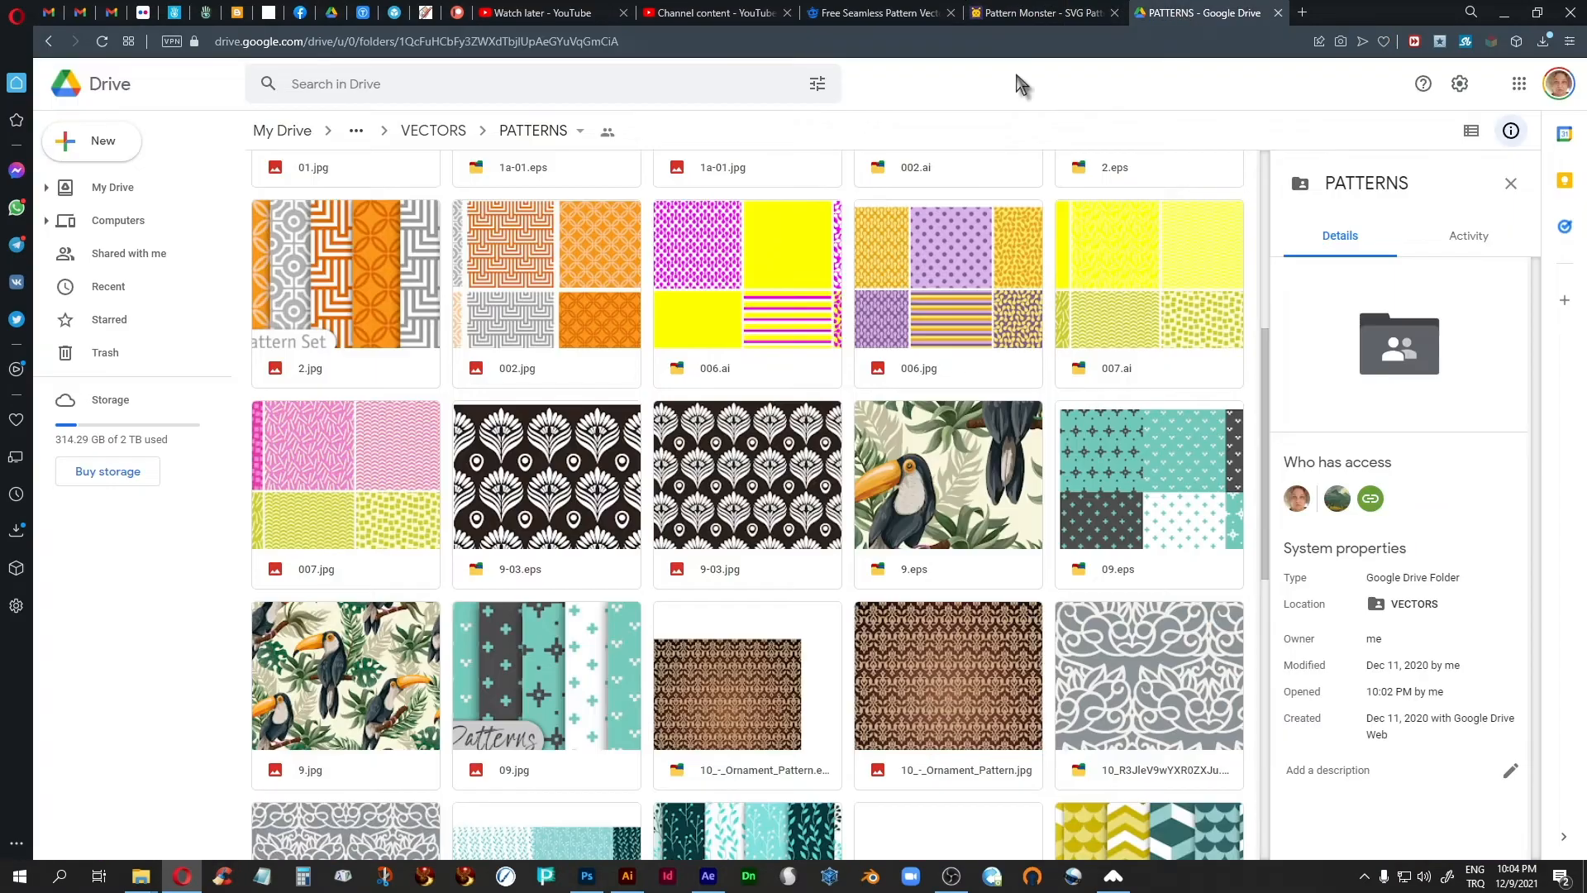
scroll(702, 542, down, 5)
scroll(703, 542, down, 18)
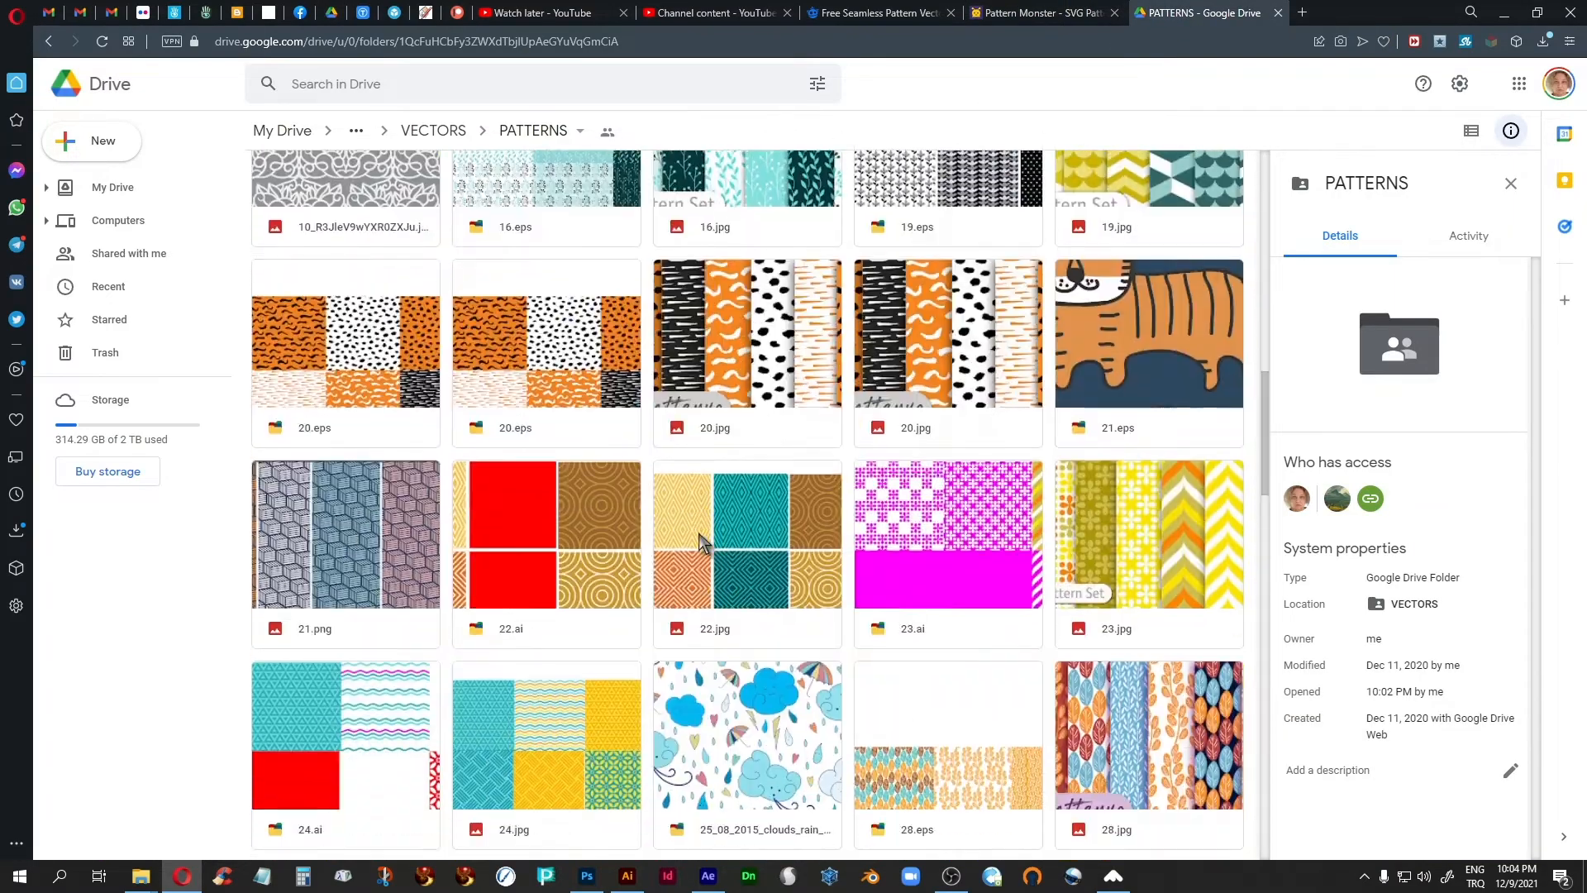
scroll(703, 542, up, 15)
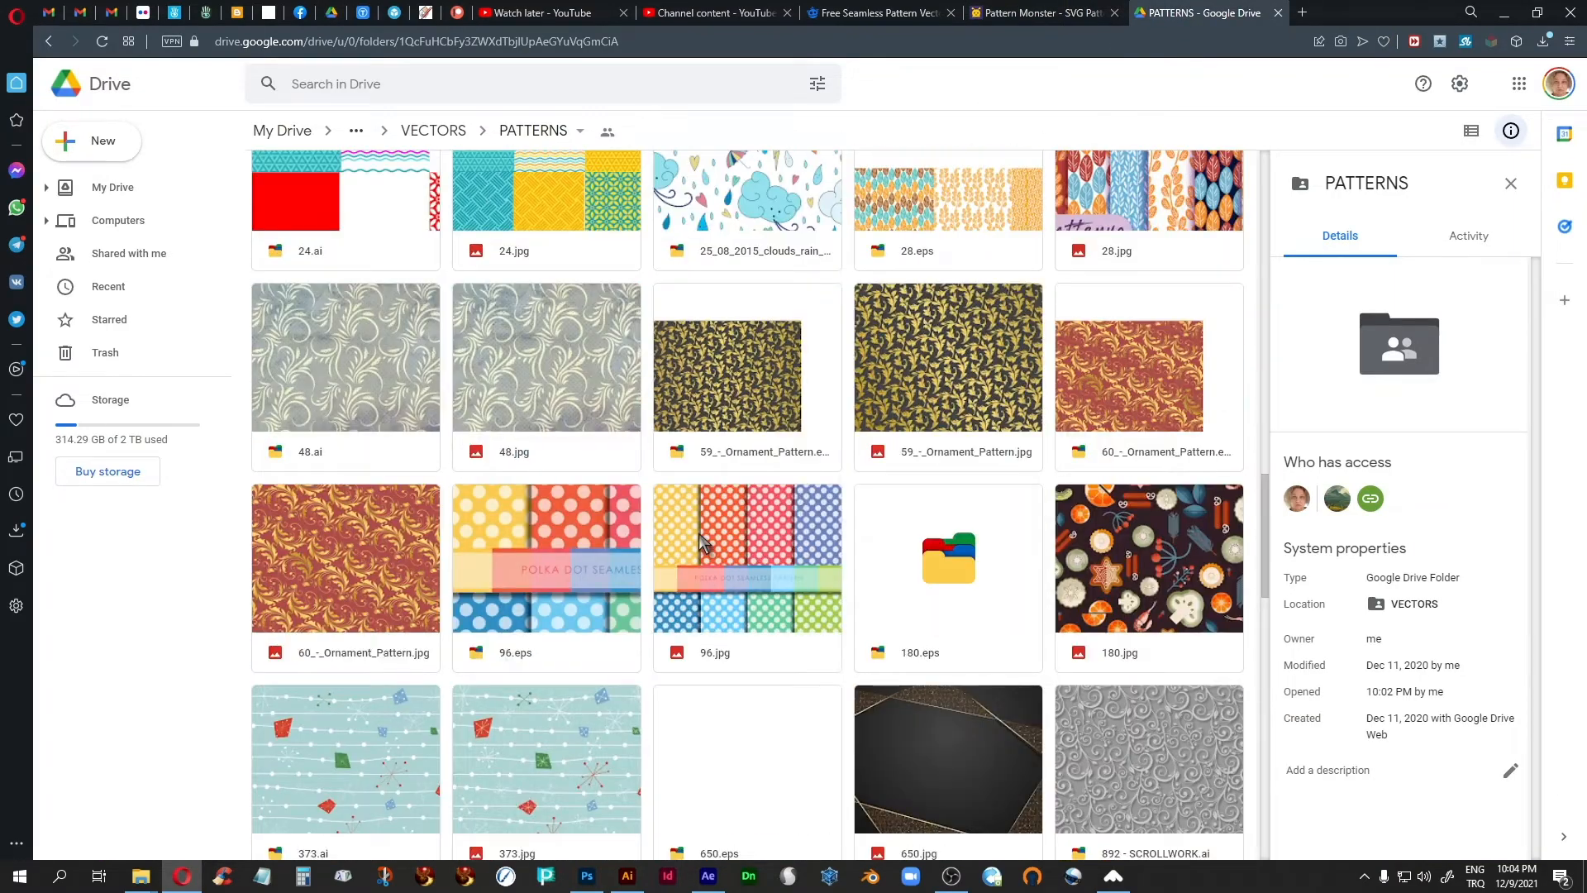
scroll(703, 541, up, 3)
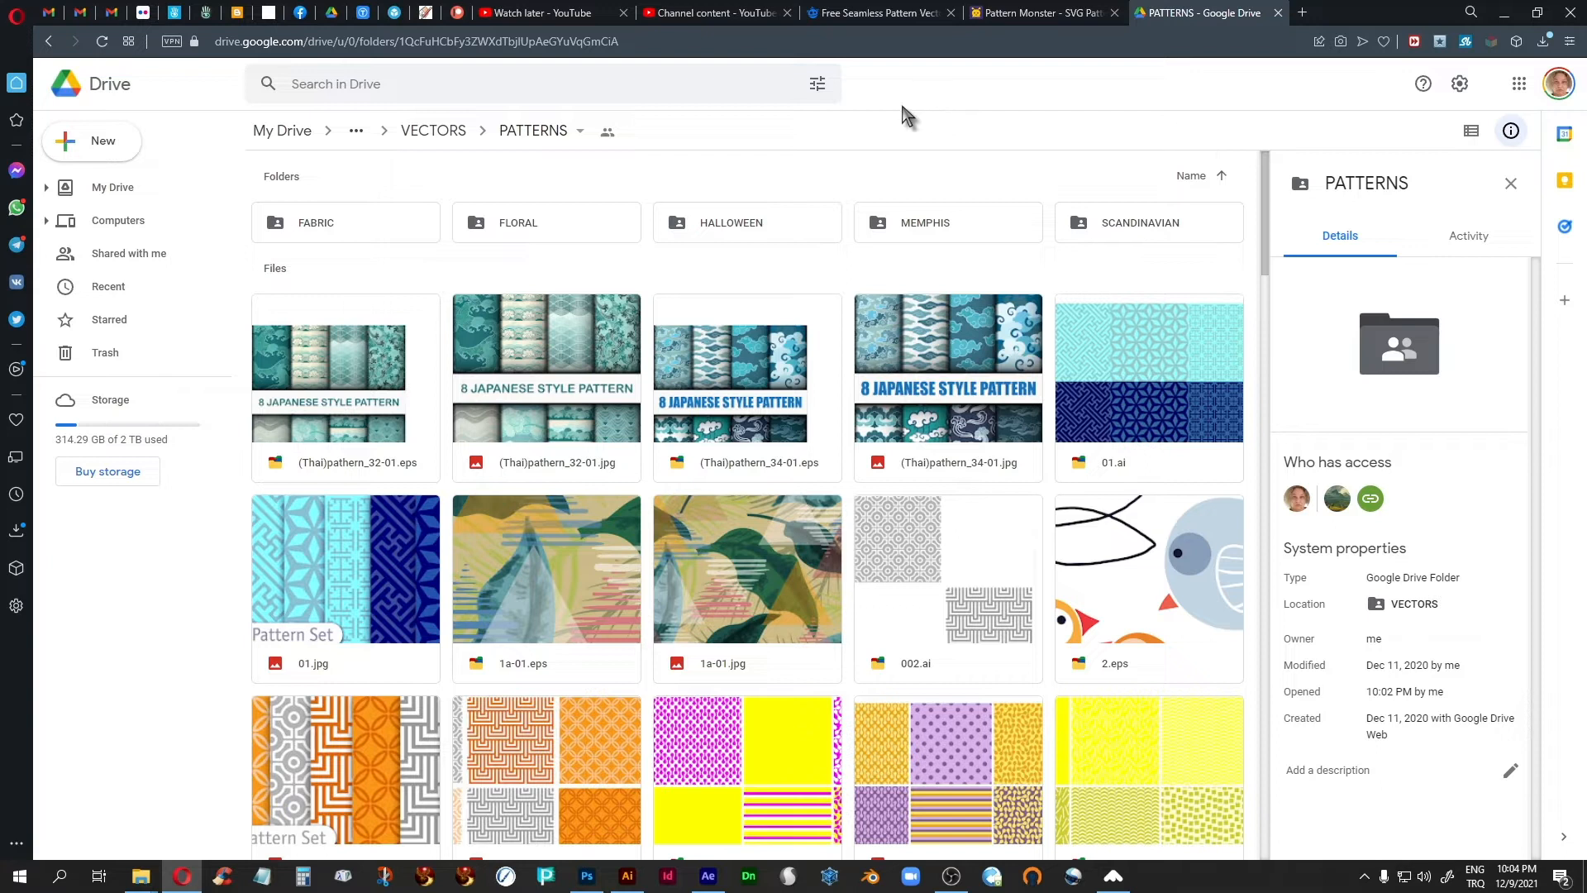
click(332, 13)
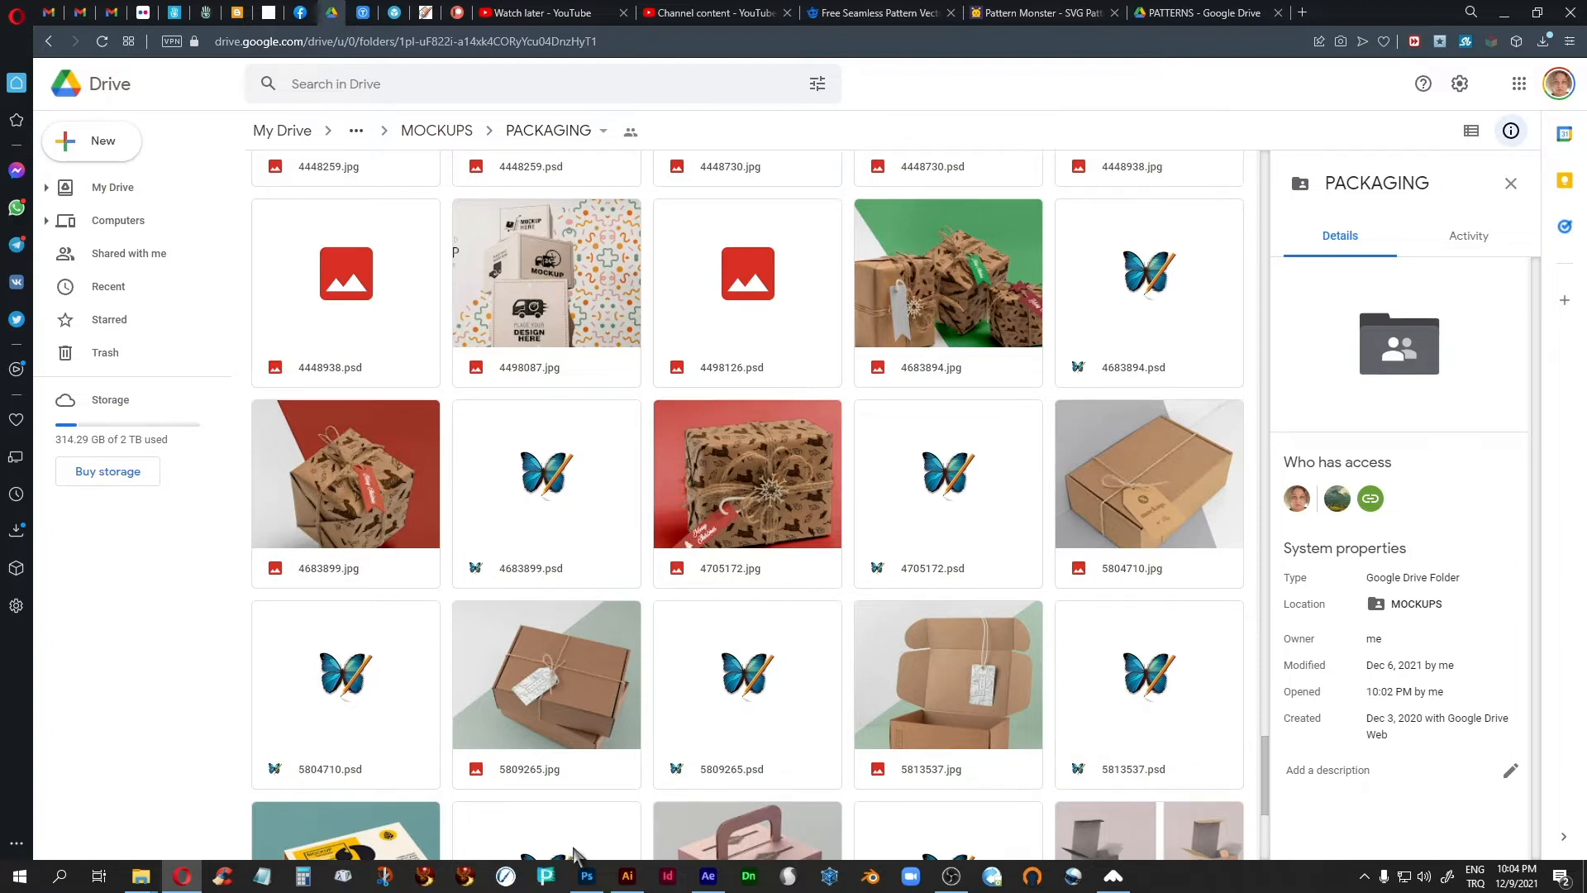
Switch to Photoshop and inspect the Envelope group's design smart object in 4683899.psd, closing its contents without edits
click(586, 877)
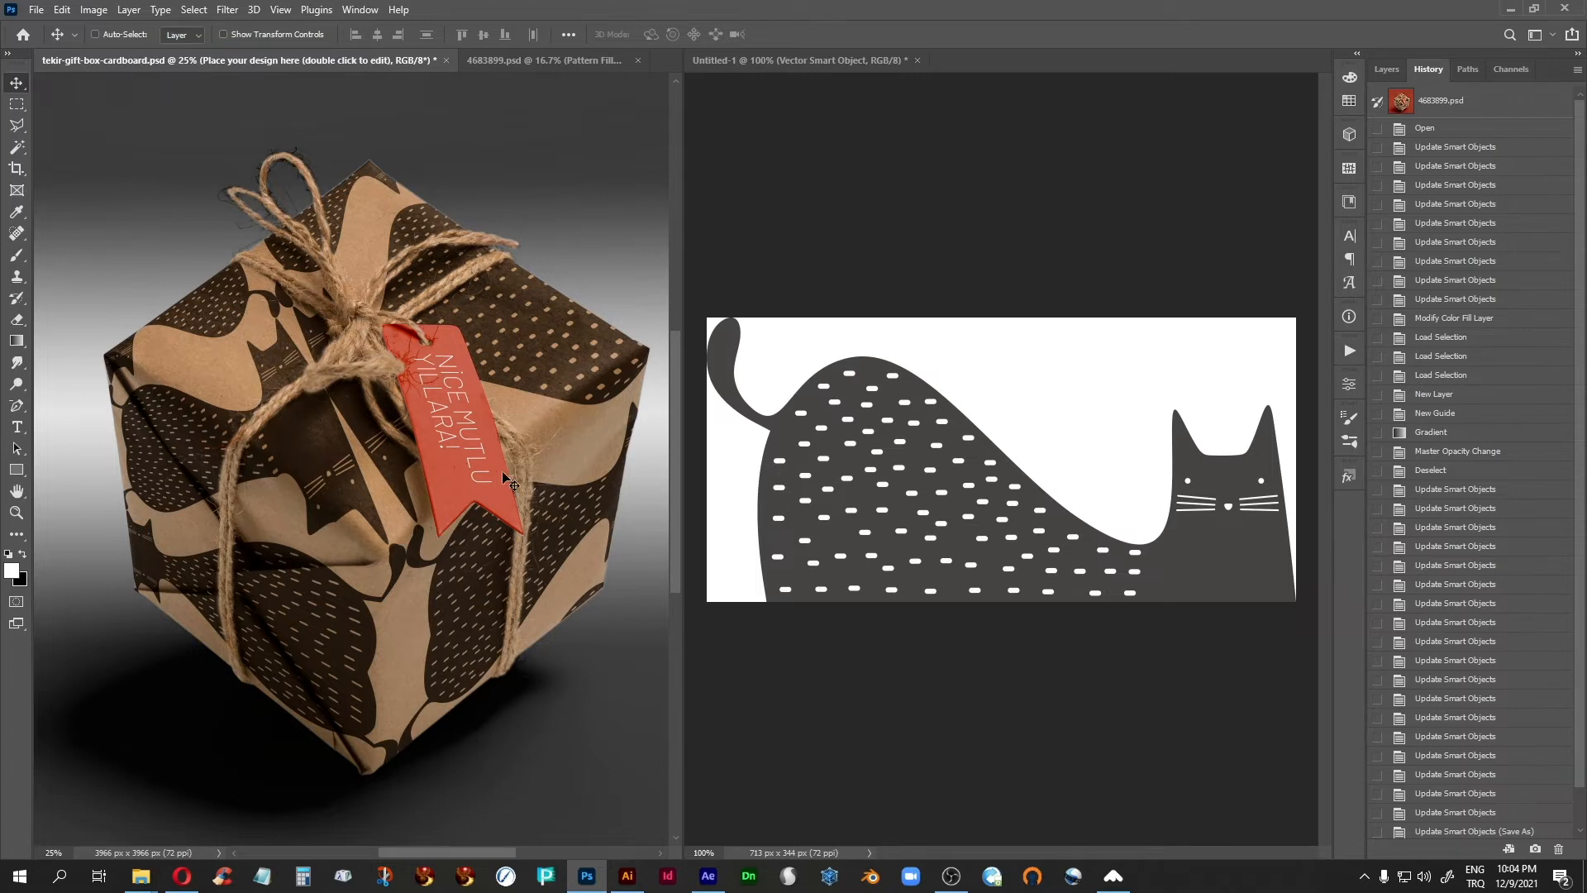
click(498, 63)
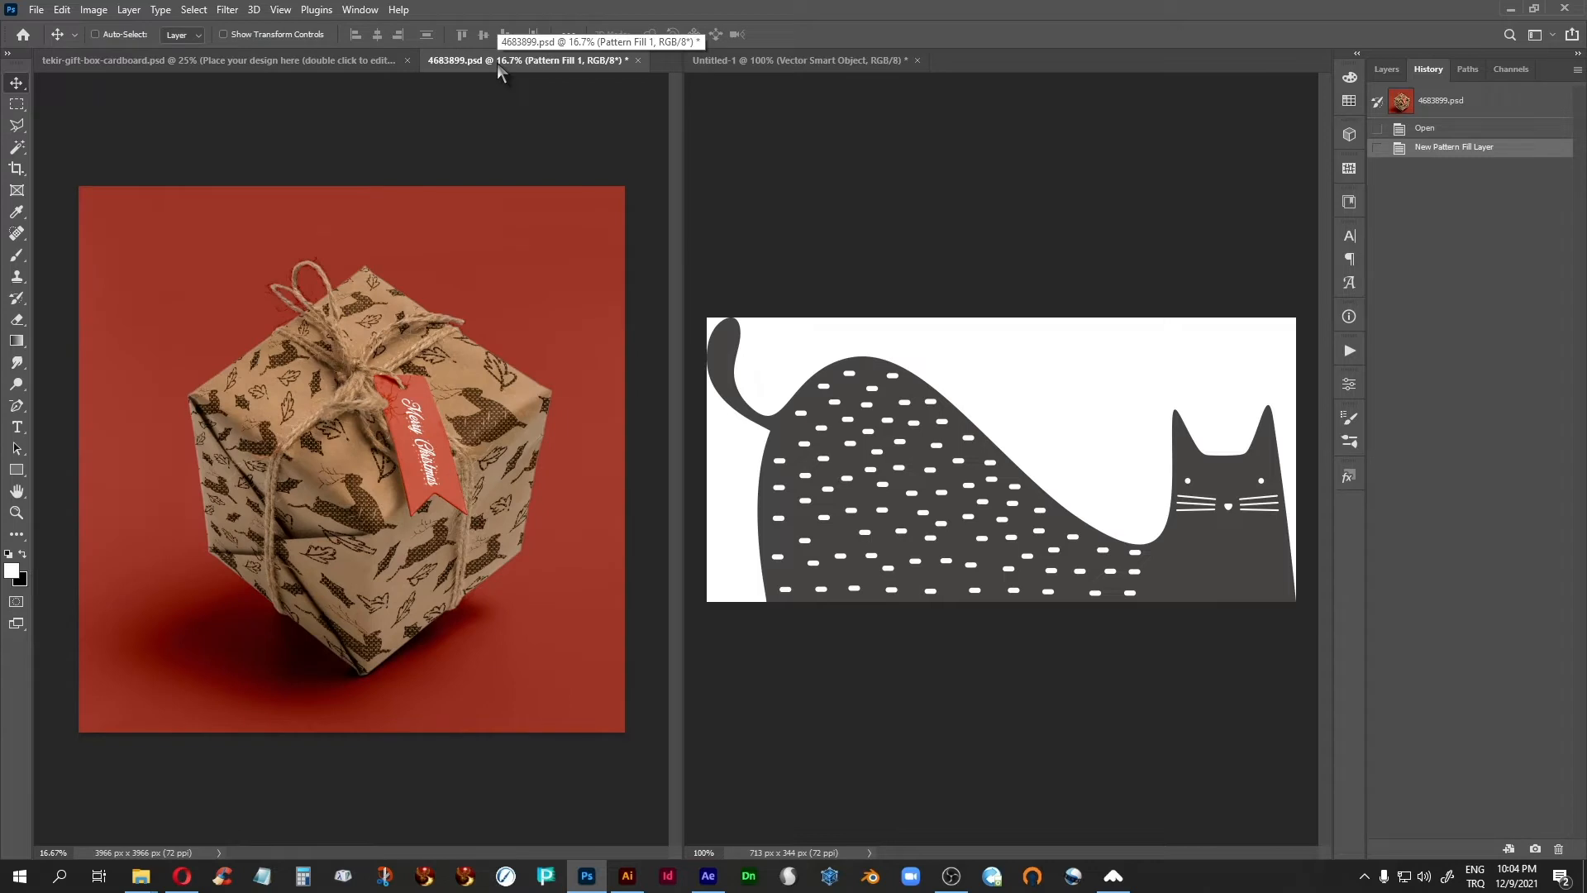
click(1387, 69)
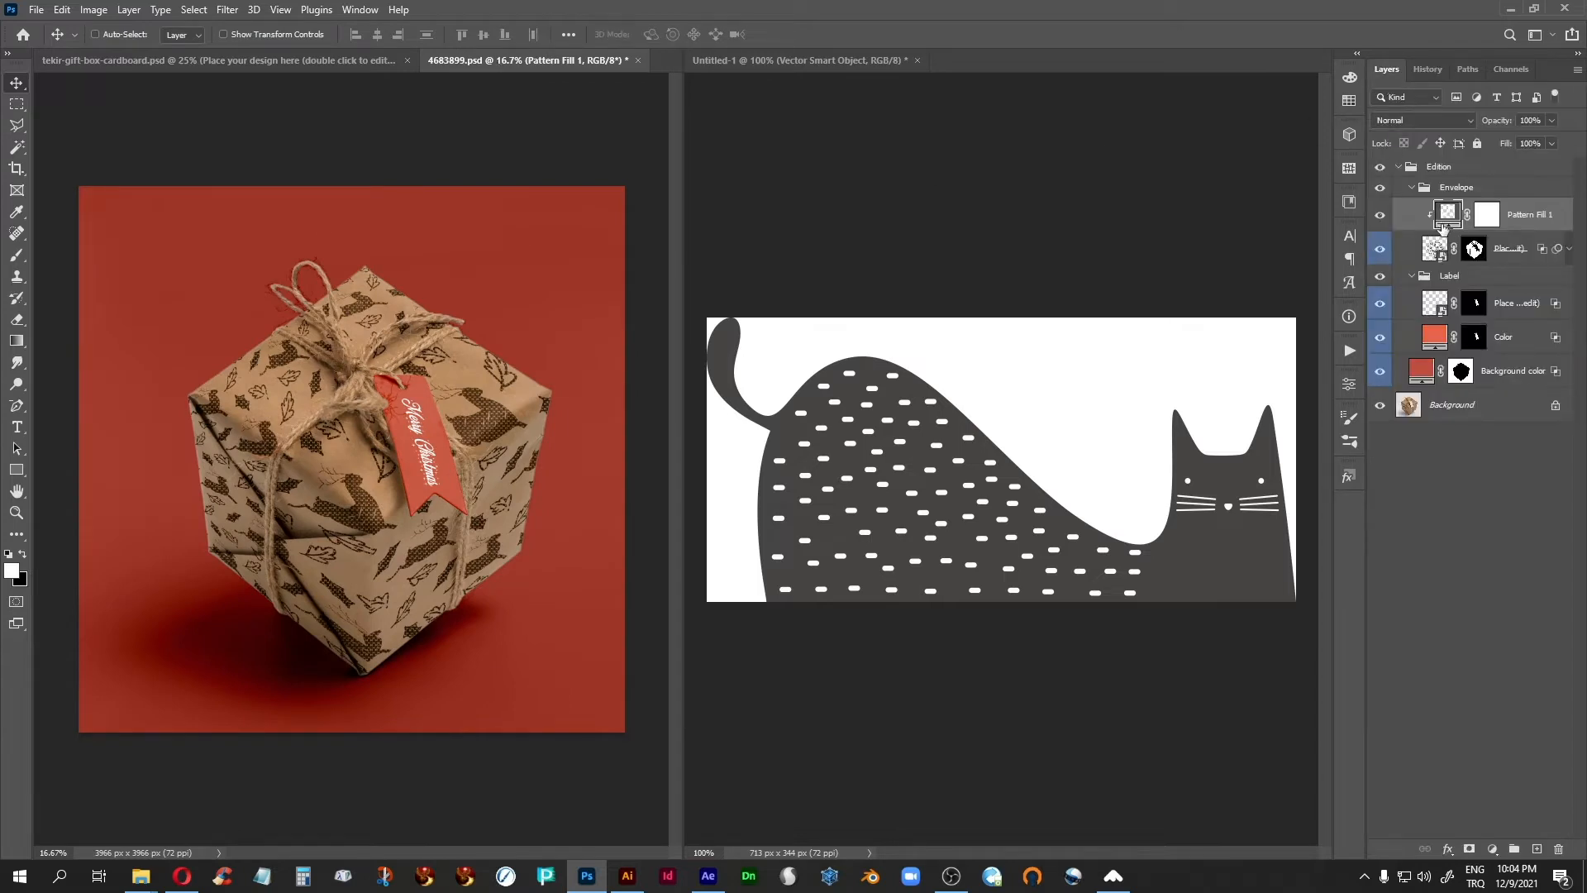
click(1432, 253)
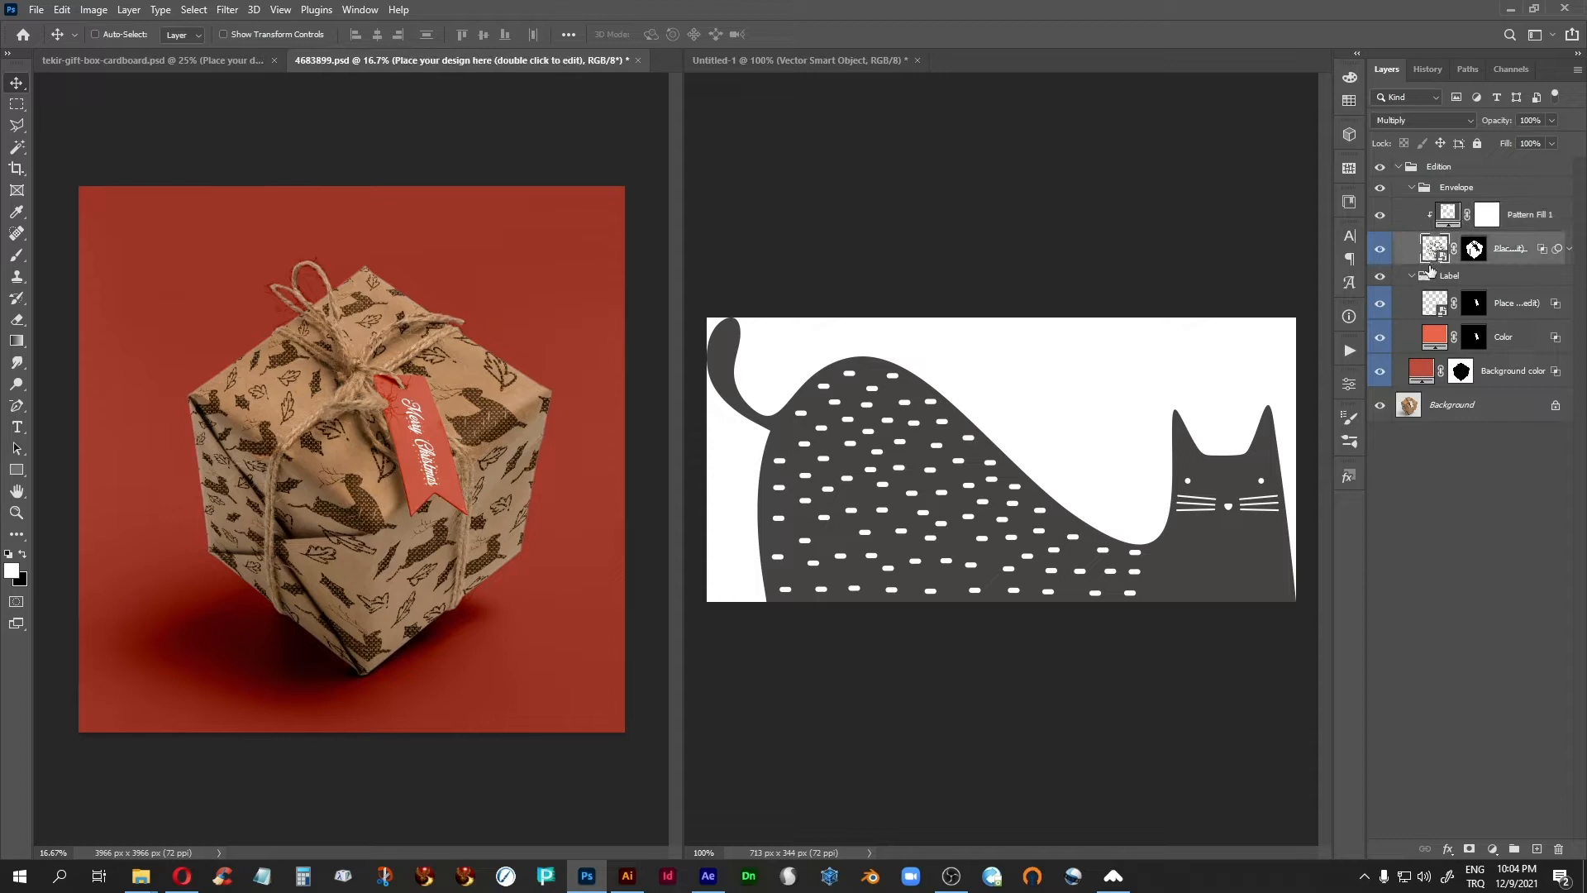
double_click(1435, 248)
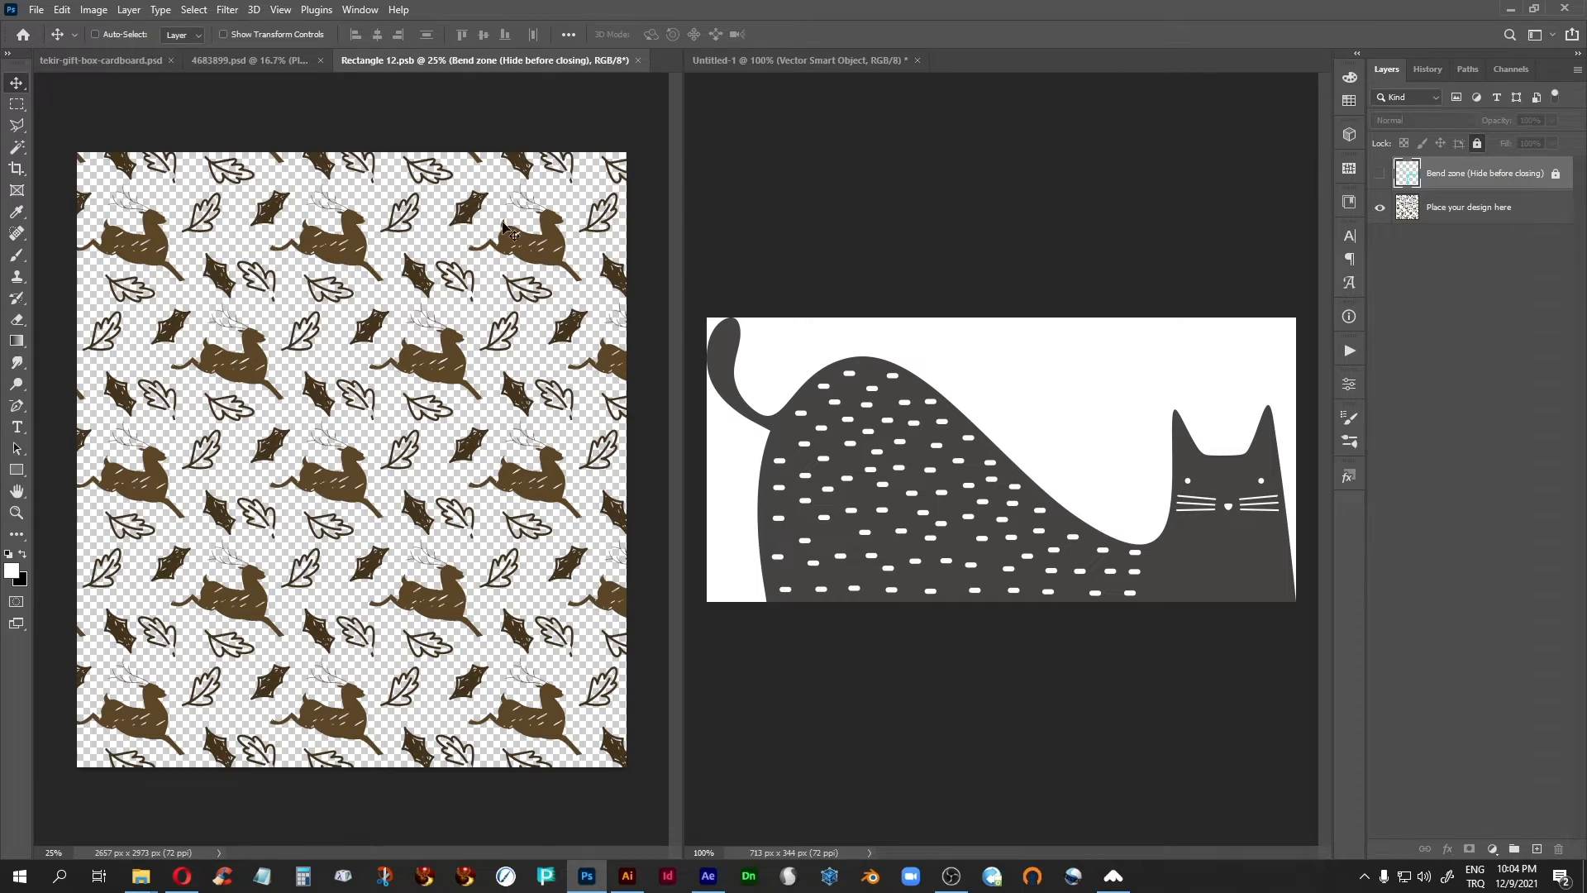
click(638, 61)
Compare the cat-patterned box in tekir-gift-box-cardboard.psd with the original 4683899.psd mockup
click(153, 60)
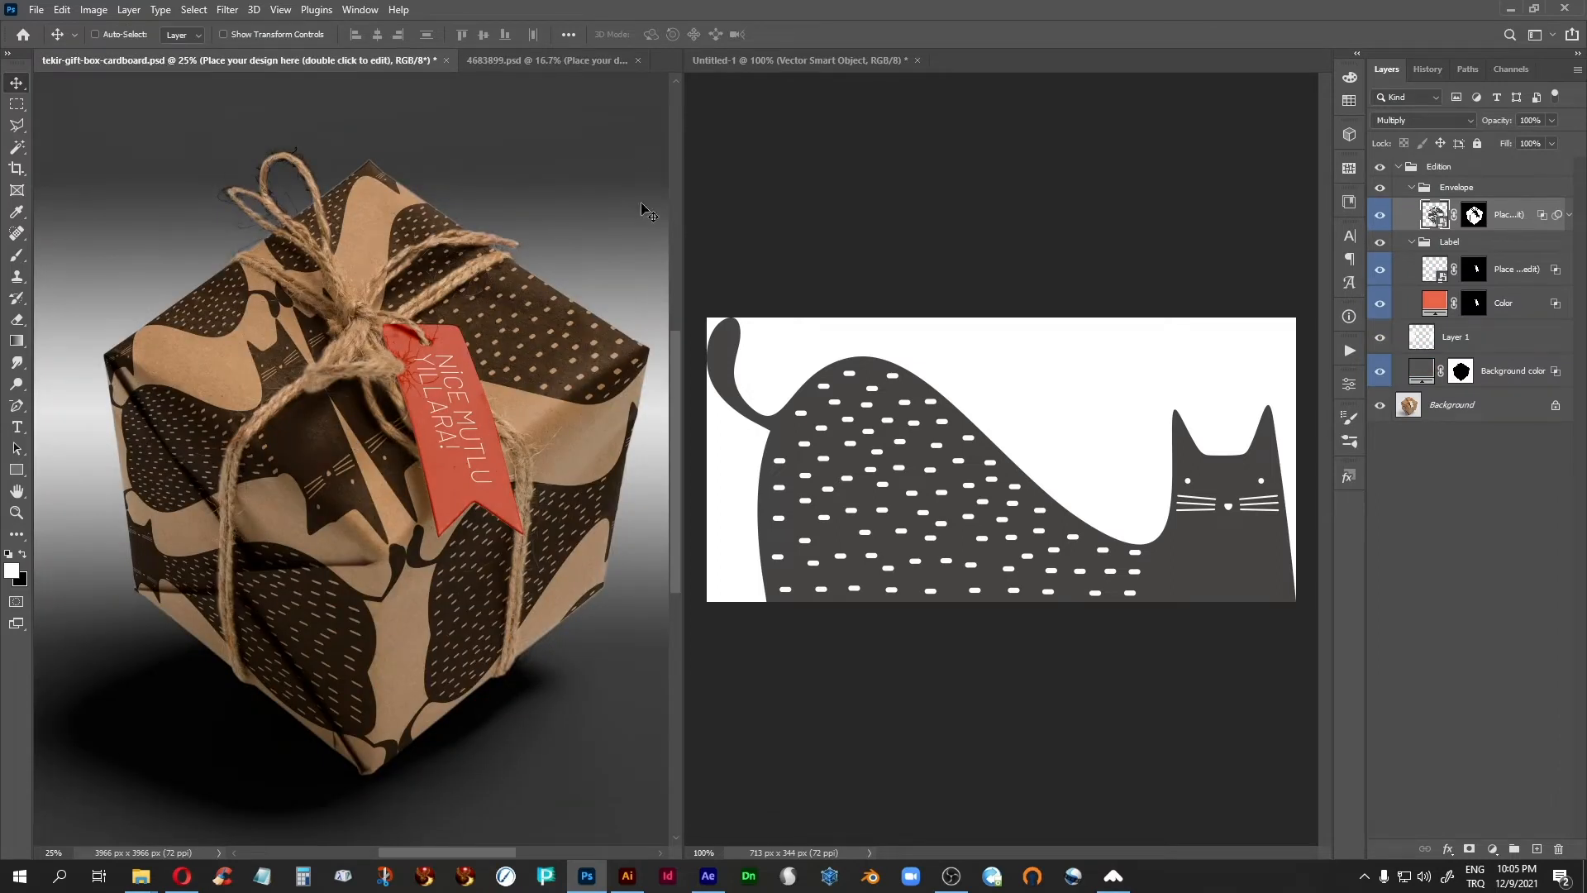
click(525, 63)
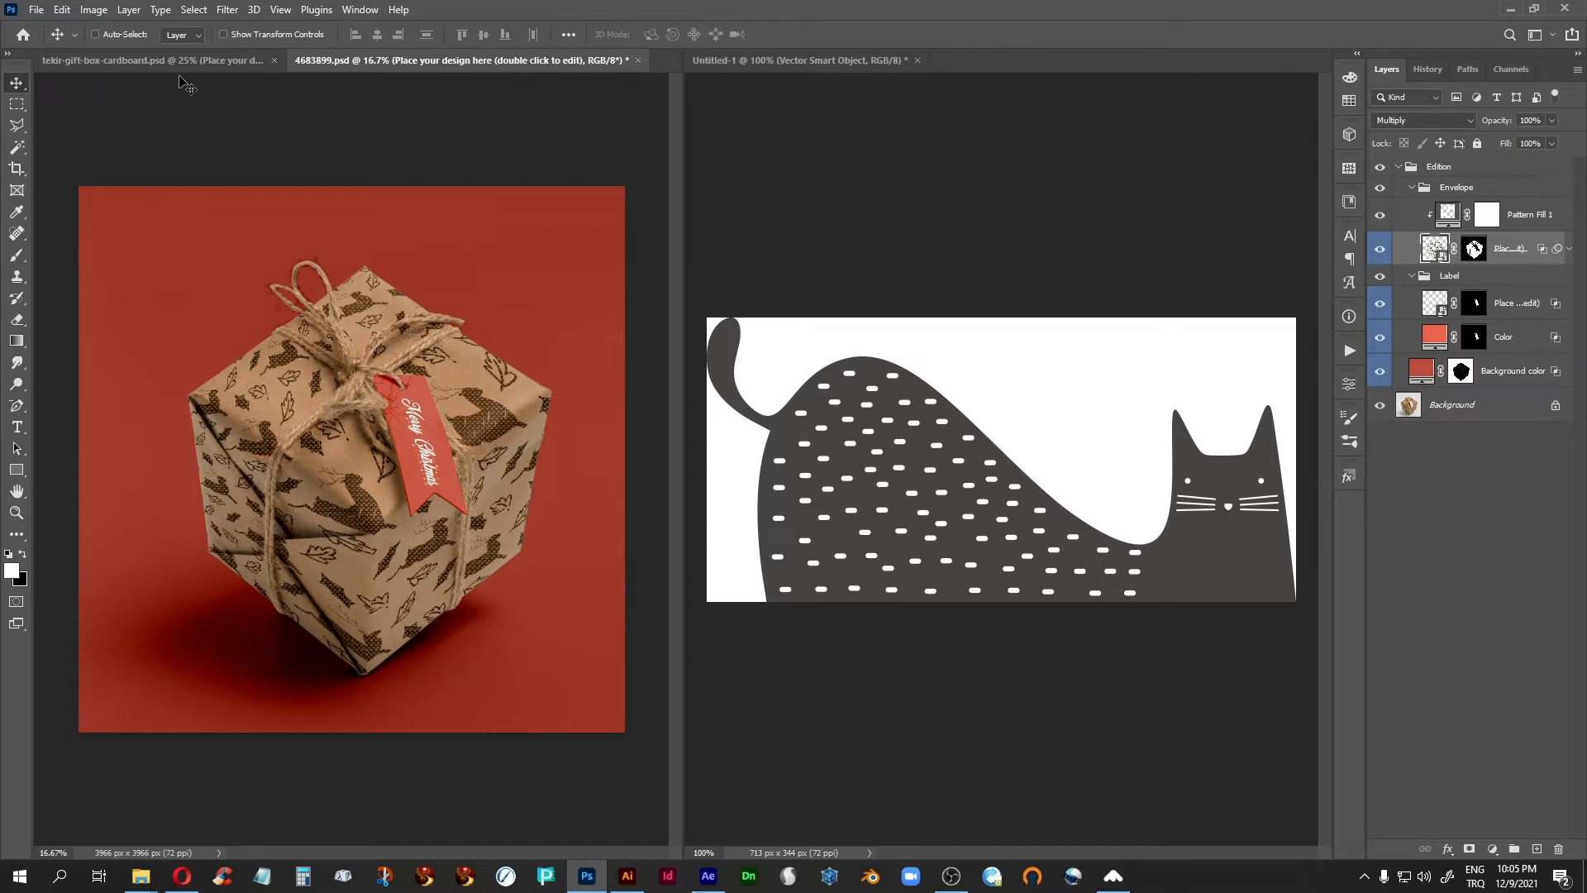
click(143, 61)
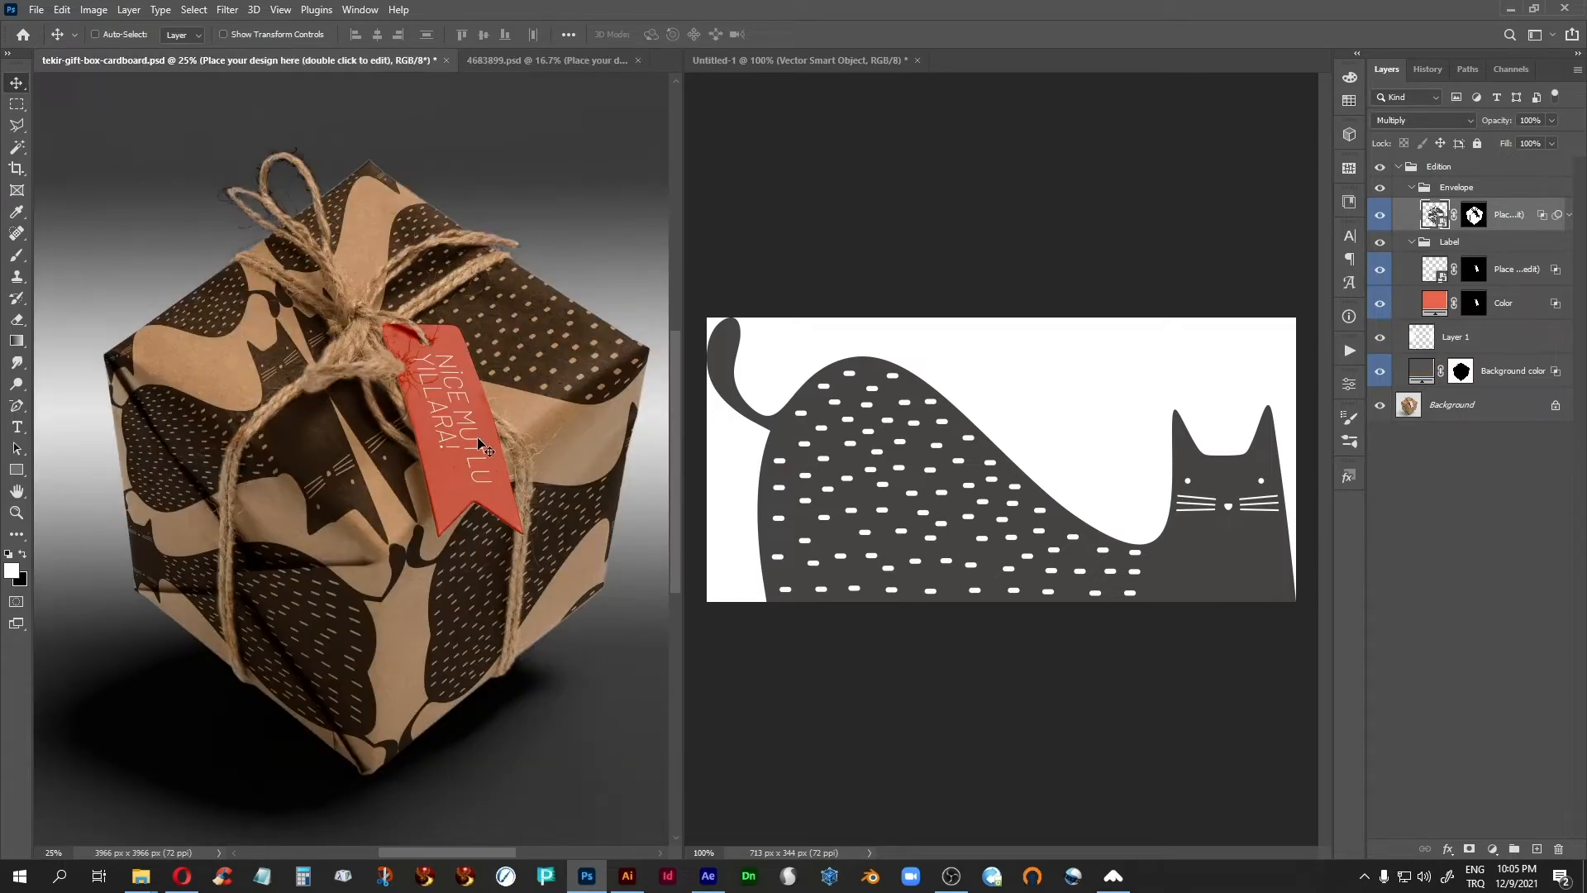
key(ctrl+minus)
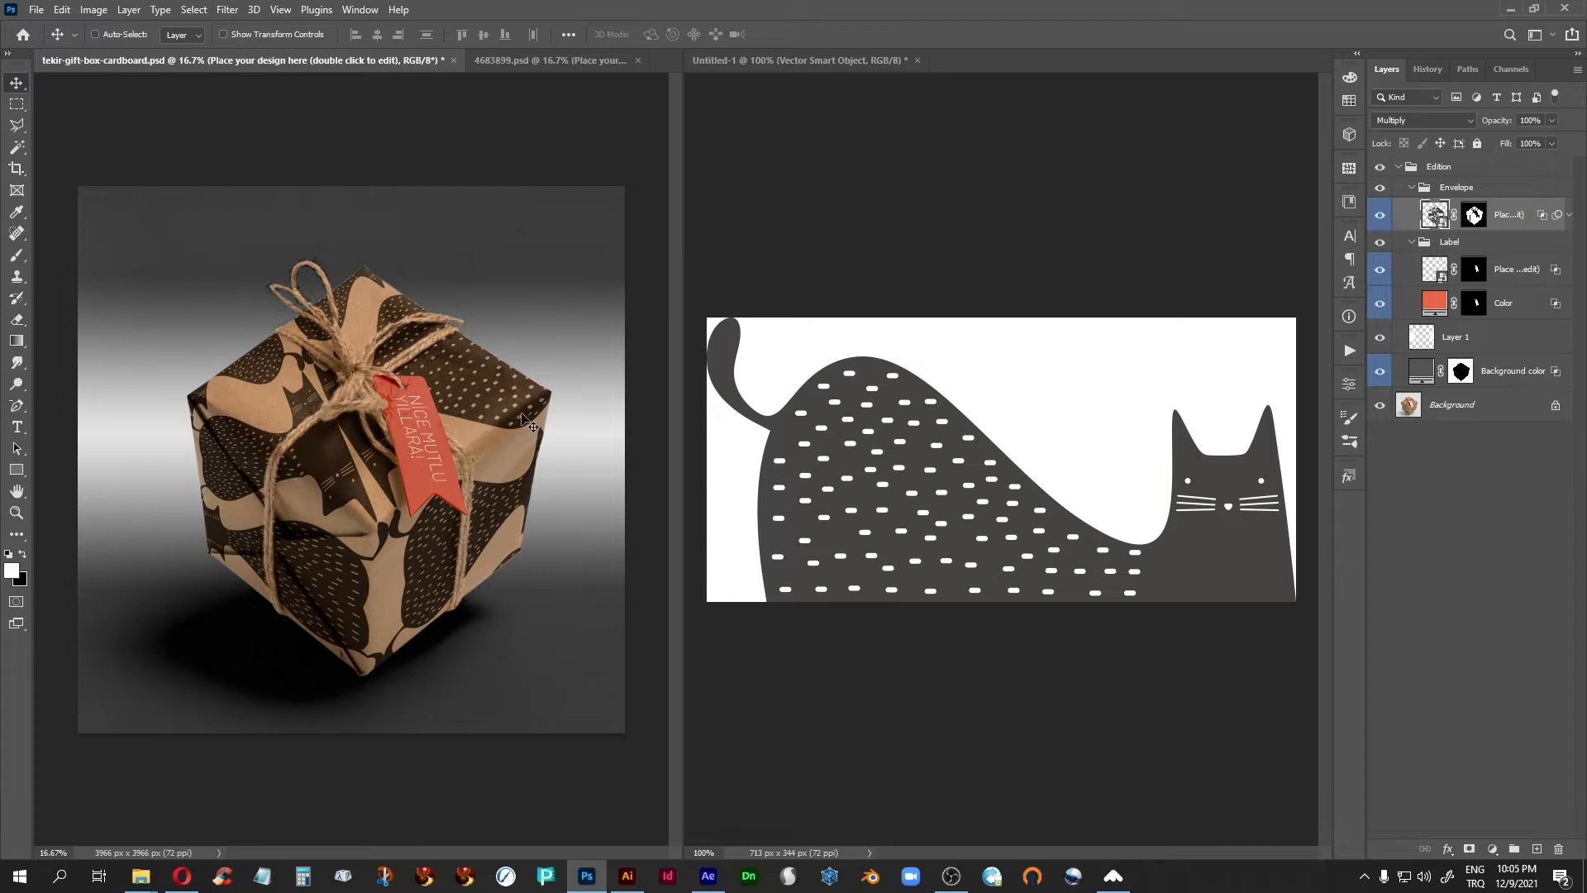
Open the Envelope group's design smart object in 4683899.psd and hide its Place your design here layer
key(ctrl+plus)
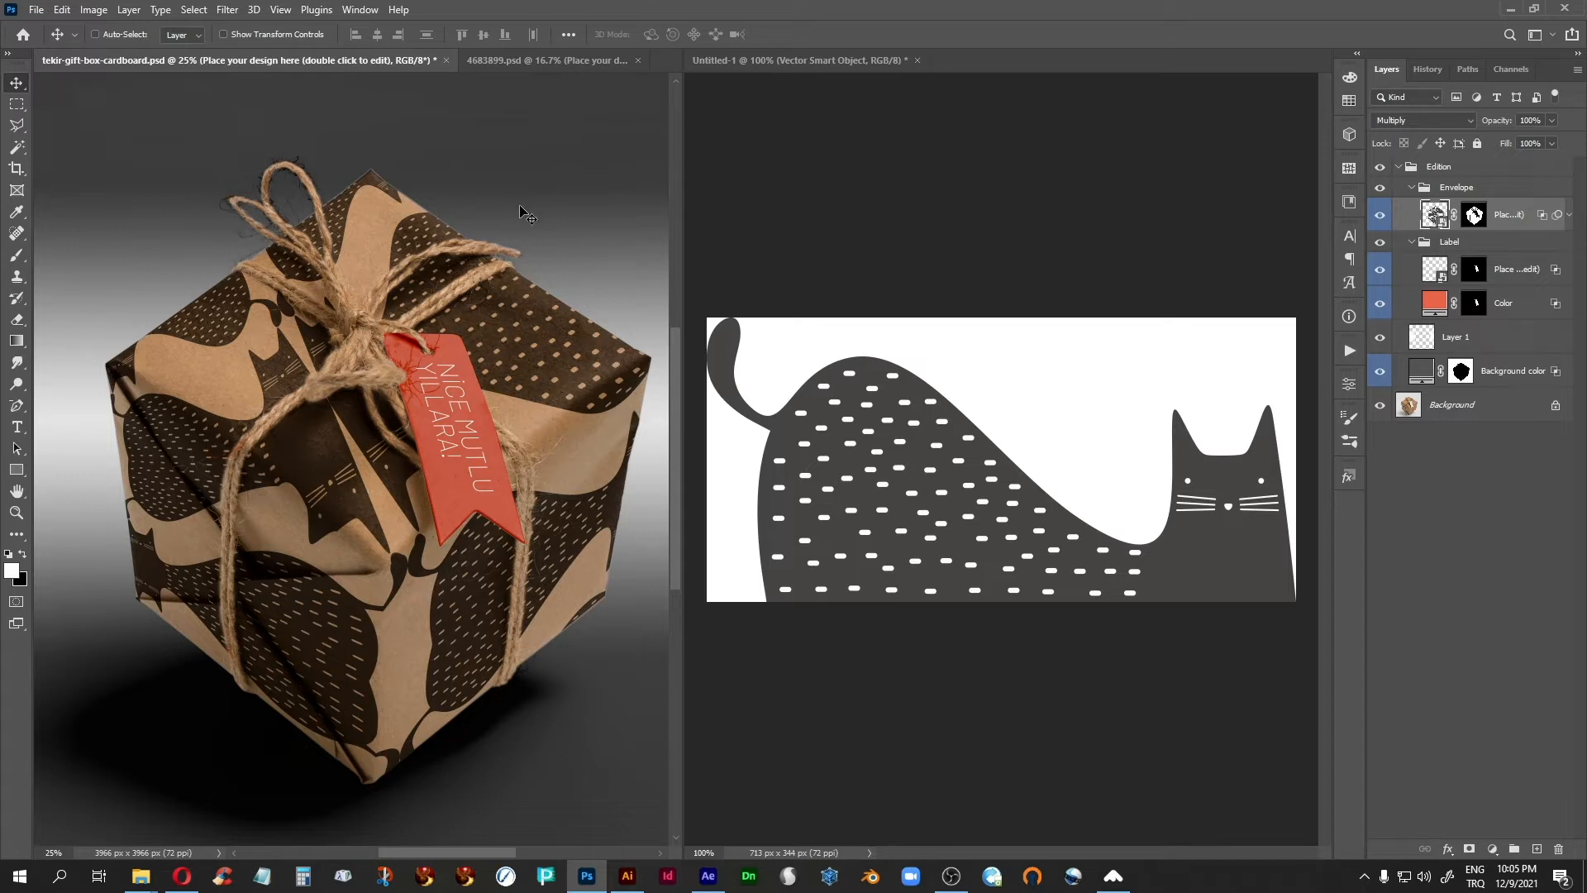
click(531, 61)
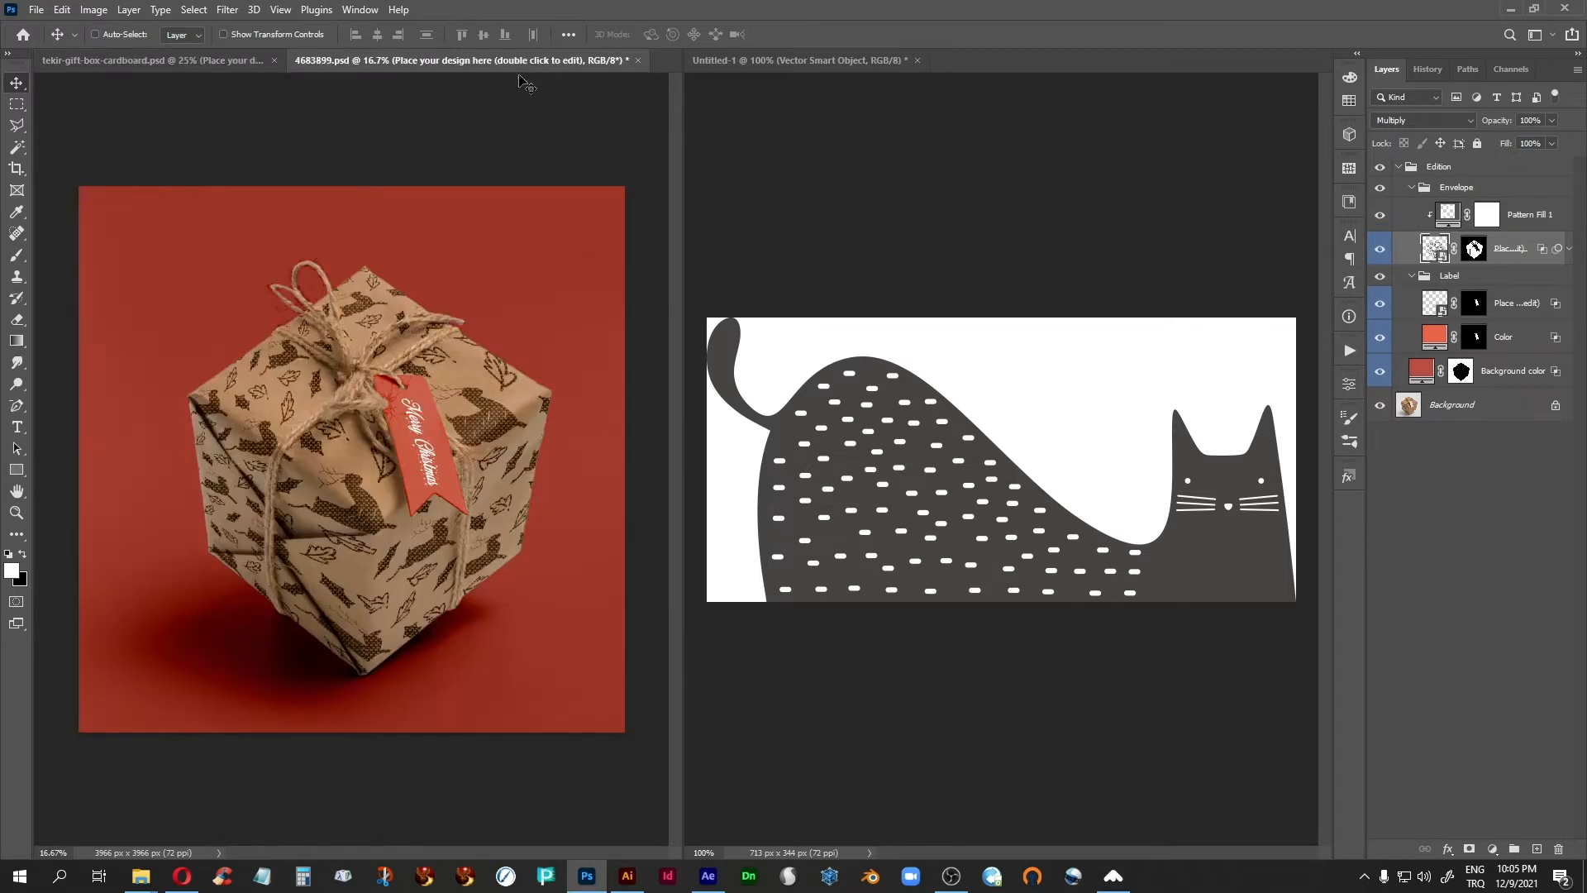
double_click(1435, 249)
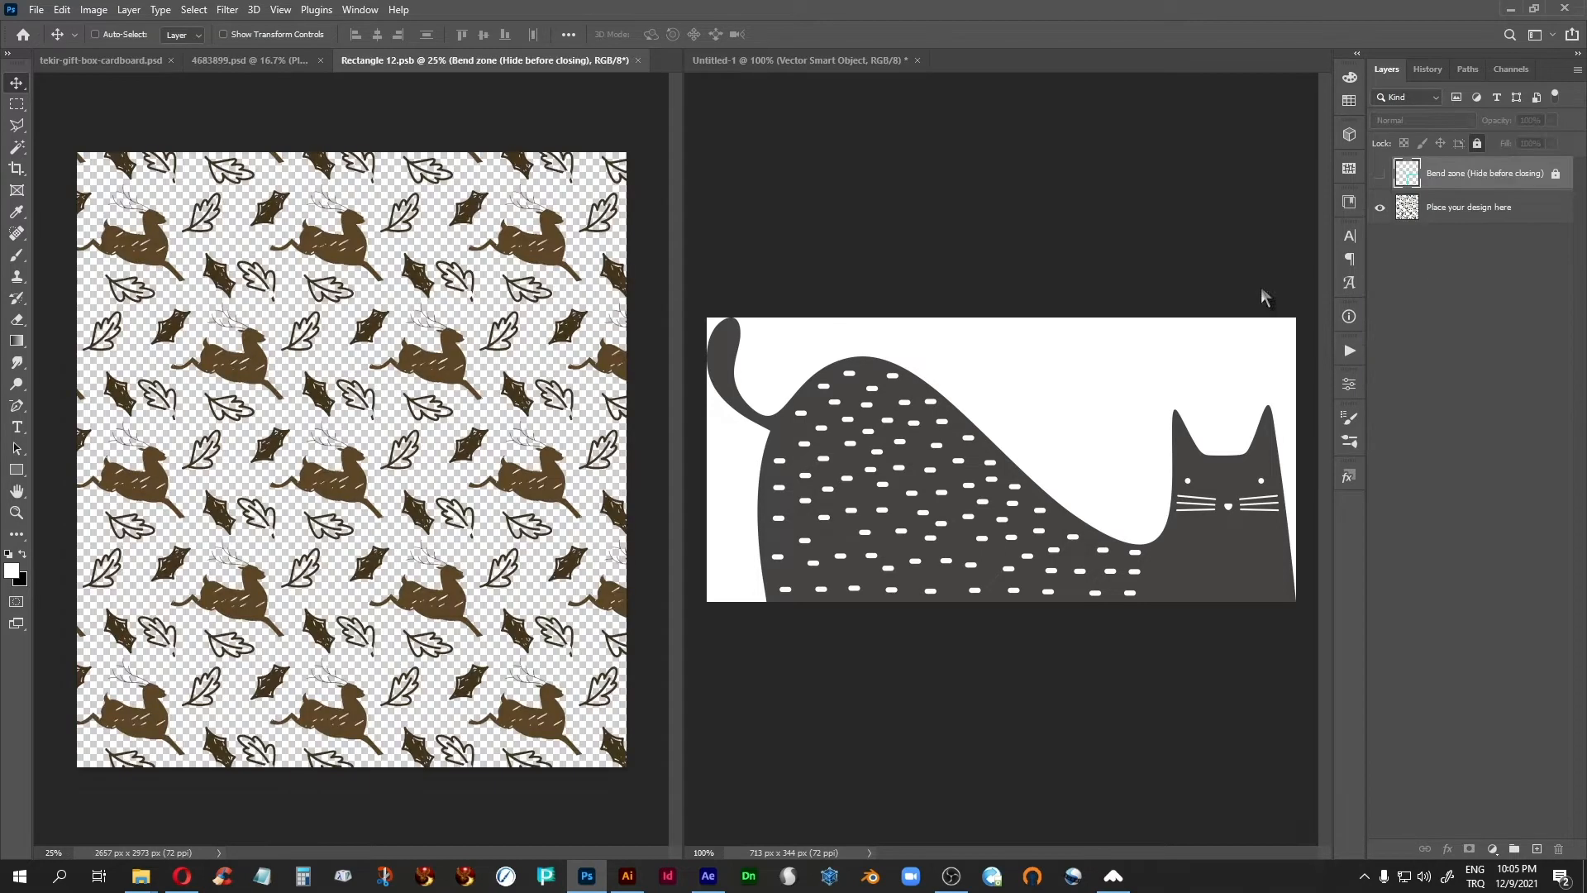
click(1379, 212)
Paste the cat copied from Illustrator into Untitled-1 as a new vector smart object and delete the older cat layer
click(751, 59)
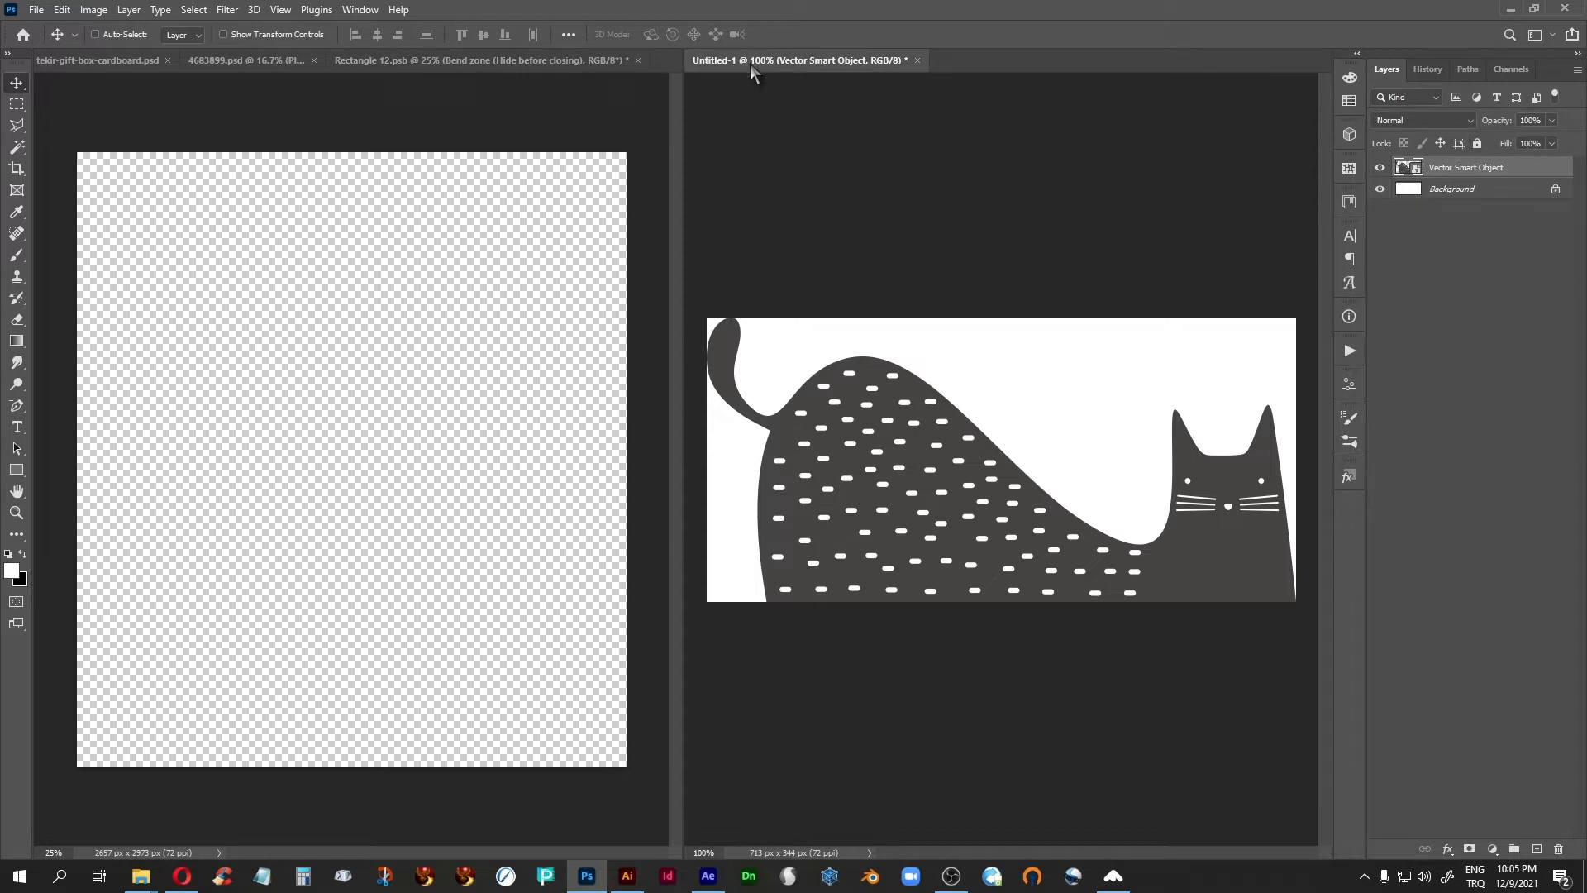
click(628, 878)
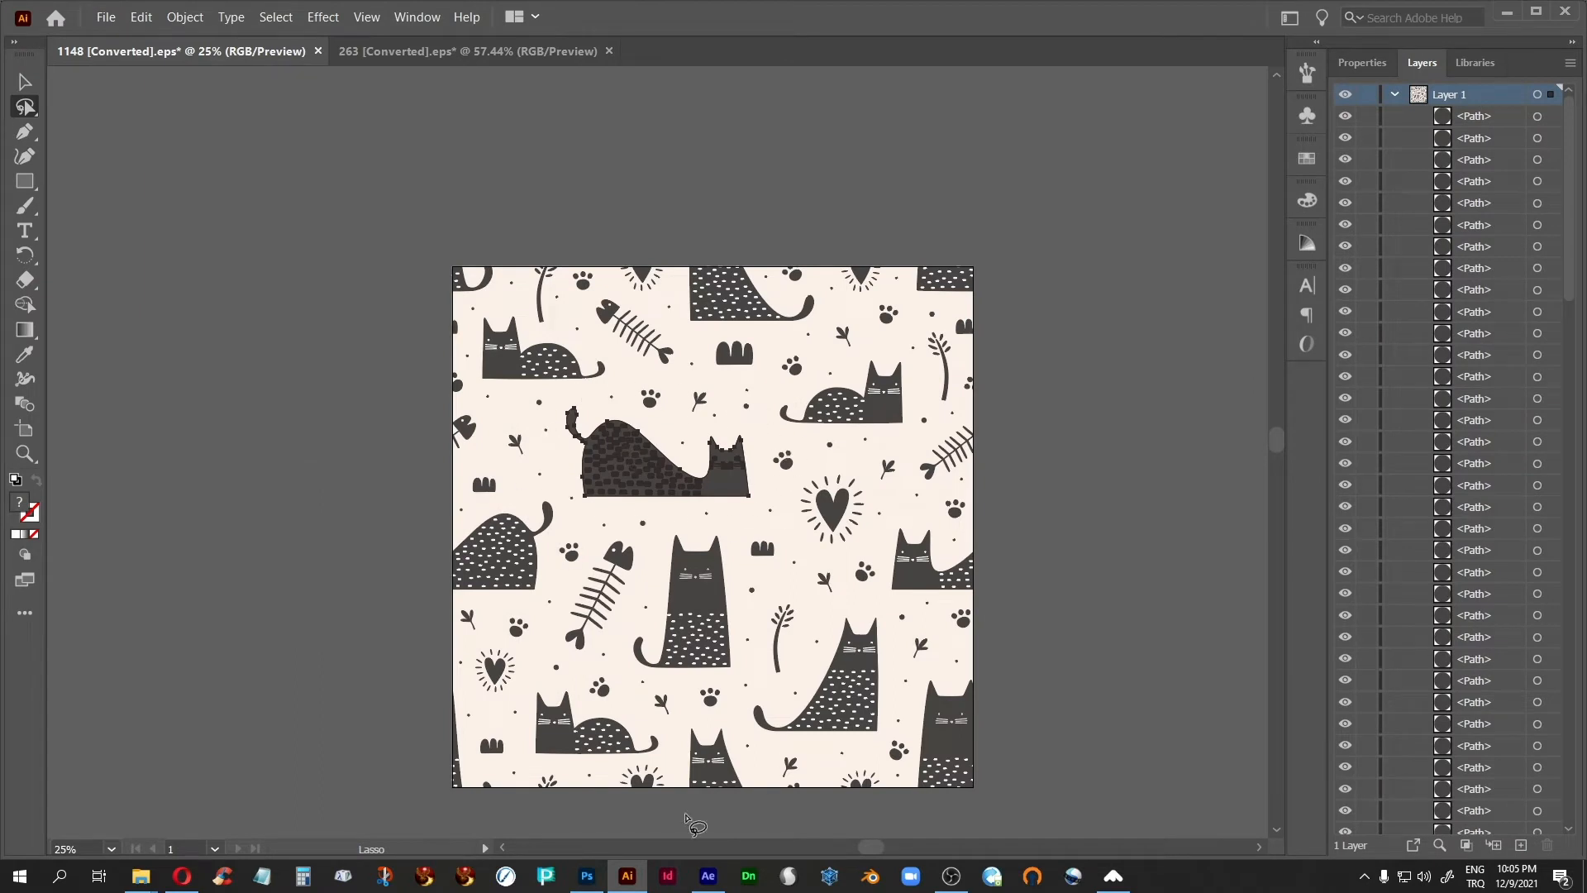
click(586, 876)
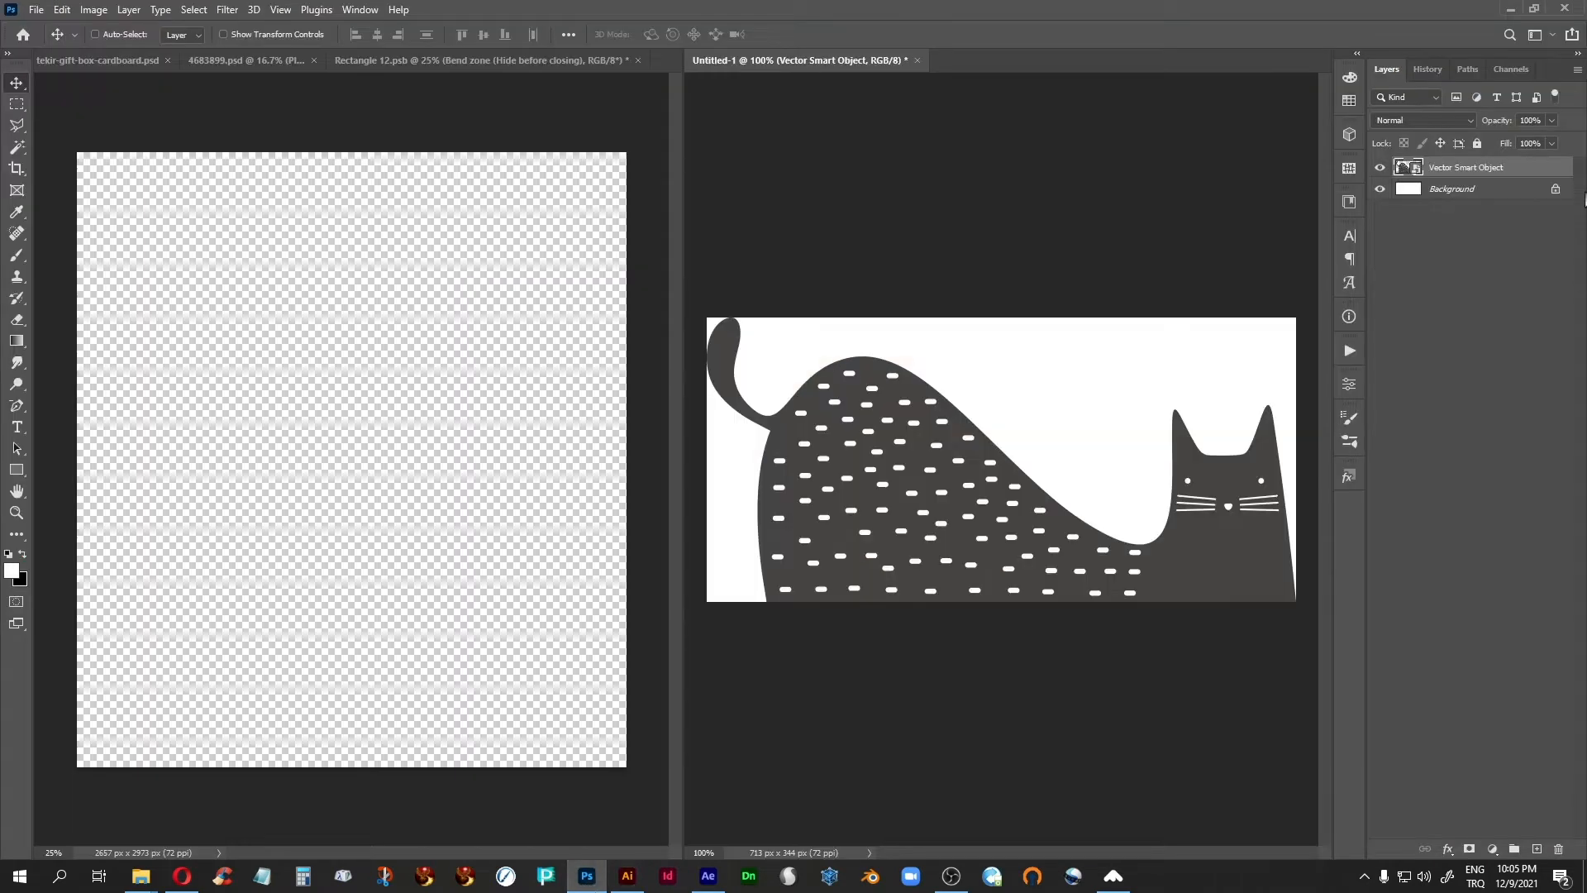
click(1380, 168)
click(1408, 193)
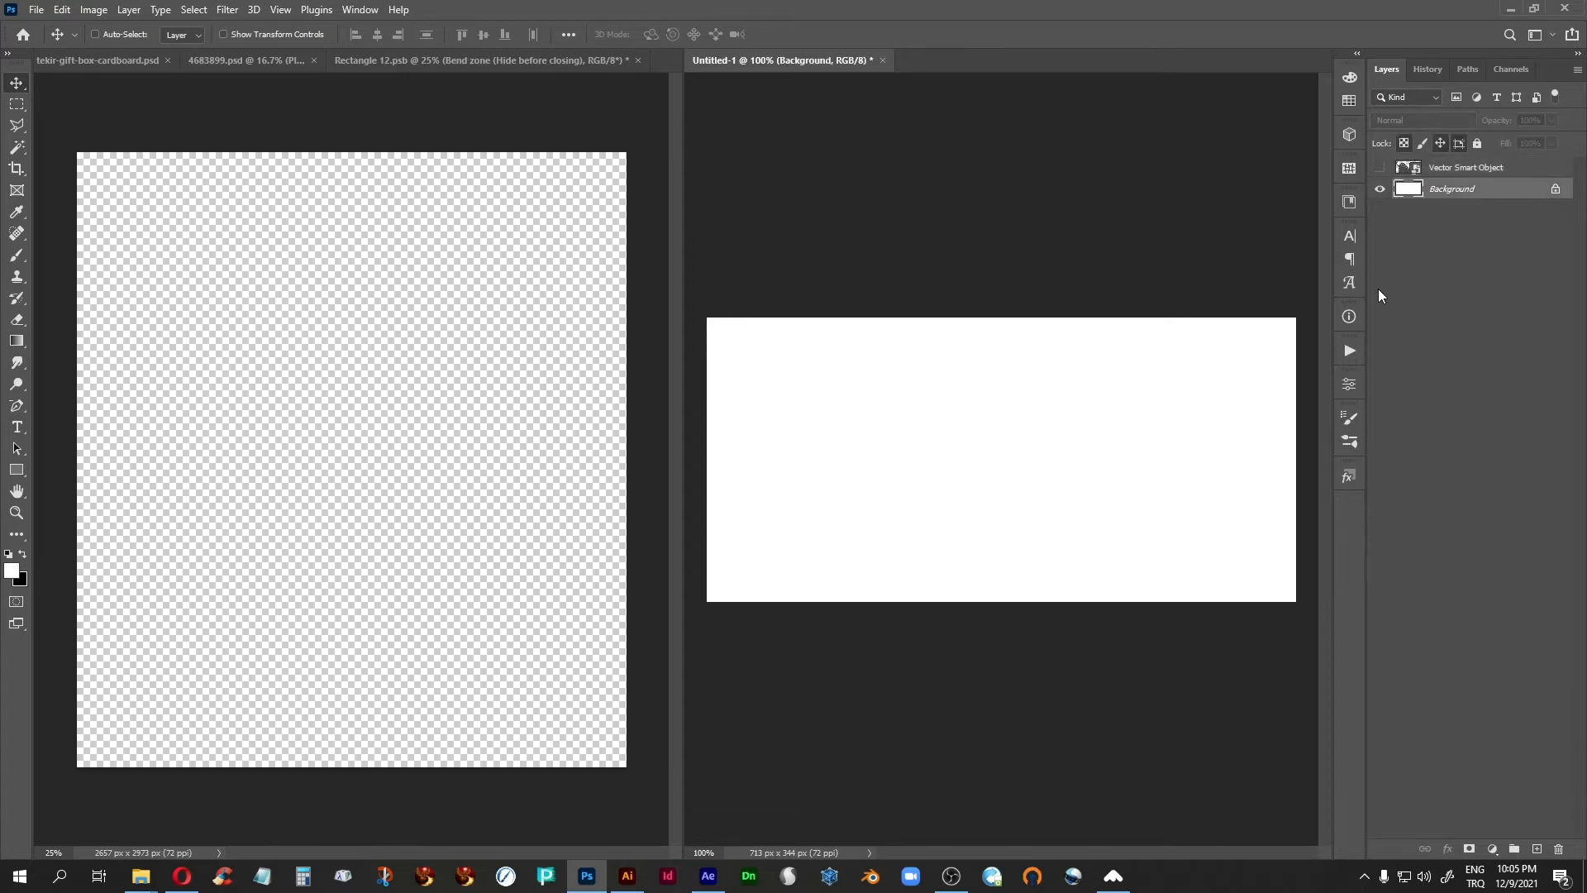
key(ctrl+v)
key(Return)
key(Return)
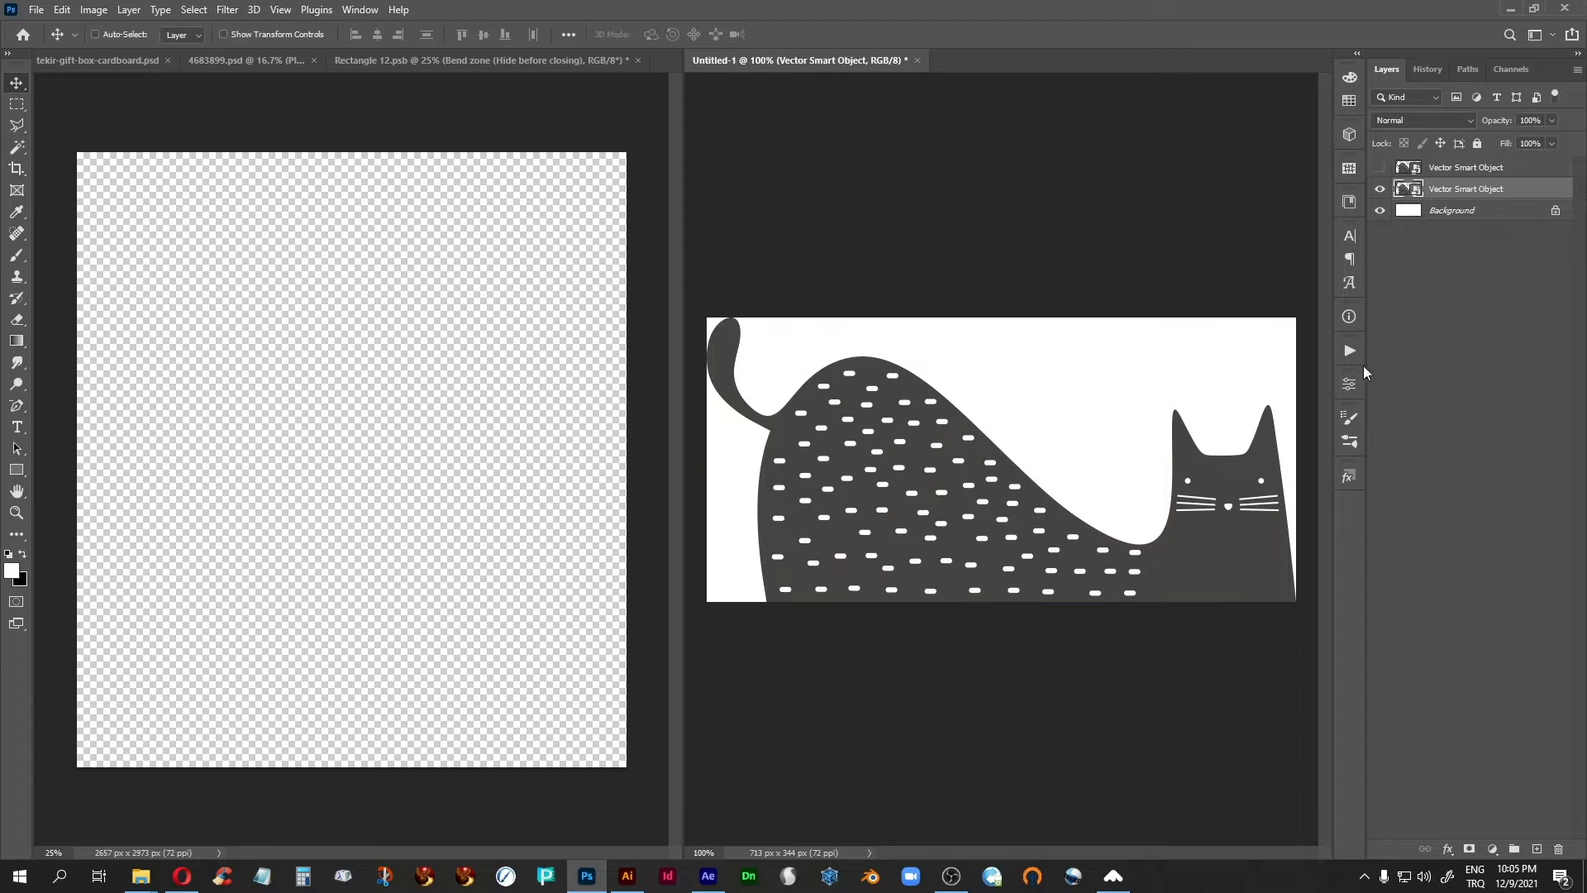
drag(1505, 175, 1559, 849)
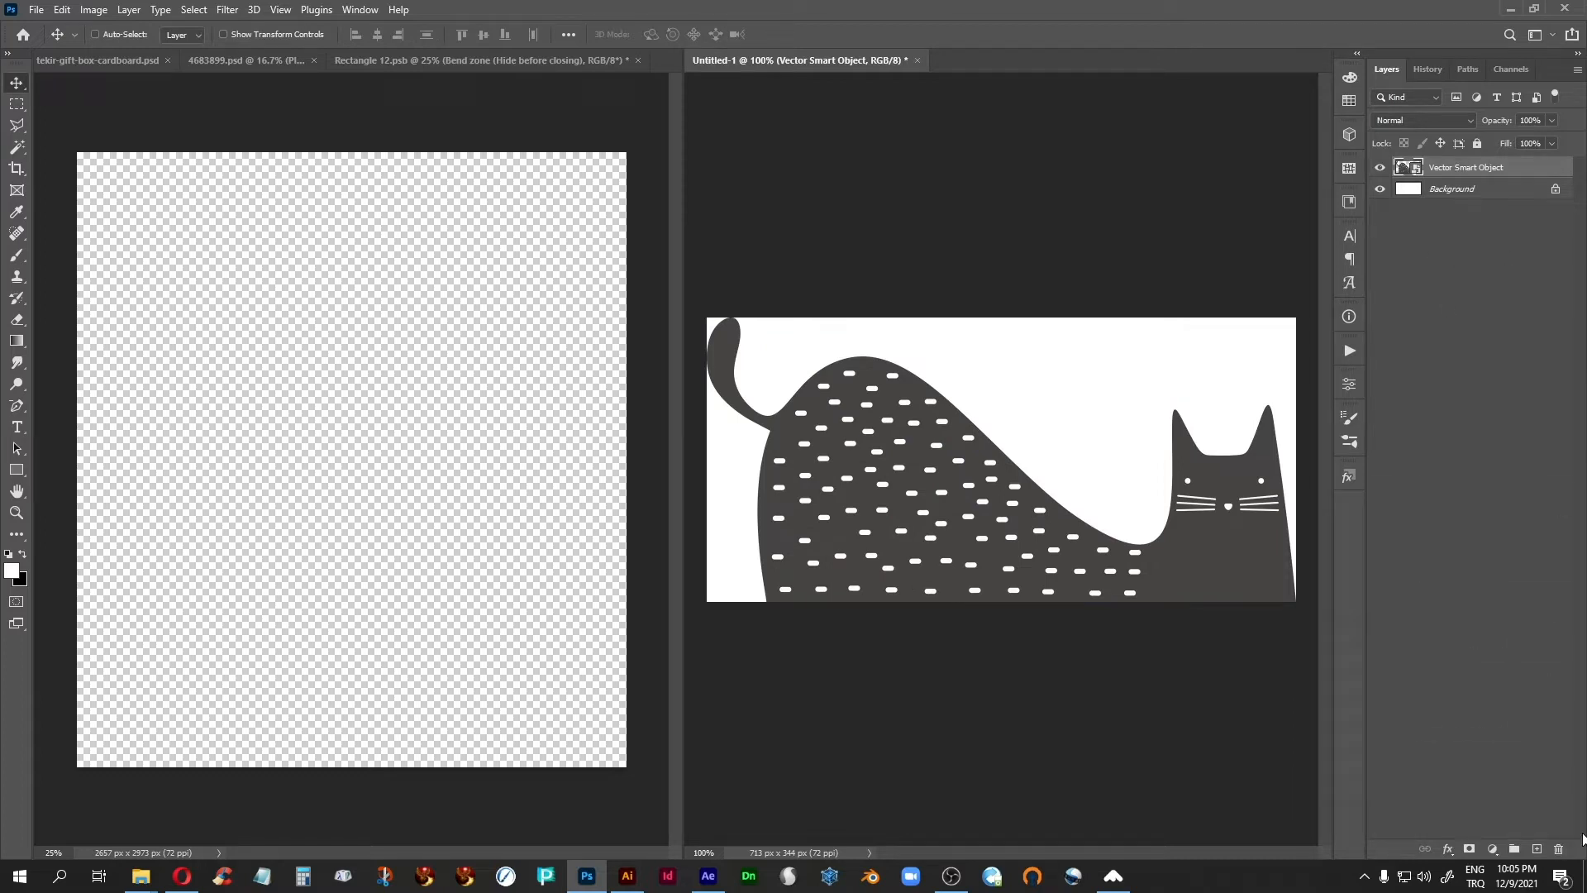
Set the background color to white and extend the Untitled-1 canvas upward to 200 percent height, anchored at its bottom center
click(96, 12)
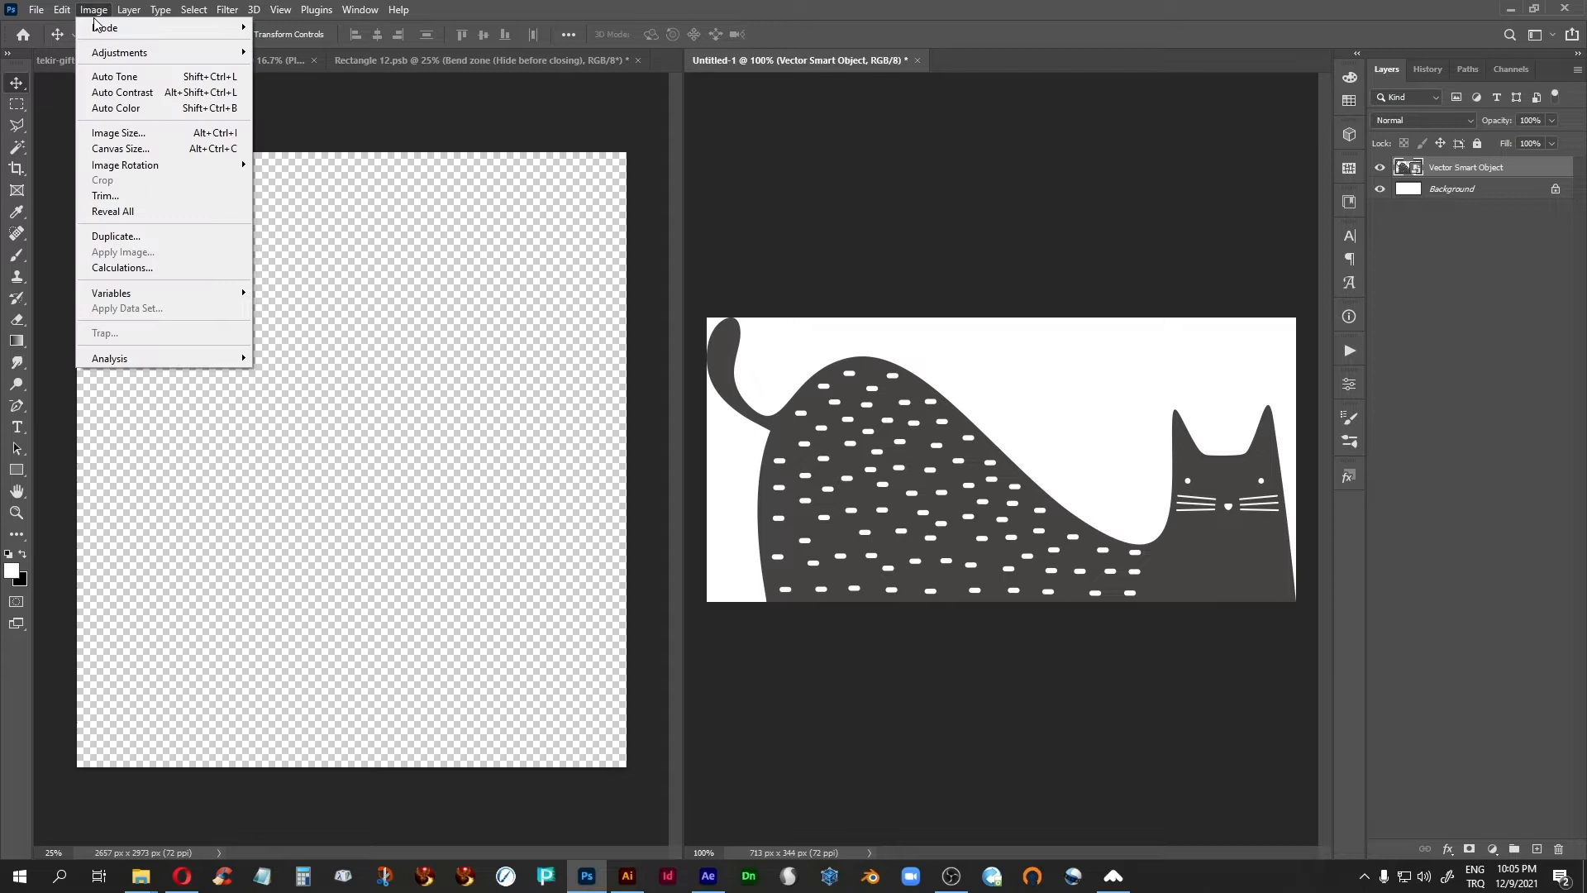
click(24, 555)
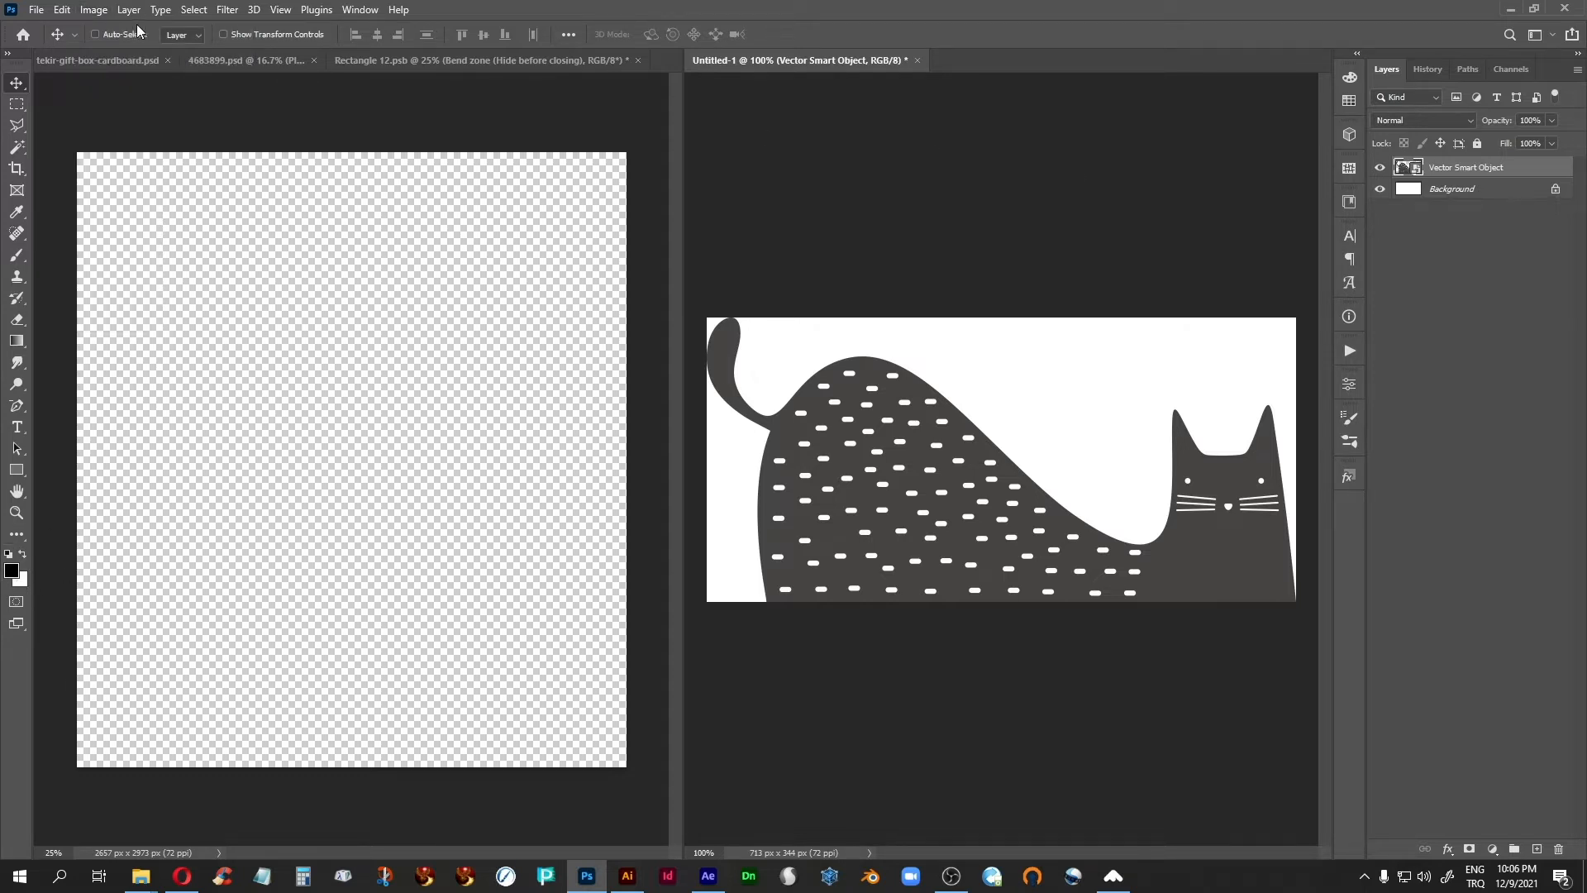
click(96, 11)
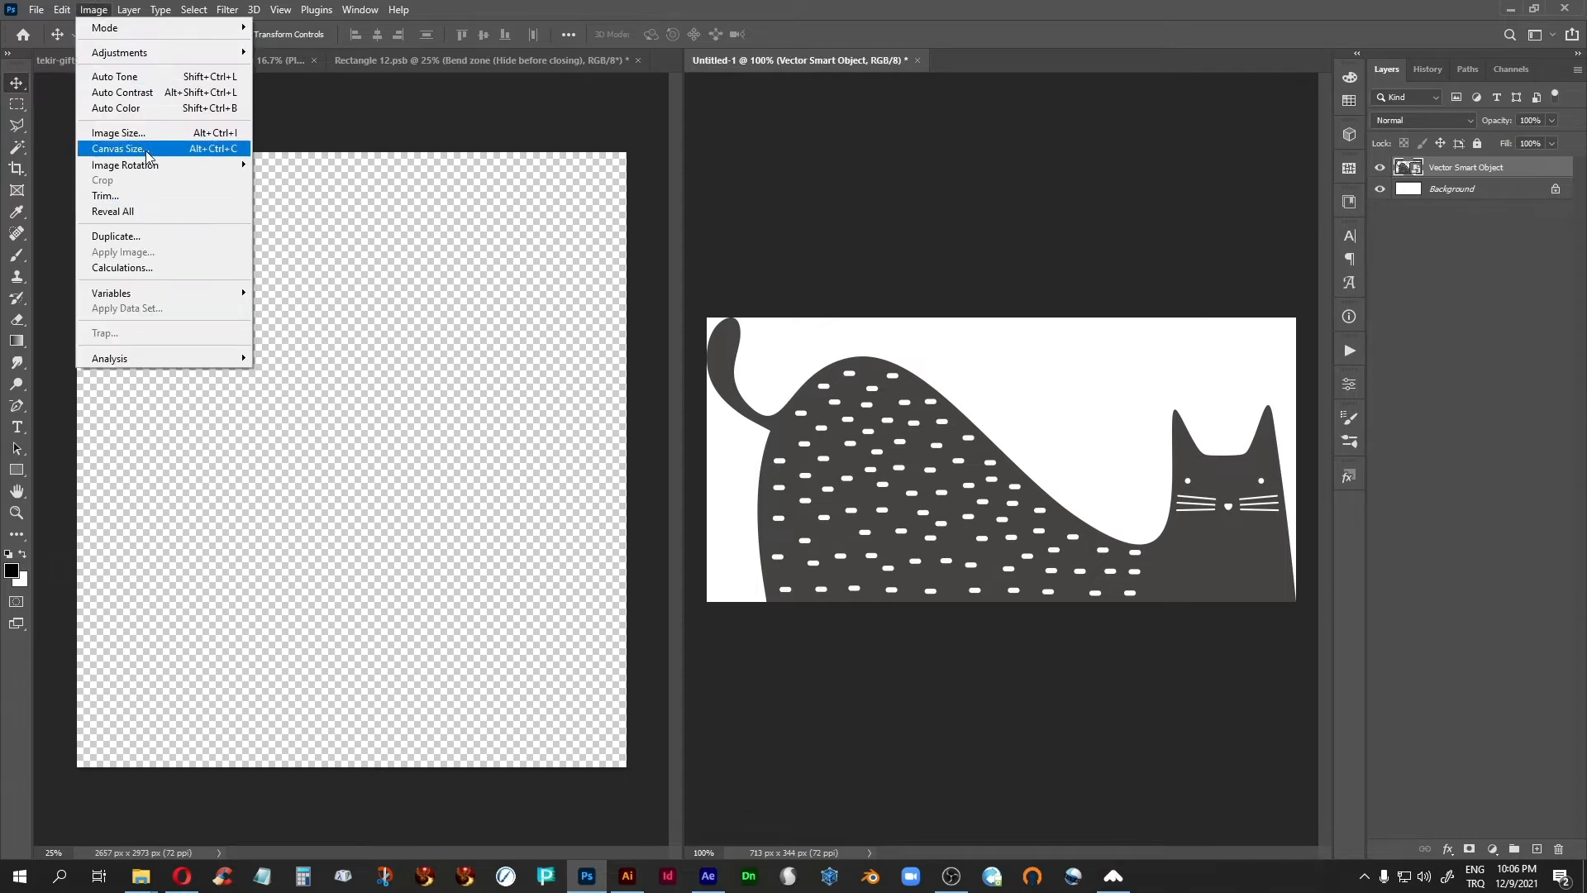
click(119, 148)
drag(1178, 404, 490, 285)
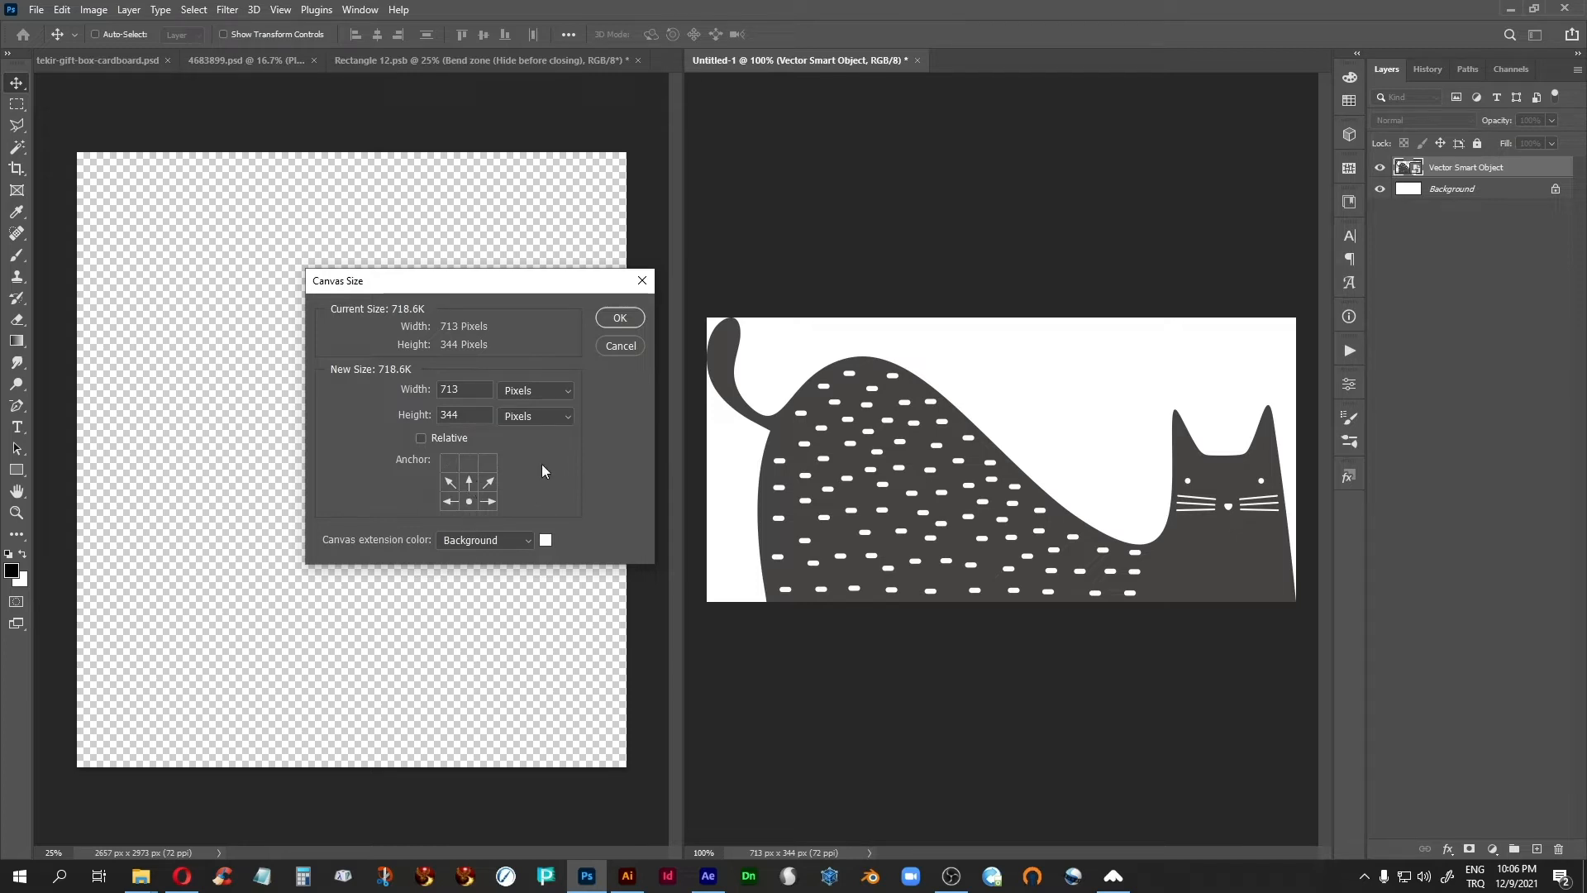
click(573, 389)
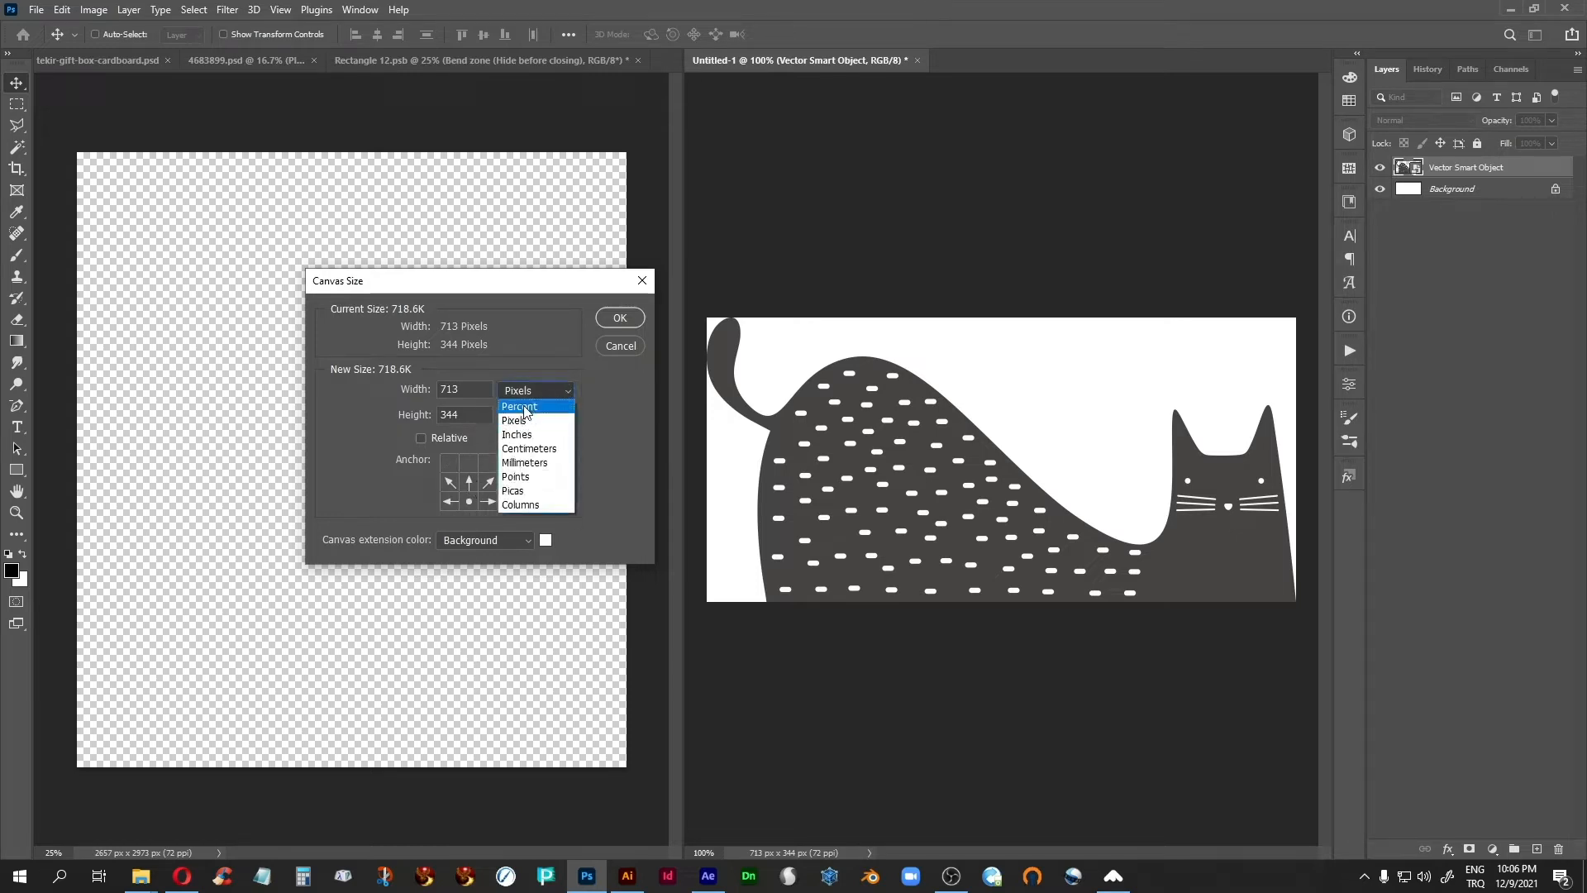
click(527, 420)
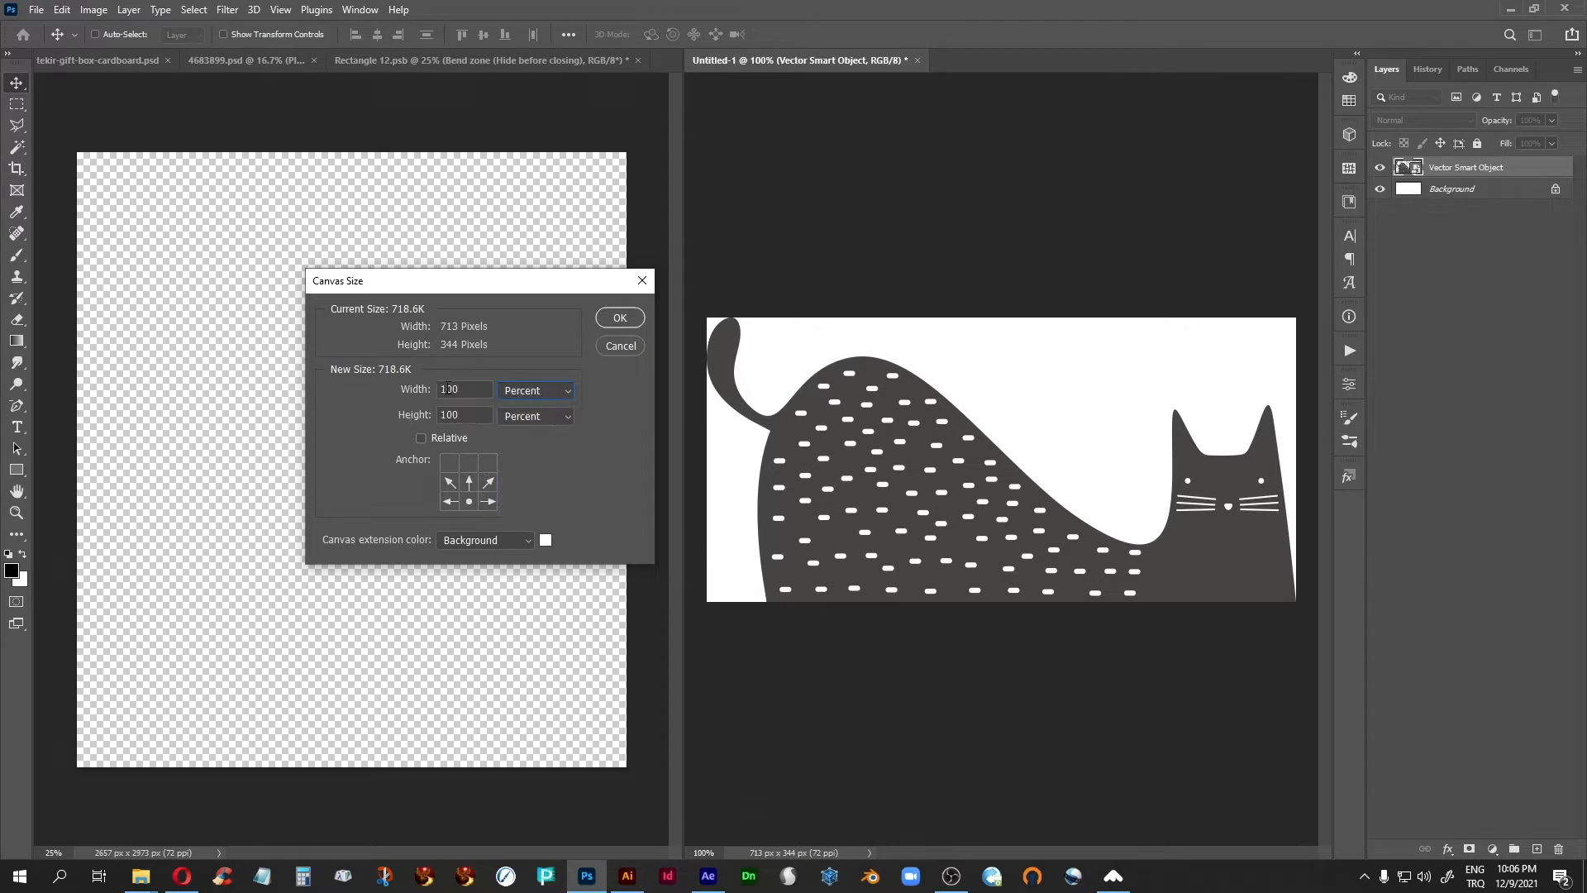
double_click(447, 416)
text(200)
key(Return)
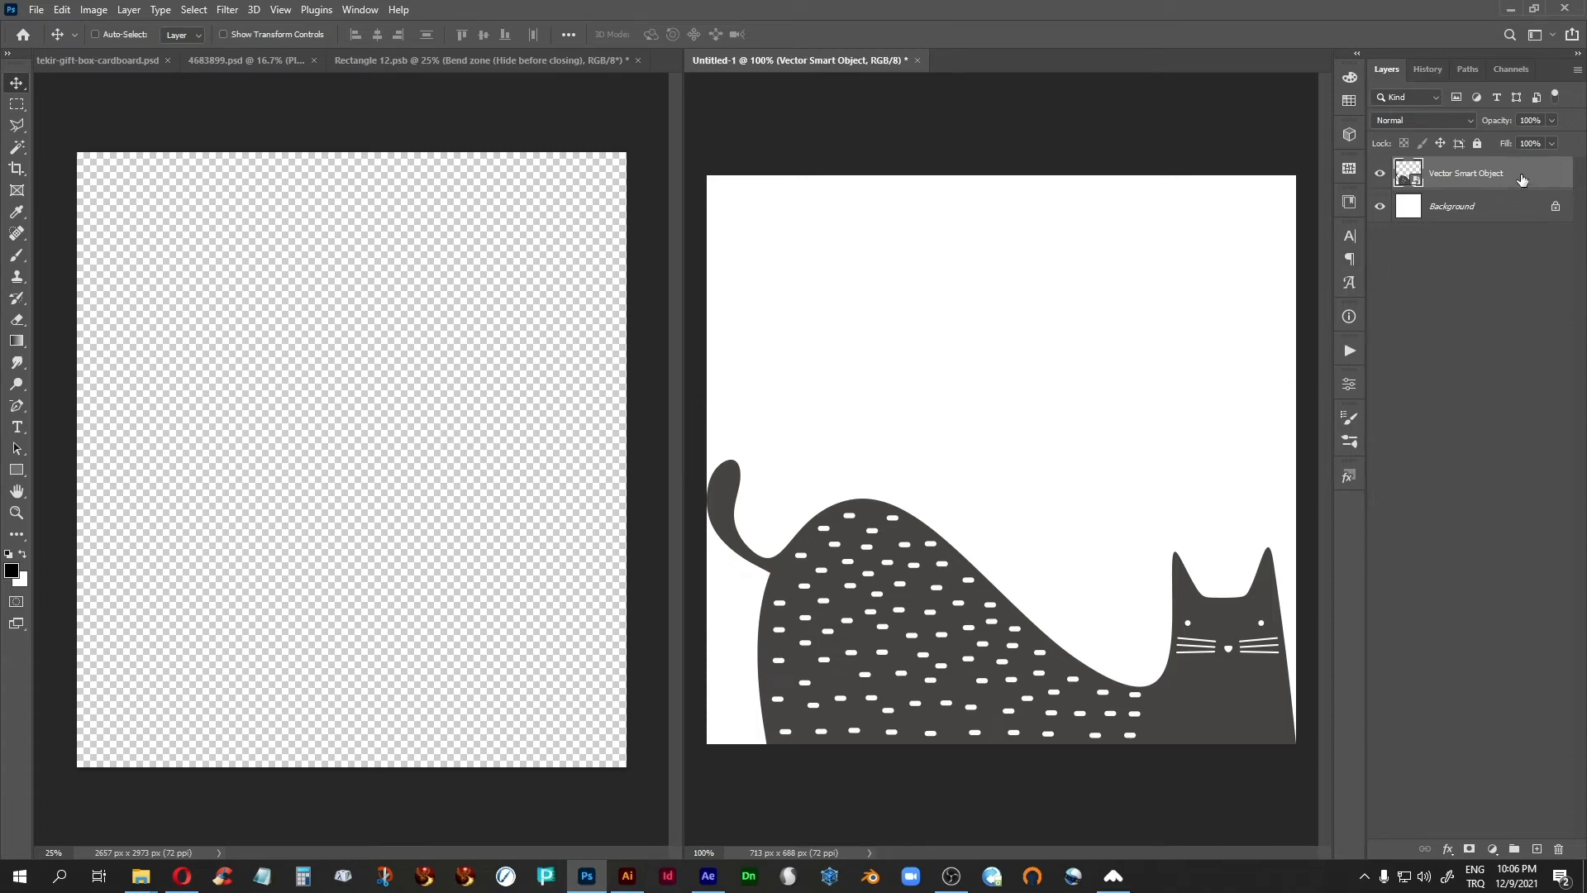
Undo the canvas size change in Untitled-1
click(1433, 70)
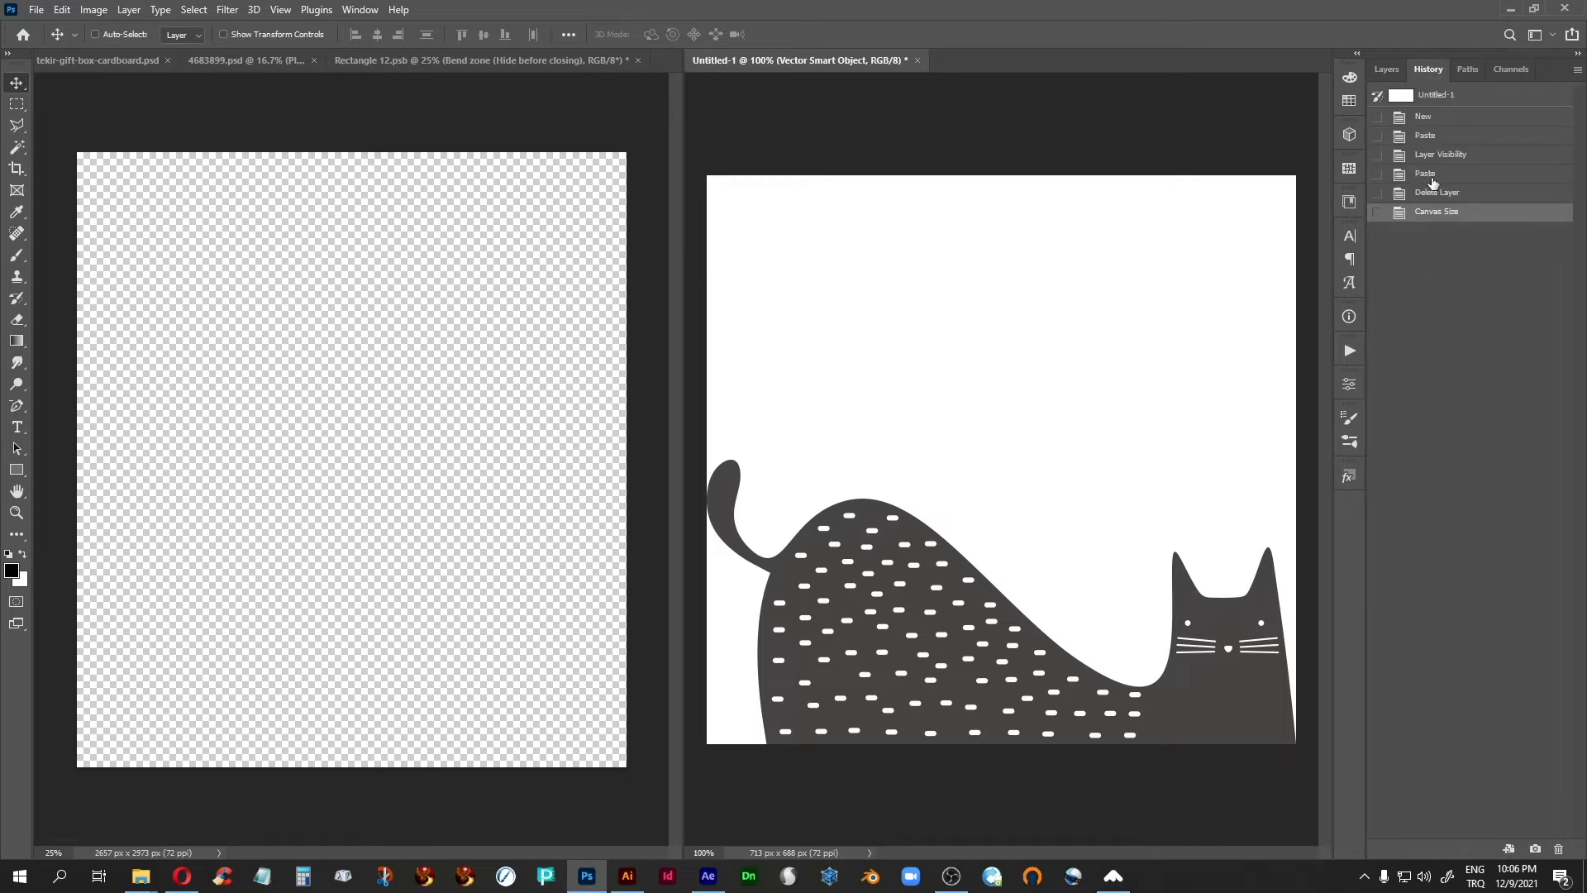
click(1431, 192)
click(1396, 73)
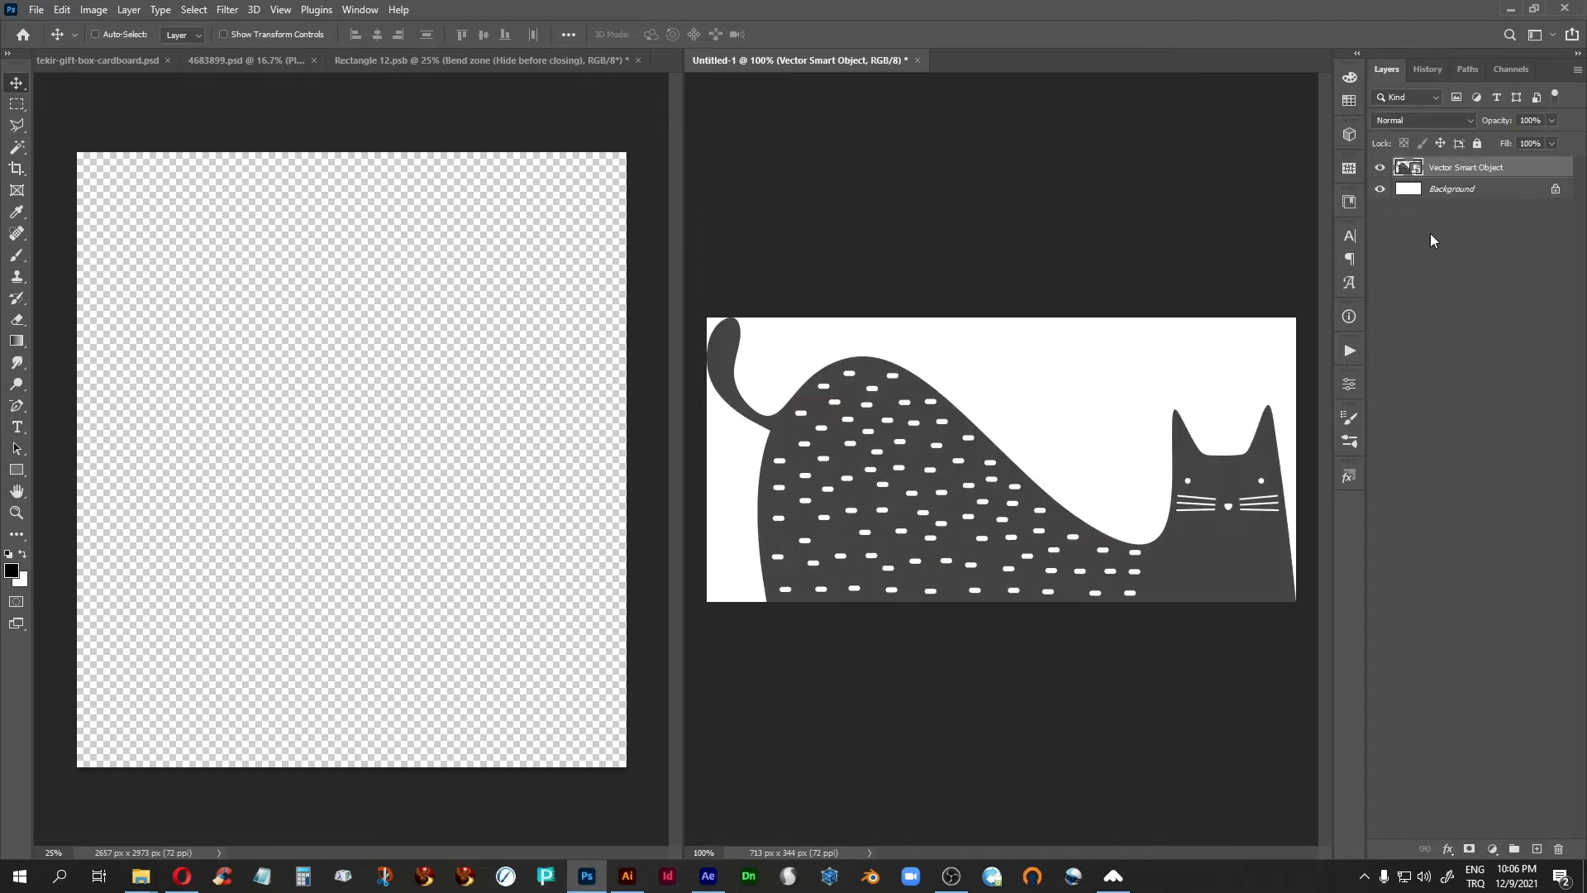
Hide the Background layer in Untitled-1, select the whole canvas with a rectangular marquee, and define it as the pattern cat-1
click(1380, 189)
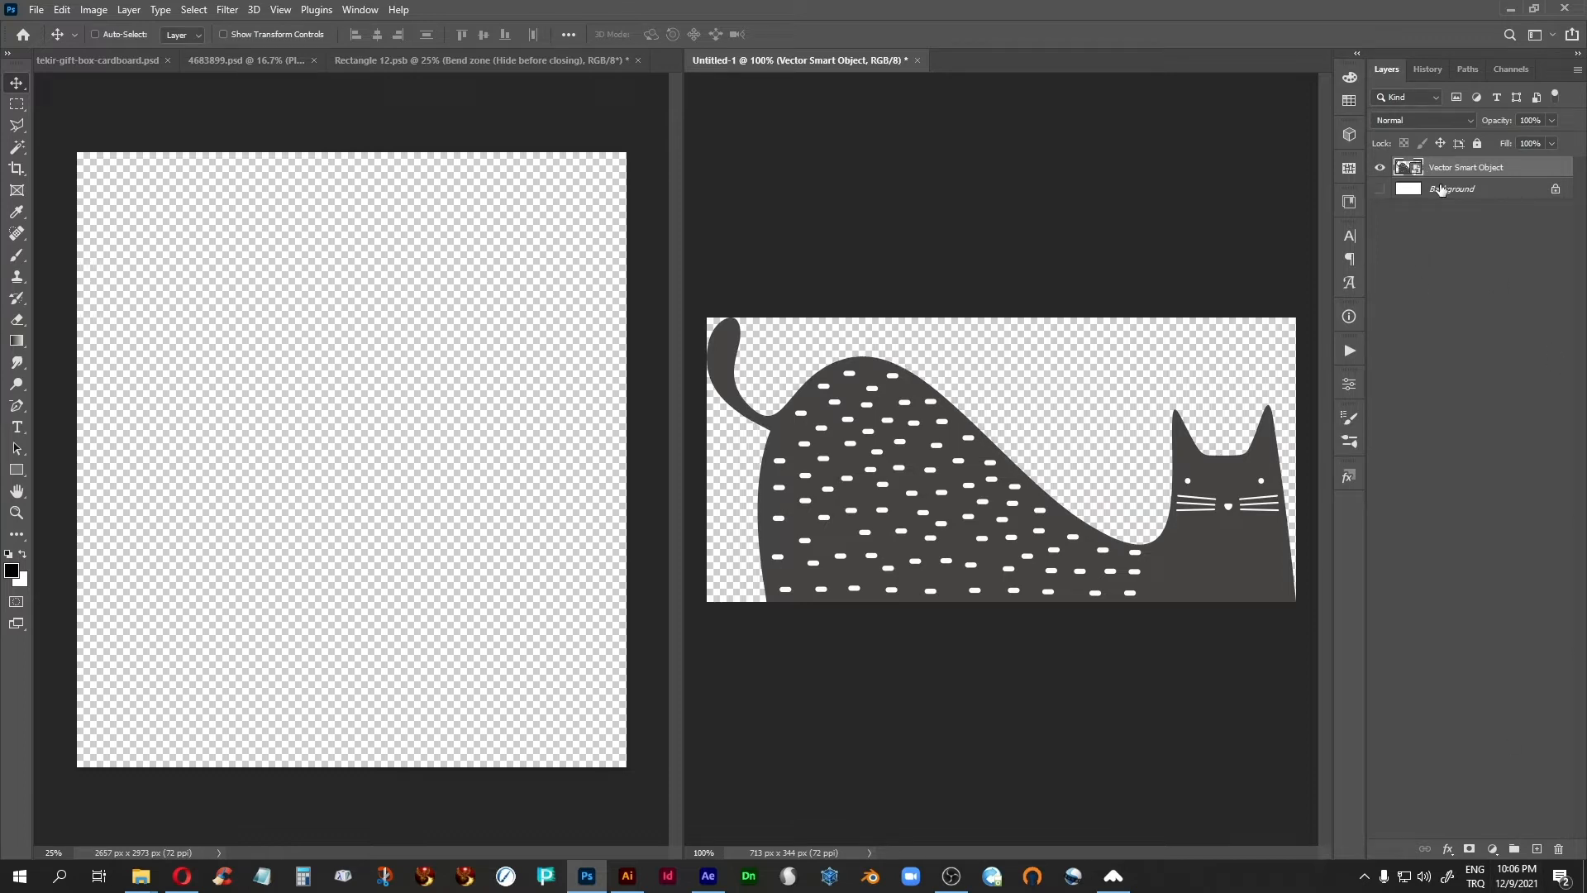
click(16, 102)
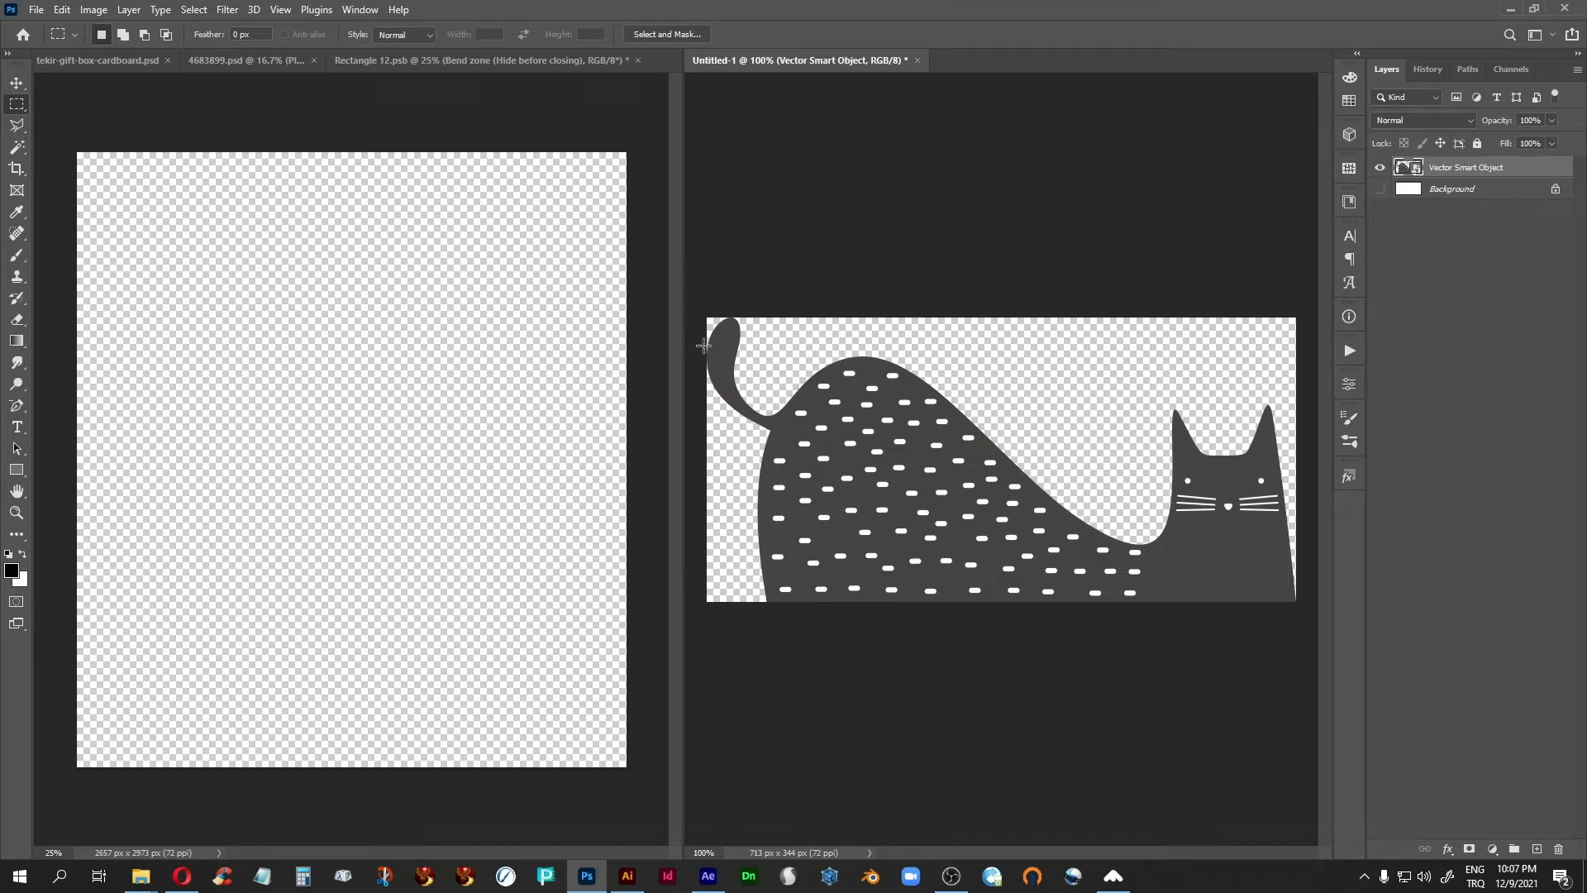
drag(700, 309, 1326, 666)
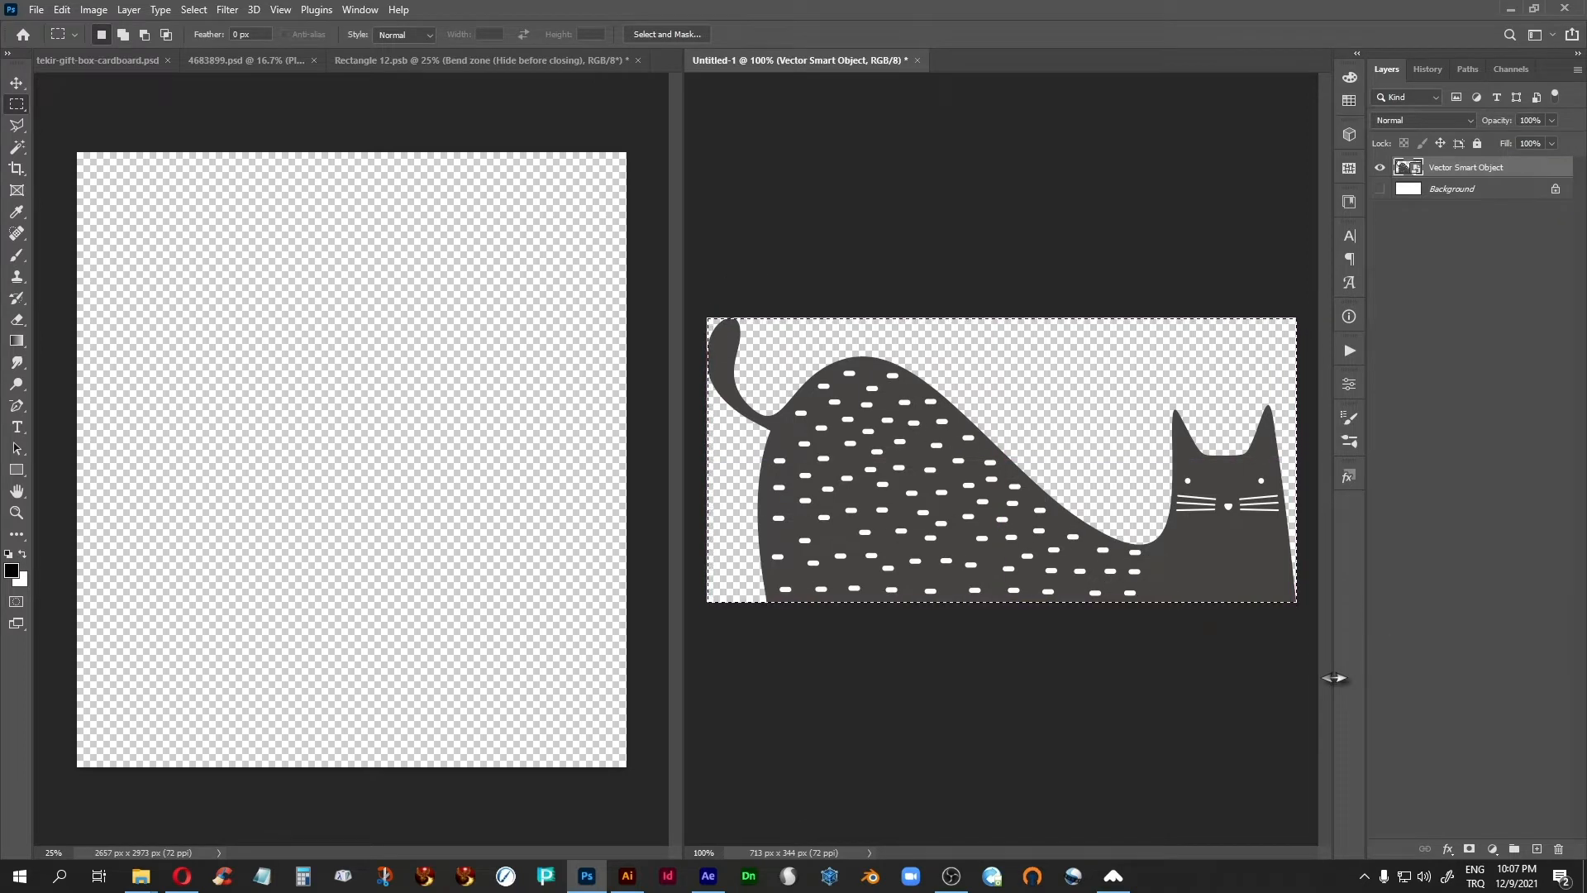
click(62, 9)
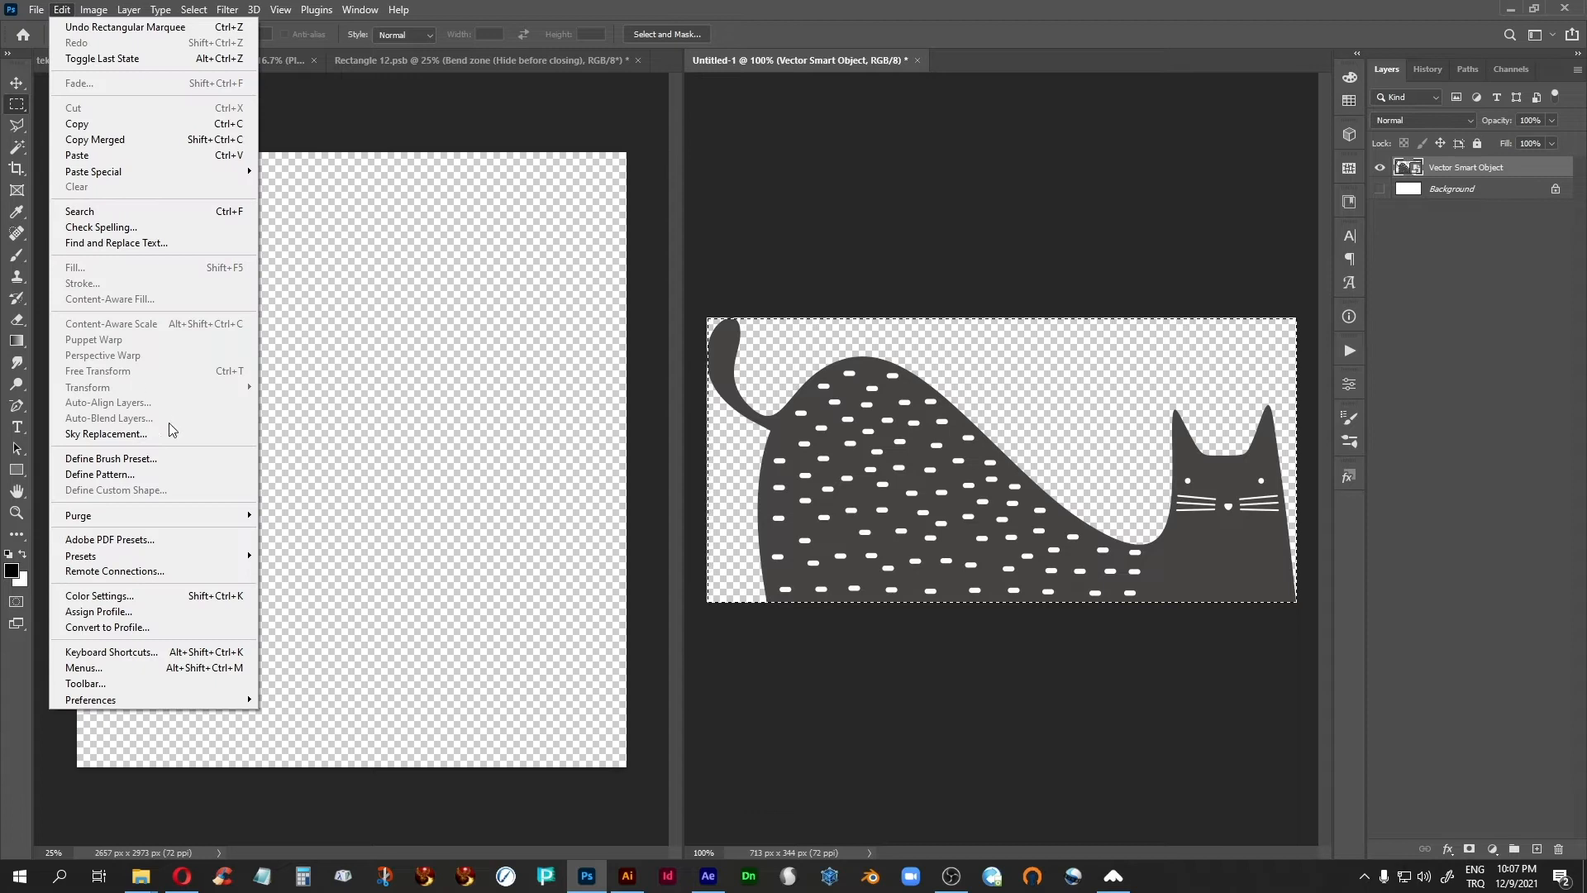
click(142, 475)
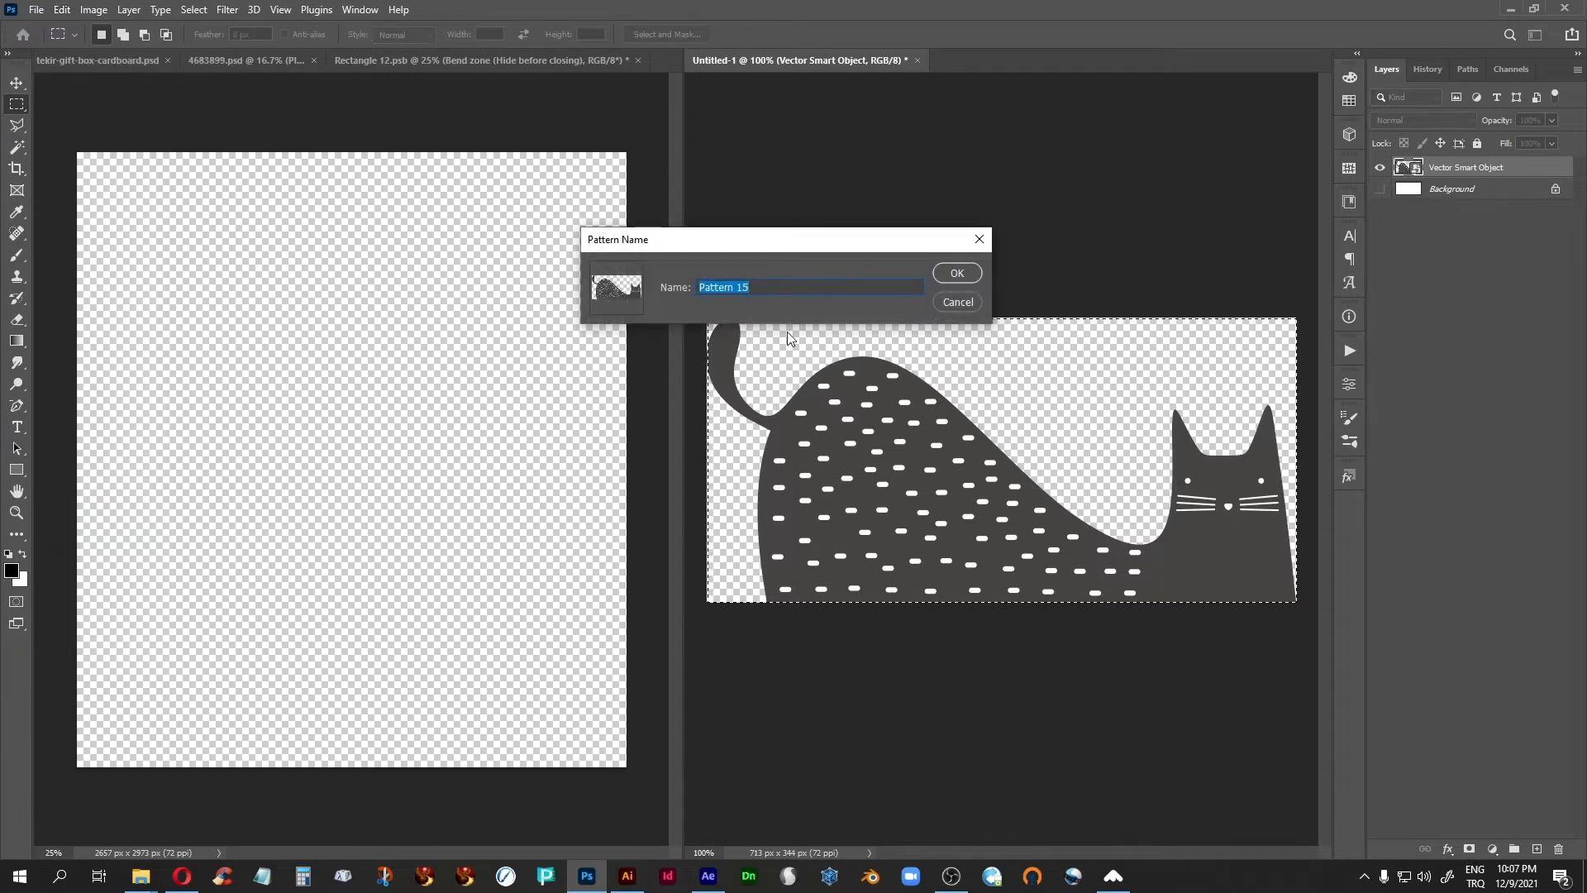
text(cat-1)
click(952, 273)
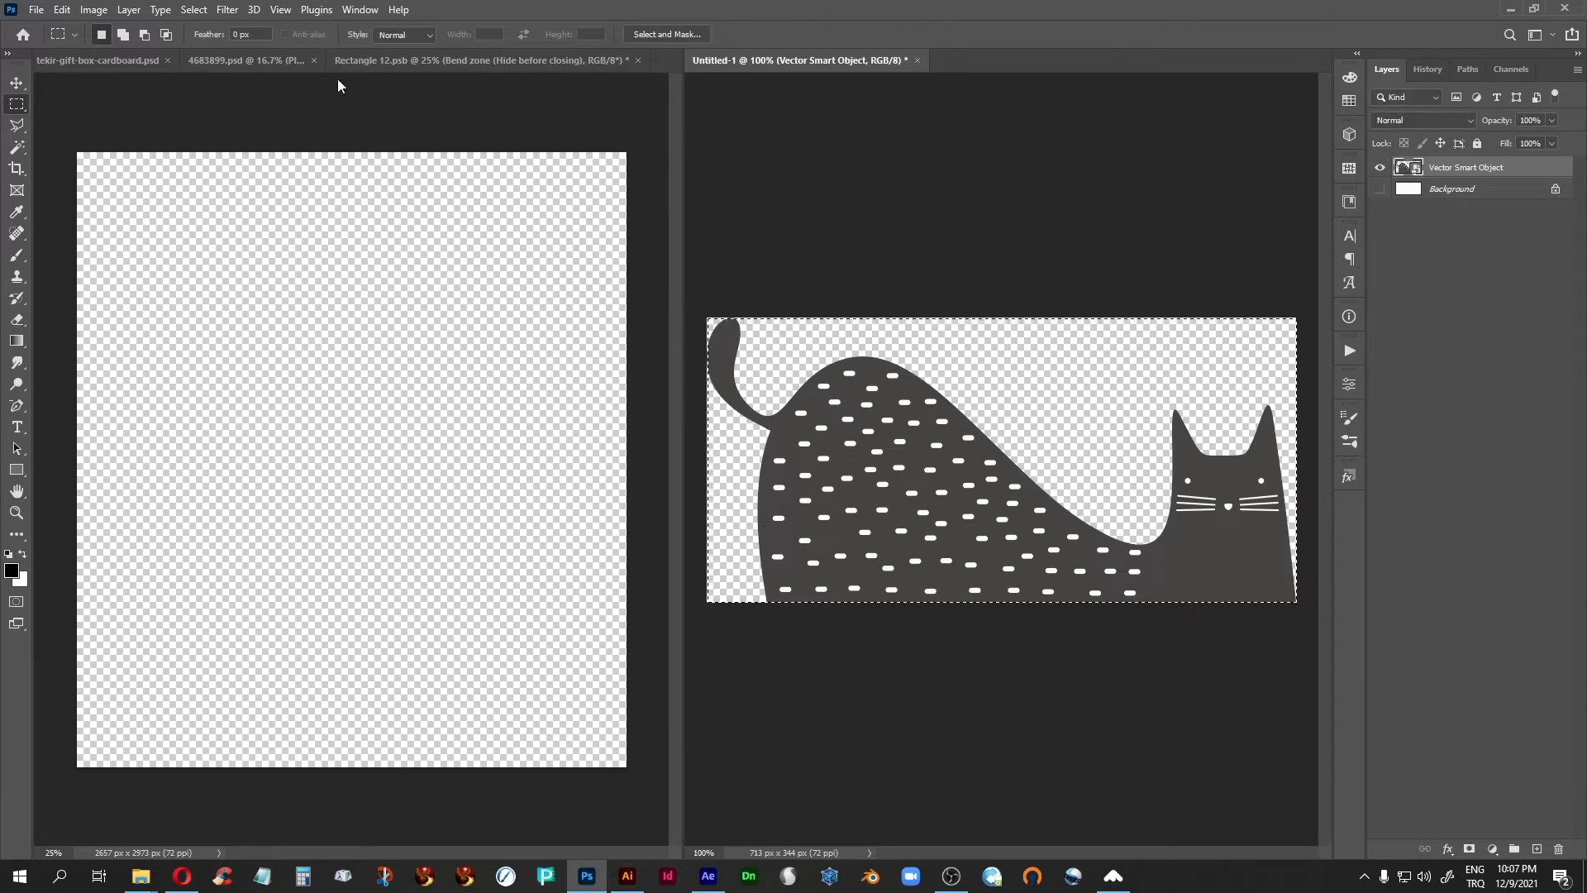
Add a new layer to Rectangle 12.psb, fill it with black, and set the layer's Fill to 0%
click(368, 65)
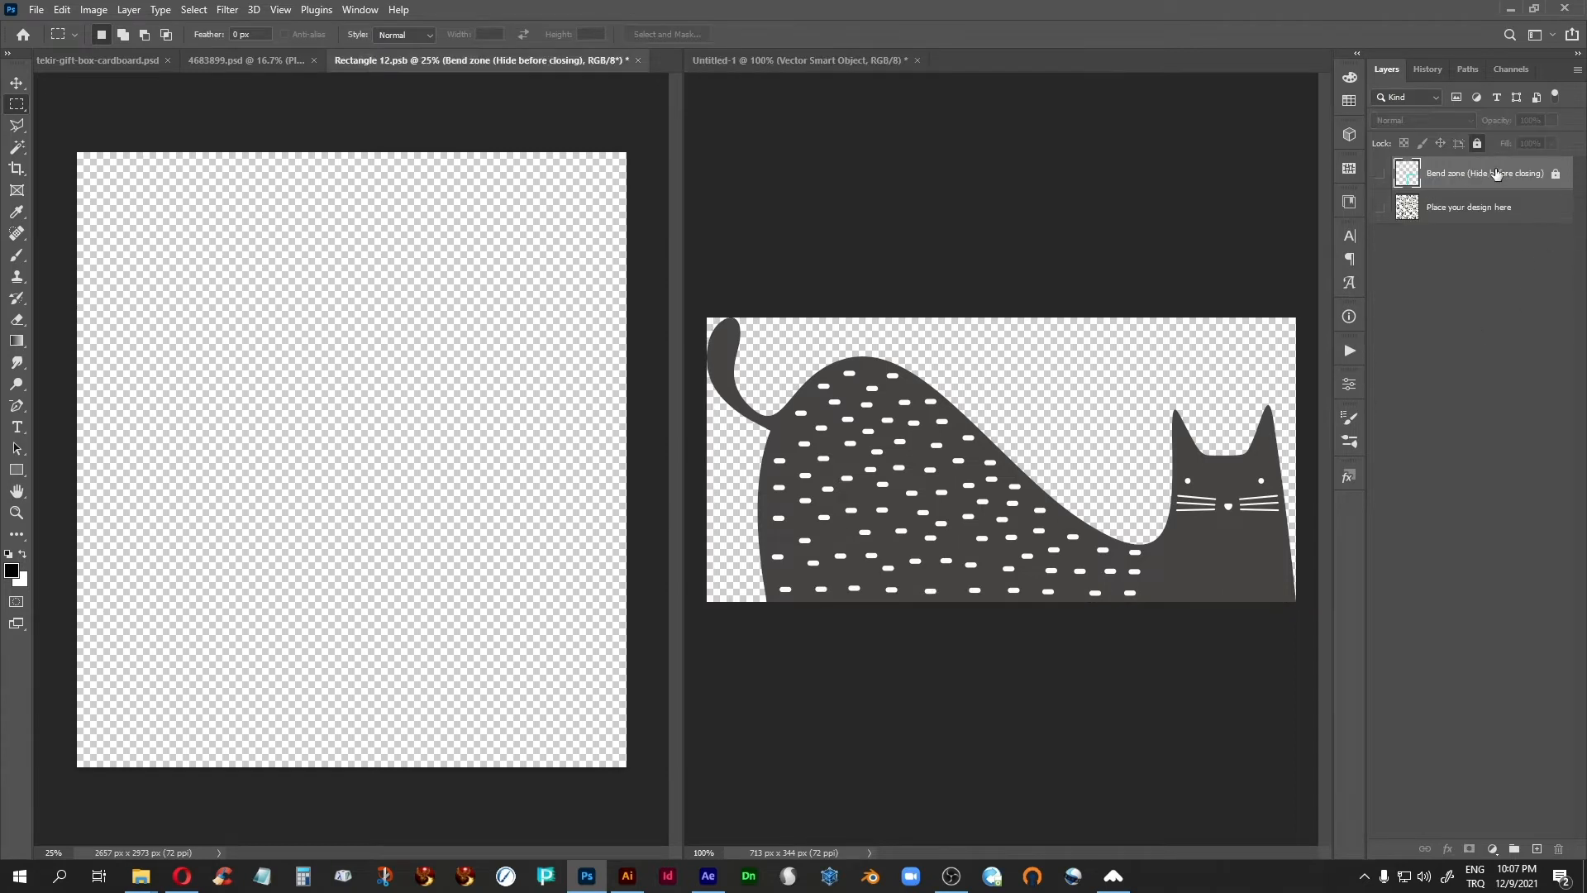
click(1537, 849)
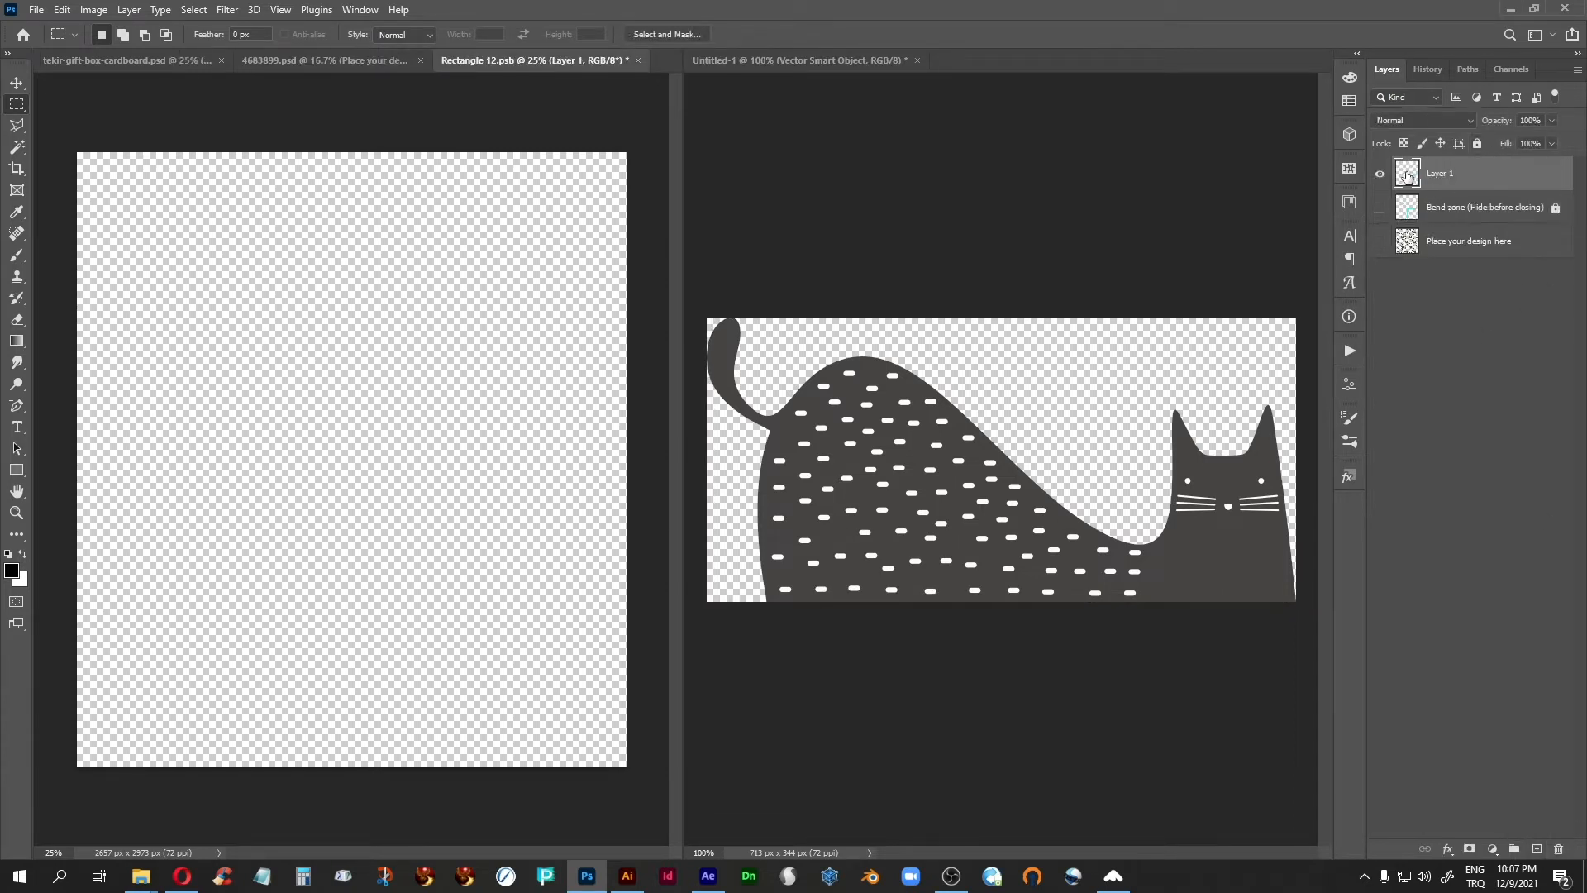
key(alt+BackSpace)
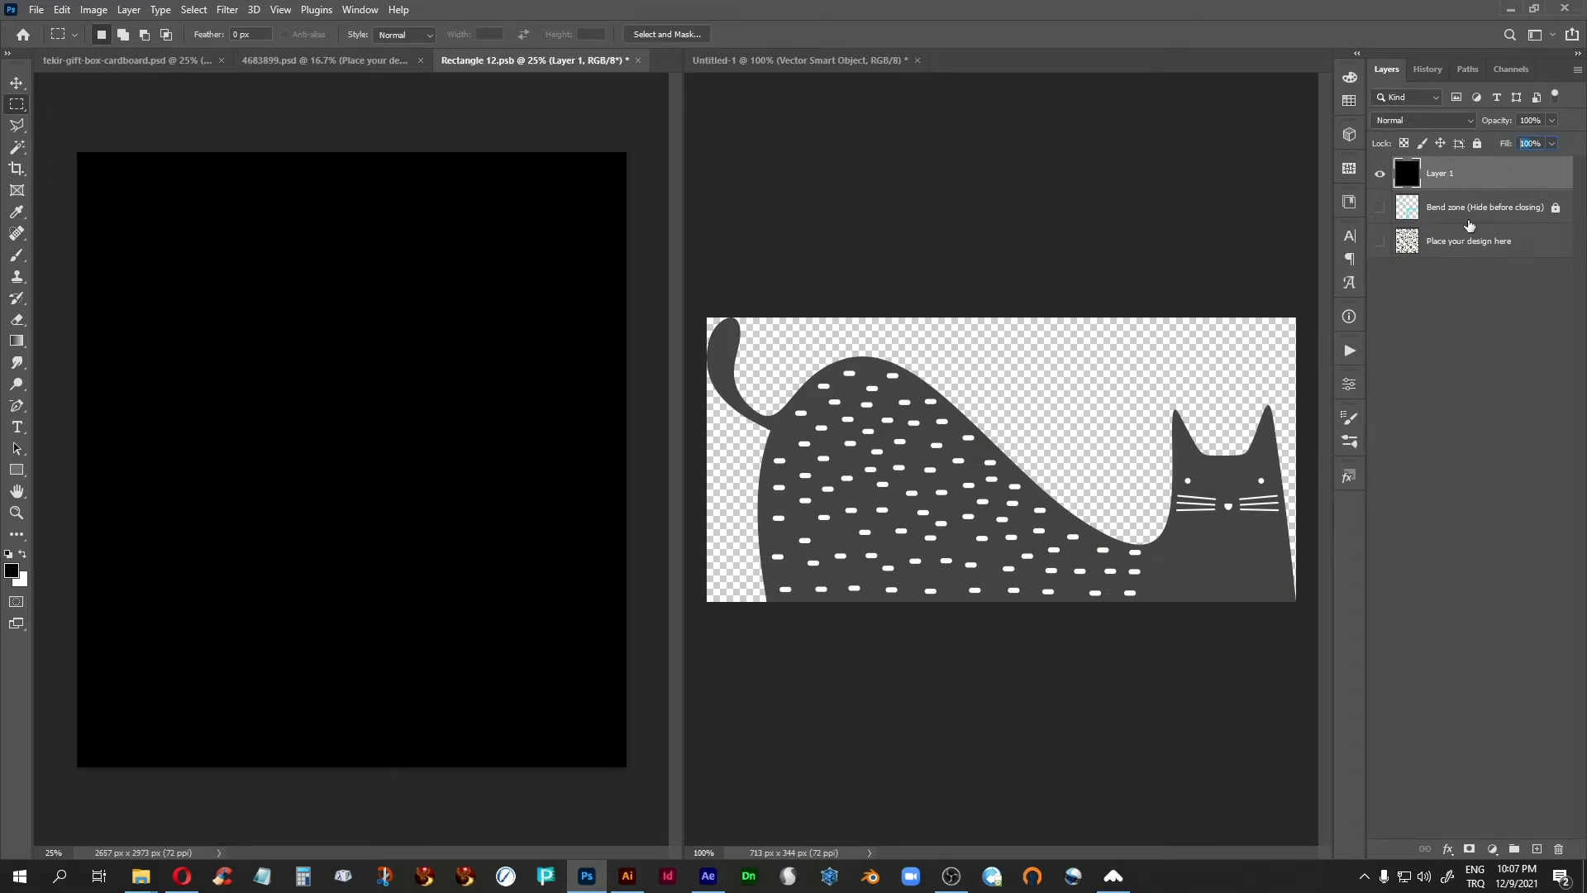
text(0)
key(Return)
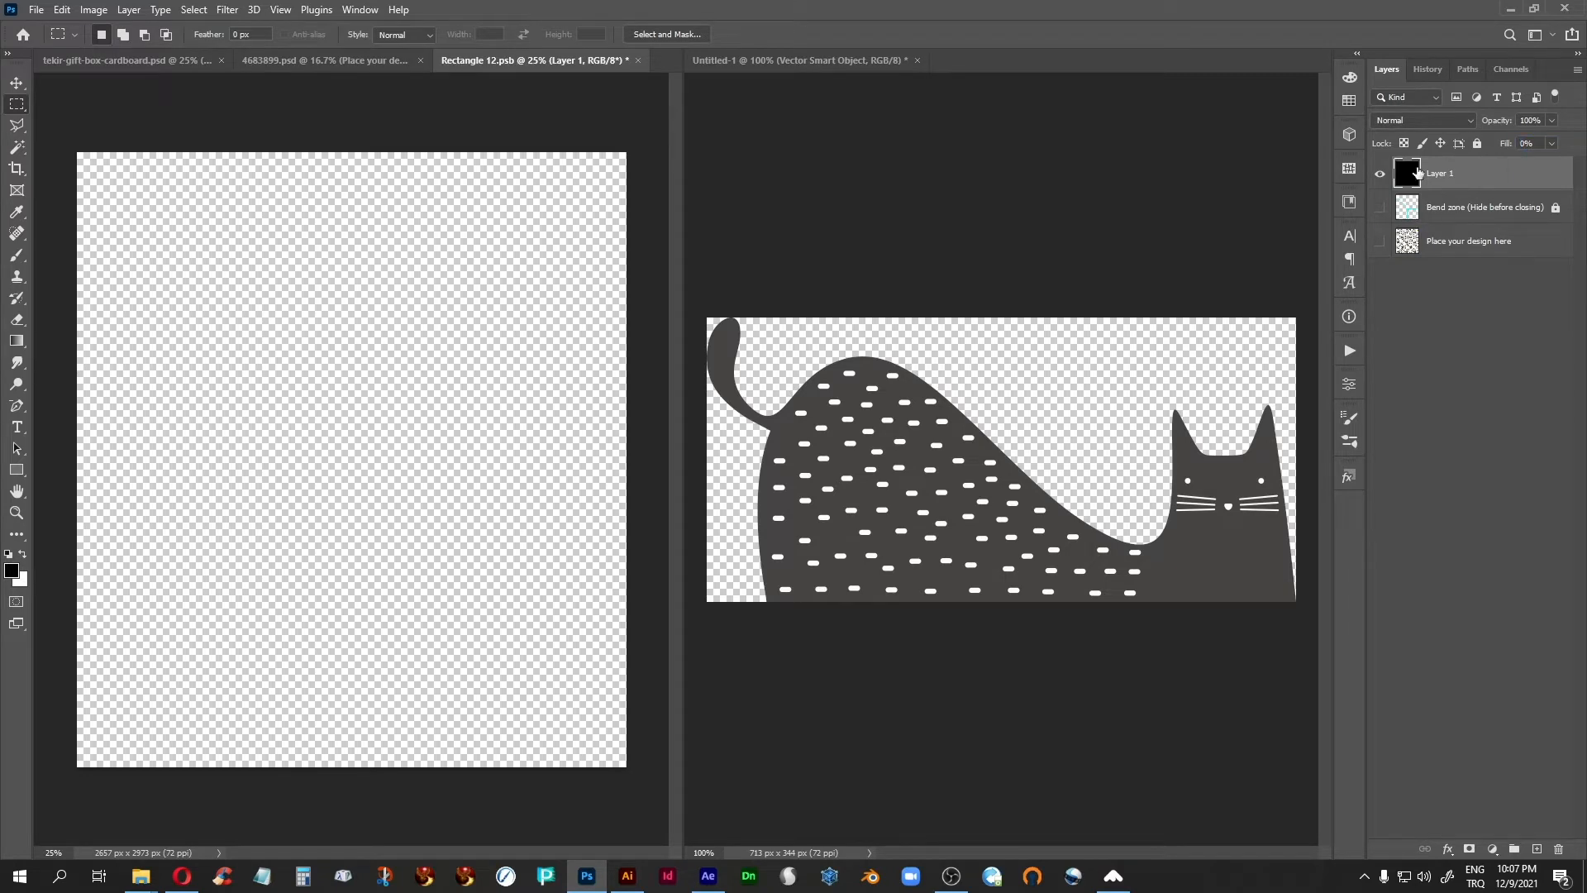
Apply a Pattern Overlay with the single-cat pattern to the new layer, and save the smart object to update the 4683899.psd box mockup
click(129, 9)
mouse_move(194, 180)
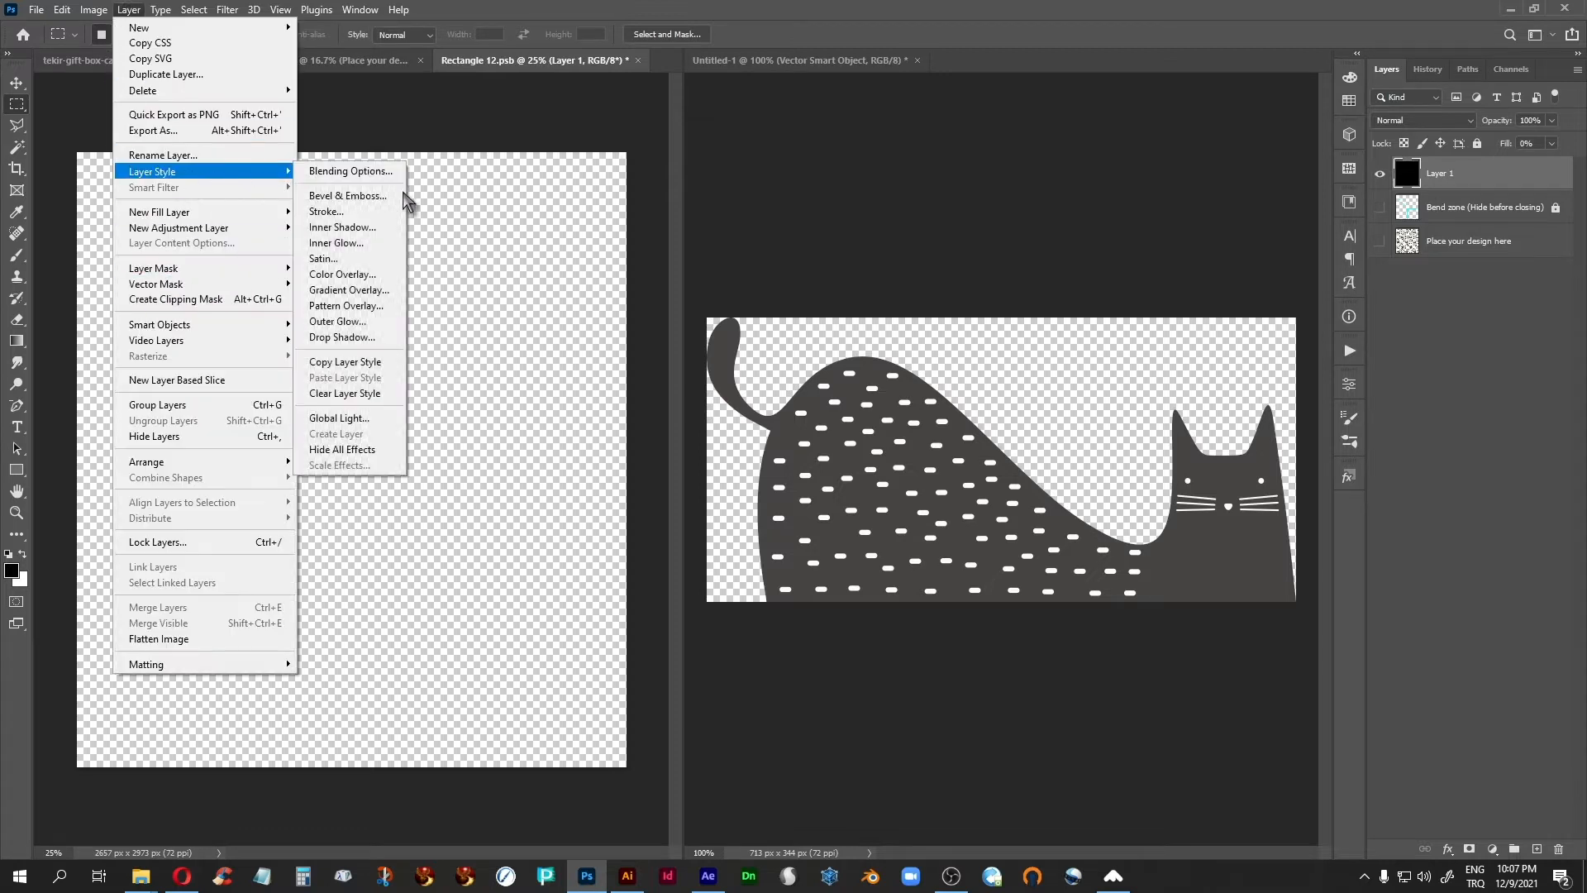
click(347, 308)
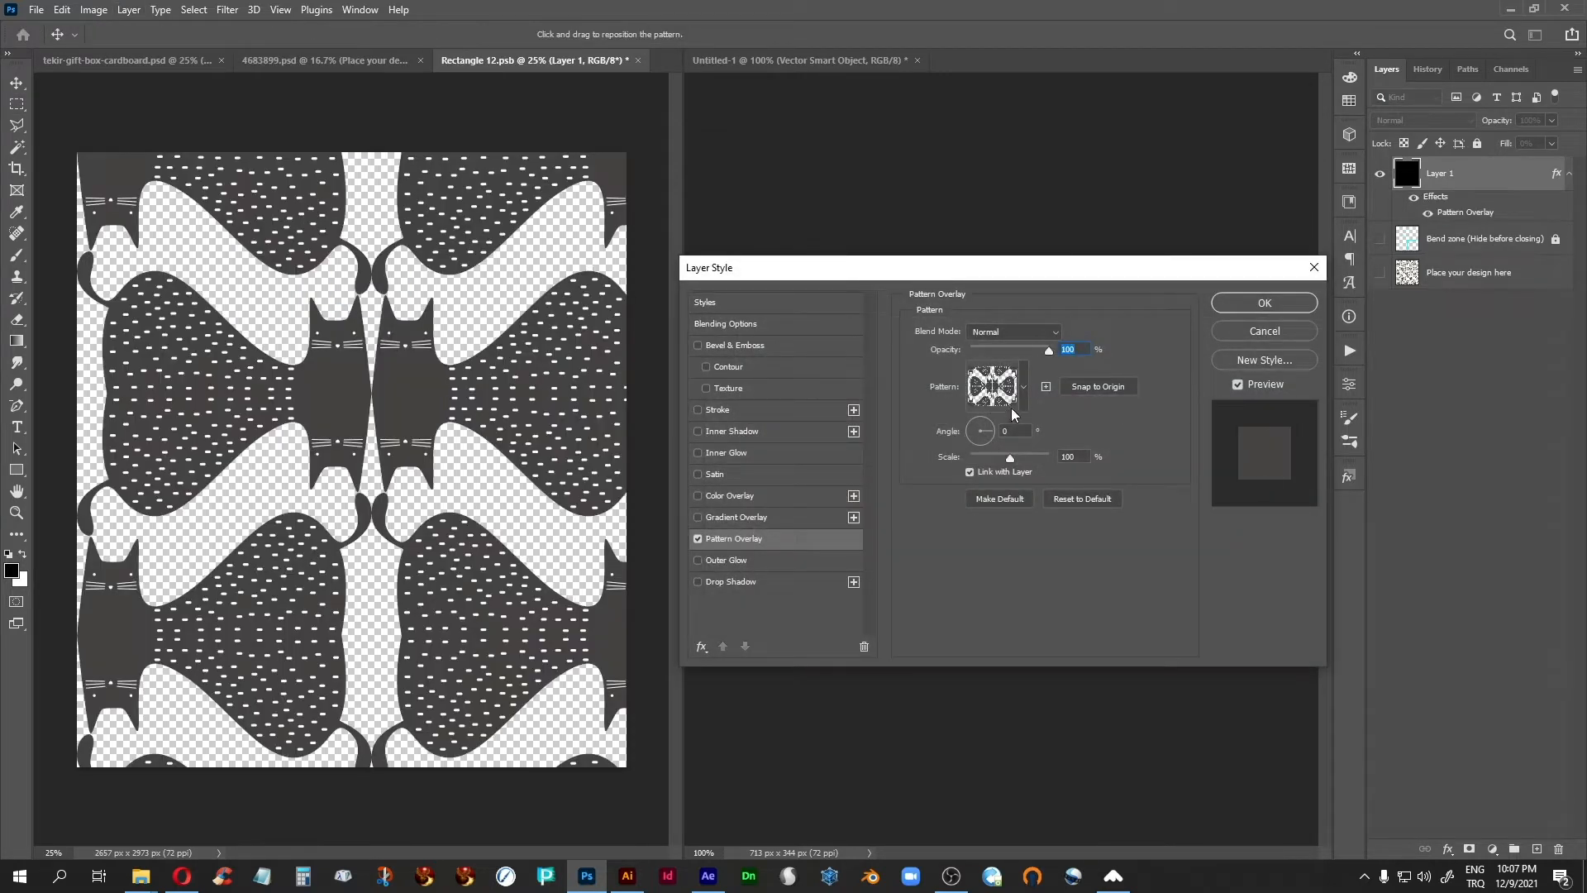
click(1024, 386)
click(865, 627)
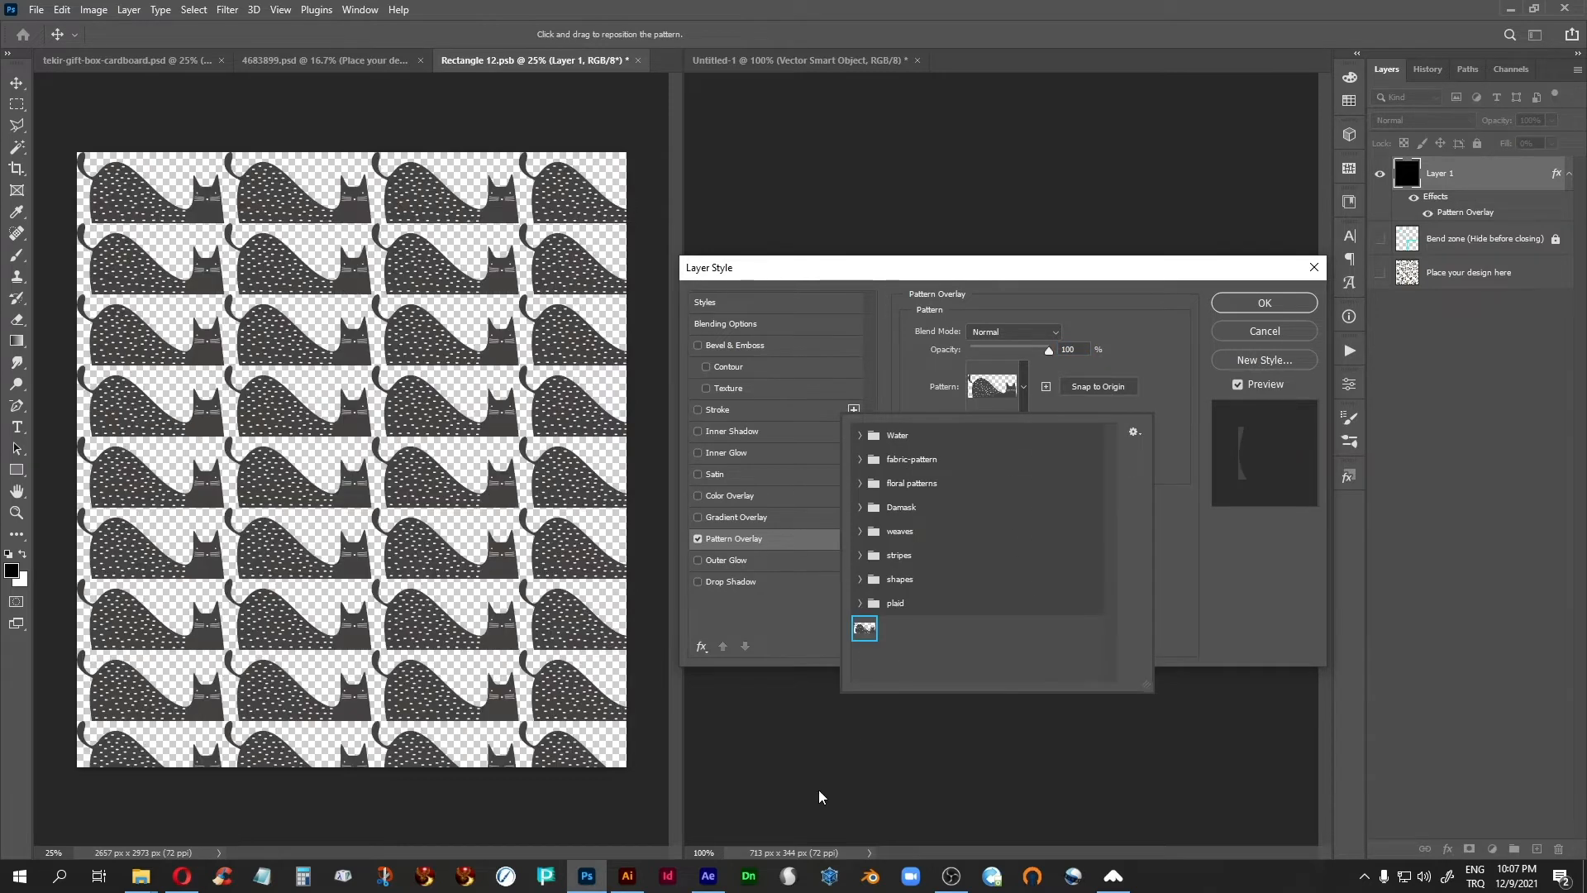
click(1164, 348)
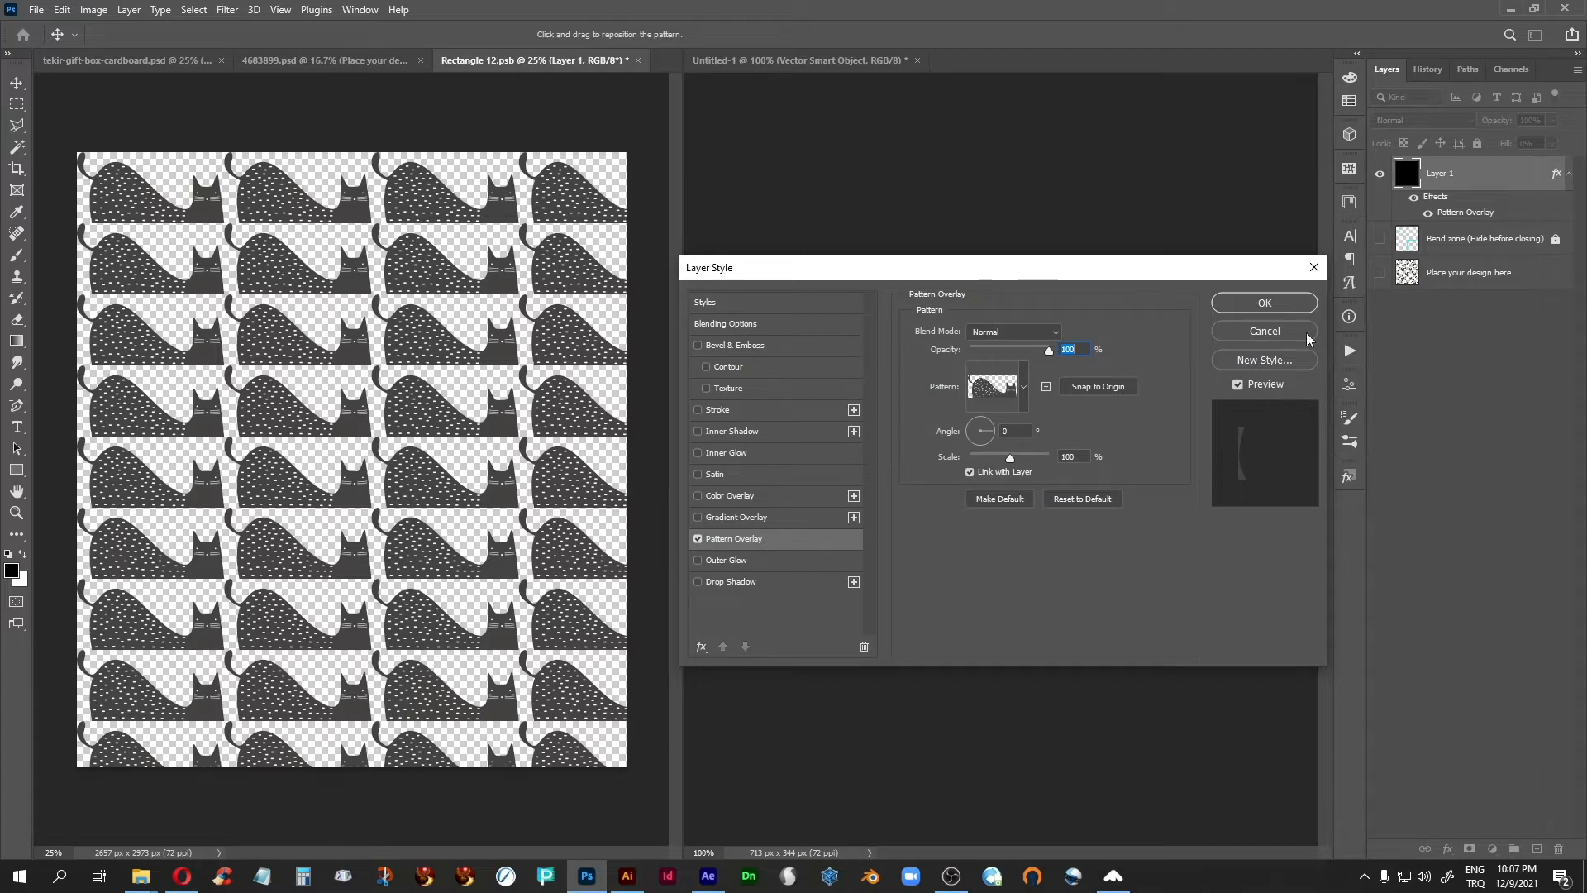
click(1232, 306)
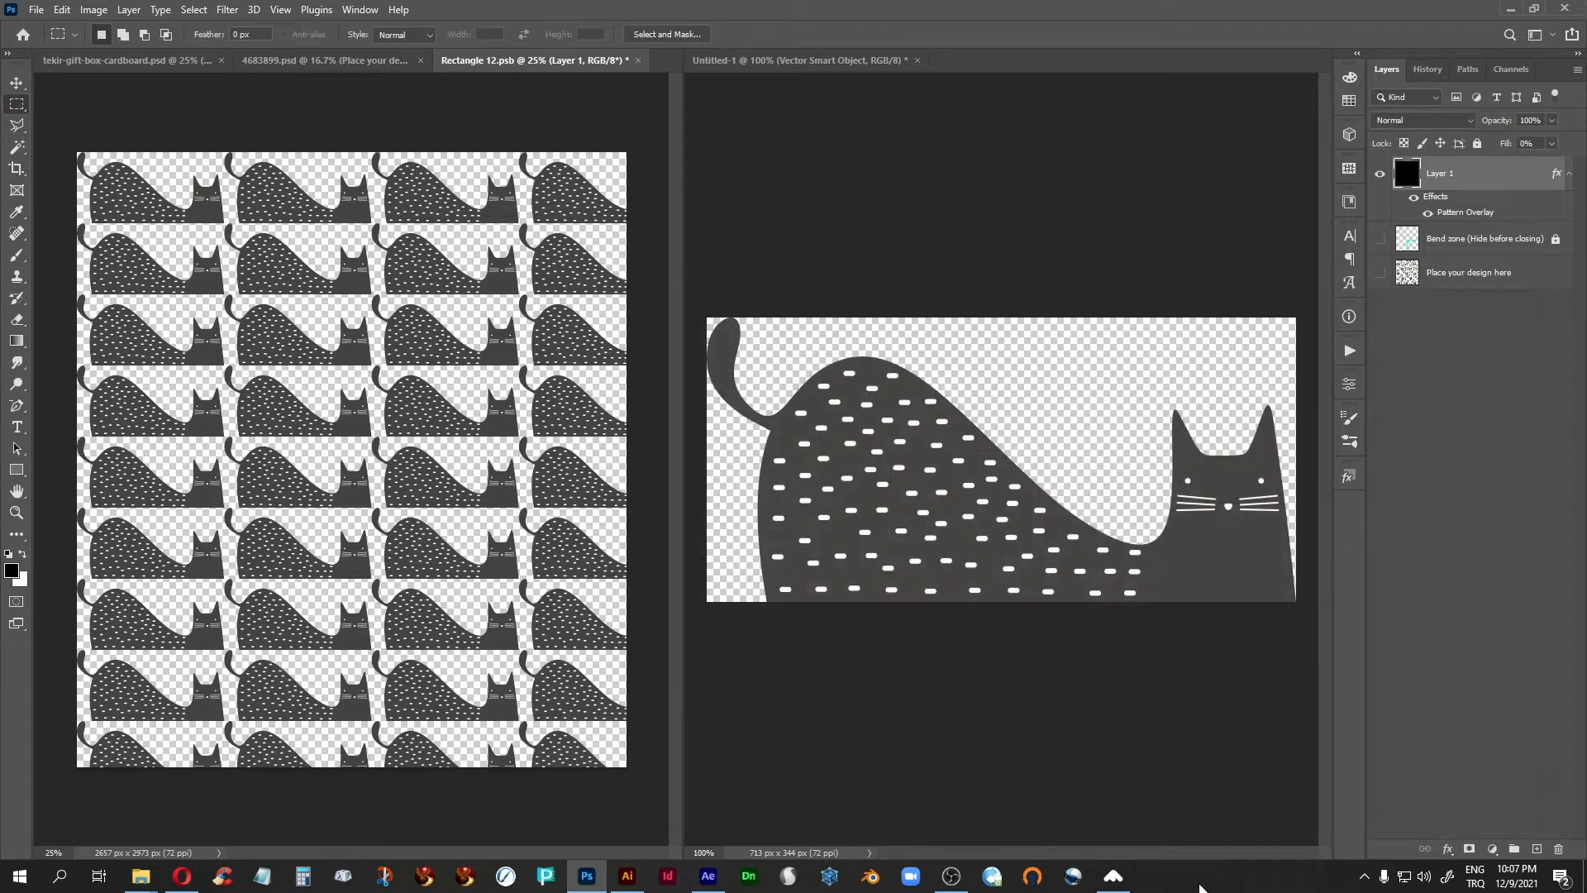
key(ctrl+s)
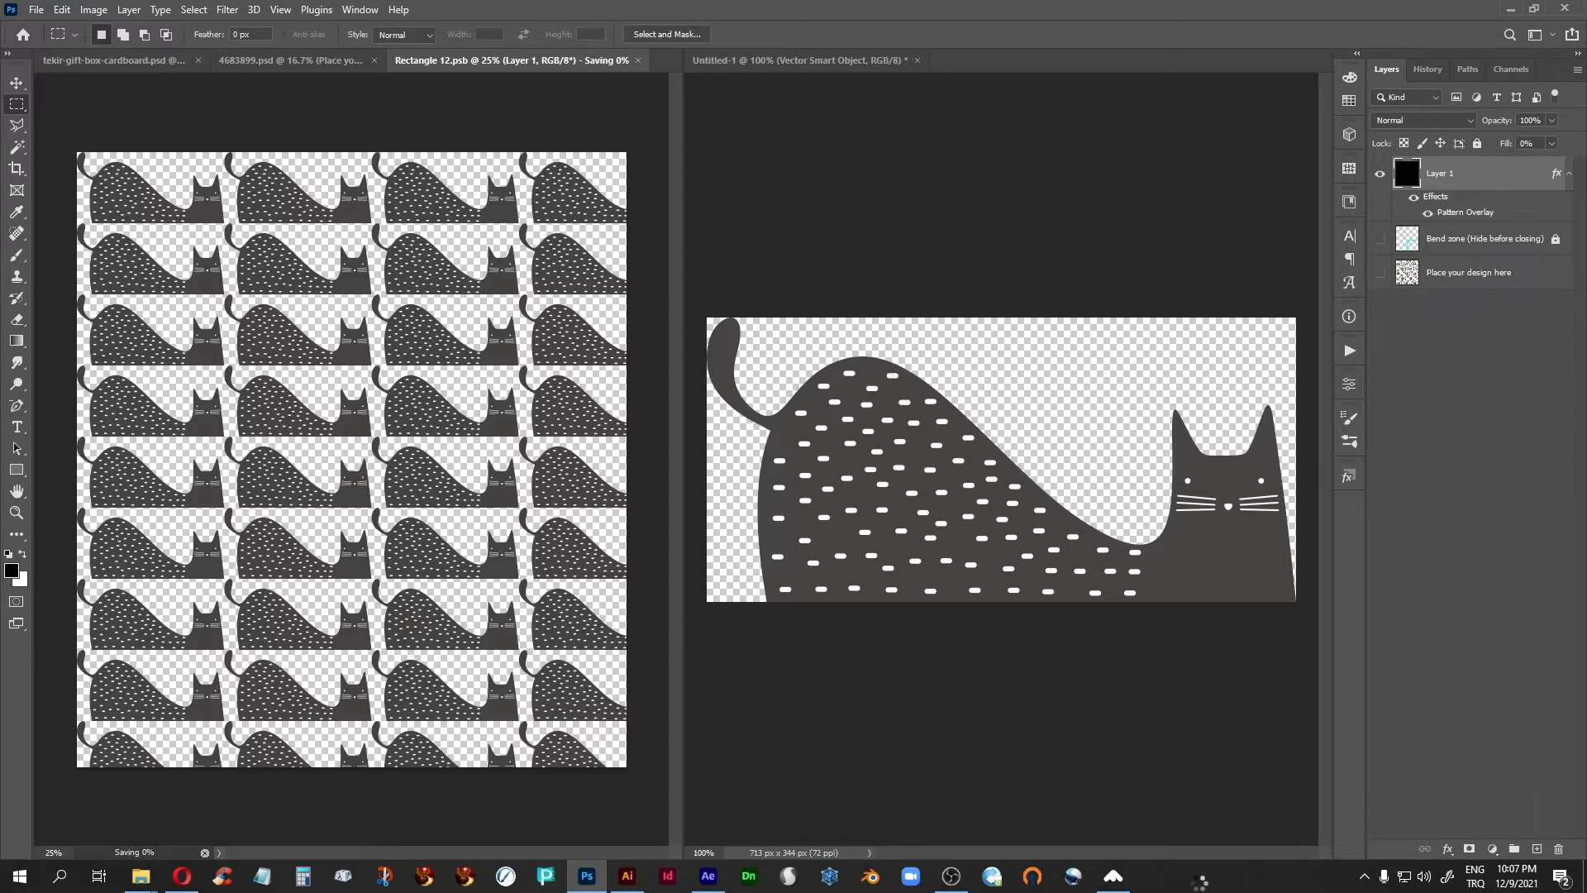
click(267, 65)
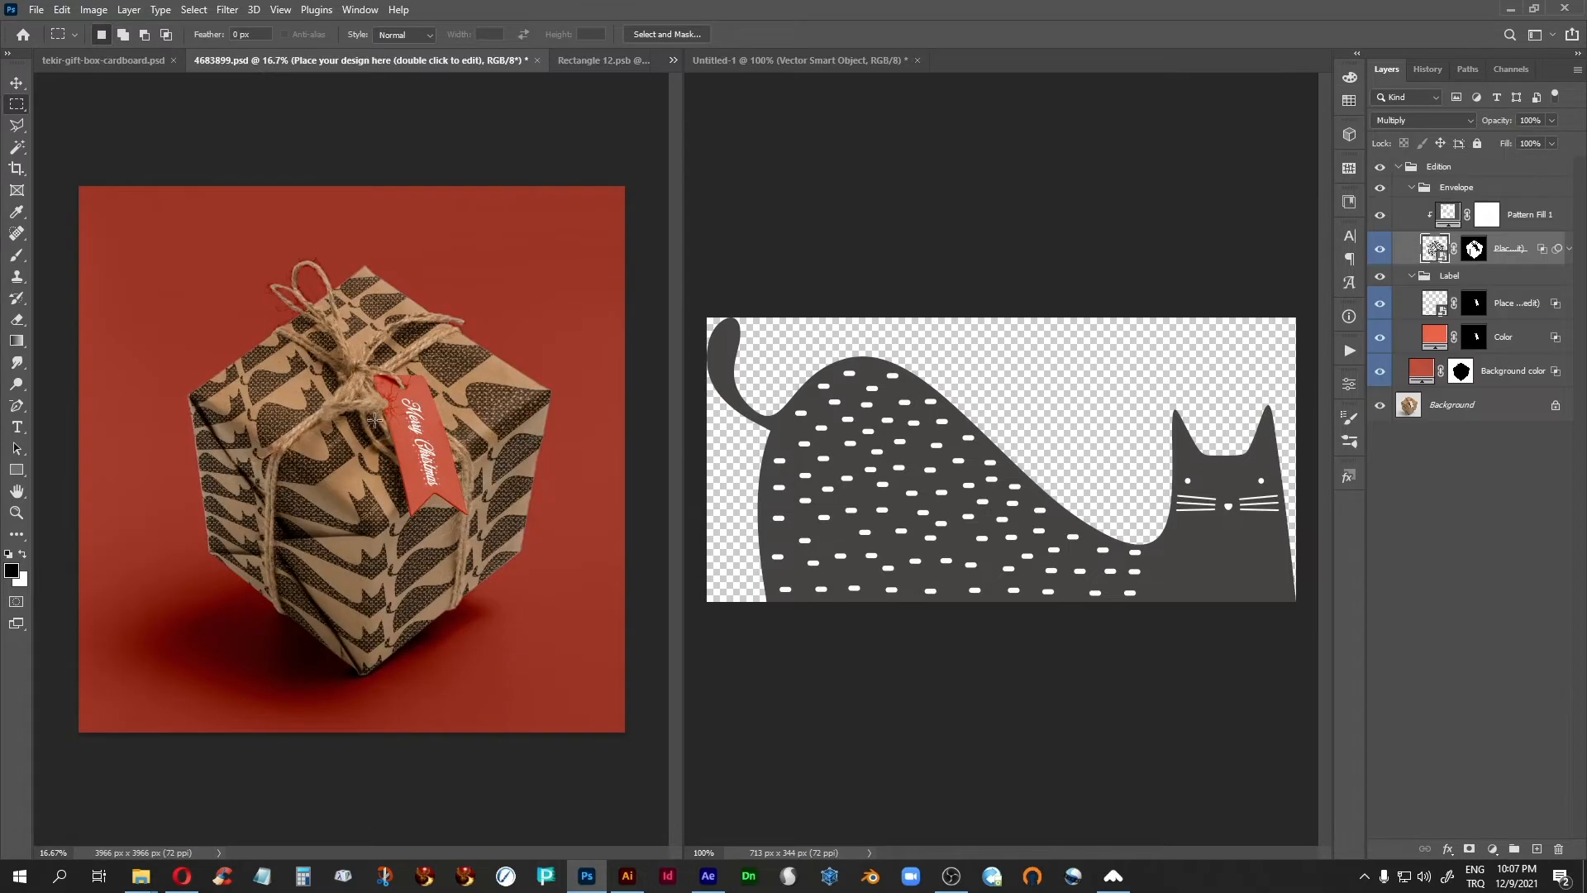
Hide the Pattern Fill 1 layer in the Envelope group of the 4683899.psd mockup
key(ctrl+plus)
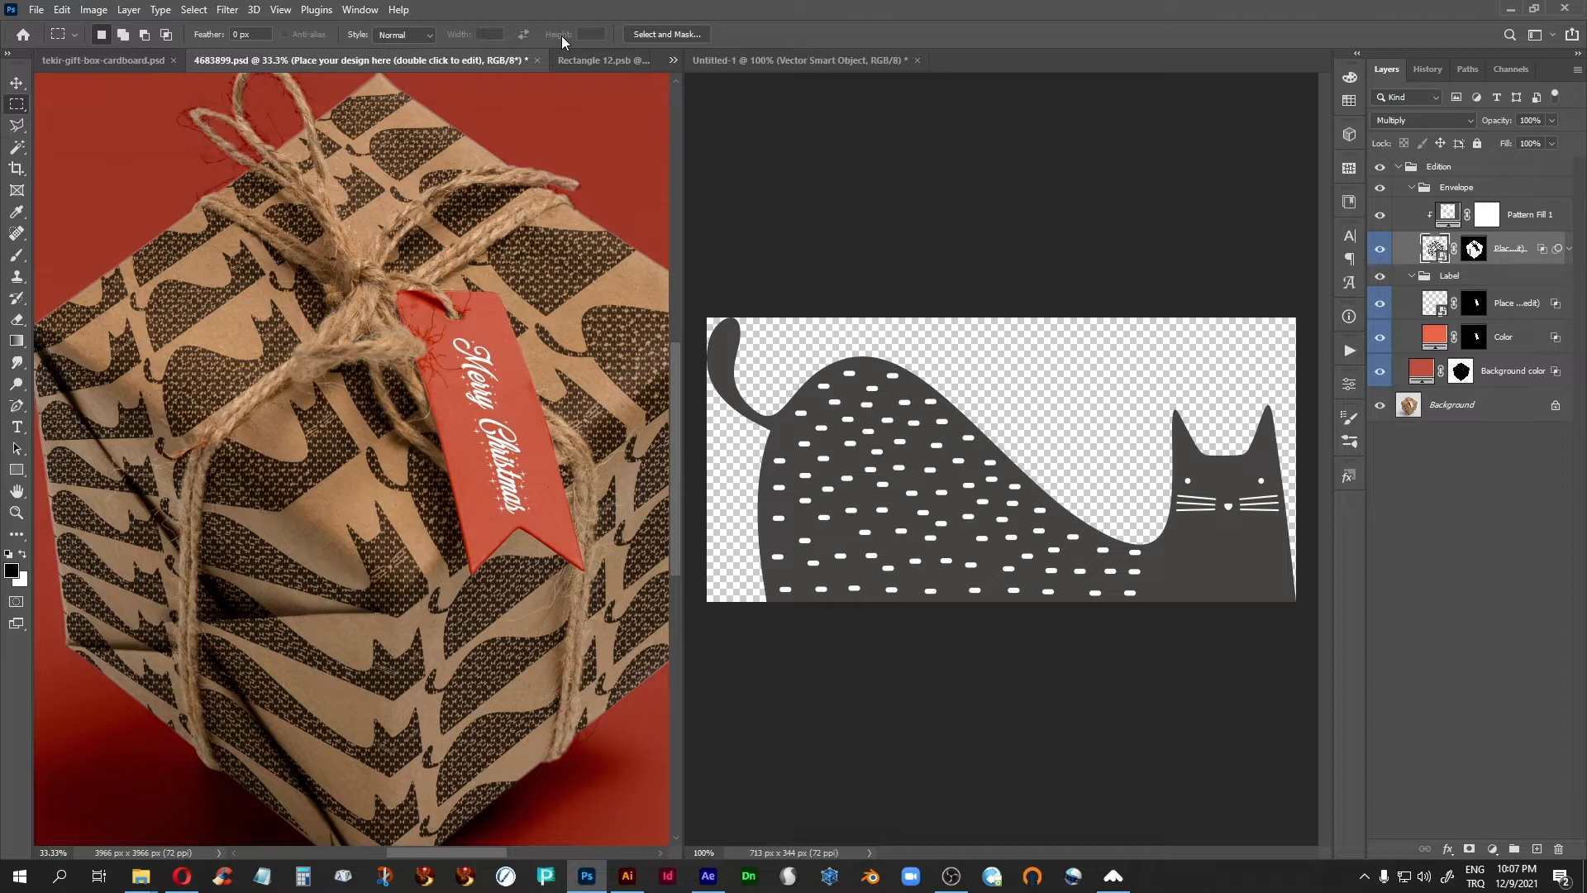
key(ctrl+minus)
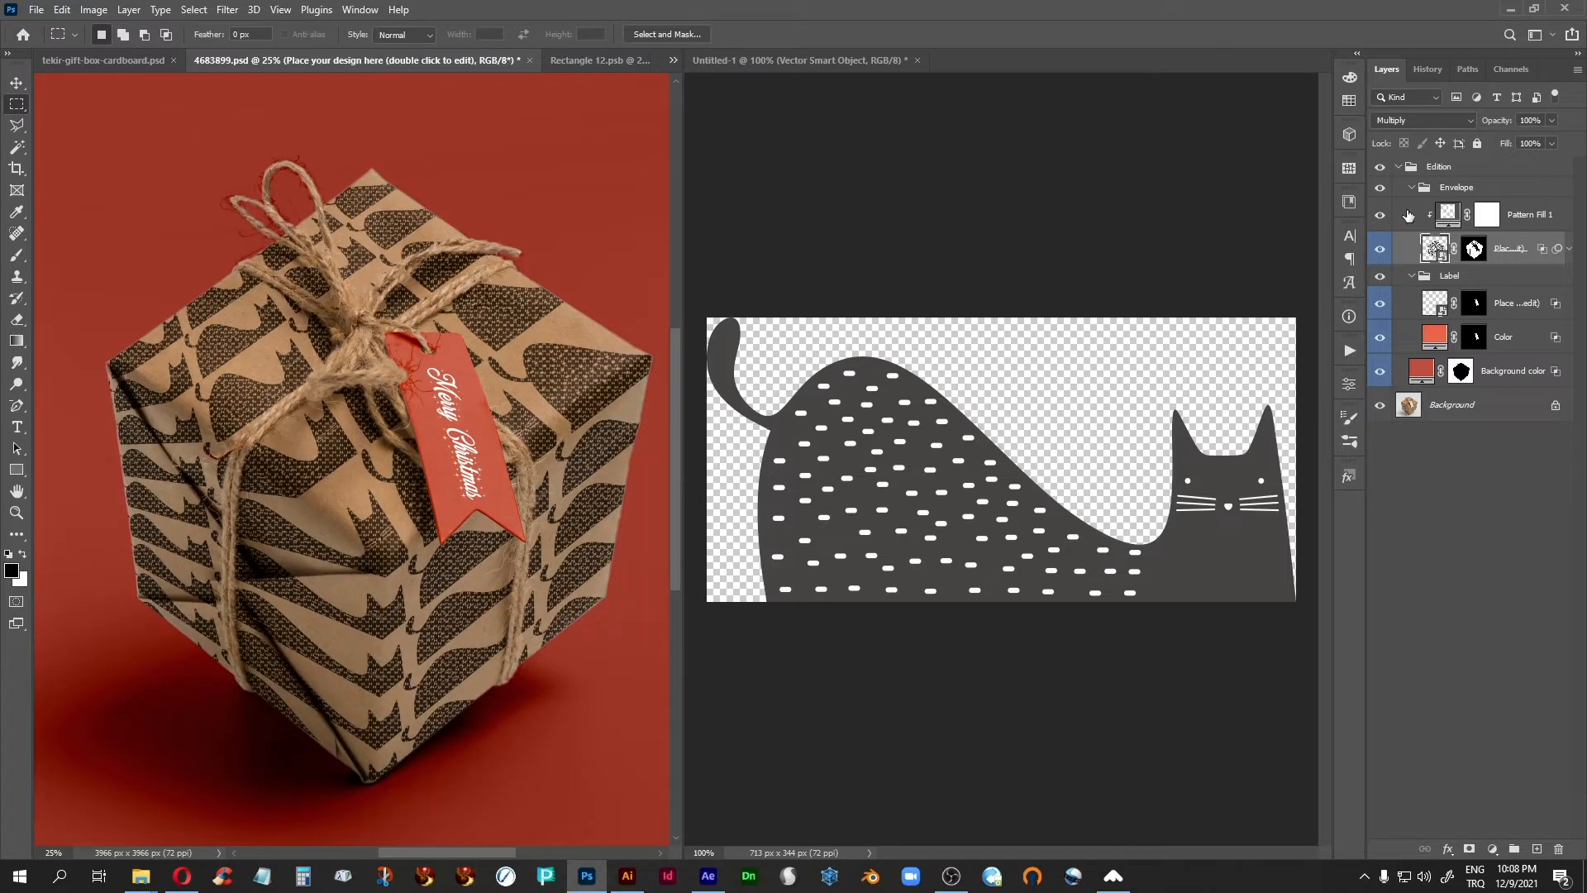
key(ctrl+plus)
key(ctrl+plus)
key(ctrl+plus)
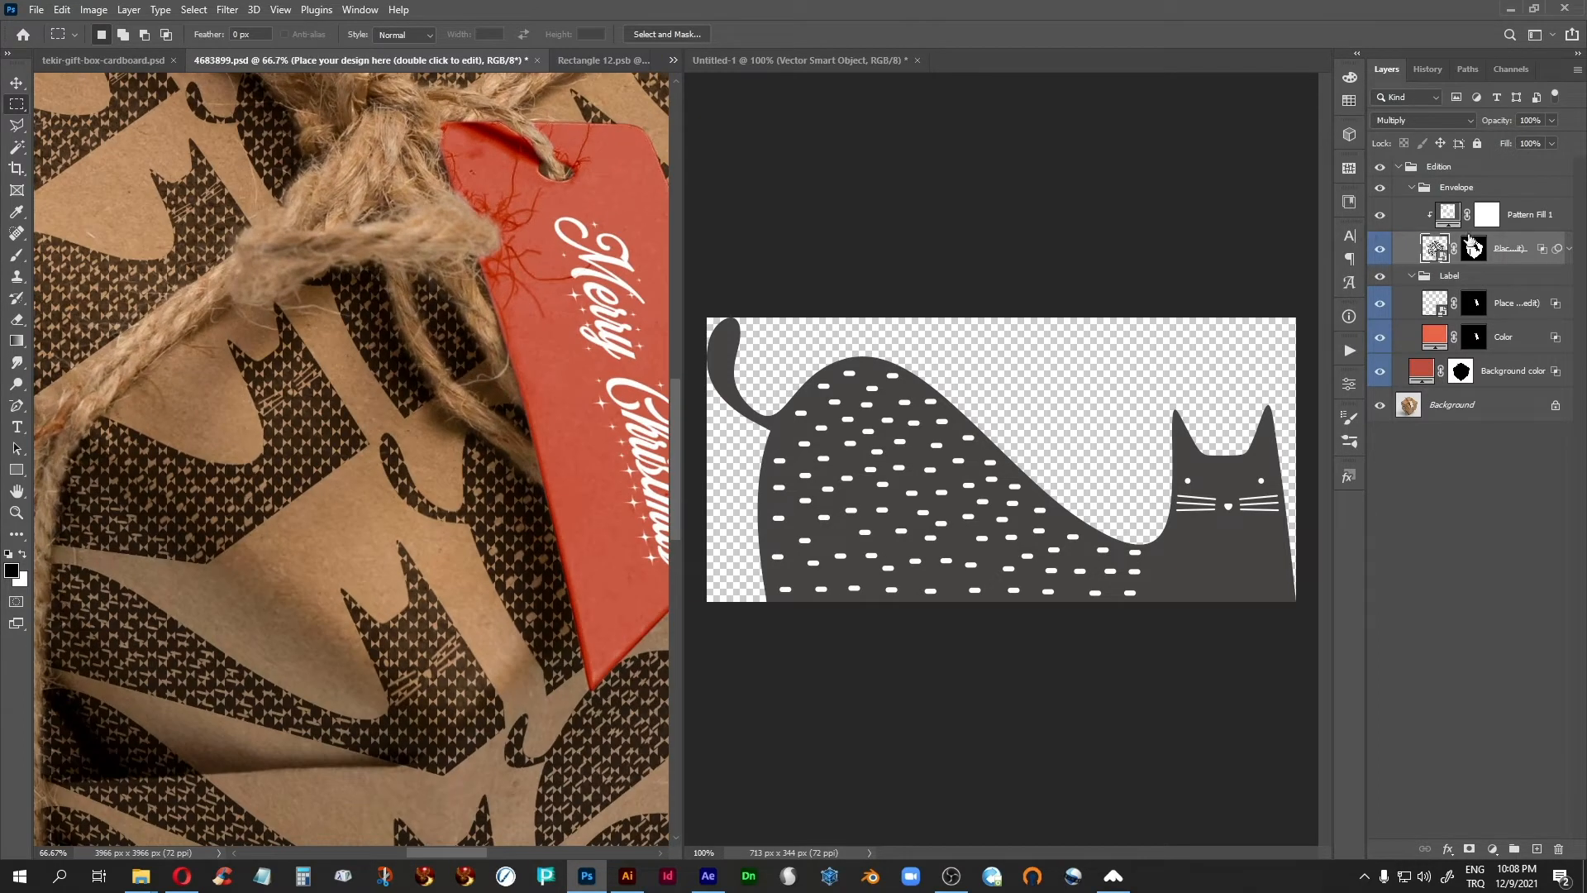
click(1380, 214)
key(ctrl+minus)
key(ctrl+minus)
key(ctrl+minus)
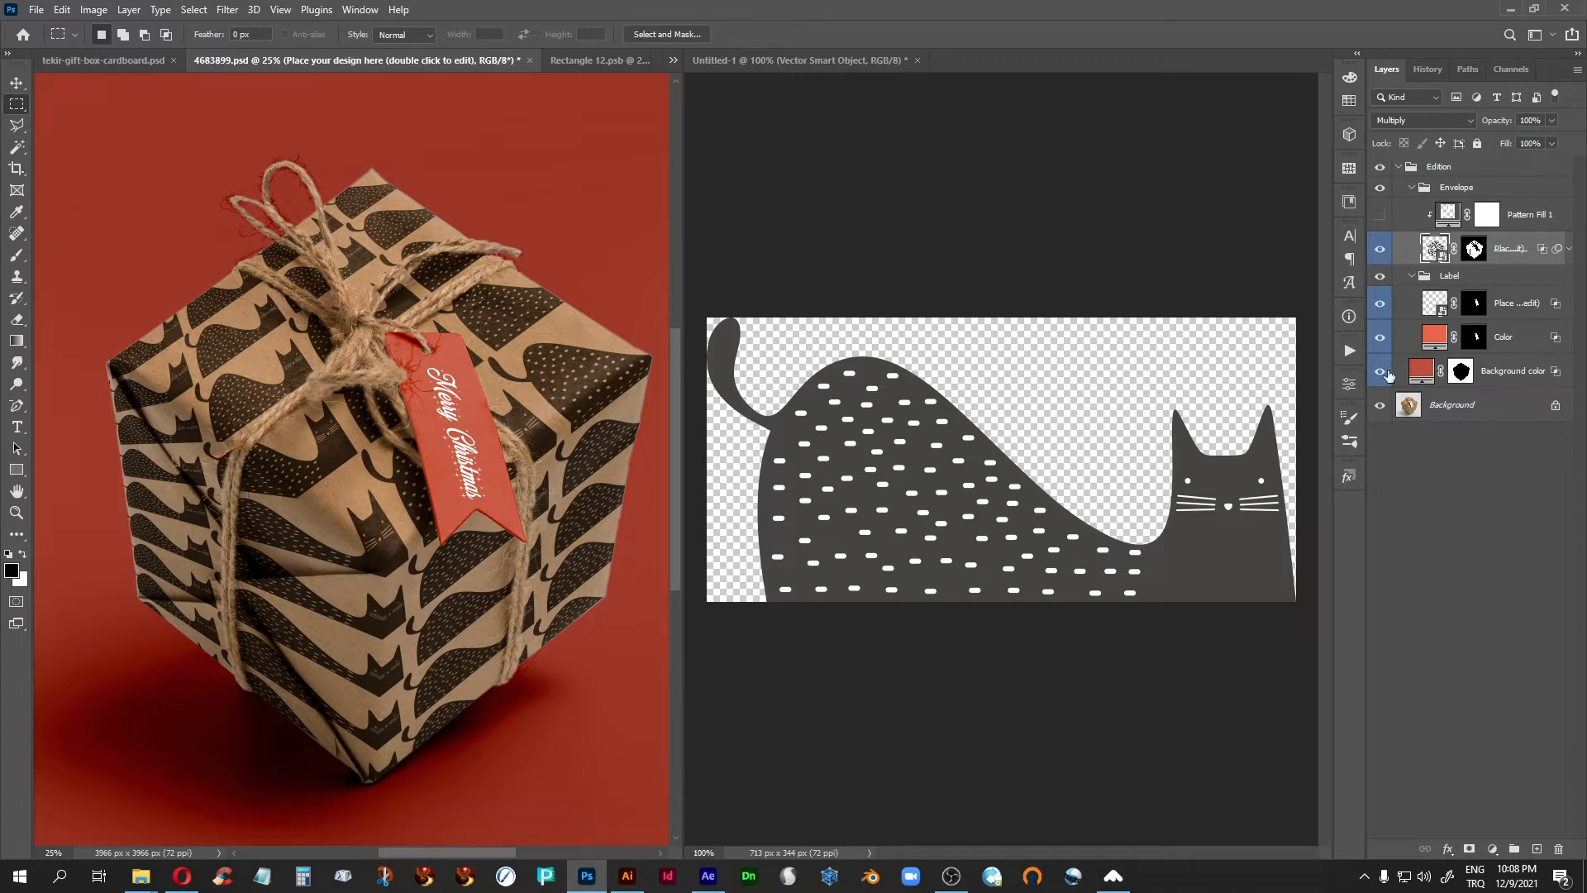
In Untitled-1, make the Background layer visible and clear the canvas selection
click(884, 63)
key(ctrl+a)
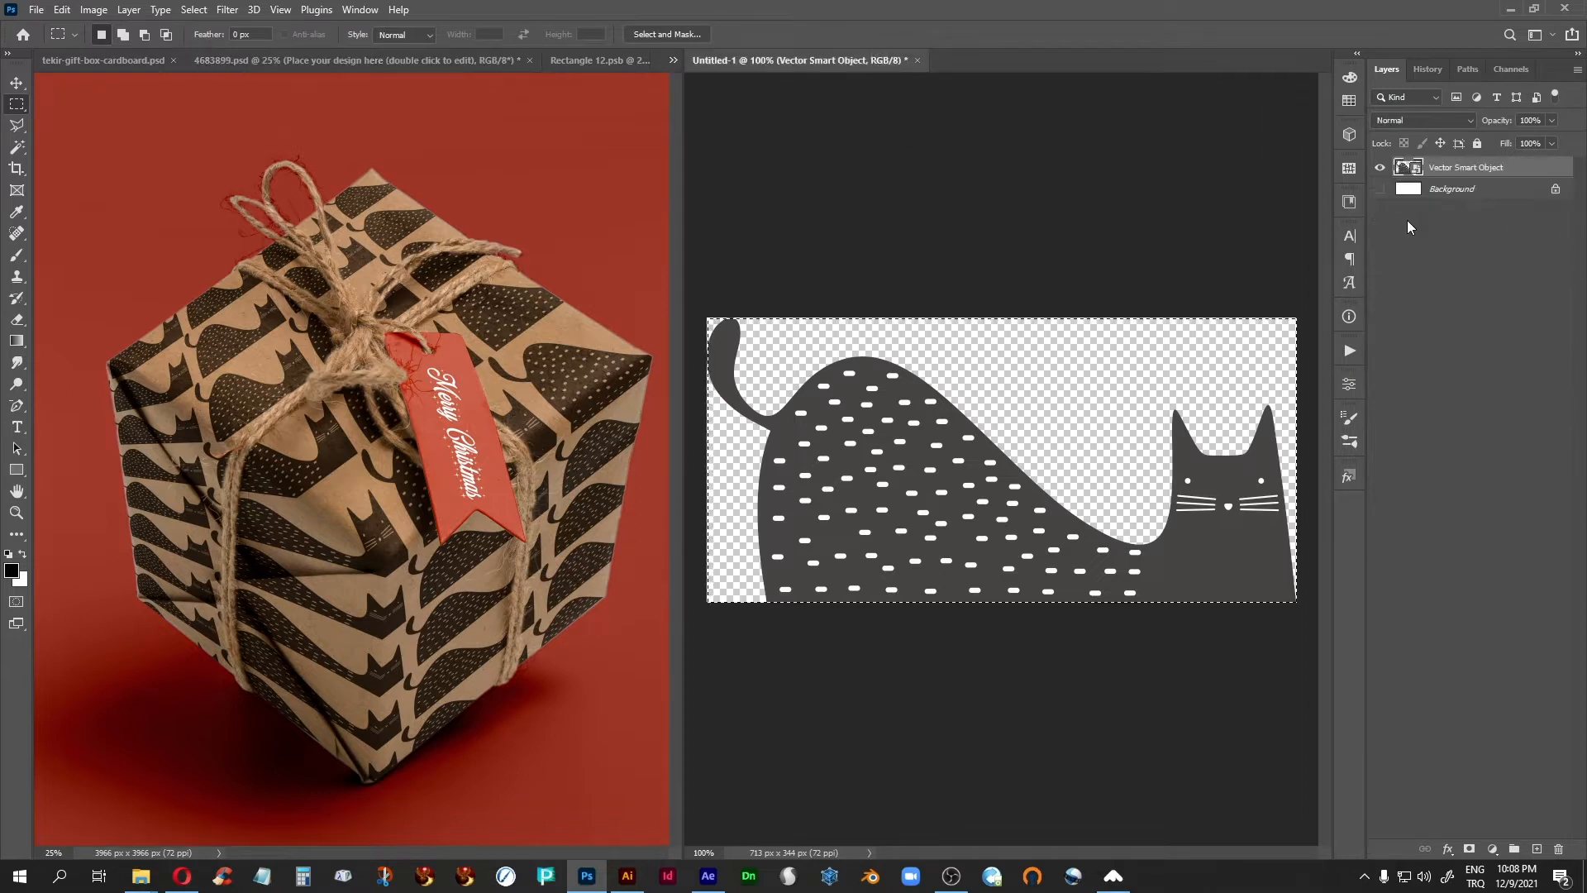
click(1440, 73)
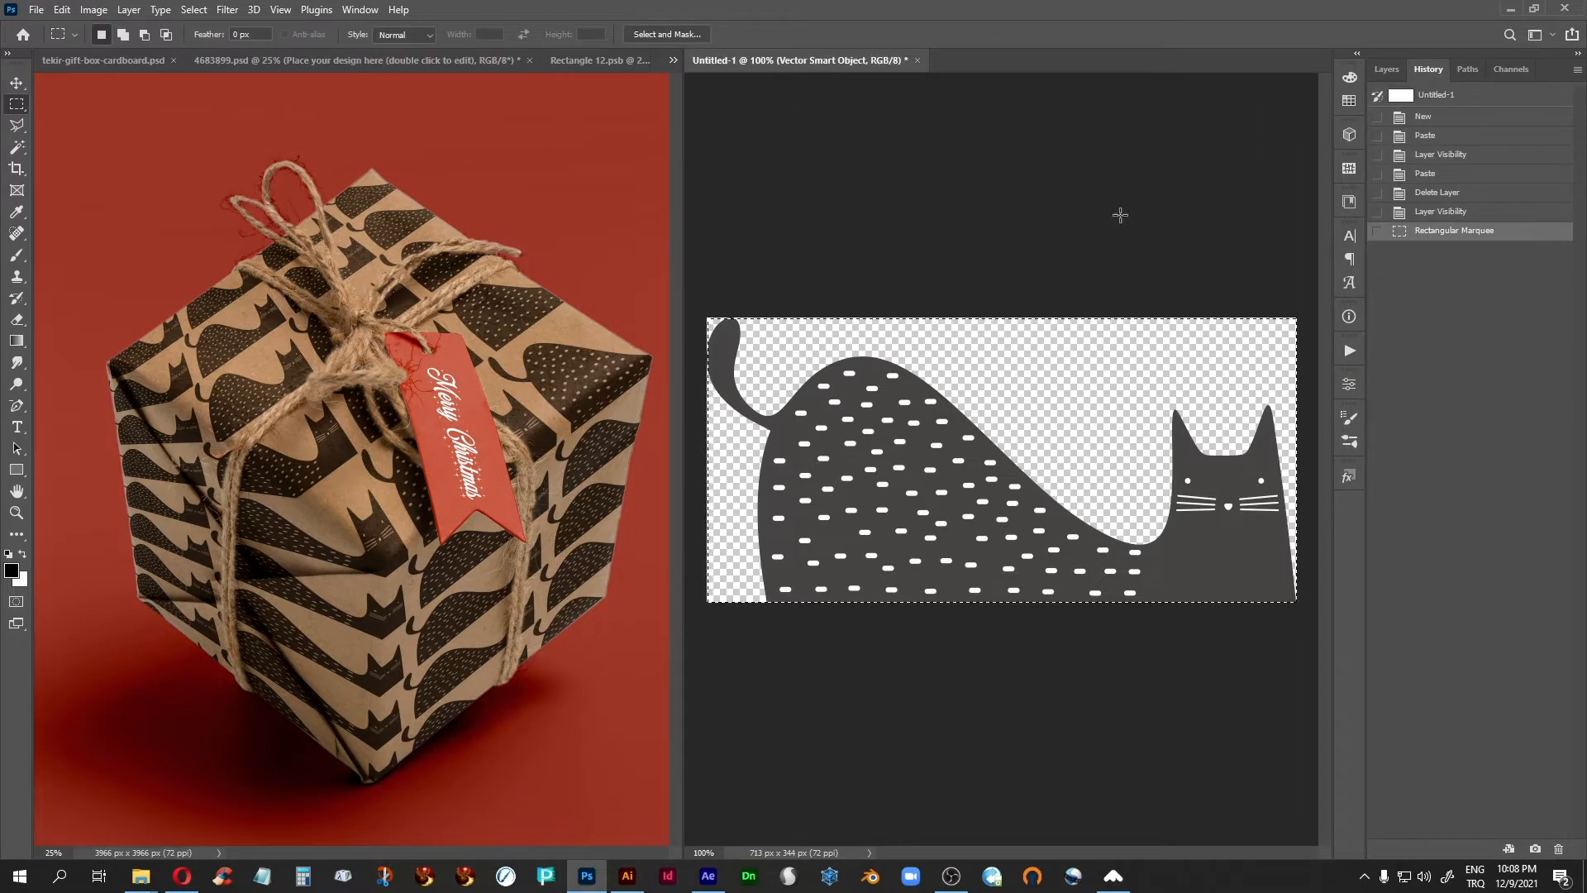
click(1388, 70)
click(1439, 189)
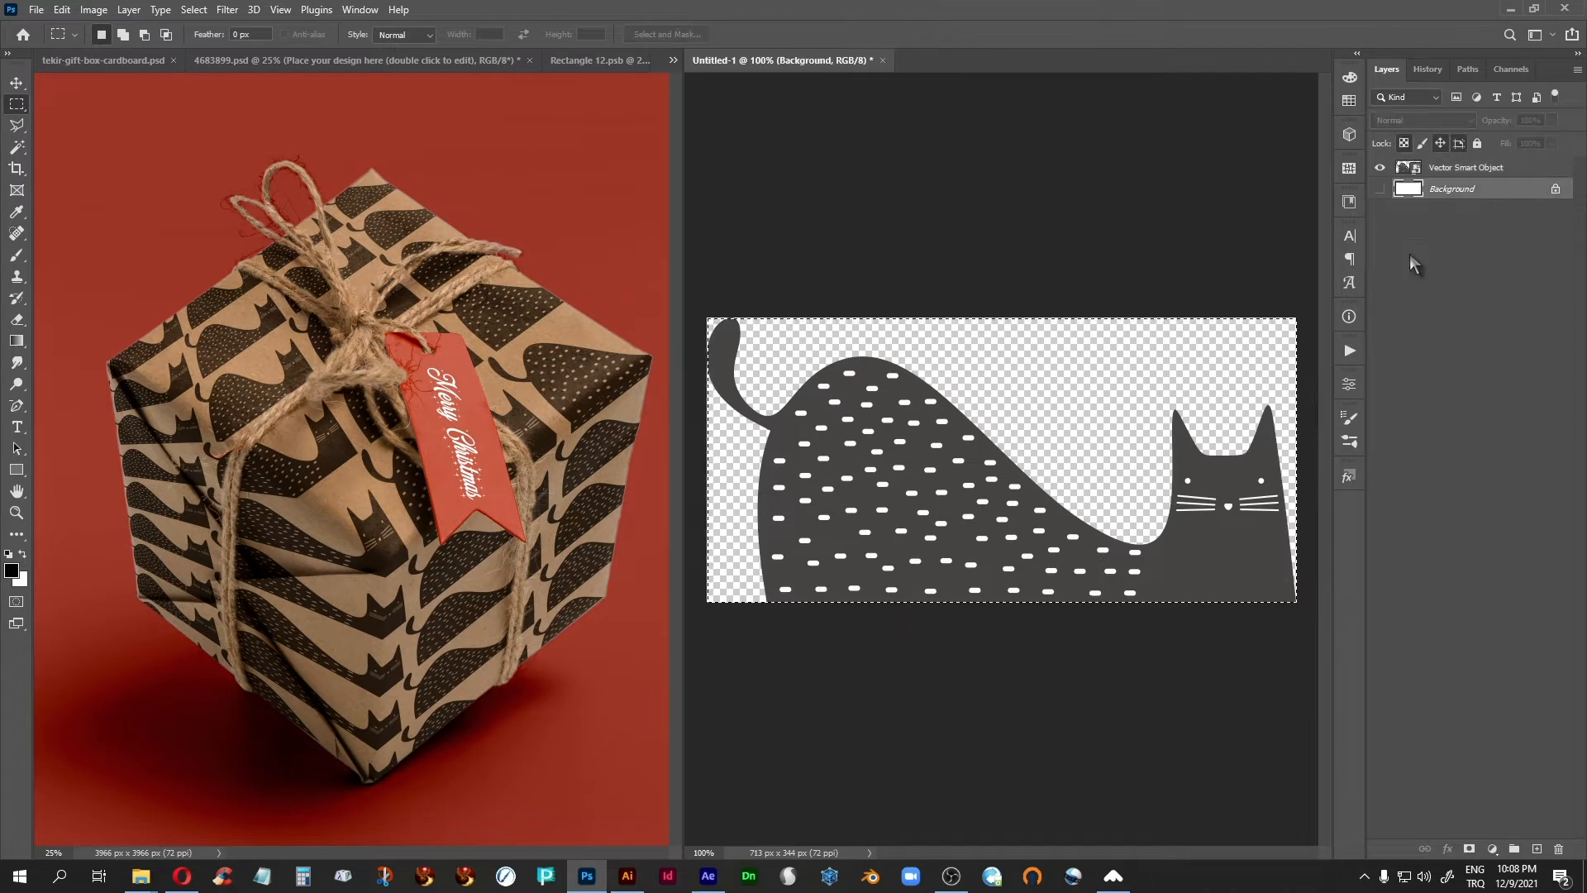
click(1380, 189)
click(841, 202)
Extend the Untitled-1 canvas upward to 200 percent height, anchored at the bottom centre, keeping the width at 100 percent
click(97, 9)
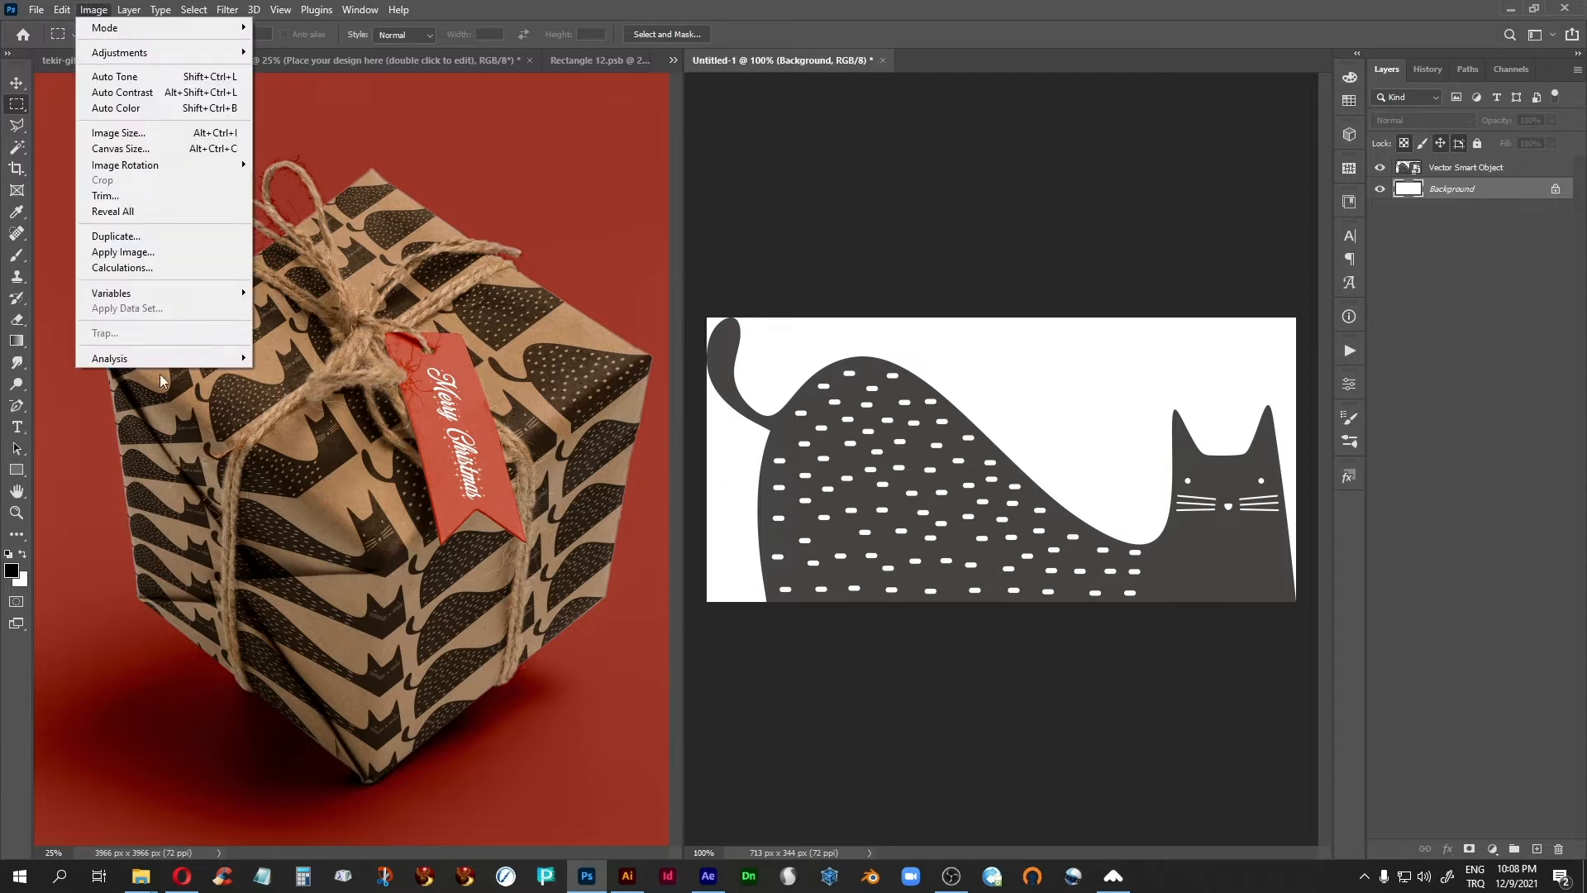
click(154, 149)
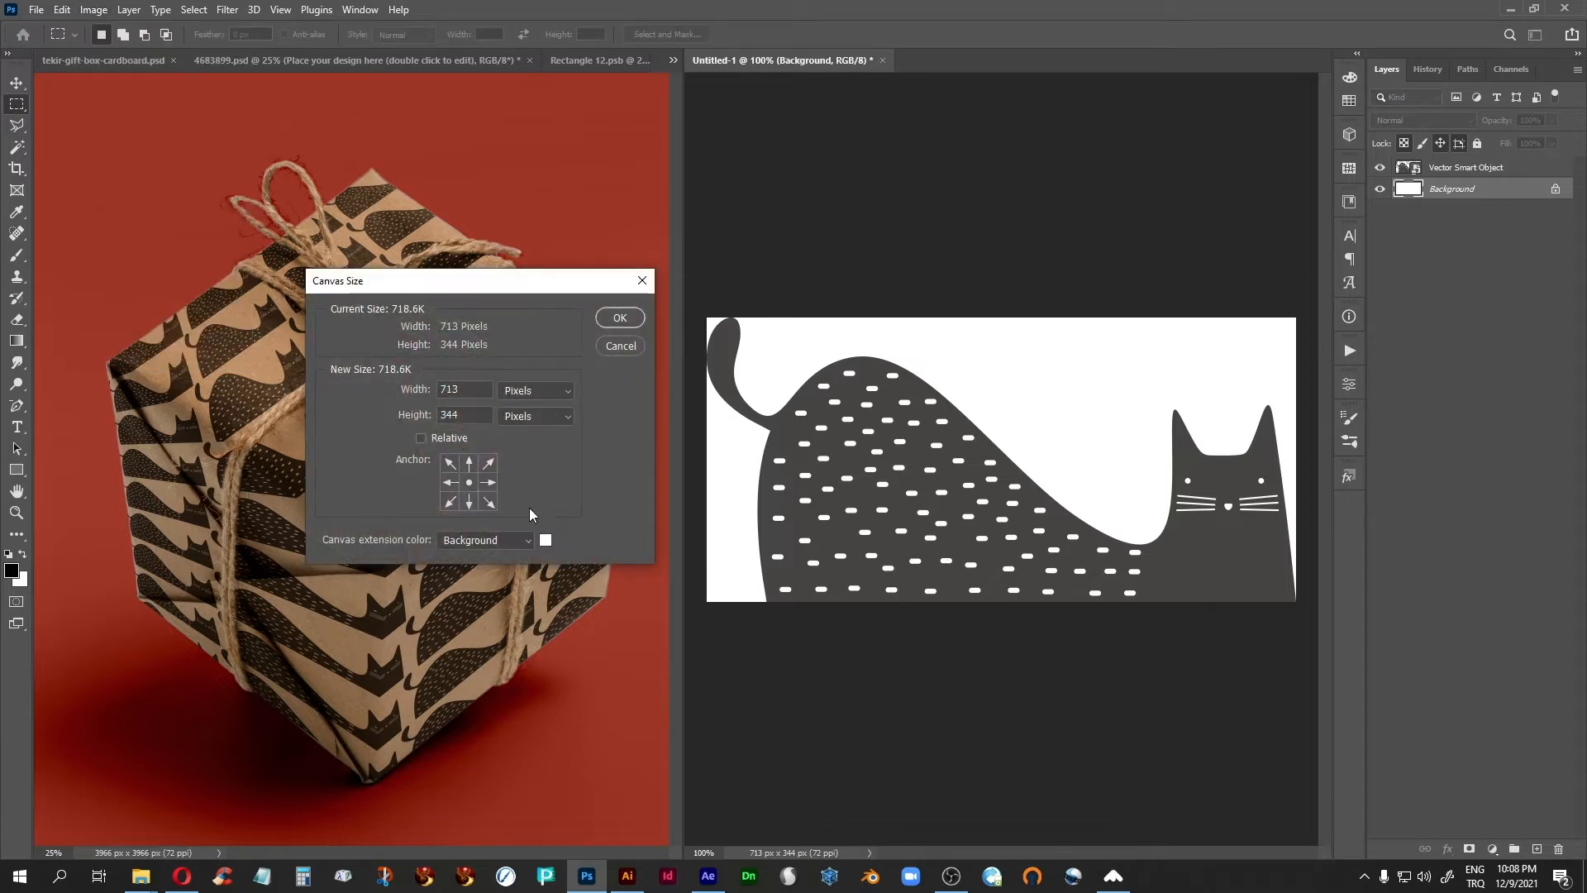
click(567, 391)
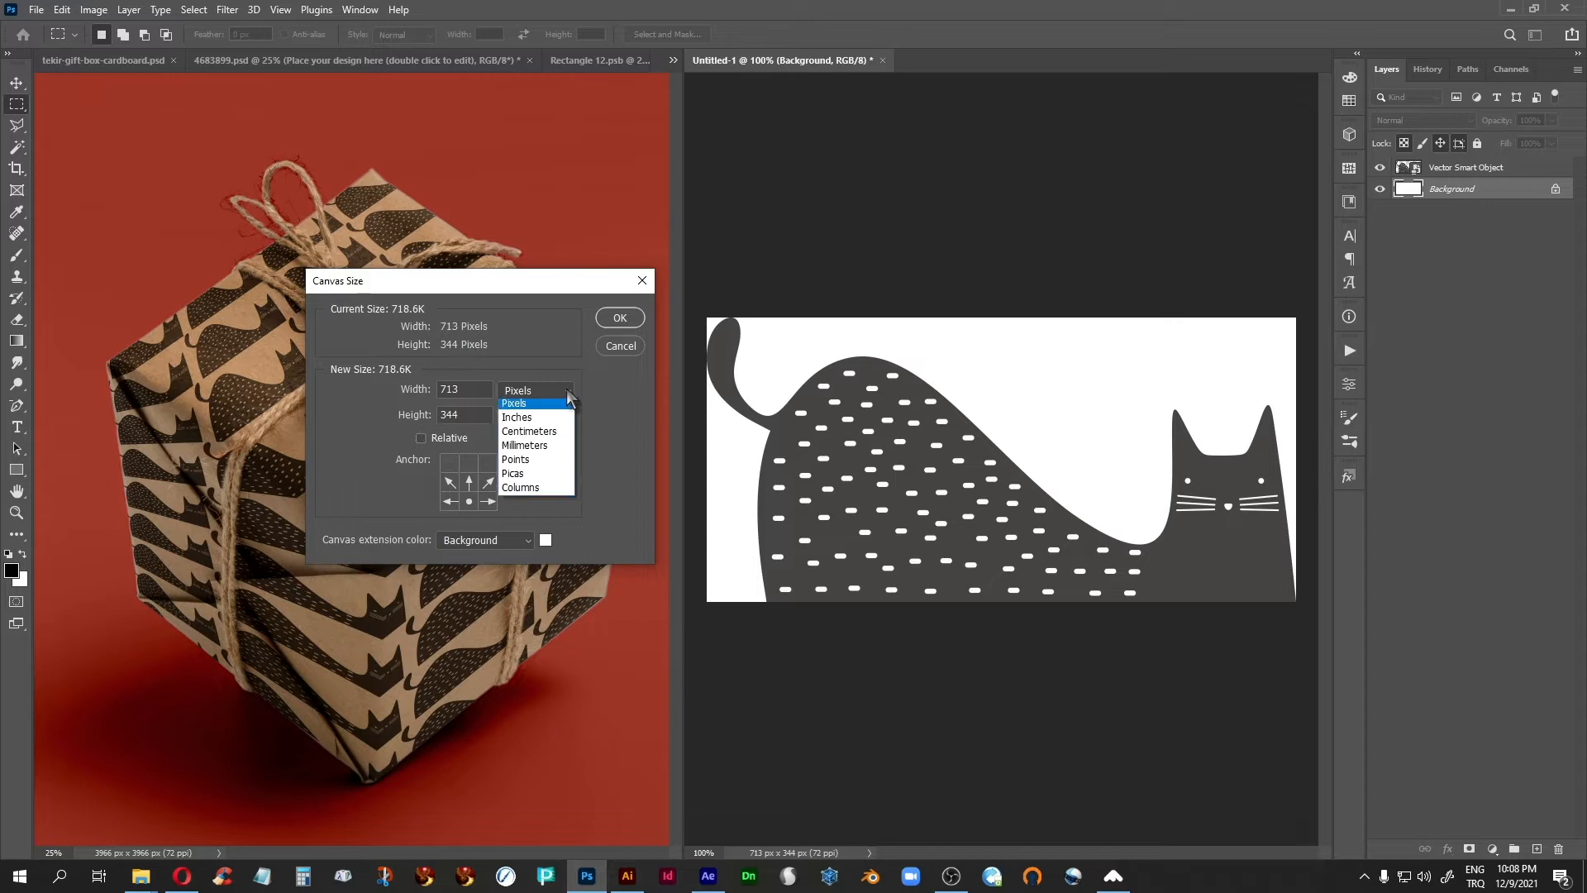
click(525, 402)
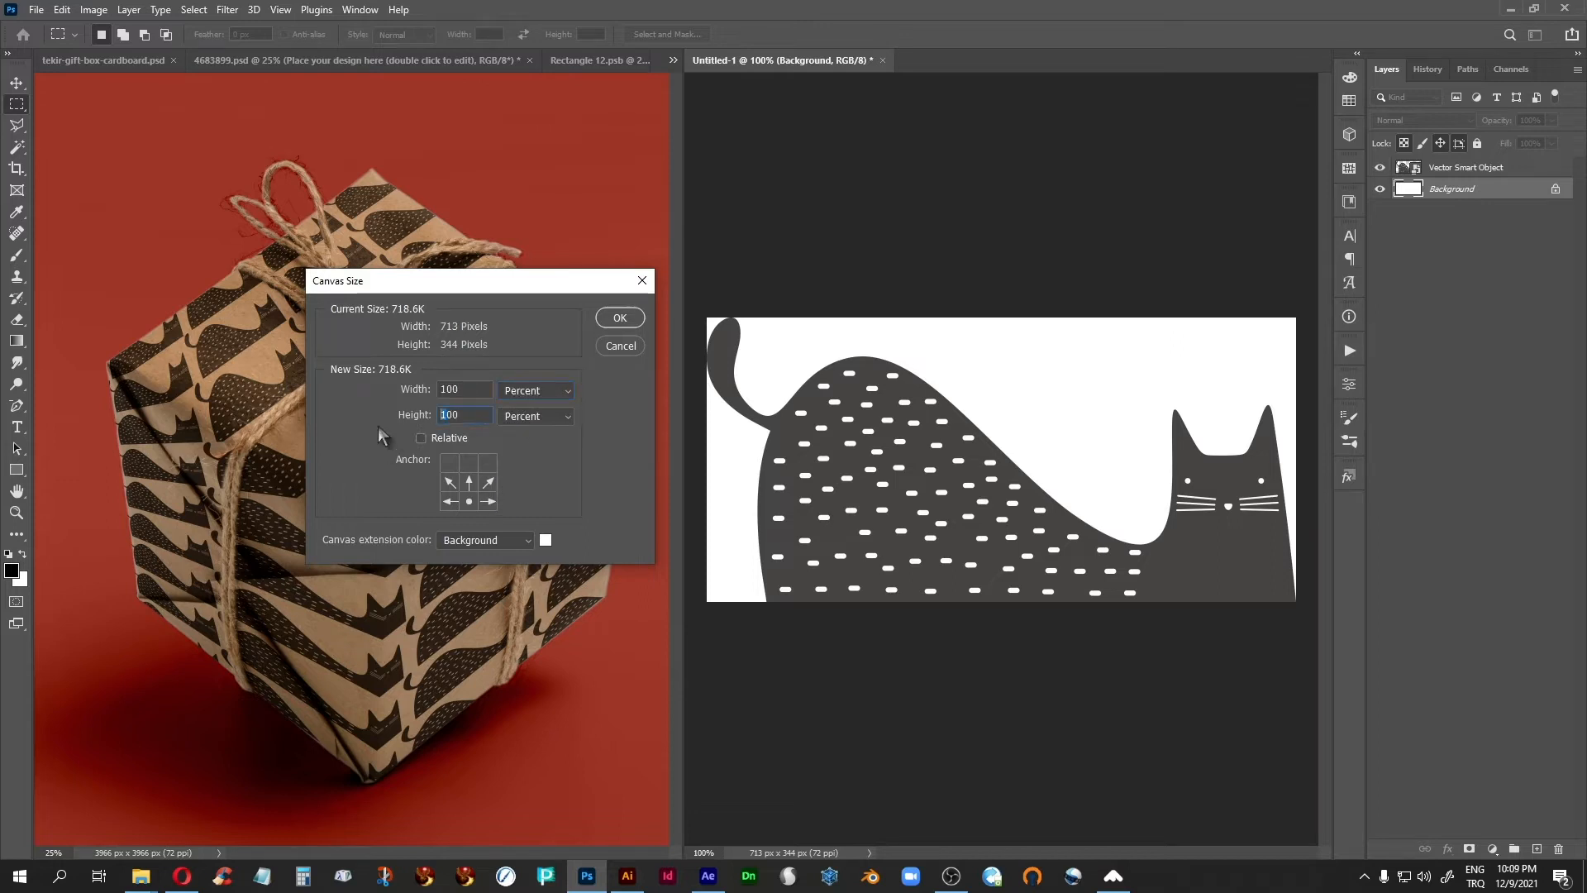
text(2)
key(Return)
Duplicate the cat Vector Smart Object layer, rotate the copy 180°, and move it up so the two cats interlock
drag(1520, 175, 1536, 850)
click(36, 9)
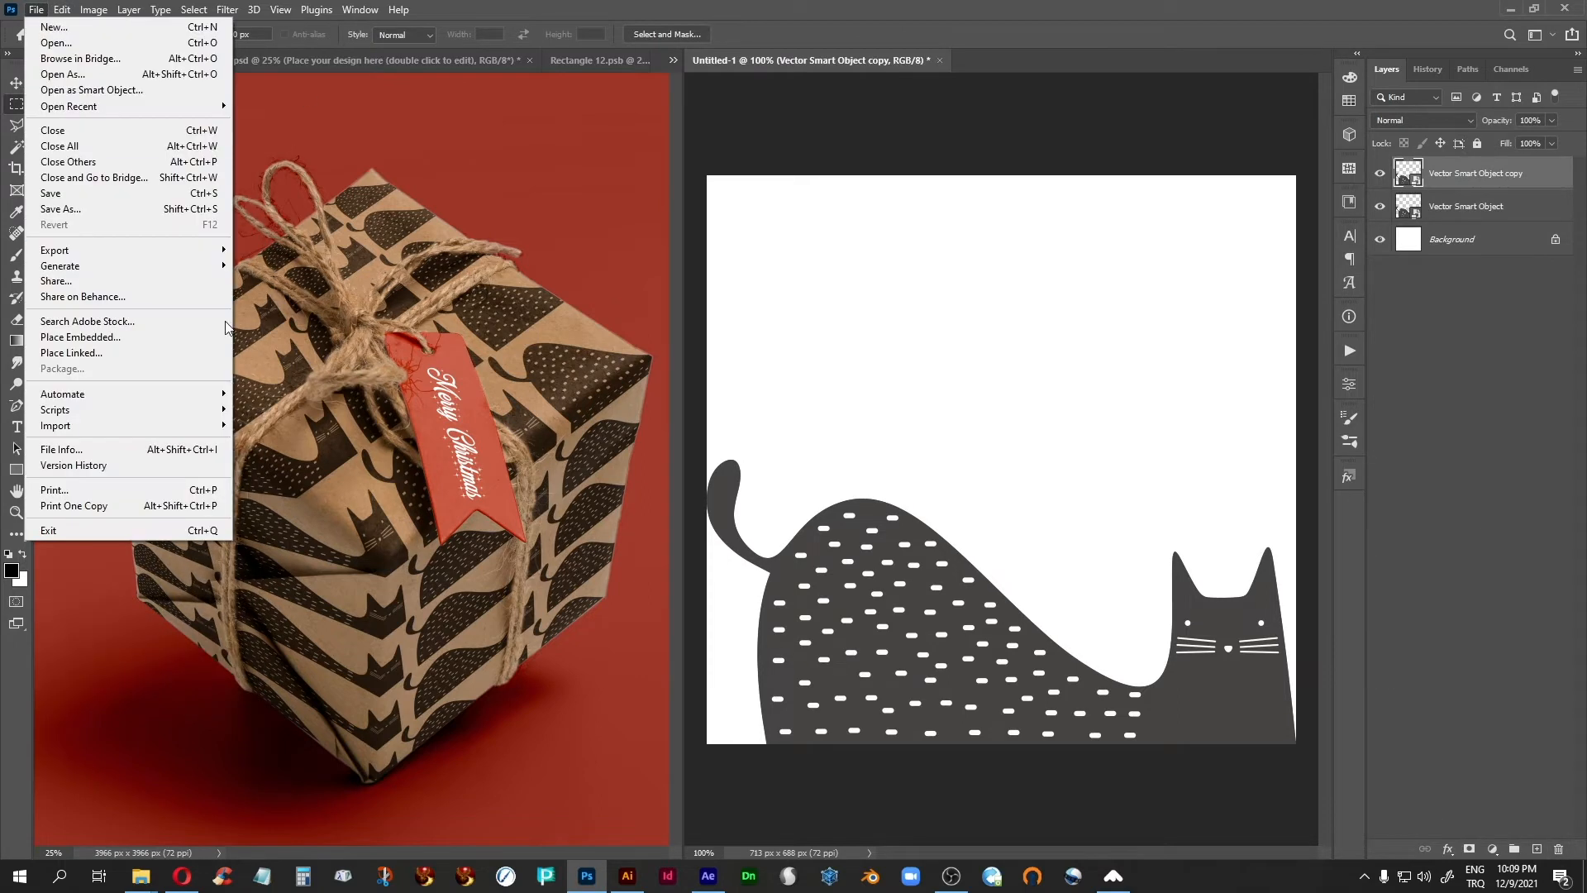
mouse_move(62, 9)
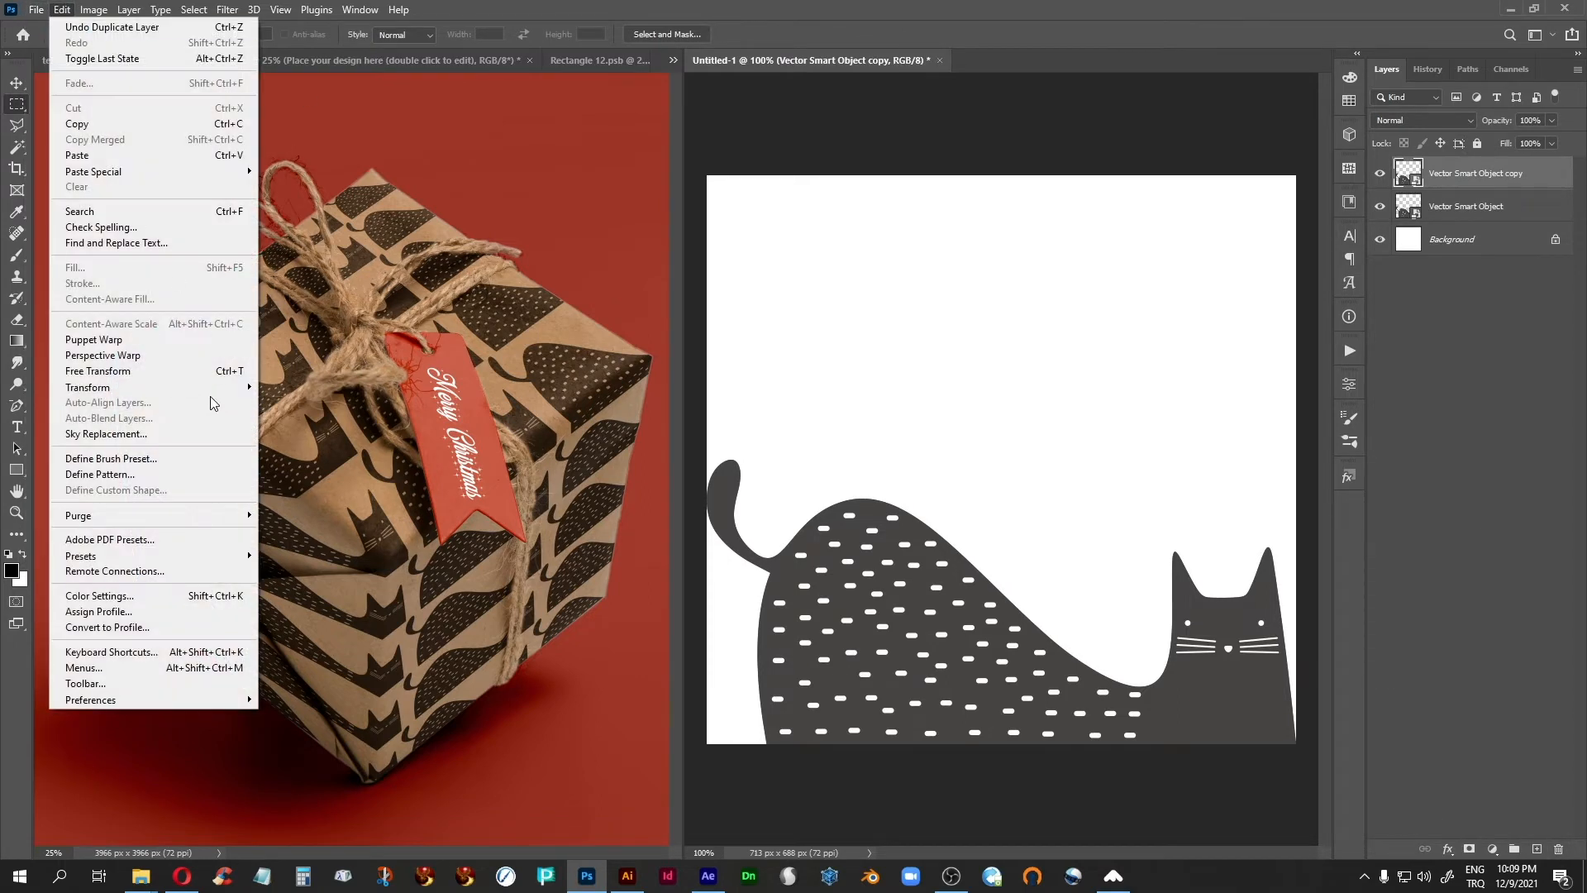
mouse_move(210, 389)
click(326, 589)
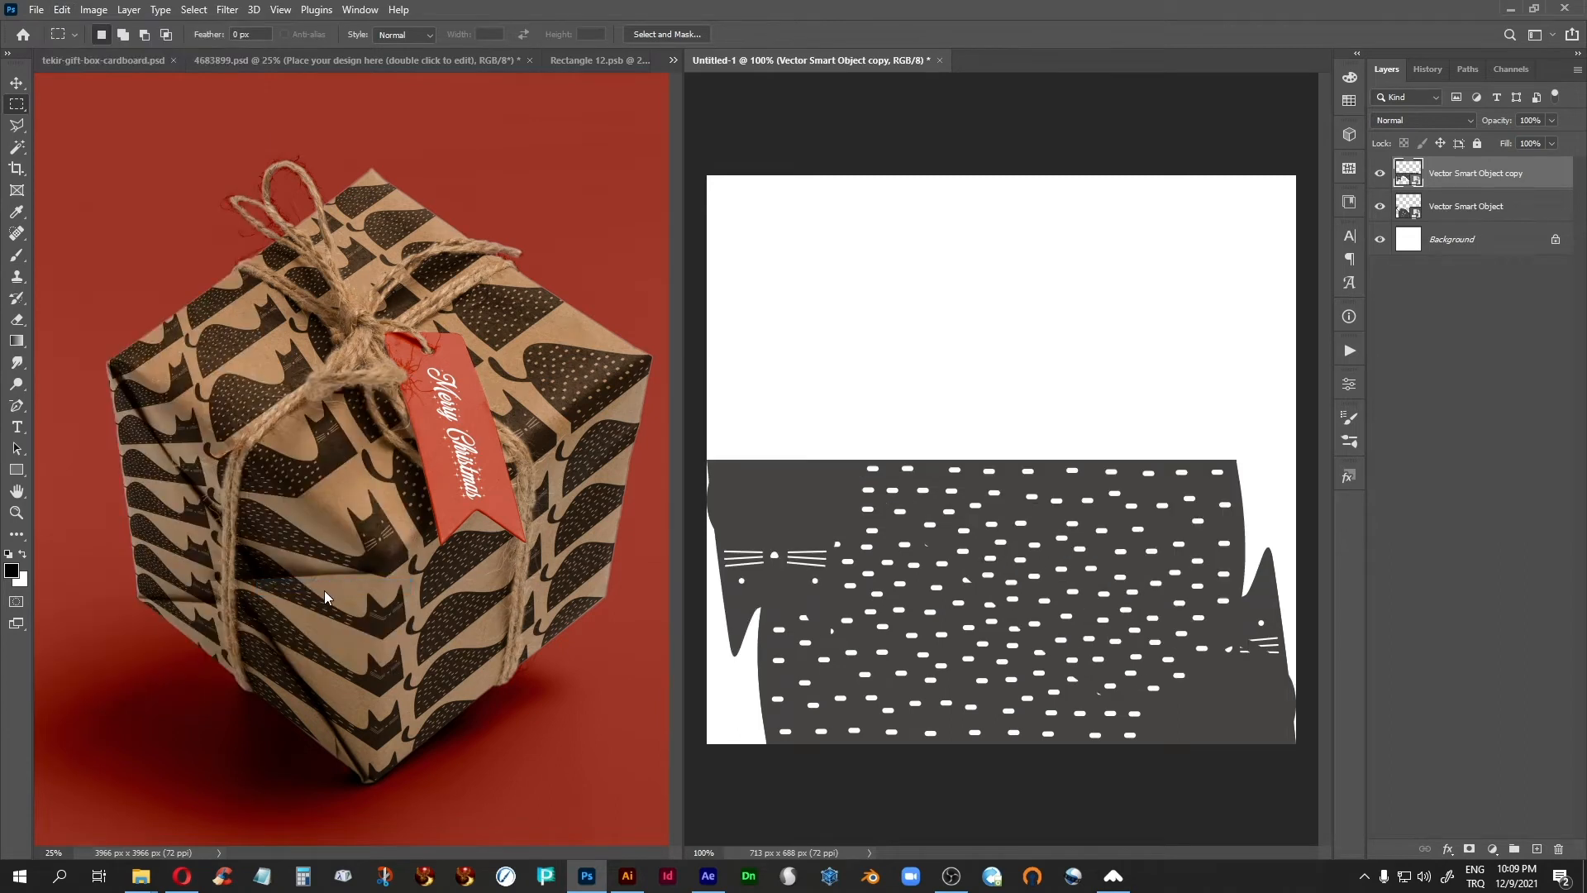
click(17, 83)
drag(1085, 525, 1103, 334)
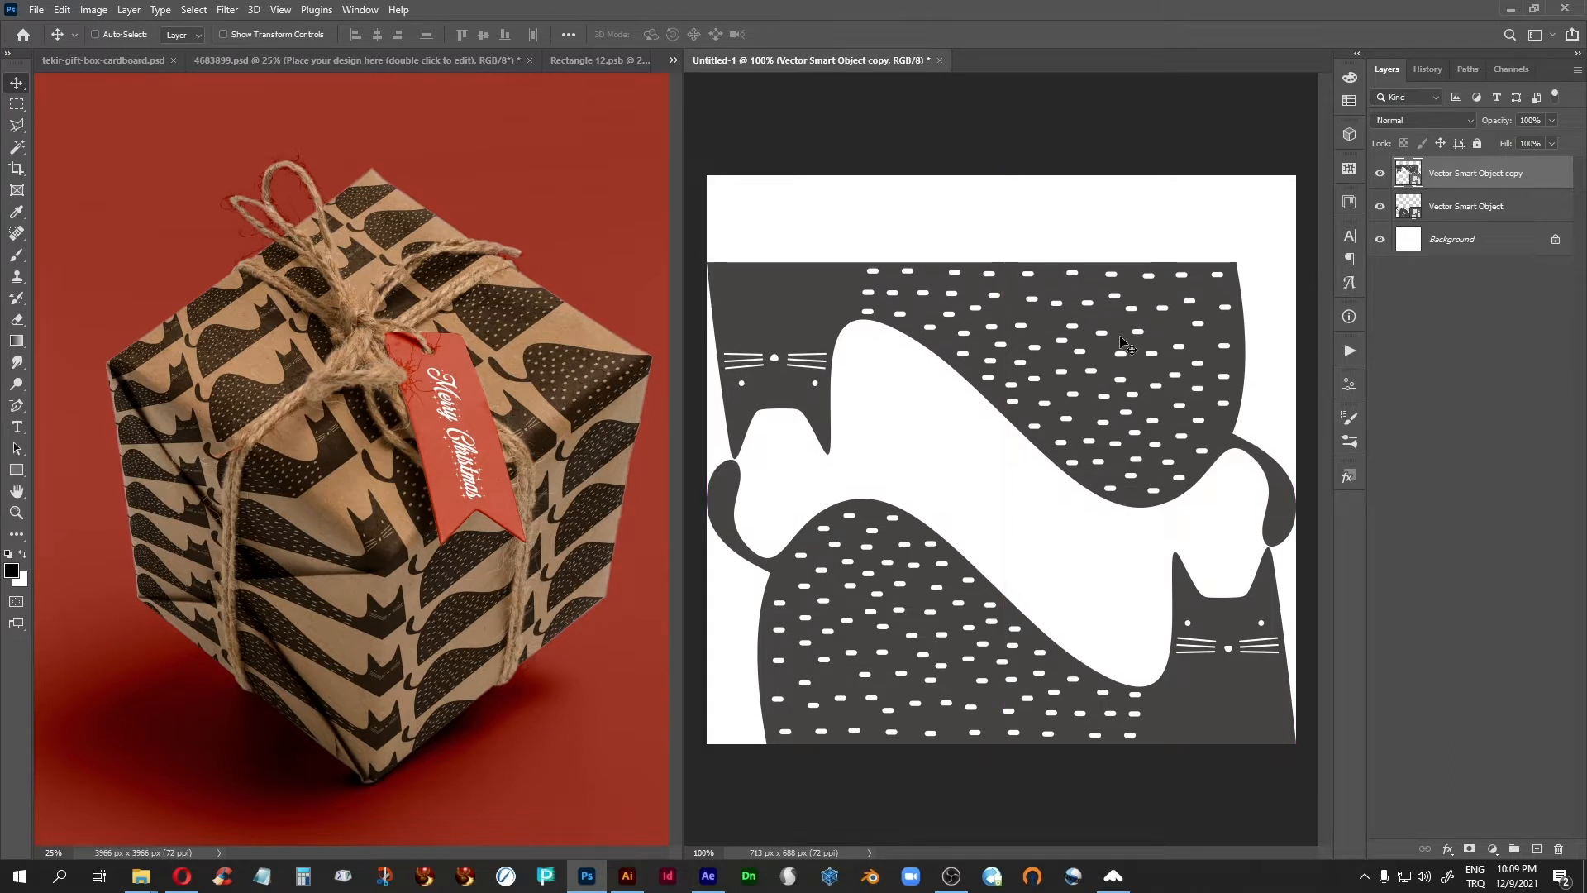
Crop the empty strip above the upside-down cat, reducing the canvas to 713 × 583 px
click(17, 168)
drag(1016, 175, 1016, 230)
key(Return)
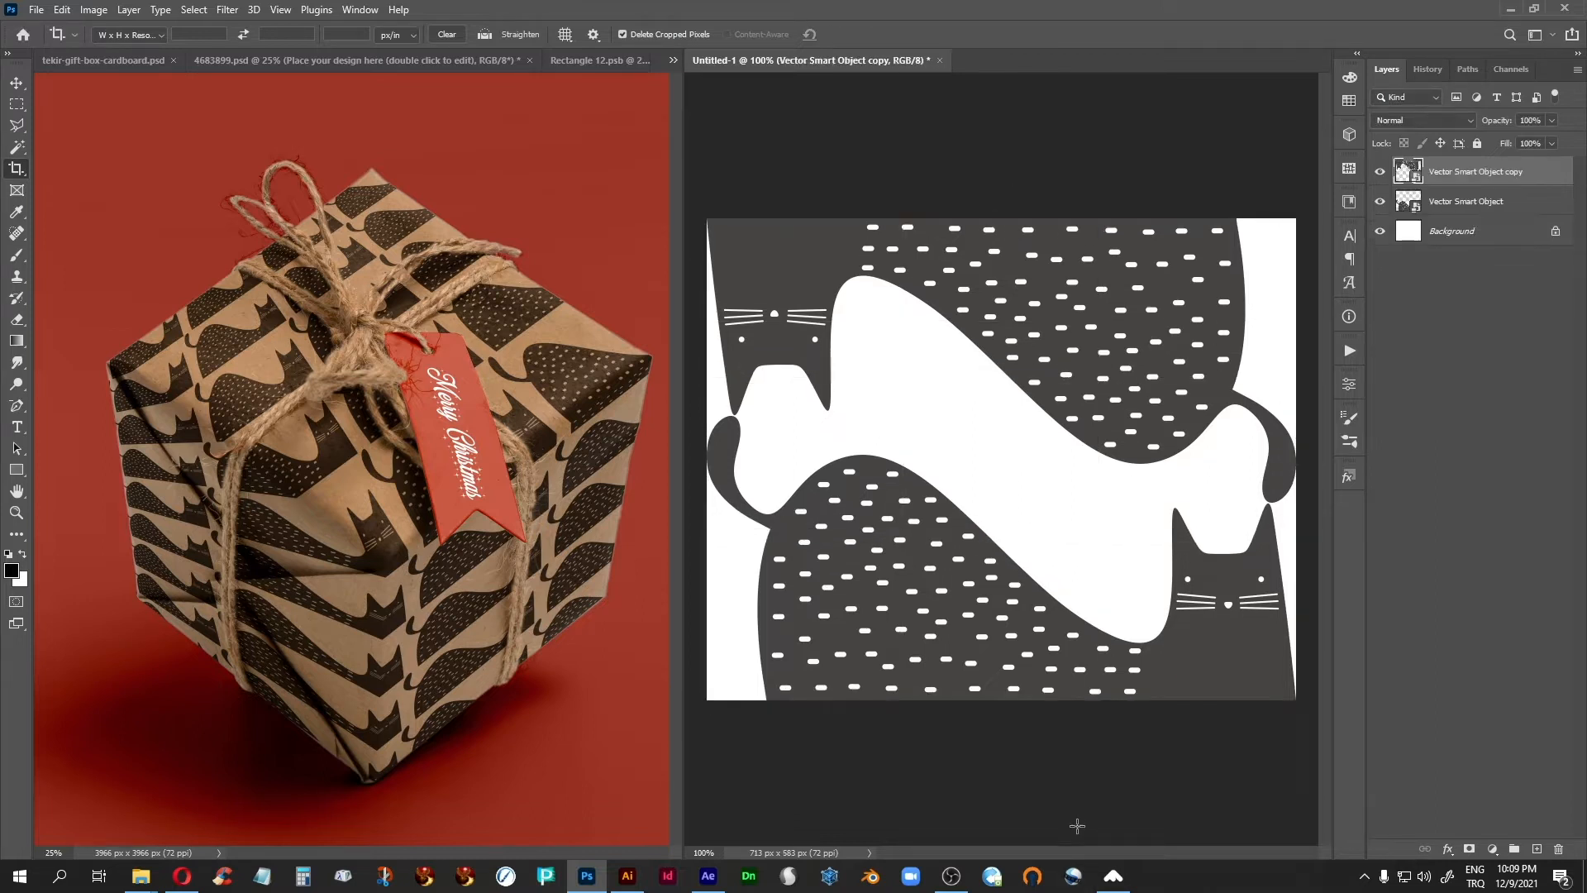
Hide the Background layer, select the whole canvas with a rectangular marquee, and define it as the pattern cat-2
click(1380, 232)
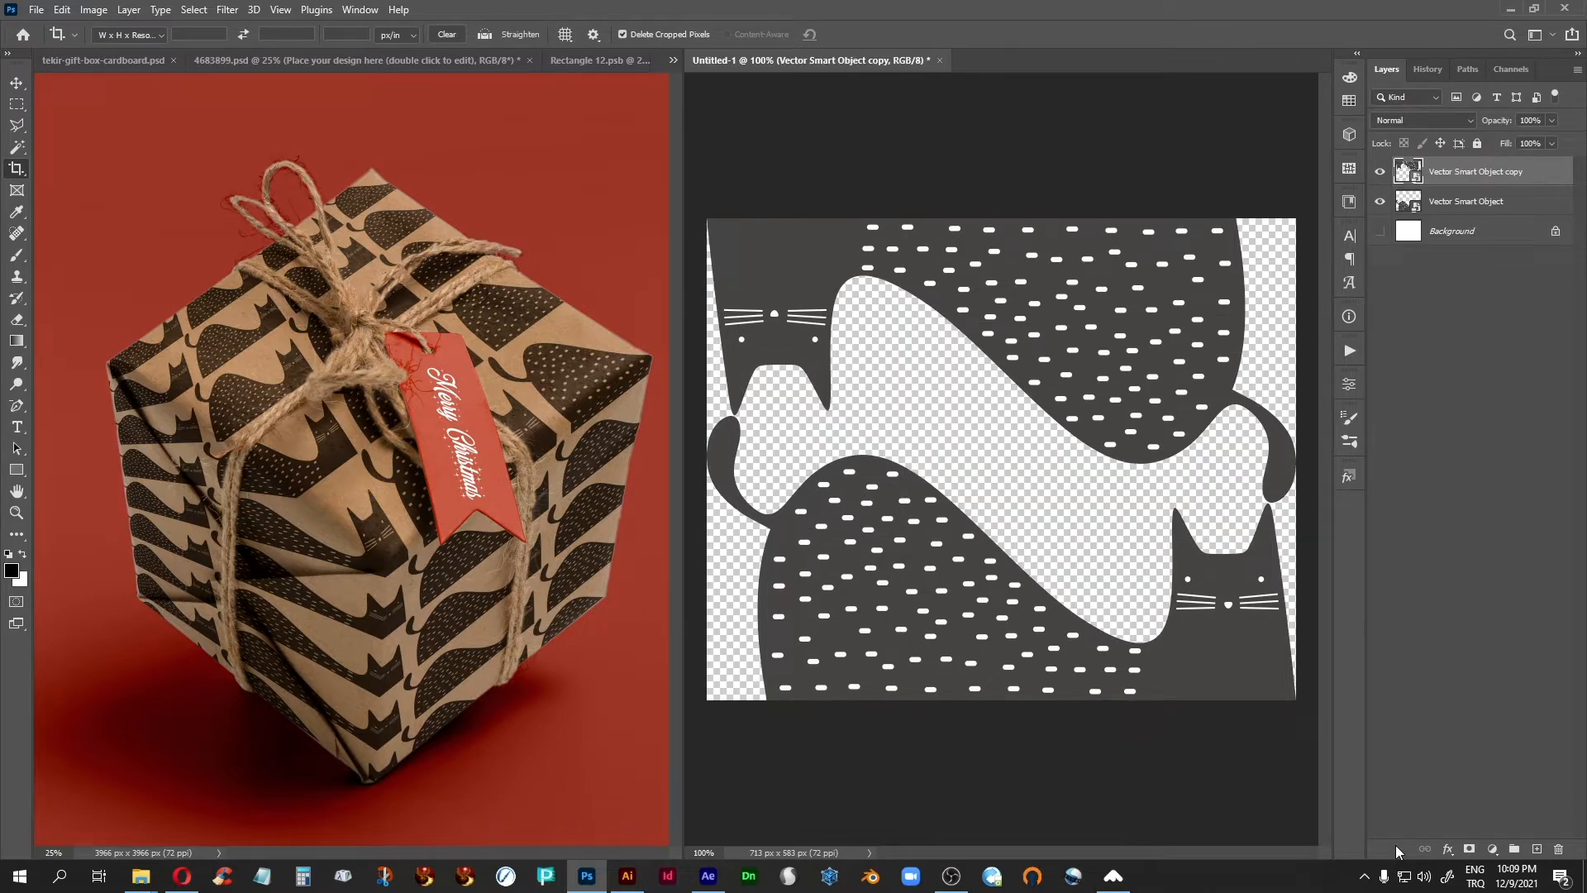
click(17, 104)
drag(705, 208, 1362, 860)
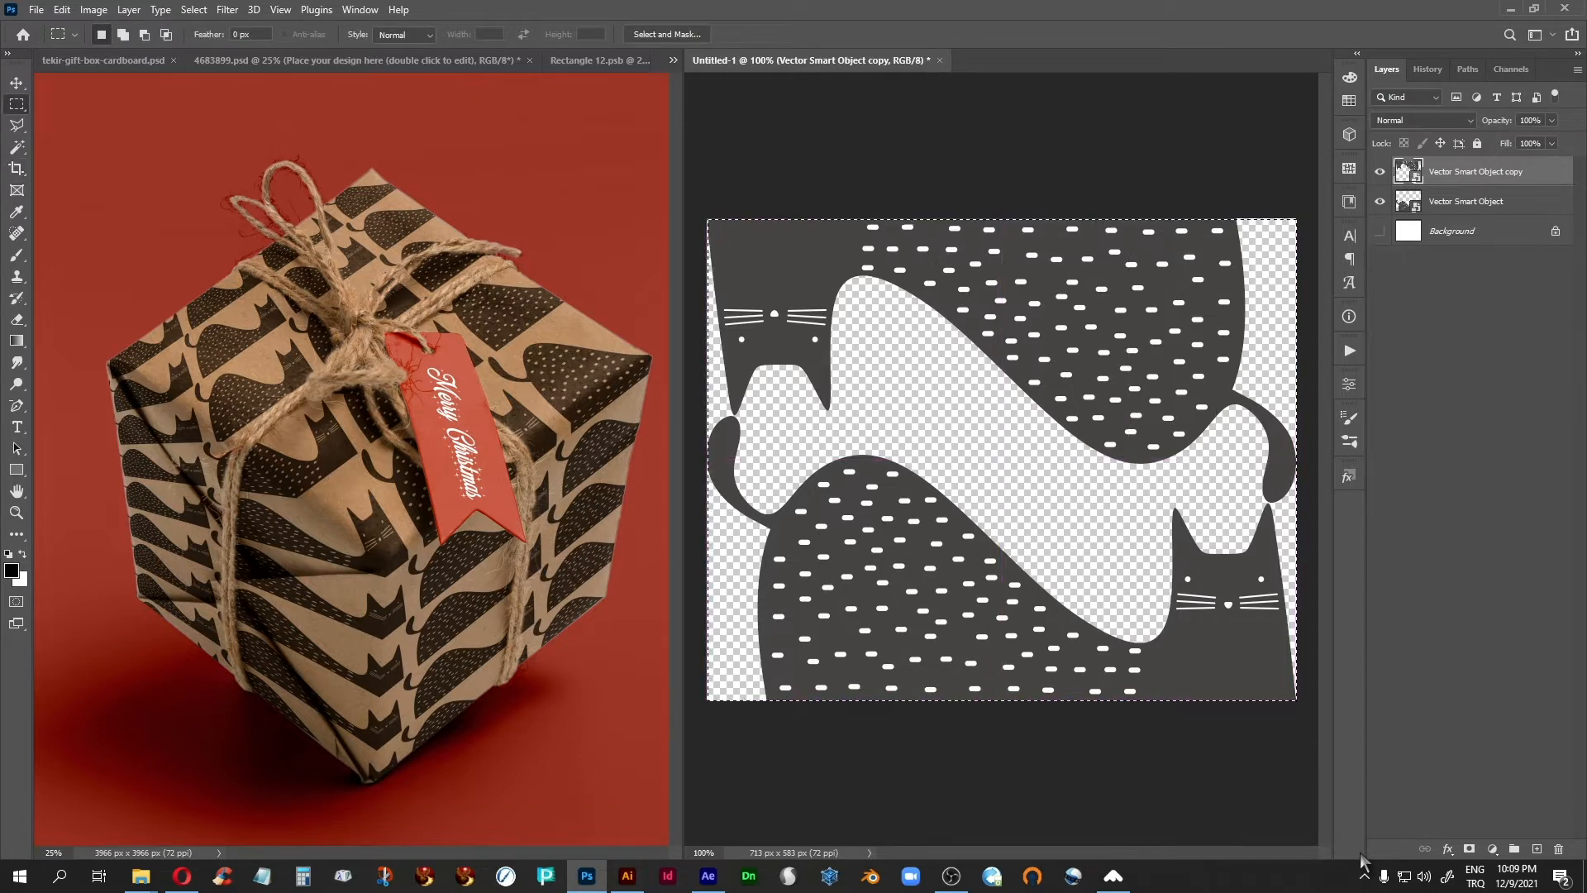
click(697, 204)
drag(695, 199, 1376, 740)
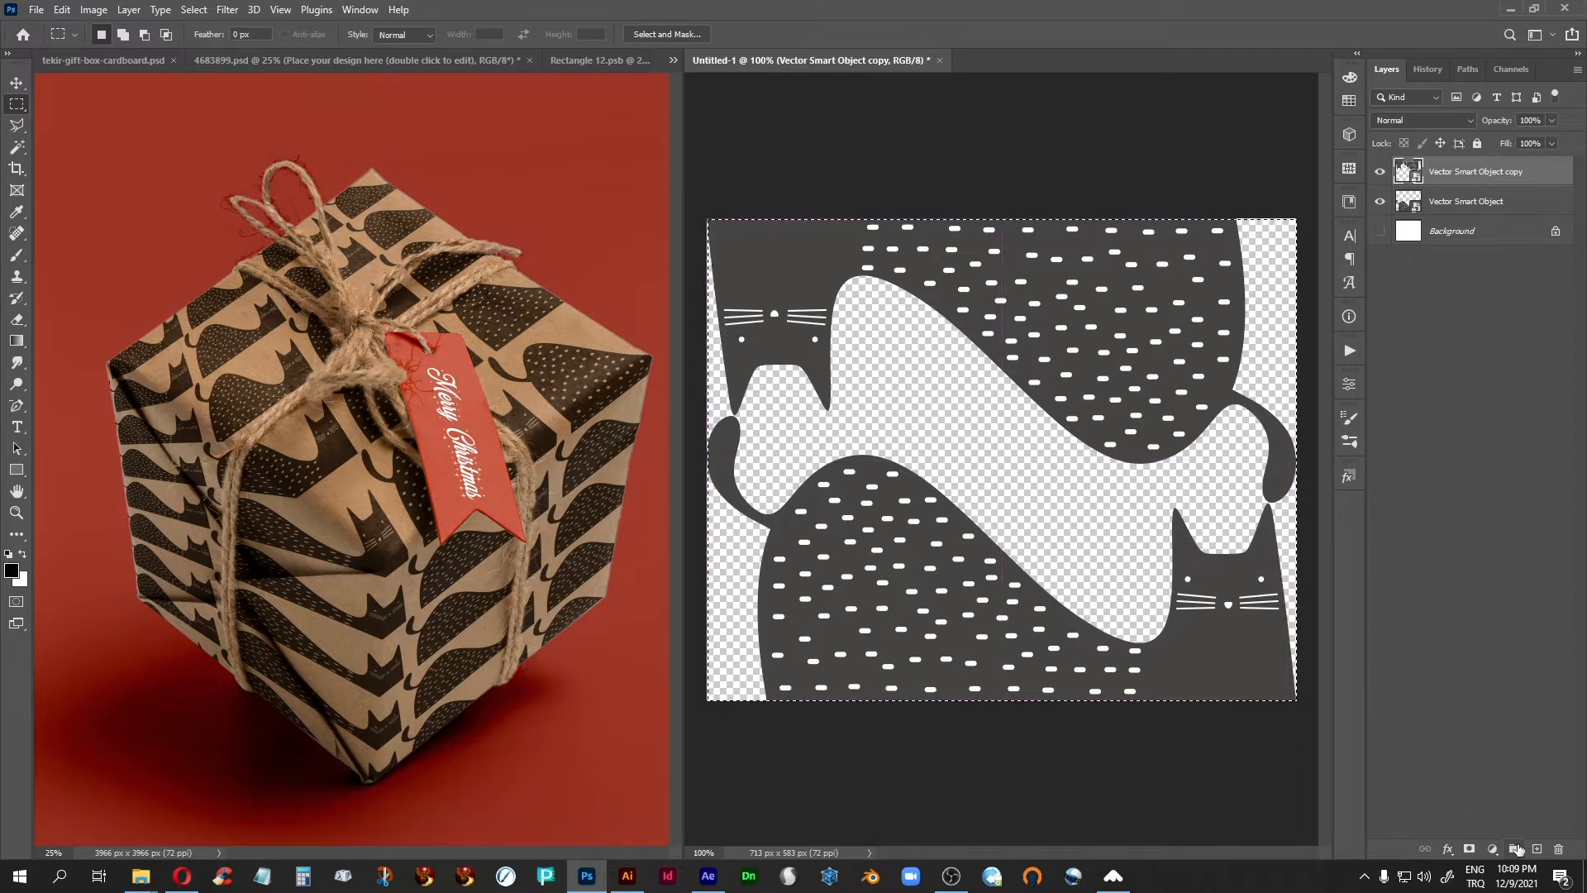
click(62, 10)
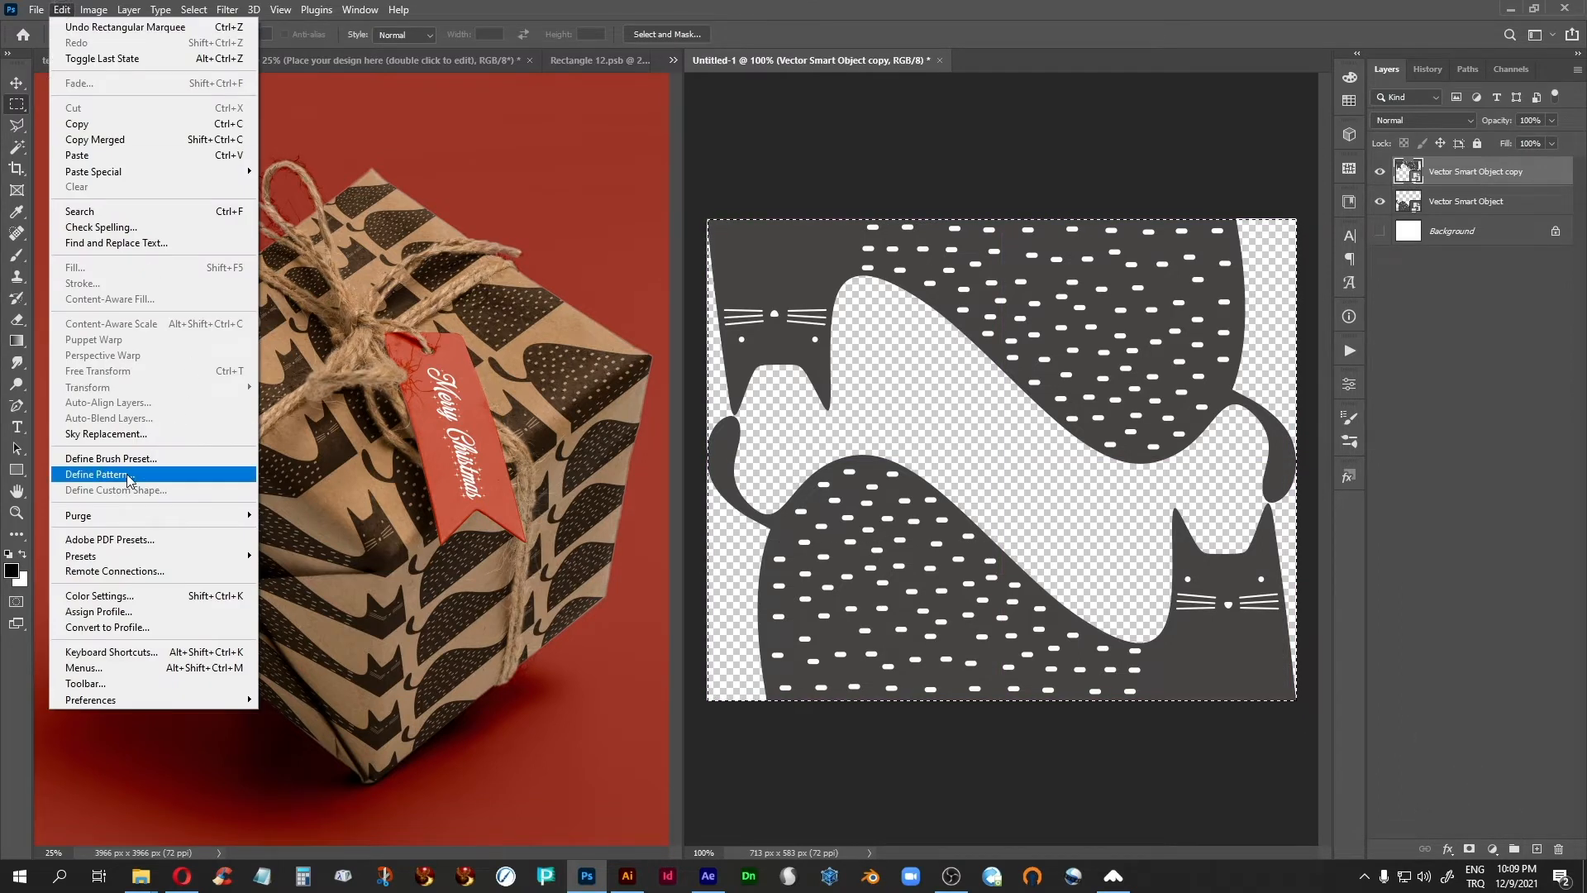
click(100, 474)
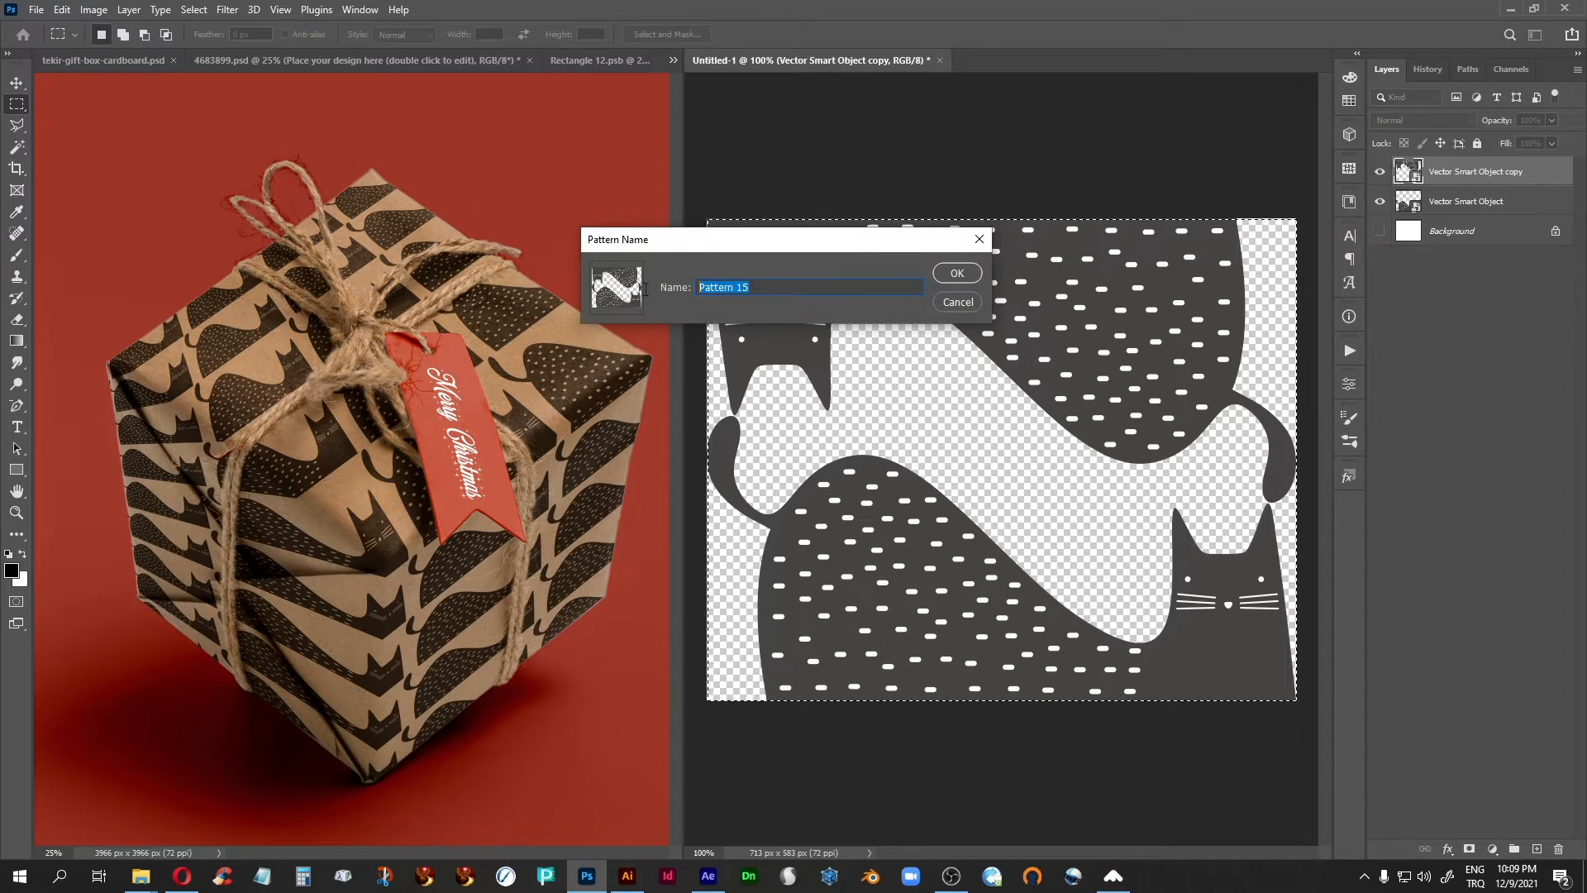
text(cat-2)
click(957, 275)
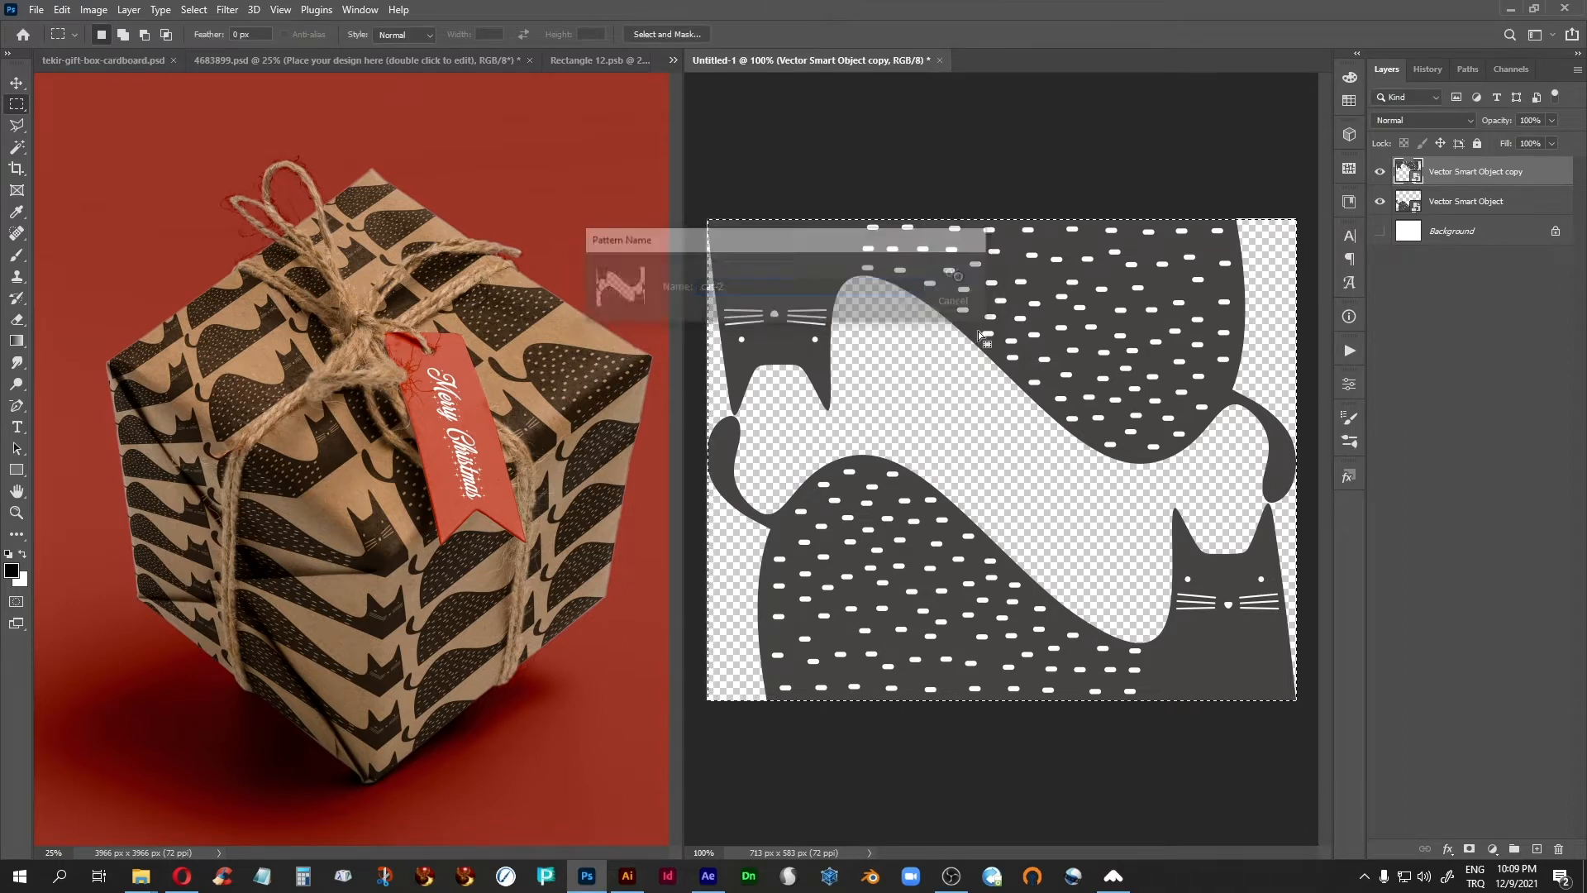
In Rectangle 12.psb, change Layer 1's Pattern Overlay to the two-cat pattern cat-2
click(579, 64)
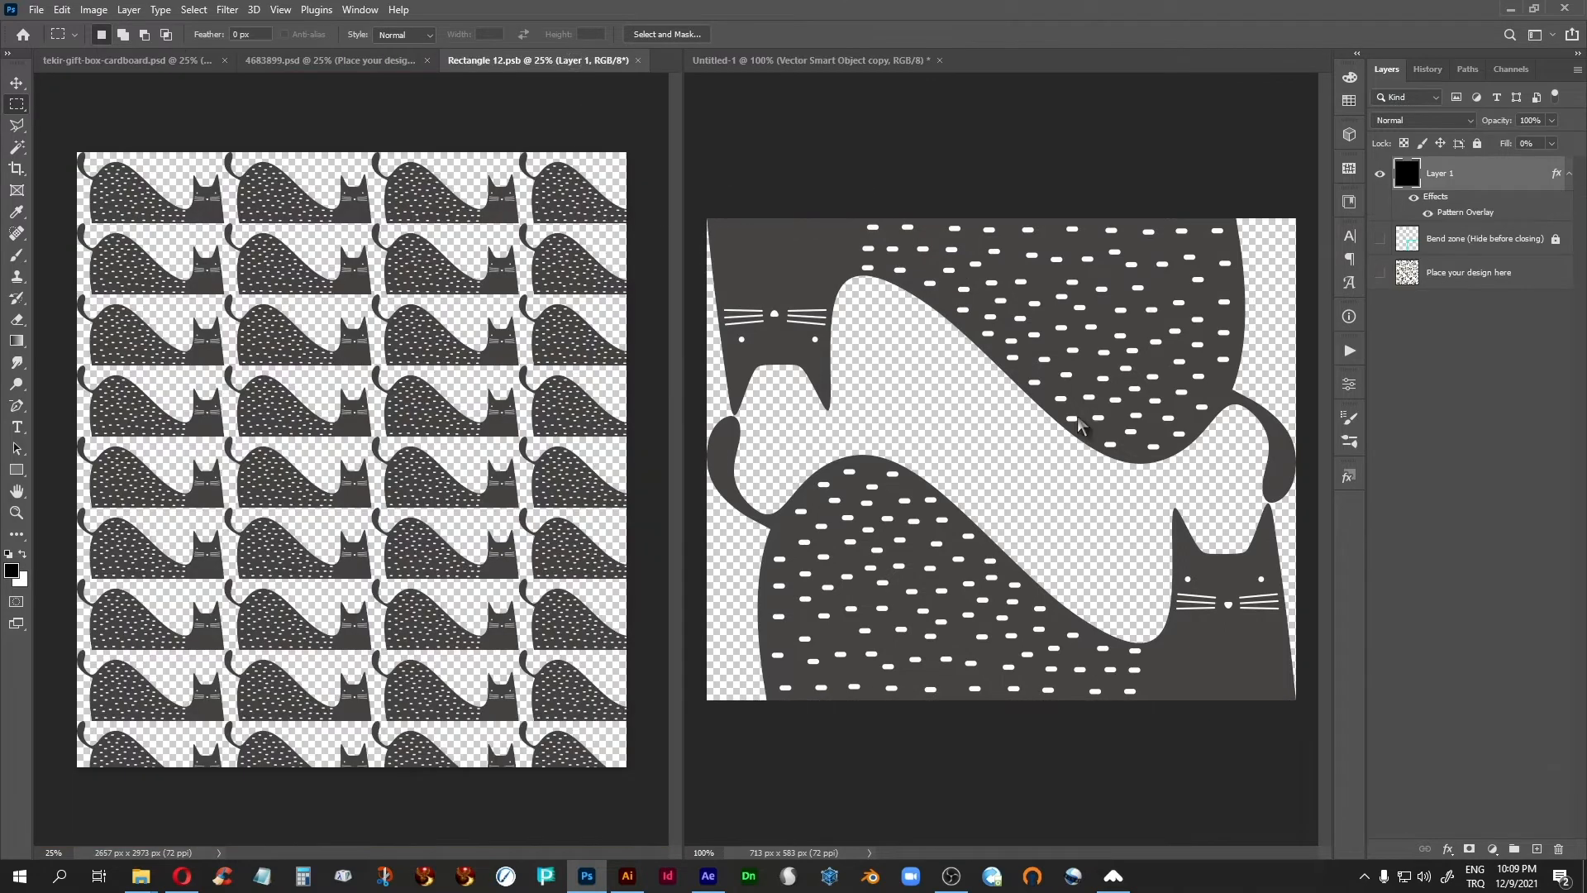
double_click(1457, 220)
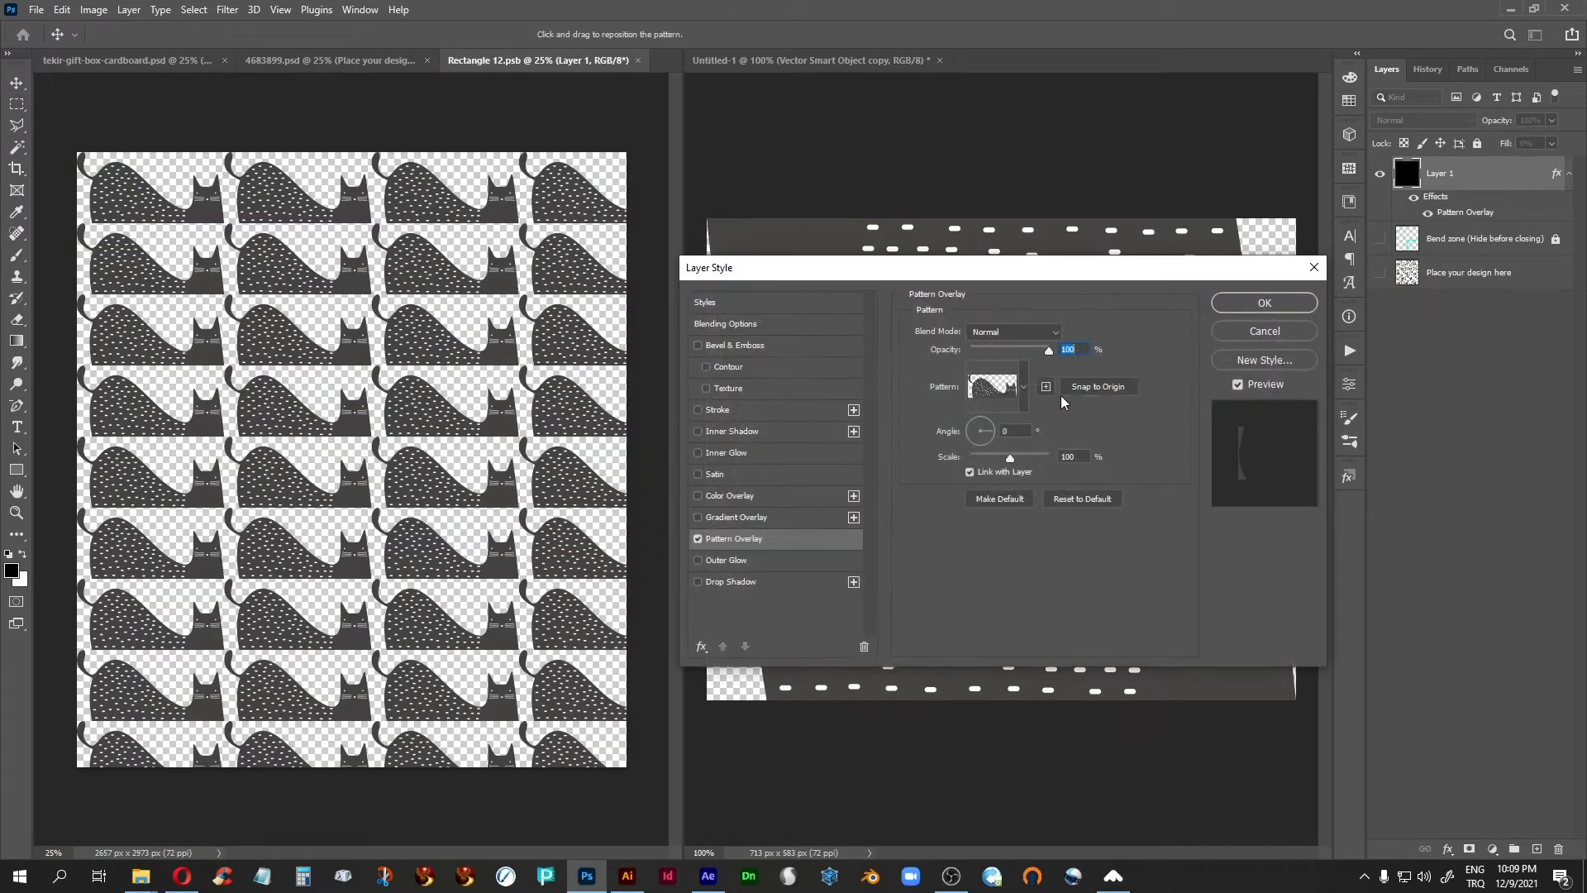
click(1025, 387)
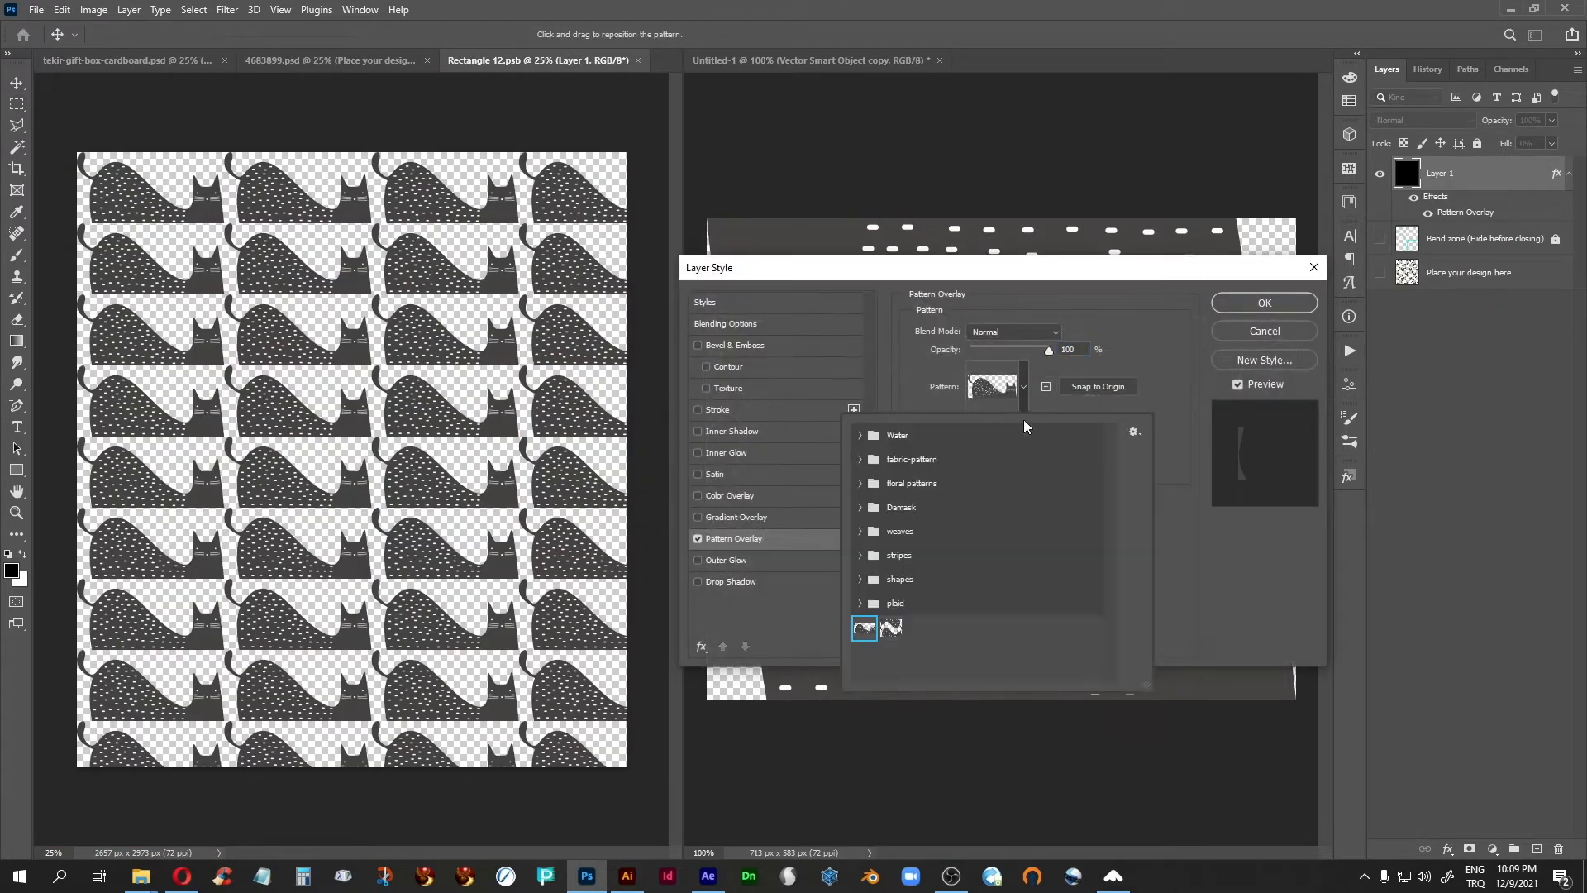
click(892, 628)
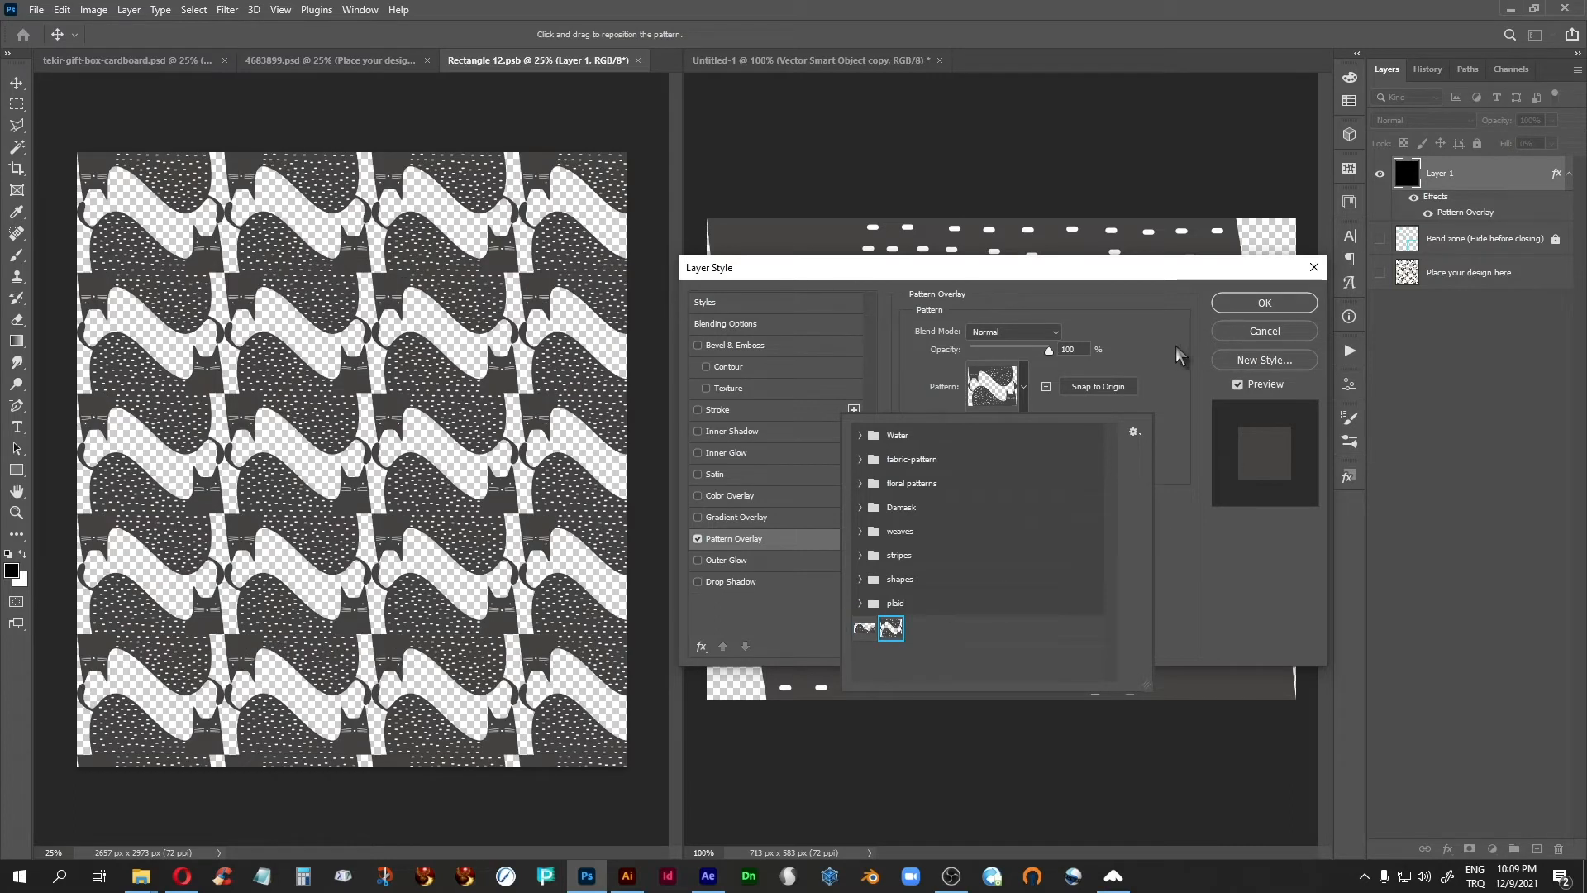
click(1175, 383)
click(1246, 305)
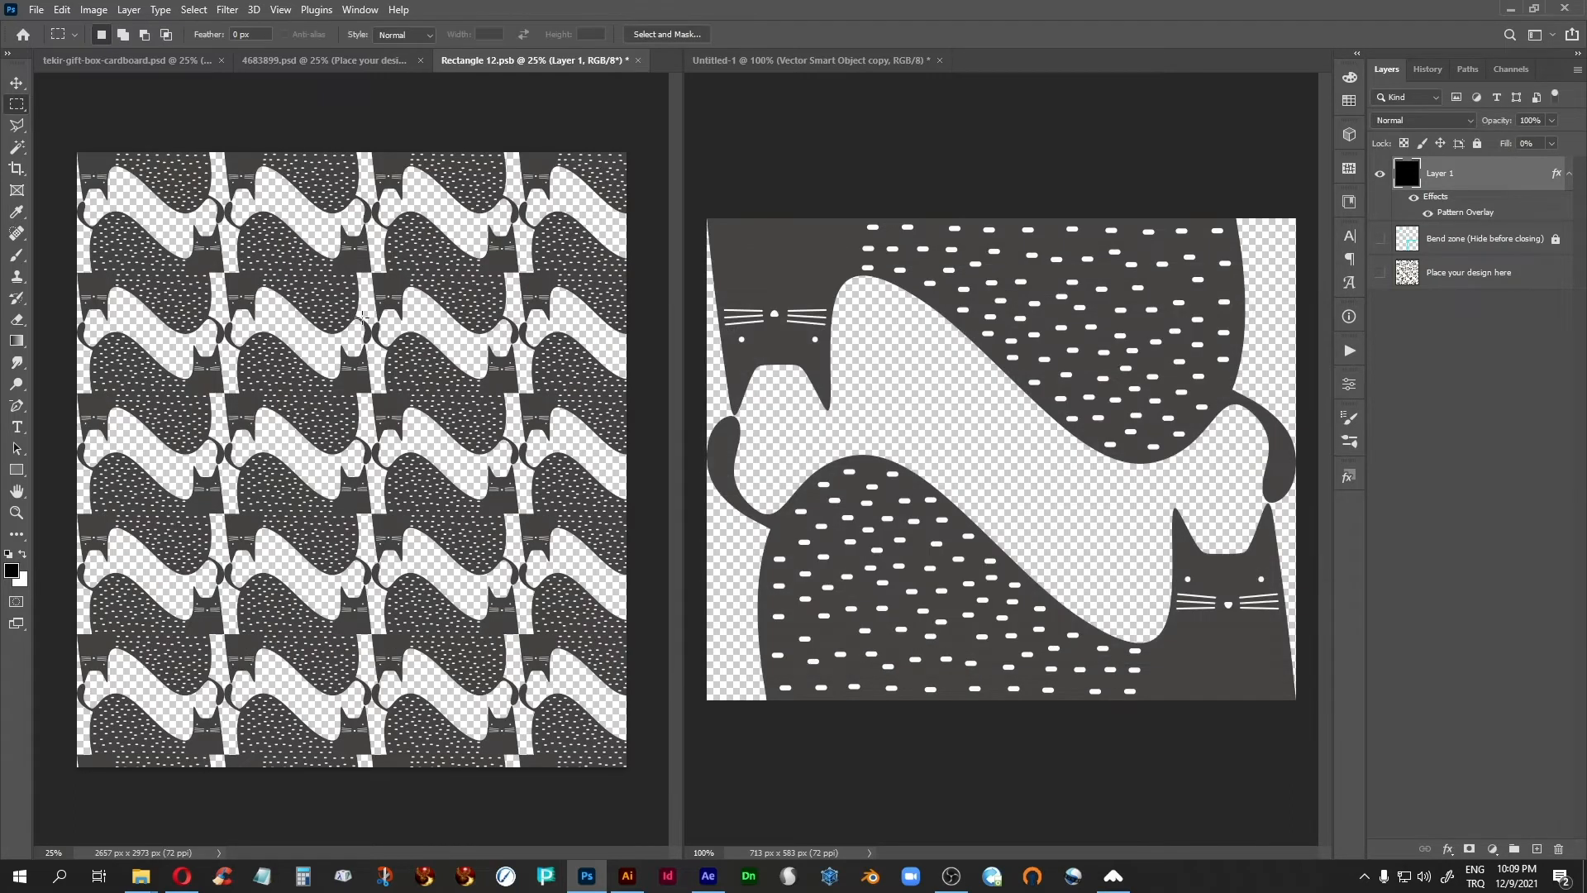
key(ctrl+plus)
key(ctrl+plus)
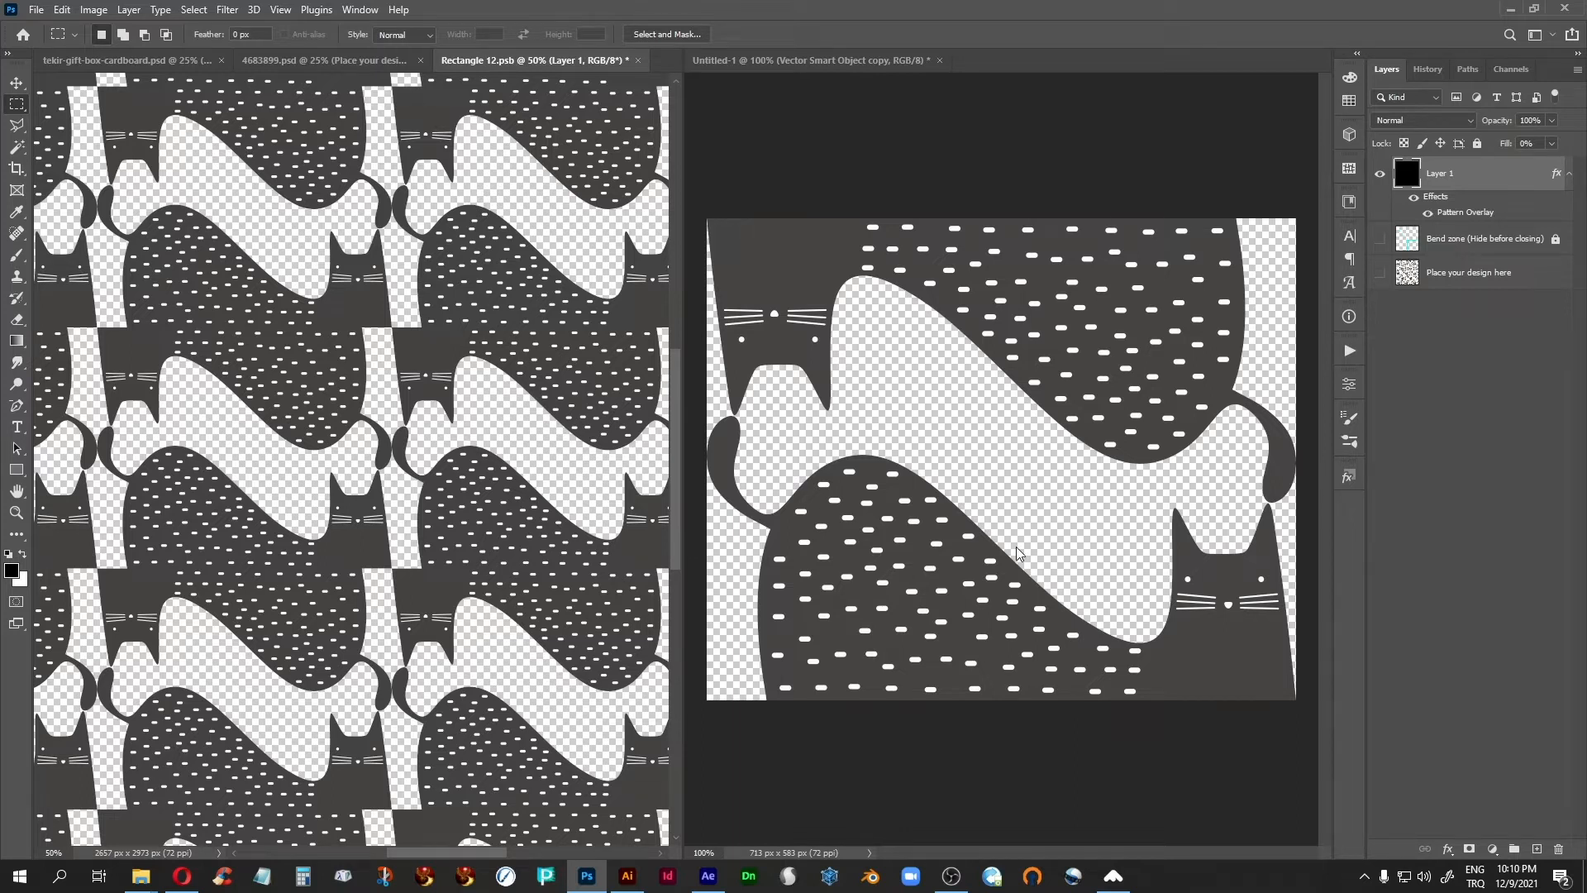
Clear the selection in Untitled-1 and enlarge the canvas to 200 percent in width and height, anchored at the bottom-left corner
click(867, 61)
key(ctrl+a)
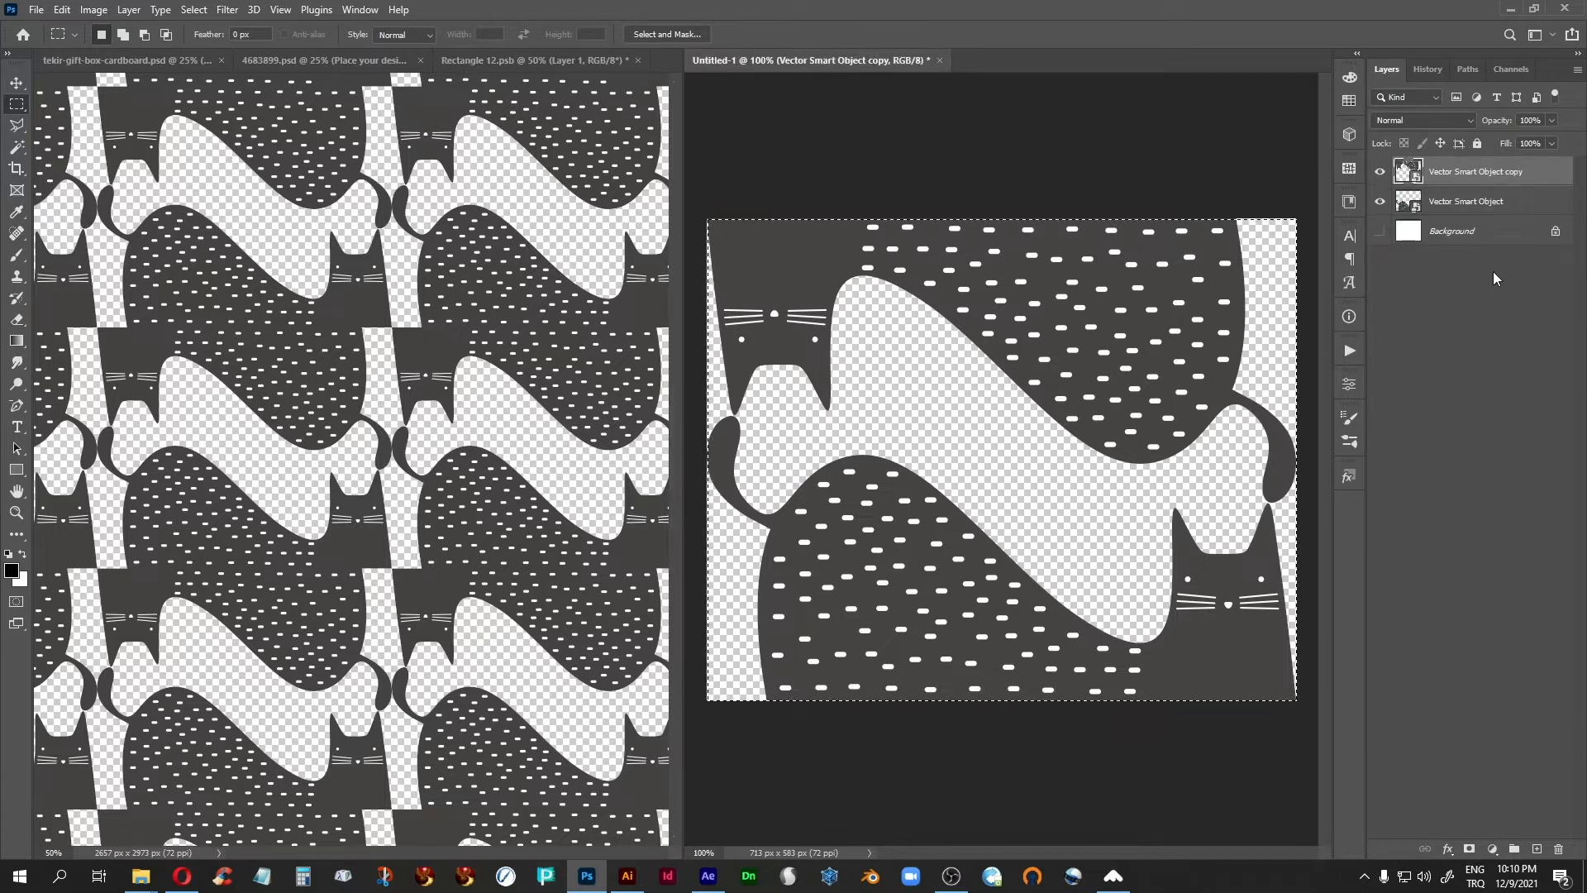
click(1415, 236)
drag(1142, 180, 1143, 180)
click(749, 327)
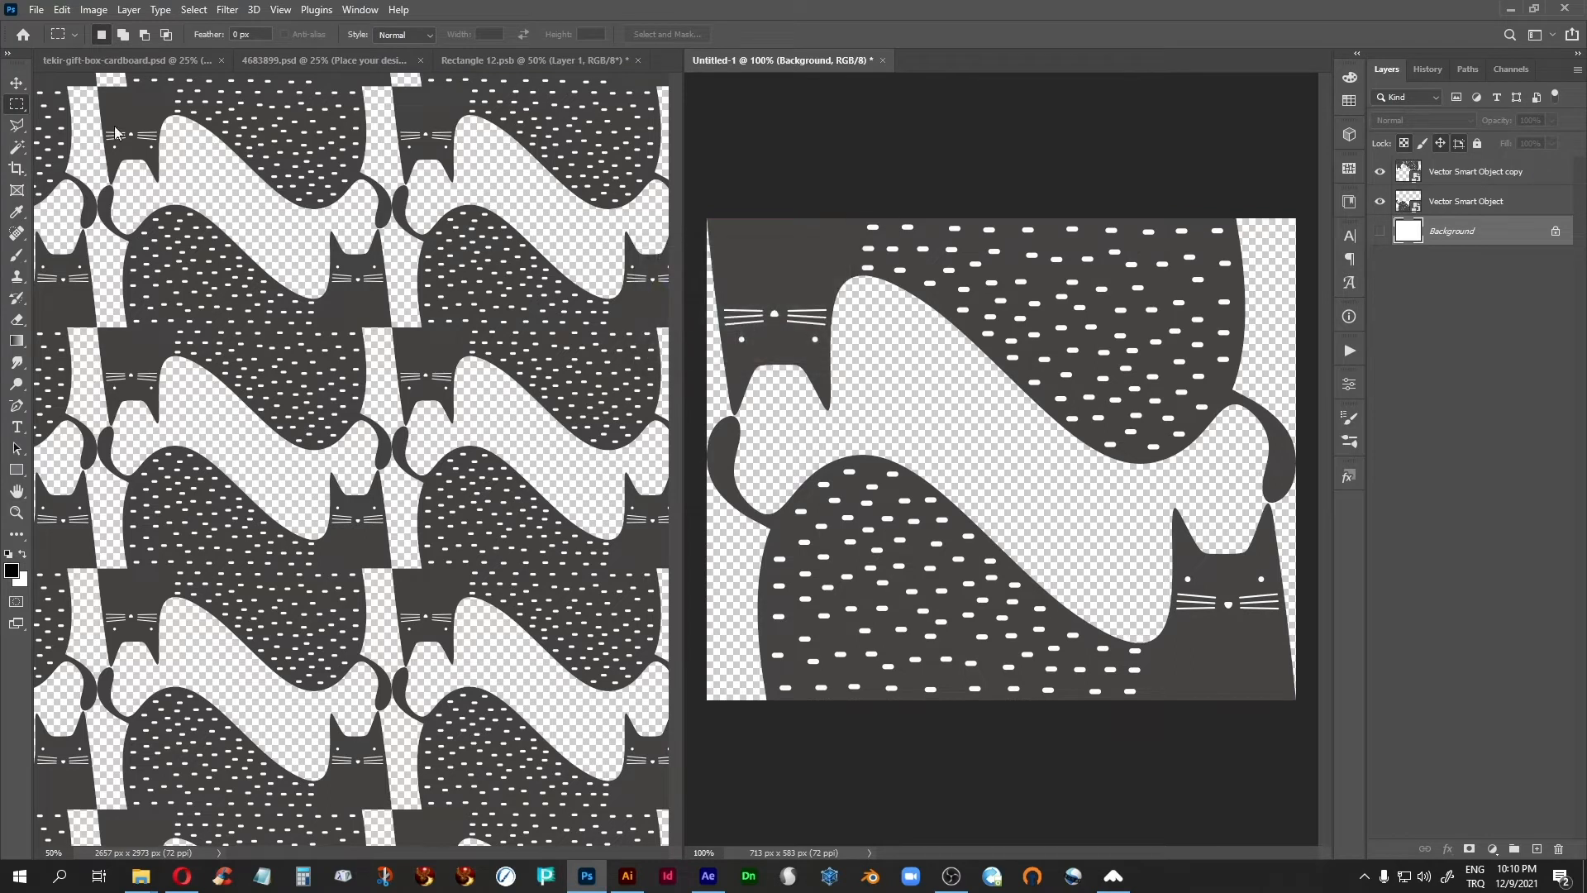
click(93, 10)
click(122, 149)
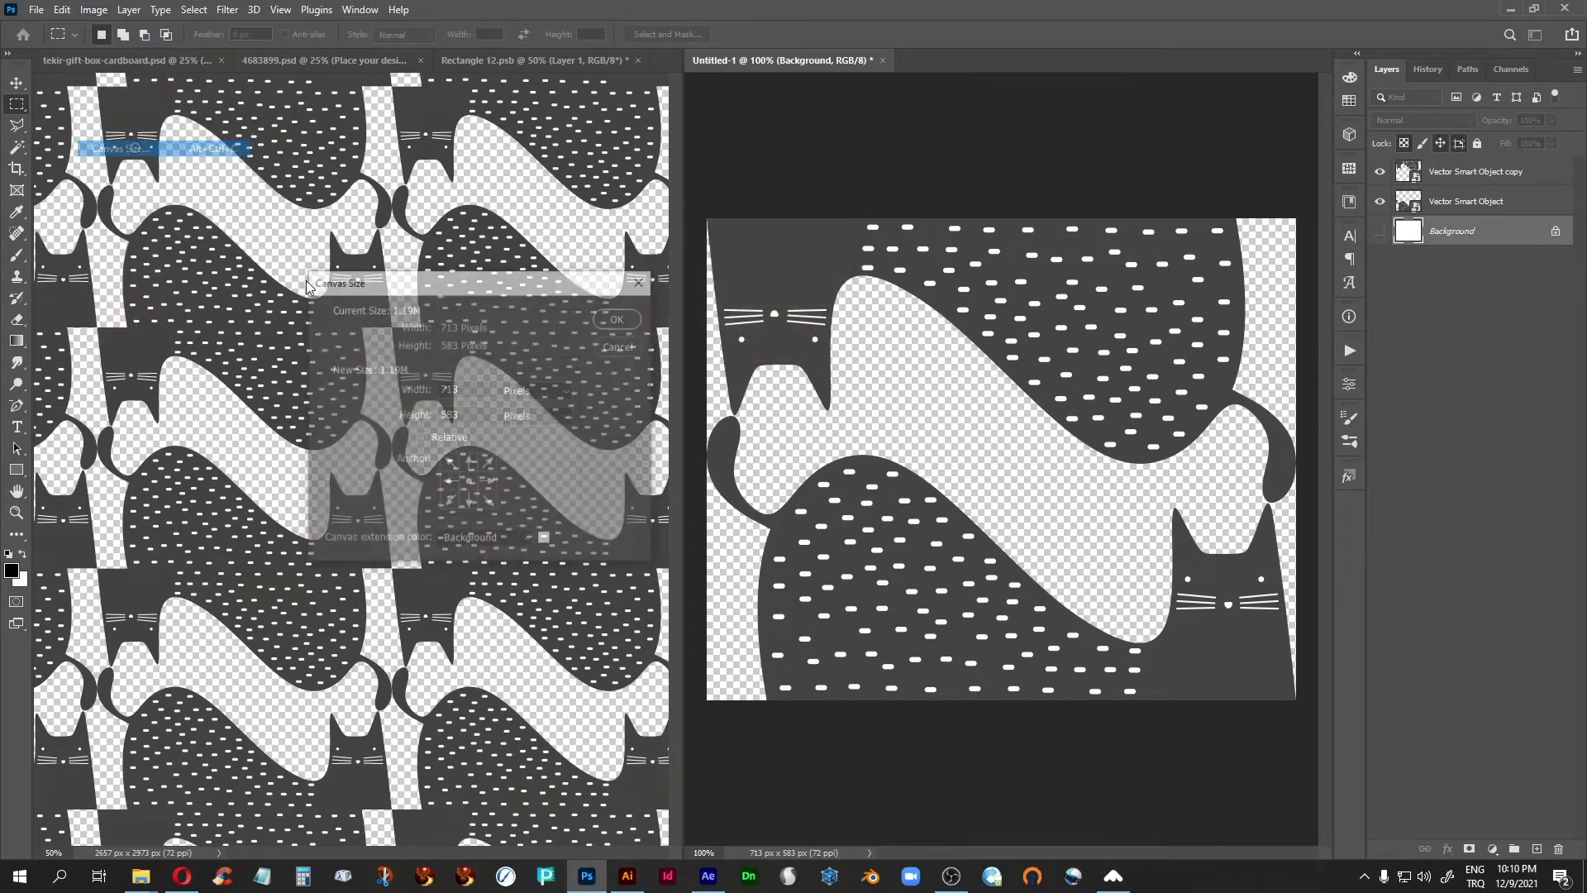
click(449, 505)
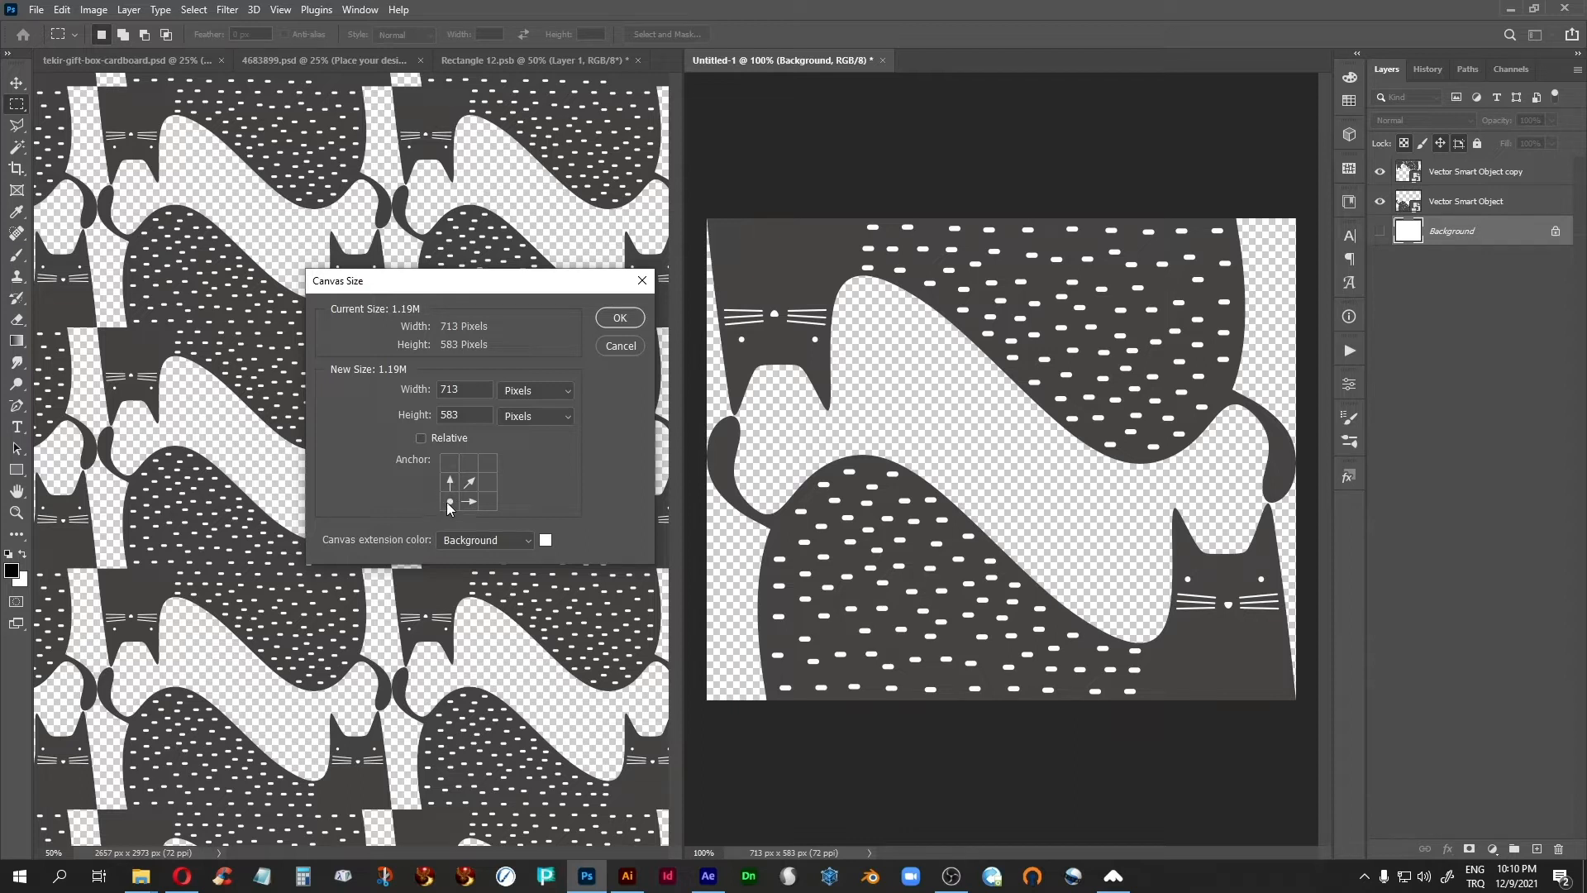
click(574, 394)
click(532, 418)
text(200)
key(Return)
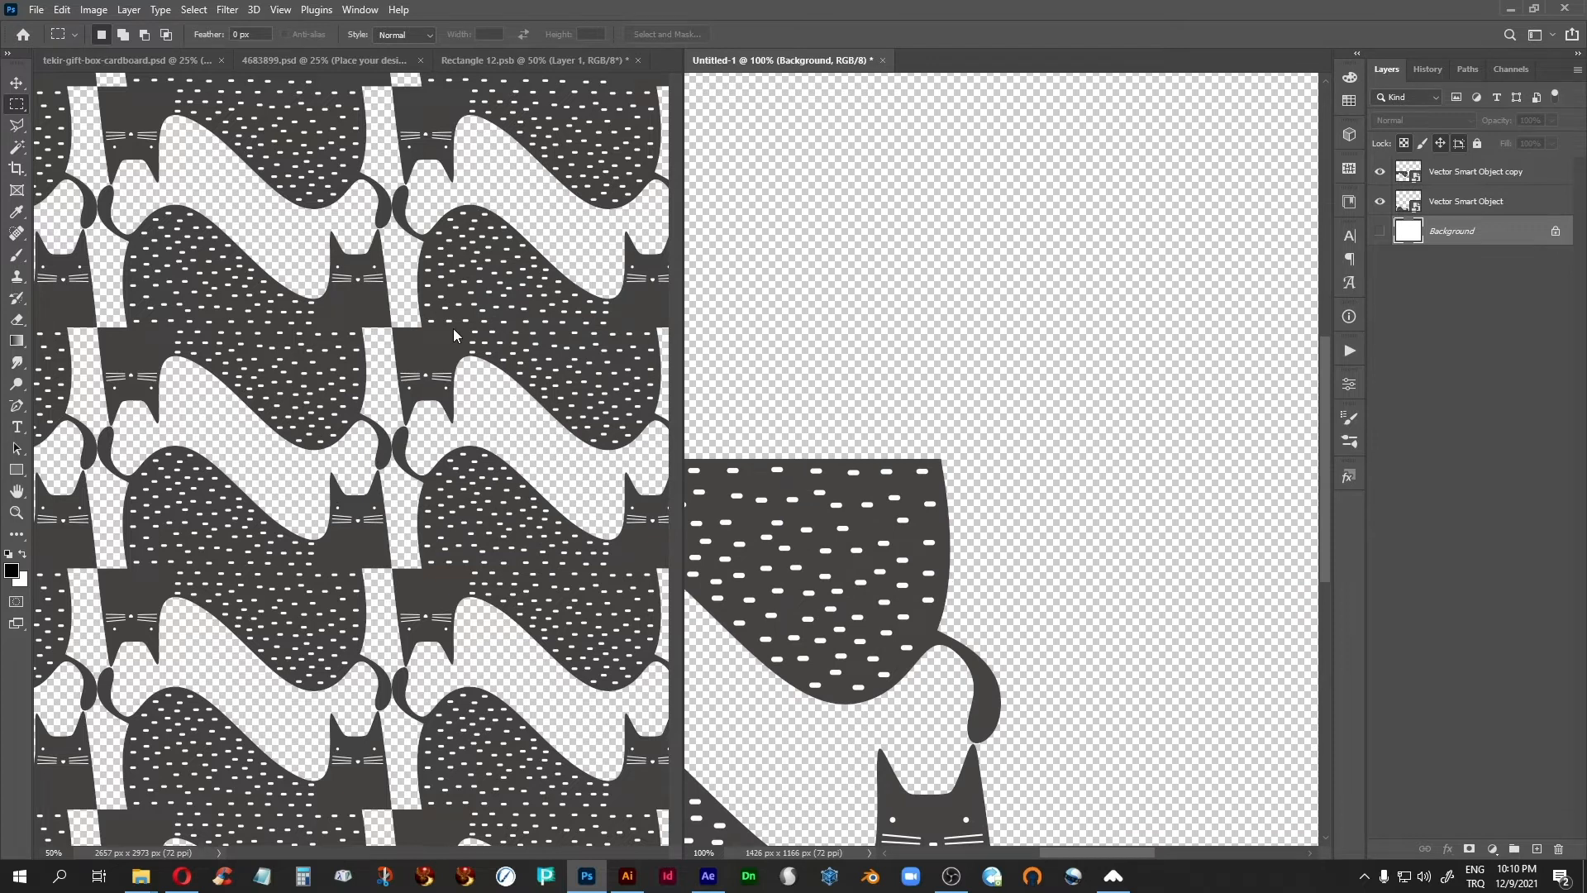
Group the two cat smart object layers in Untitled-1
key(ctrl+minus)
key(ctrl+minus)
key(ctrl+minus)
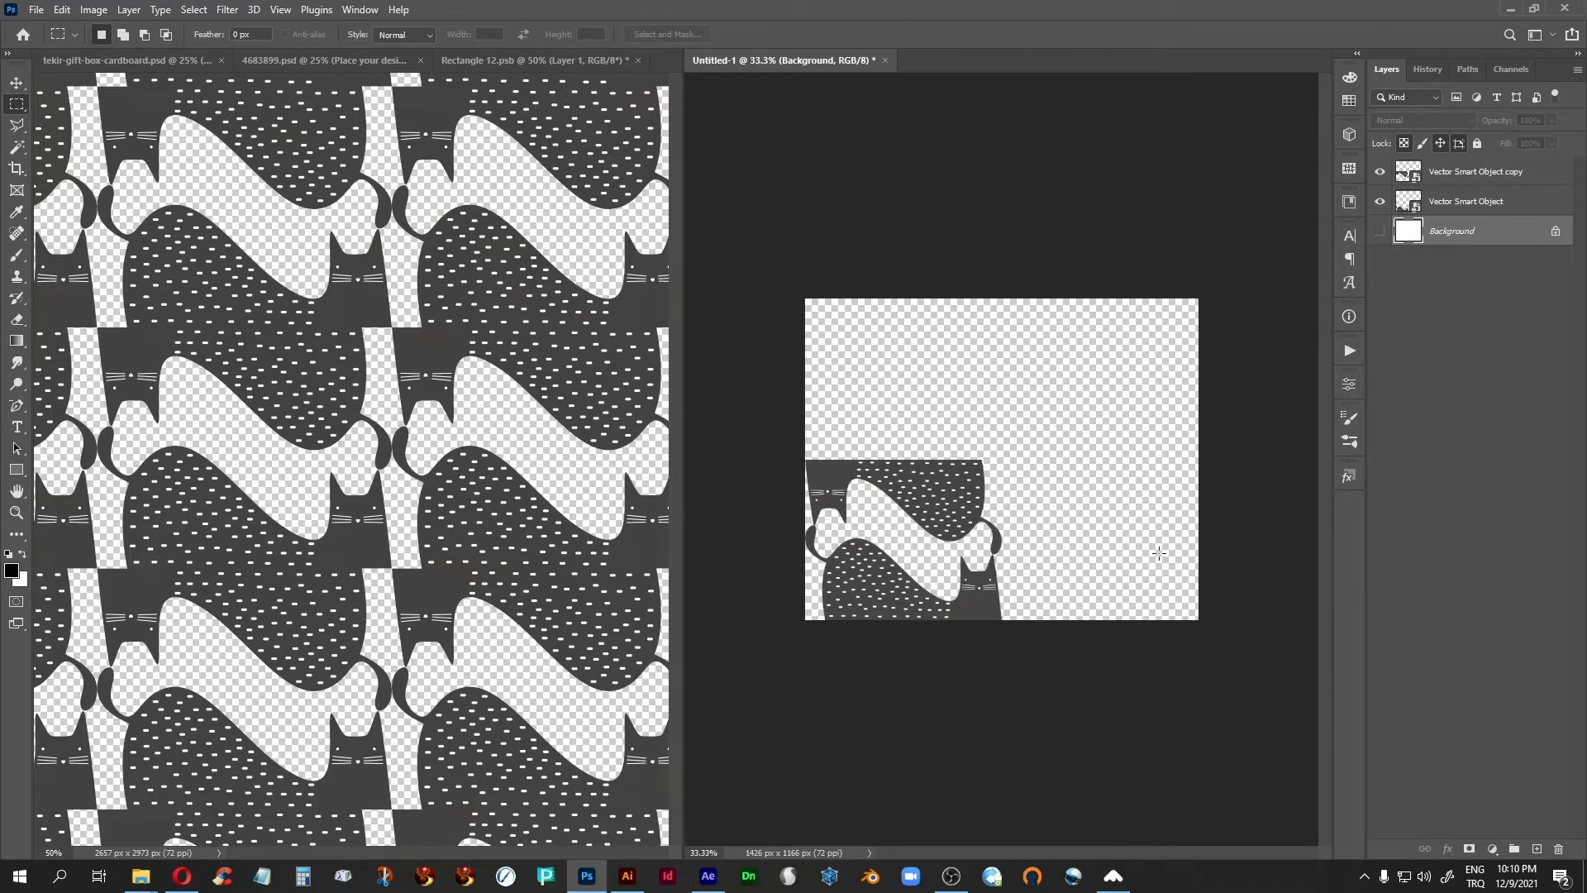
click(1484, 182)
shift+click(1479, 202)
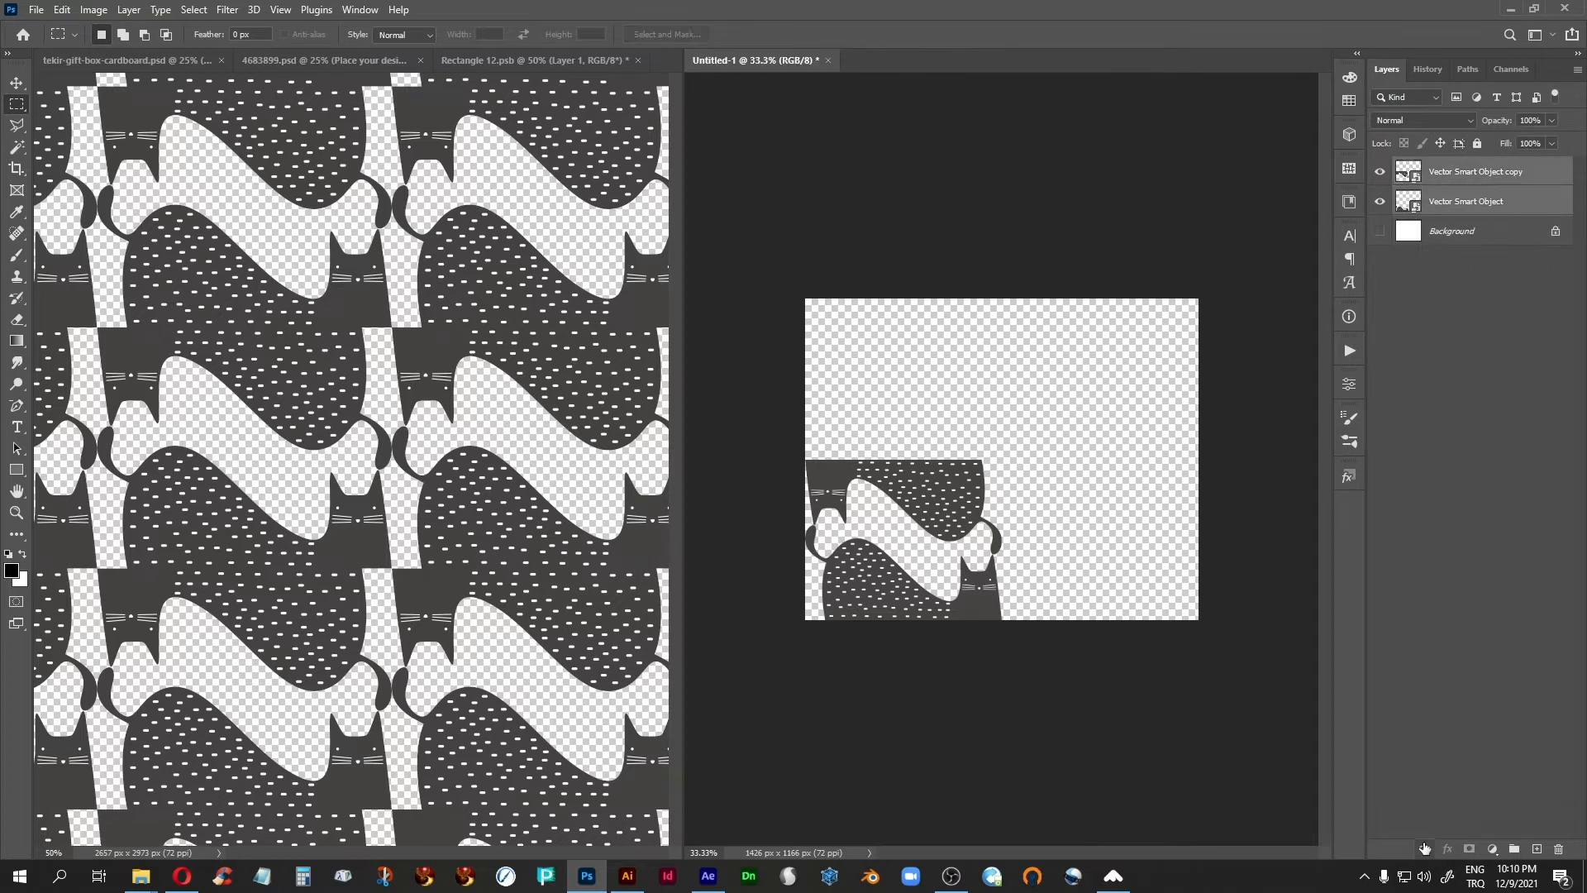
key(ctrl+g)
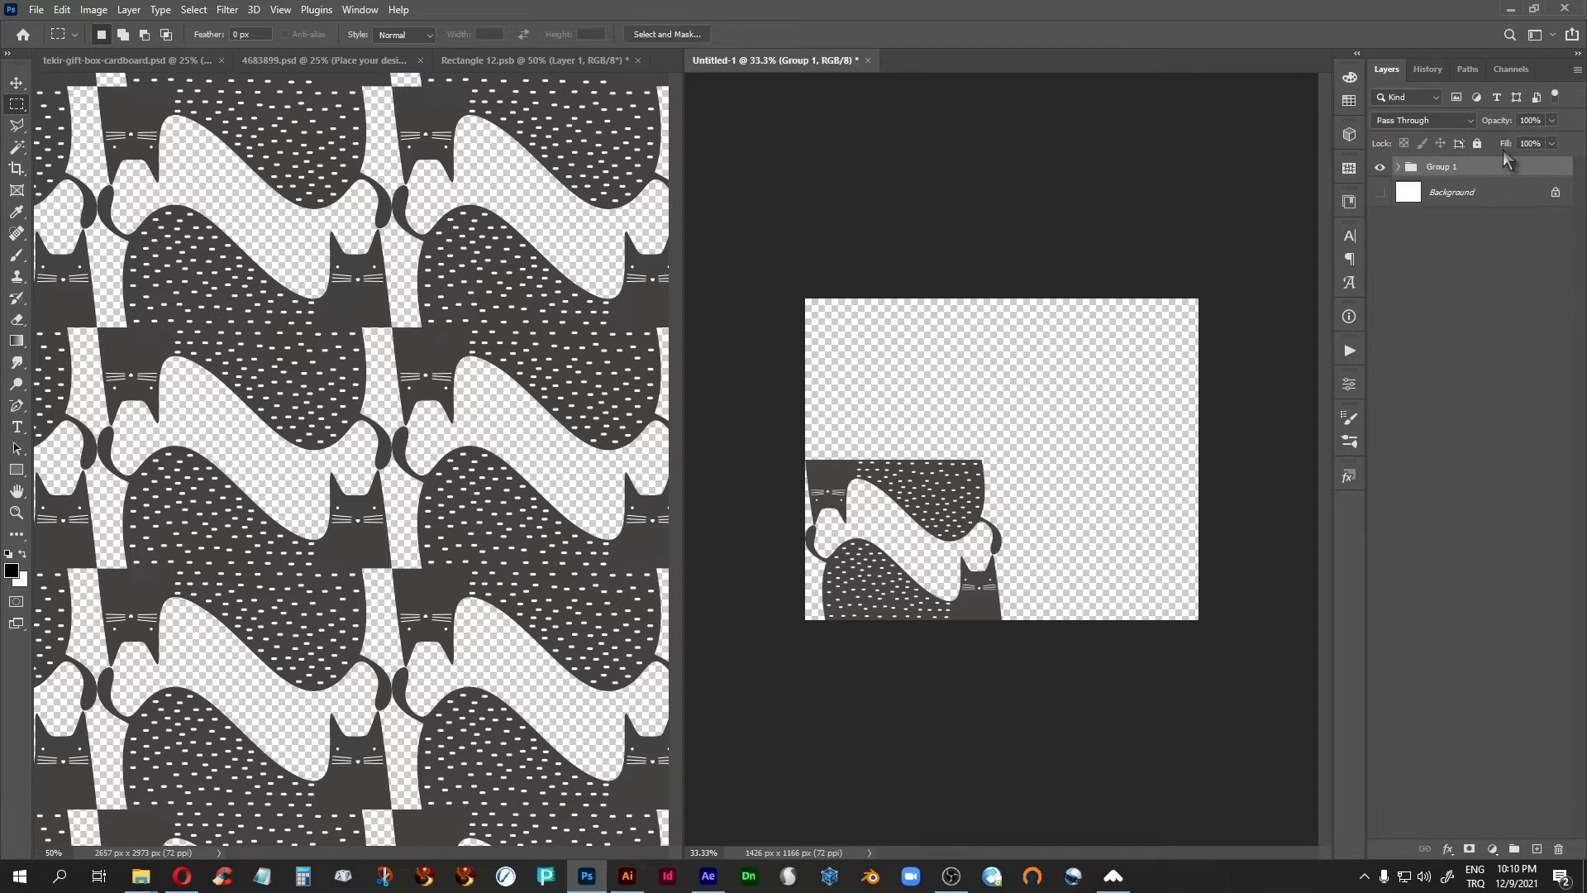
Duplicate the cat group and move the copy directly above the original, up to the canvas's top edge
drag(1512, 165, 1535, 849)
click(17, 82)
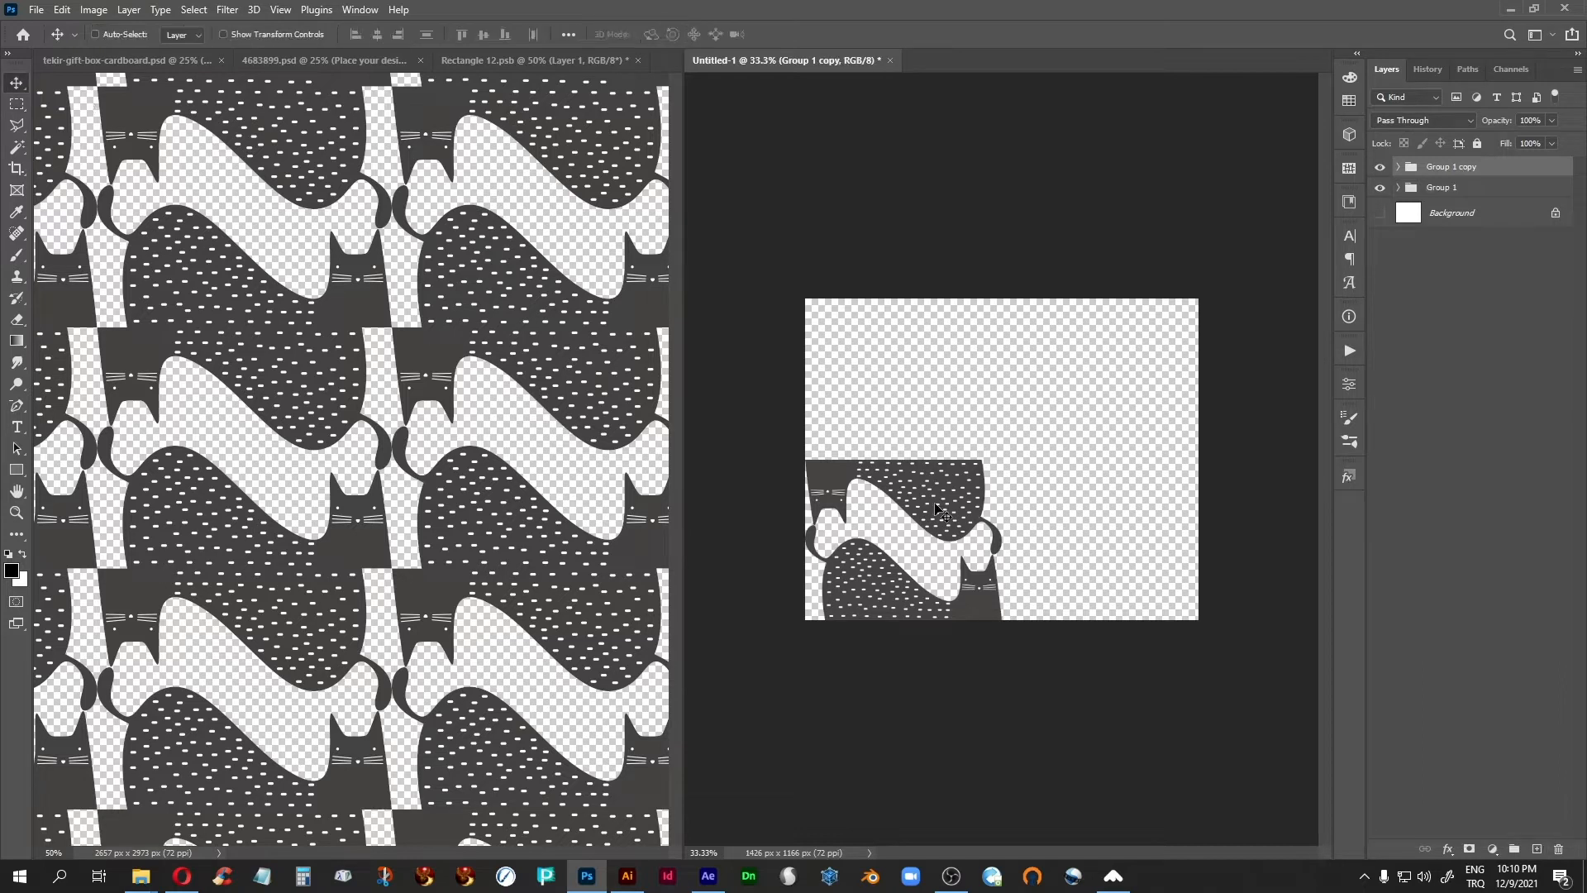
drag(939, 511, 947, 360)
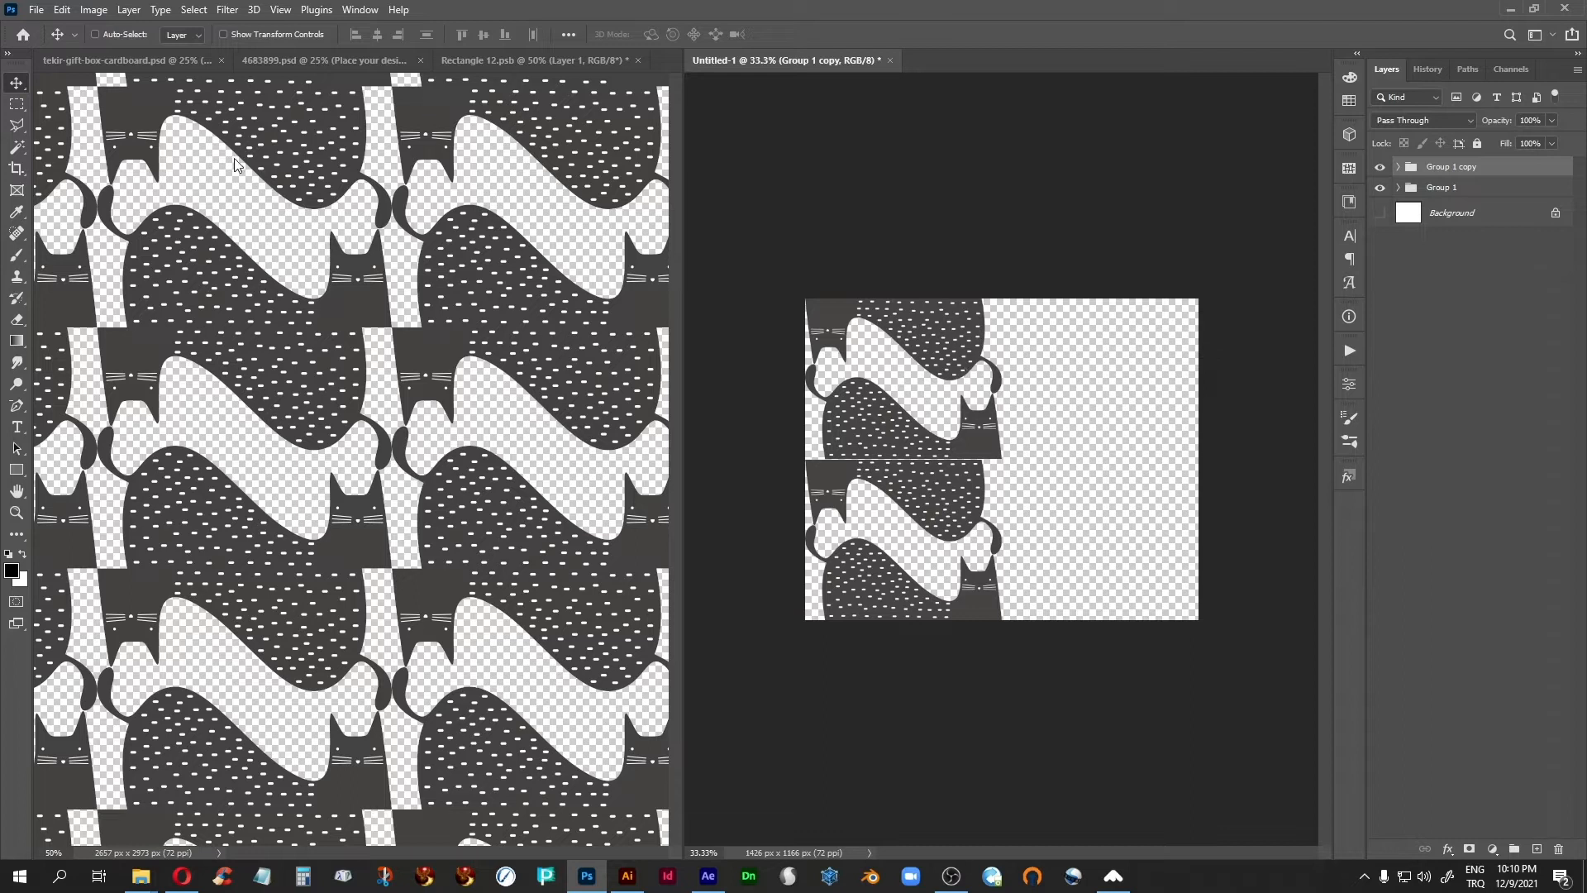
Flip the upper cat group copy vertically so it mirrors the group below
click(62, 10)
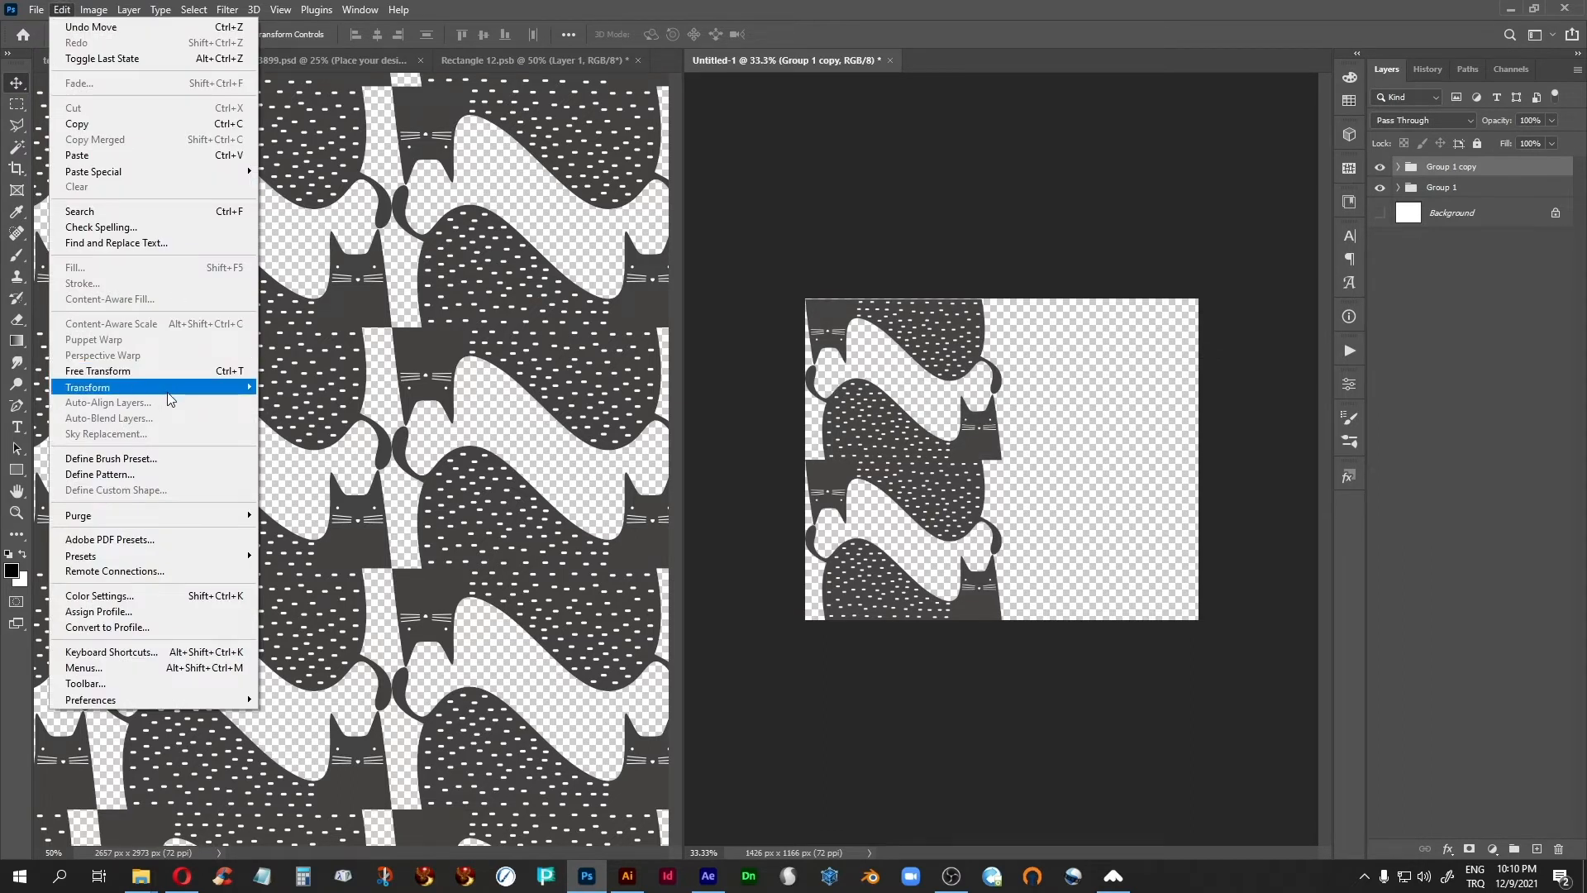
mouse_move(217, 396)
click(323, 642)
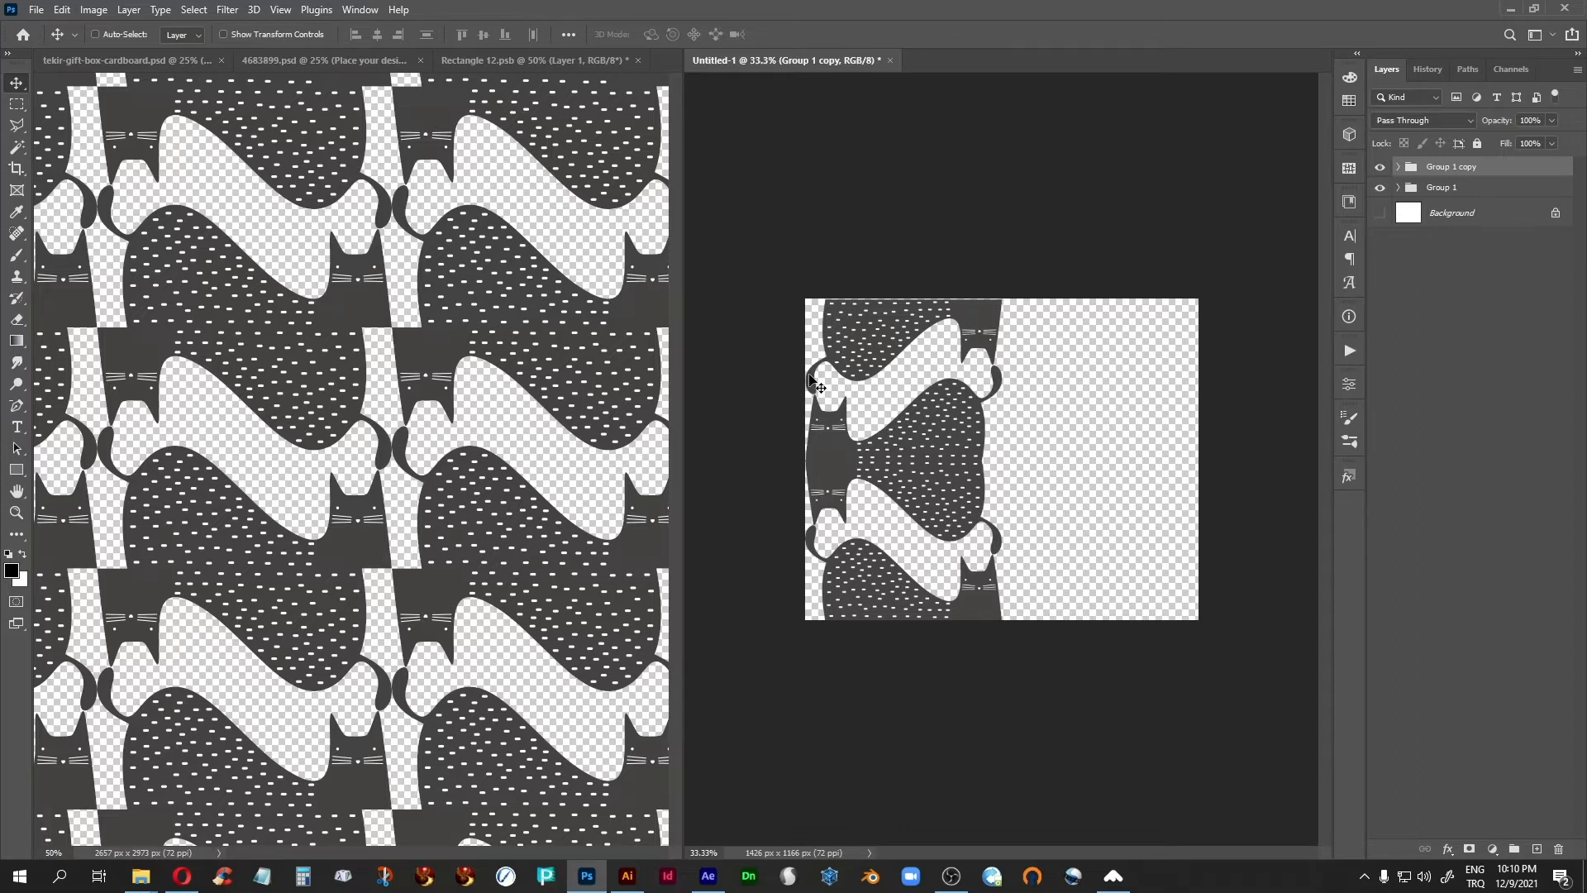
key(ctrl+1)
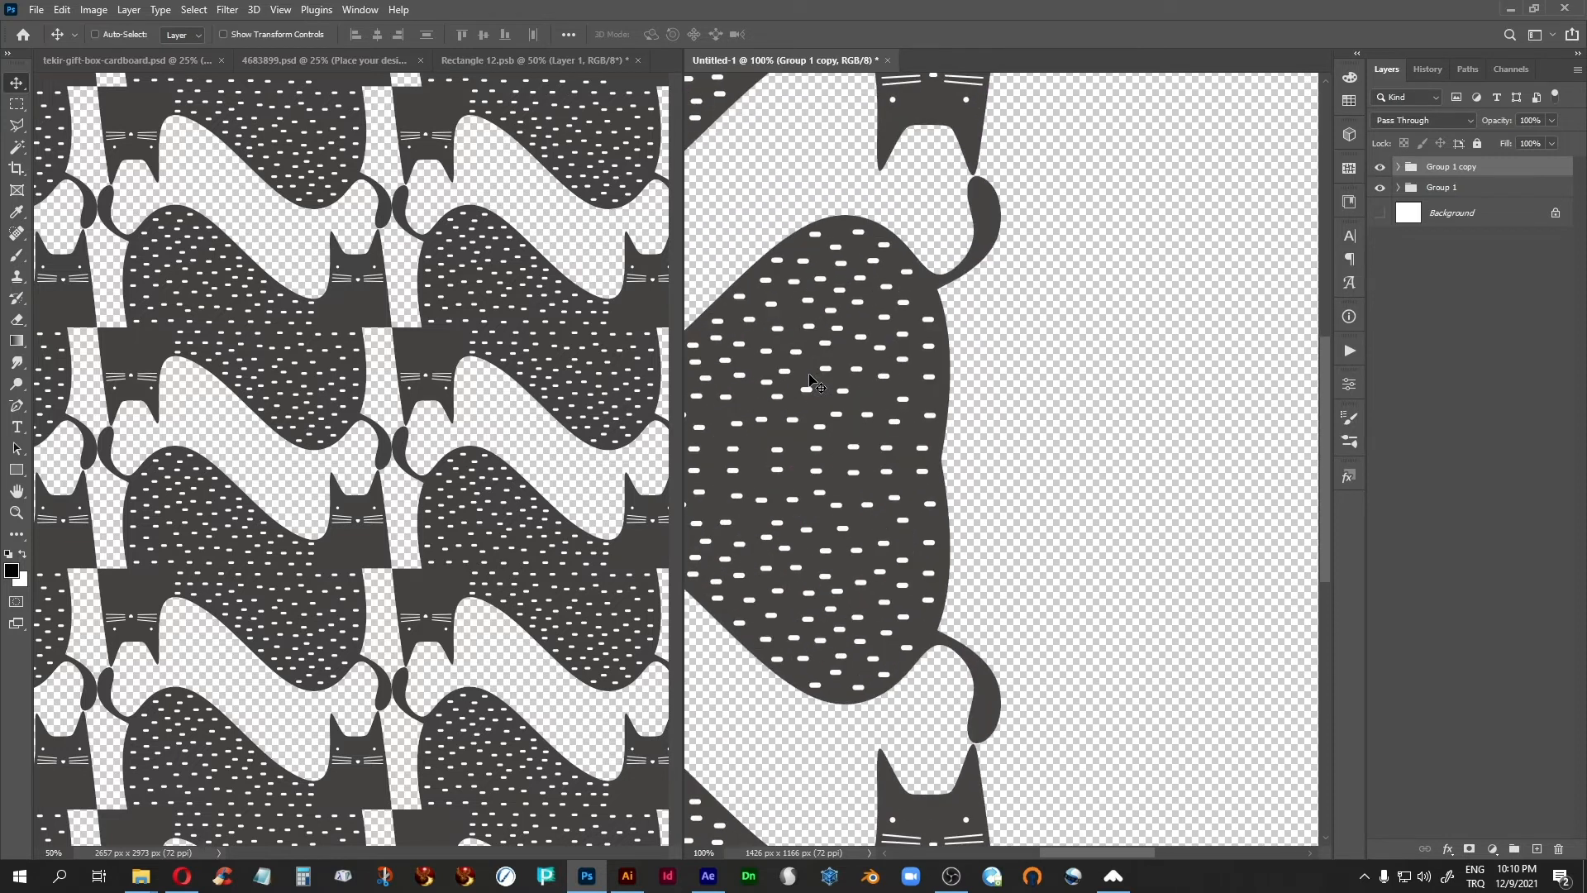
scroll(822, 472, left, 5)
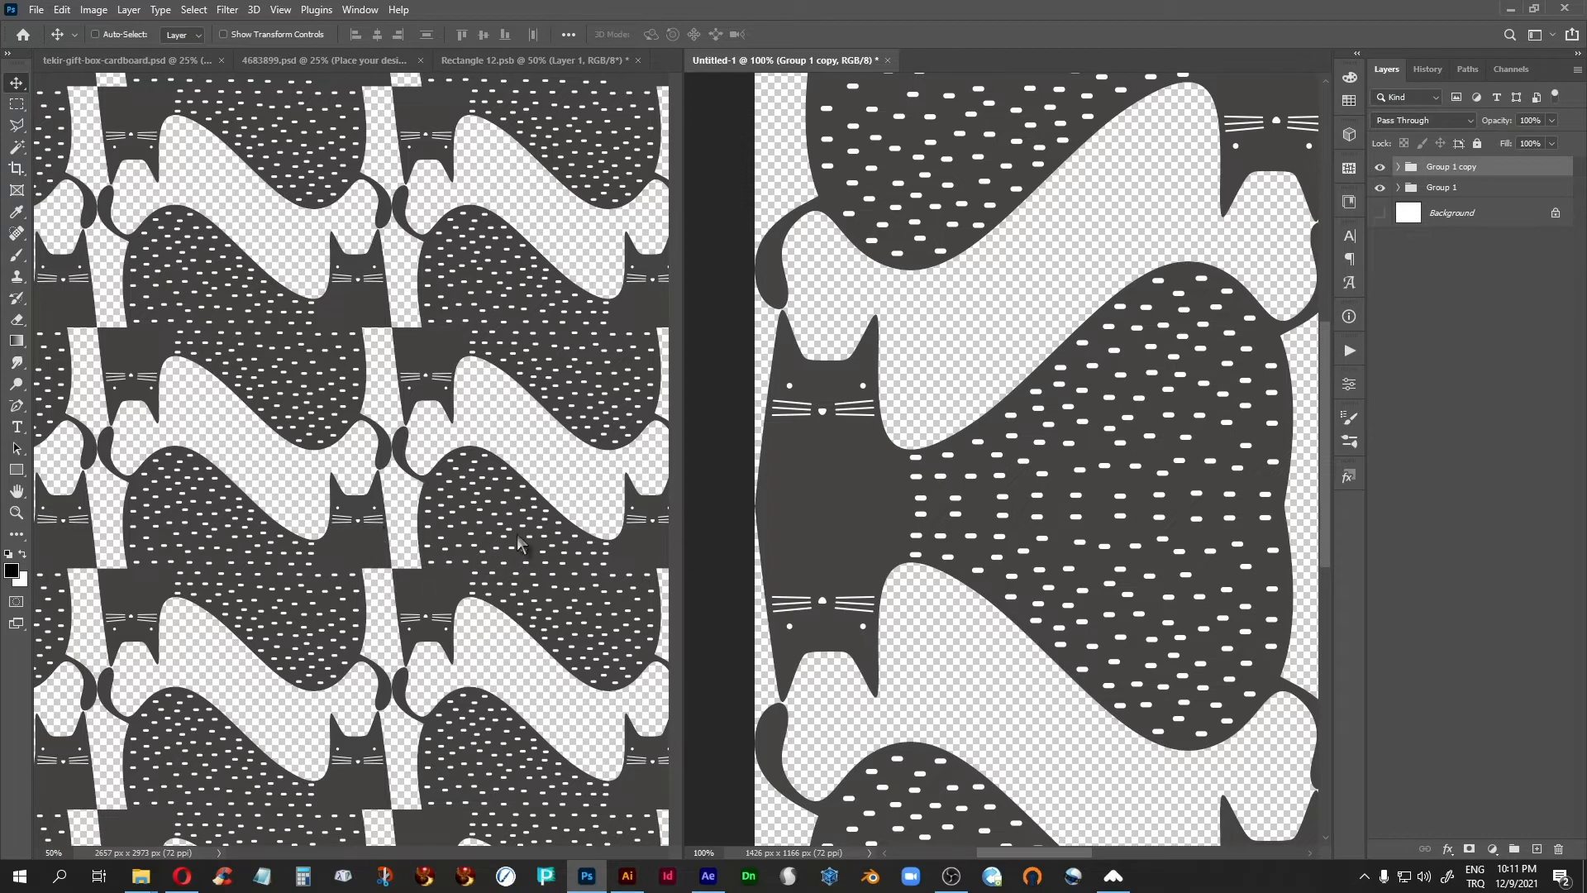
Save Rectangle 12.psb and check the updated two-cat pattern on the gift box in 4683899.psd
click(495, 59)
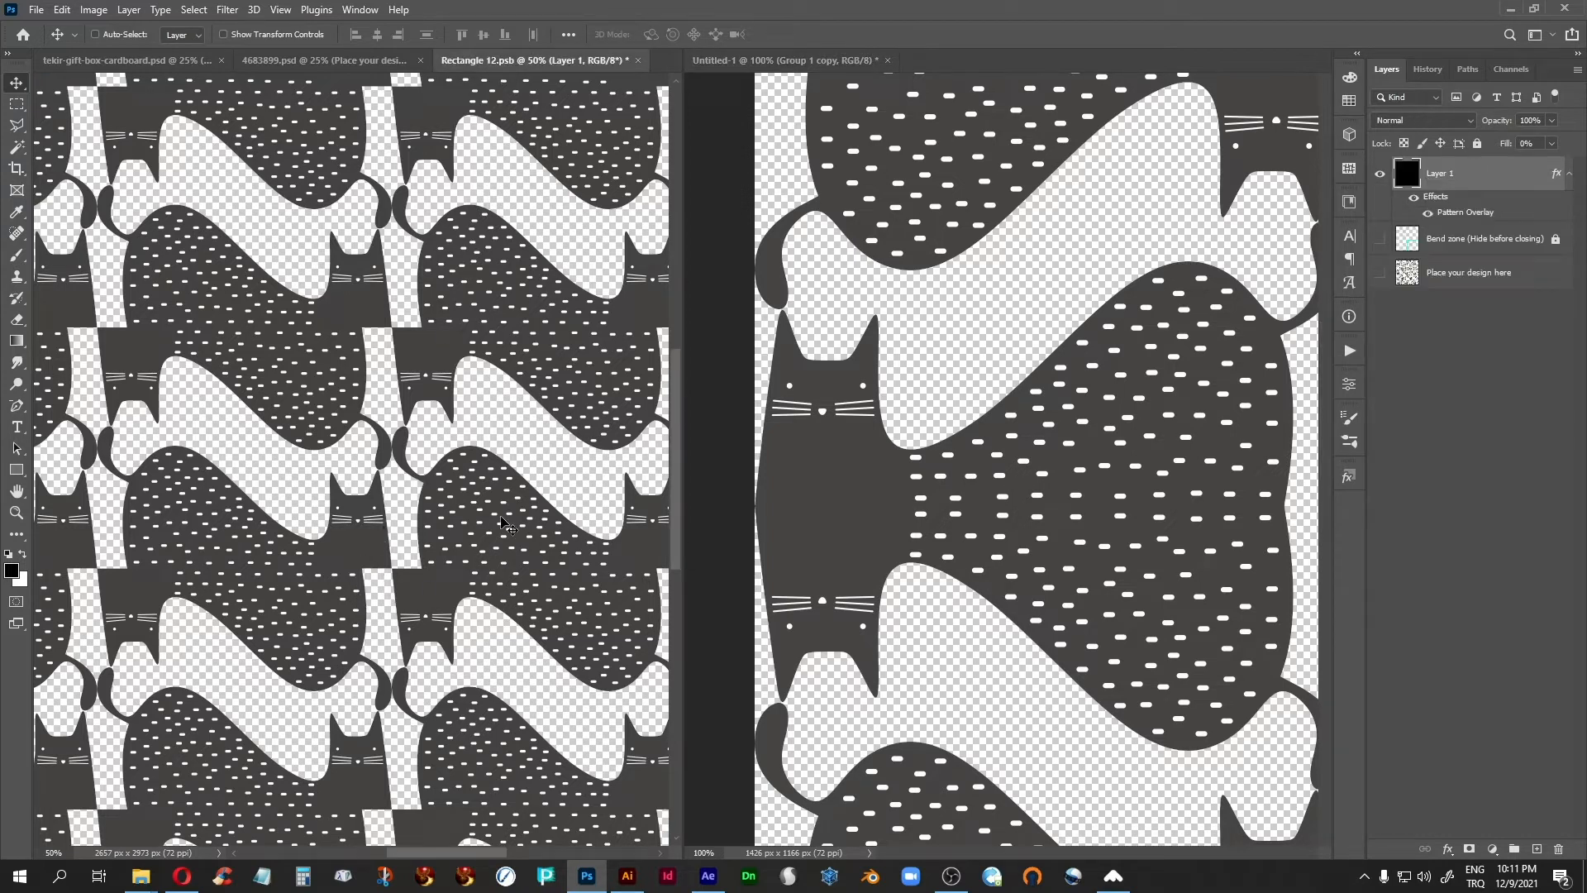
key(ctrl+s)
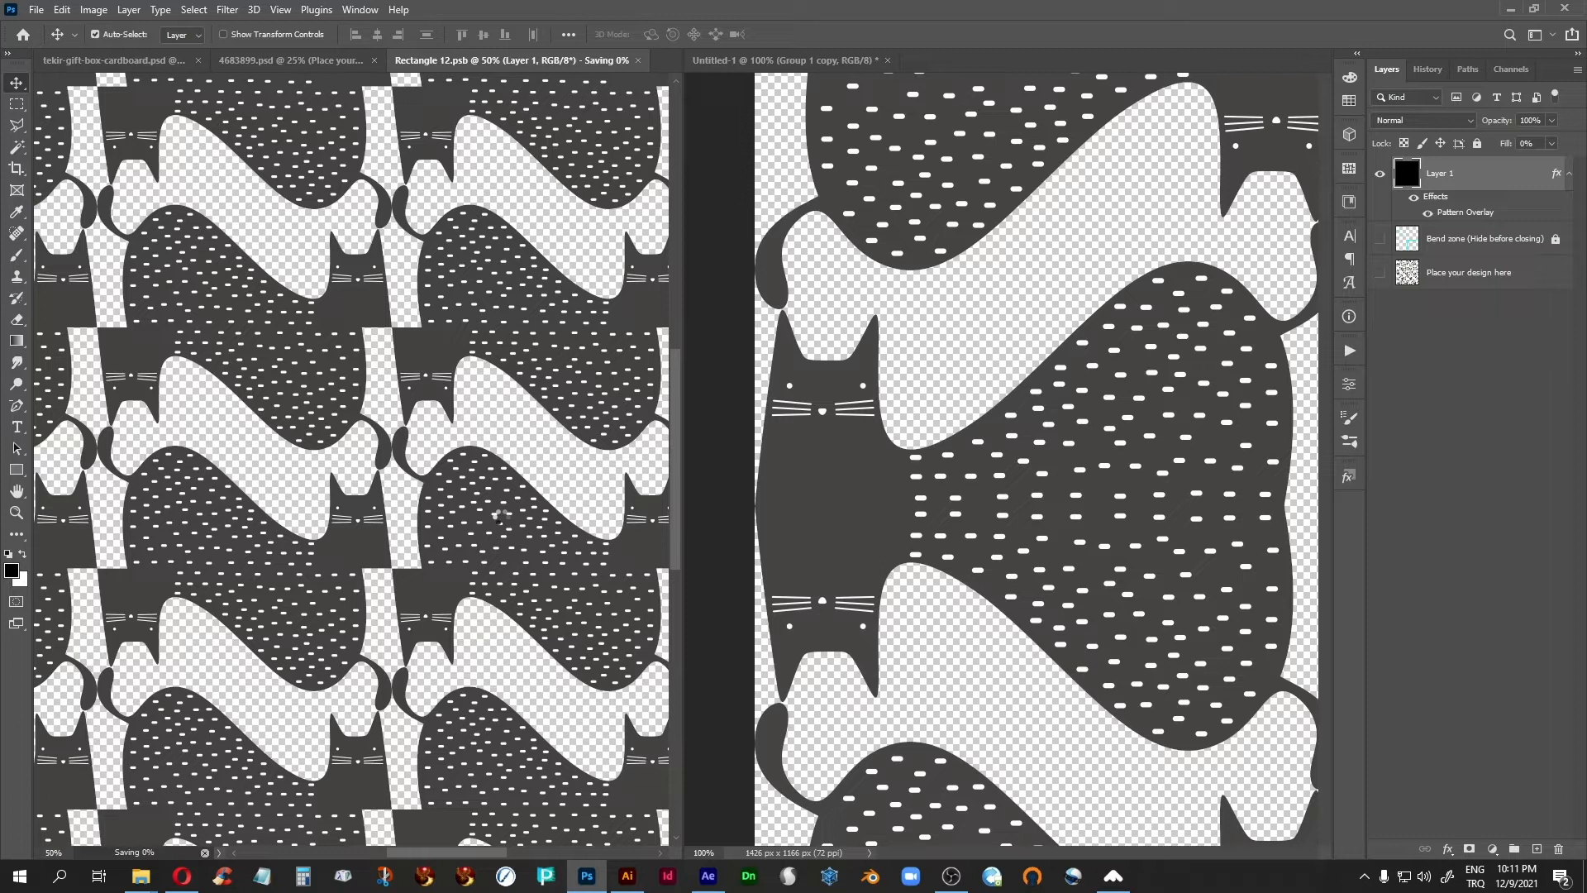
click(281, 61)
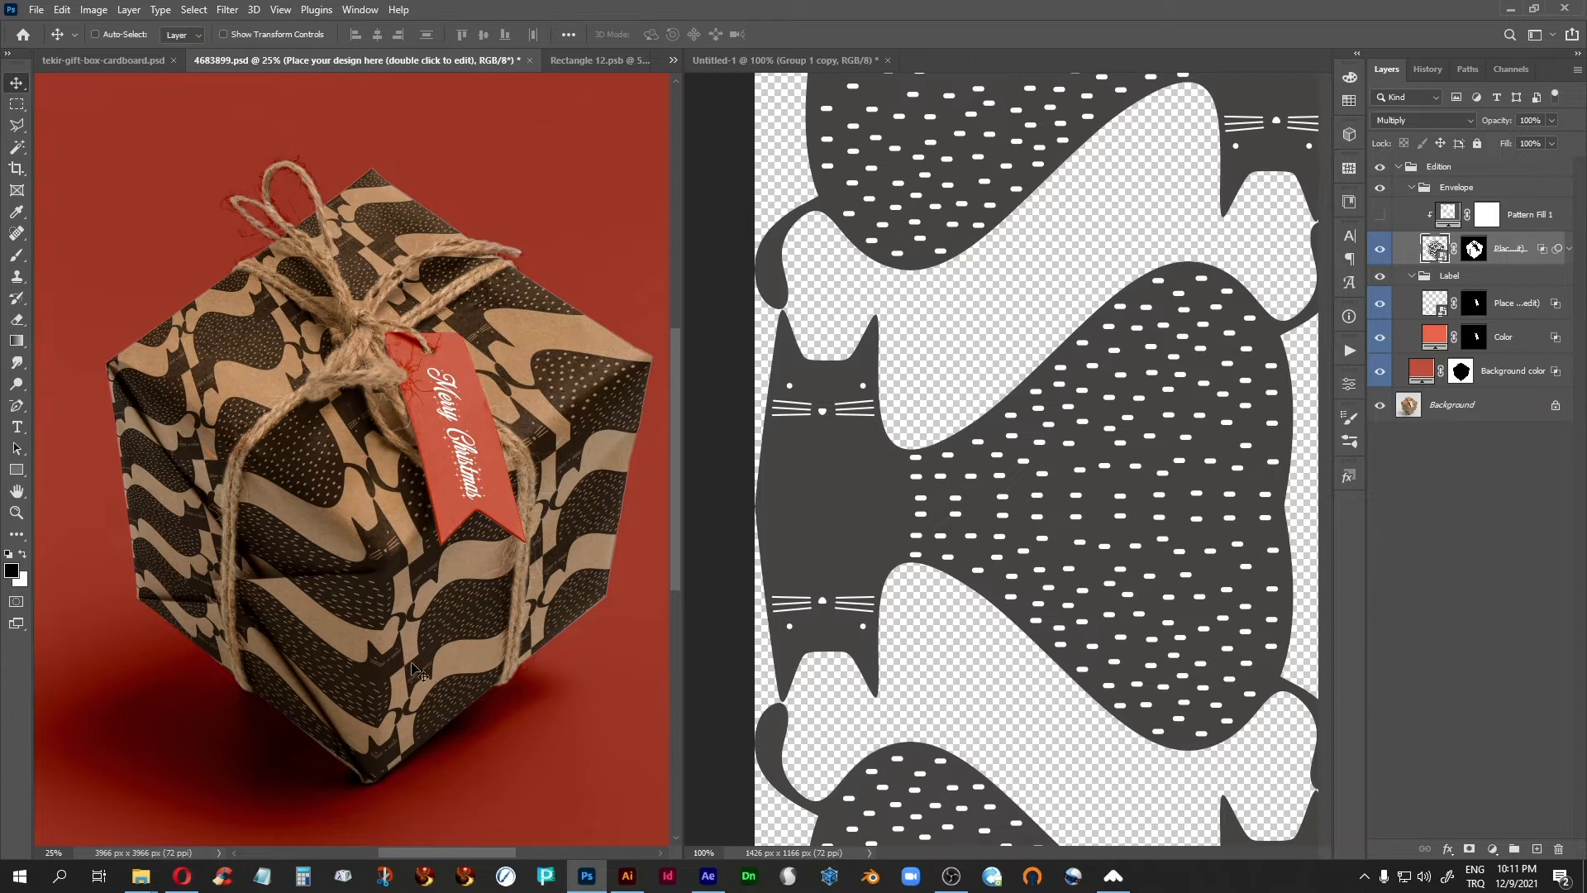
click(601, 61)
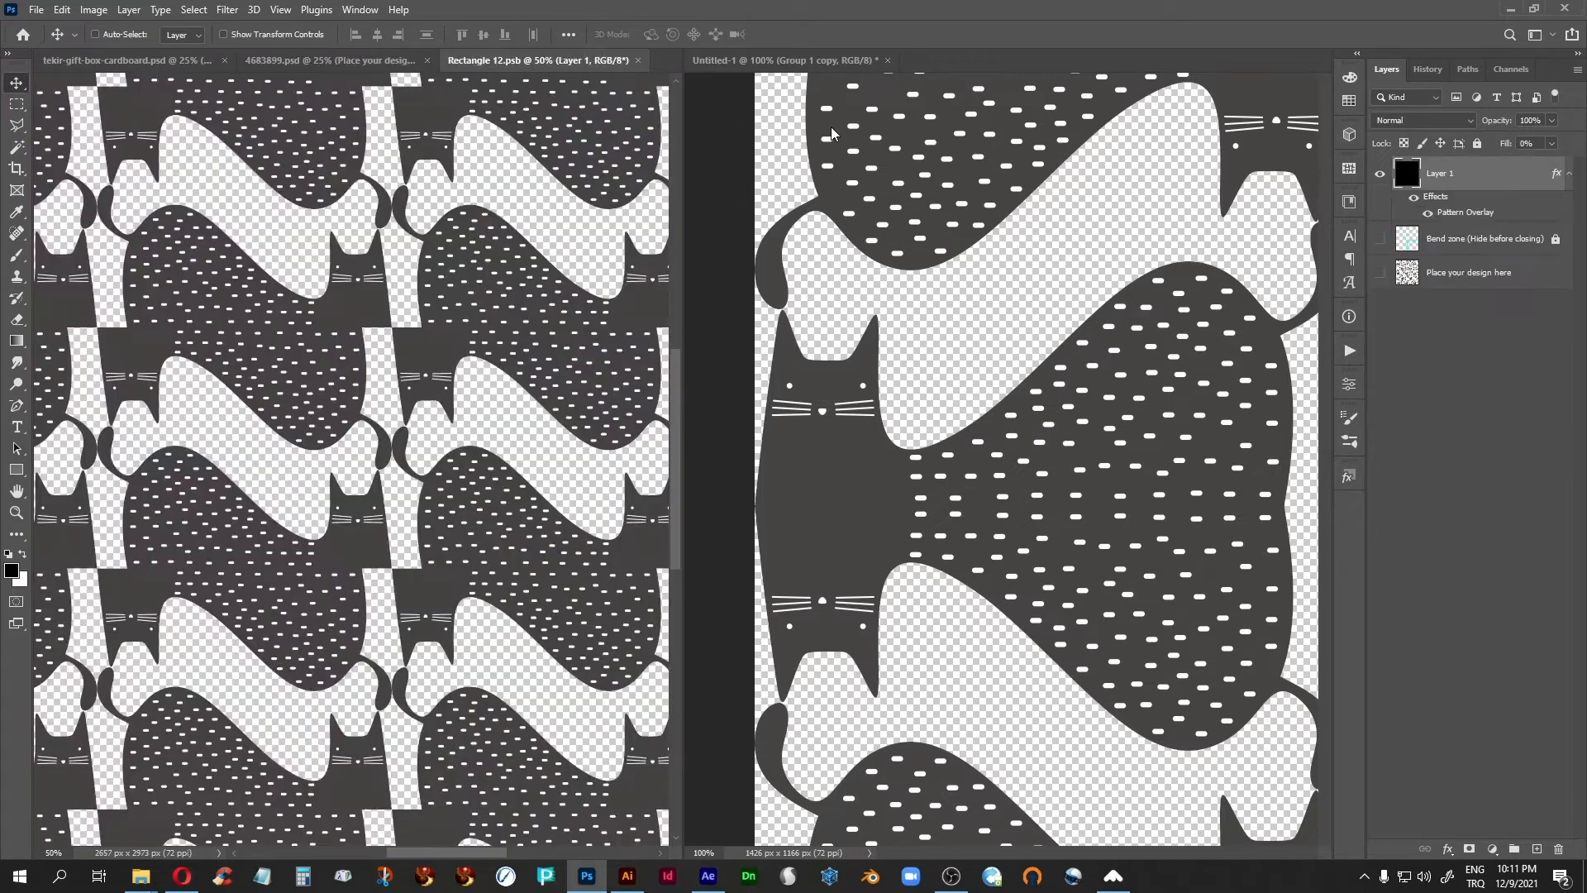
In Untitled-1, combine the original cat group and its flipped copy into one group
click(777, 63)
key(ctrl+minus)
key(ctrl+minus)
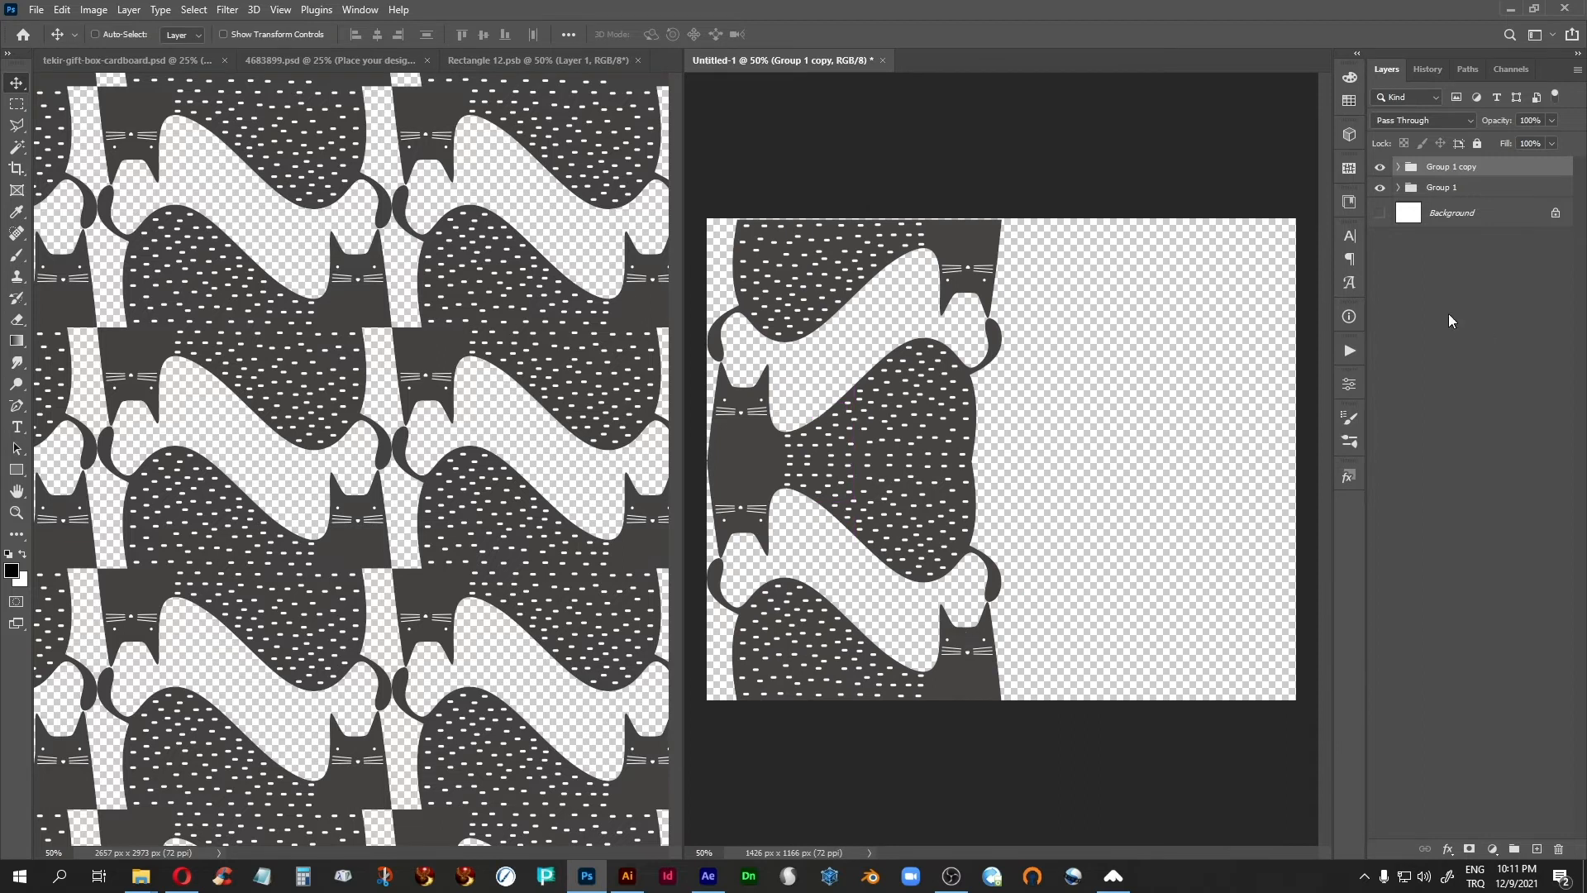
shift+click(1480, 188)
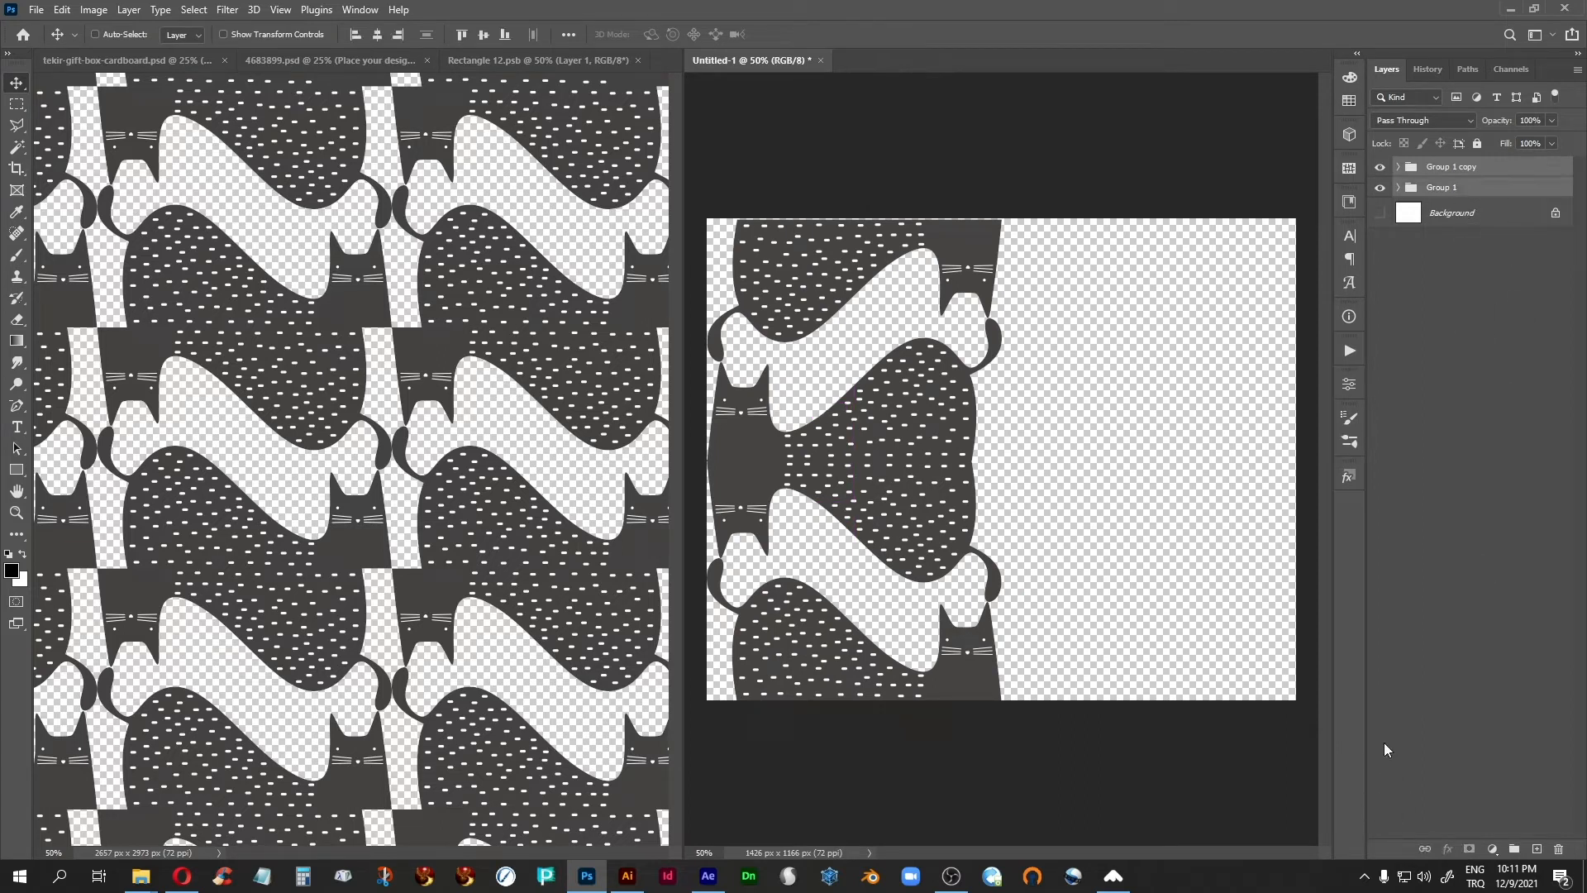
key(ctrl+t)
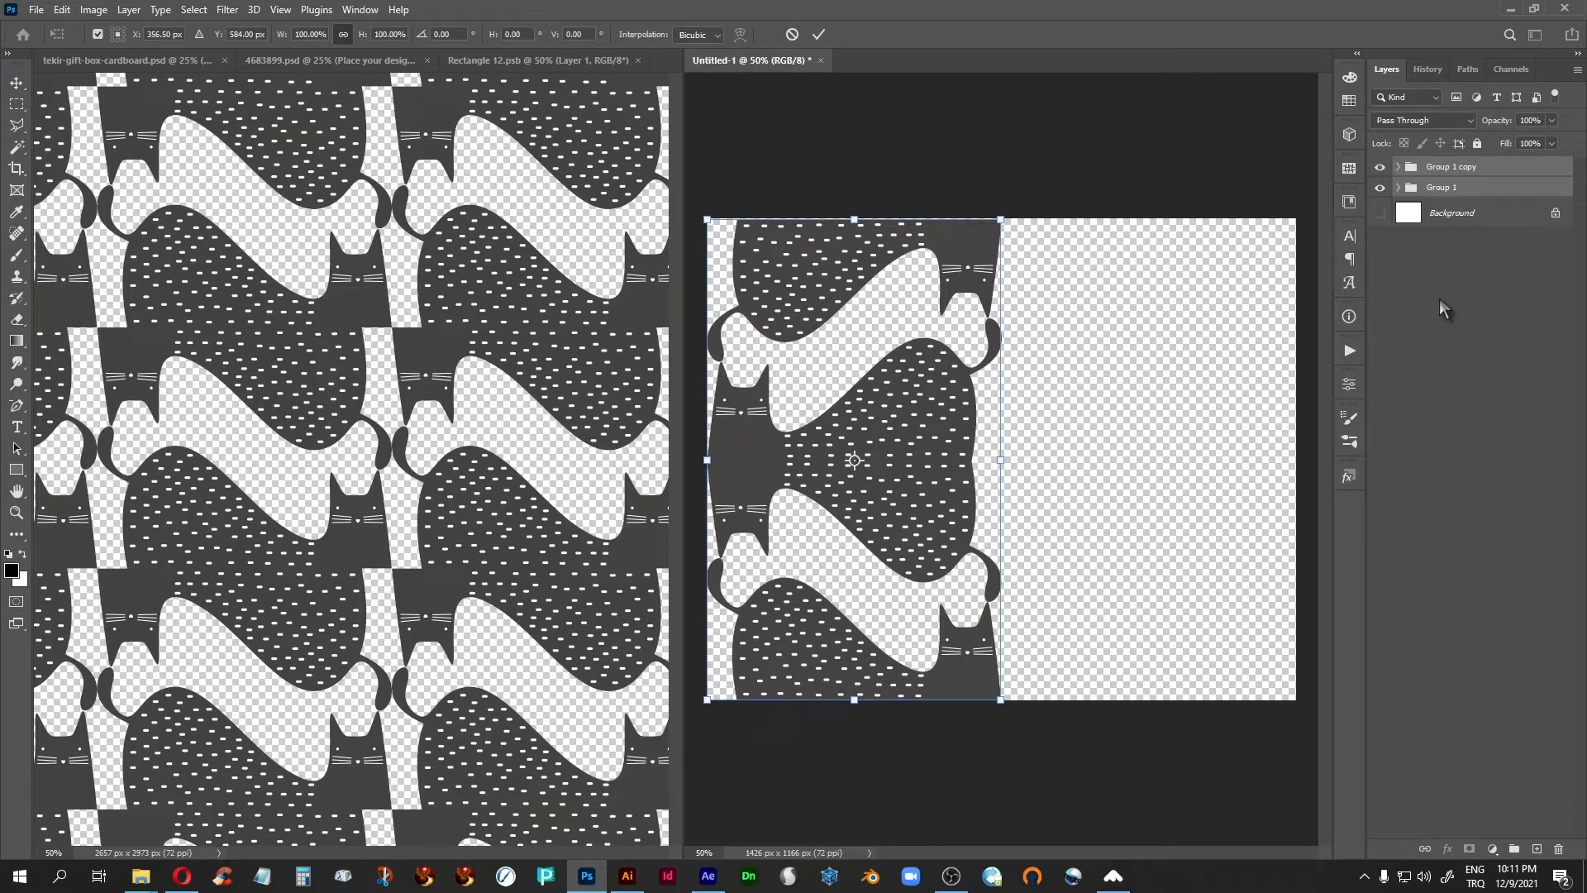
key(Return)
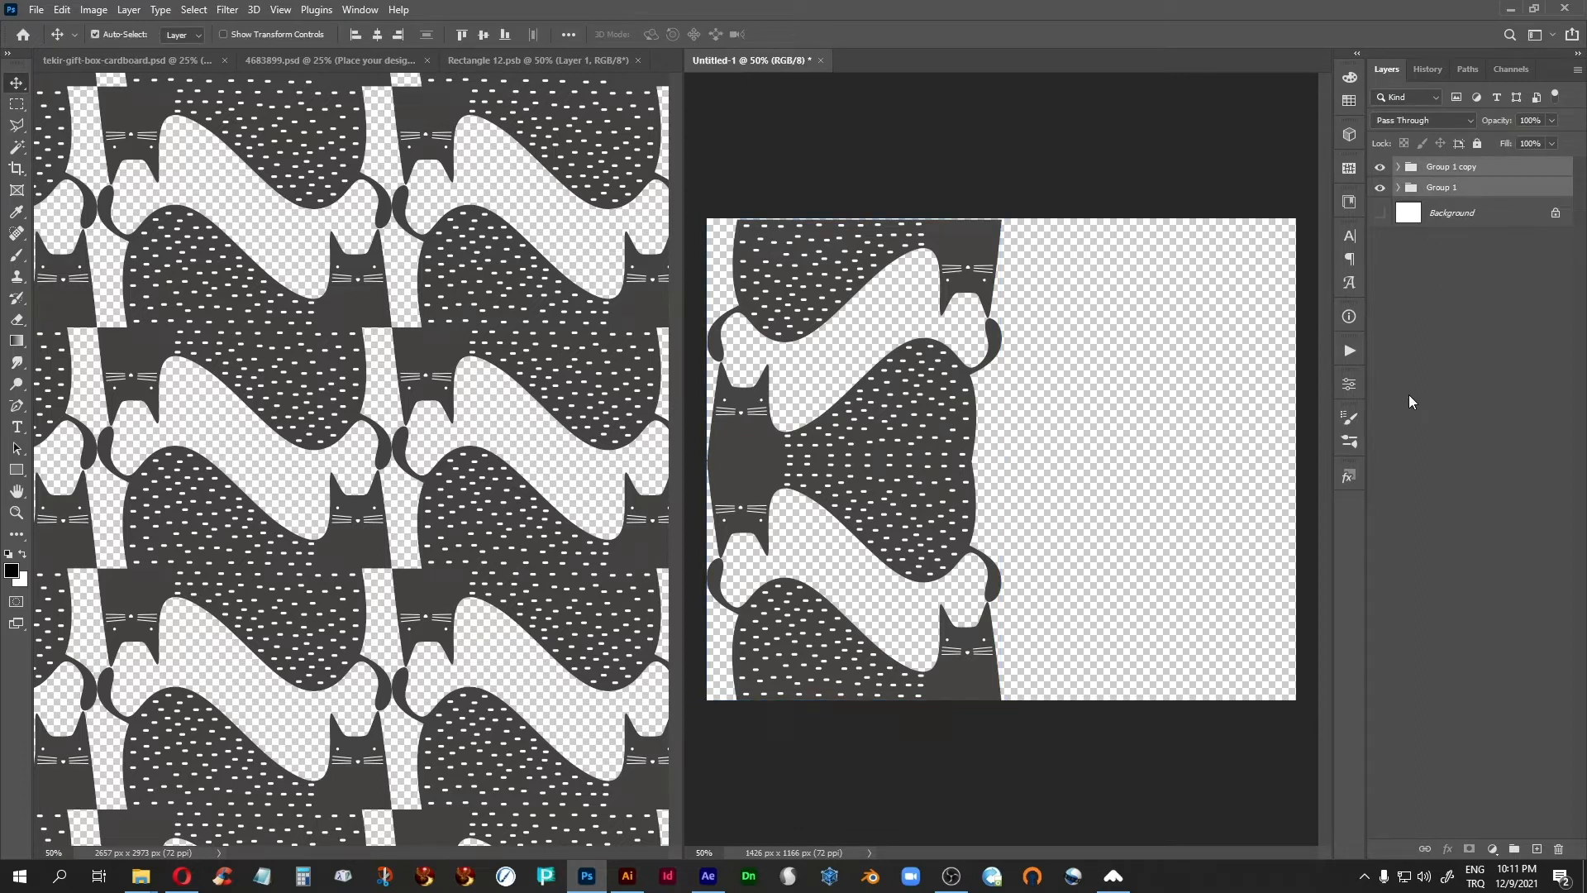
key(ctrl+g)
Duplicate the combined group and move the copy sideways to fill the empty right half of the canvas
drag(1492, 170, 1537, 849)
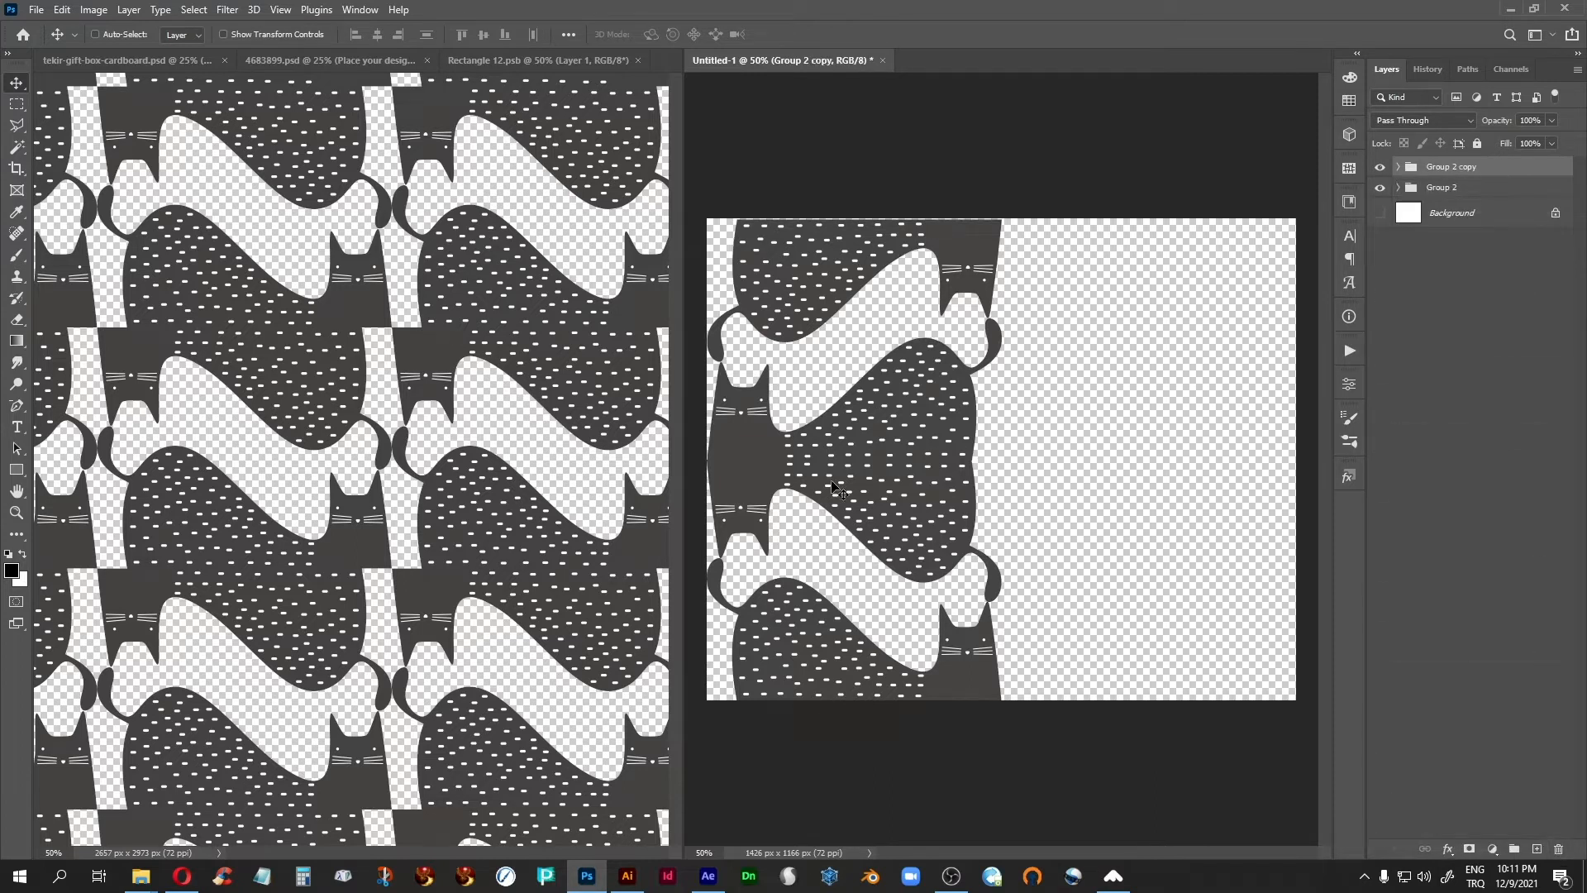
drag(793, 501, 1089, 500)
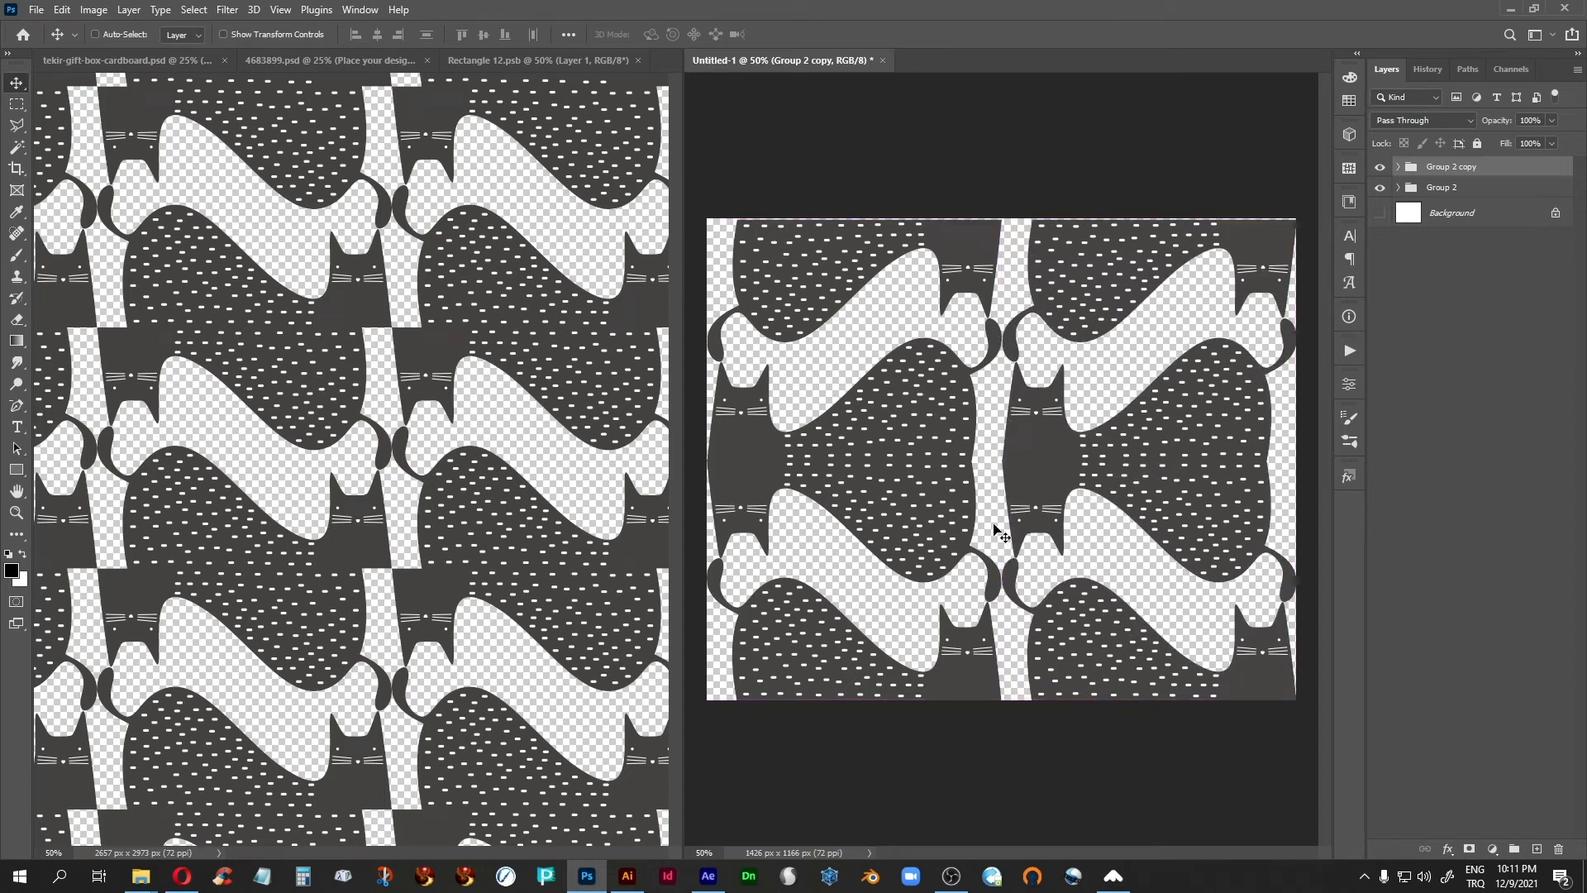
Select both combined groups and nudge them up to close the thin gap along the canvas's top edge
click(16, 104)
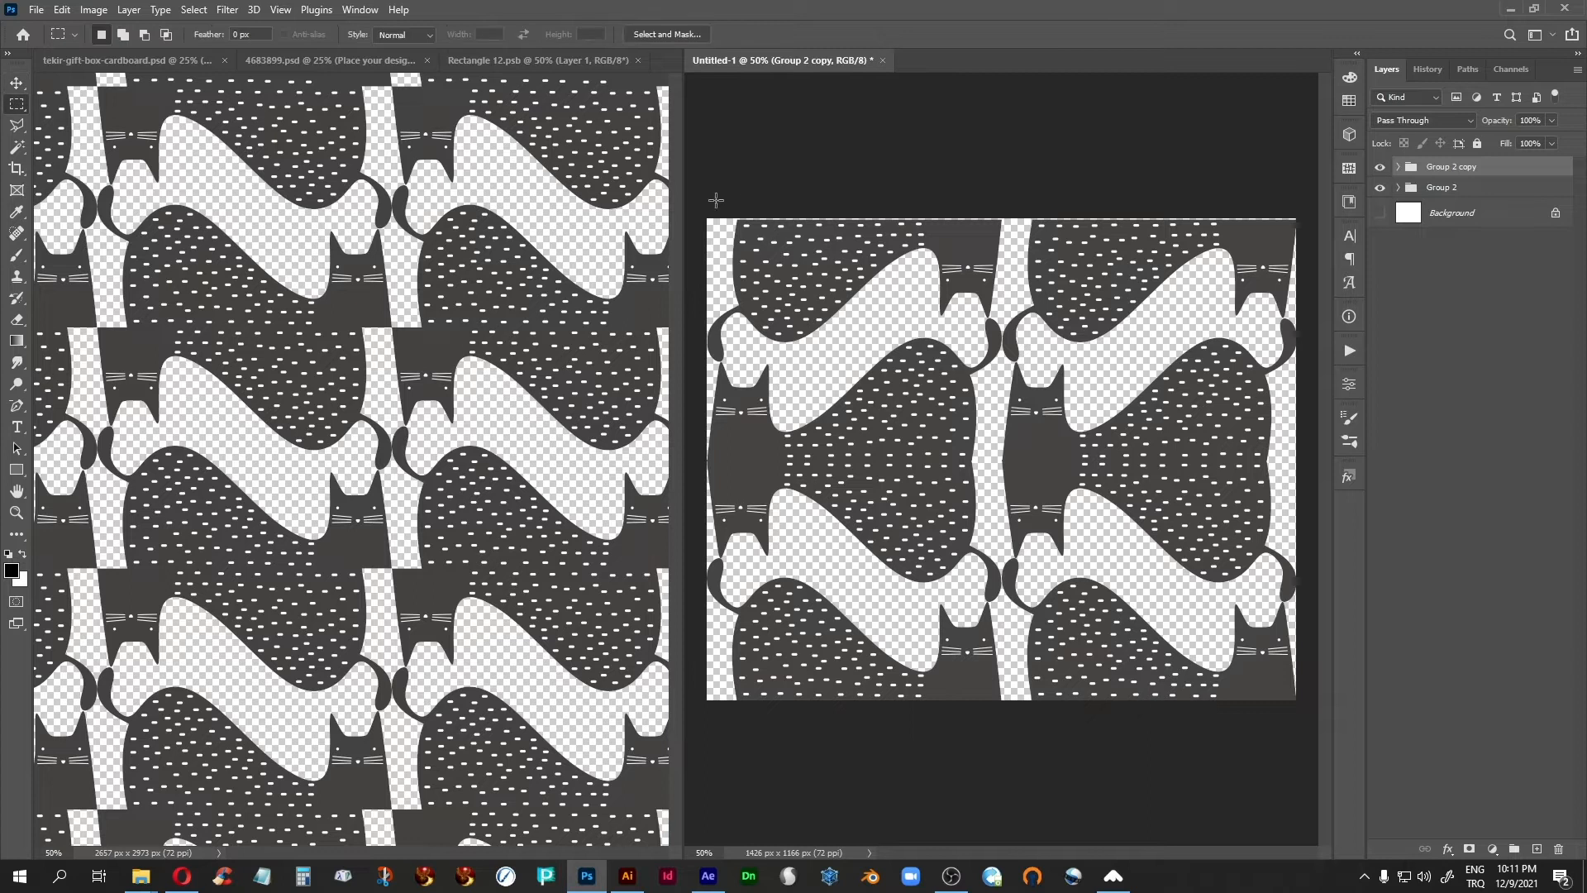
shift+click(1462, 187)
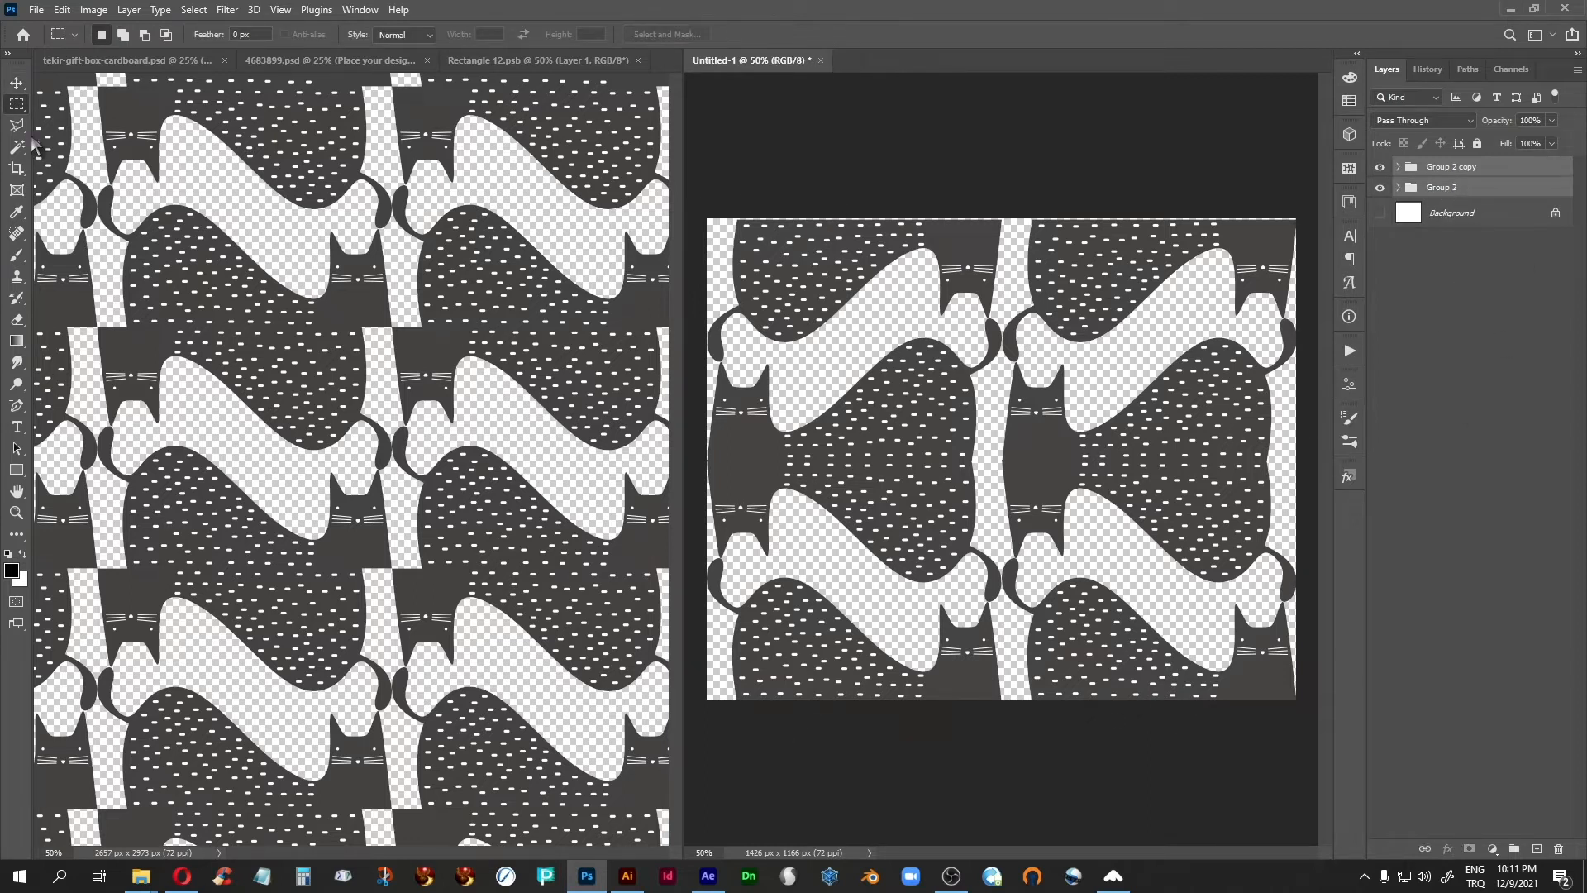
click(16, 83)
key(Up)
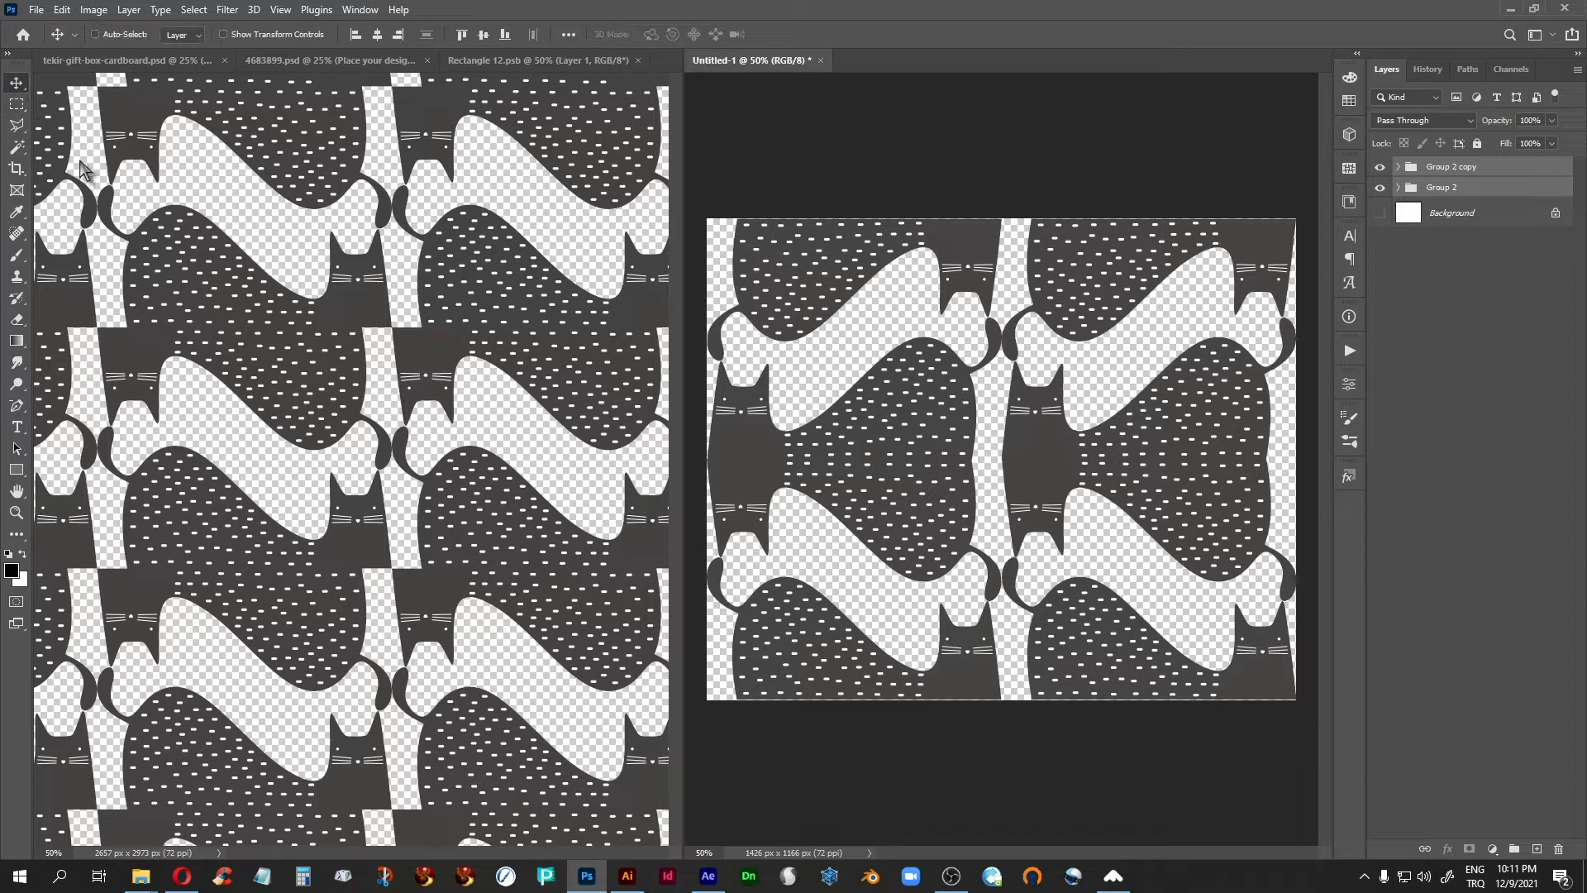
Select the whole canvas with a rectangular marquee and define it as the pattern cat-3
click(16, 103)
drag(688, 189, 1443, 849)
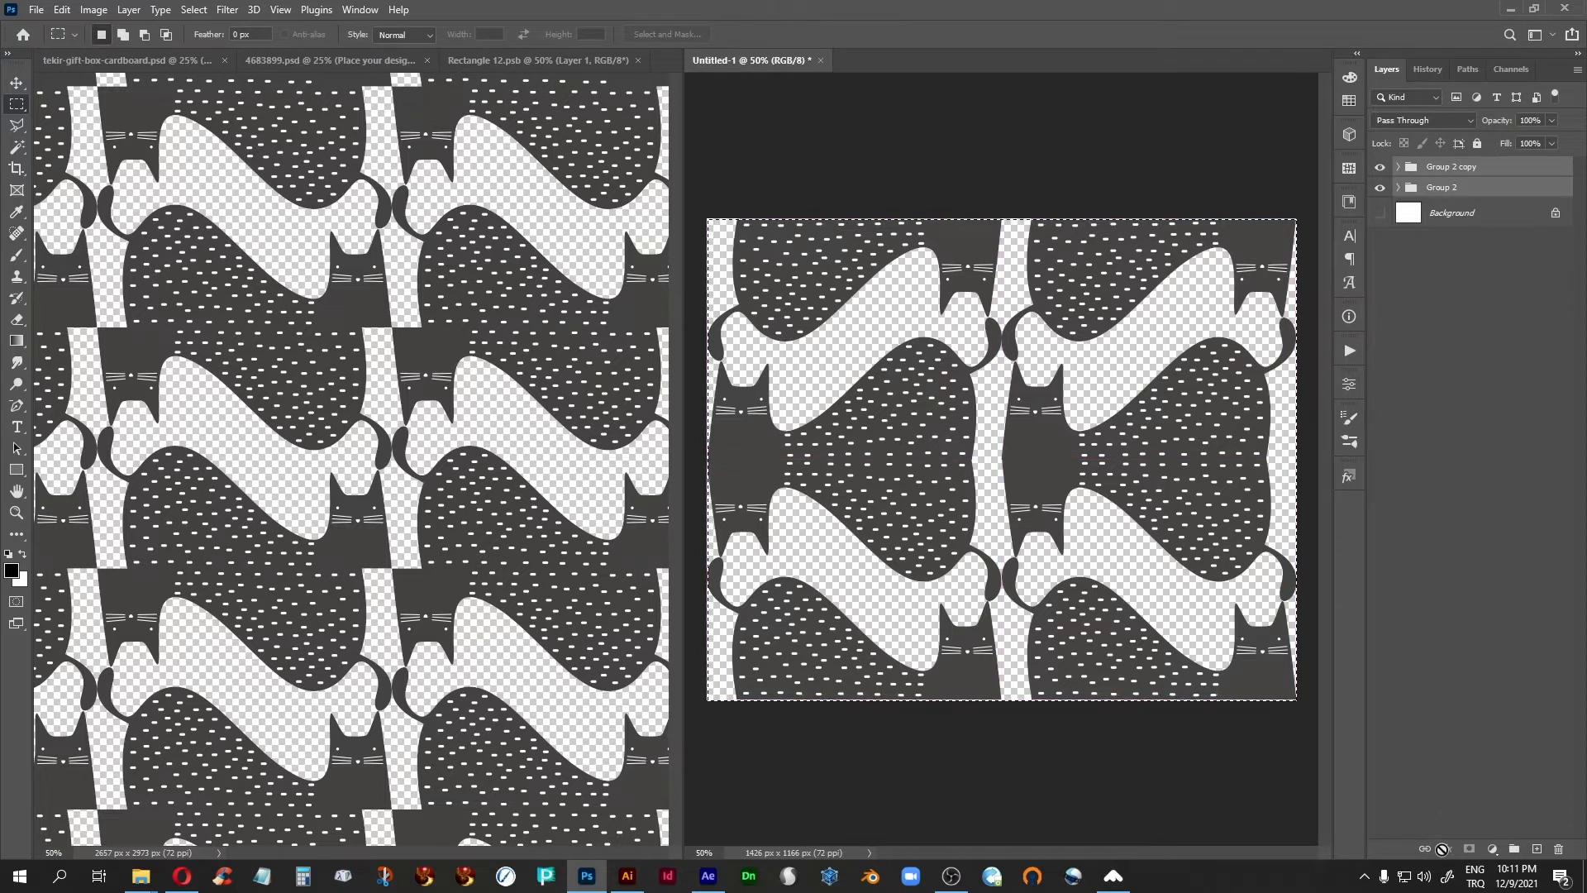
click(62, 10)
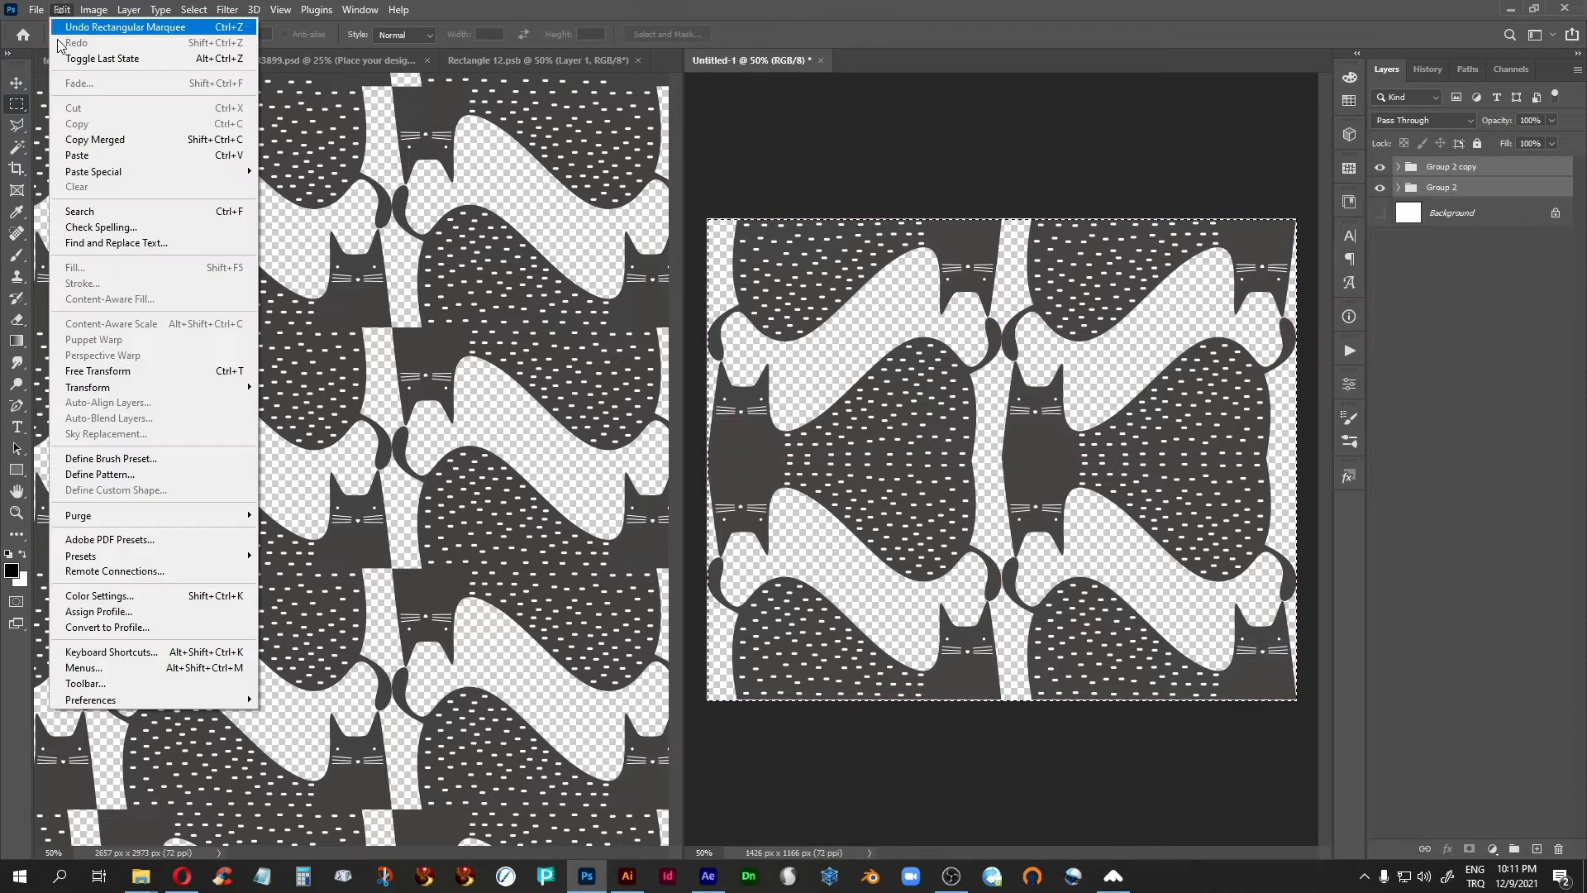
click(92, 474)
text(cat-3)
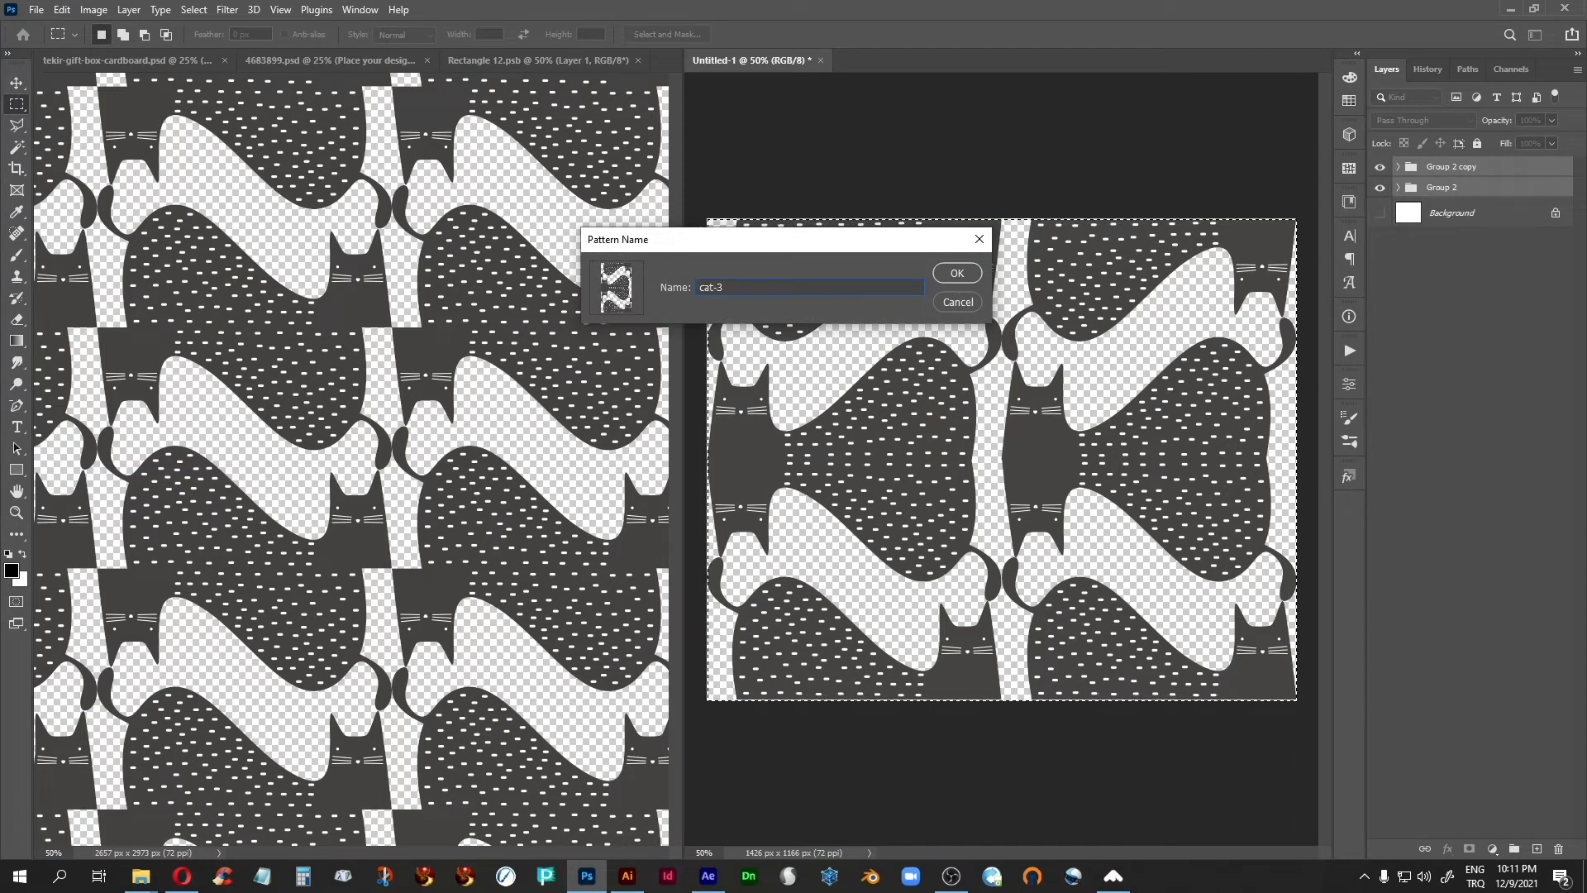
key(Return)
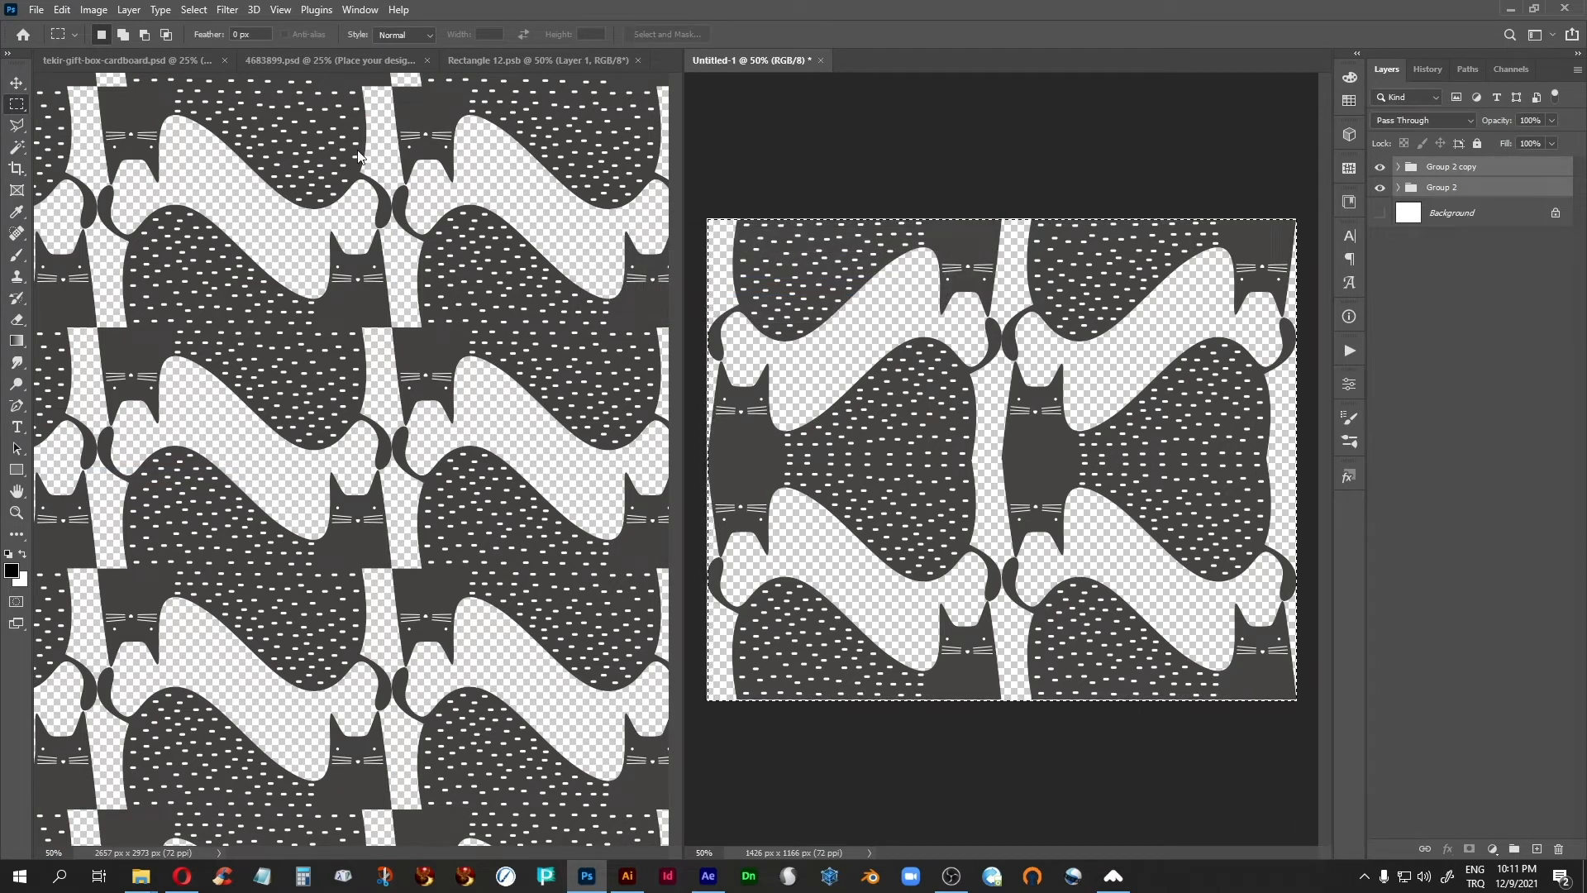
Change Layer 1's Pattern Overlay in Rectangle 12.psb to cat-3 and save it to update the gift box mockup
click(484, 65)
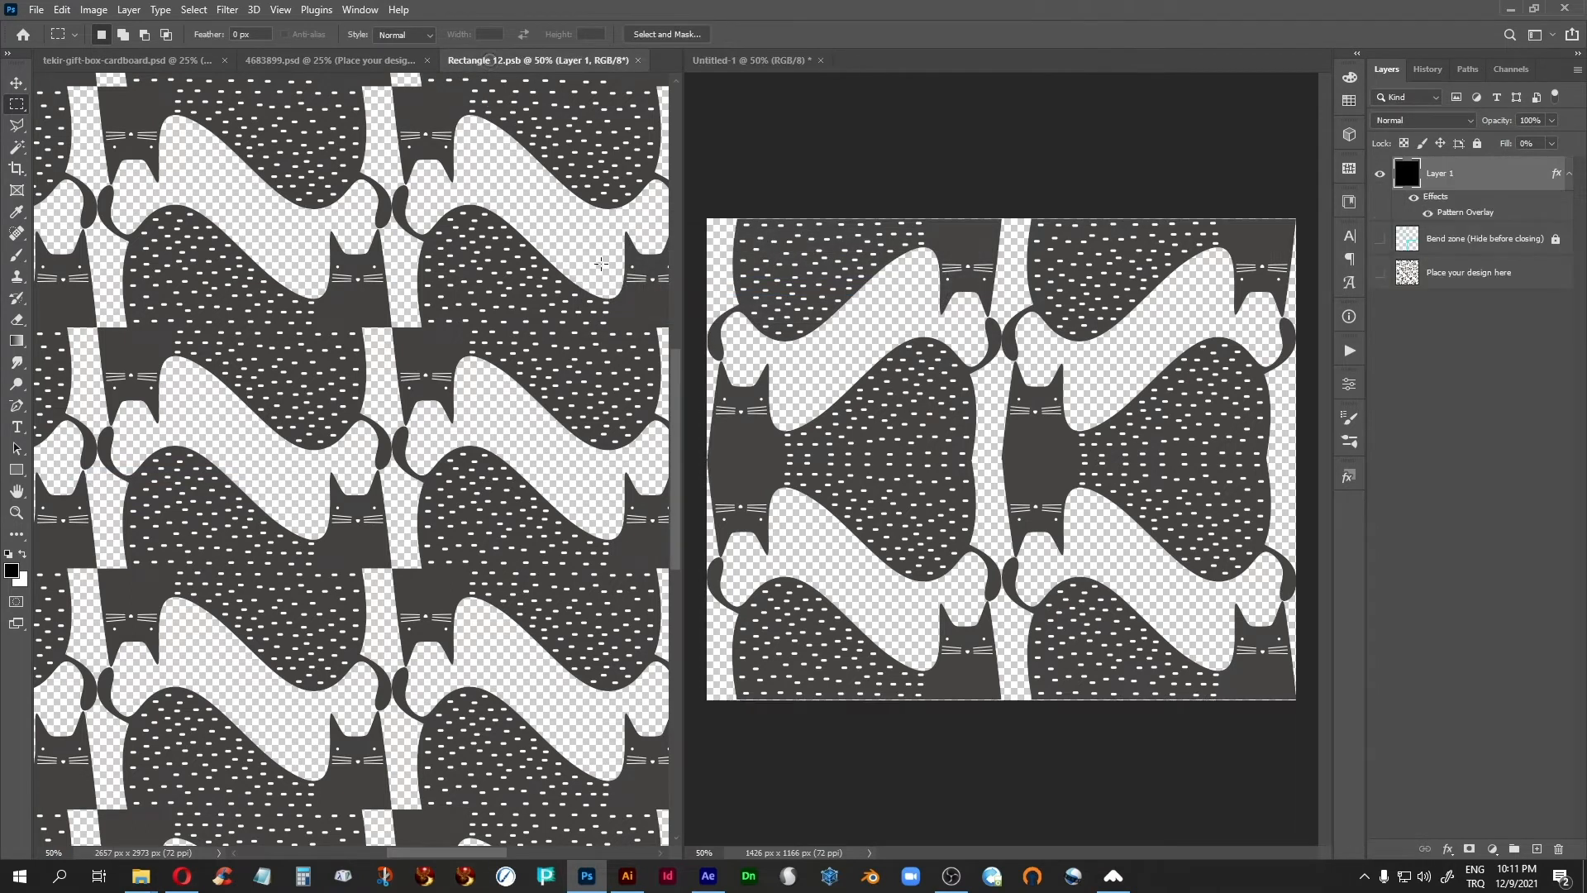
double_click(1445, 221)
click(1025, 387)
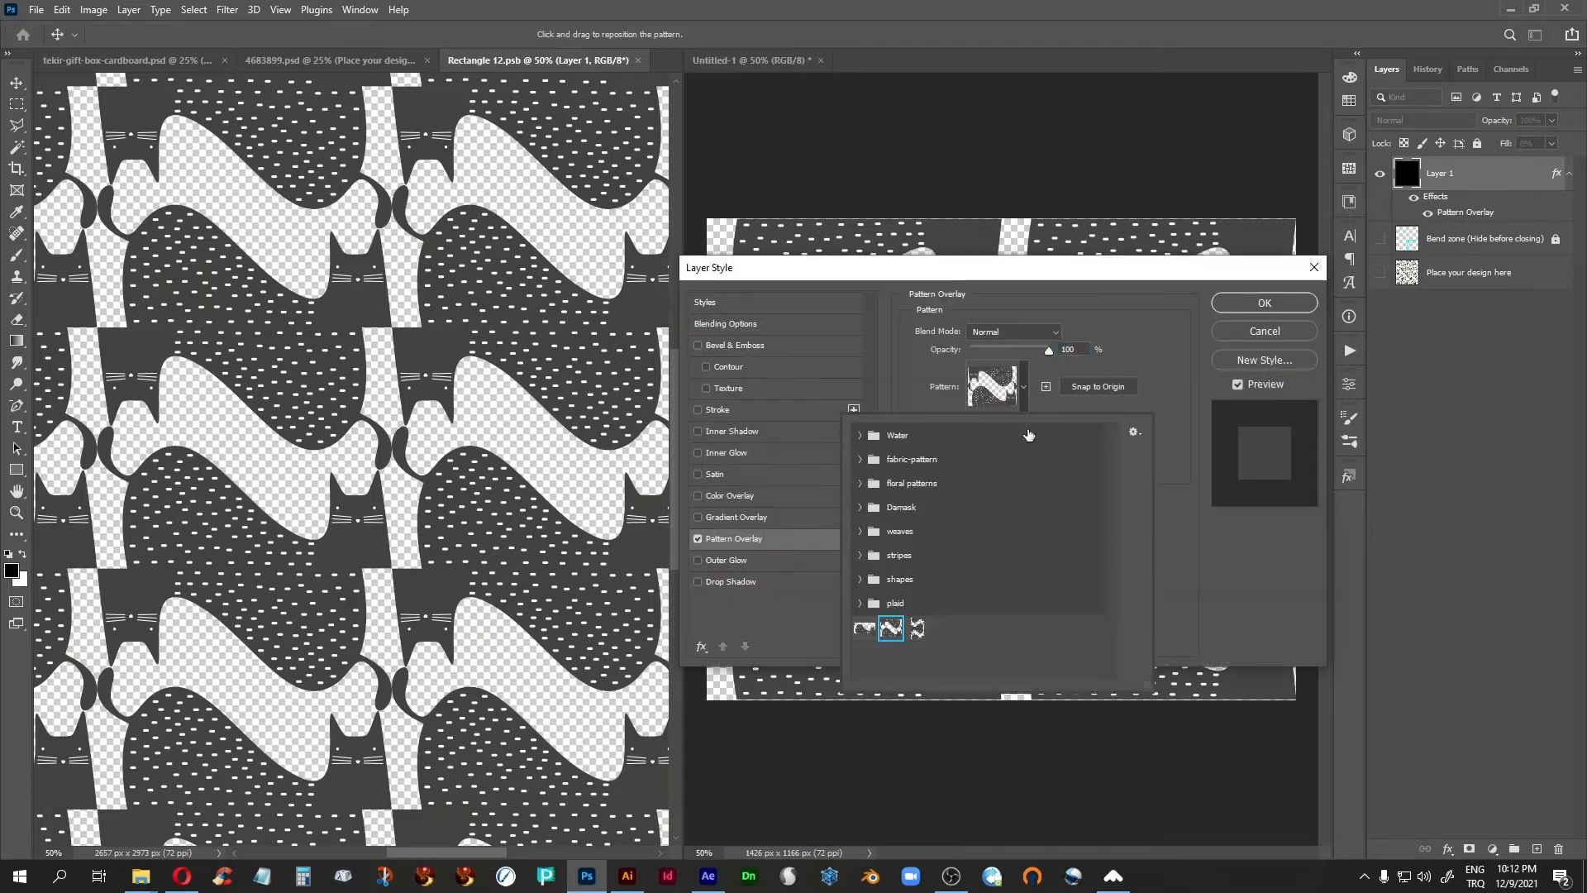
click(917, 629)
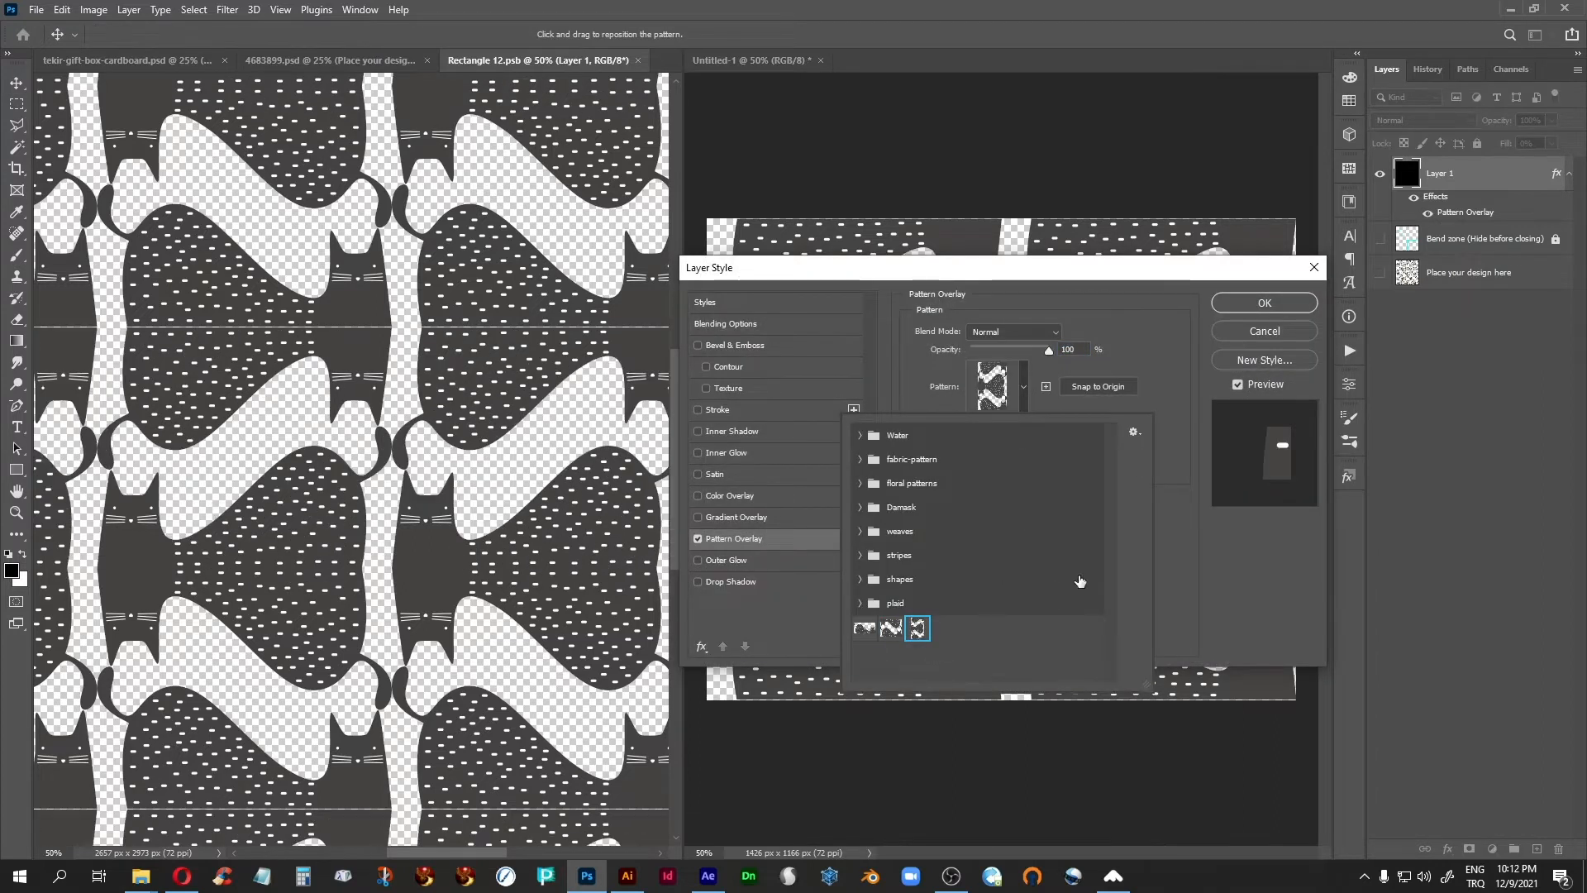
click(1188, 345)
click(1243, 301)
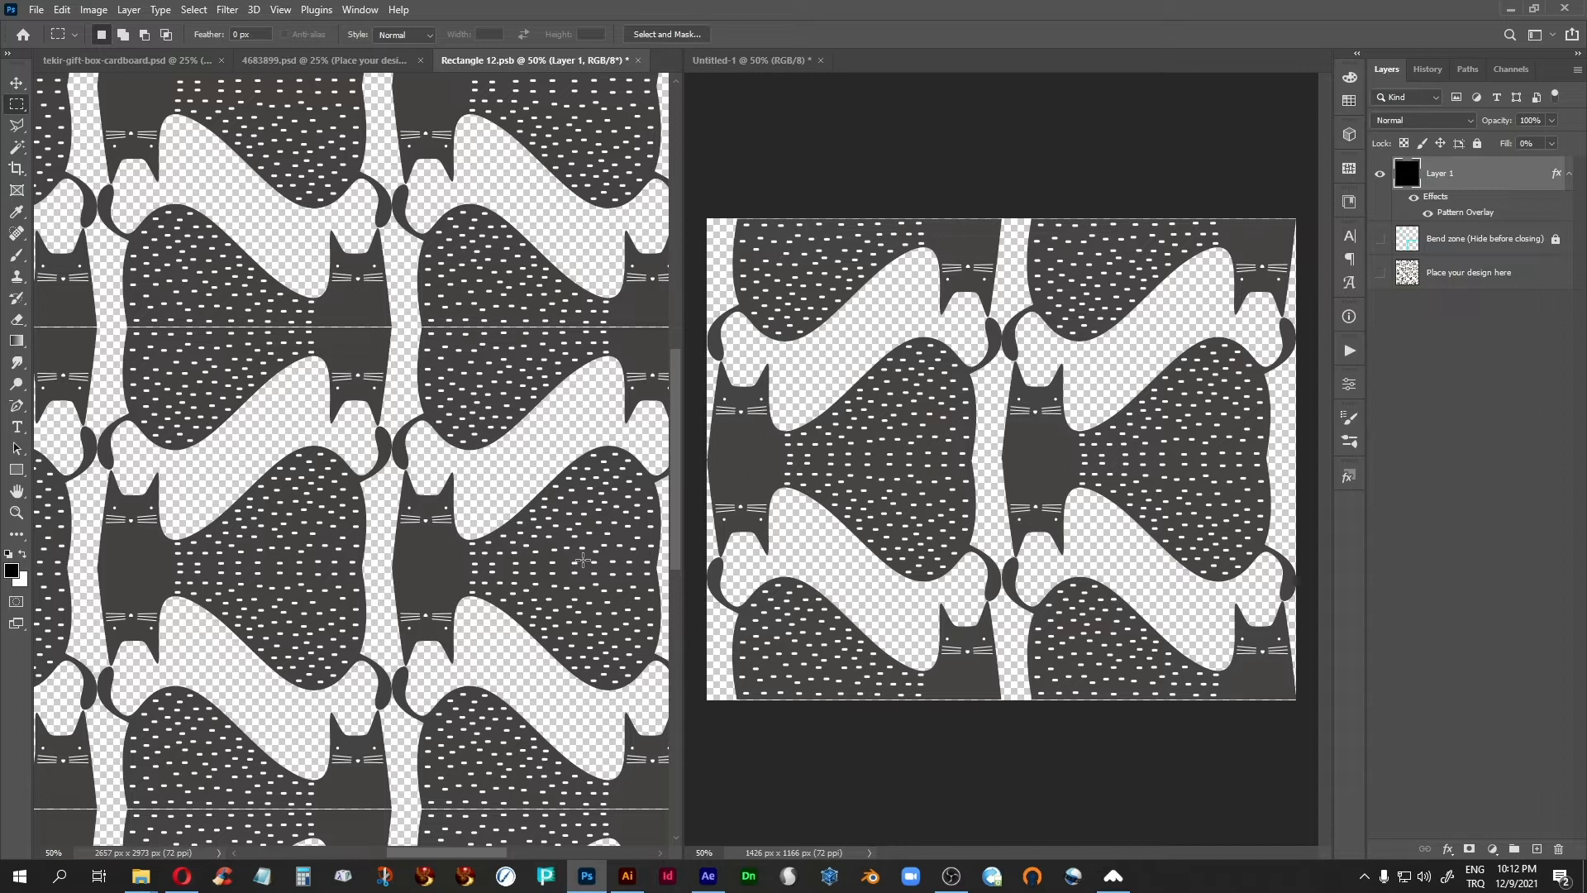
key(ctrl+s)
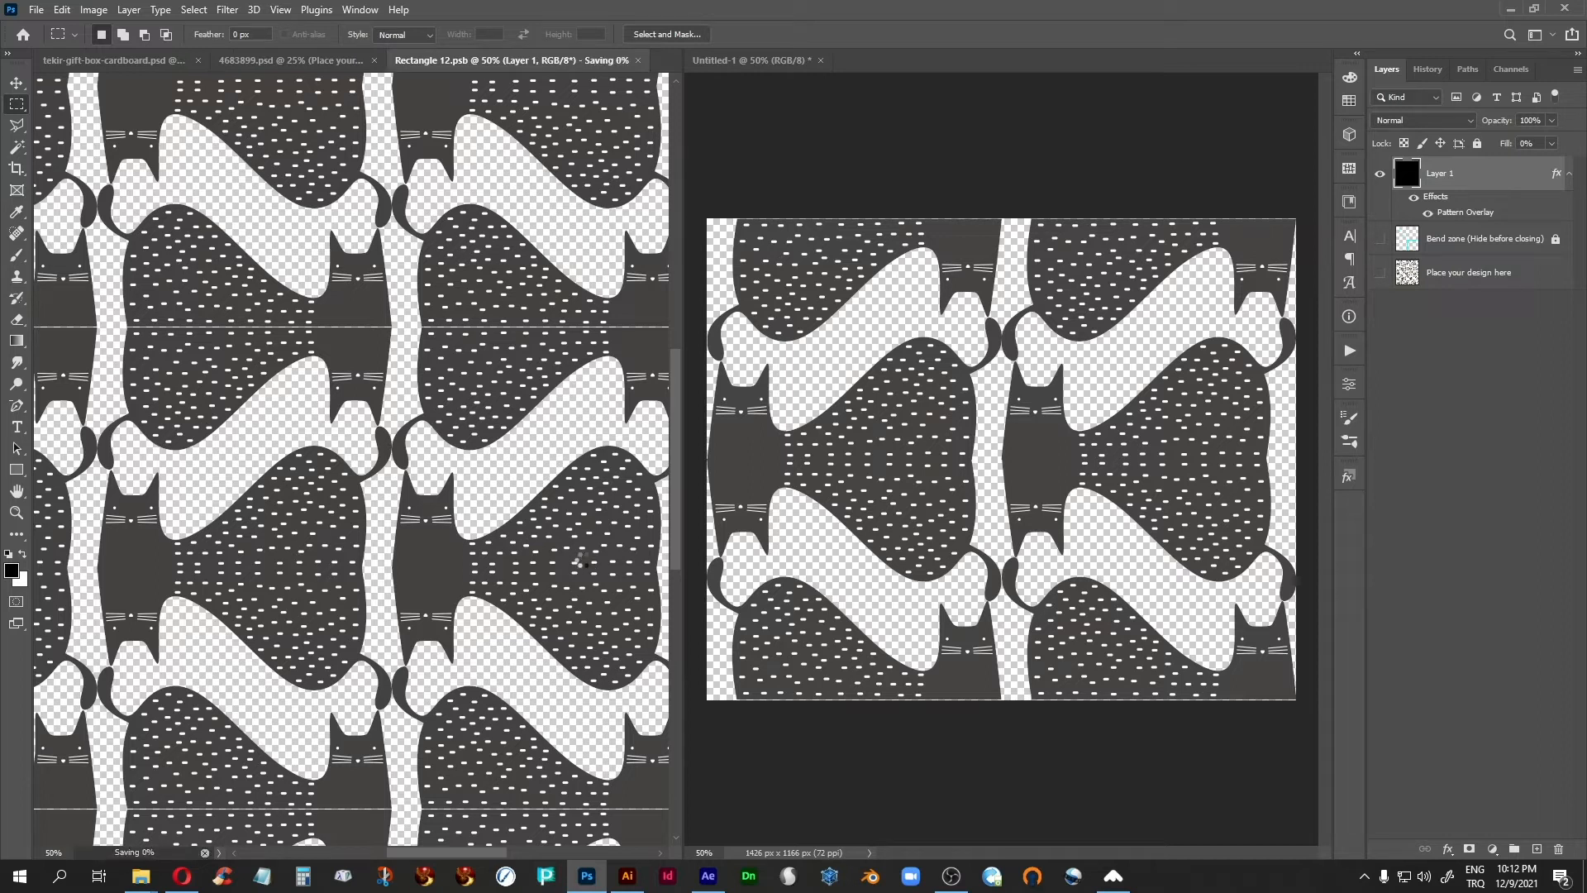
click(253, 64)
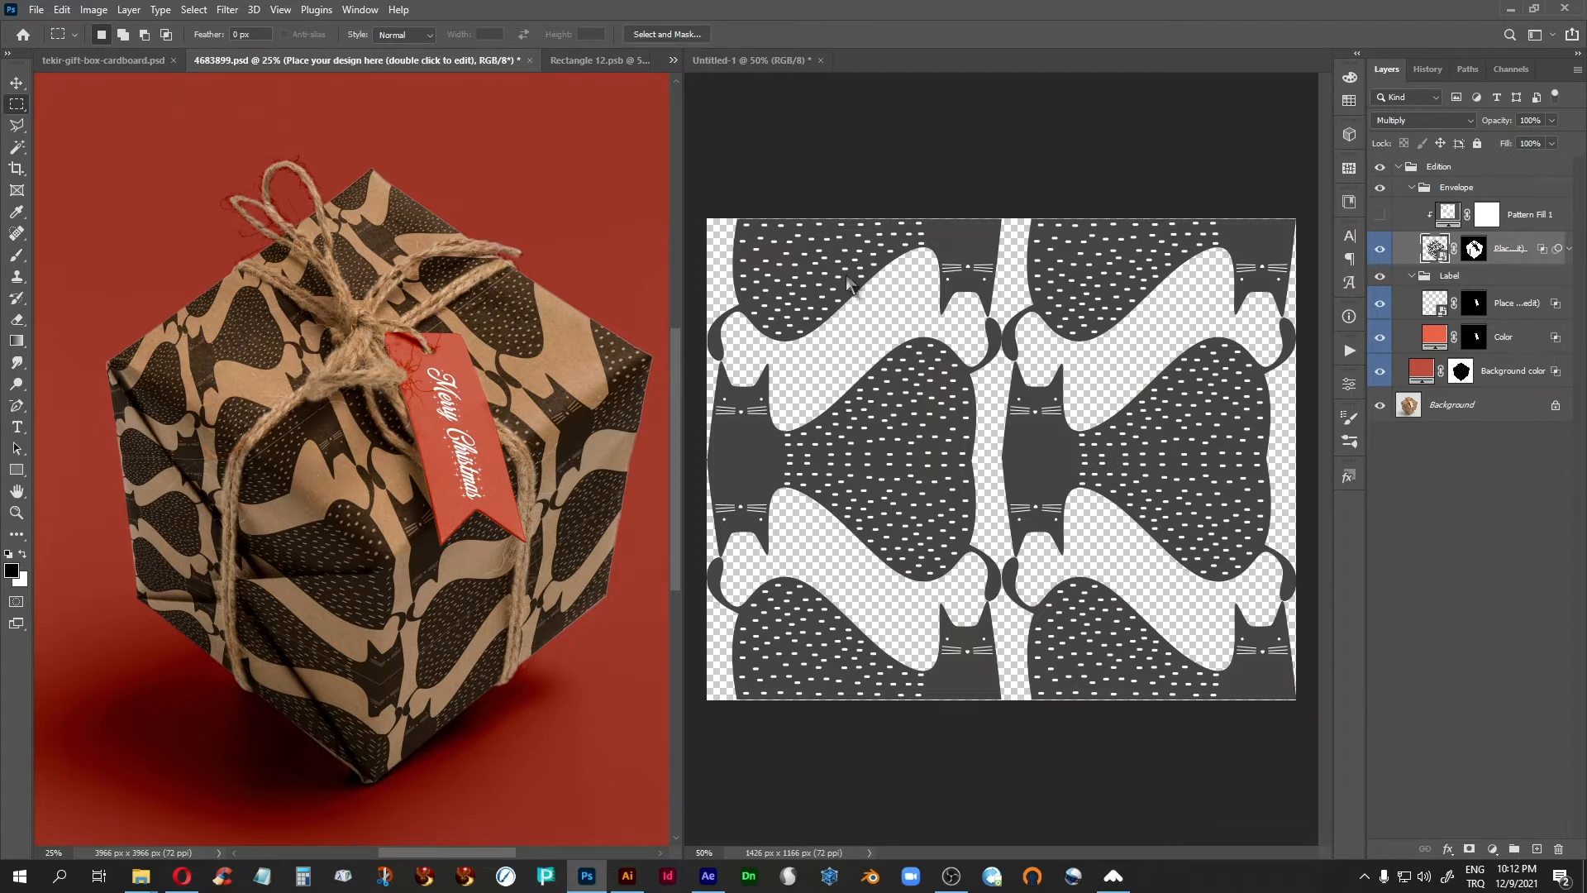
Select Group 2 copy and Group 2 in Untitled-1 and set their vertical scale to 100.05%
click(759, 61)
key(ctrl+a)
key(ctrl+d)
click(1462, 171)
shift+click(1459, 190)
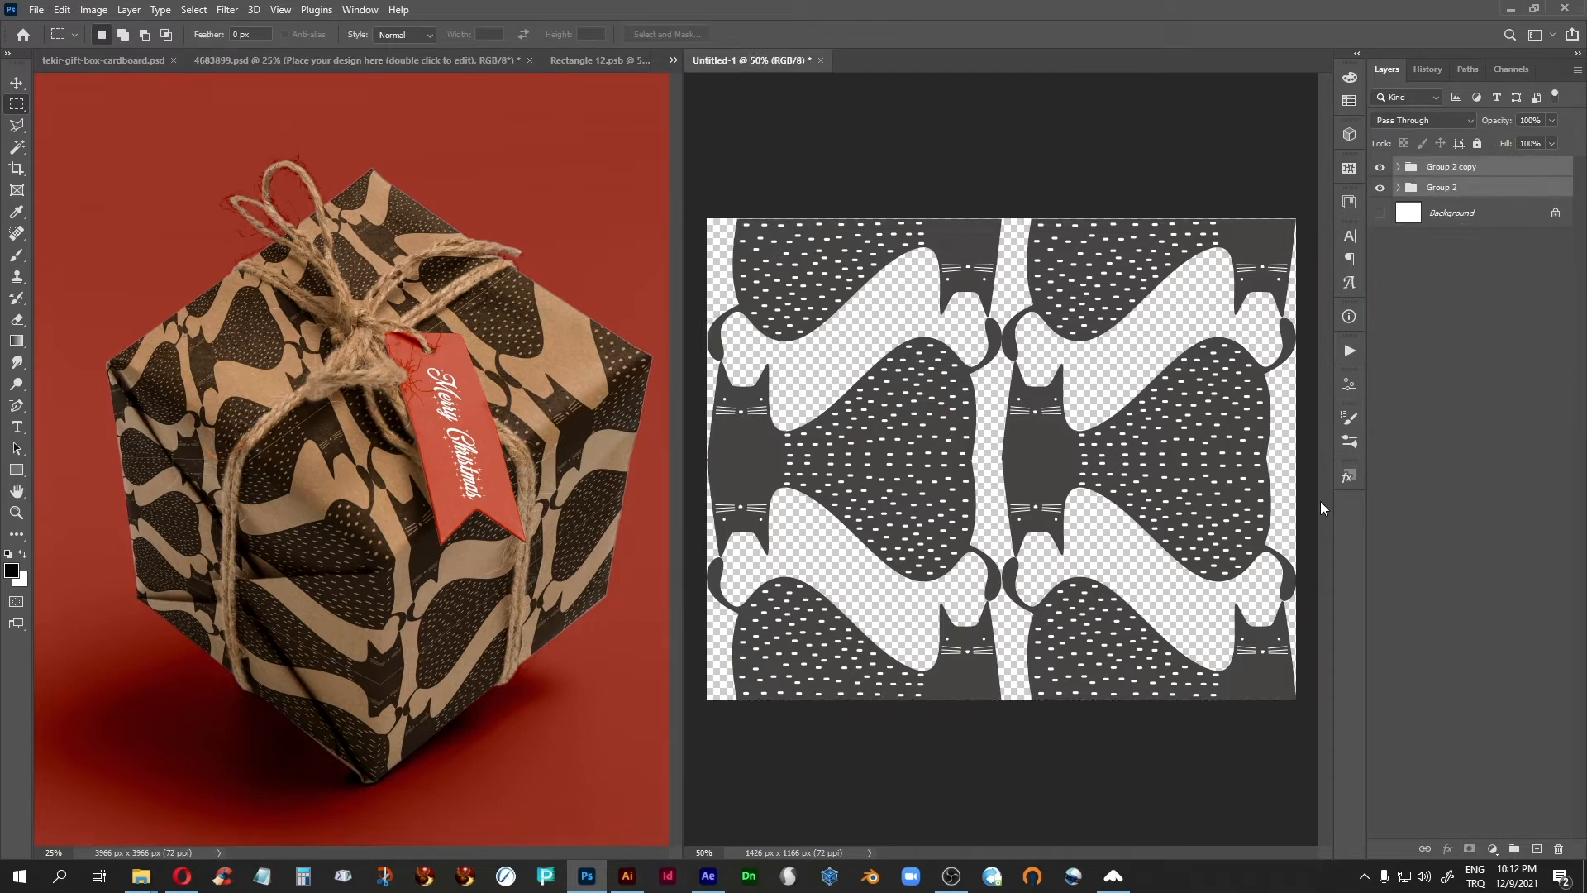
key(ctrl+t)
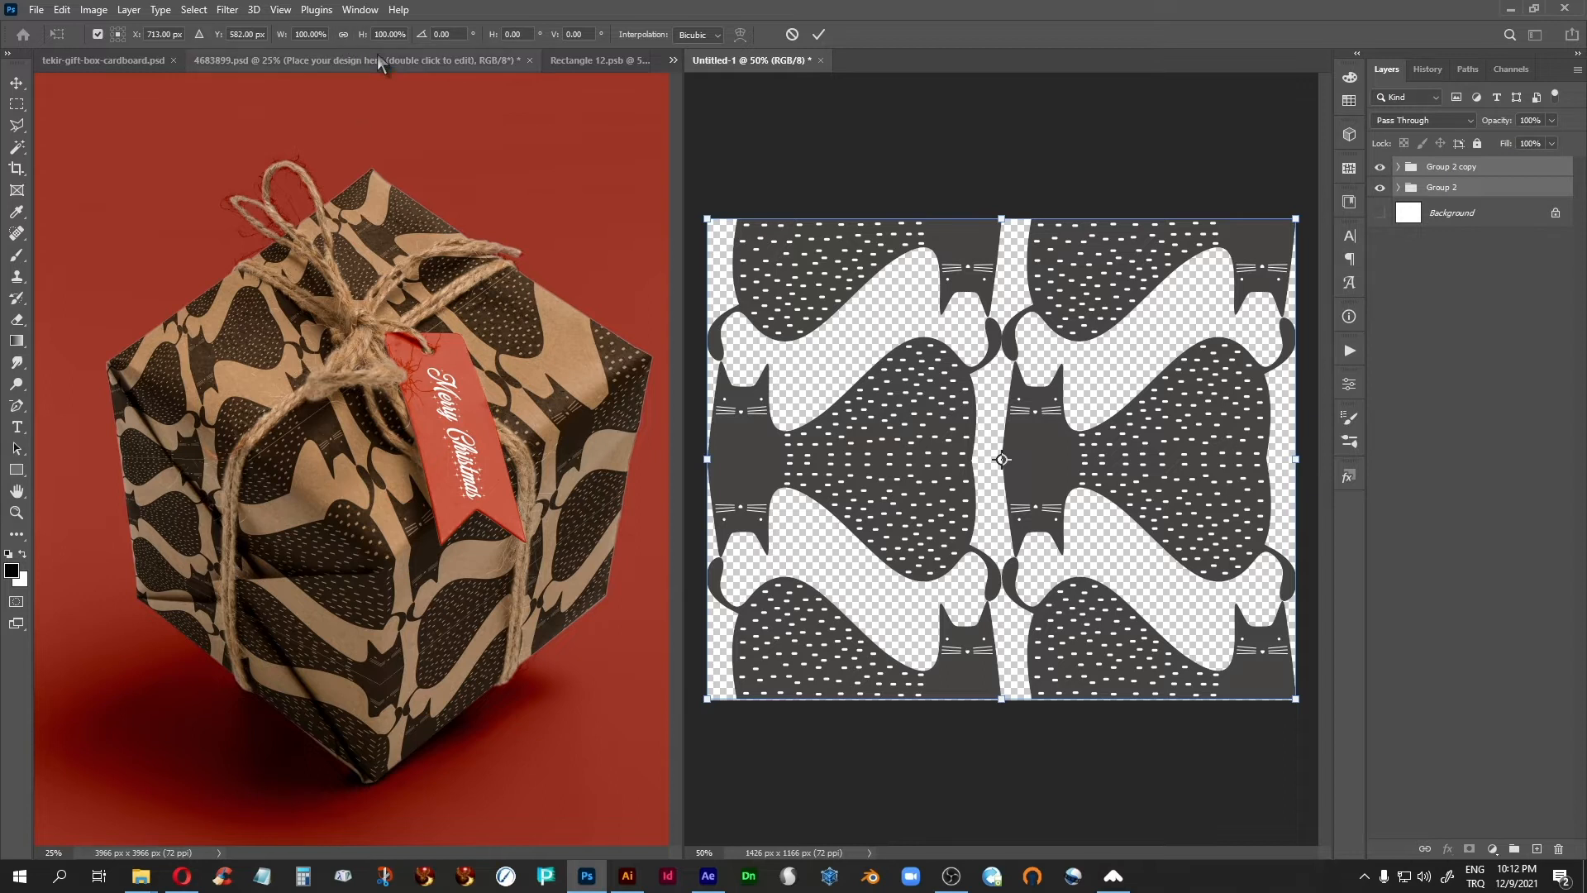
click(397, 34)
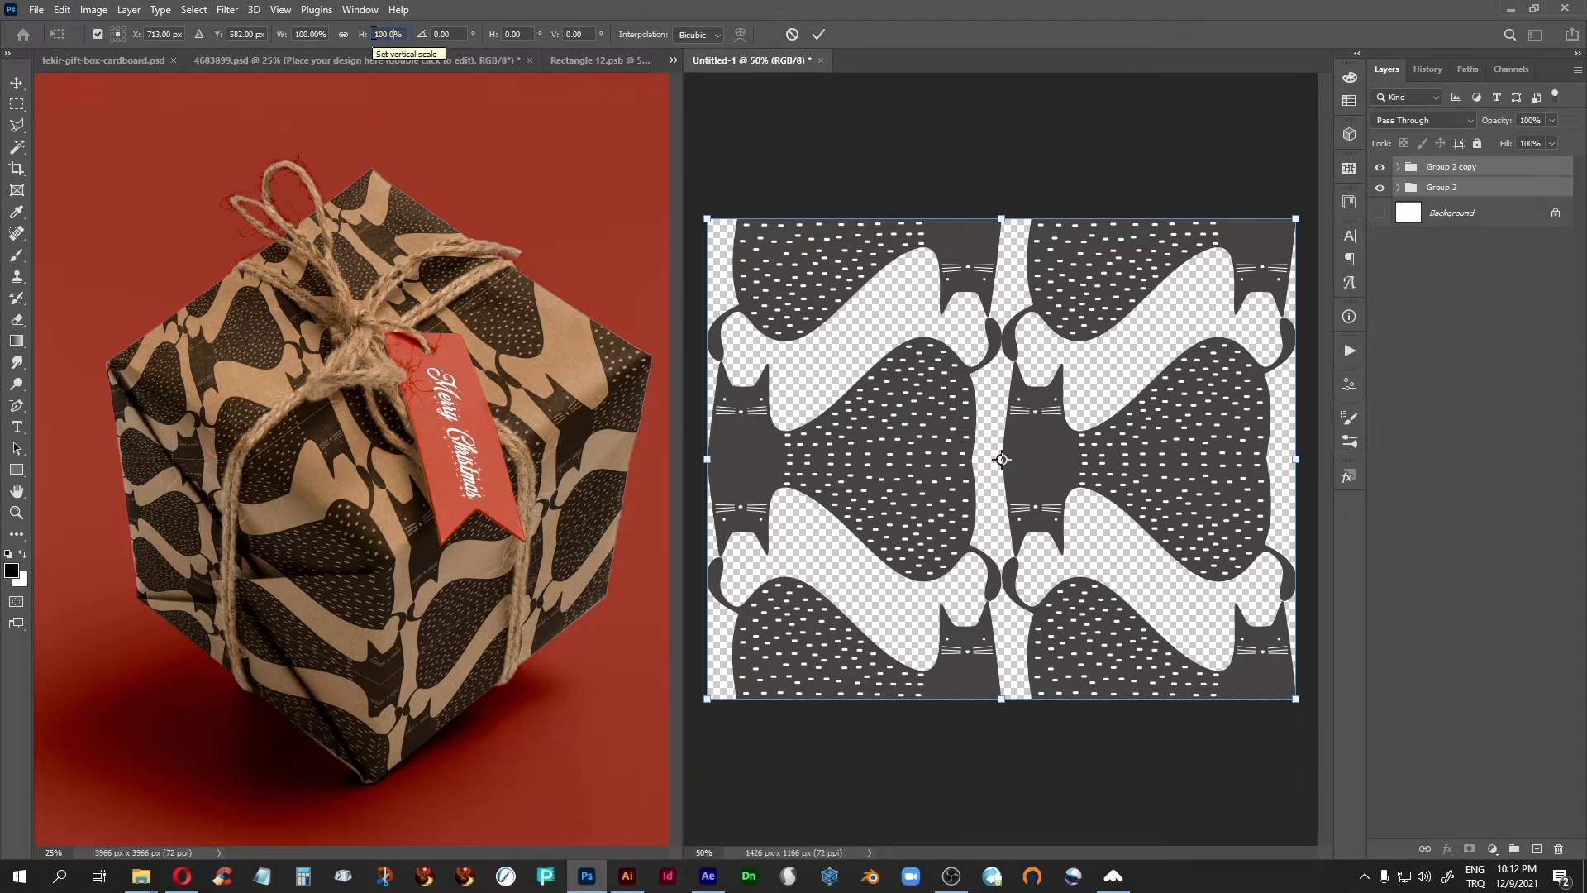
text(5)
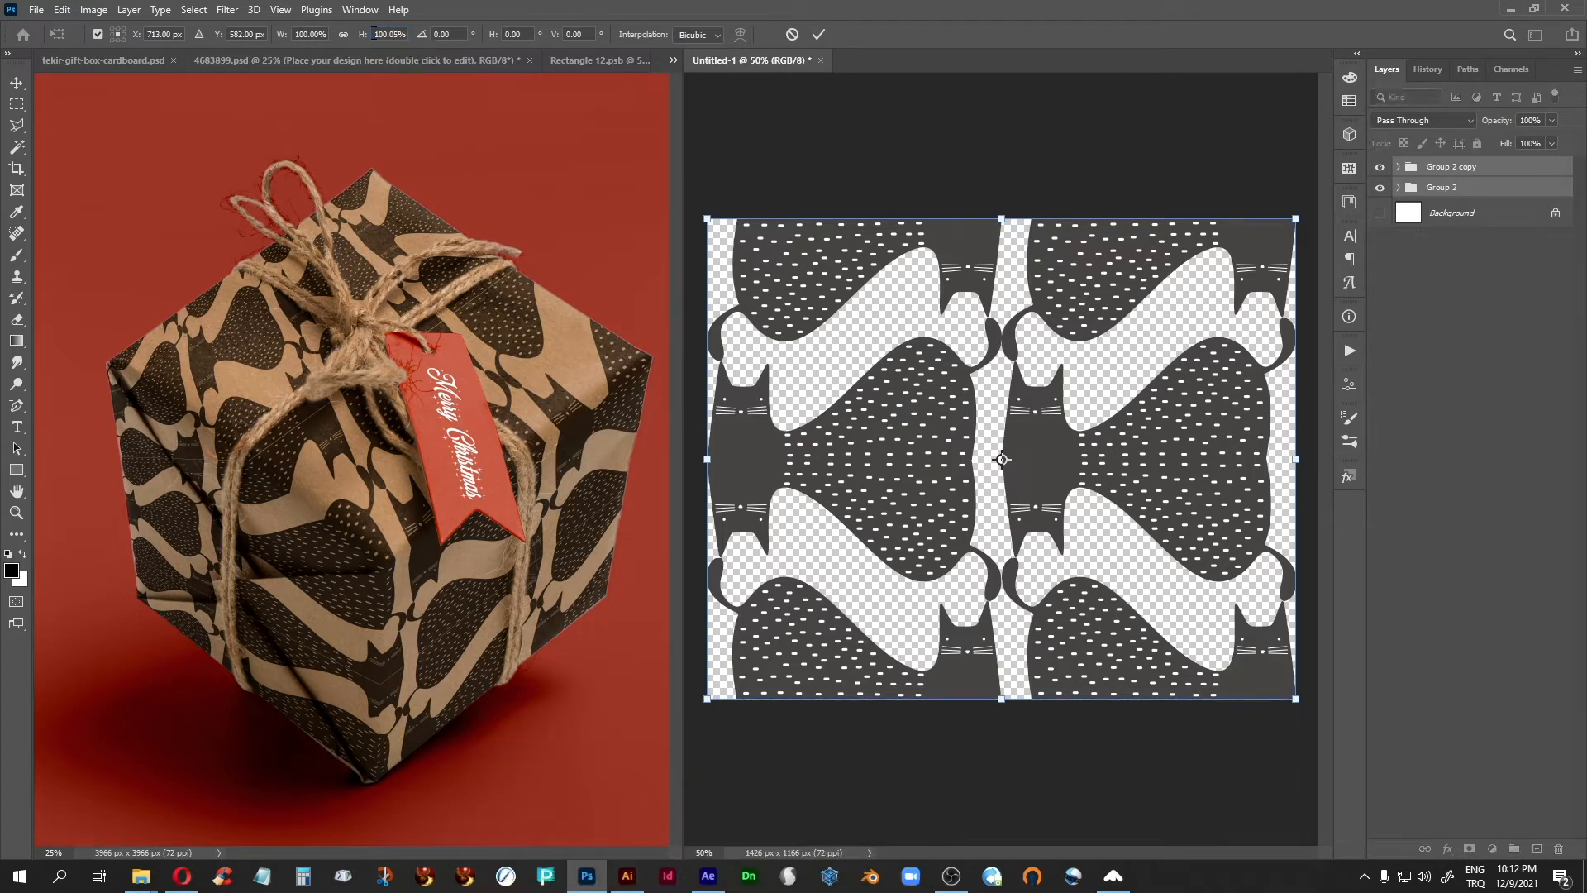
key(Return)
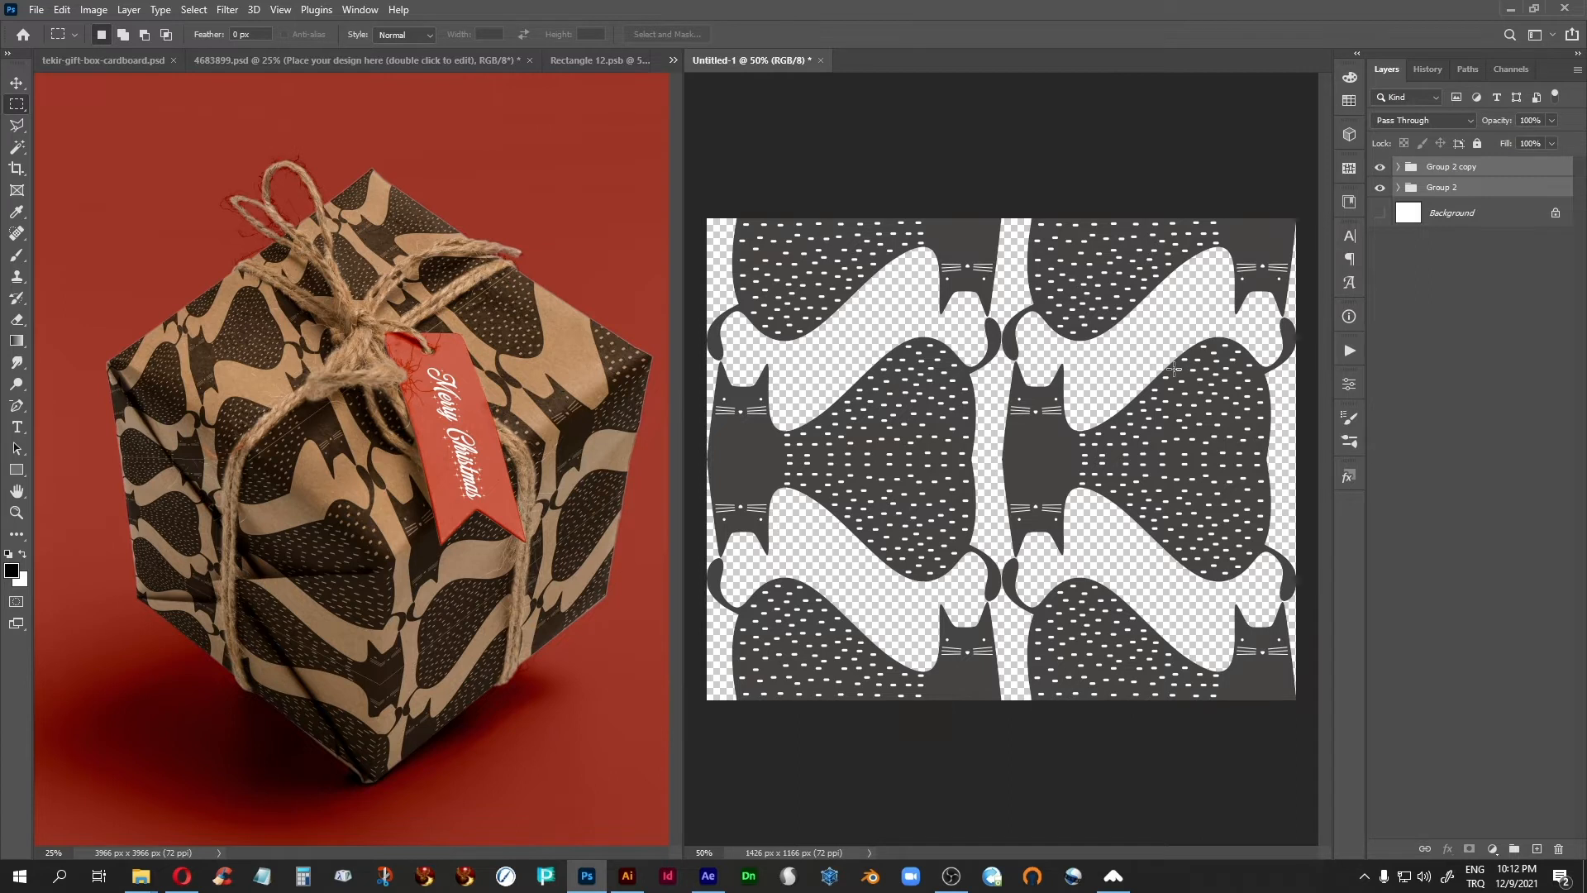
Select the whole cat canvas with a rectangular marquee and define it as the pattern cat-1
key(ctrl+s)
click(893, 668)
drag(700, 209, 1481, 877)
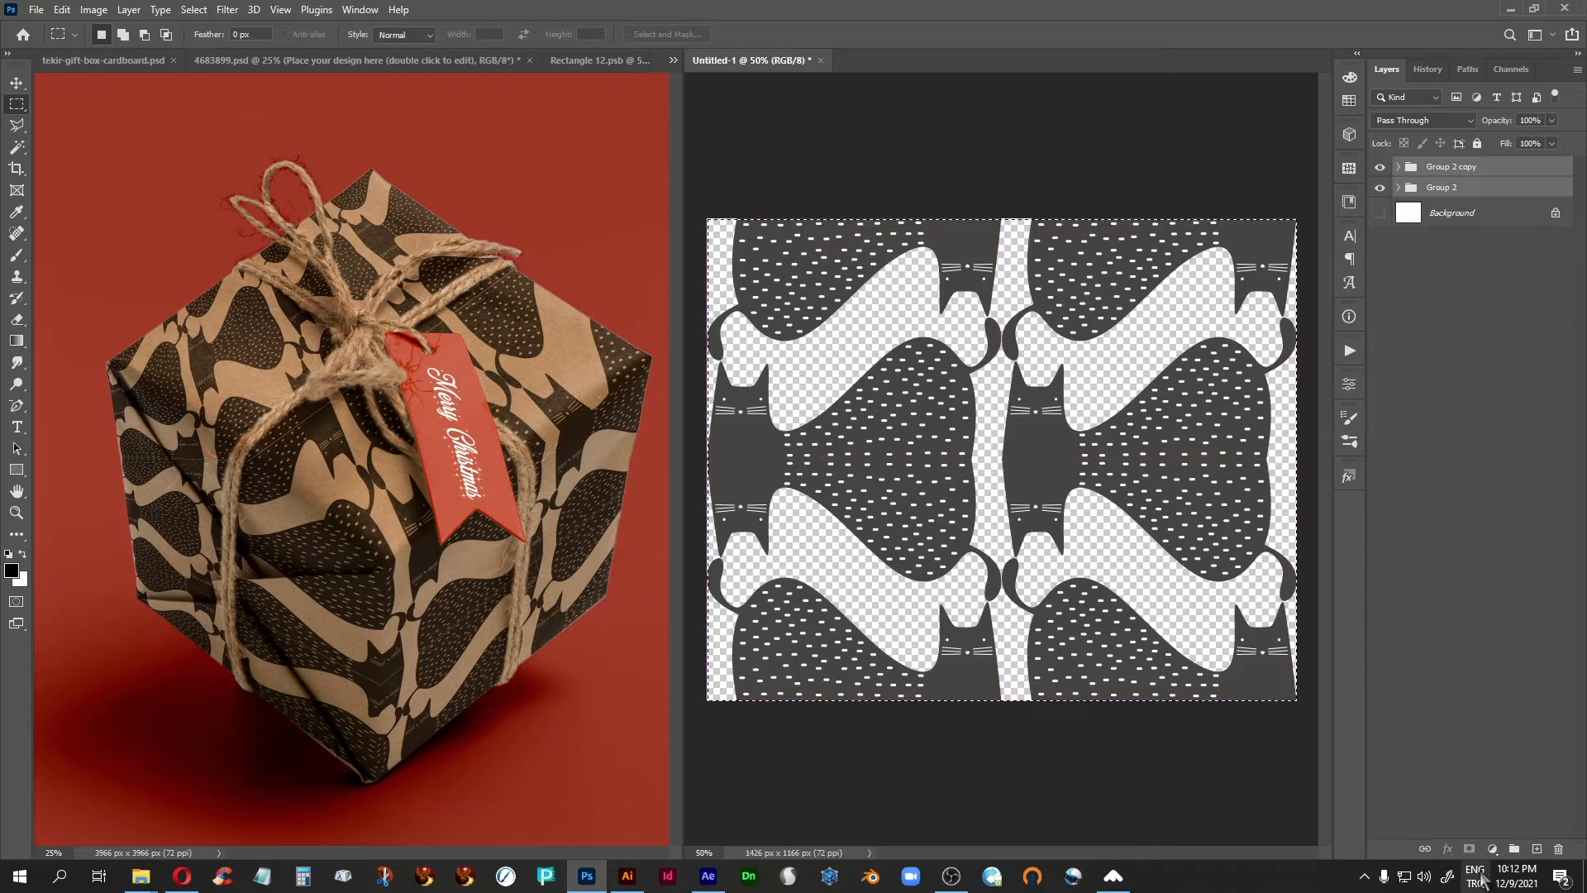
click(62, 10)
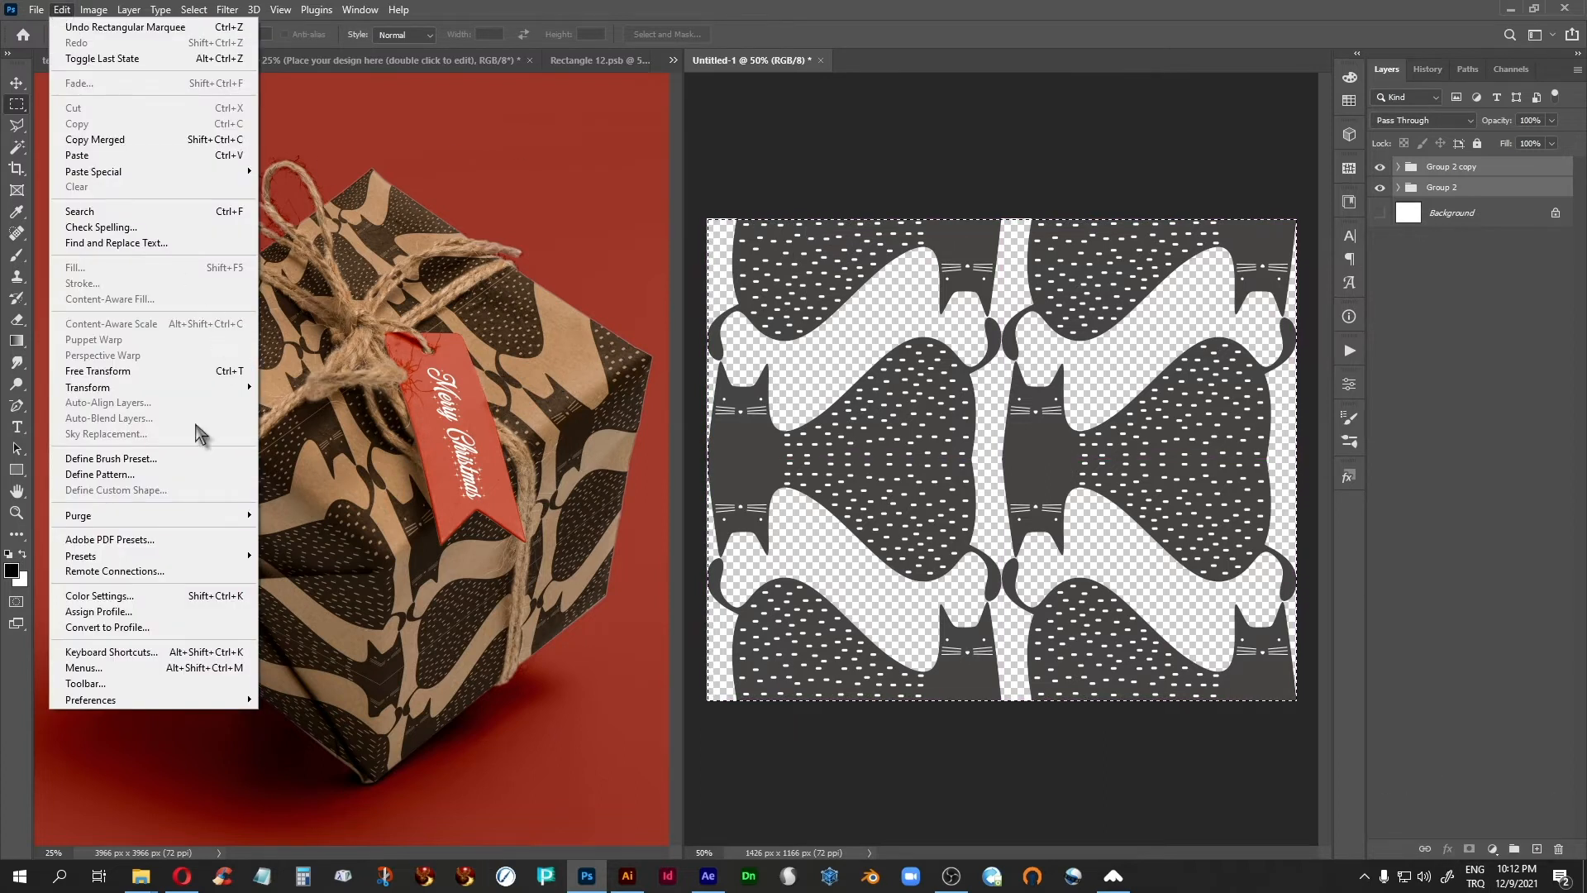
click(116, 474)
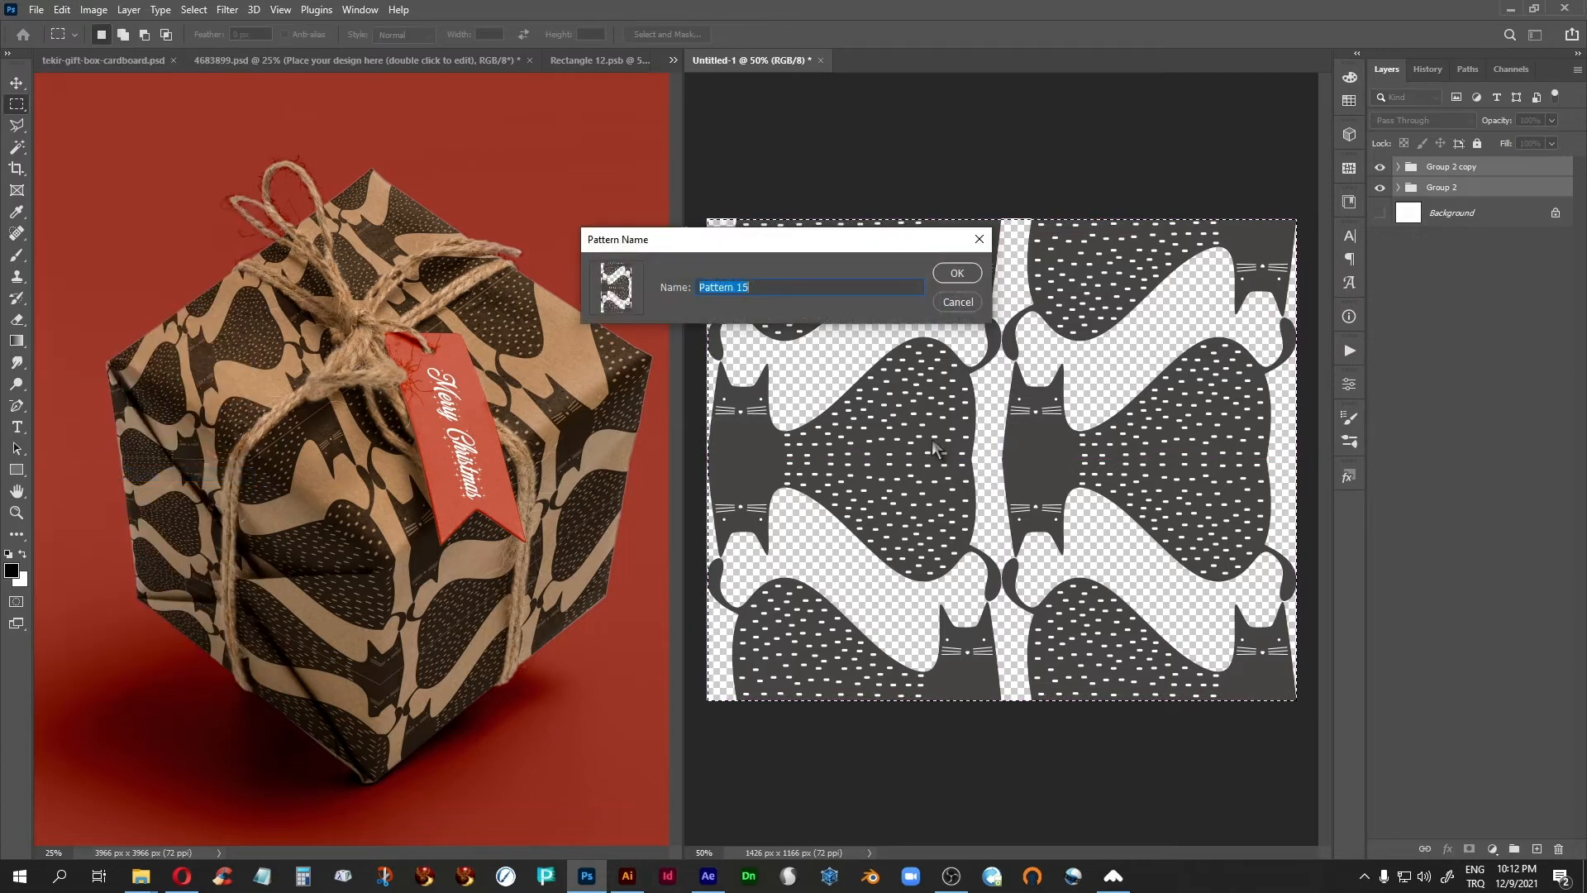
text(cat)
text(-1)
click(957, 274)
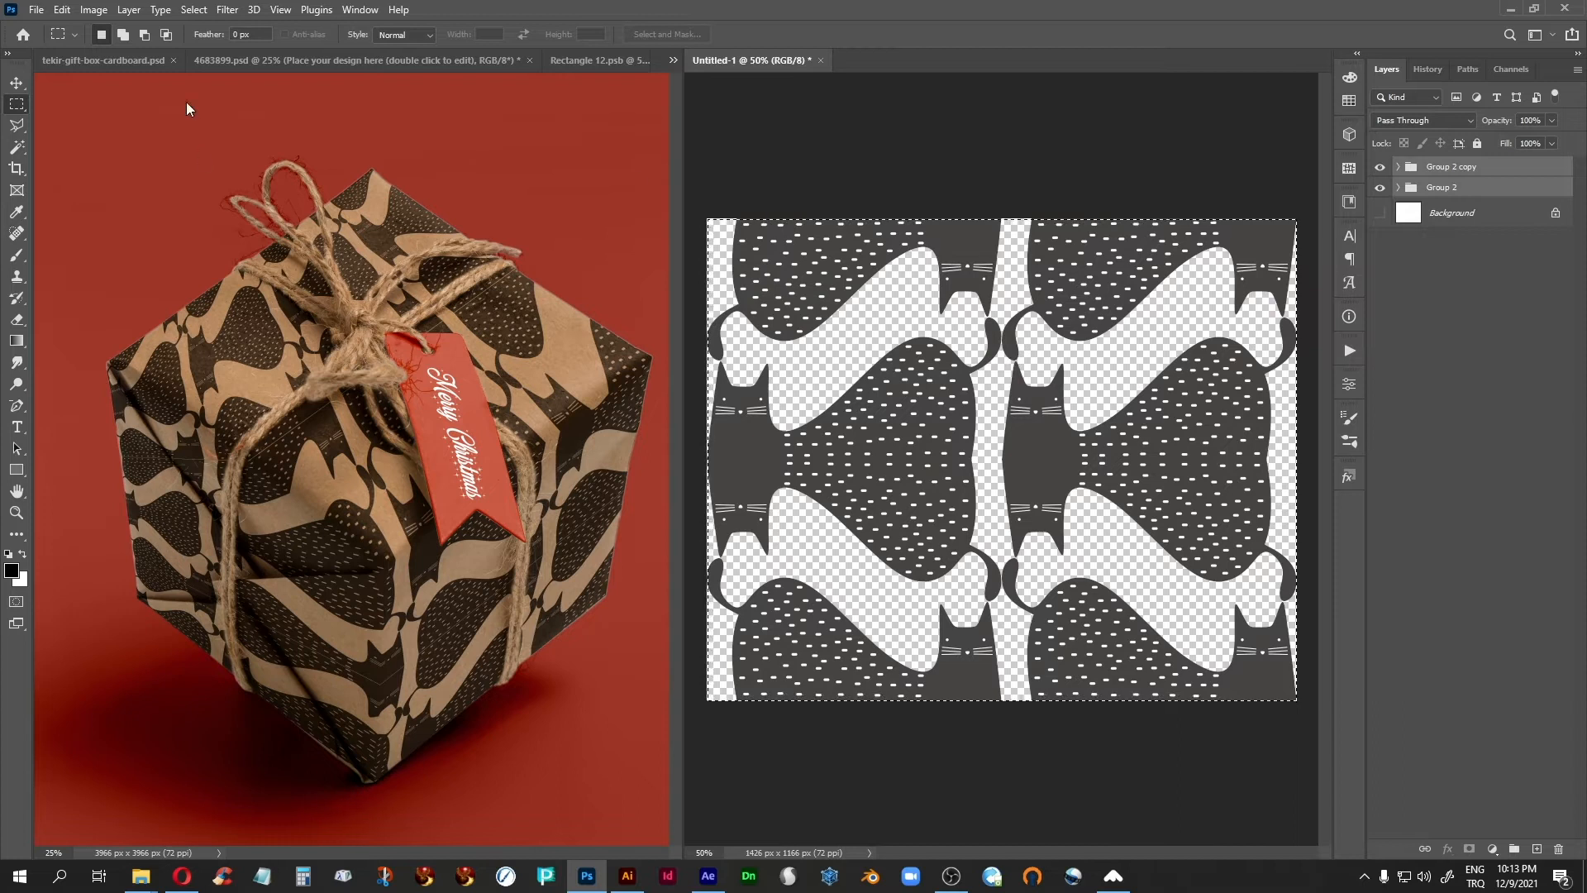
Change Layer 1's Pattern Overlay in Rectangle 12.psb to the newly defined cat-1 pattern
click(583, 62)
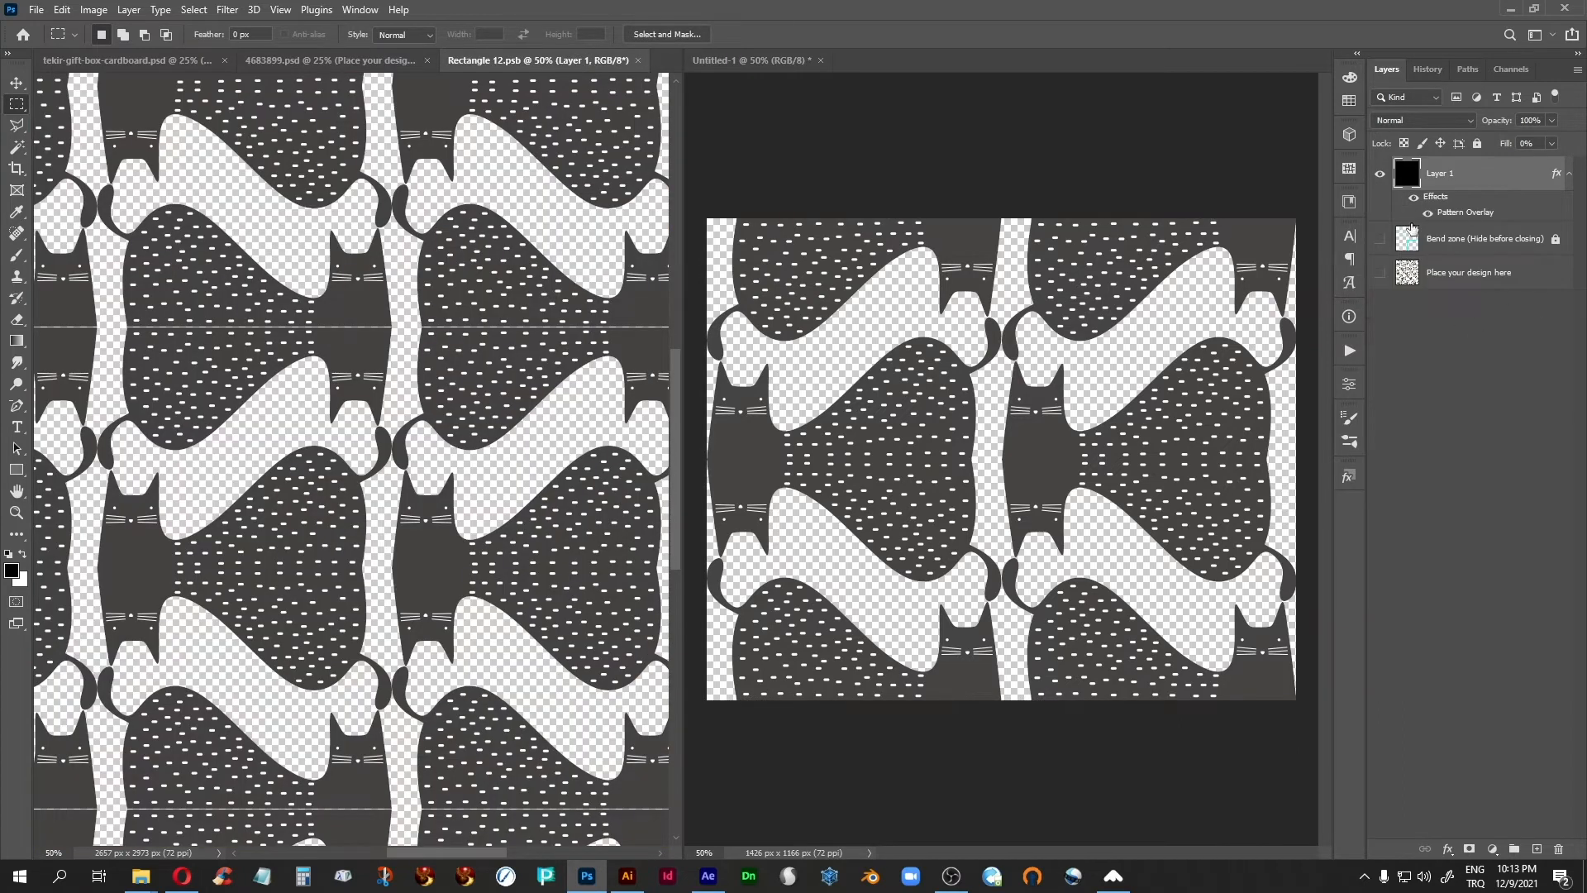
double_click(1457, 218)
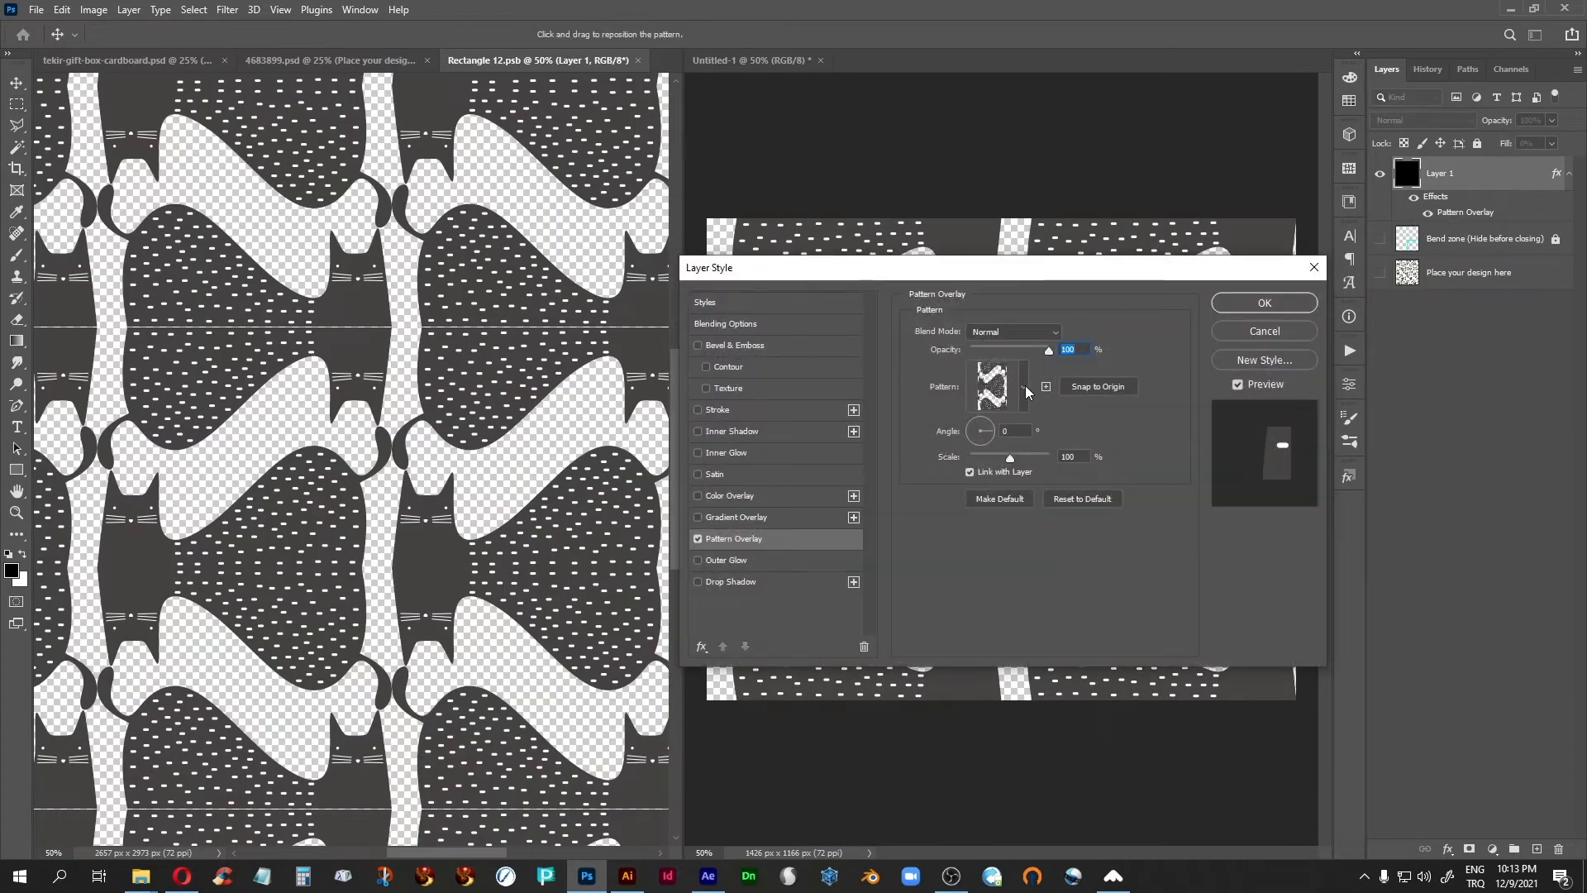
click(1025, 387)
click(947, 633)
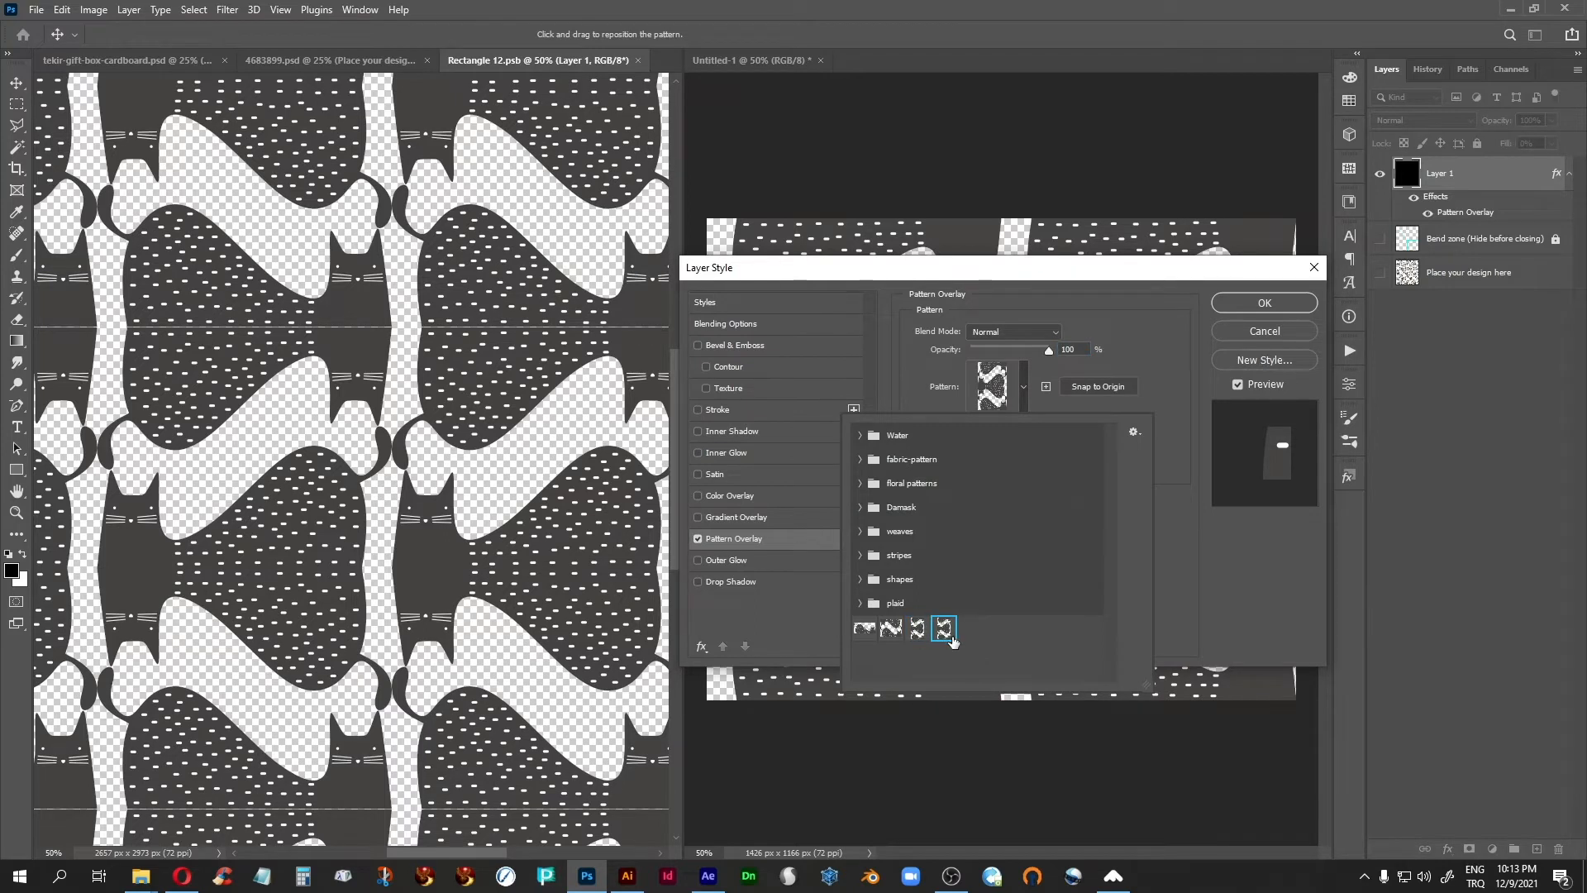
click(1166, 370)
click(1250, 300)
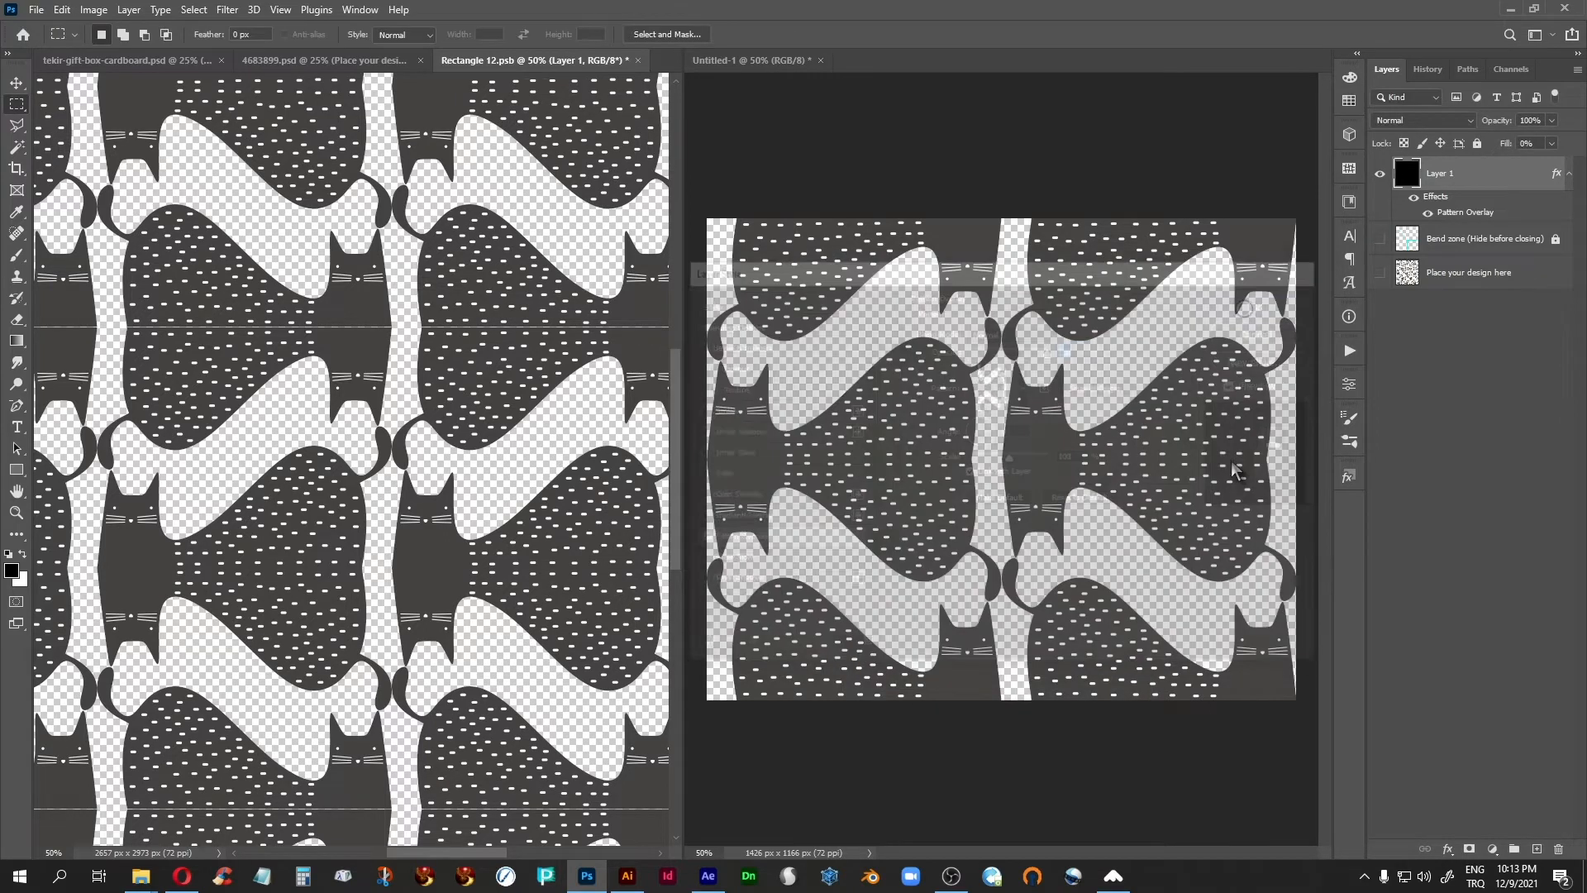
Clear the selection in Untitled-1 and set both cat groups' vertical scale to 100.1%
click(746, 61)
key(ctrl+a)
key(ctrl+d)
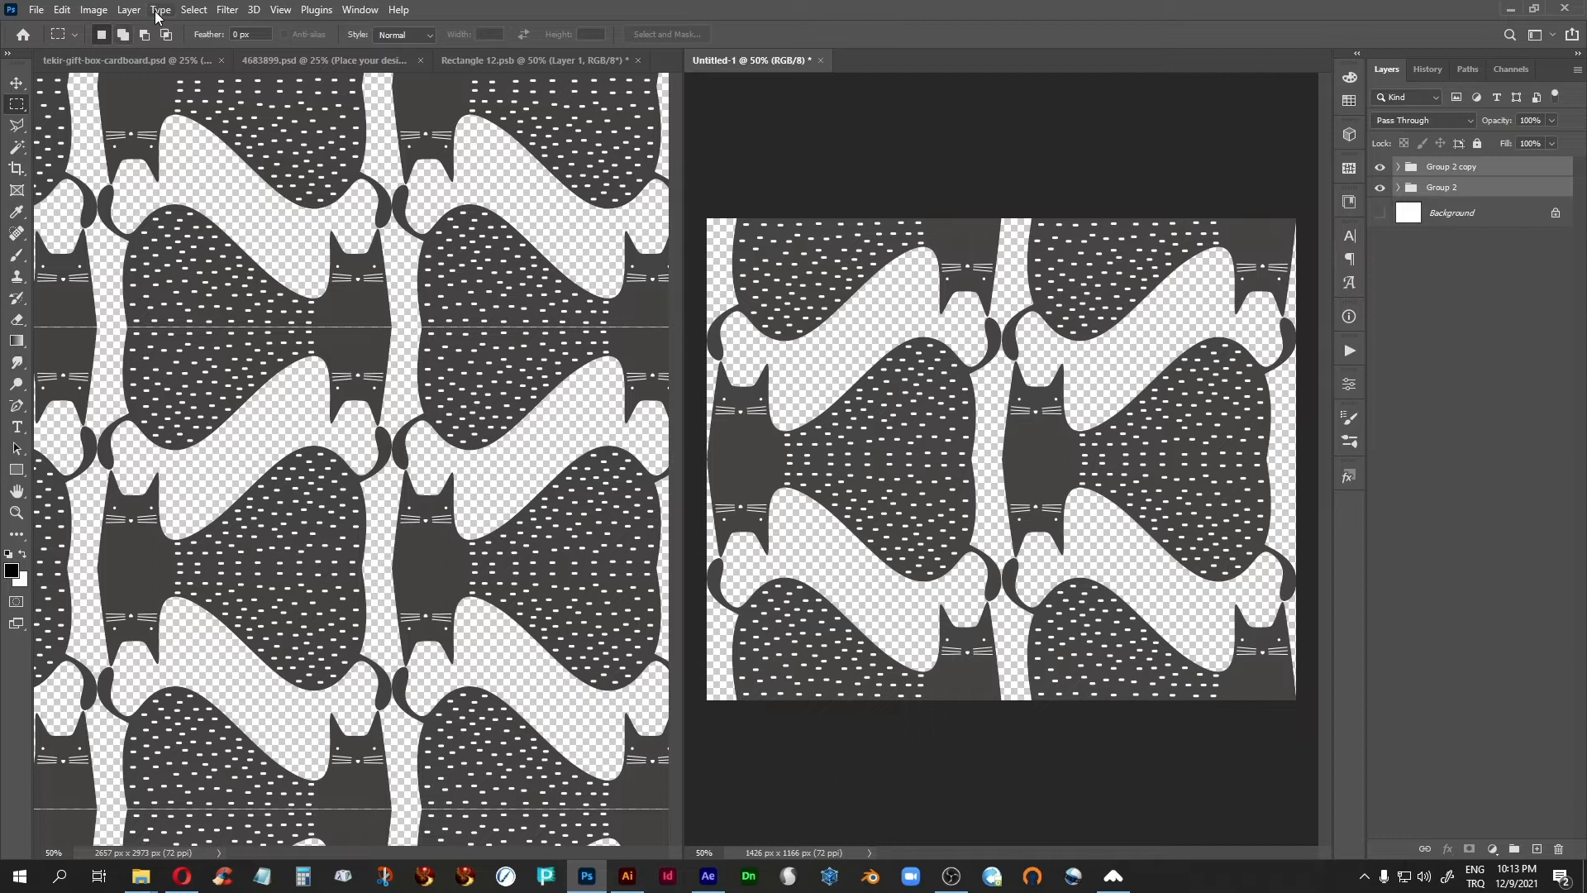
key(ctrl+t)
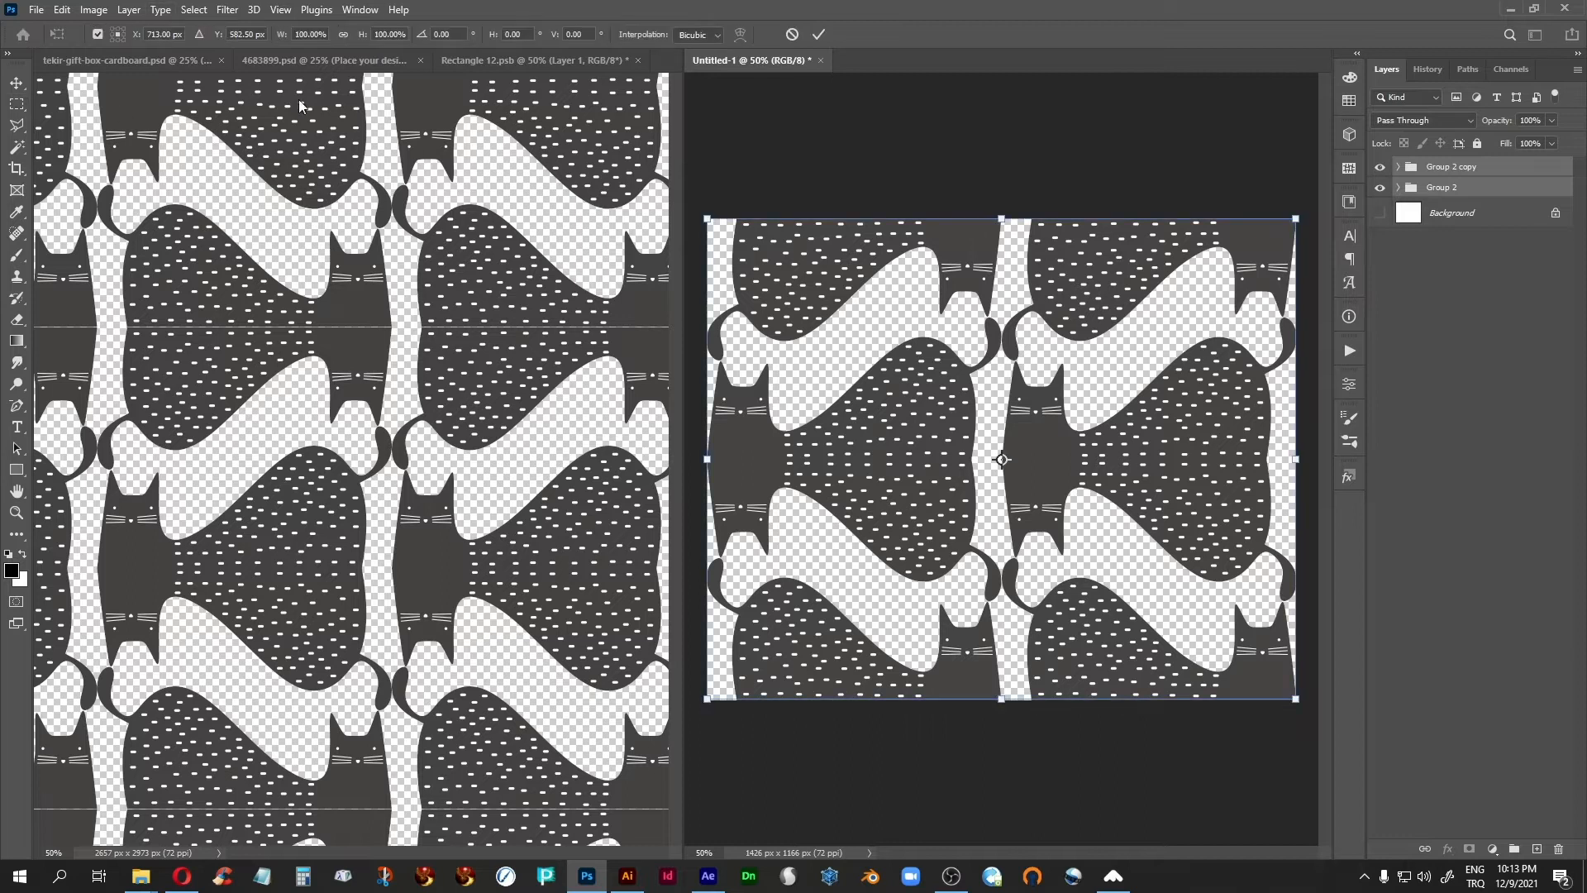
click(390, 33)
text(1)
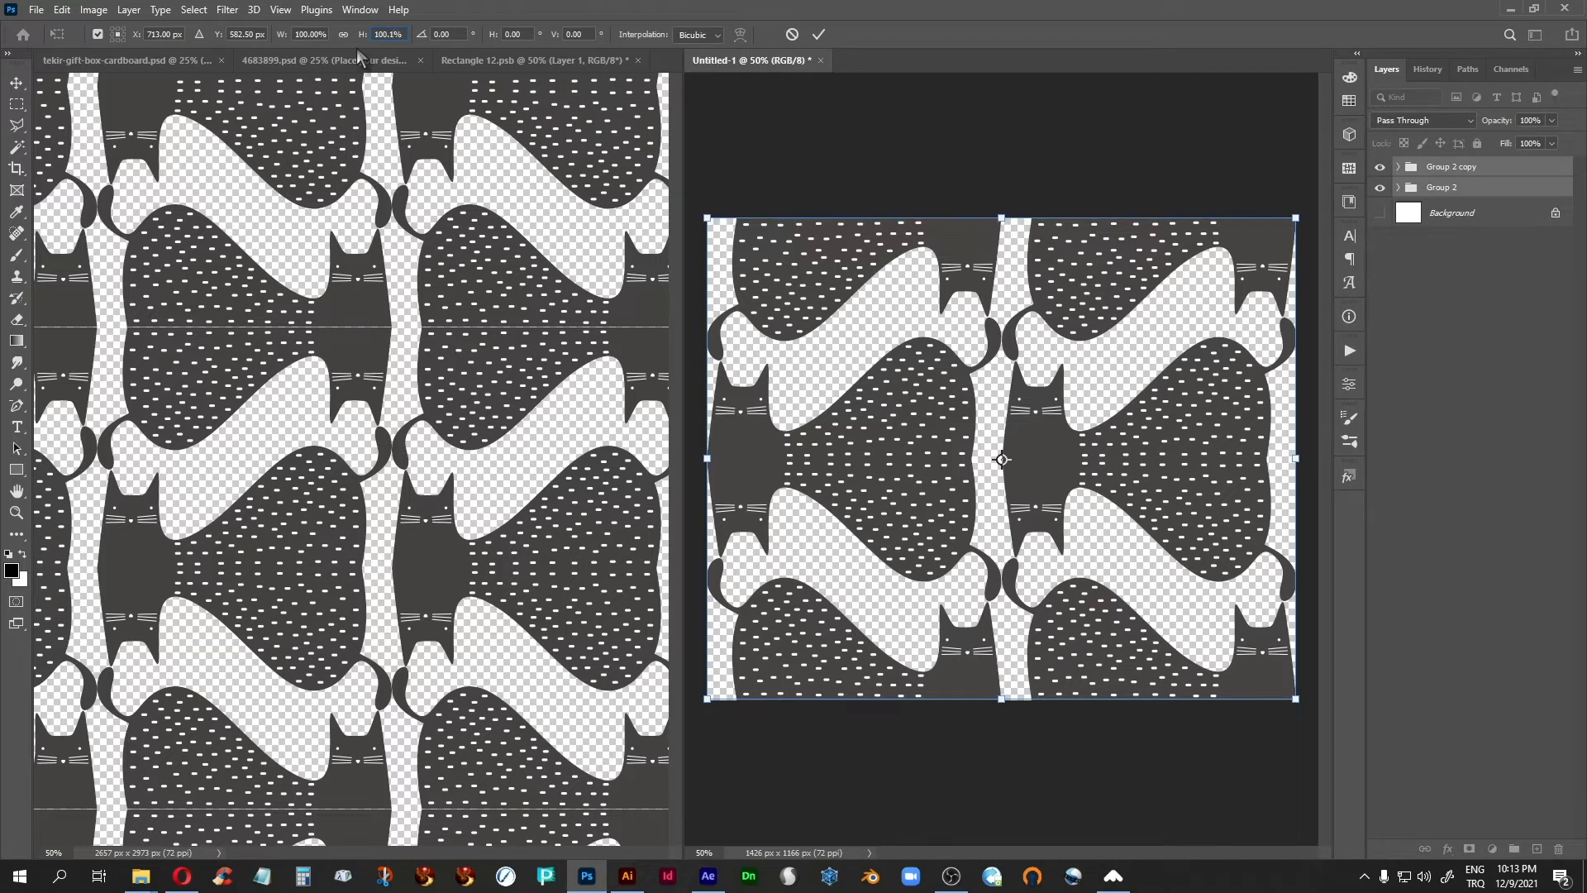
key(Return)
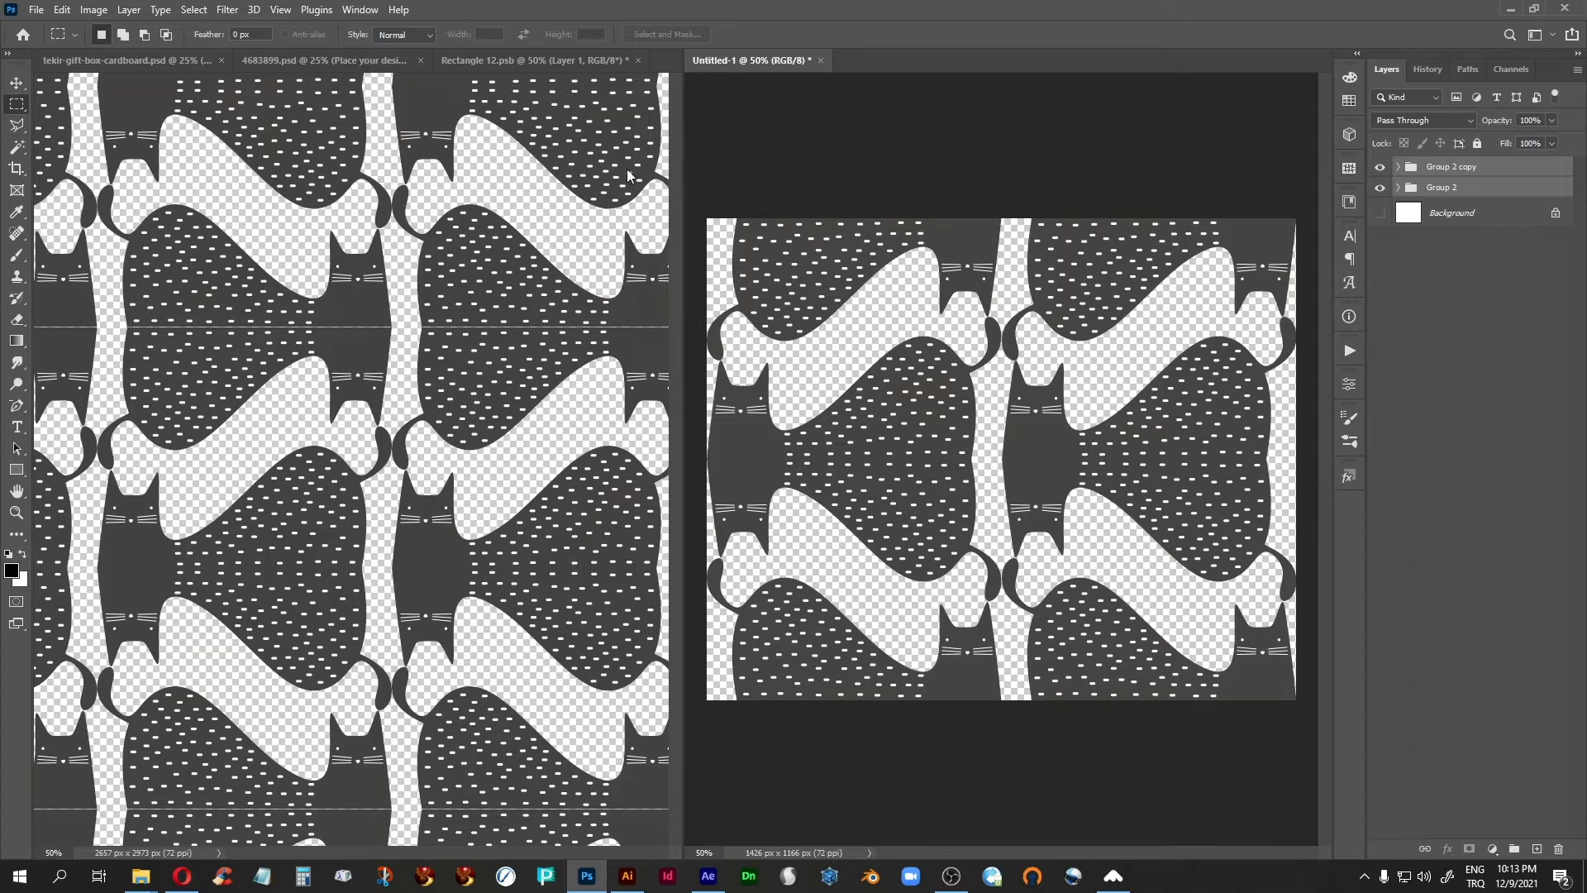
Select the rescaled cat canvas with a rectangular marquee and define it as the pattern cat-3
drag(701, 214, 1307, 765)
key(ctrl+semicolon)
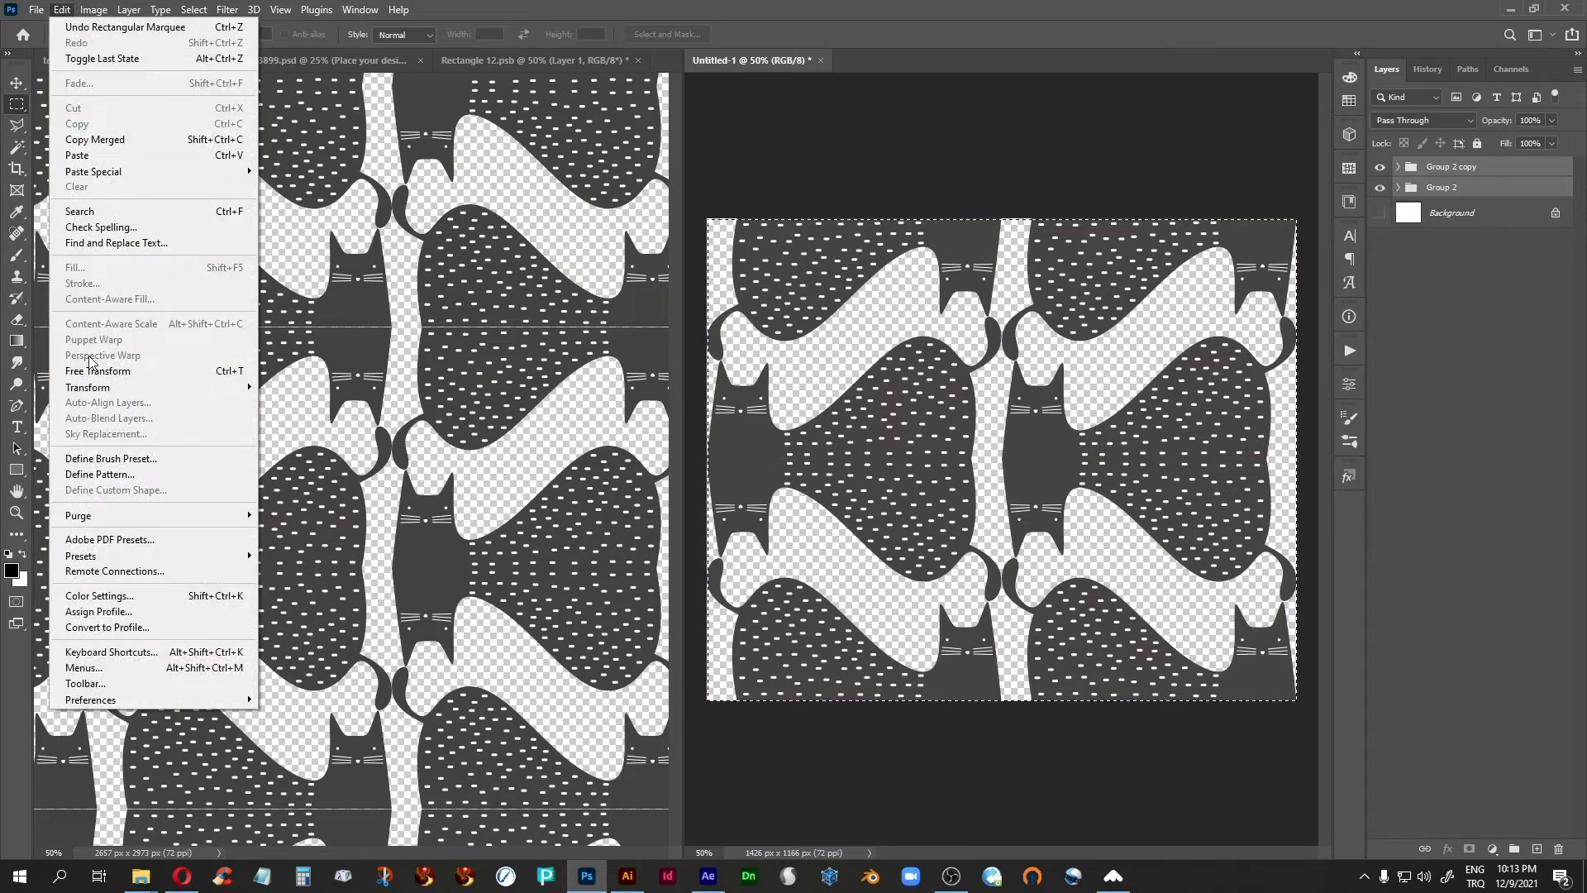
click(116, 476)
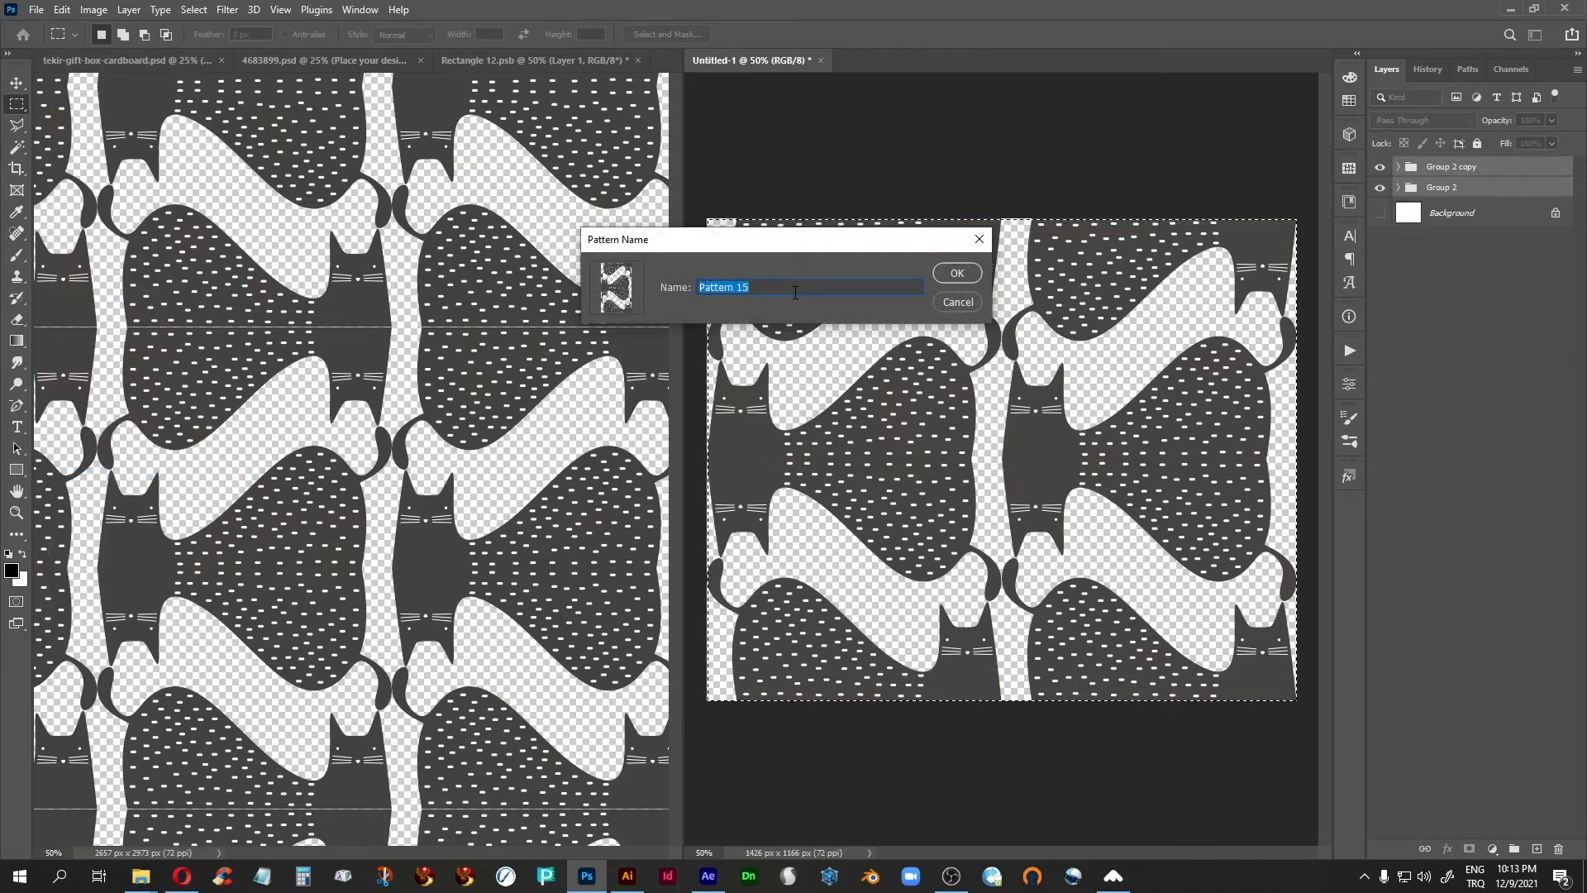
text(cat-3)
click(958, 273)
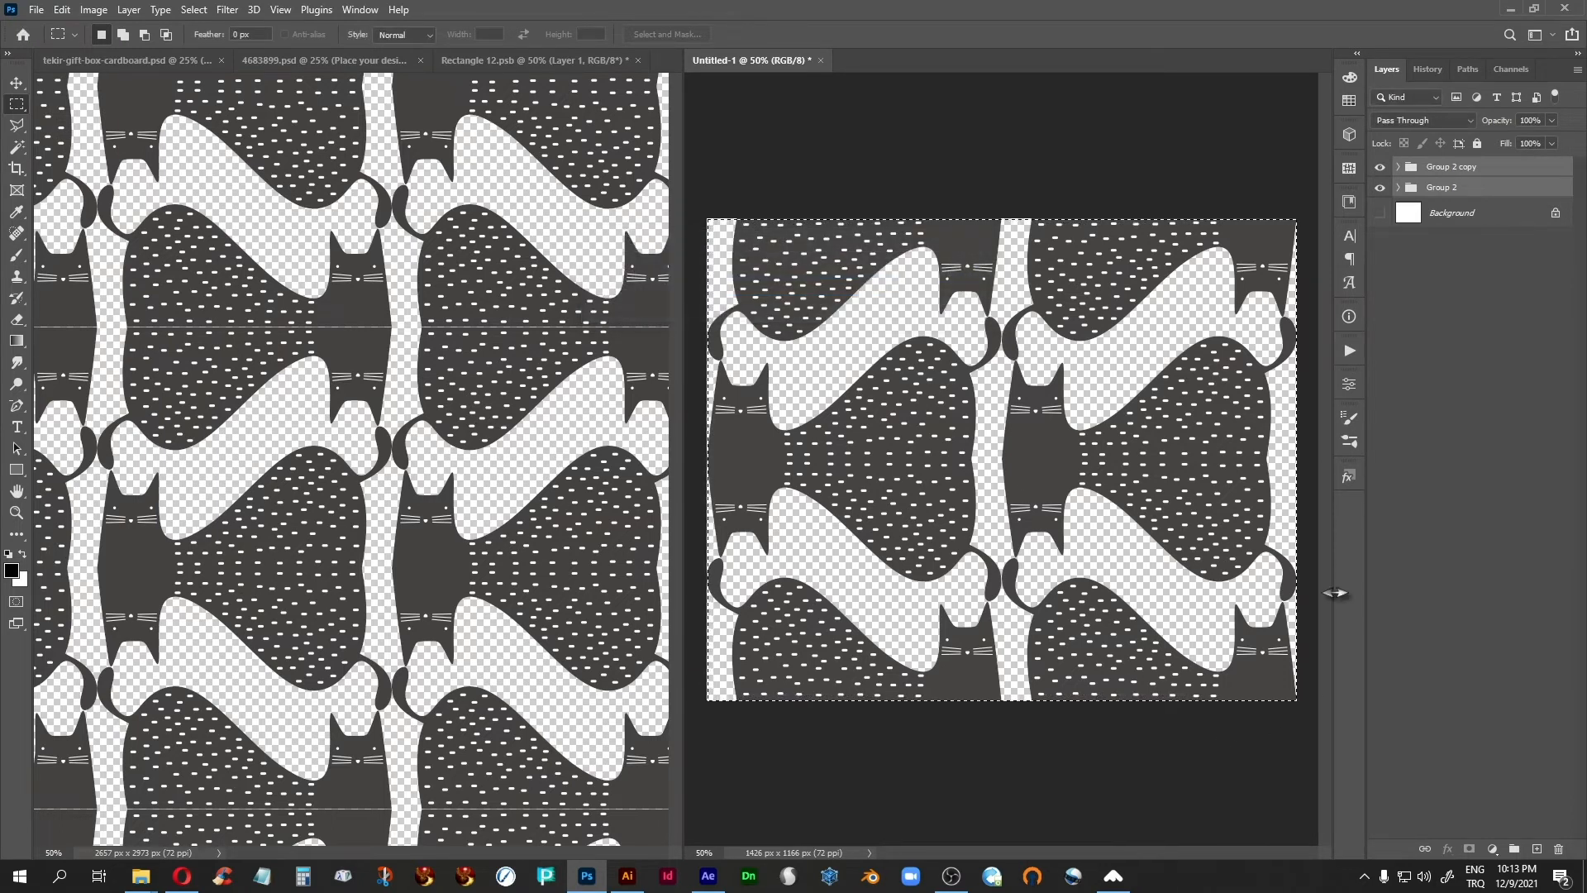
Apply the newest cat-3 pattern to Layer 1's Pattern Overlay in Rectangle 12.psb, save it and check the gift box mockup
click(514, 63)
double_click(1455, 214)
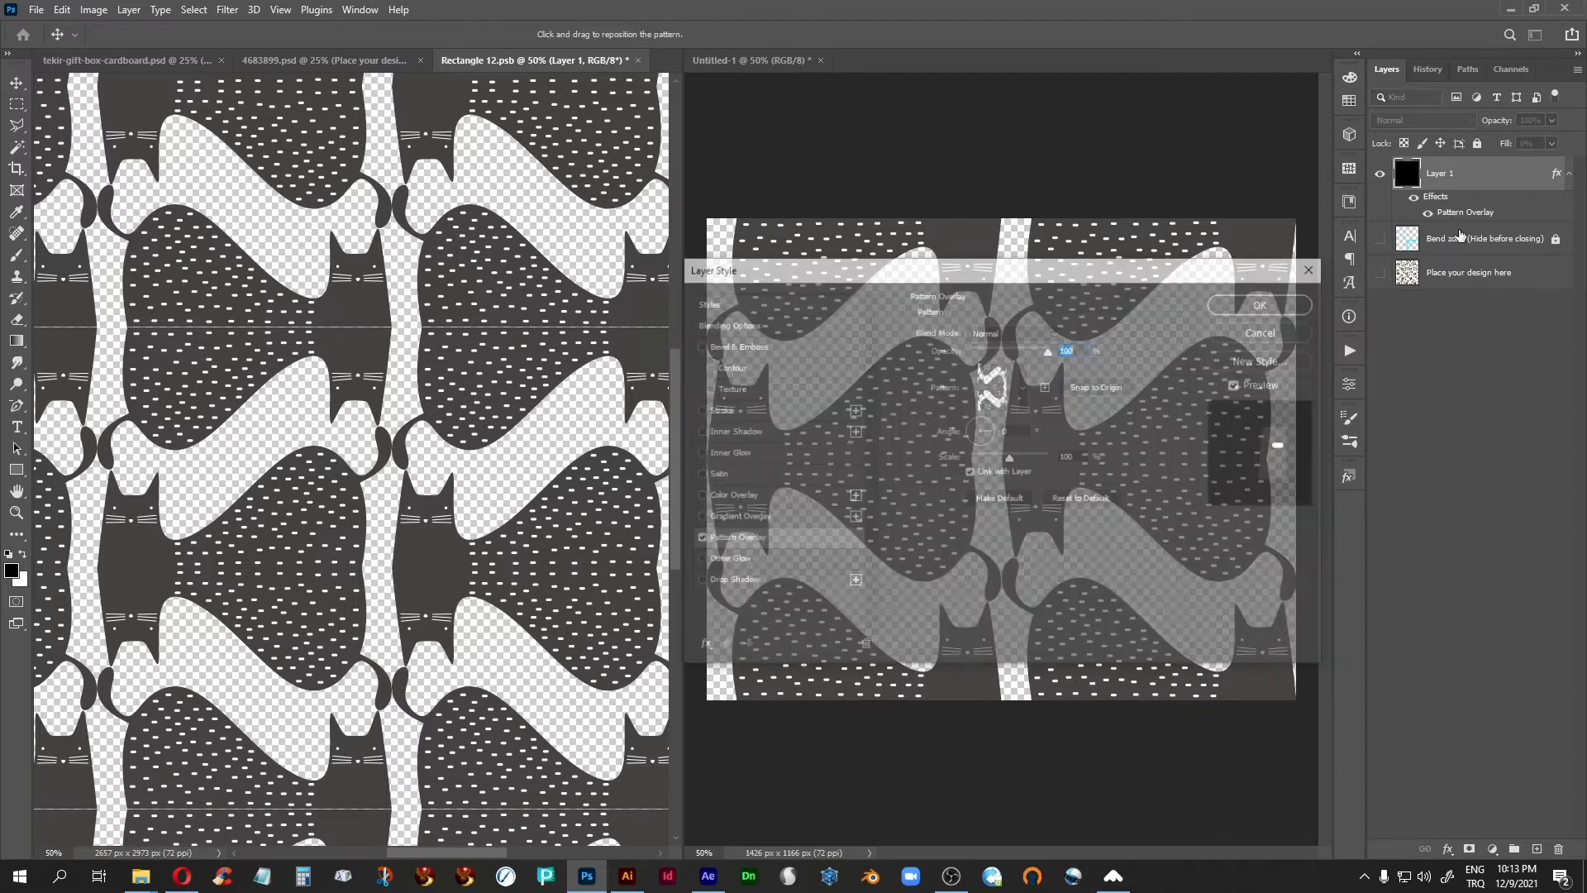
click(1023, 387)
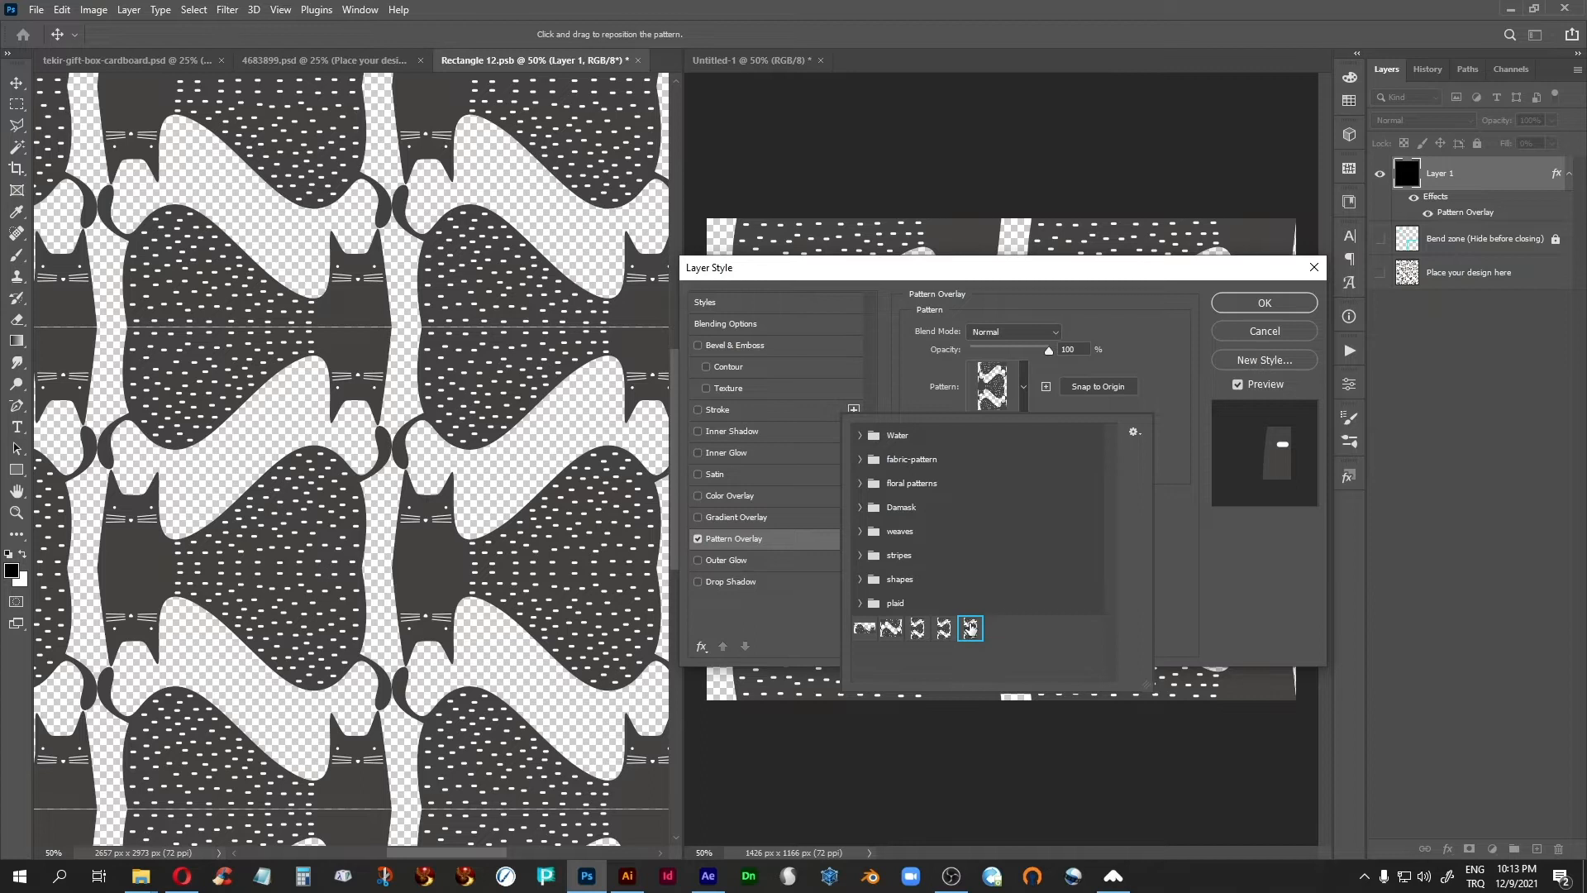
click(1201, 606)
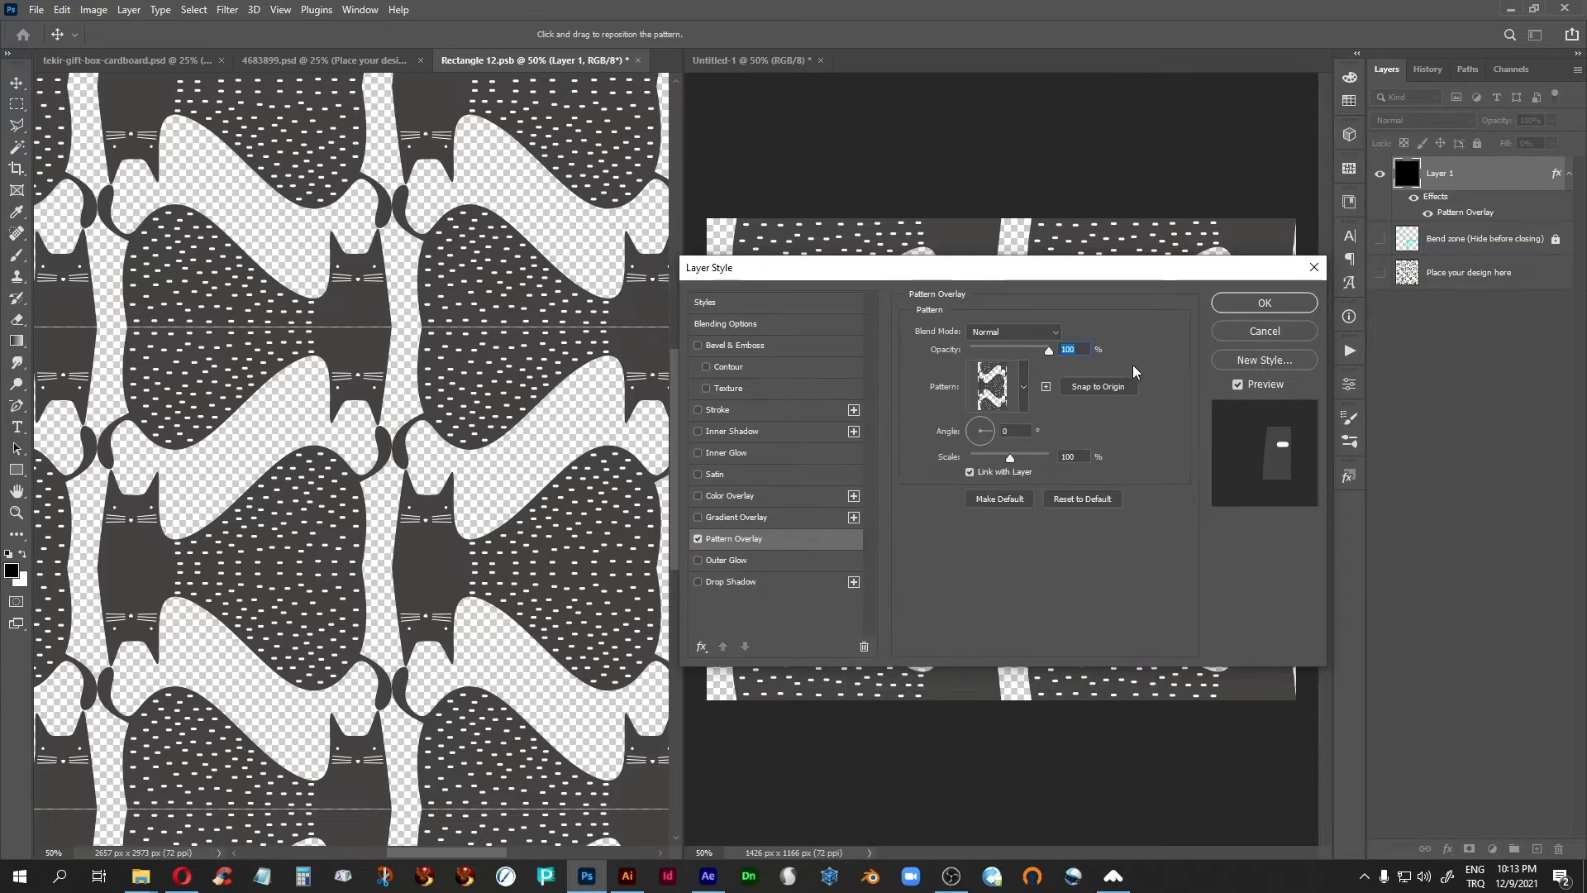
click(1242, 304)
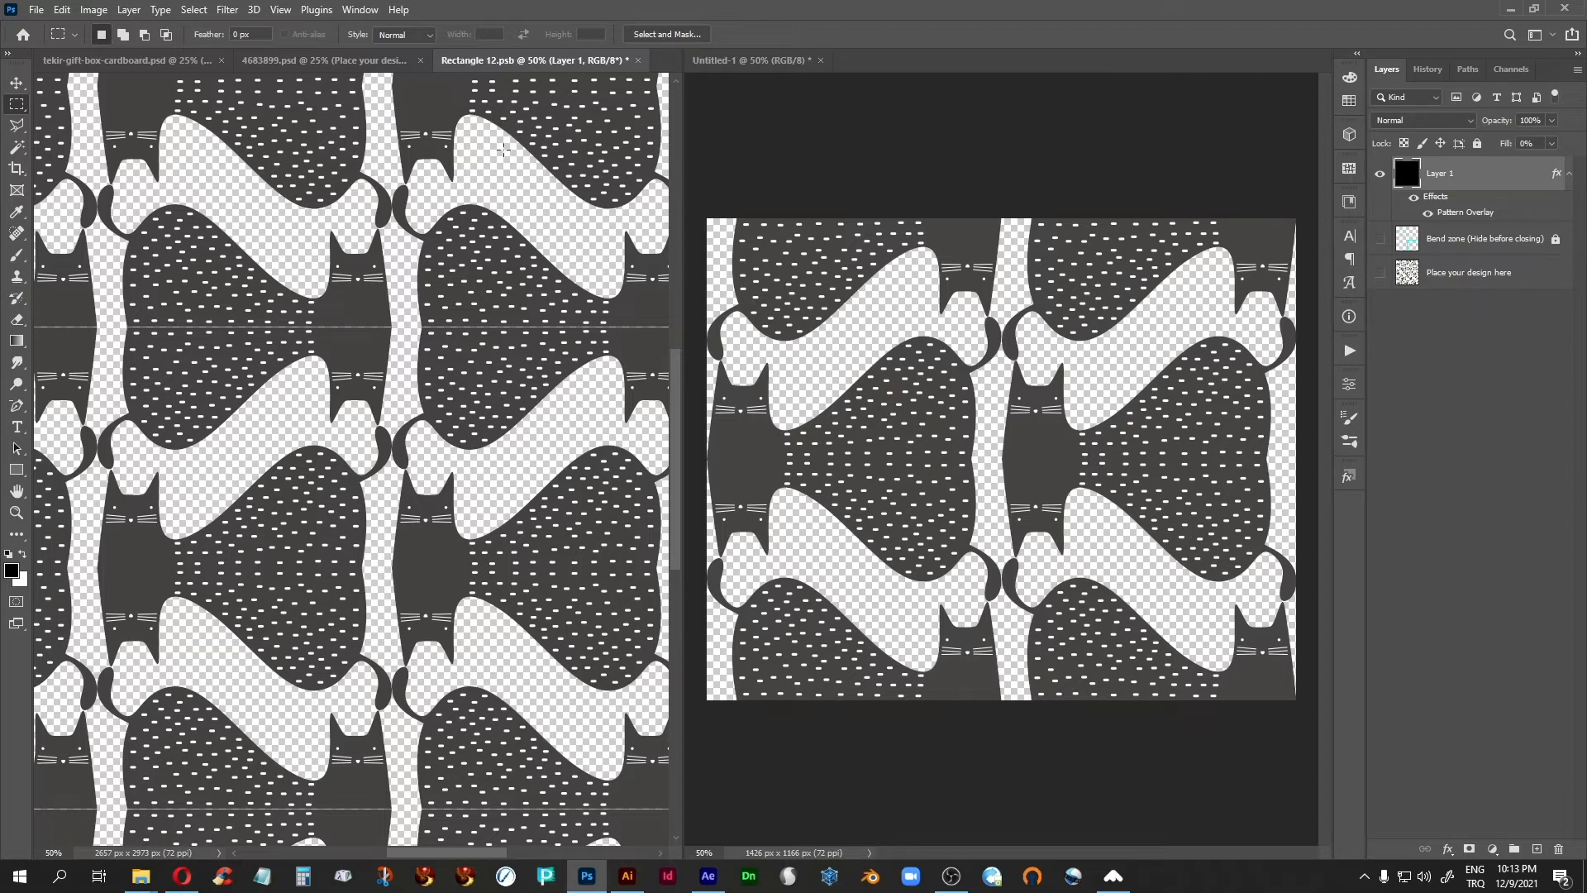
key(ctrl+s)
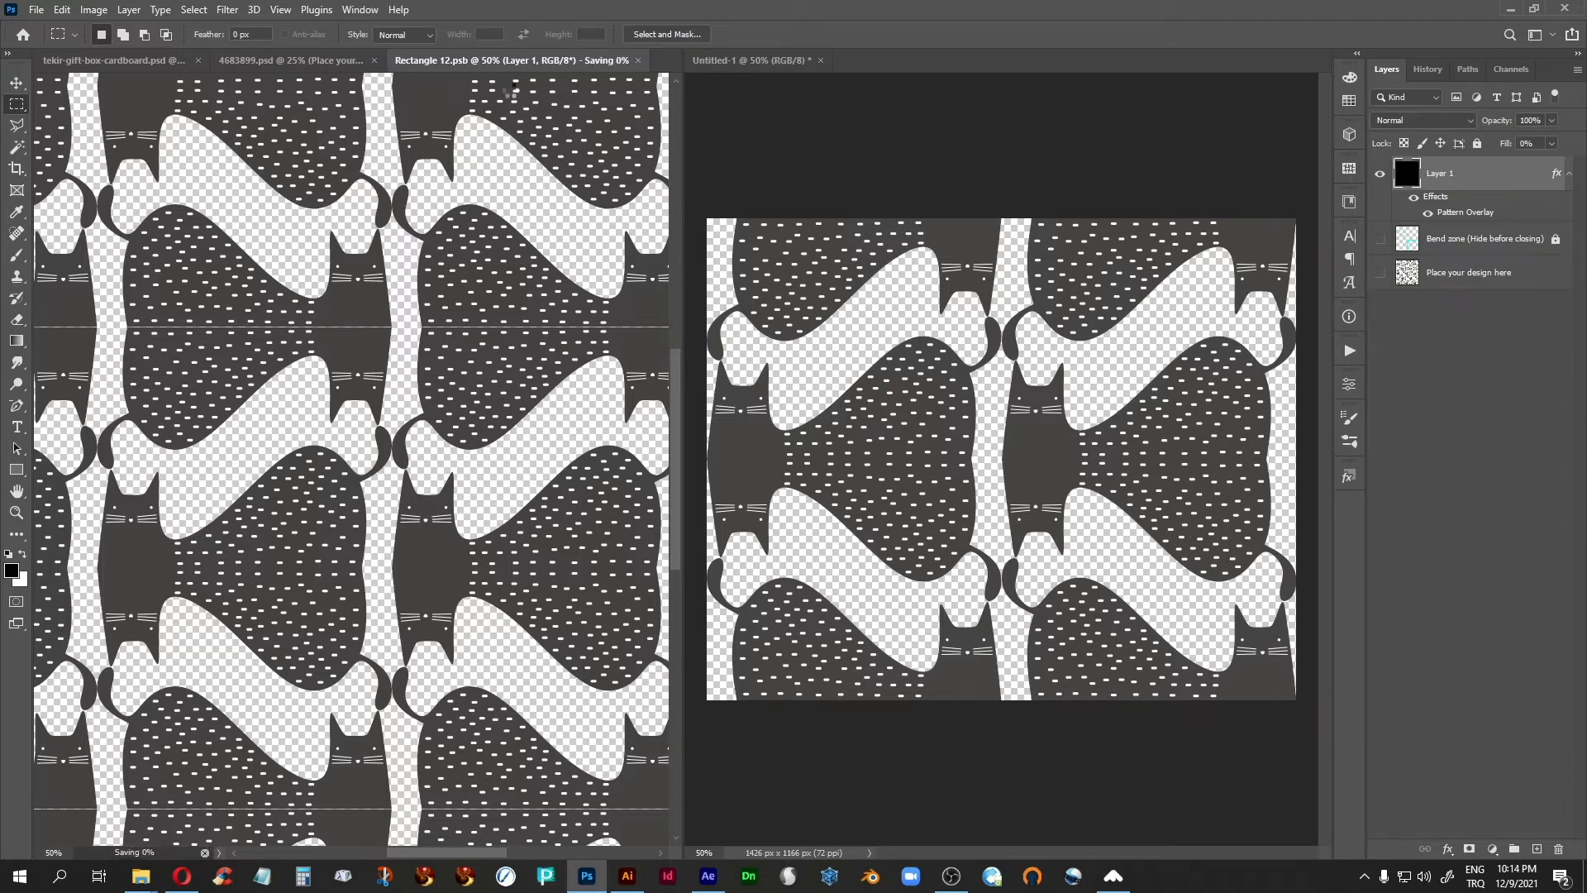
click(258, 61)
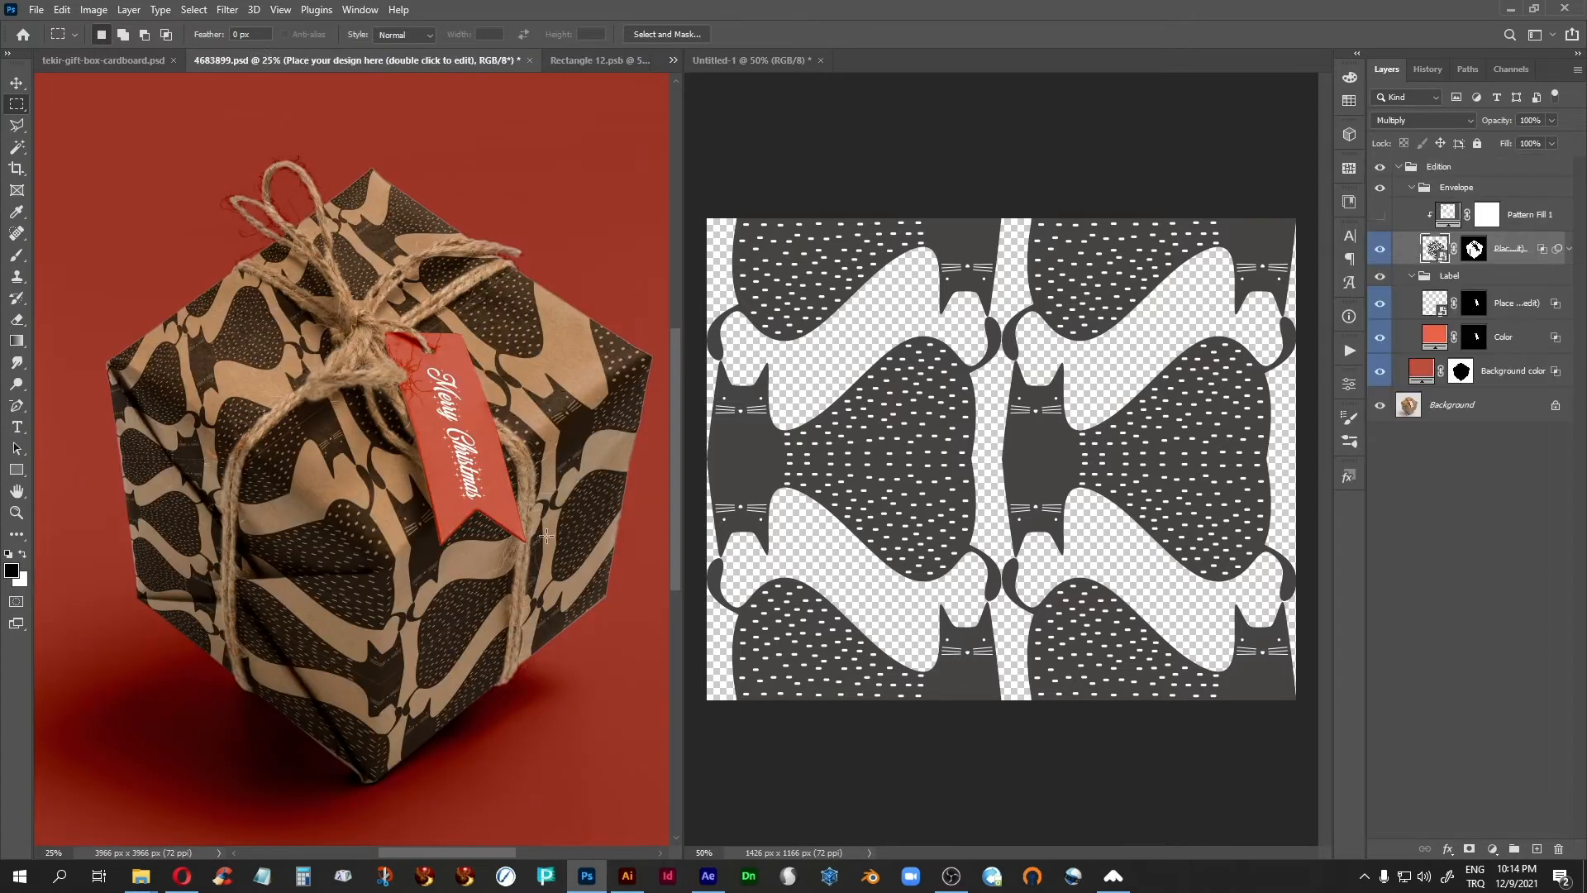
scroll(308, 360, up, 2)
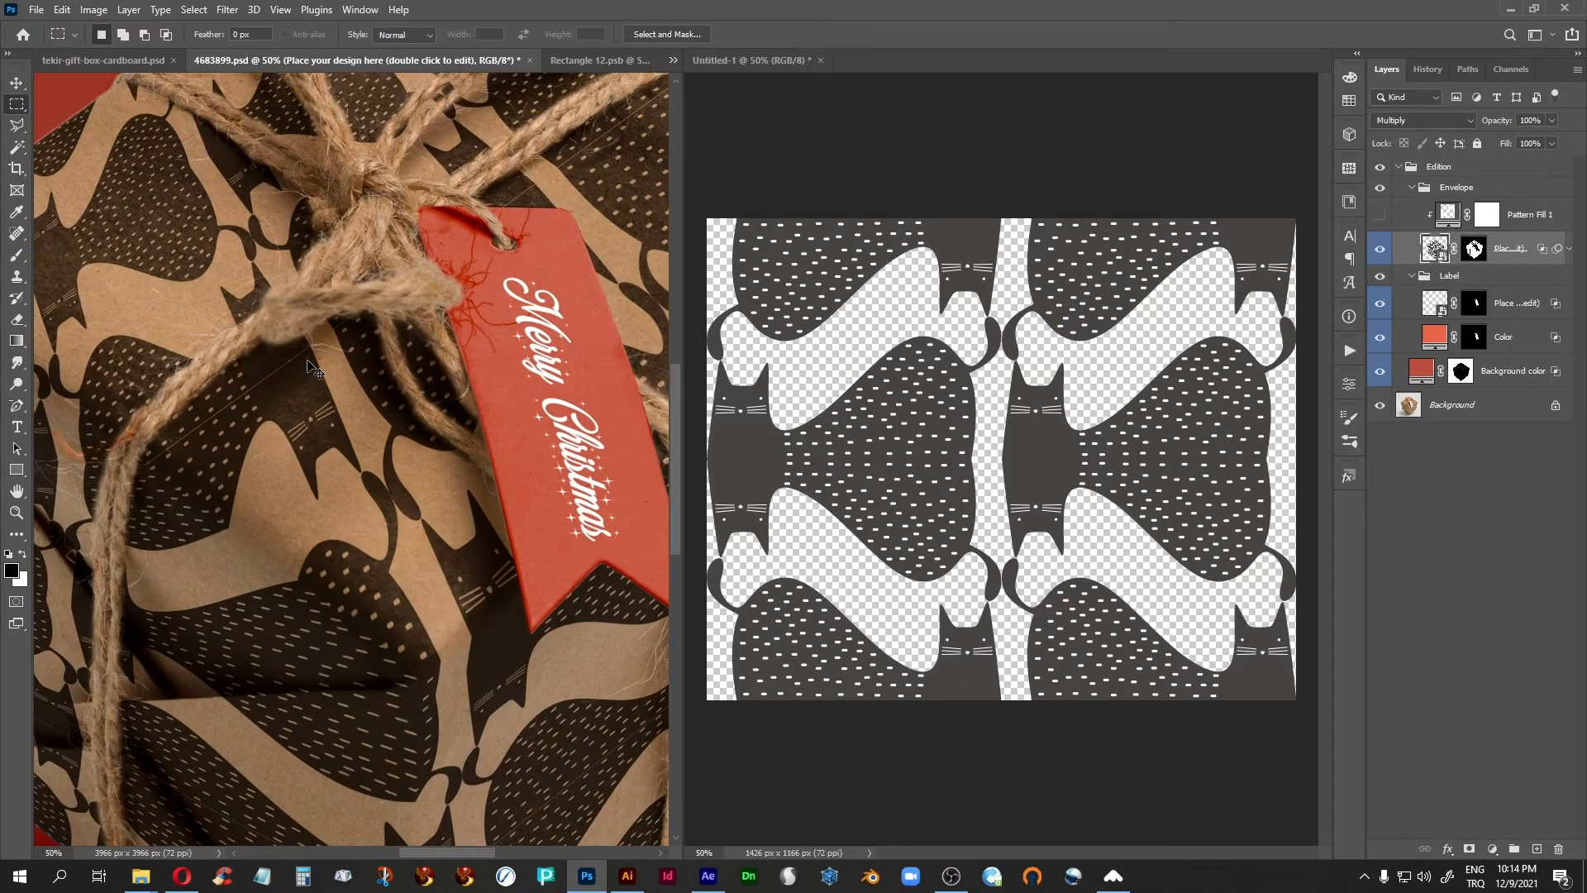
scroll(307, 361, down, 2)
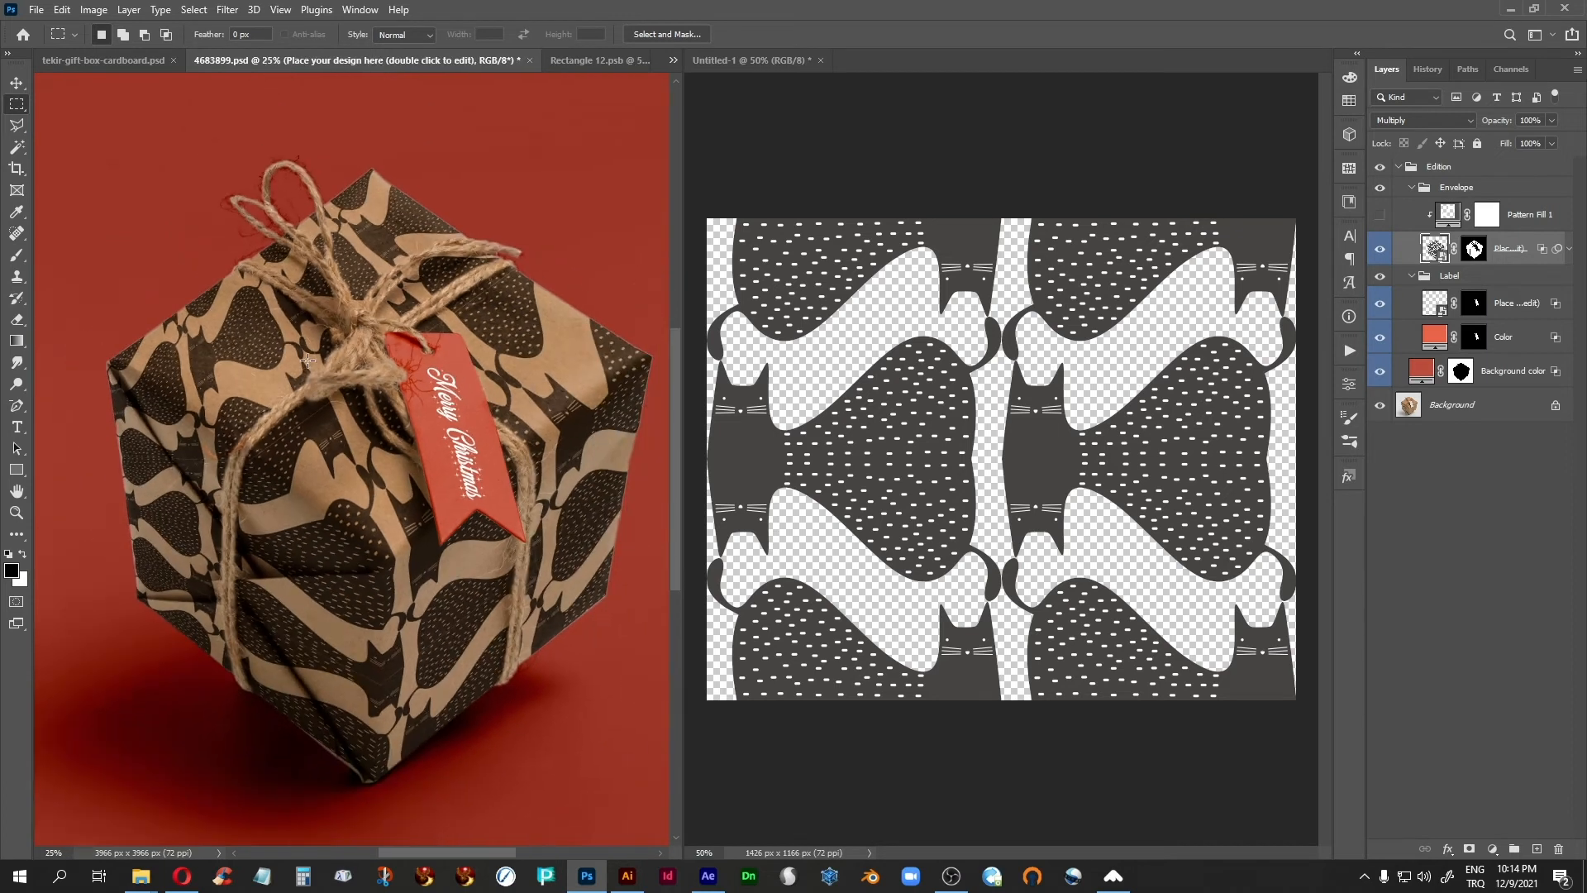
Check the pattern seams in Rectangle 12.psb and clear the selection in Untitled-1
click(609, 63)
mouse_move(593, 883)
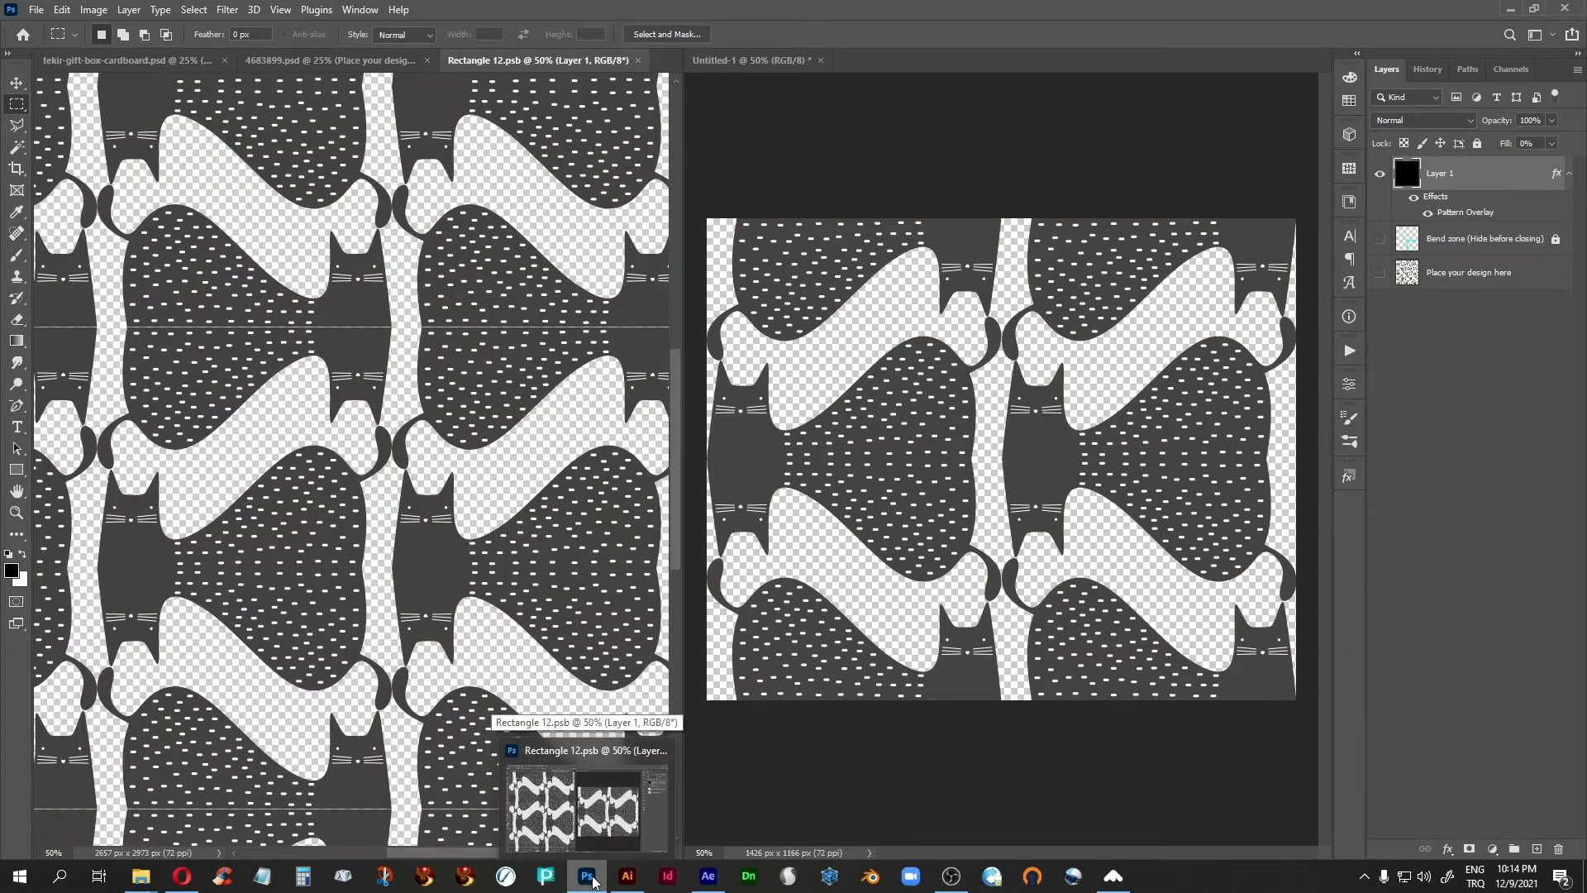
click(780, 56)
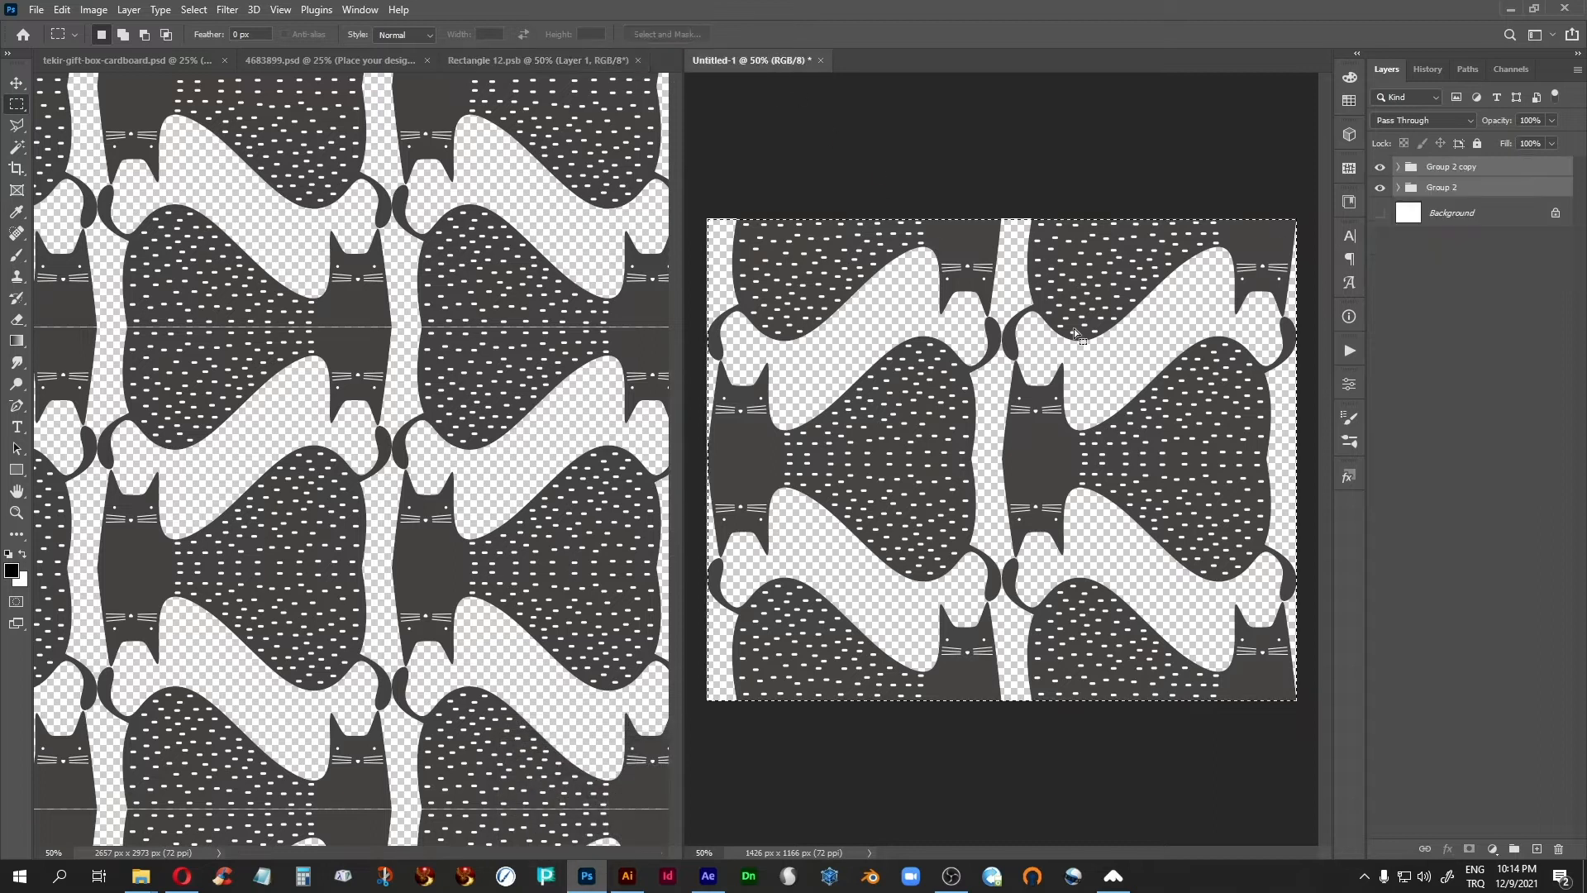
click(1170, 154)
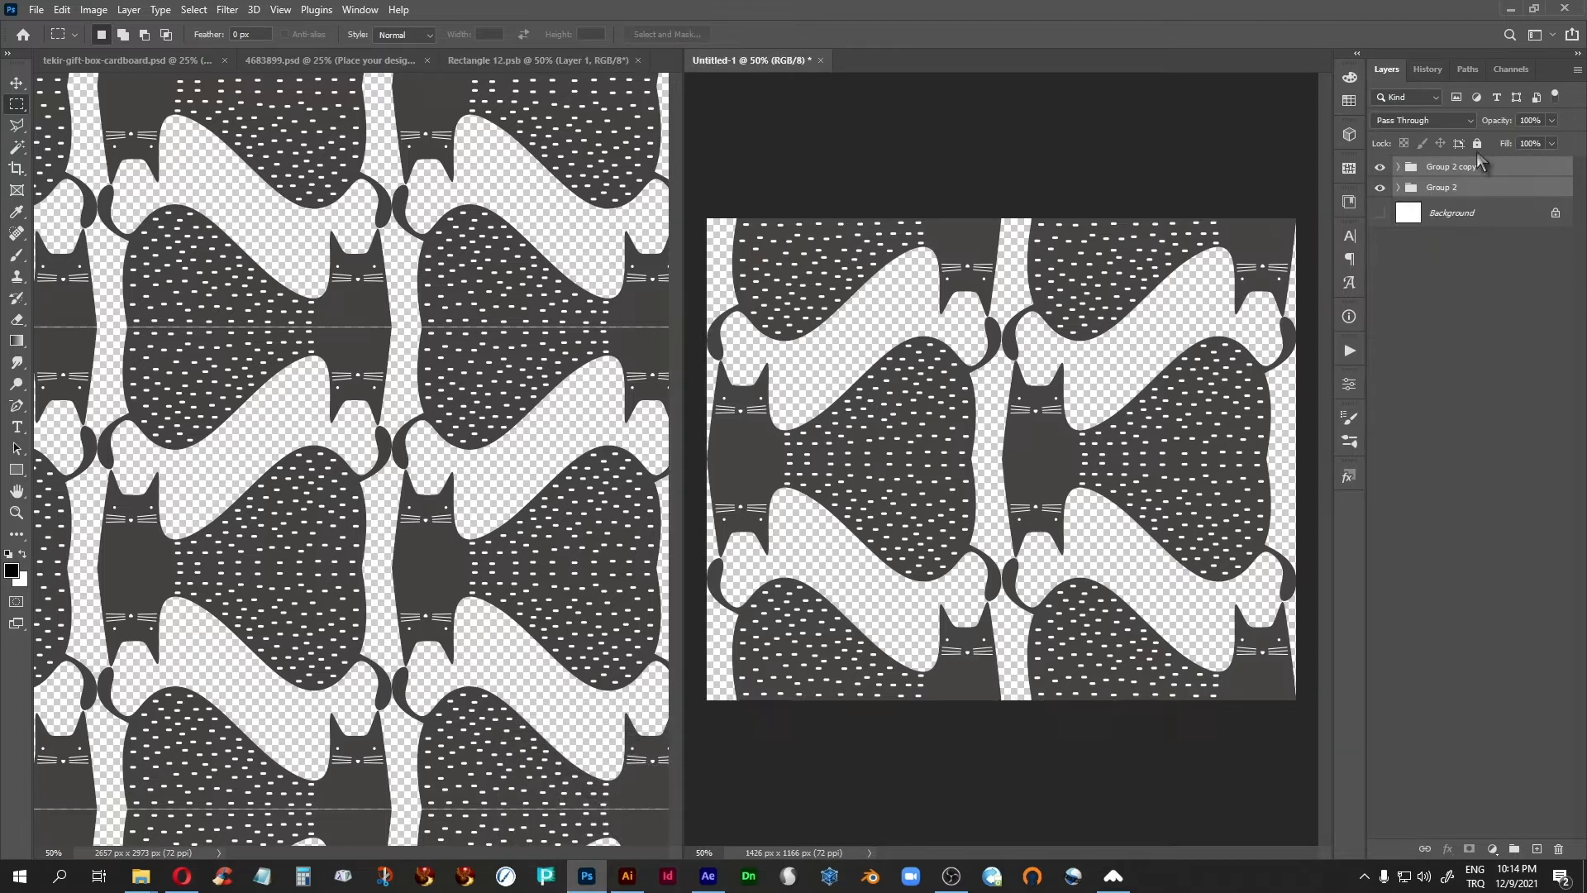
Set the vertical scale of both cat groups in Untitled-1 to 100.3%
key(ctrl+plus)
key(ctrl+plus)
key(ctrl+plus)
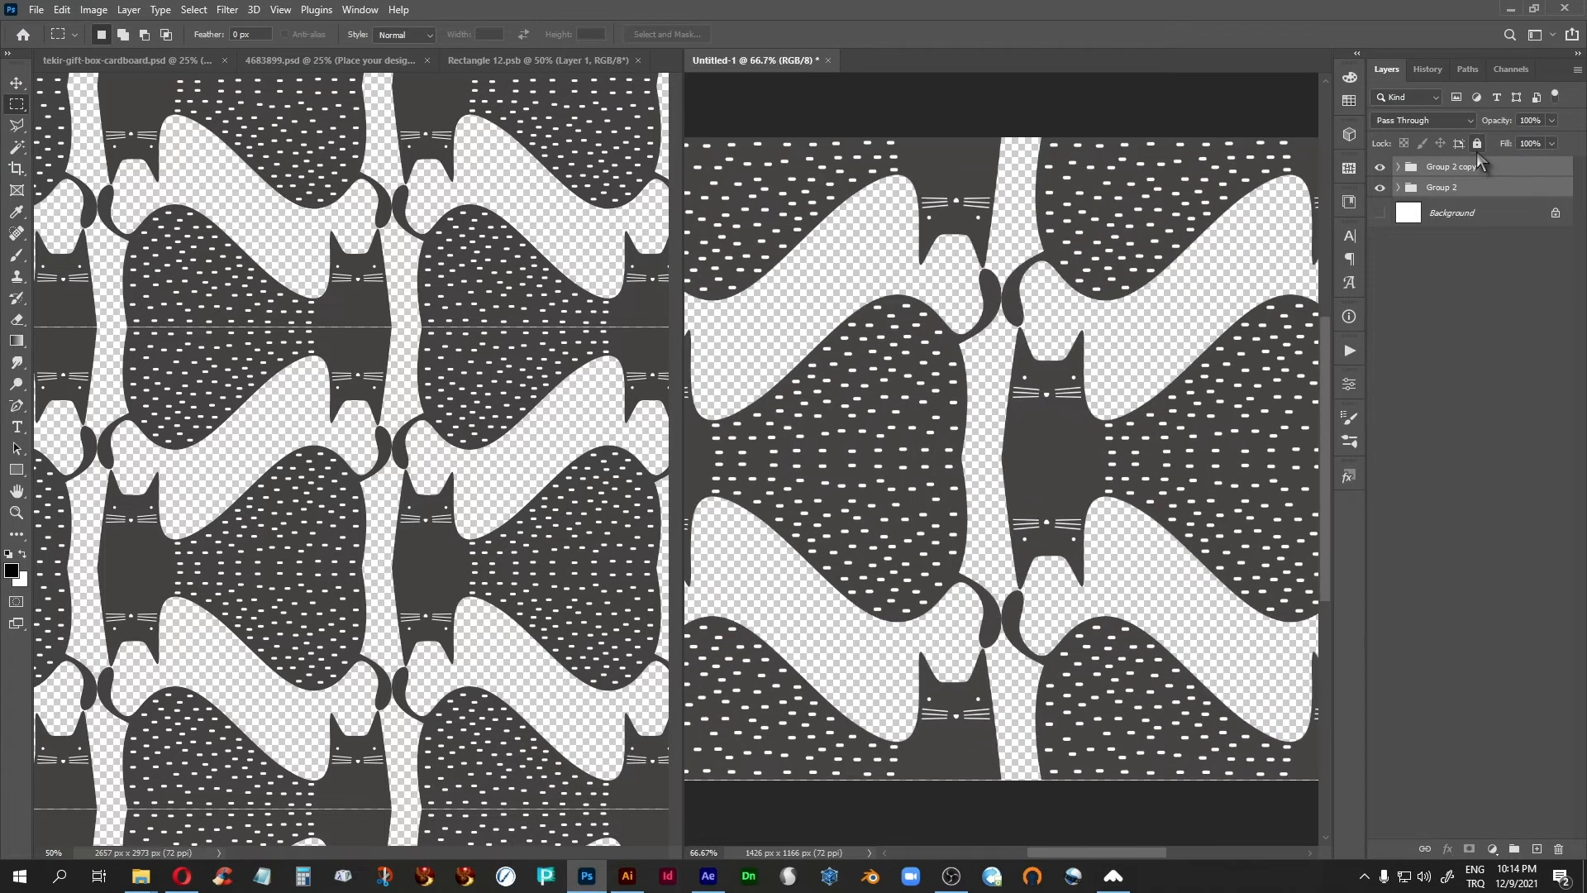
key(ctrl+minus)
key(ctrl+minus)
key(ctrl+minus)
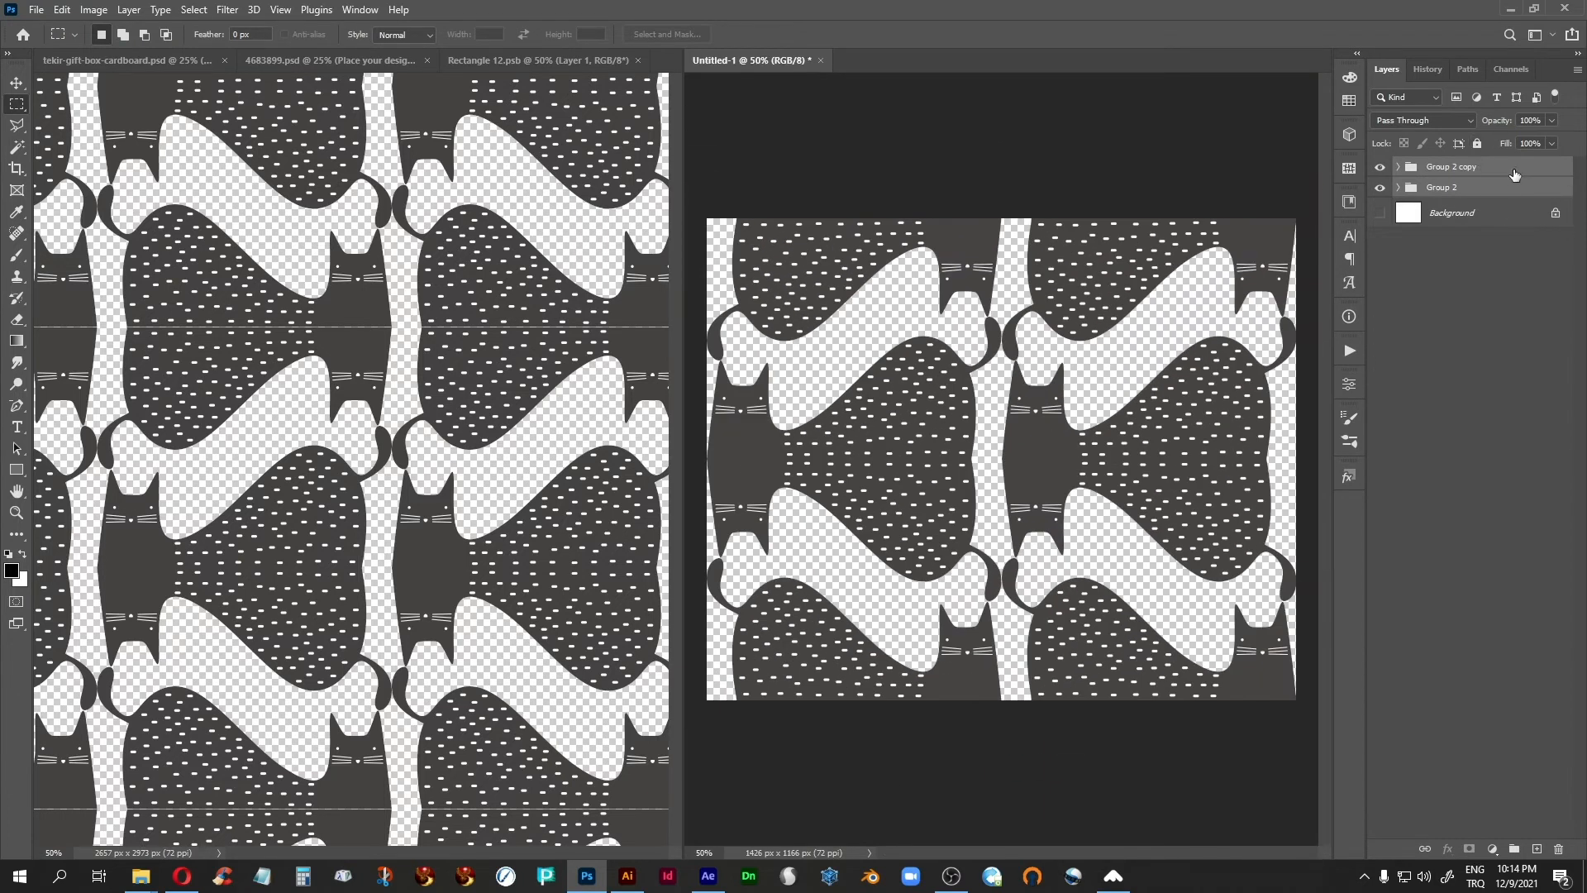
key(ctrl+t)
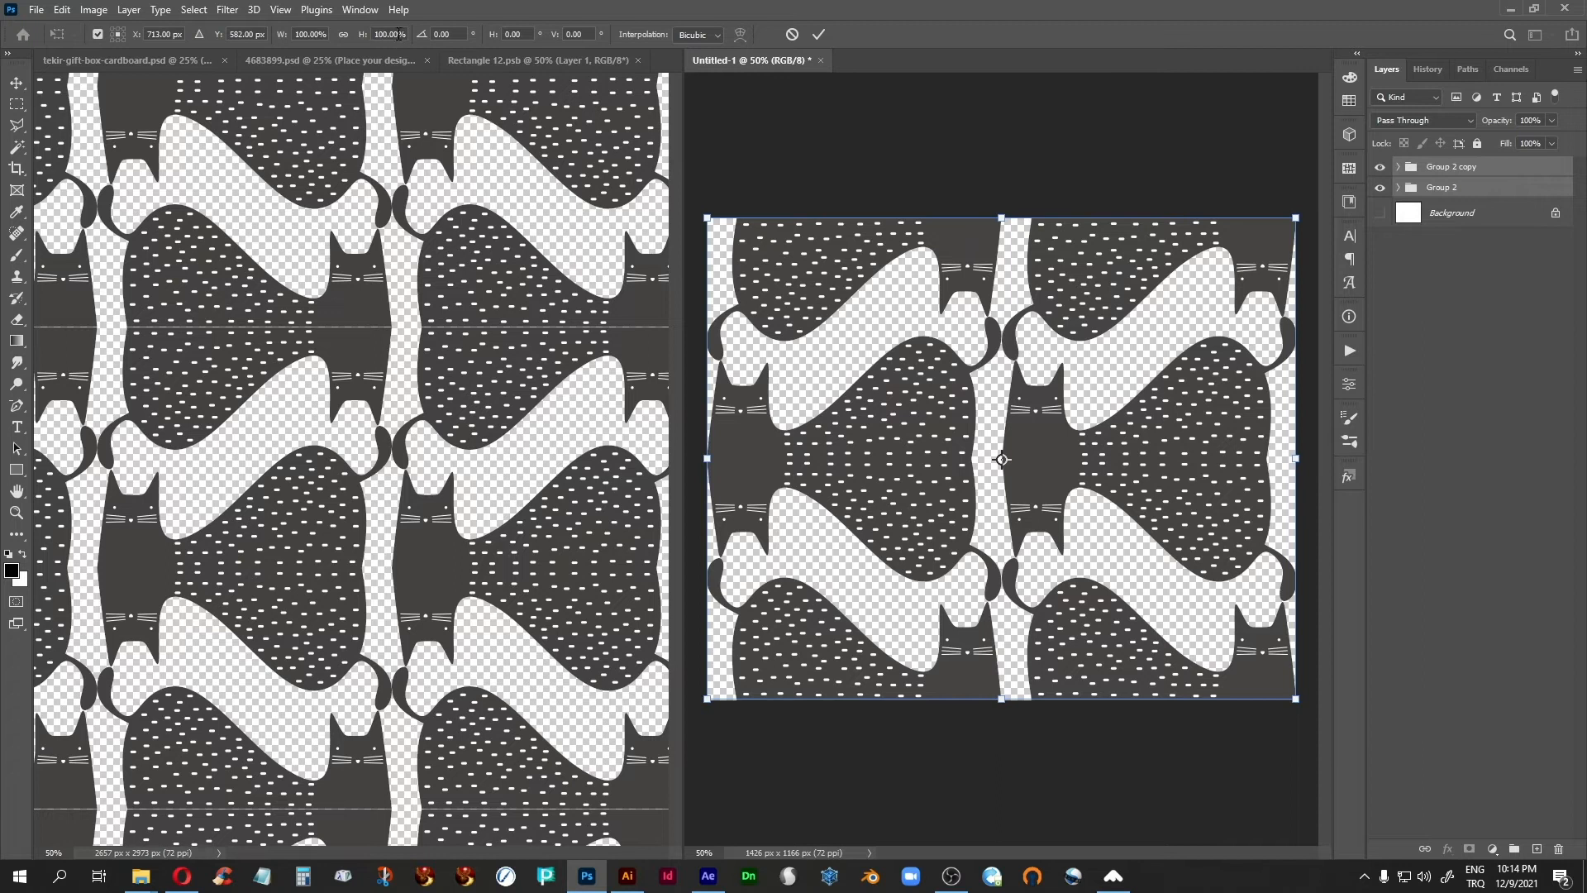
click(390, 33)
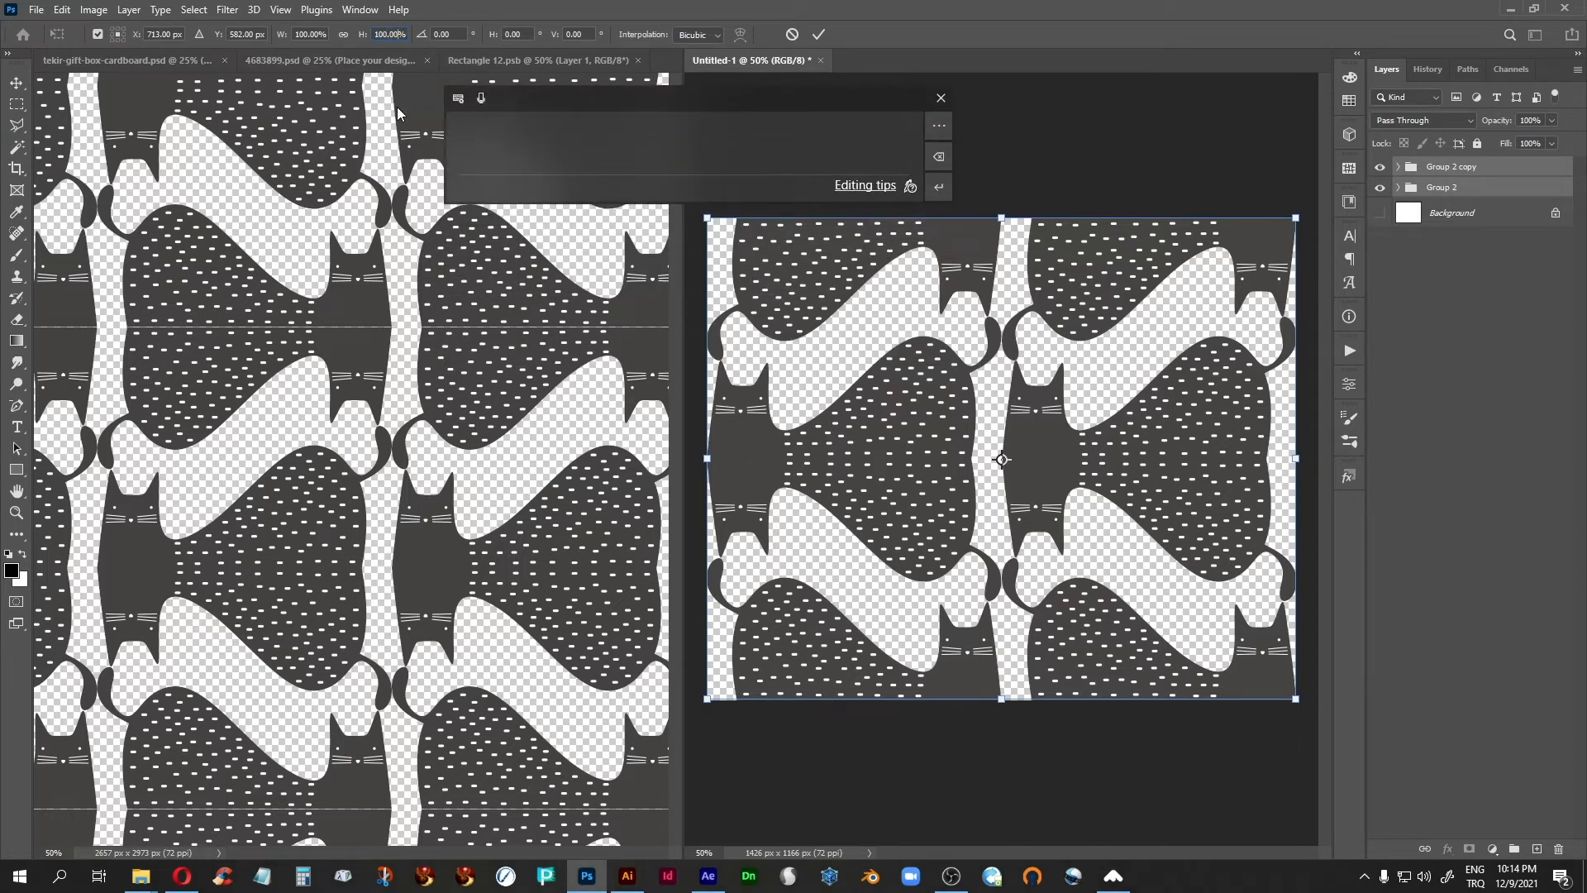
key(BackSpace)
key(BackSpace)
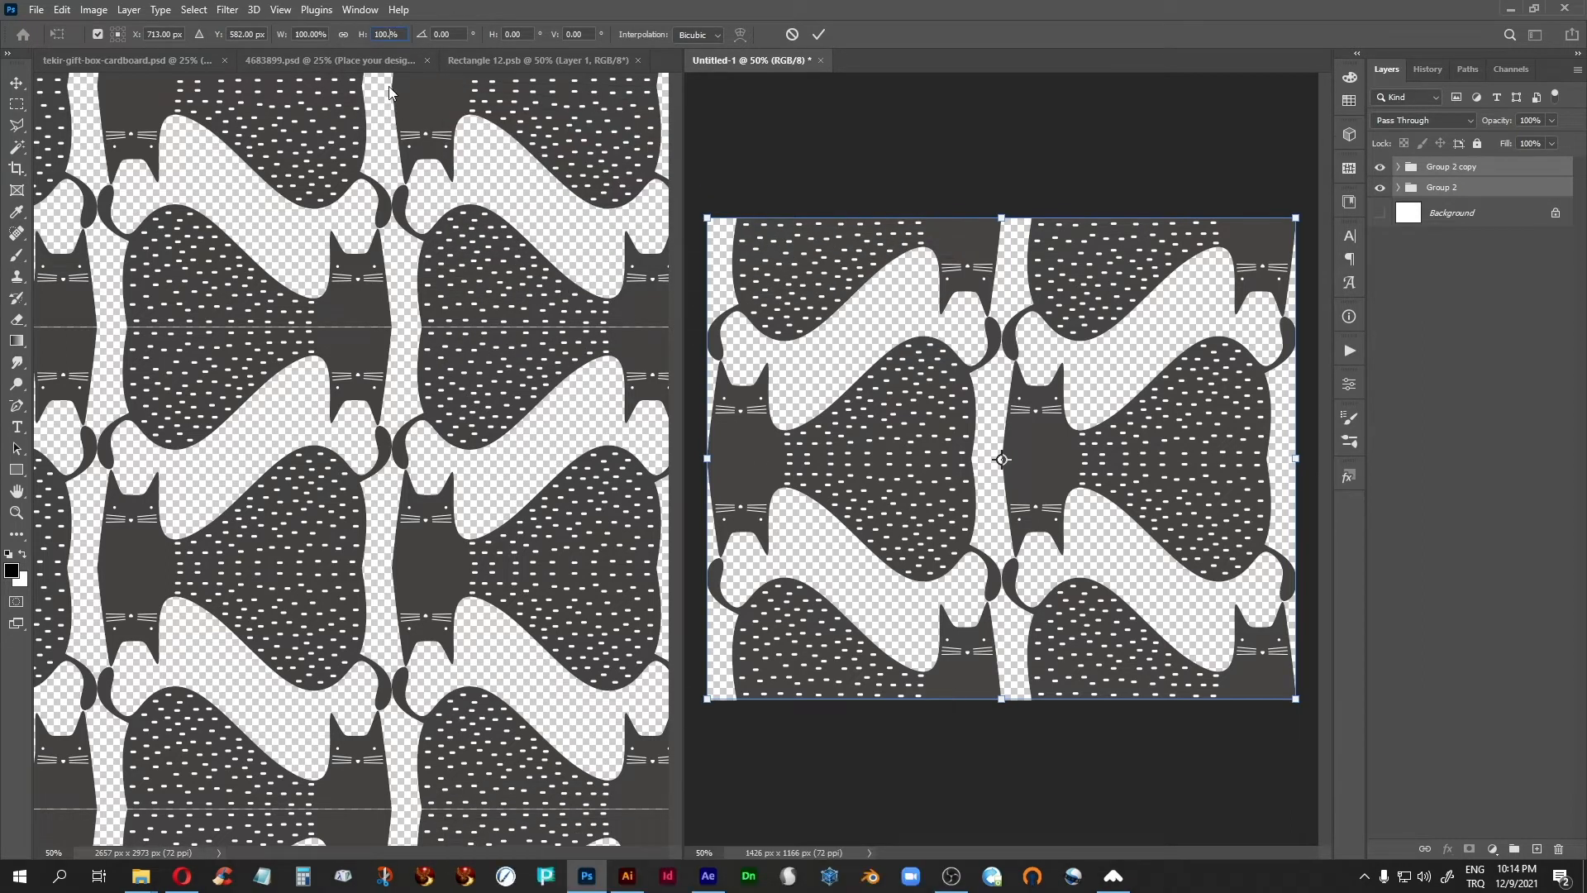
text(3)
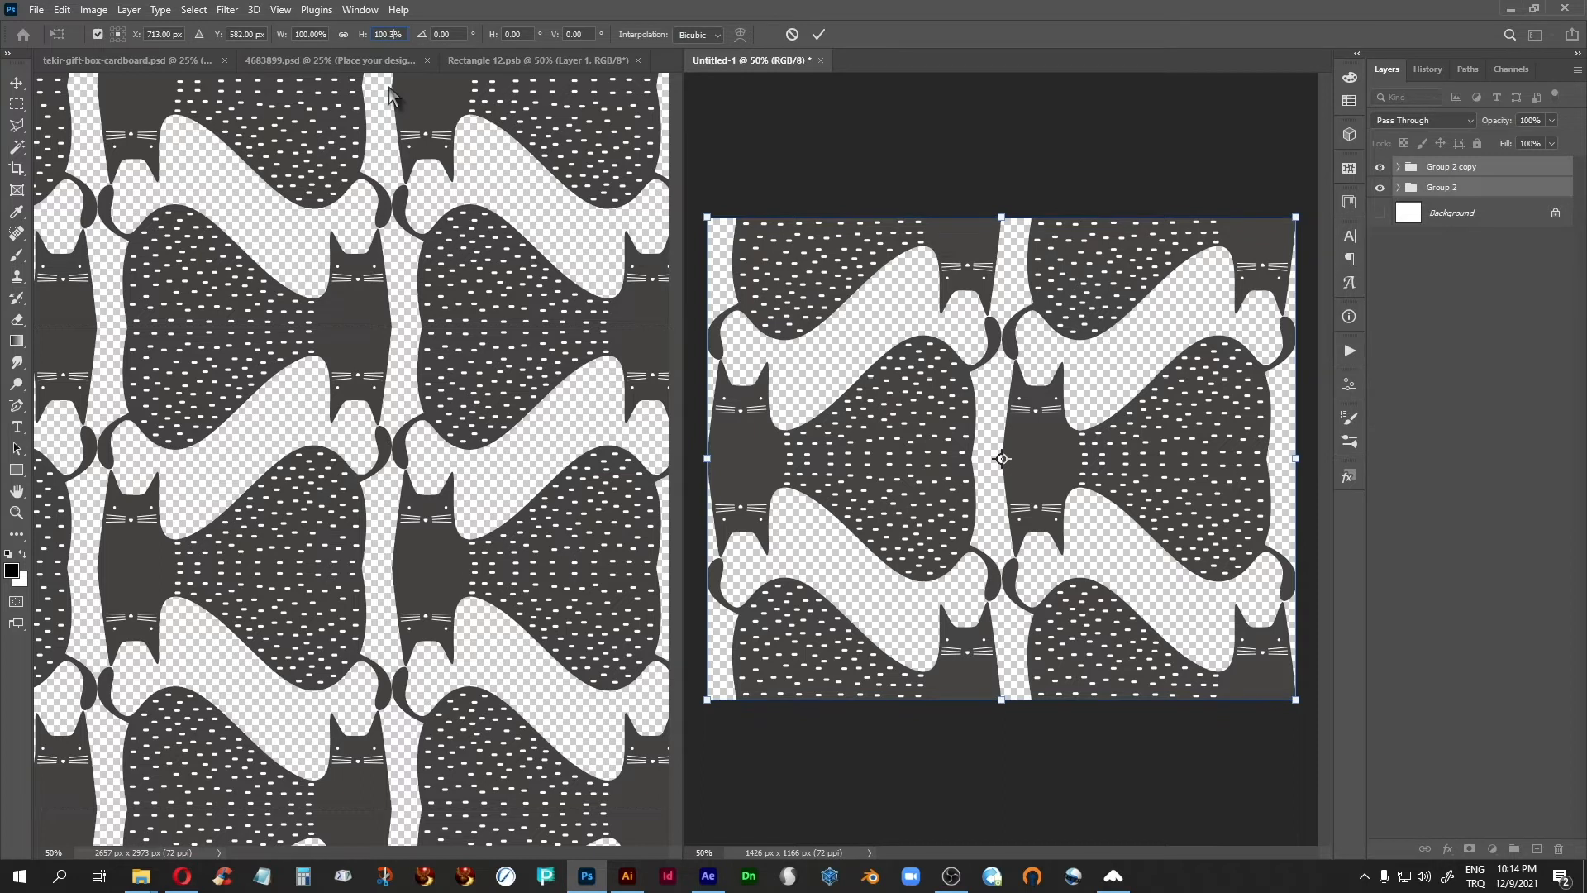
key(Return)
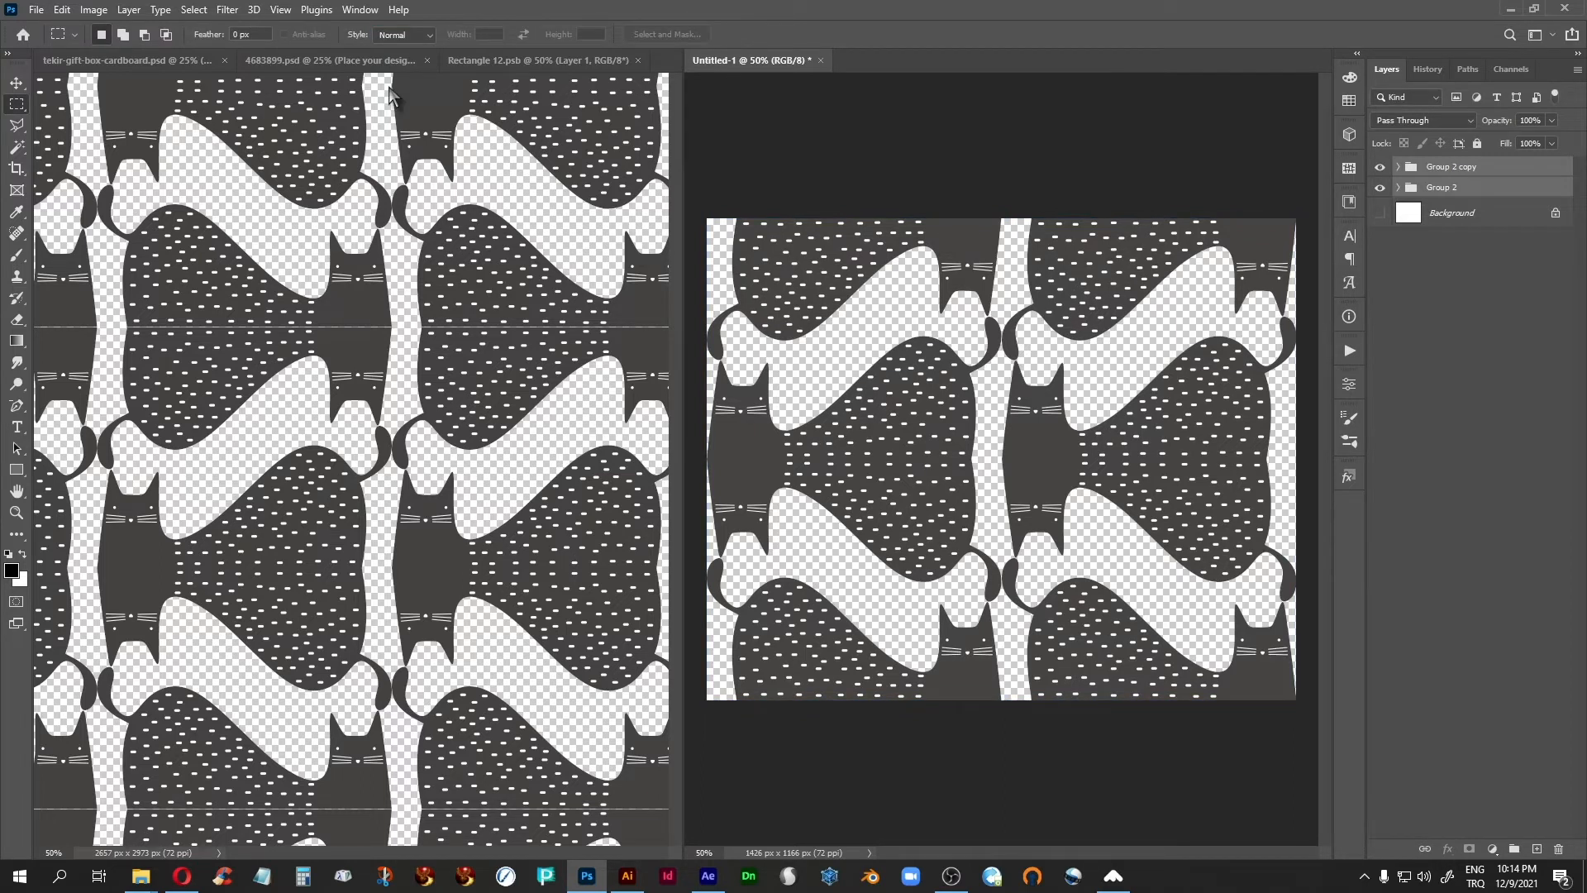
Select the whole rescaled cat canvas with a rectangular marquee and define it as a new pattern named cat-3
key(ctrl+shift+s)
click(926, 674)
drag(705, 212, 1439, 798)
click(61, 9)
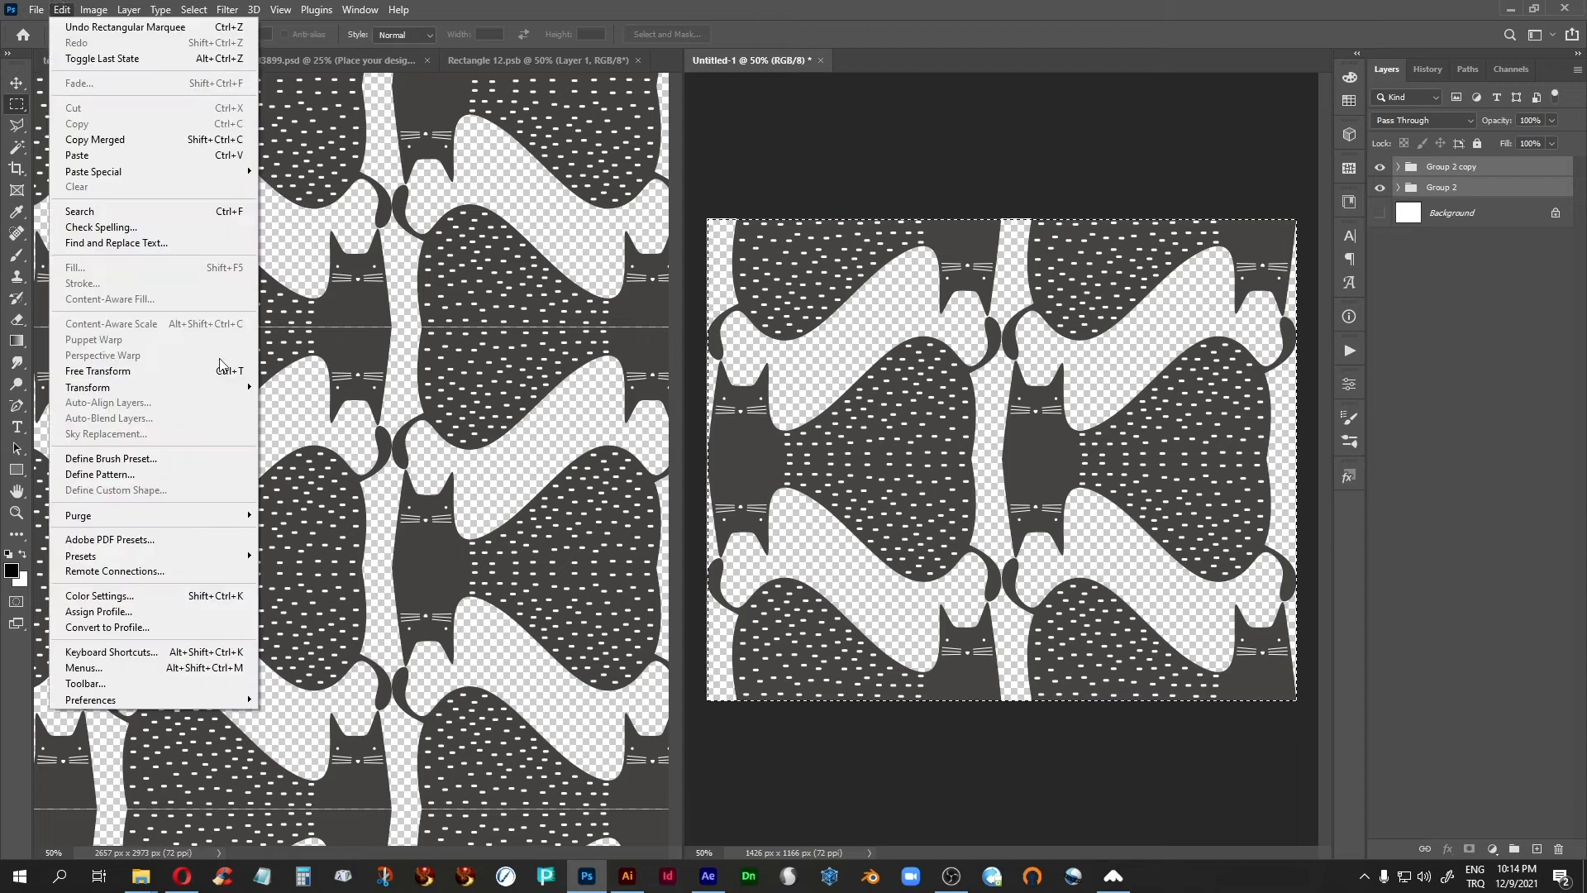
click(108, 474)
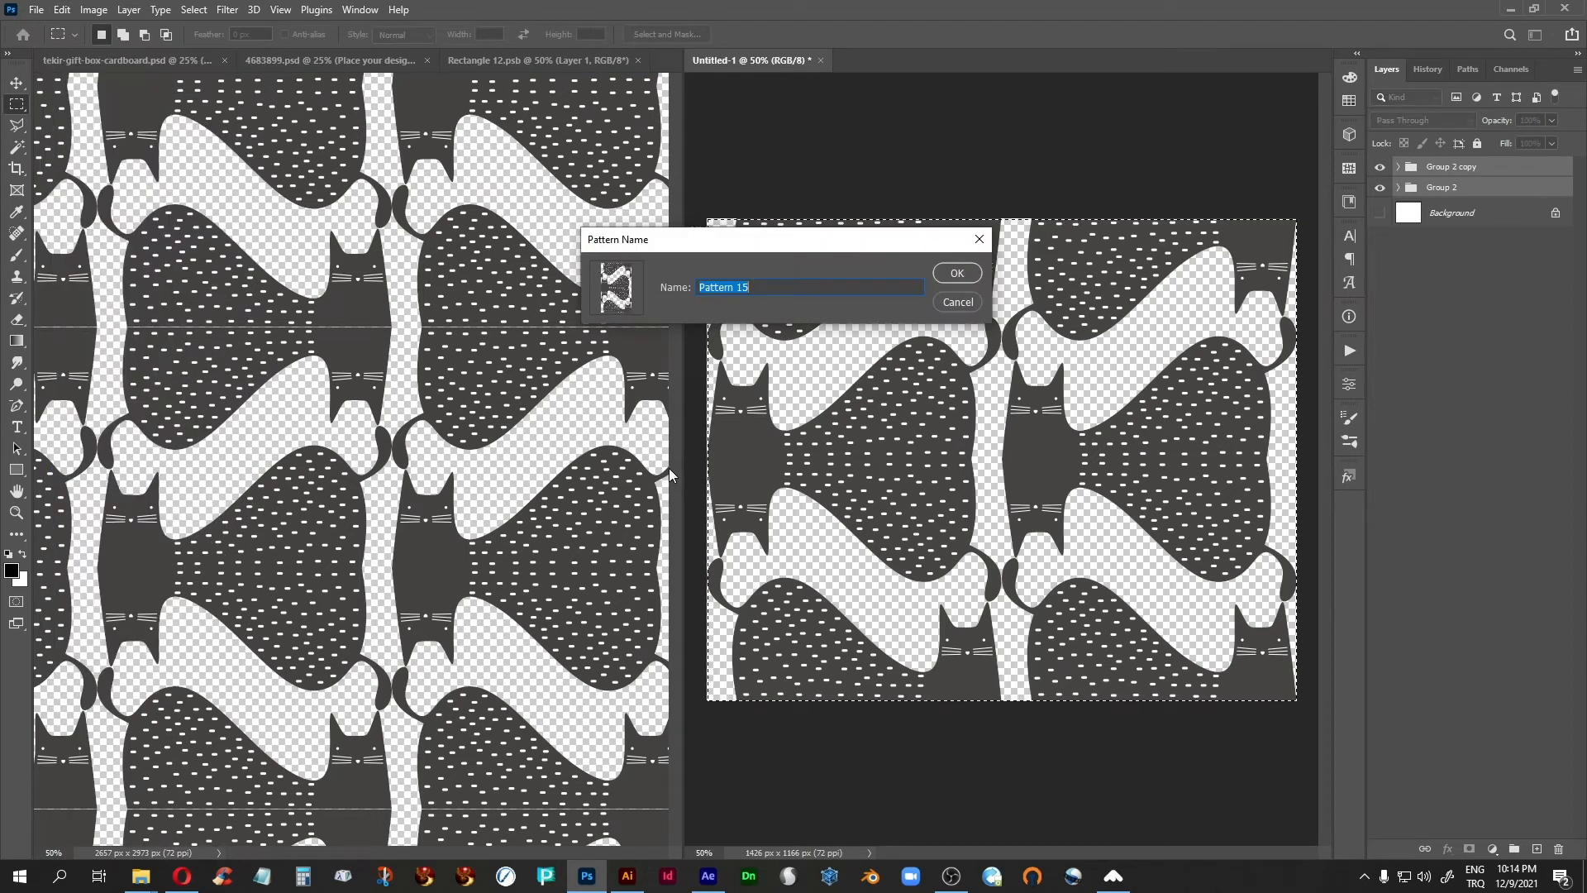
text(cat-3)
key(Return)
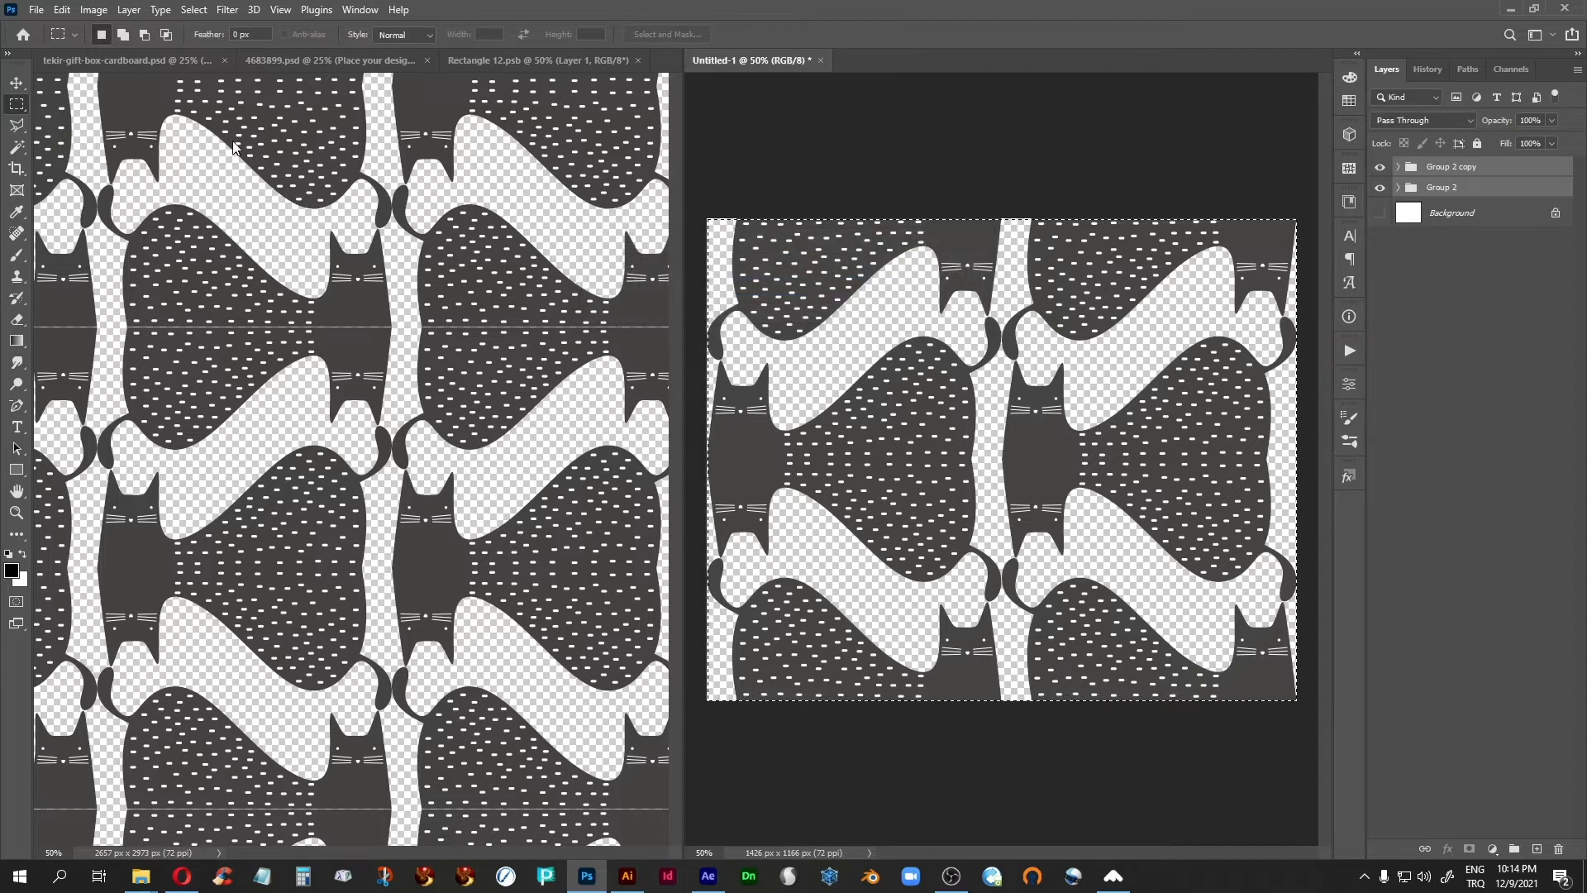
Switch Layer 1's Pattern Overlay in Rectangle 12.psb to the pattern made from the 100.3% artwork
click(481, 57)
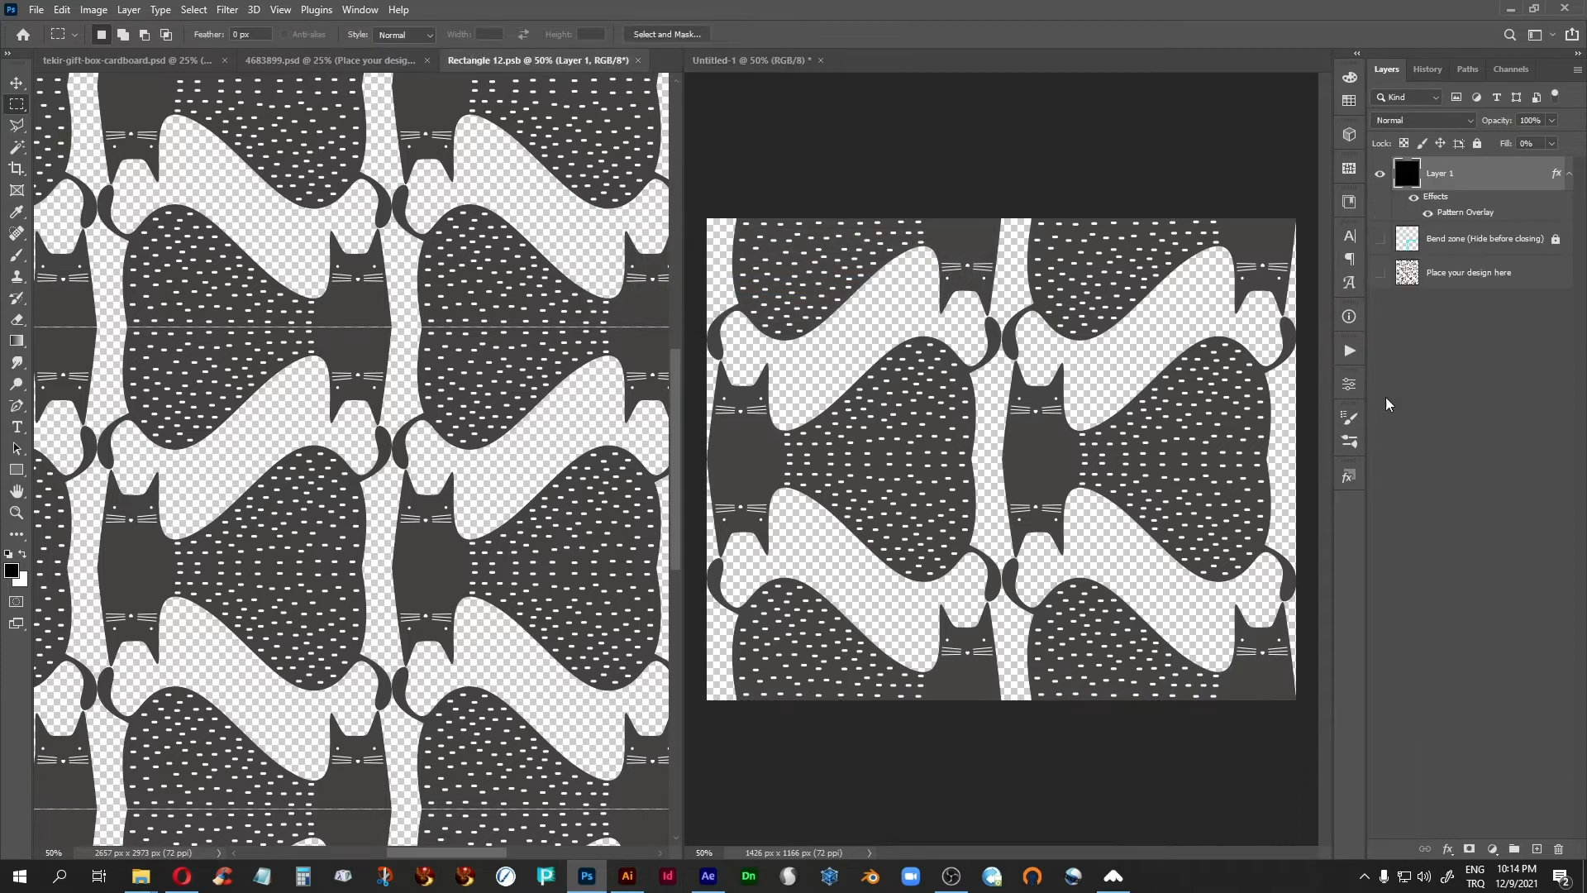
double_click(1465, 216)
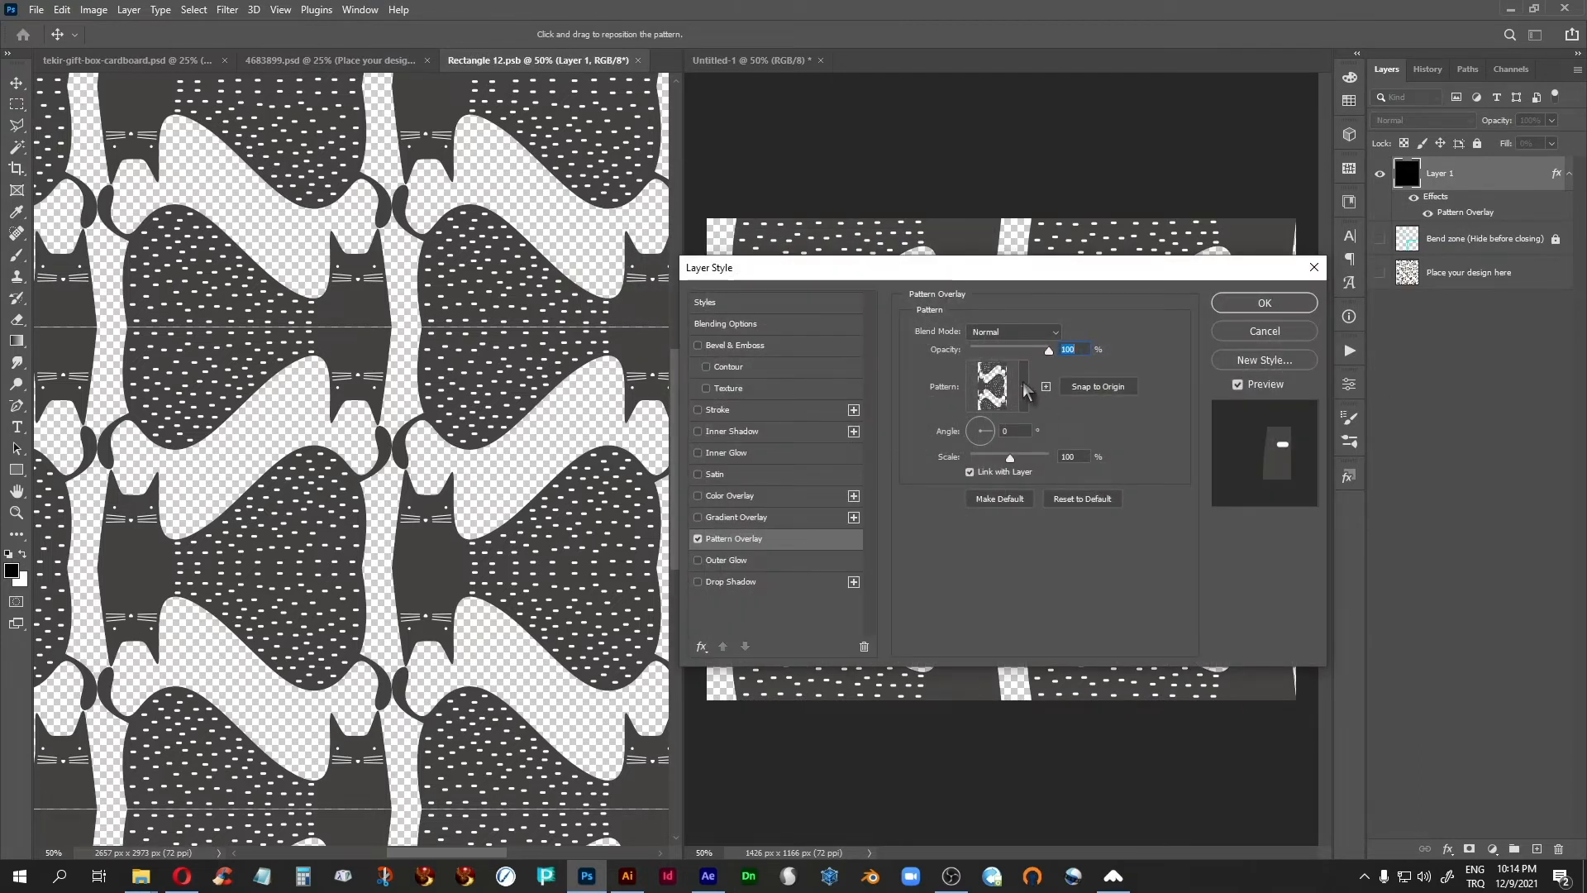
click(1024, 387)
click(997, 629)
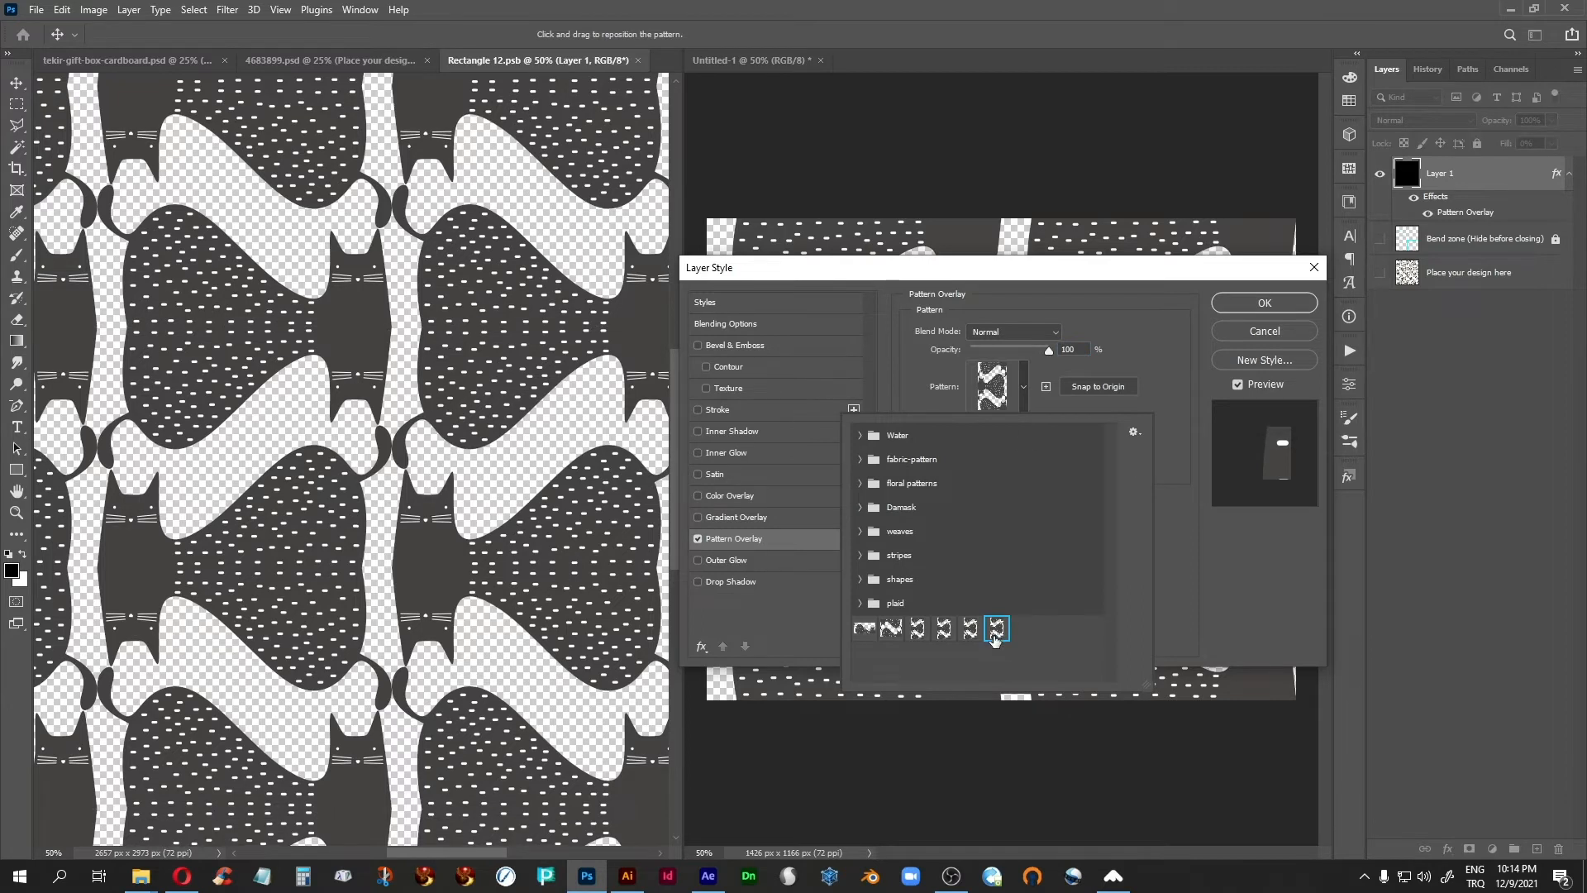
click(1244, 301)
click(1243, 301)
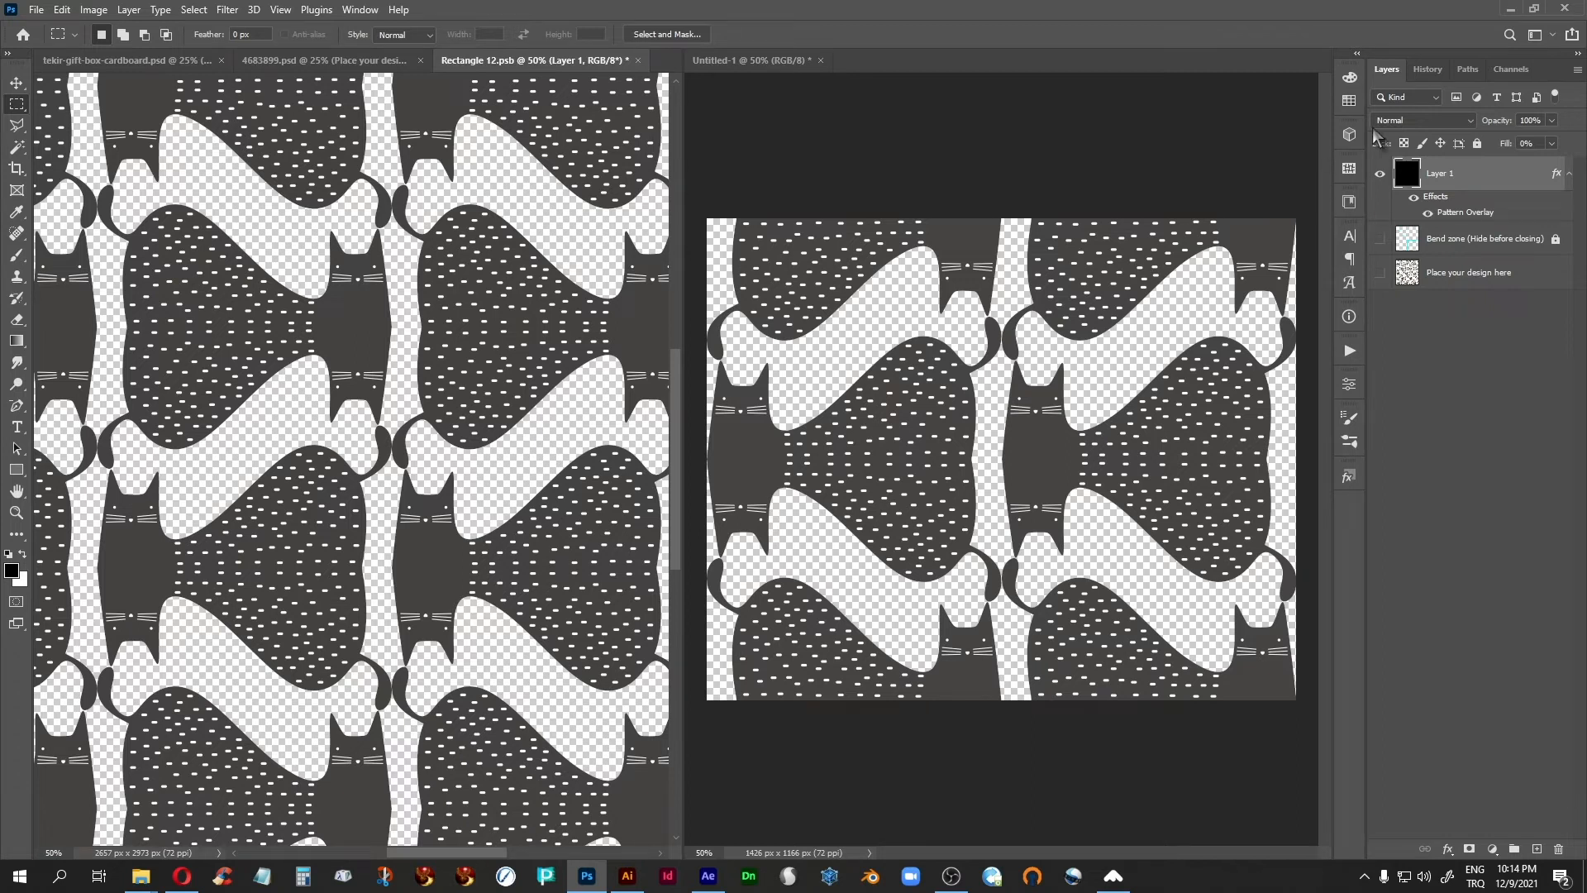
Flip Group 2 horizontally in Untitled-1 so its cats mirror those in Group 2 copy
click(767, 60)
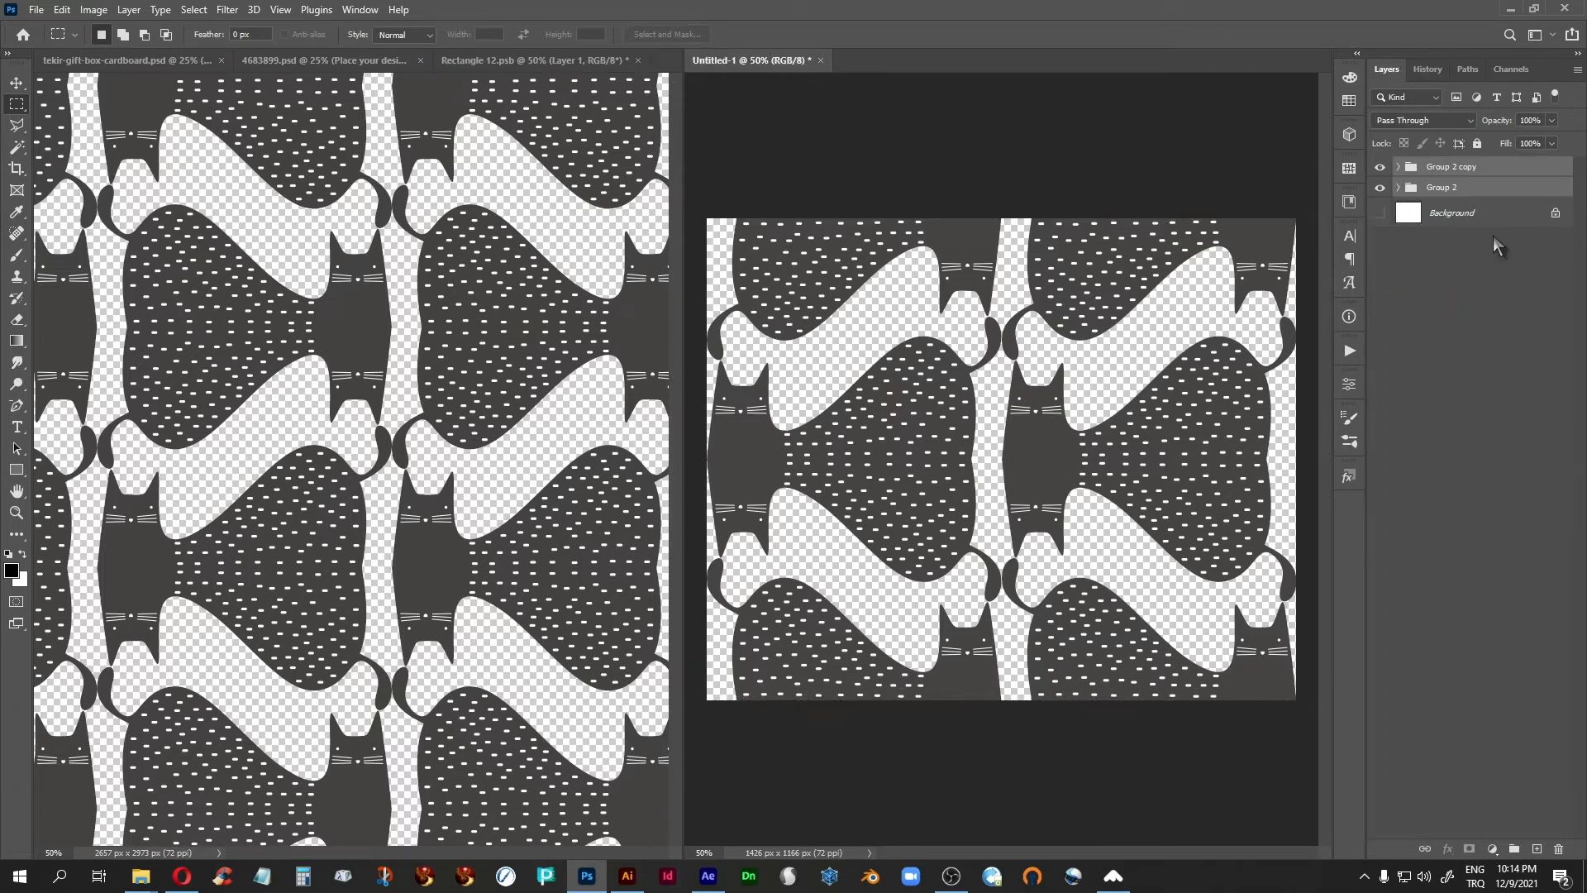
click(1451, 168)
click(1381, 168)
click(1381, 168)
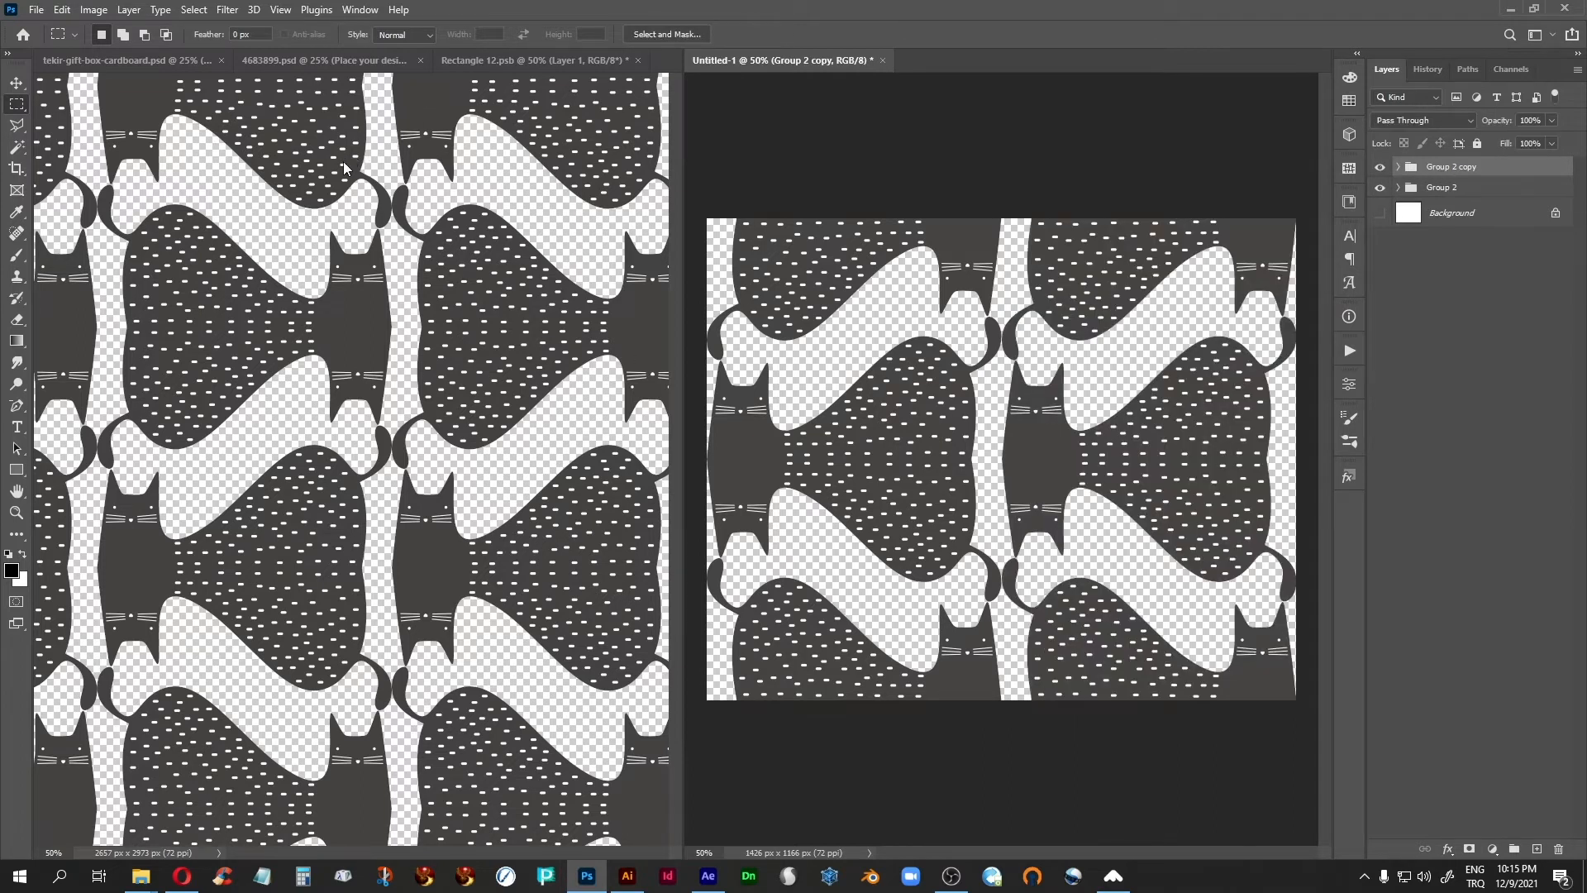
click(1442, 189)
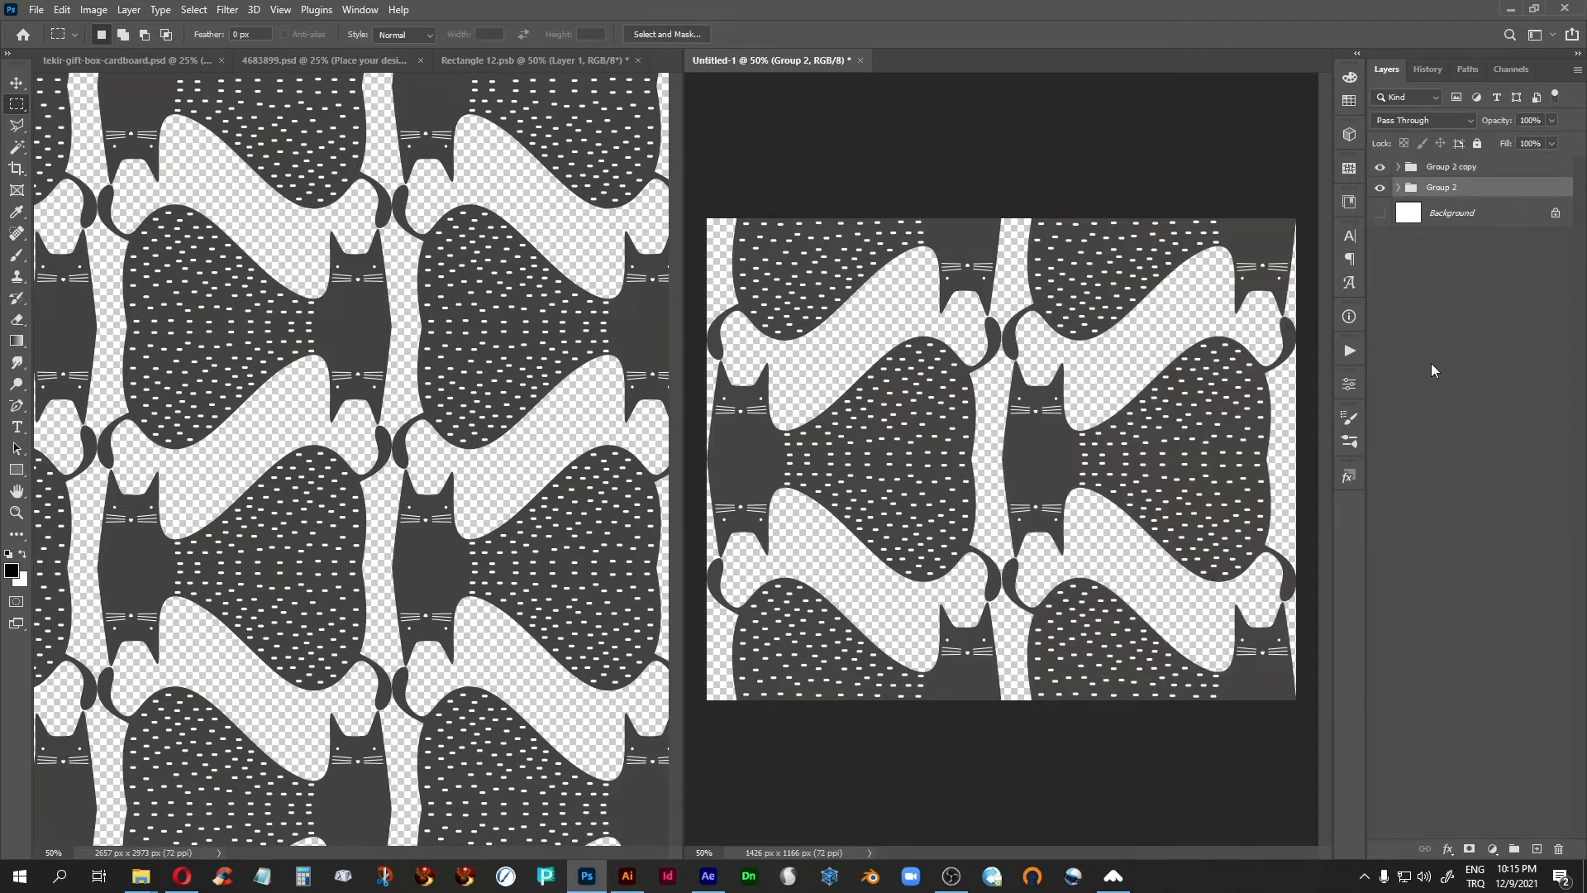
click(62, 9)
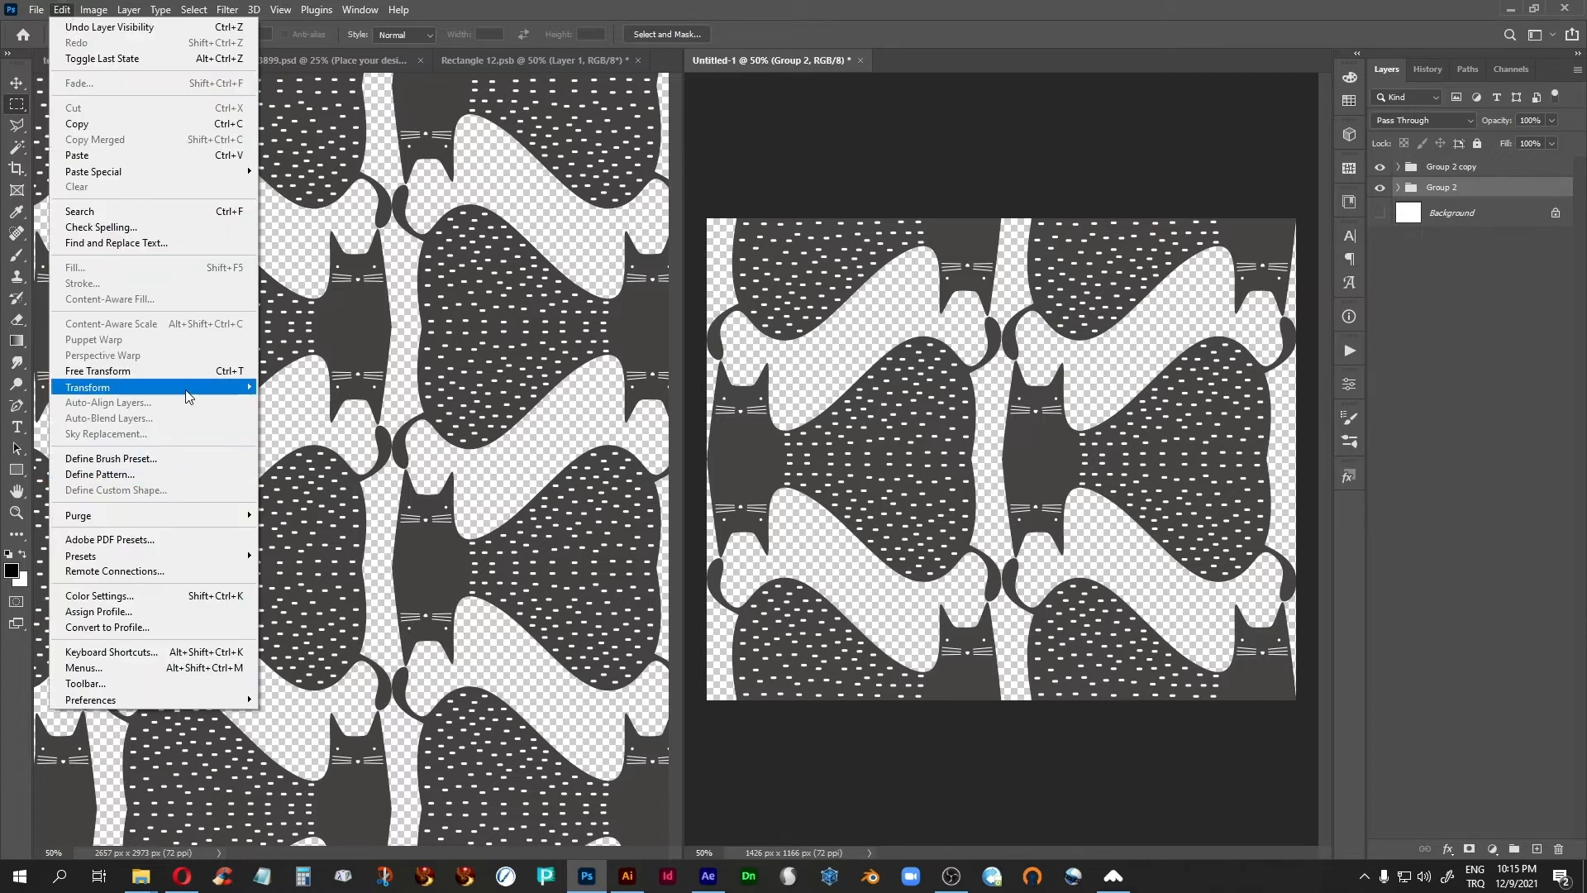
mouse_move(206, 387)
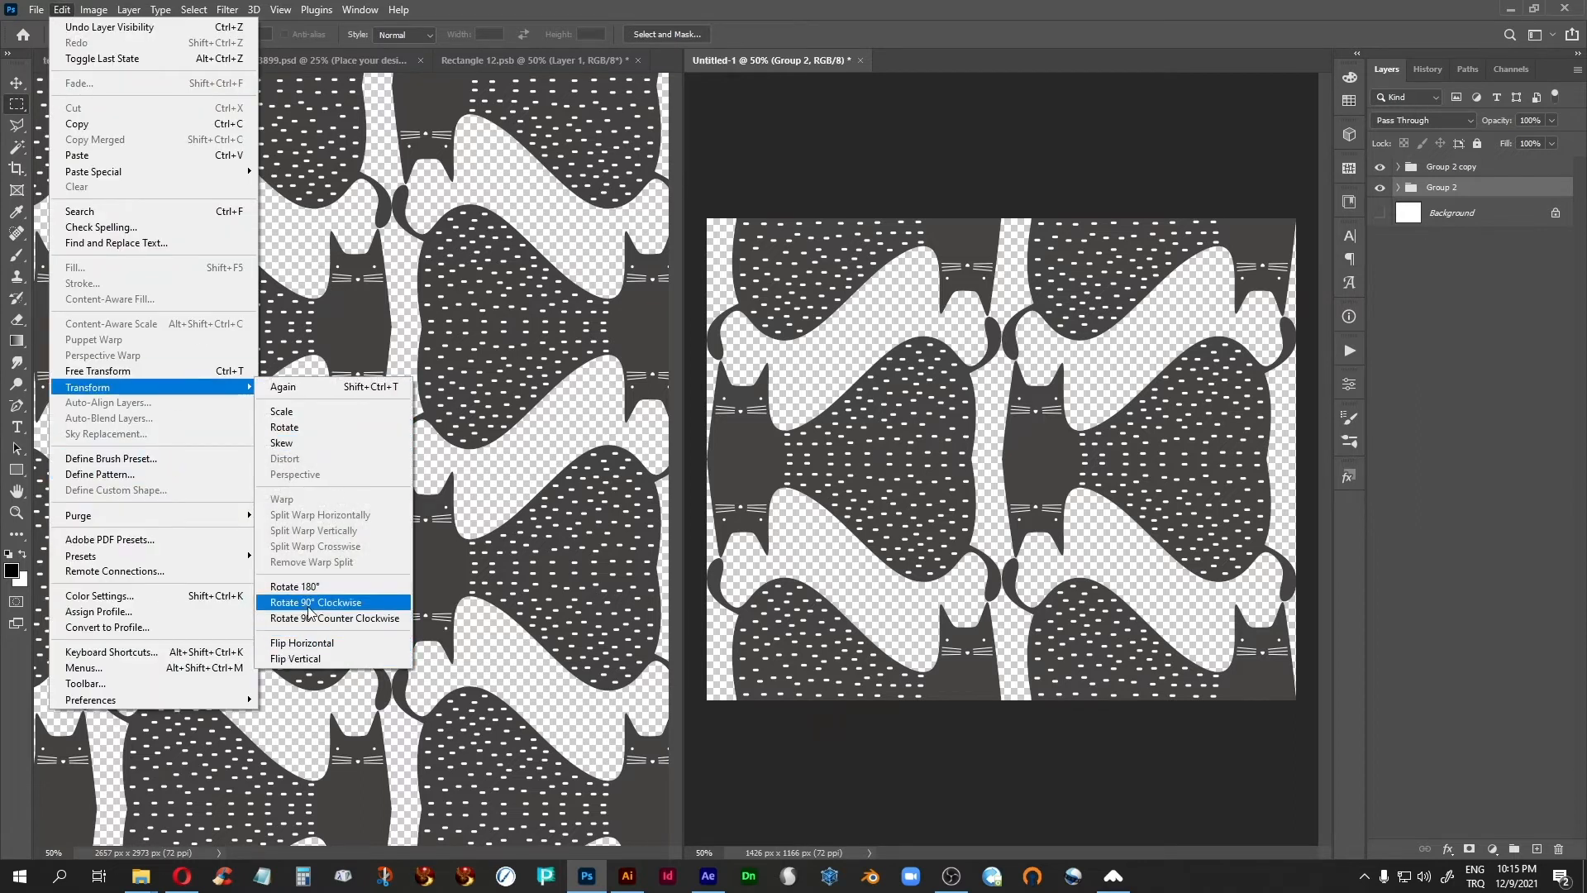
click(313, 643)
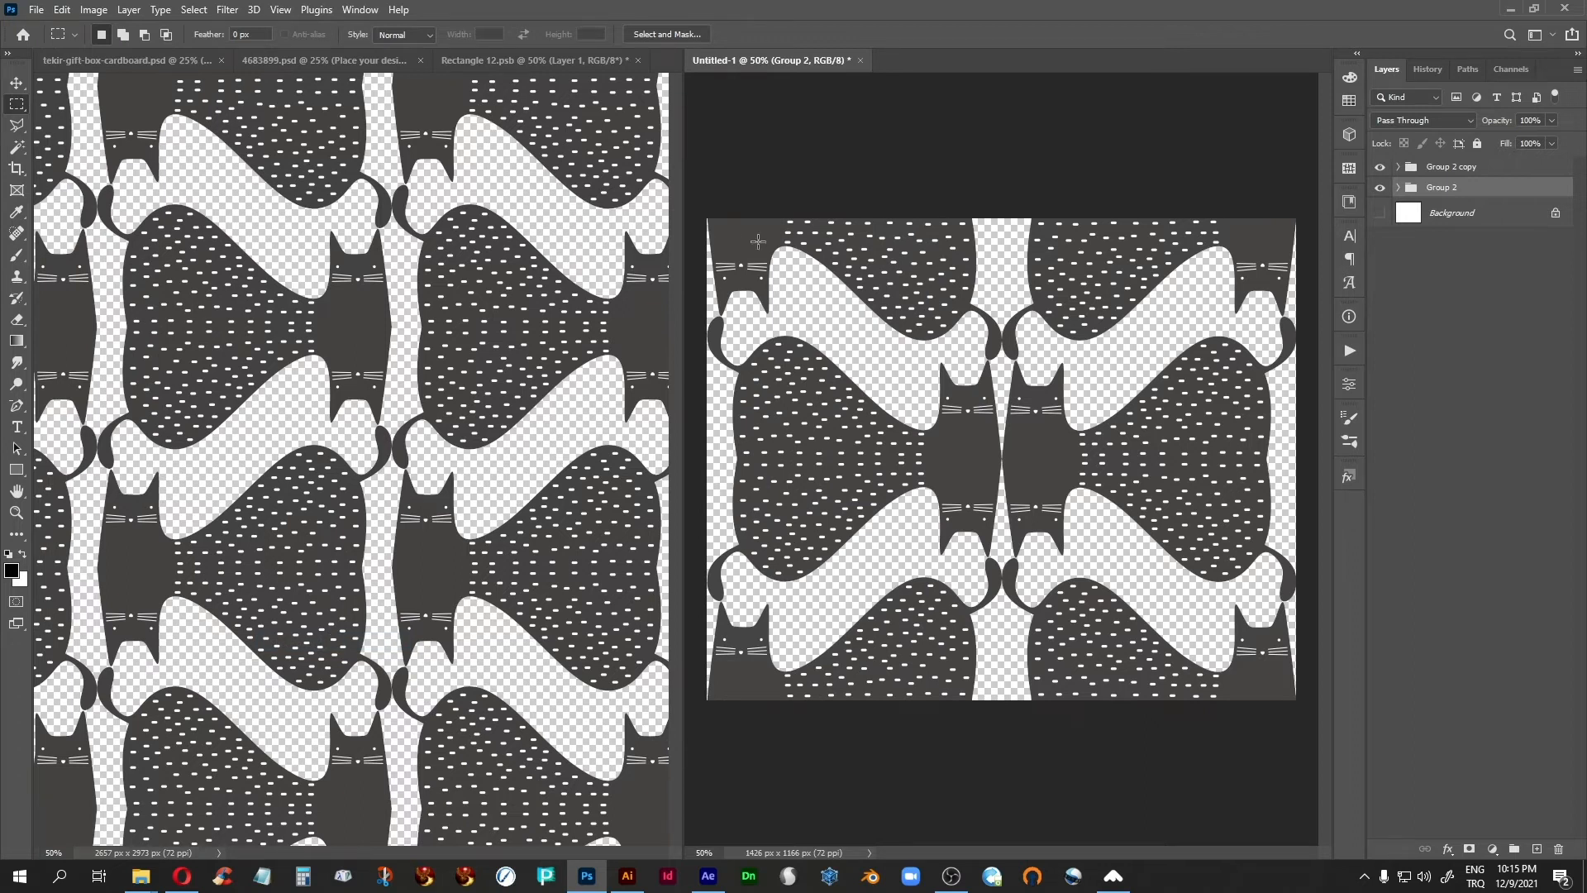
Select the whole canvas with the flipped cats using a rectangular marquee and define it as the pattern cat-1
drag(705, 208, 1449, 884)
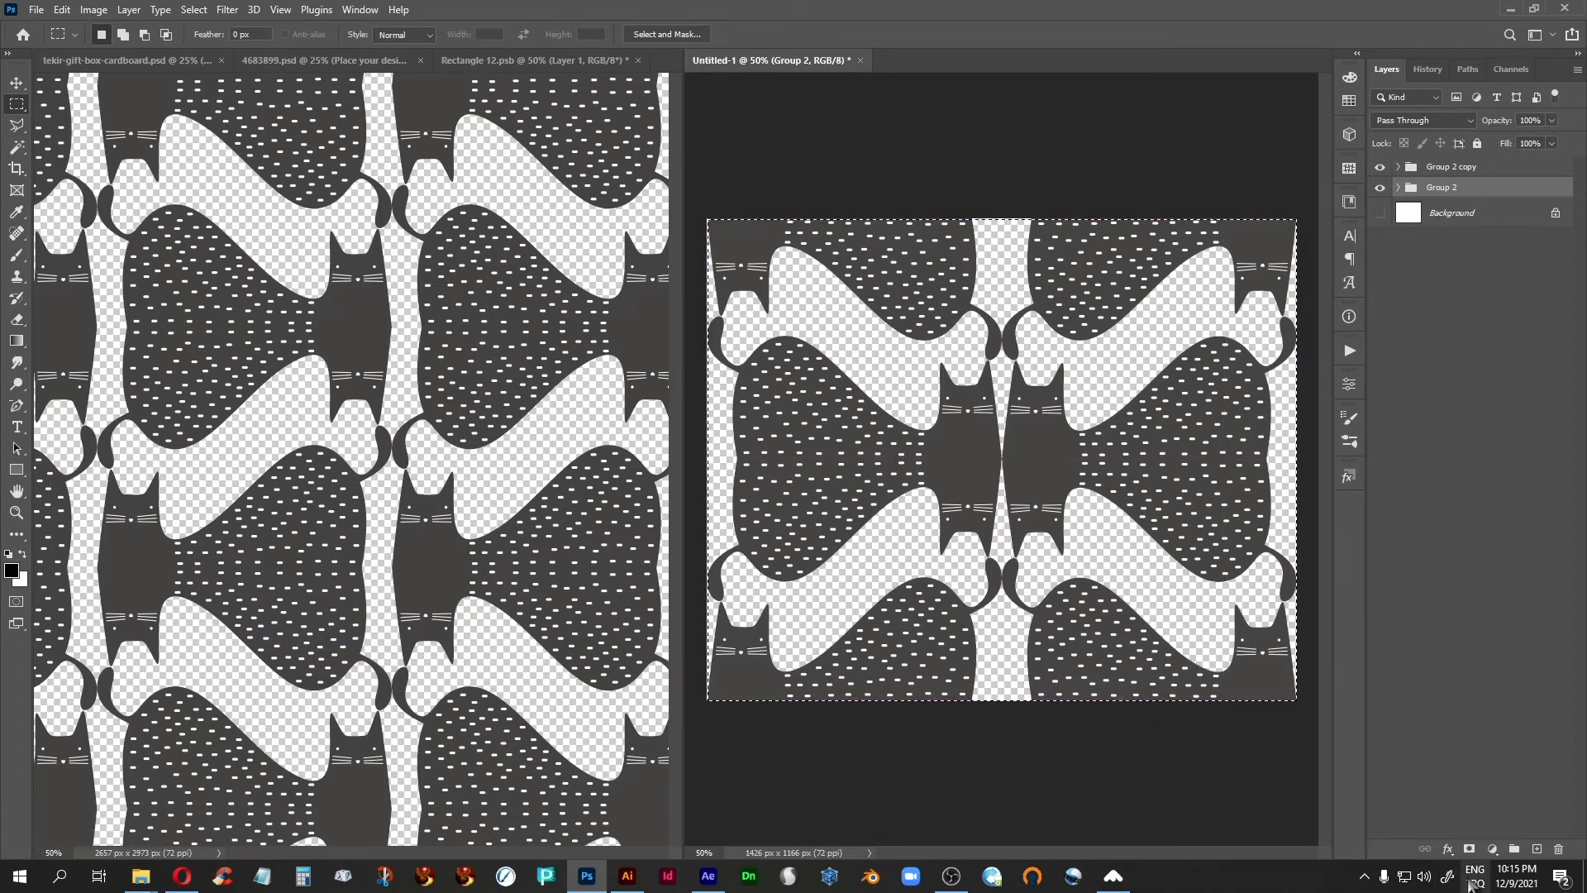
click(62, 9)
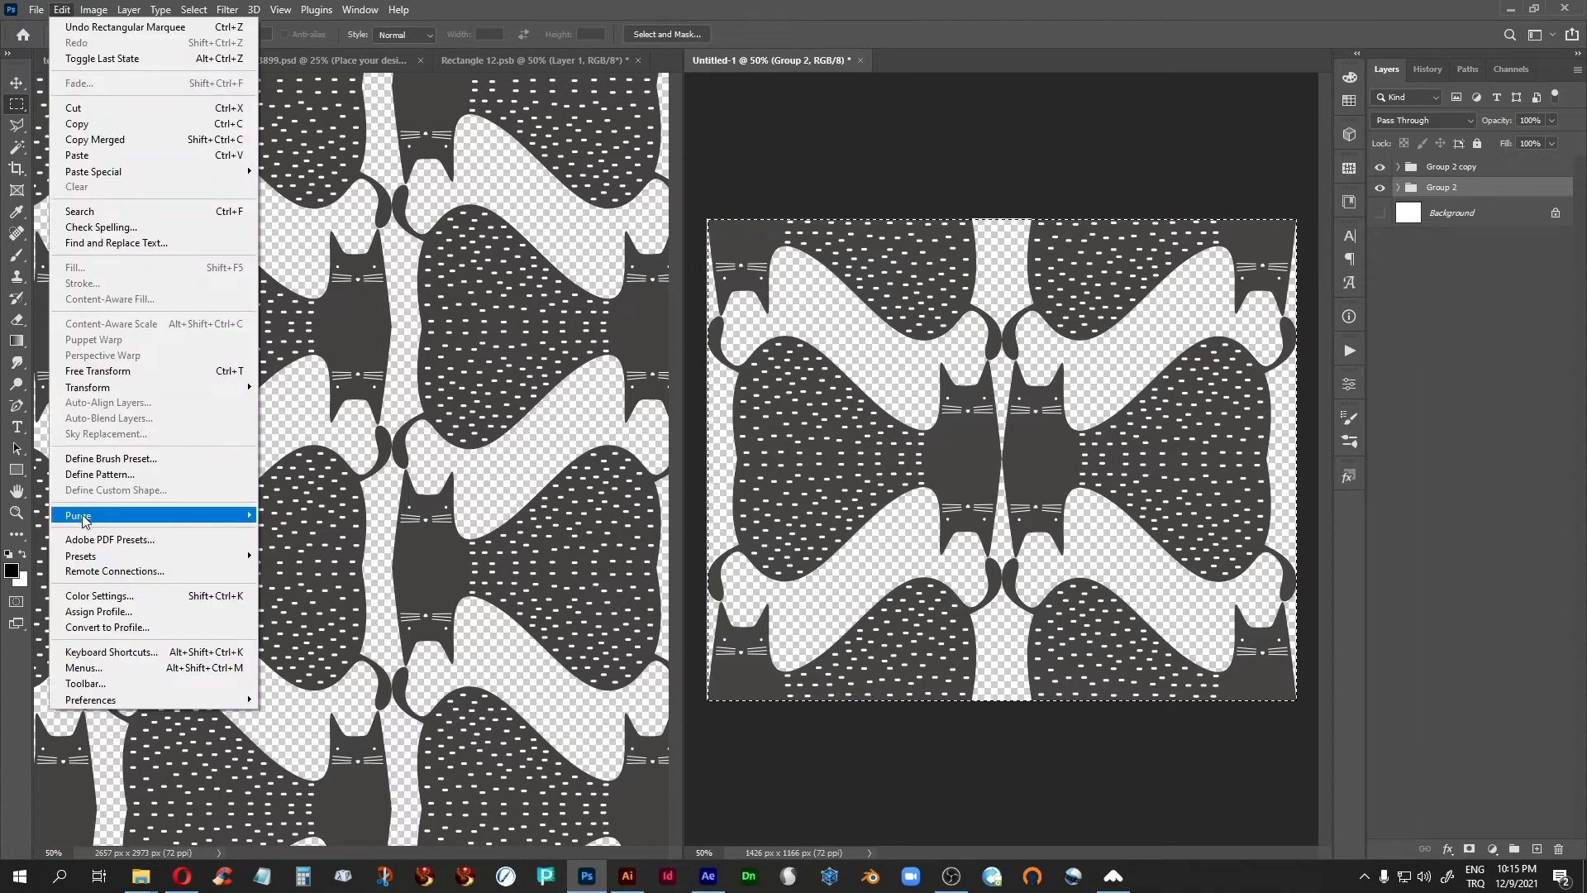
click(97, 474)
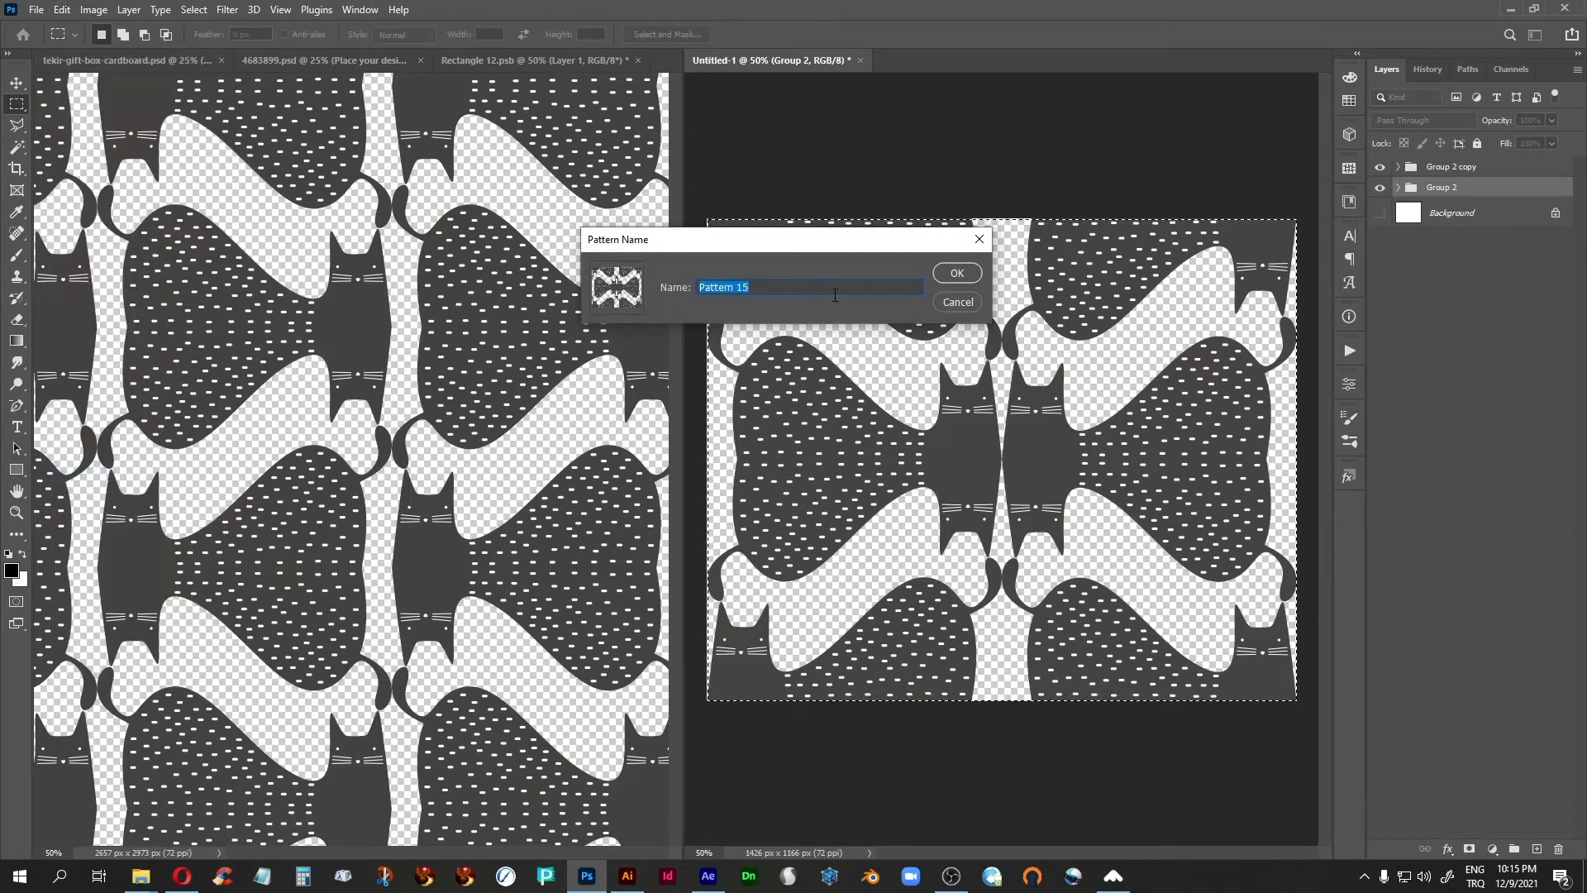
text(c)
text(at-1)
click(957, 273)
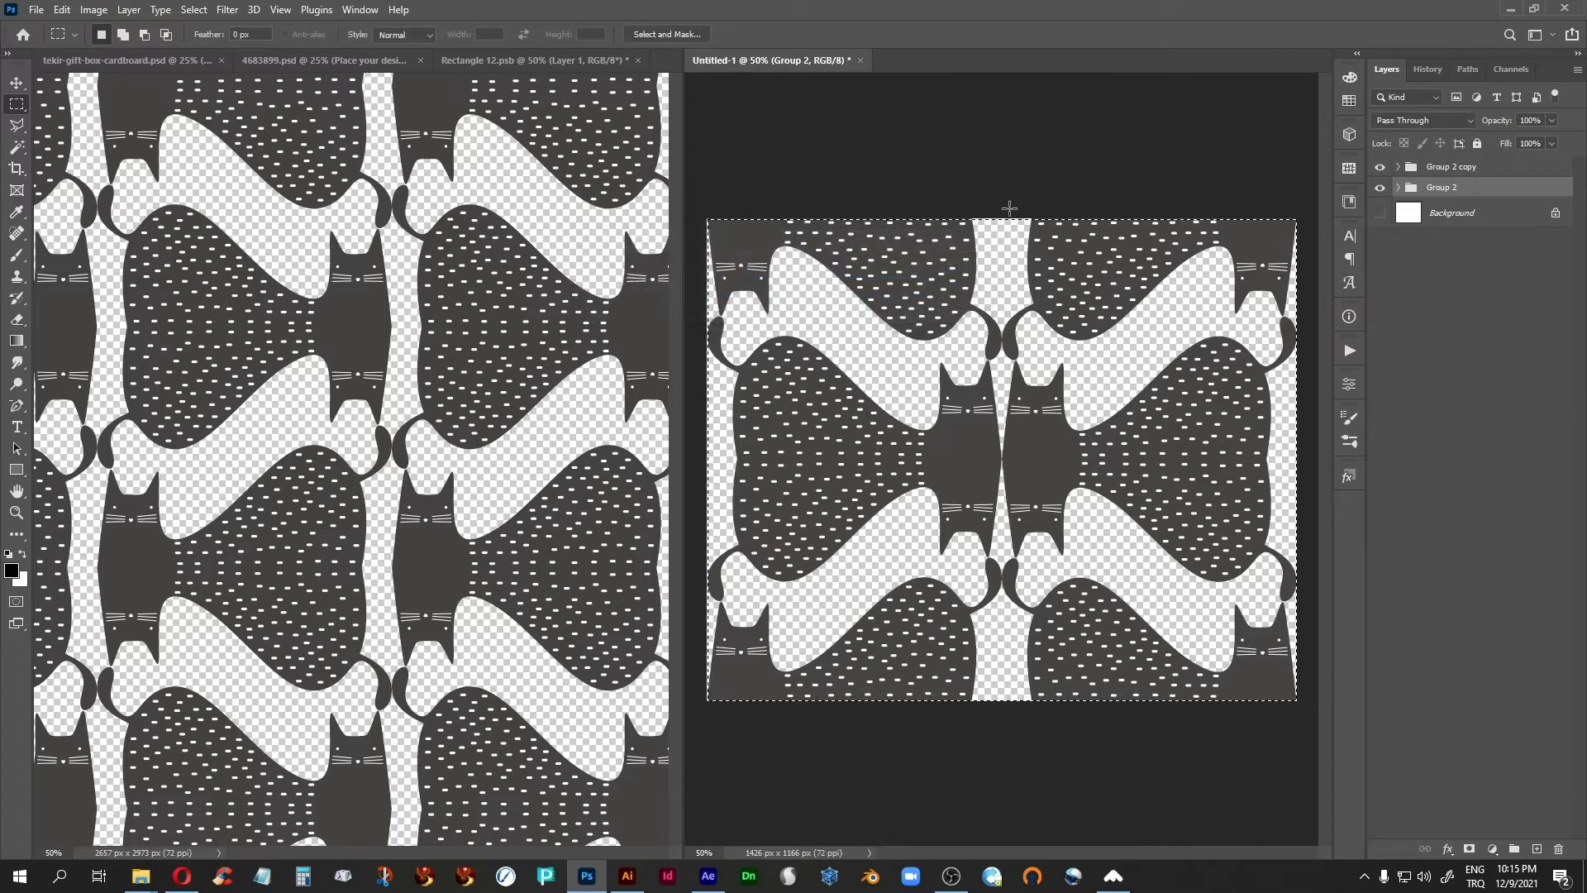
Apply the mirrored cat pattern to Layer 1's Pattern Overlay in Rectangle 12.psb, save it and check the gift box mockup
click(509, 61)
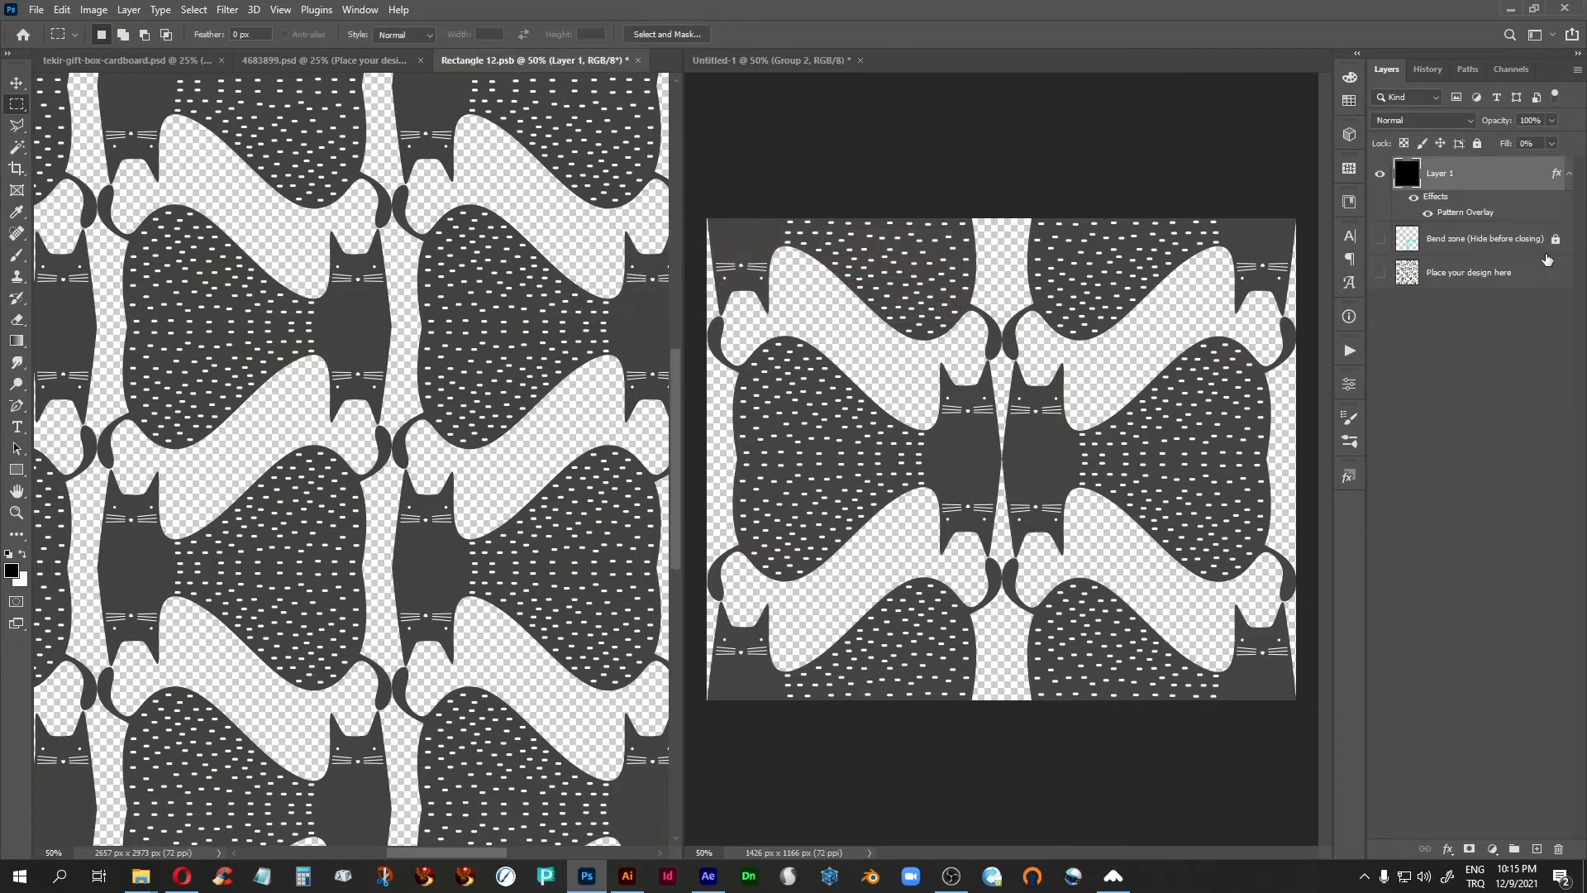
double_click(1468, 216)
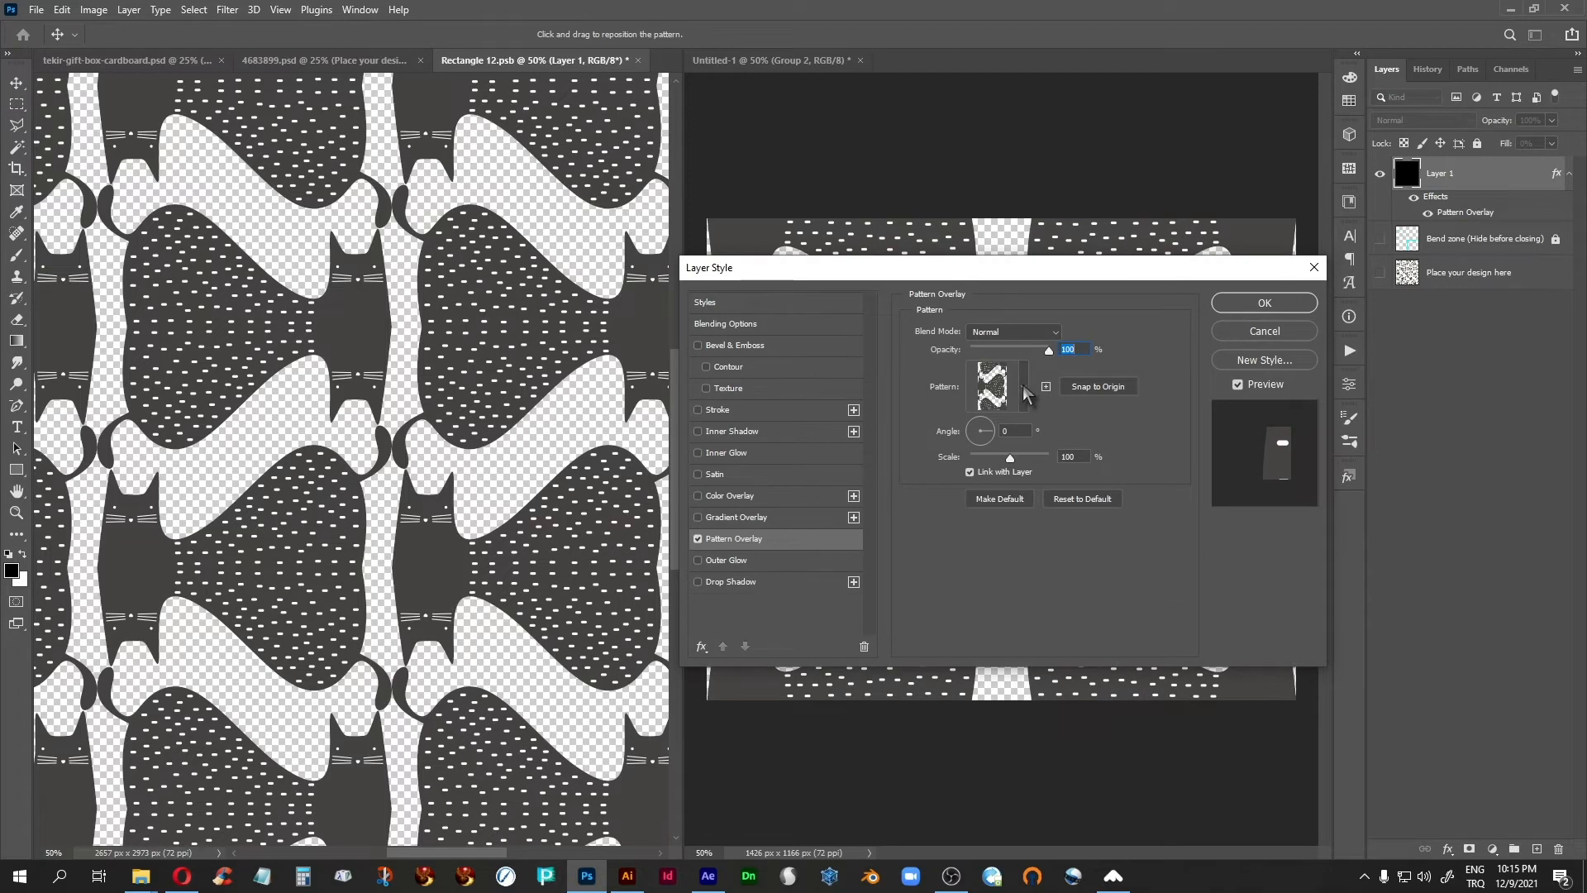
click(1025, 387)
click(1023, 629)
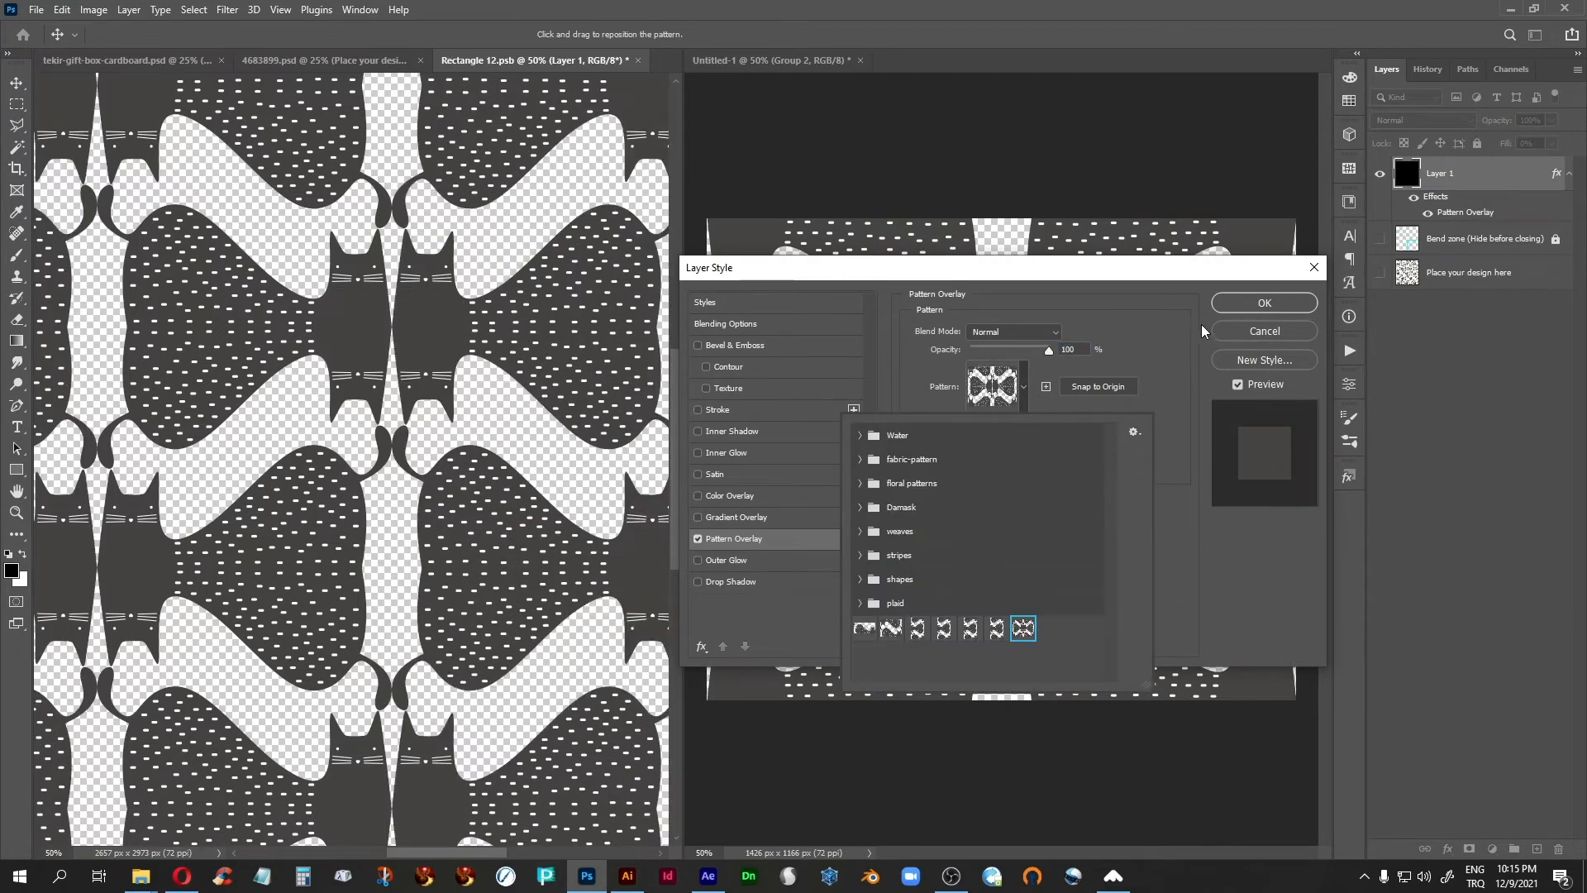
click(1250, 303)
key(ctrl+s)
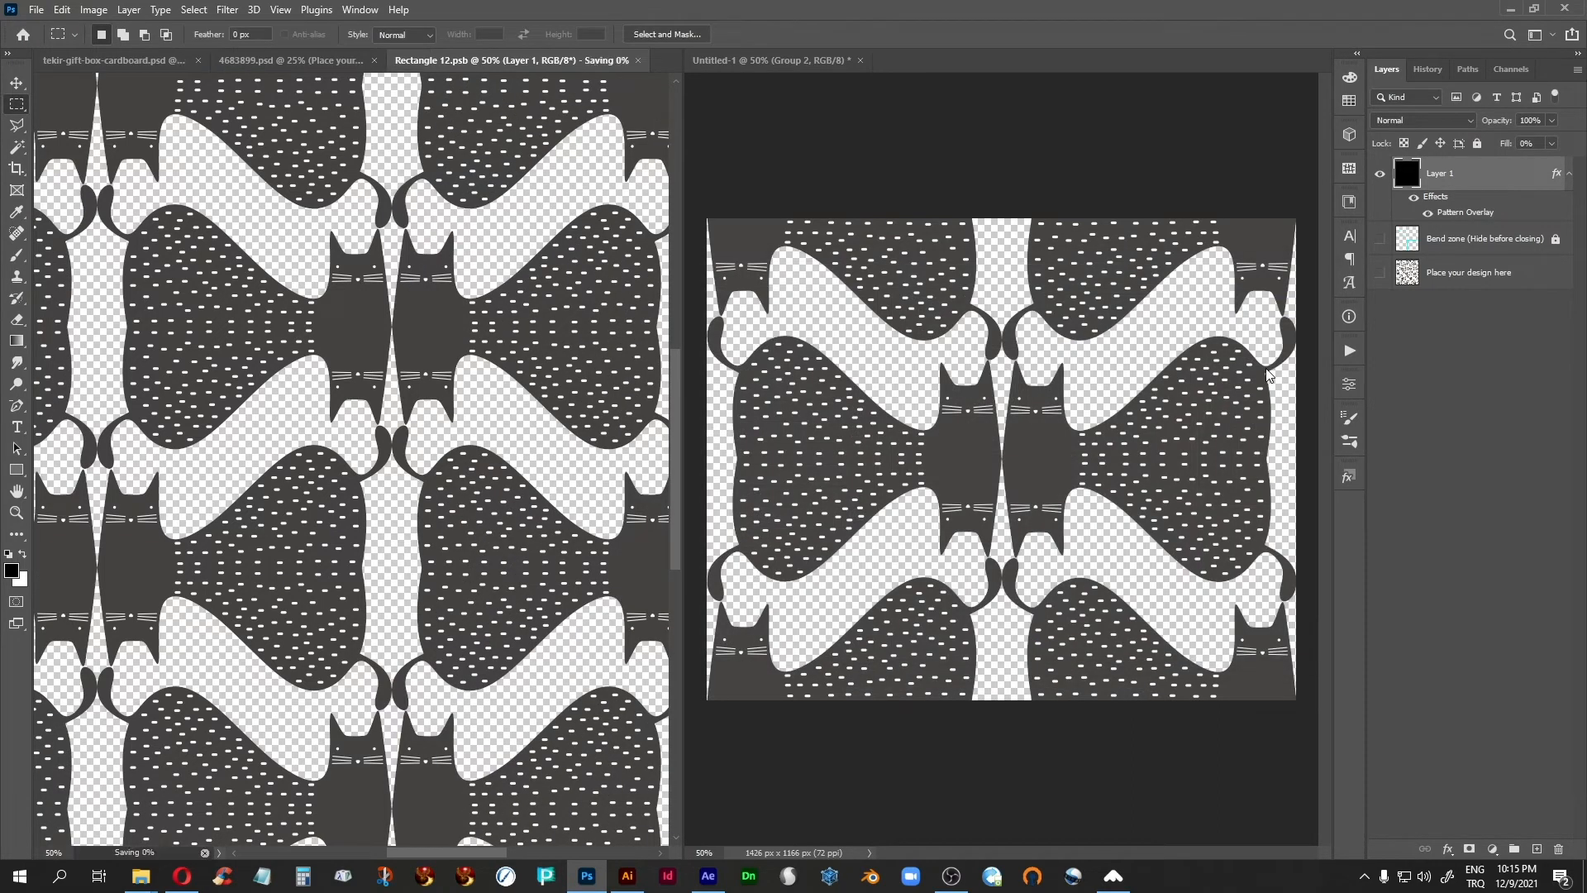
click(302, 65)
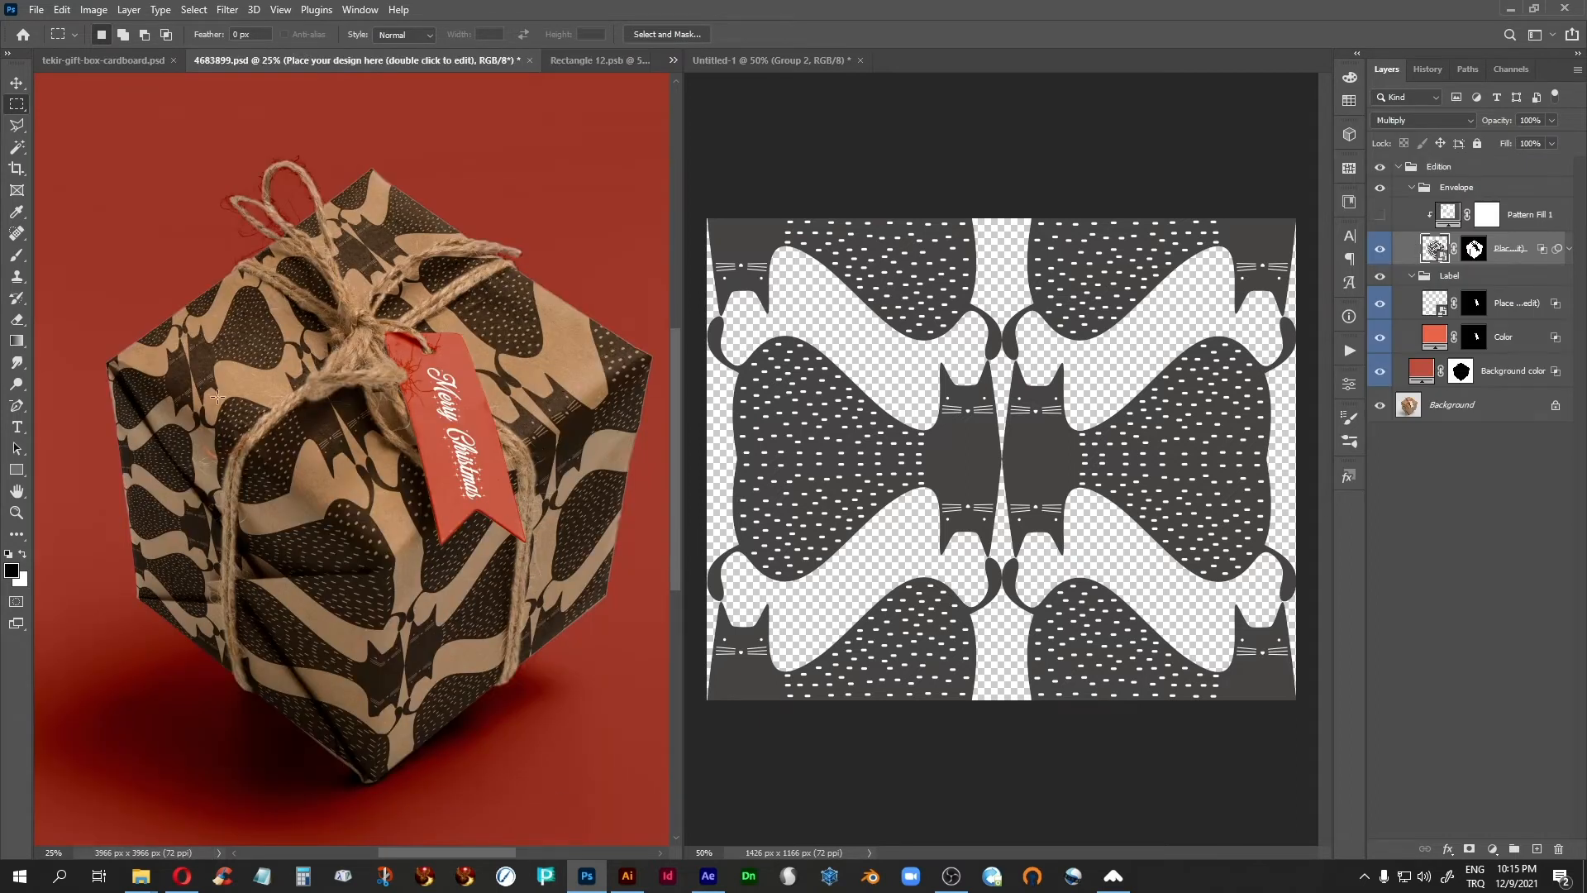
Try smaller Pattern Overlay scales of 75%, 50% and 25% on Layer 1 in Rectangle 12.psb, save the 25% version and check the 4683899.psd mockup
click(798, 60)
key(ctrl+a)
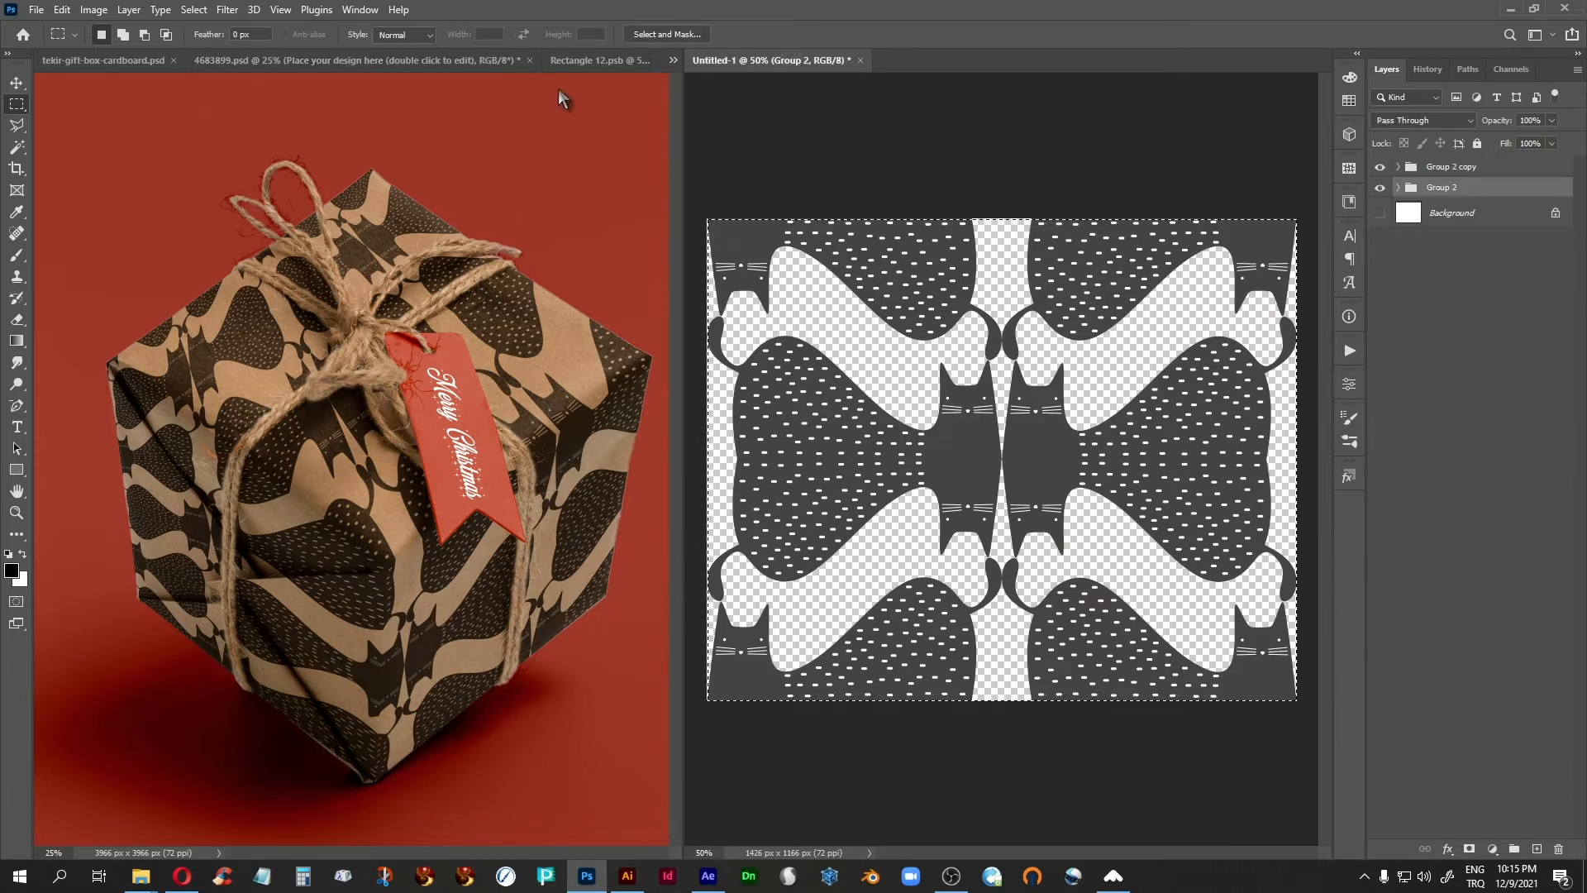
click(587, 61)
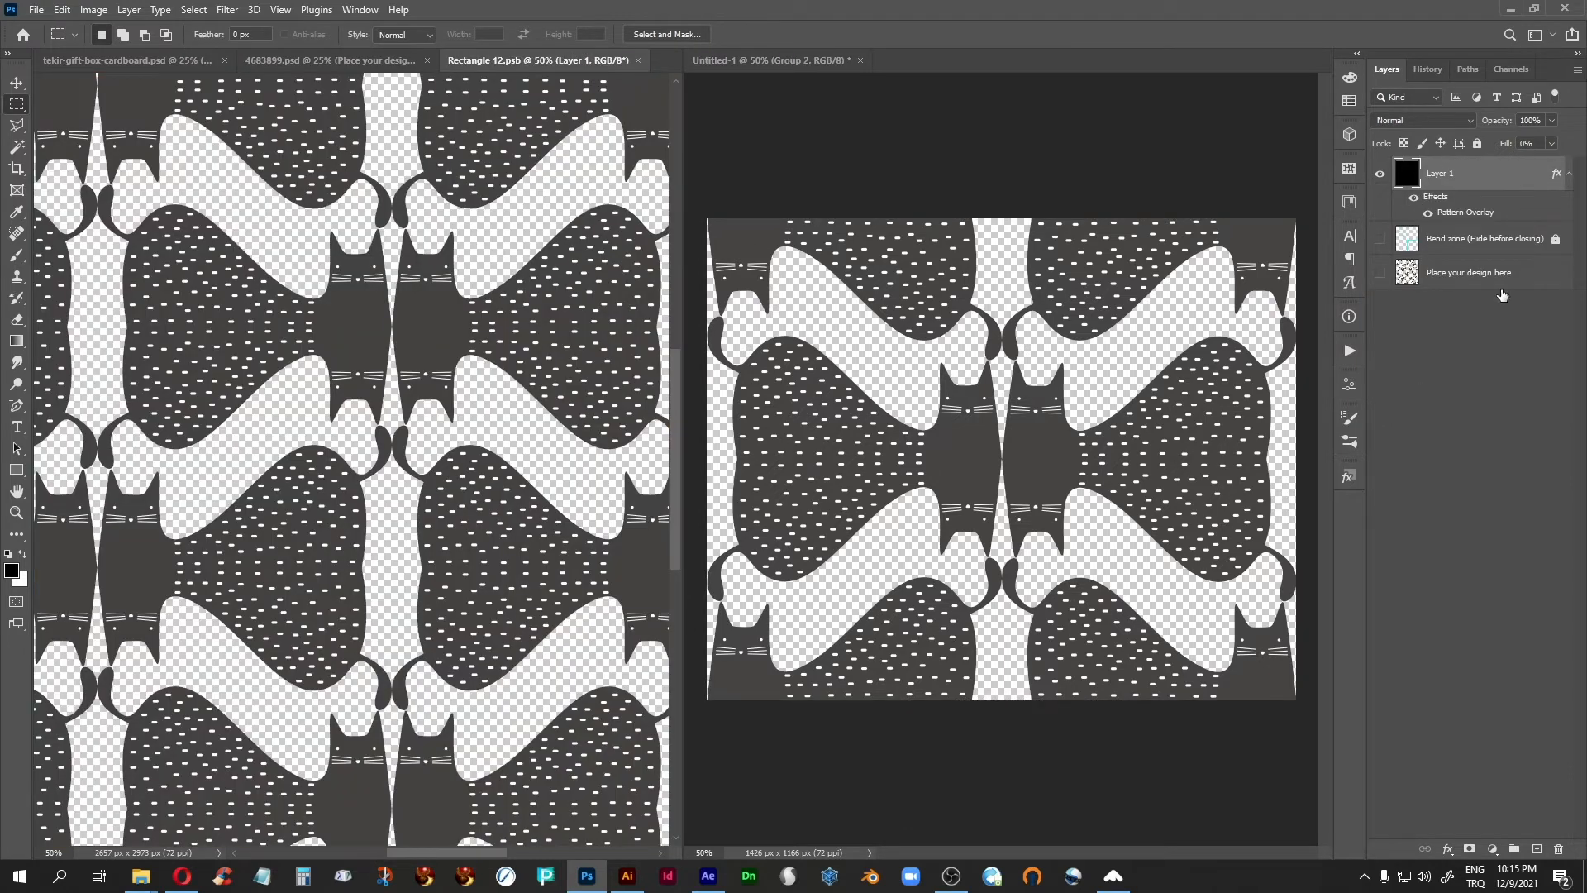
double_click(1459, 213)
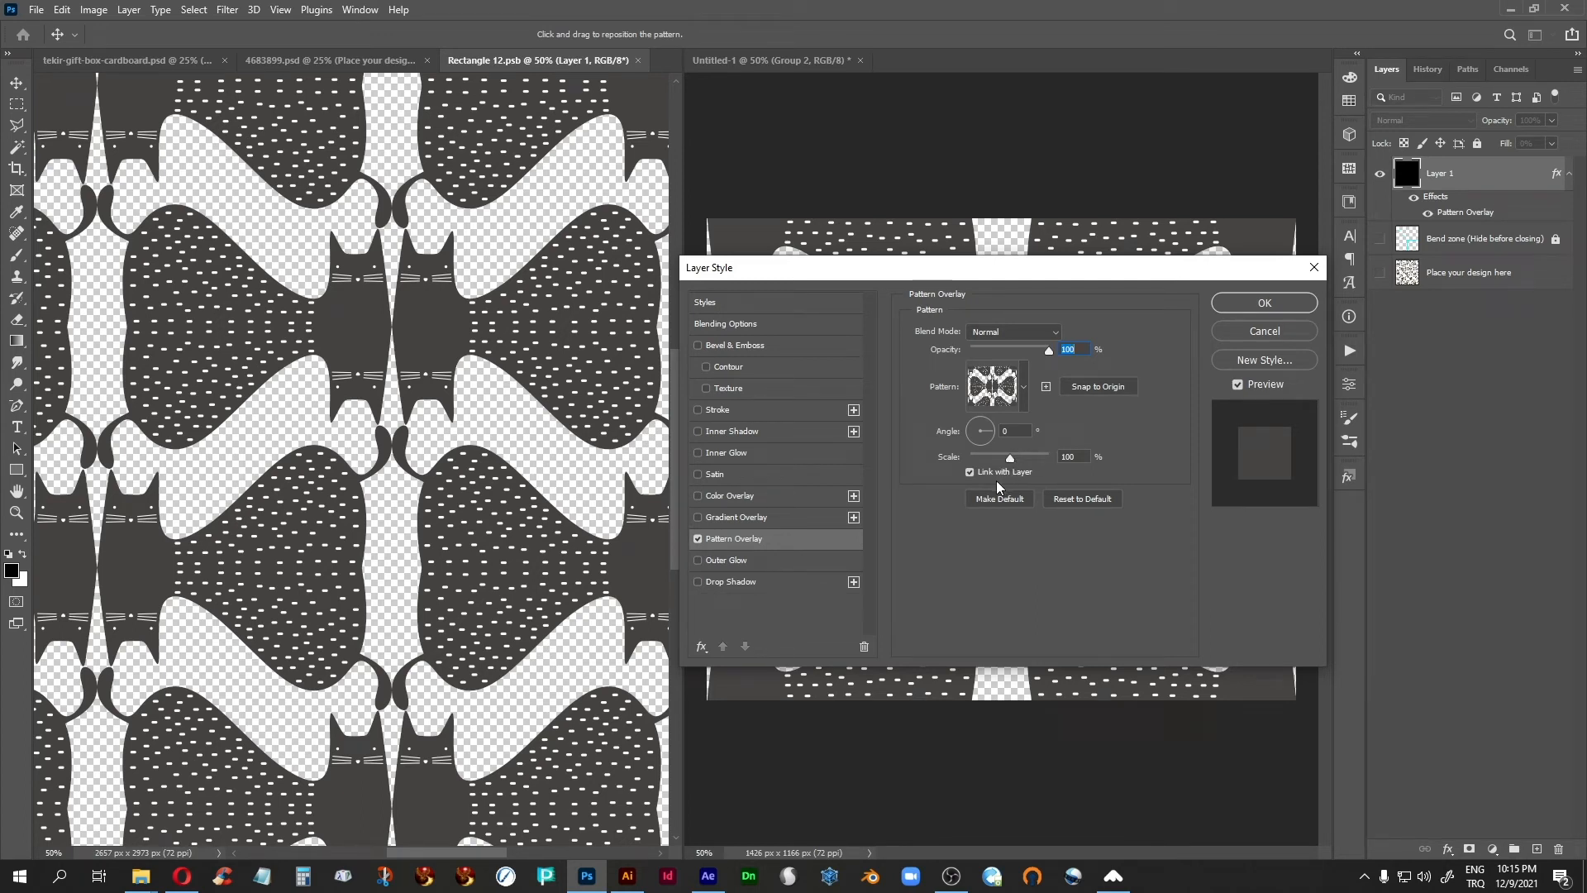
click(1067, 456)
text(75)
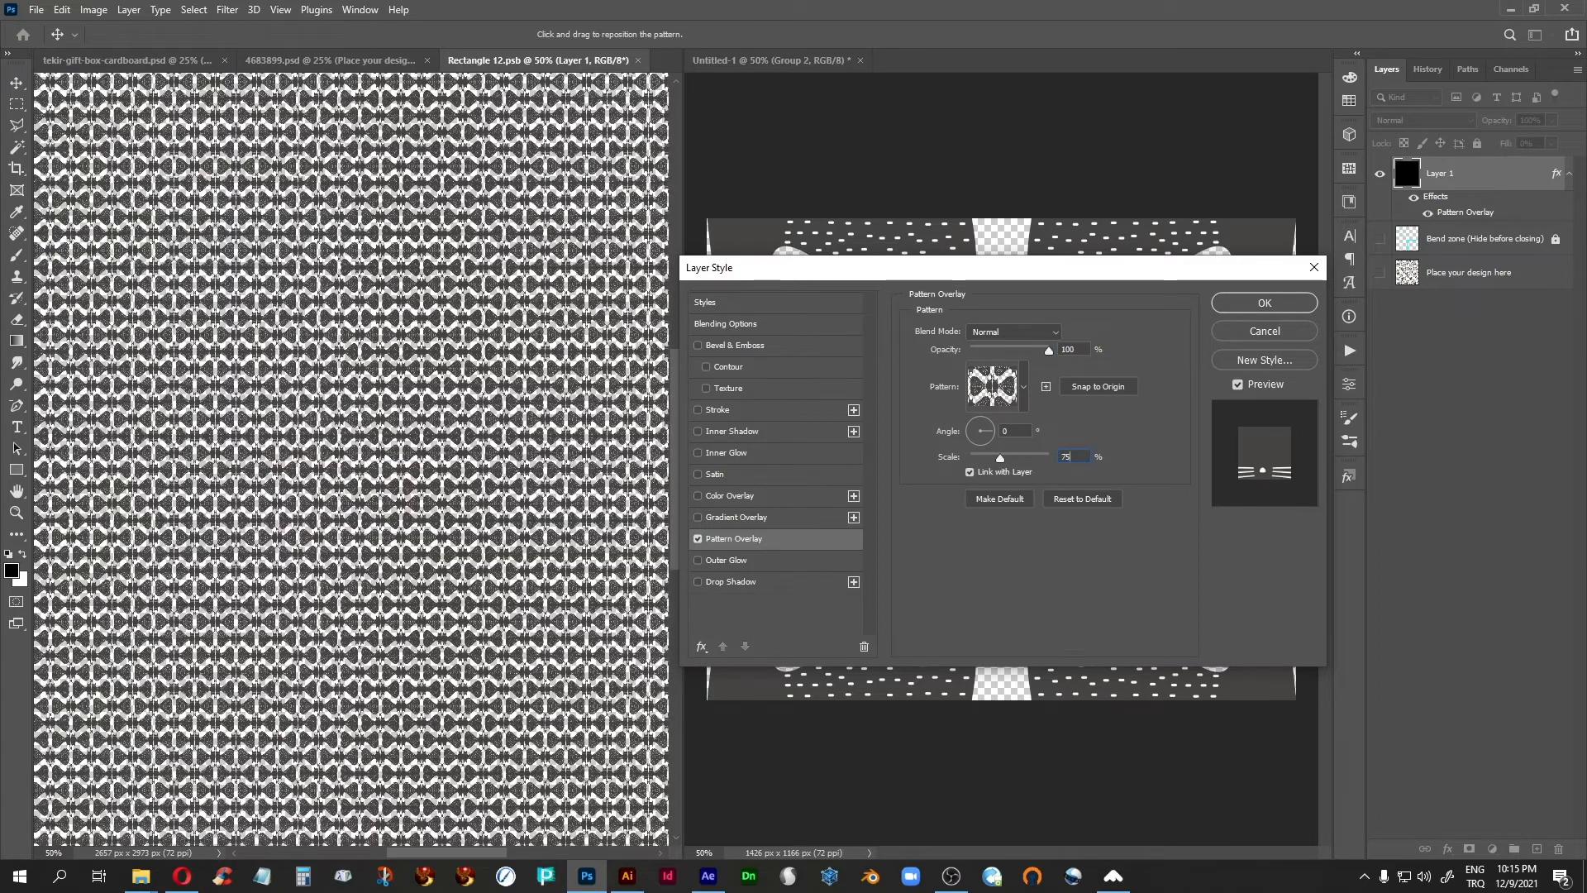
text(50)
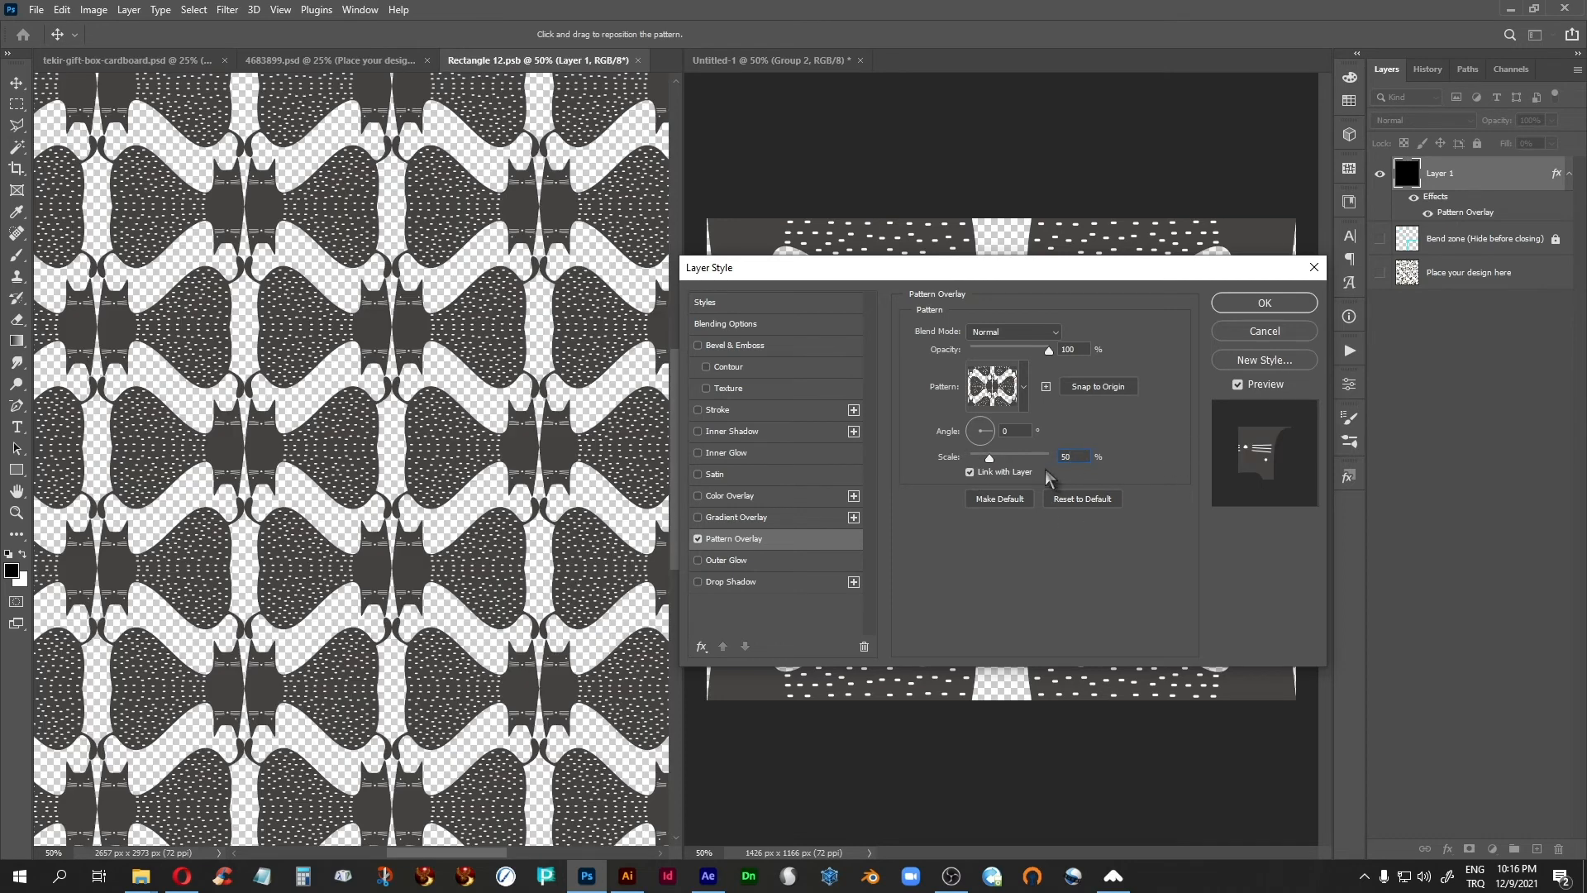
text(25)
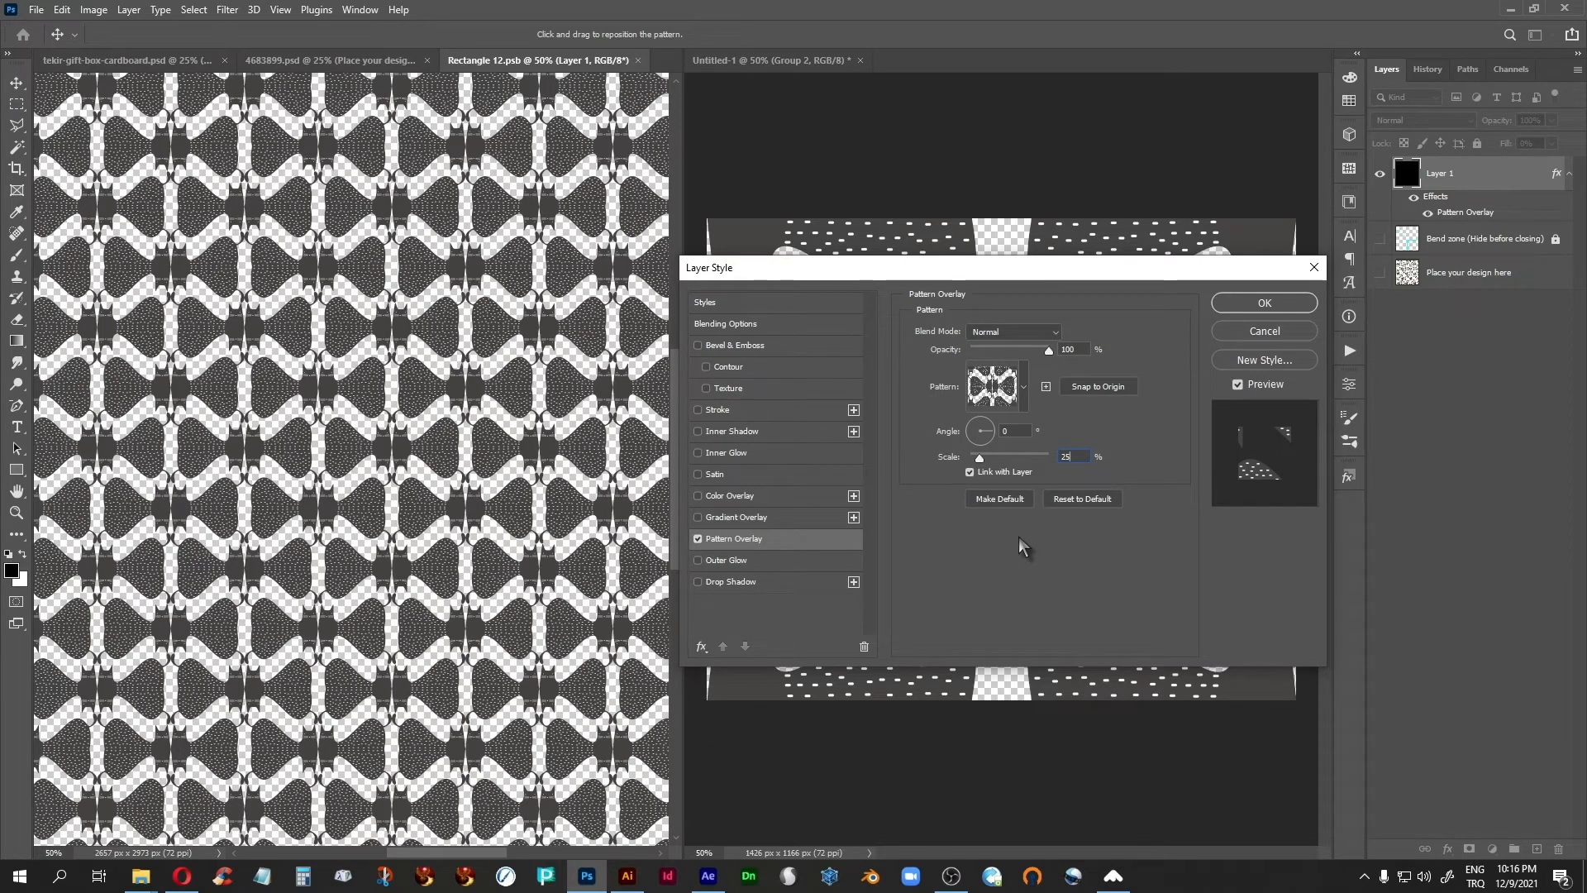
click(1264, 303)
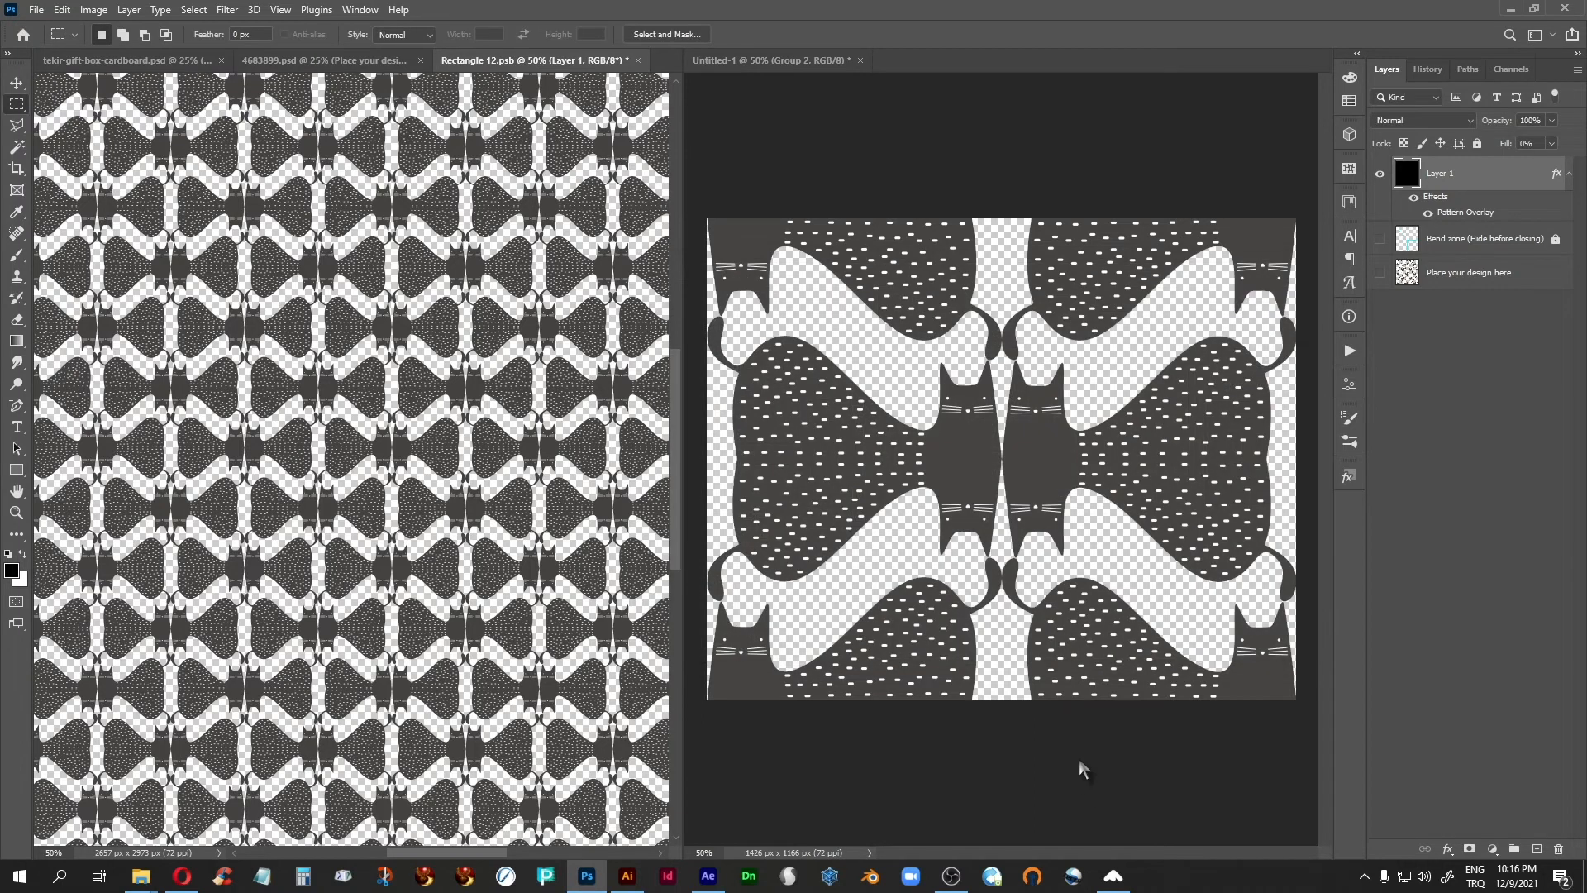
key(ctrl+s)
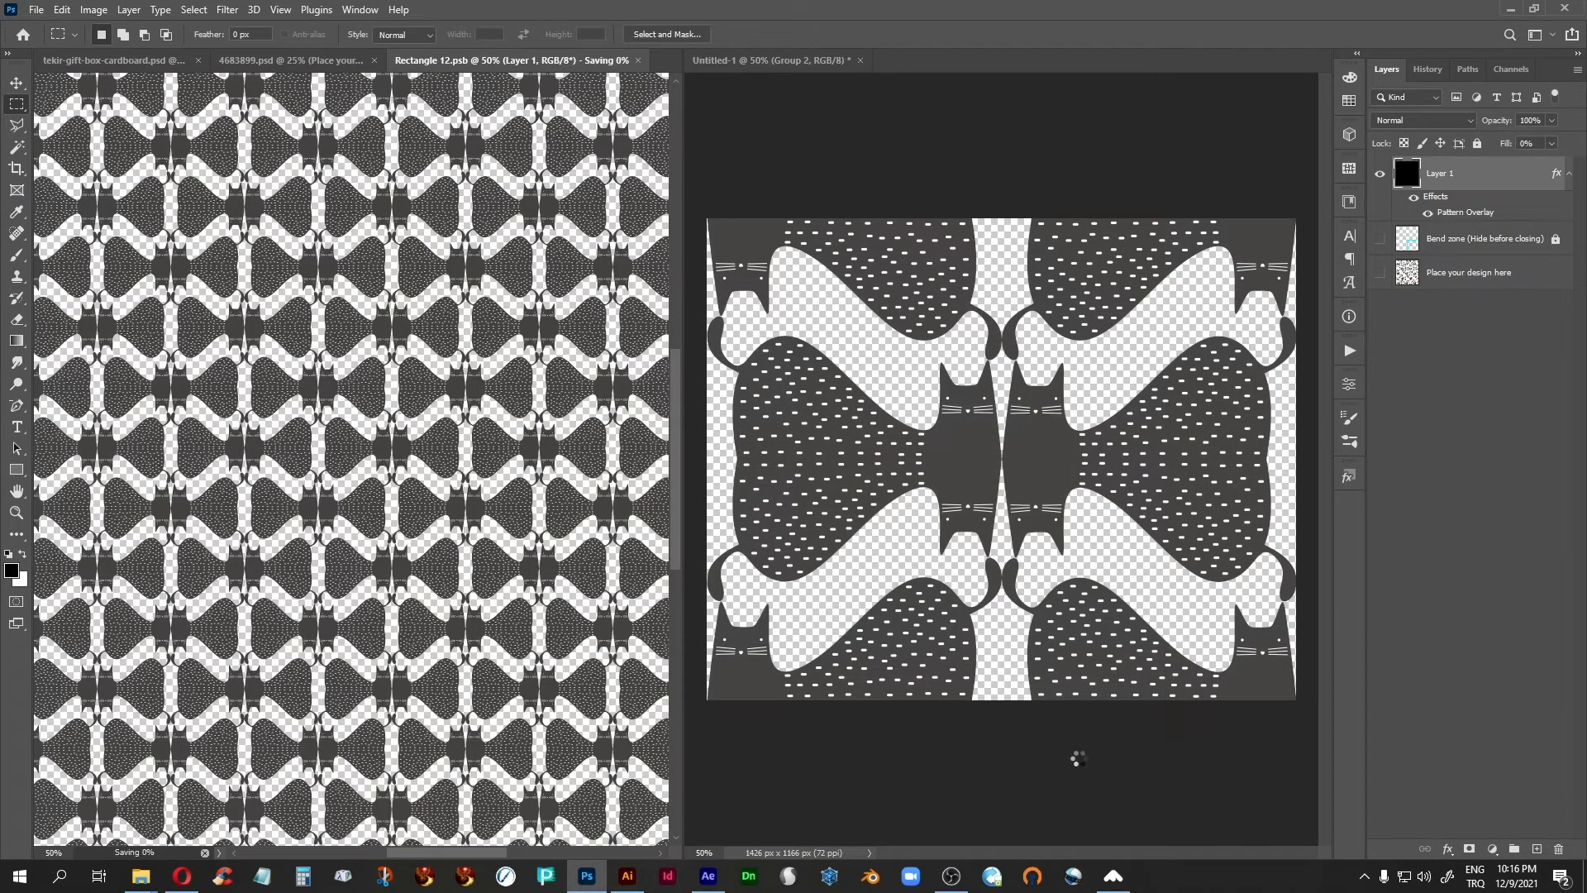
click(284, 62)
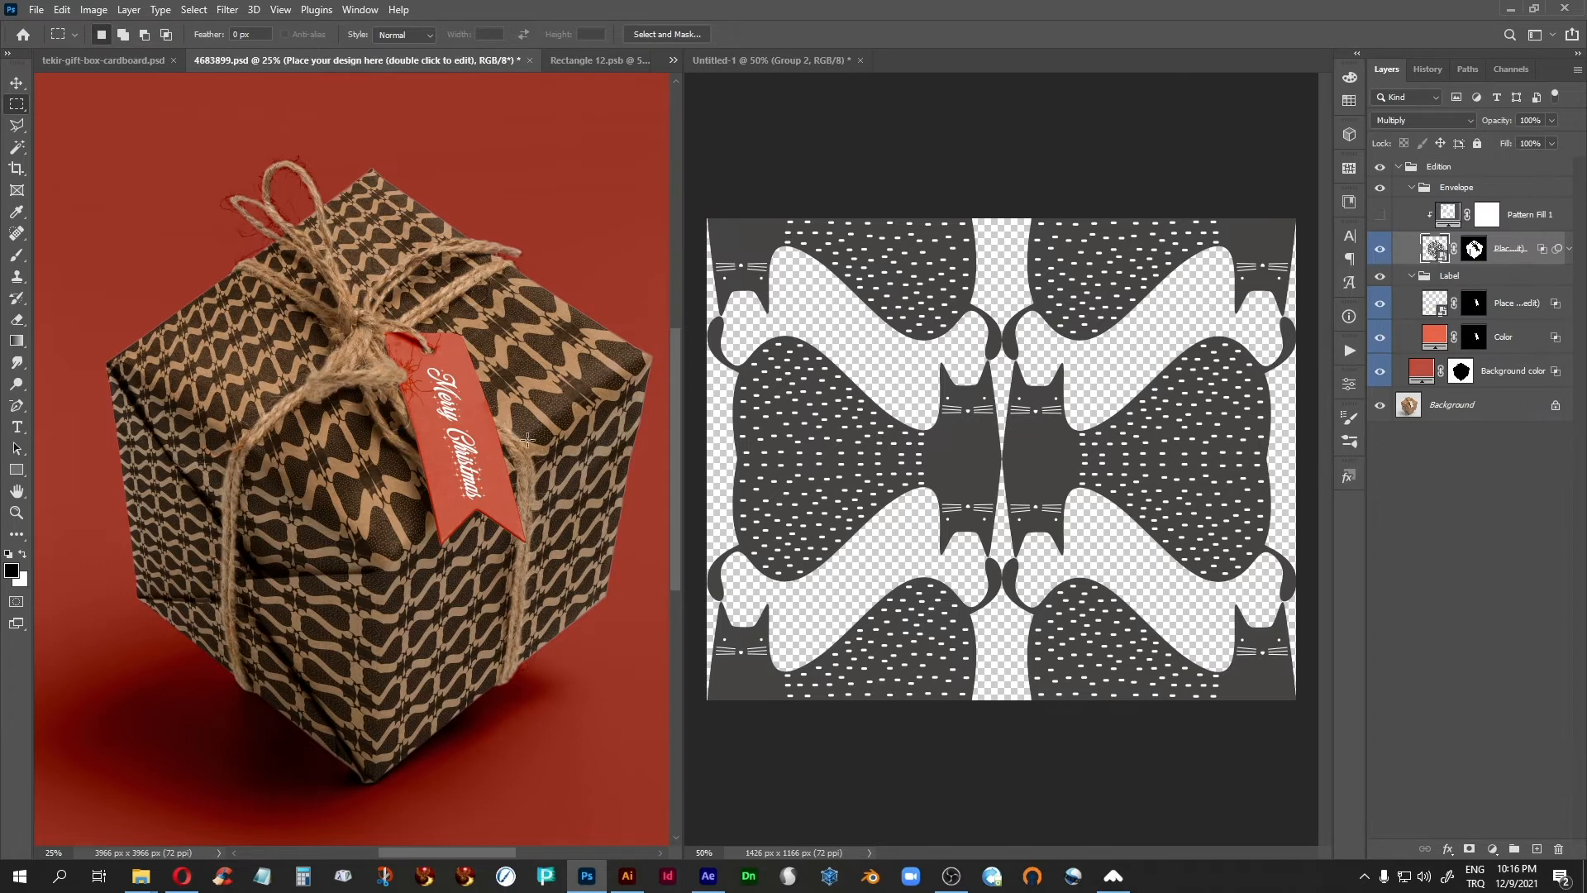
Restore Layer 1's Pattern Overlay scale to 100% in Rectangle 12.psb, save it and compare 4683899.psd with tekir-gift-box-cardboard.psd
click(594, 61)
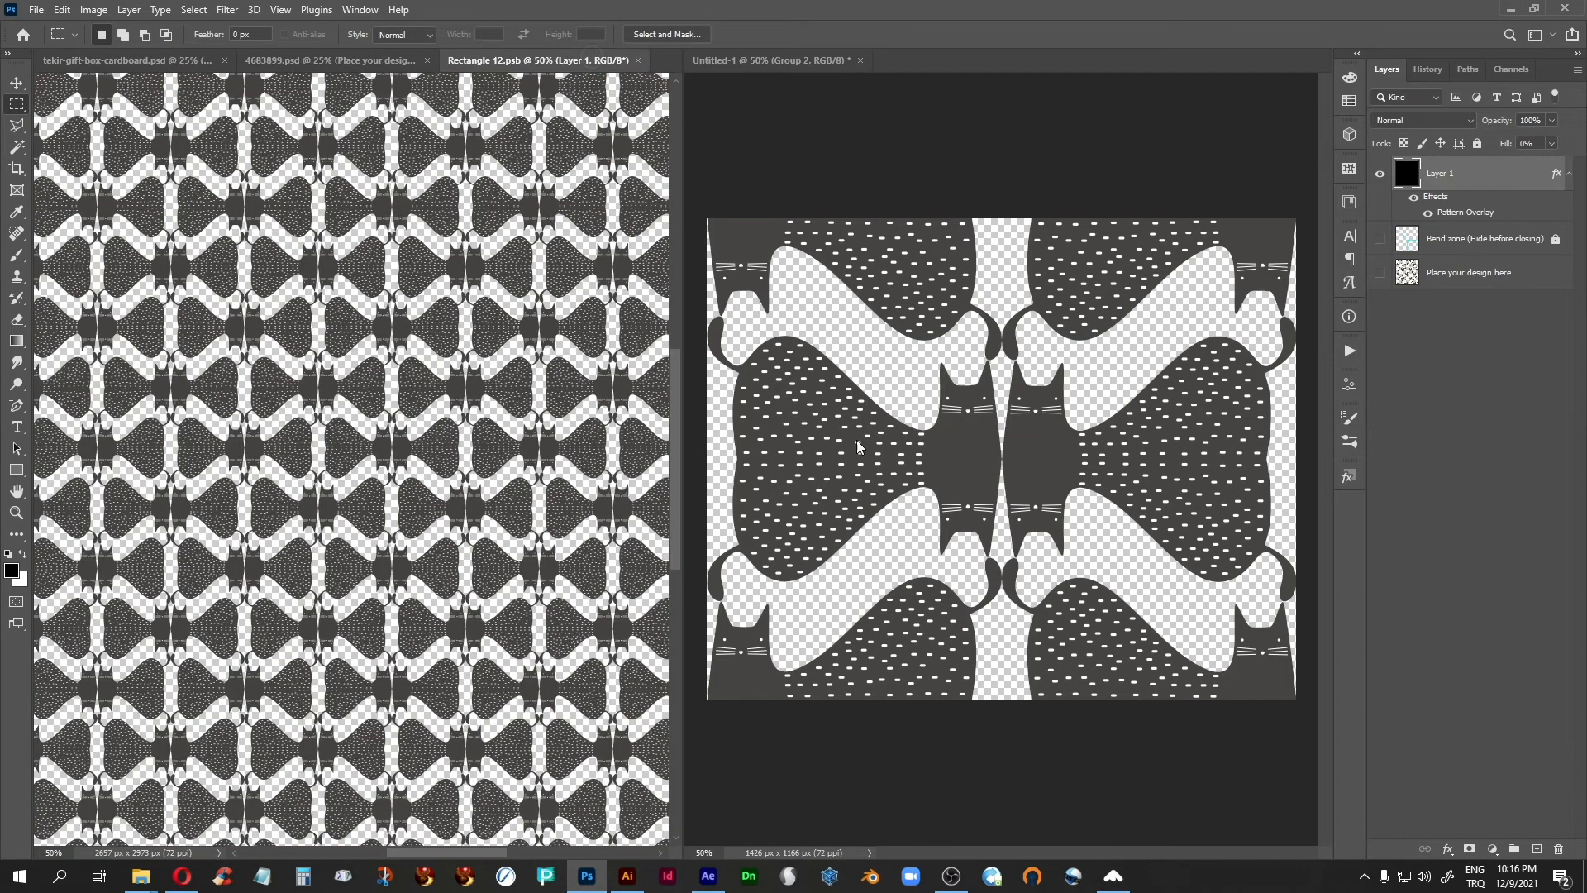
double_click(1461, 213)
text(1)
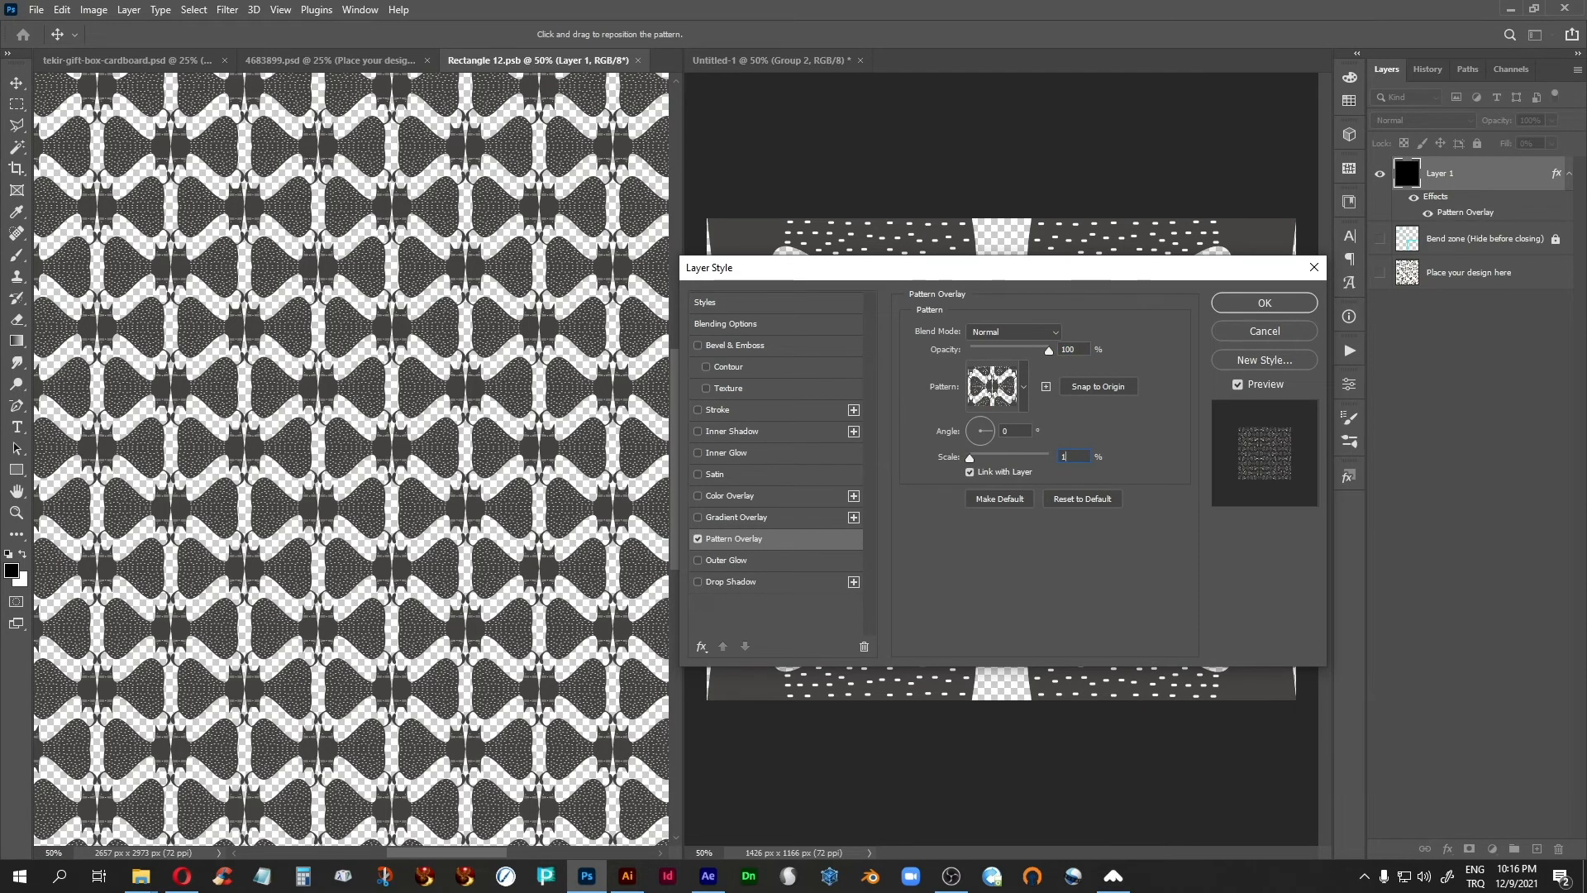
text(00)
click(1249, 306)
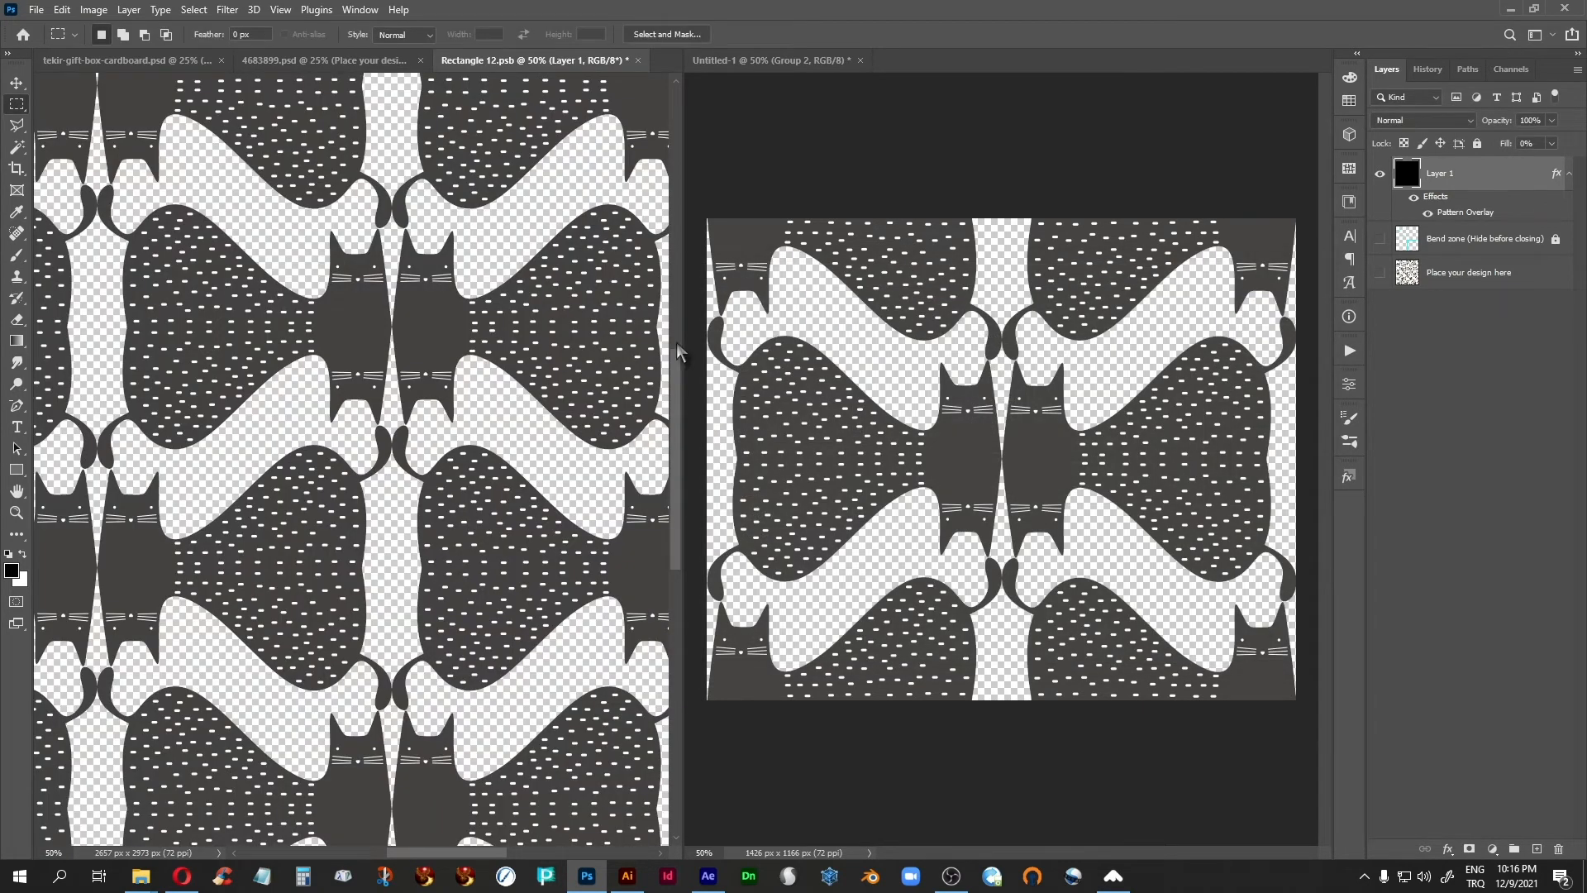
key(ctrl+s)
click(287, 60)
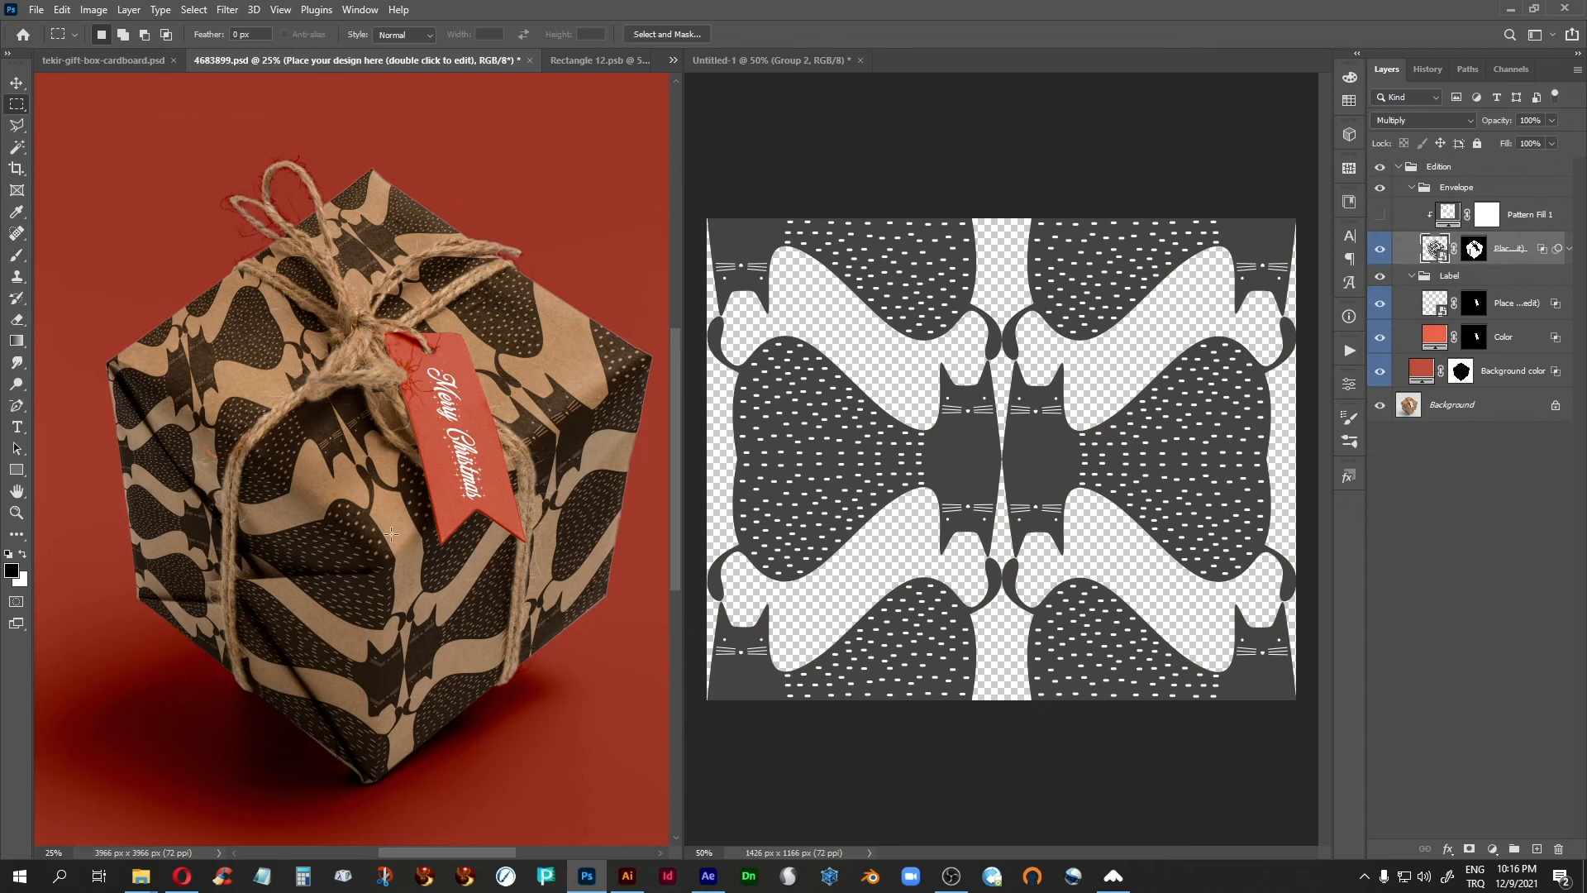
click(127, 61)
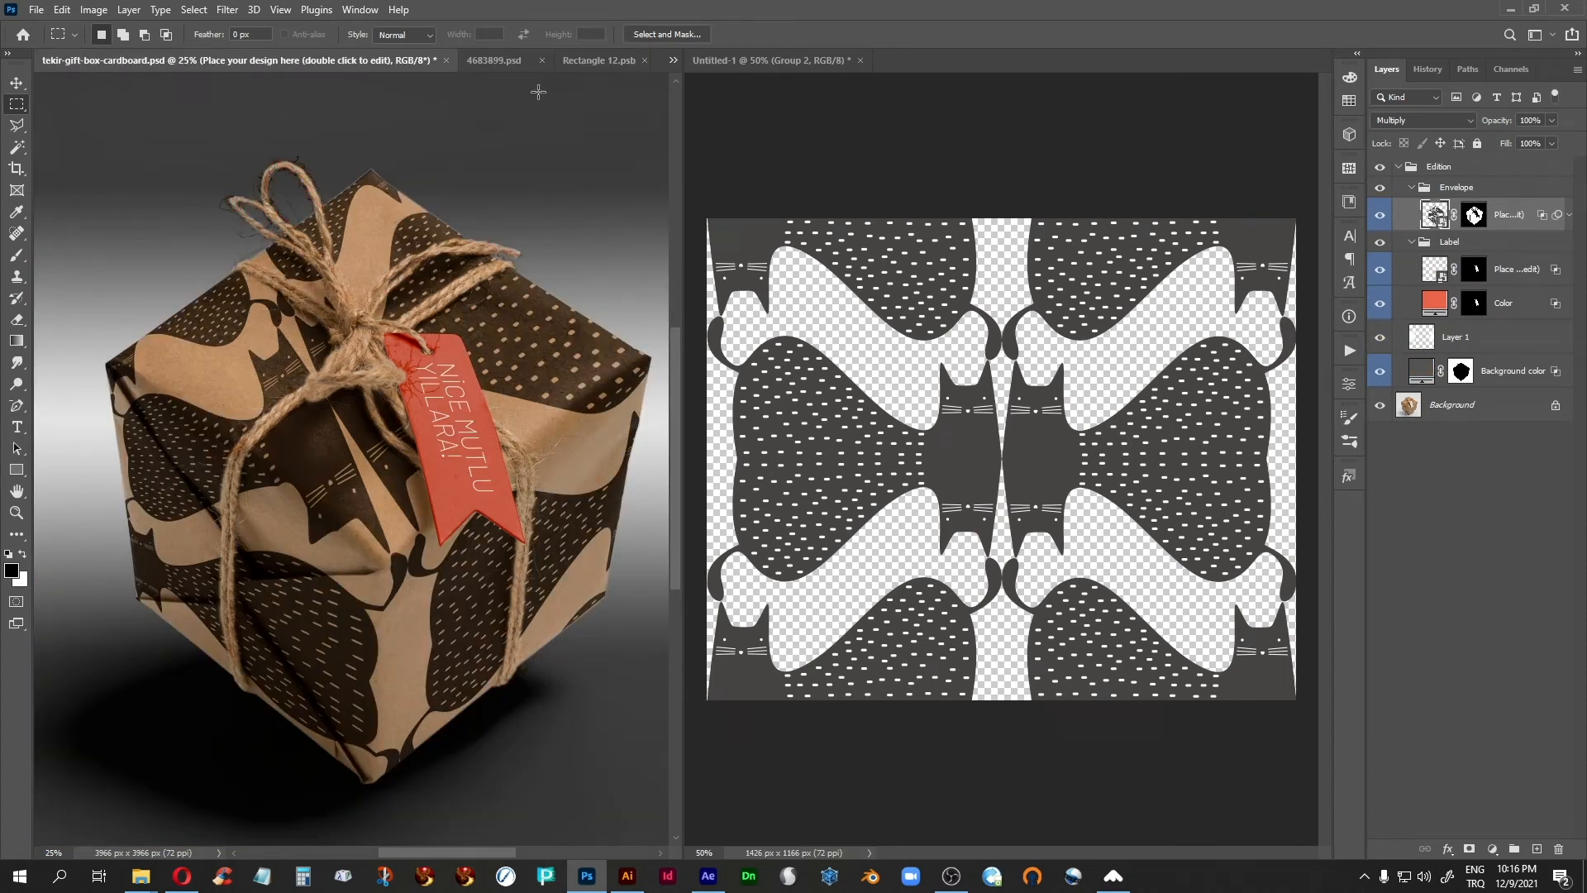
Resize the Untitled-1 image to 200 percent of its width and height
click(739, 63)
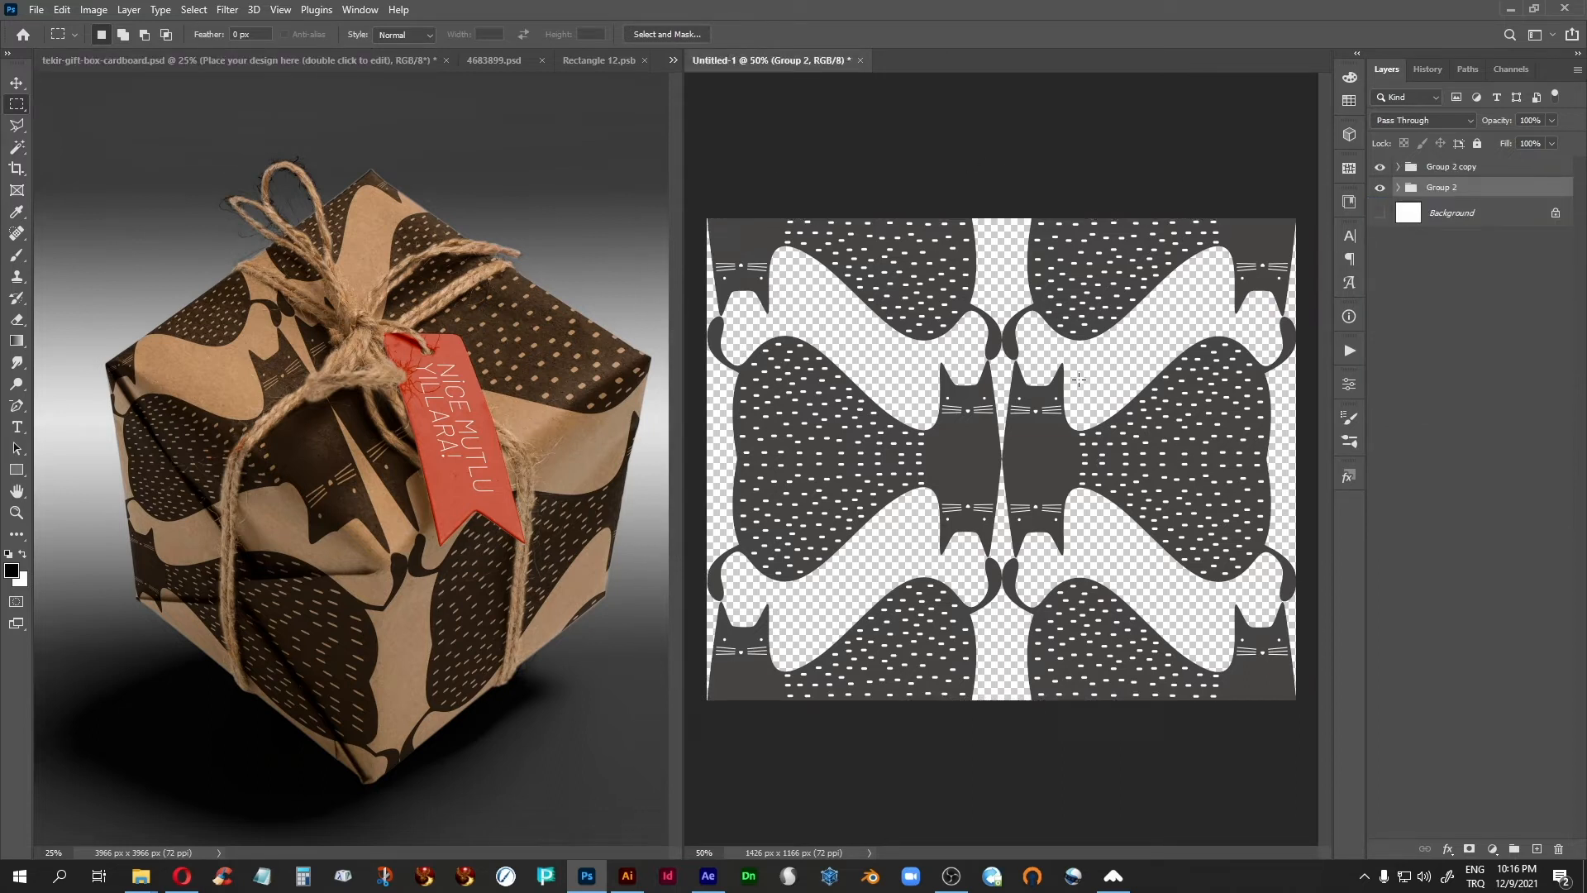
click(94, 9)
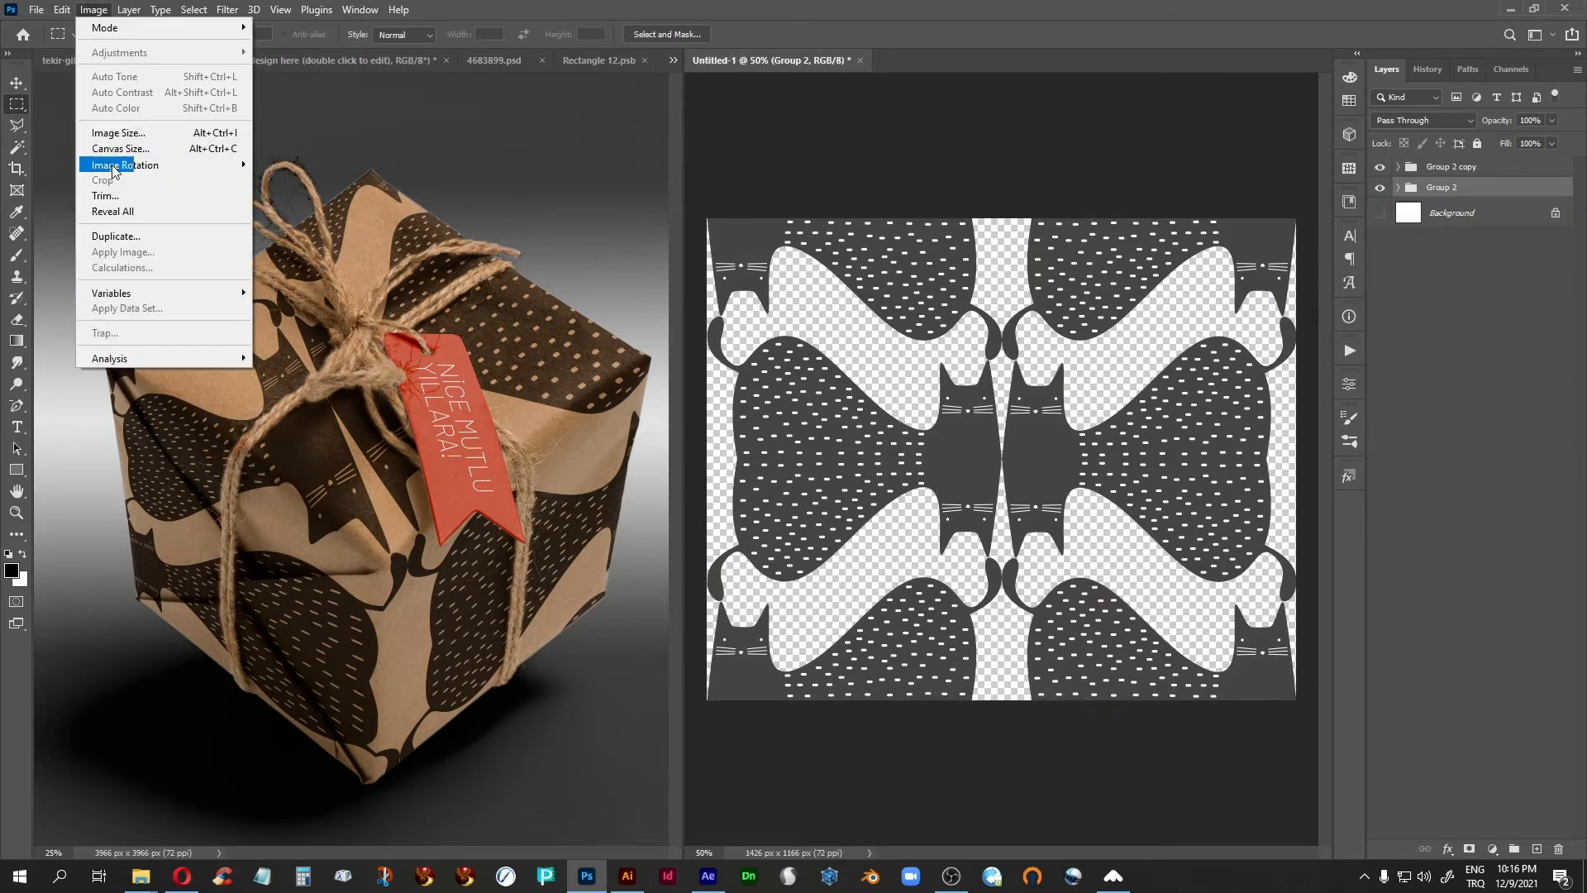
click(148, 136)
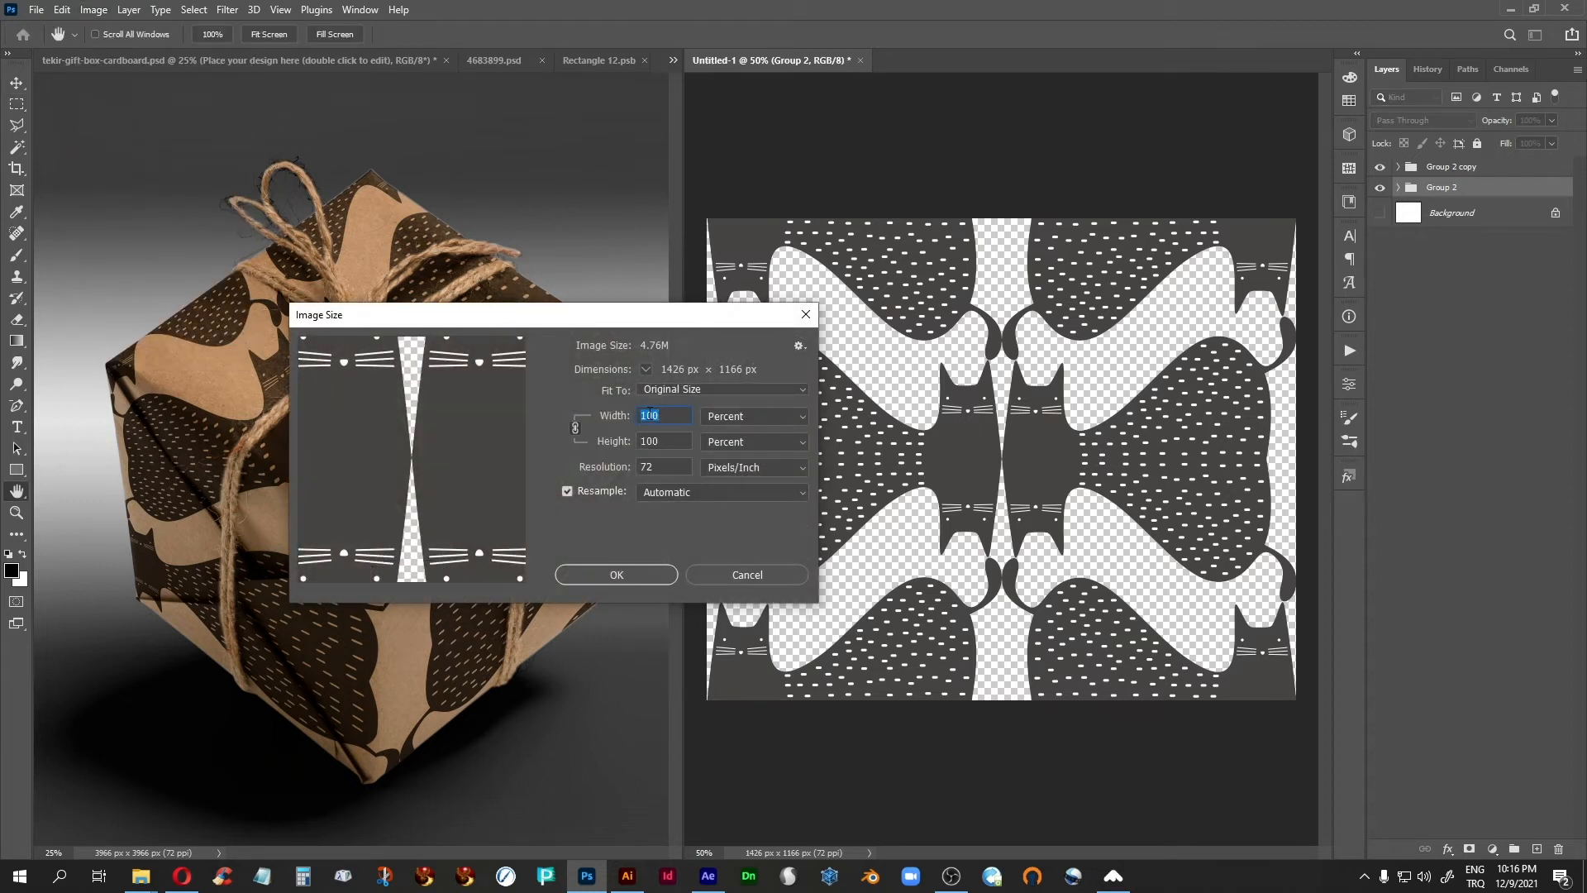
text(200)
click(634, 572)
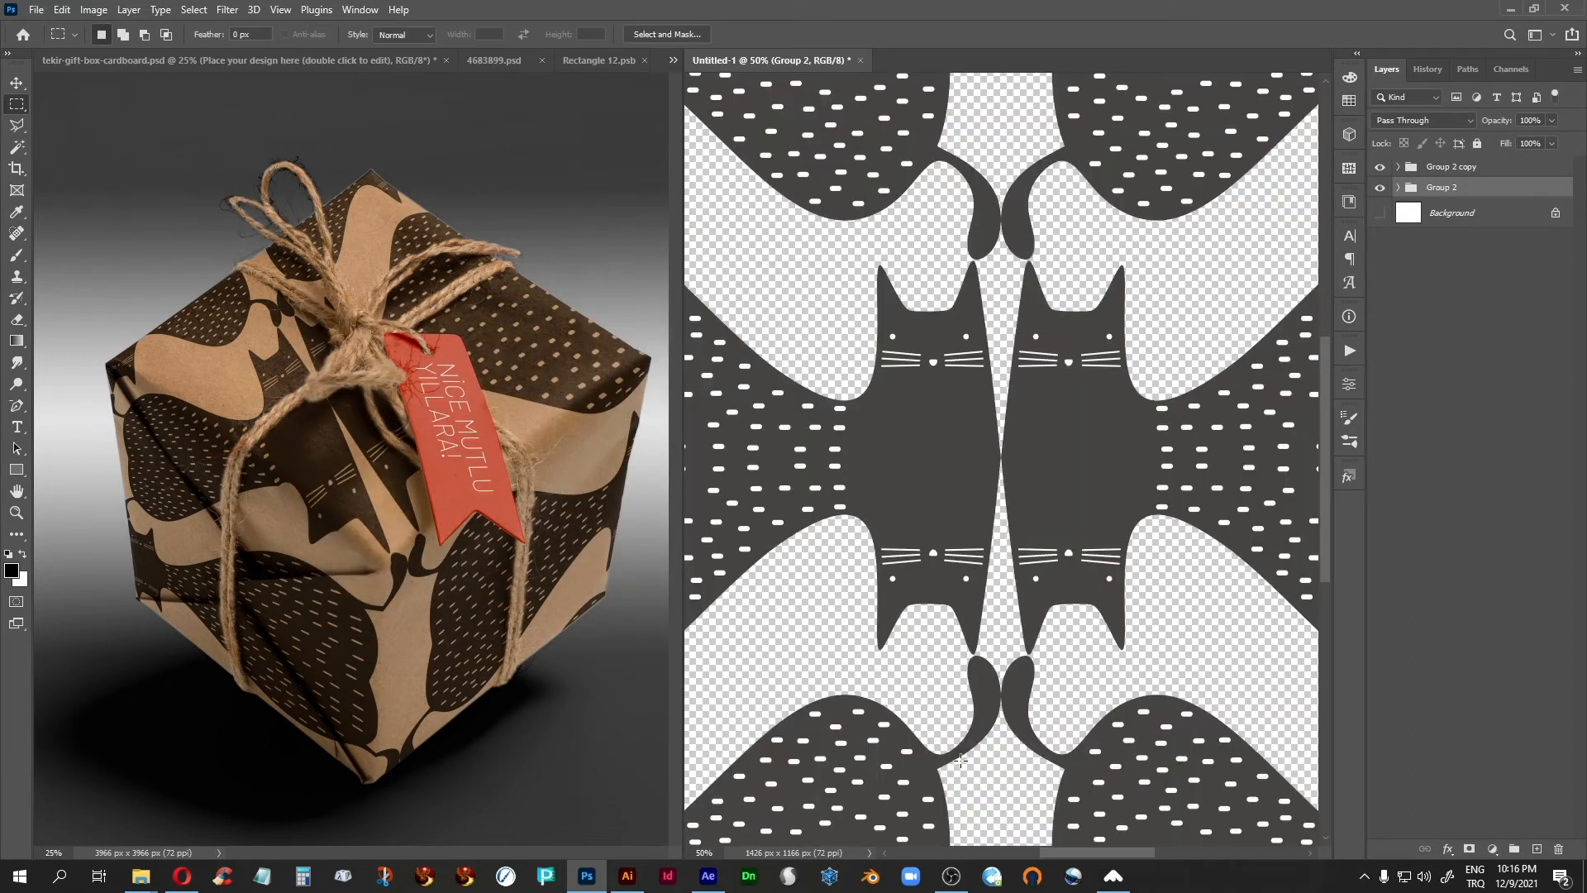
Select the whole enlarged Untitled-1 canvas with a rectangular marquee and define it as the pattern cat-1
scroll(967, 771, down, 3)
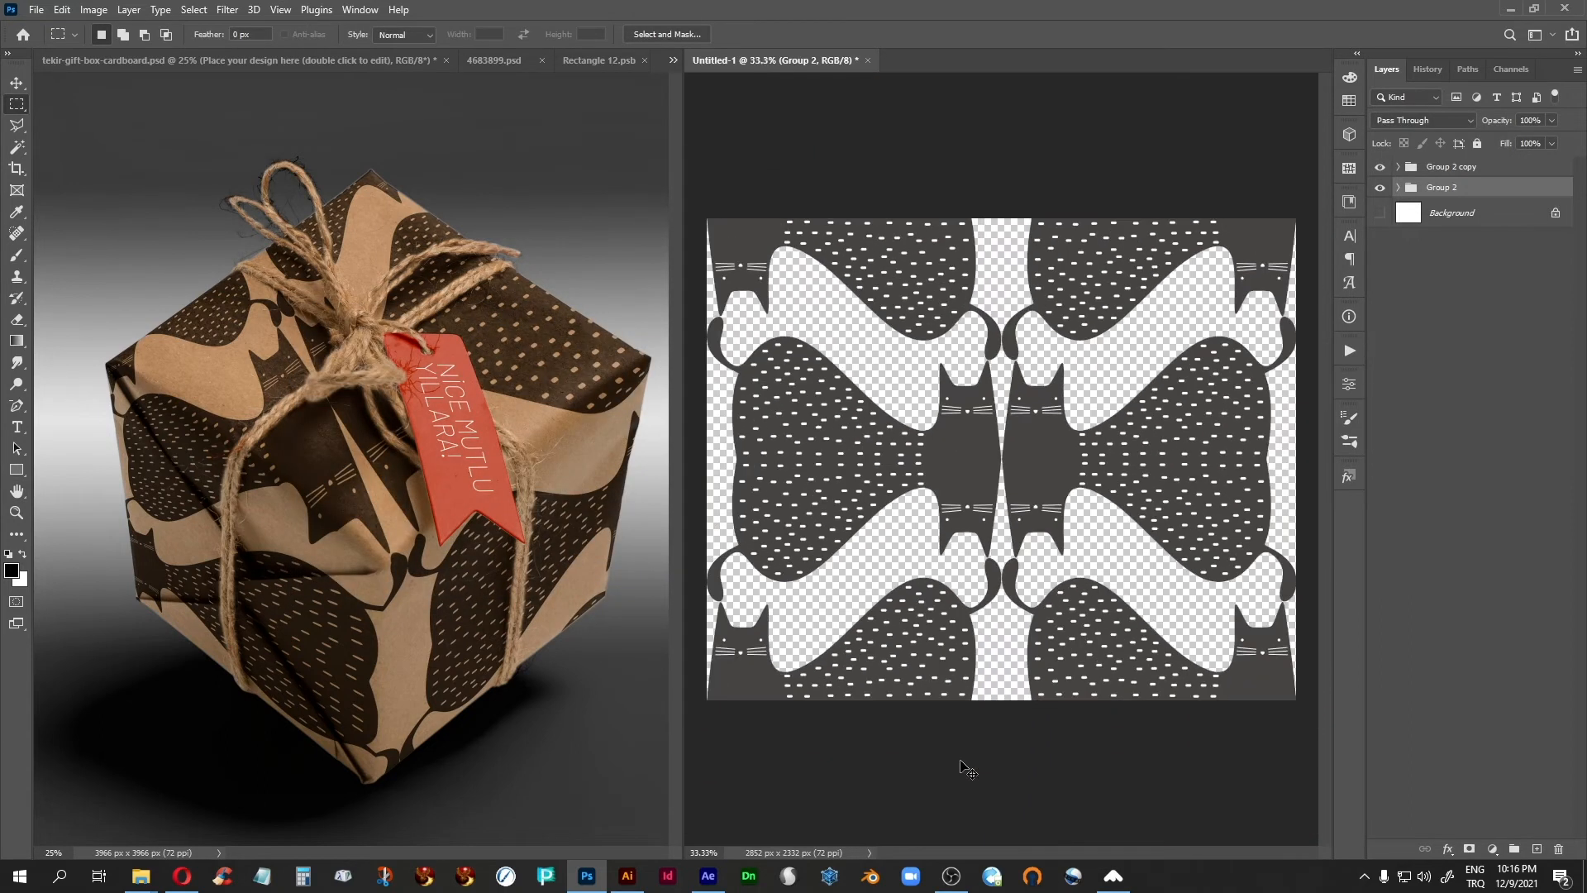
drag(776, 275, 1396, 839)
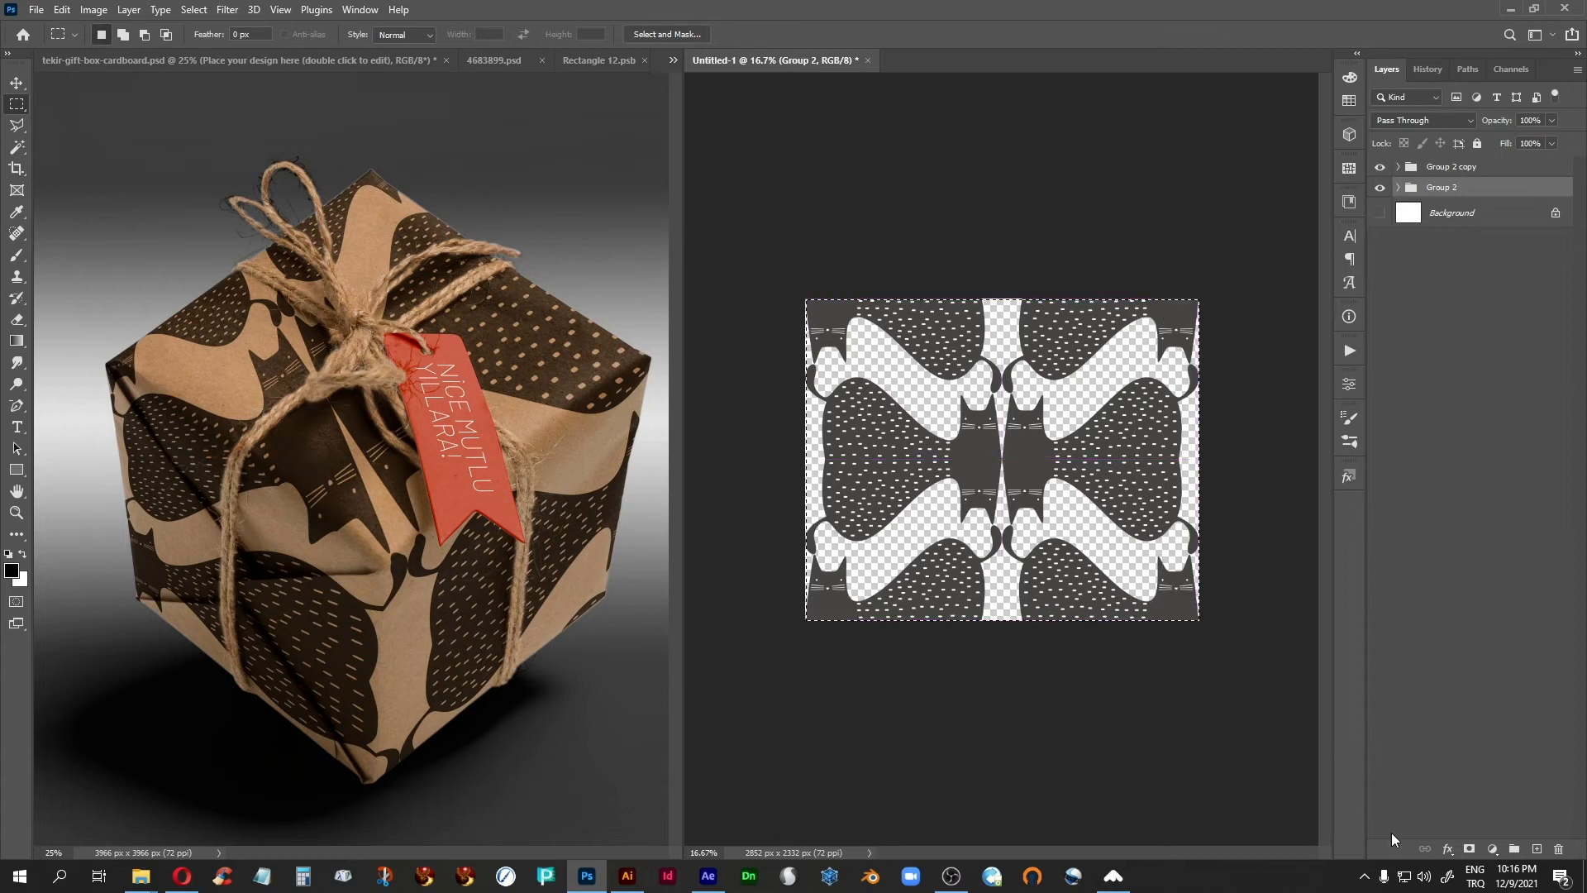
click(63, 10)
click(137, 475)
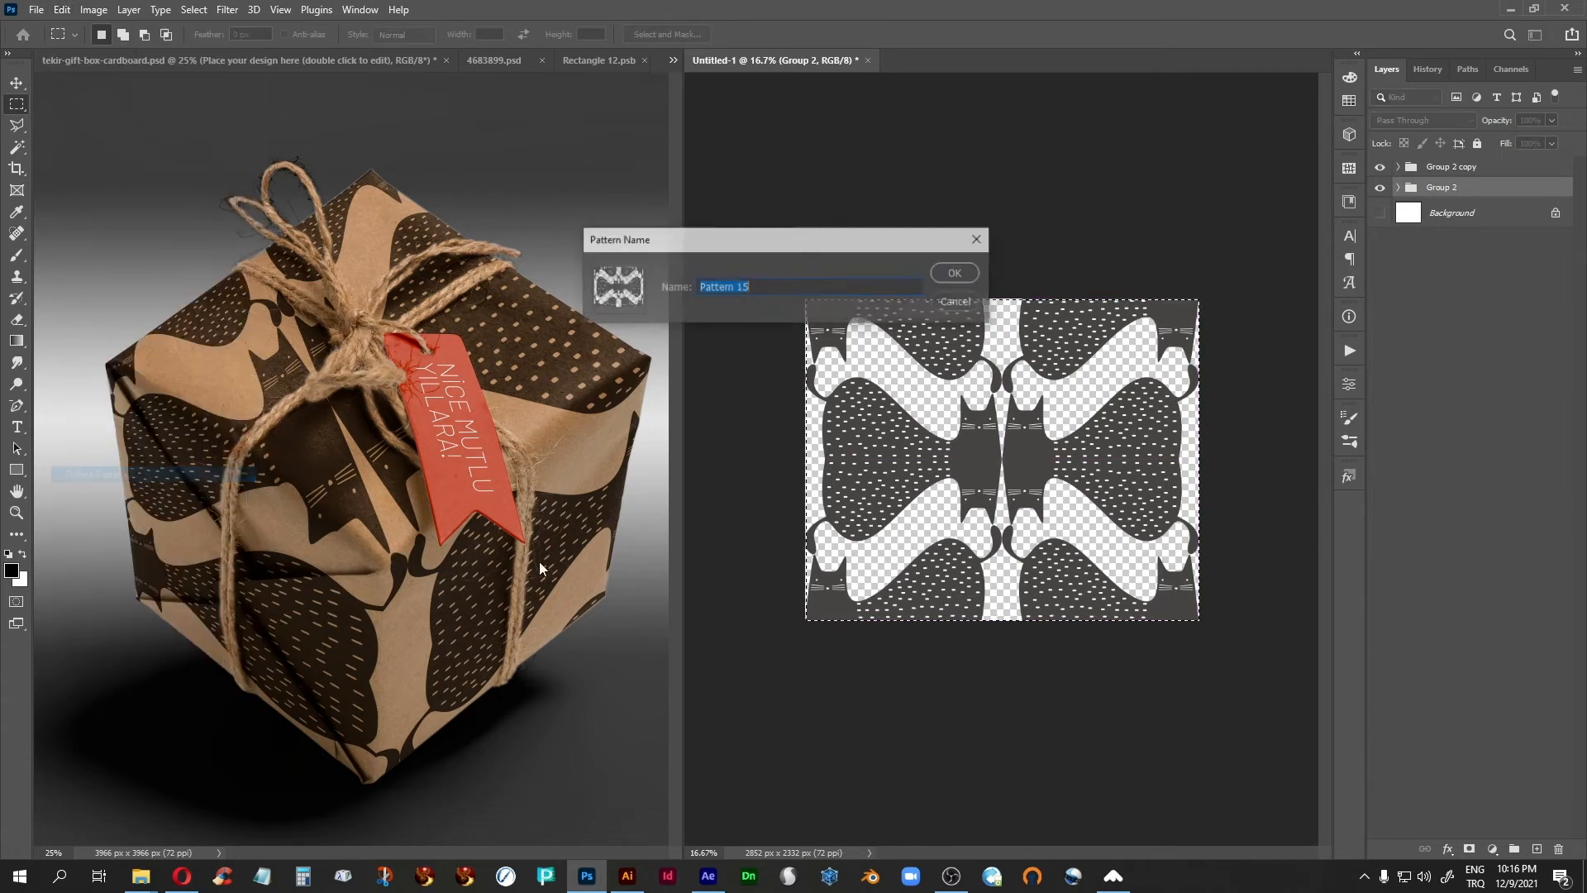
text(cat-1)
key(Return)
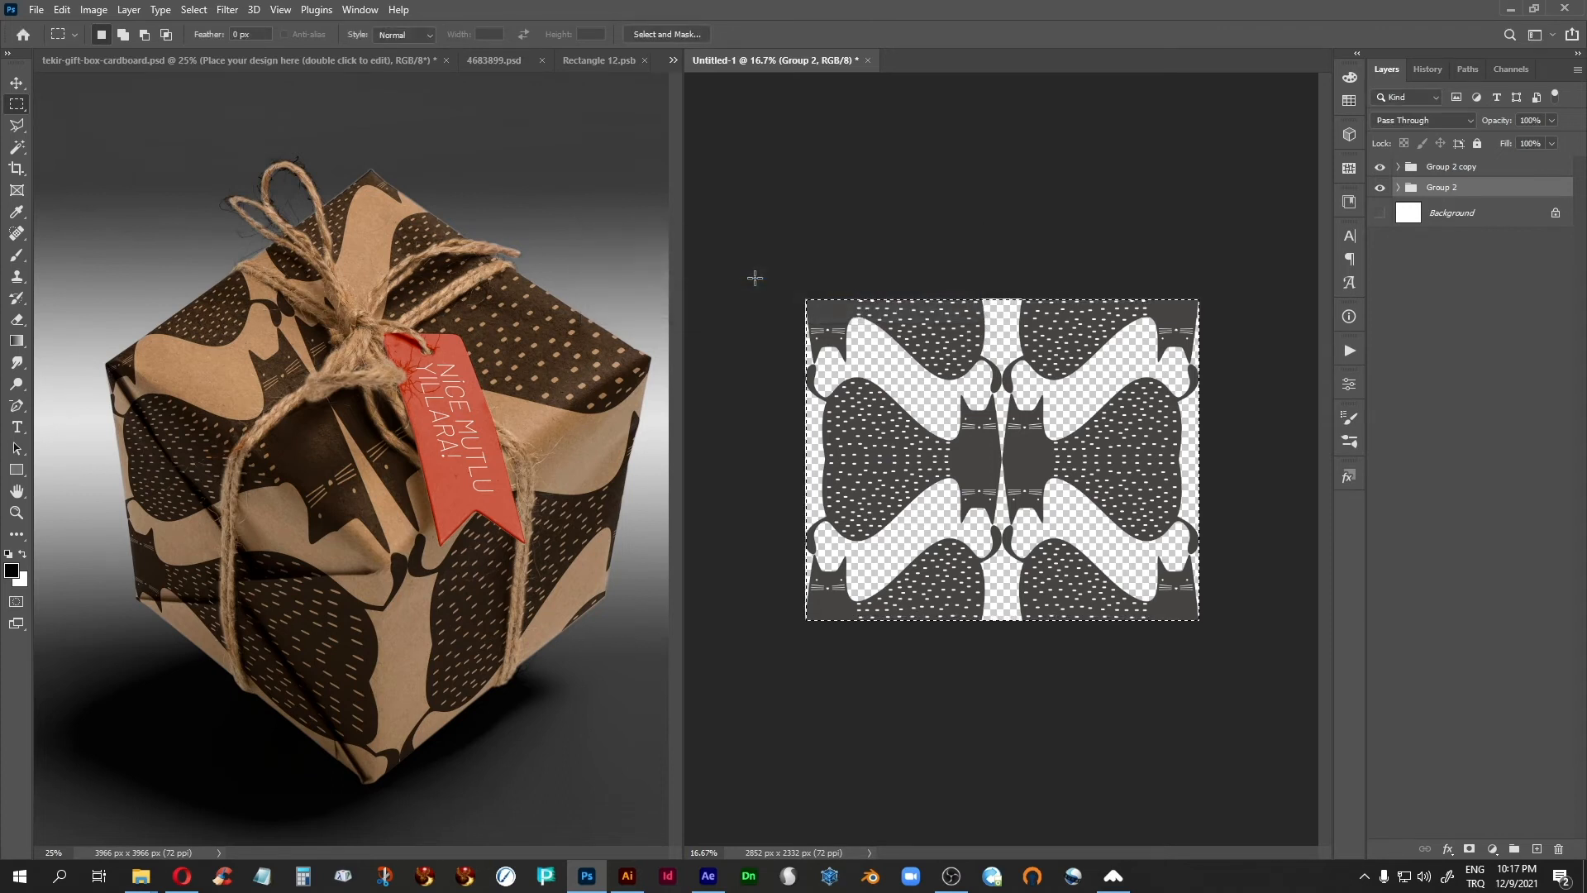
Switch Layer 1's Pattern Overlay in Rectangle 12.psb to the newly defined pattern made from the 200 percent artwork
click(599, 61)
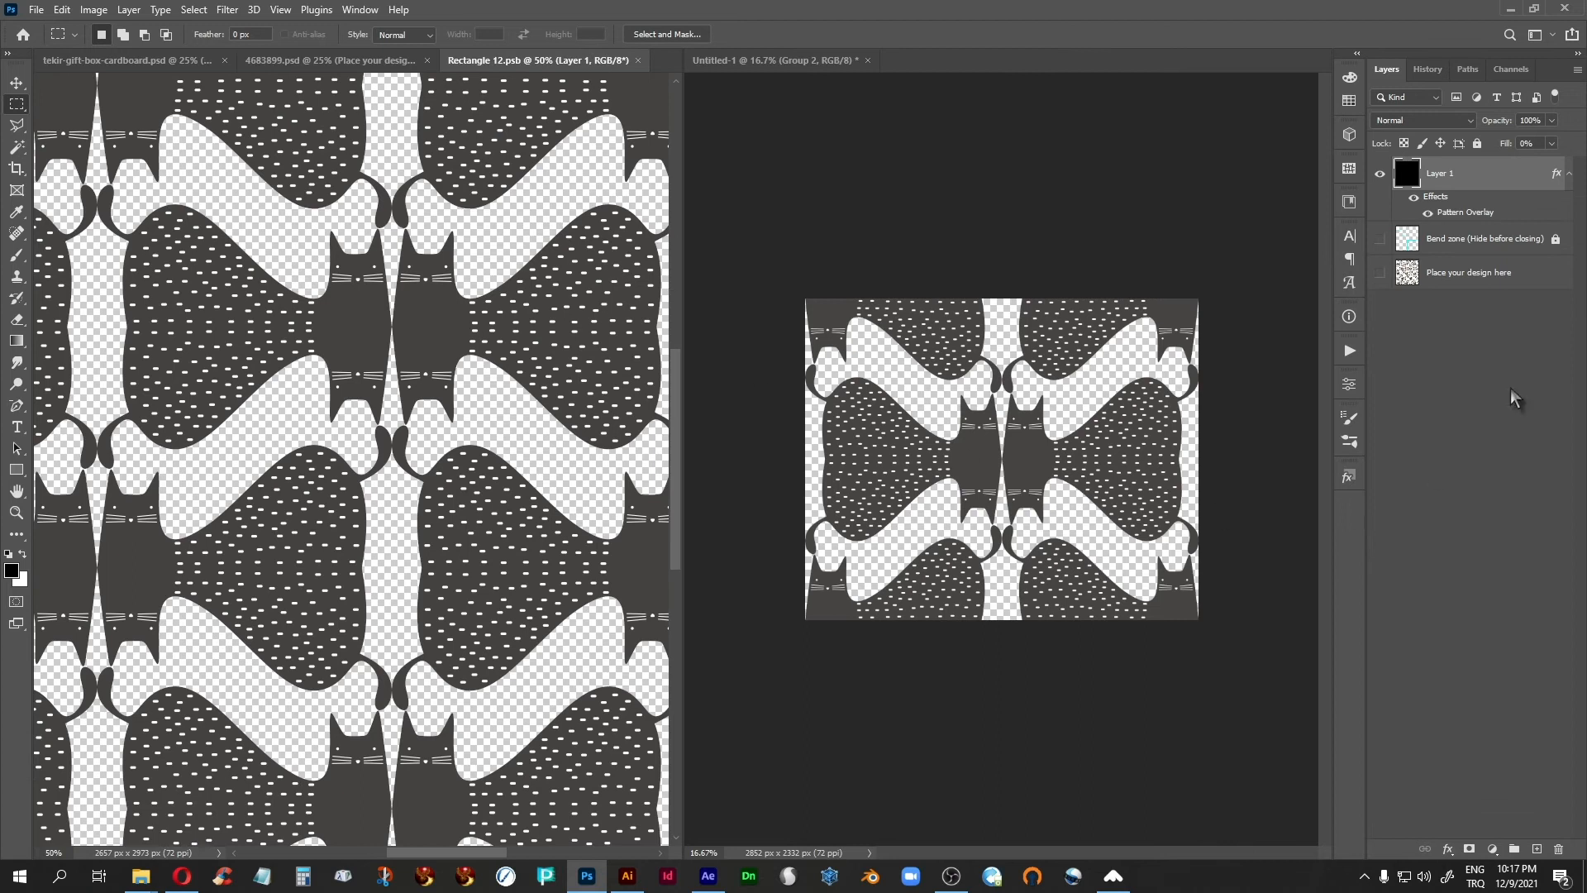
double_click(1459, 214)
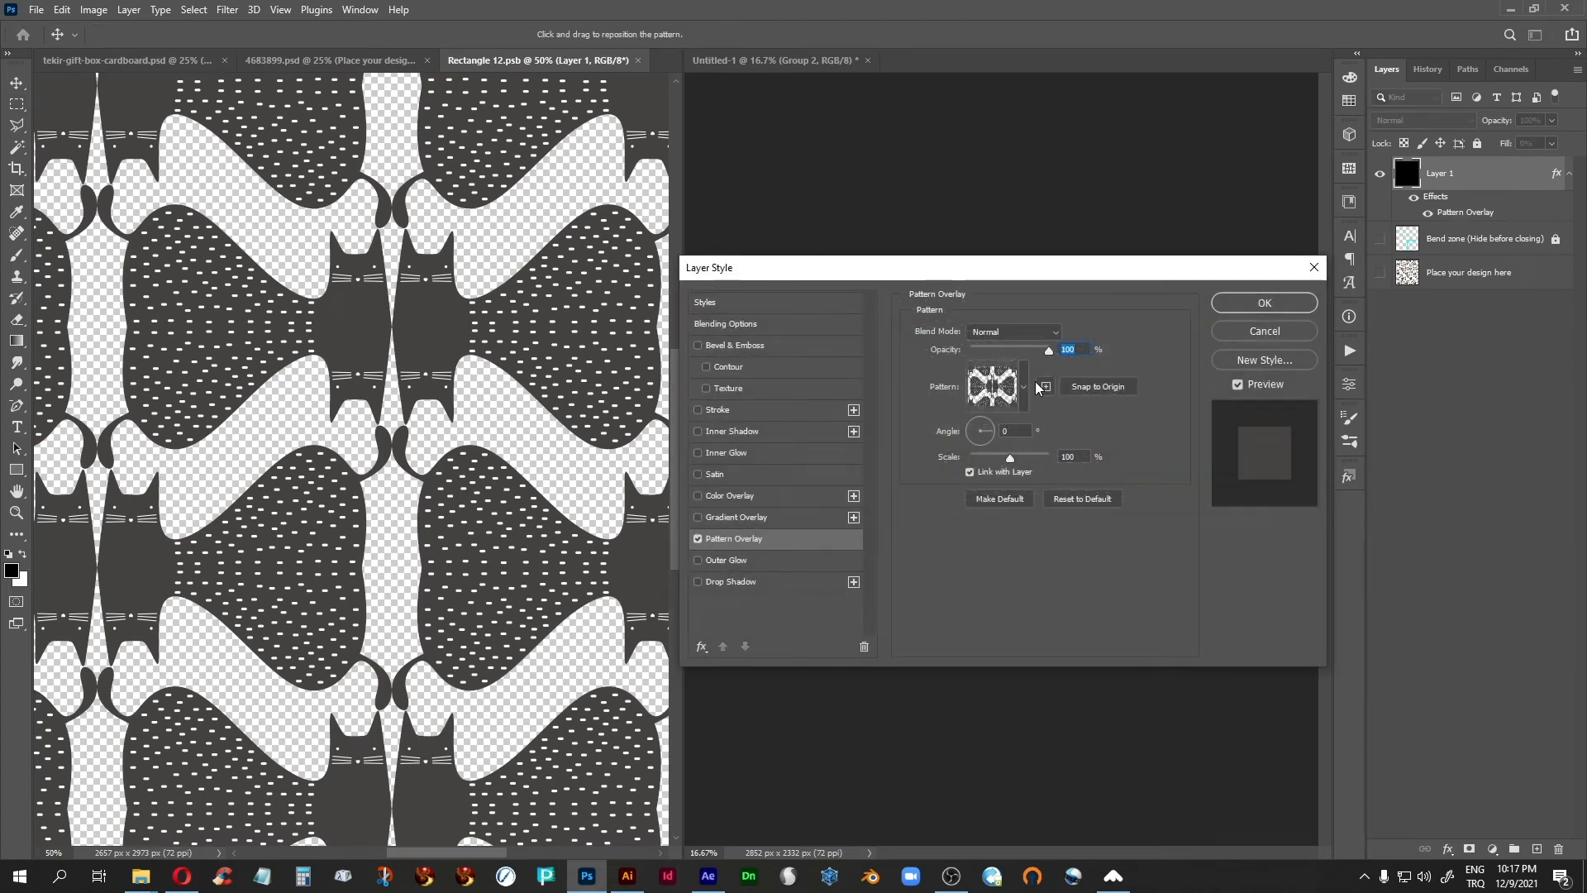
click(1025, 405)
click(1050, 628)
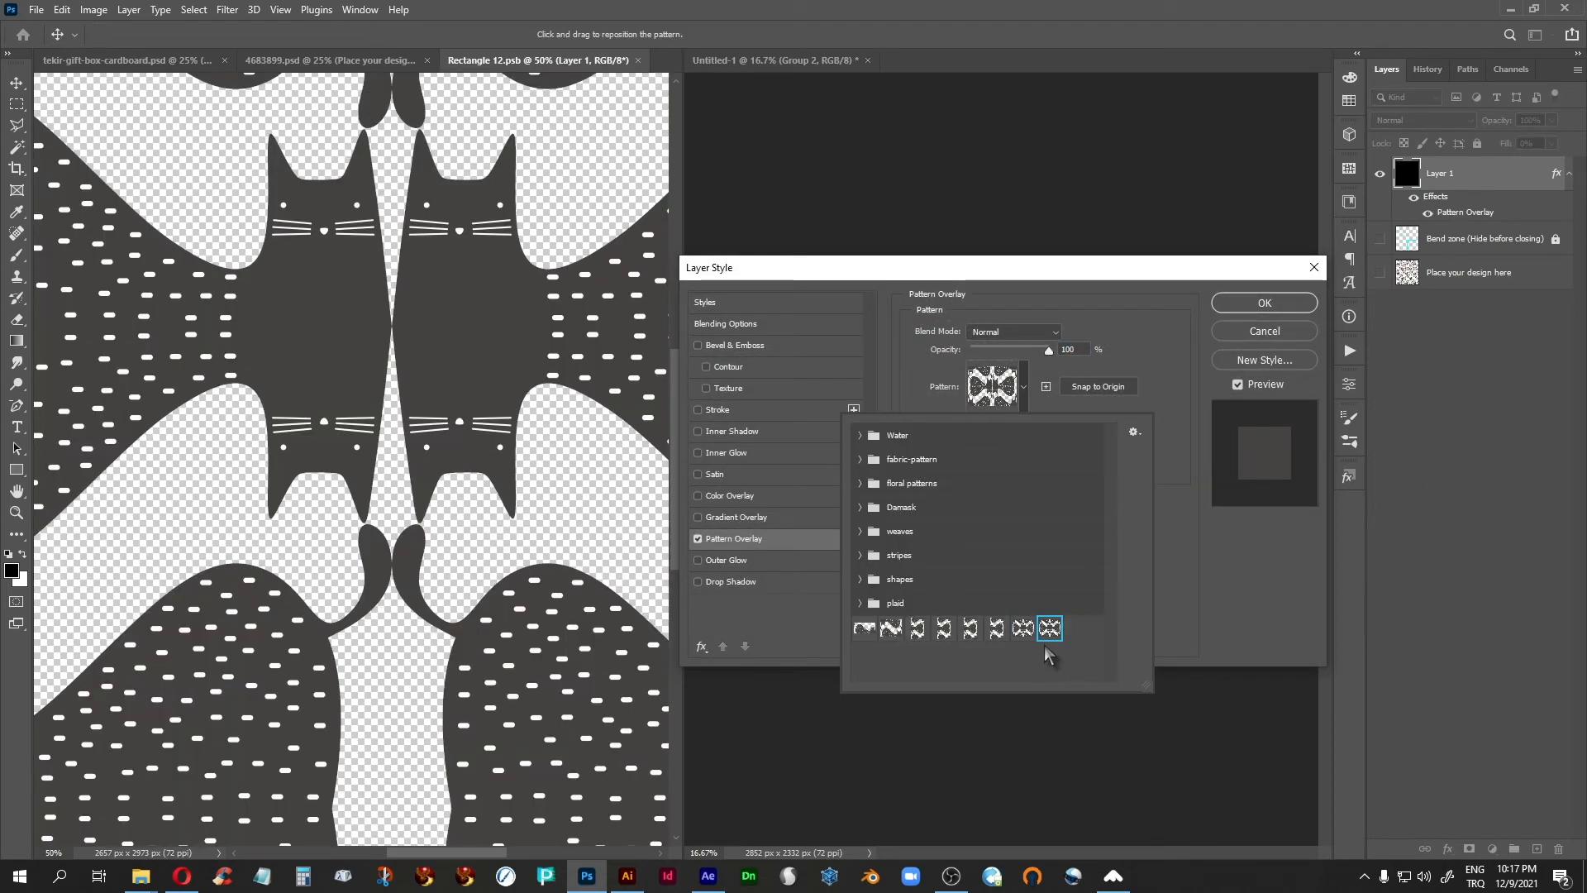
click(1188, 416)
click(1265, 303)
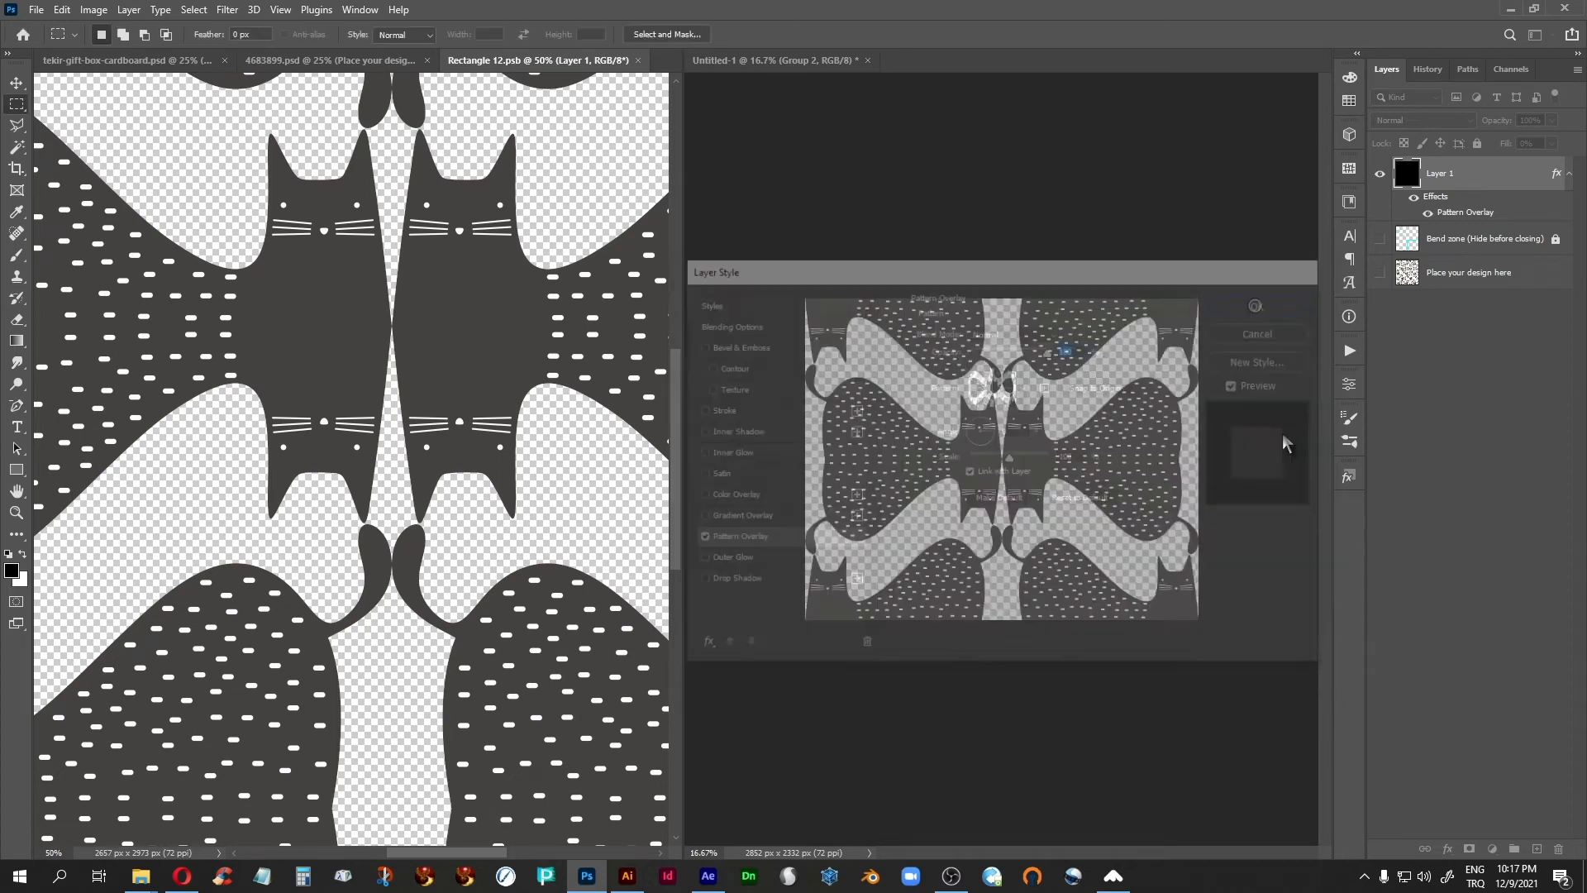
Save Rectangle 12.psb and compare the gift boxes in 4683899.psd and tekir-gift-box-cardboard.psd
key(ctrl+s)
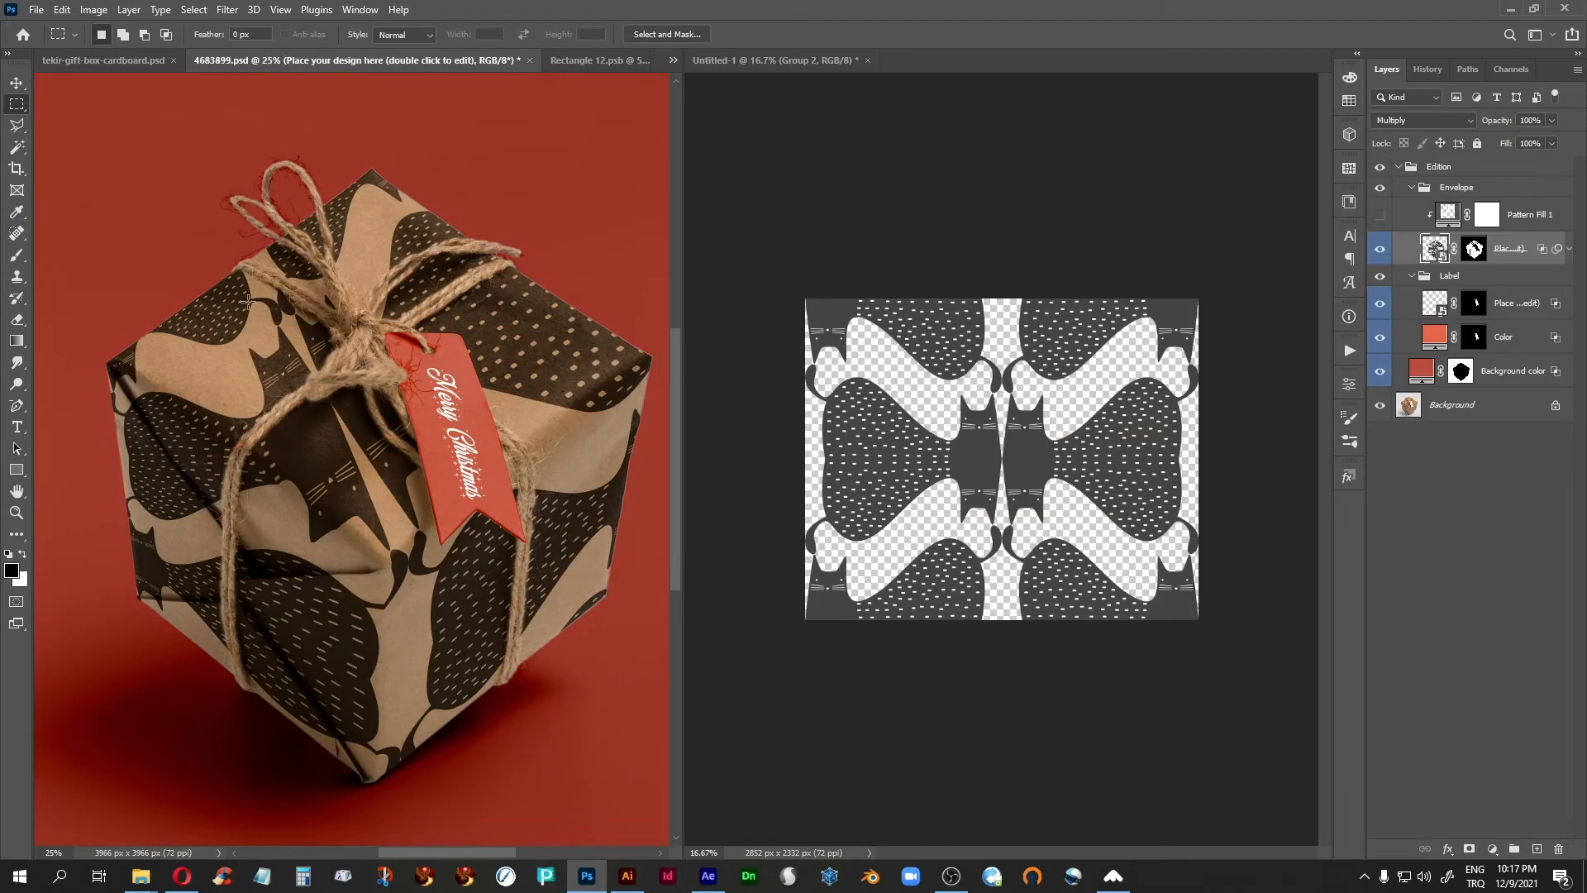
click(110, 61)
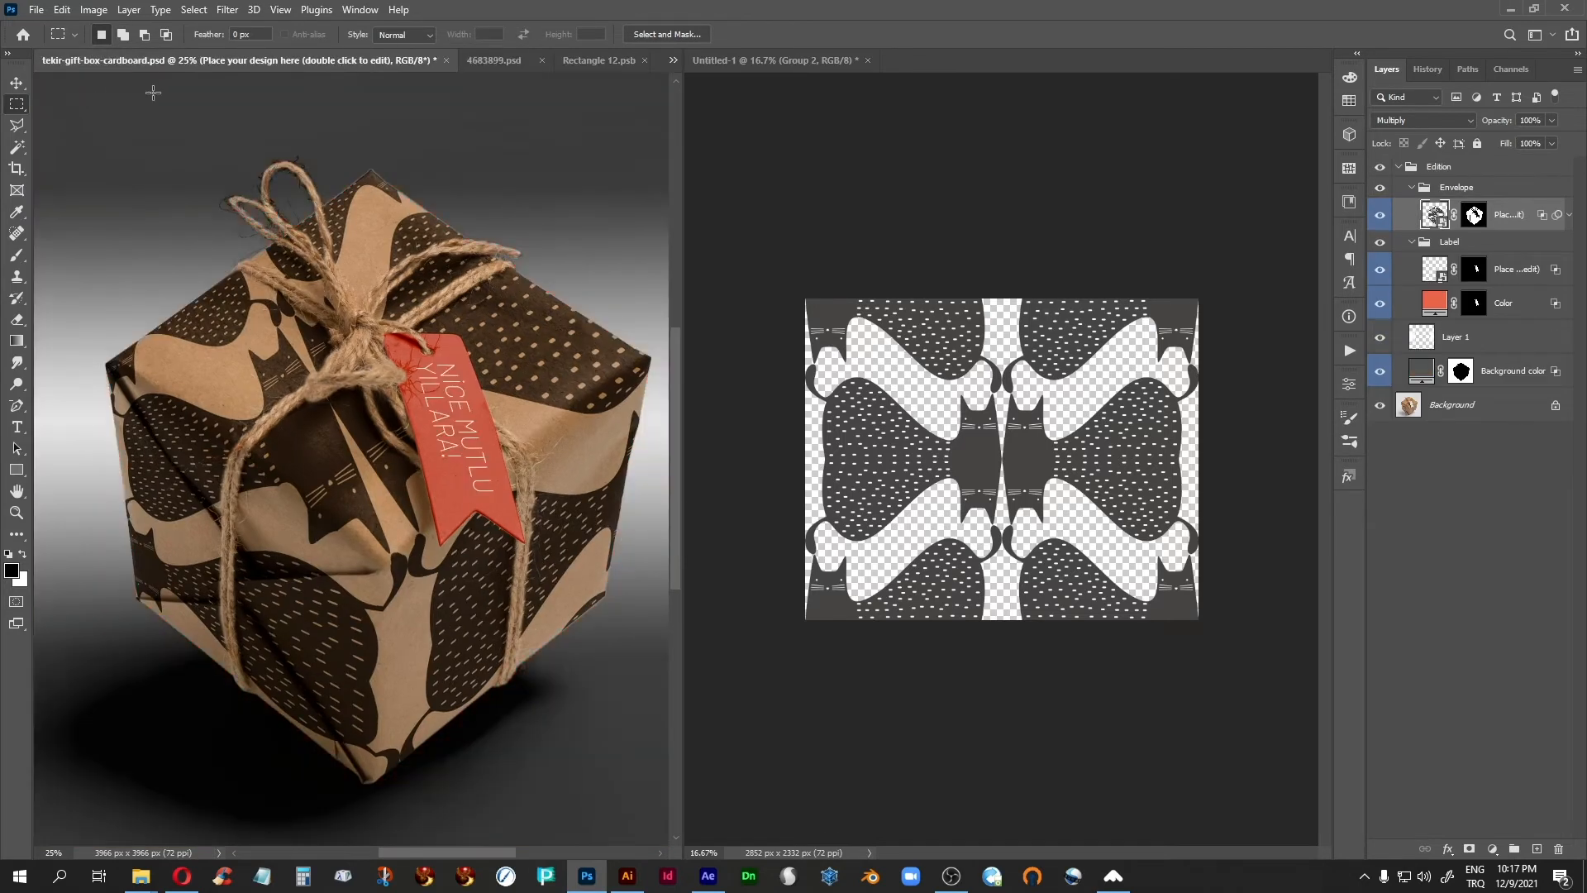
click(533, 61)
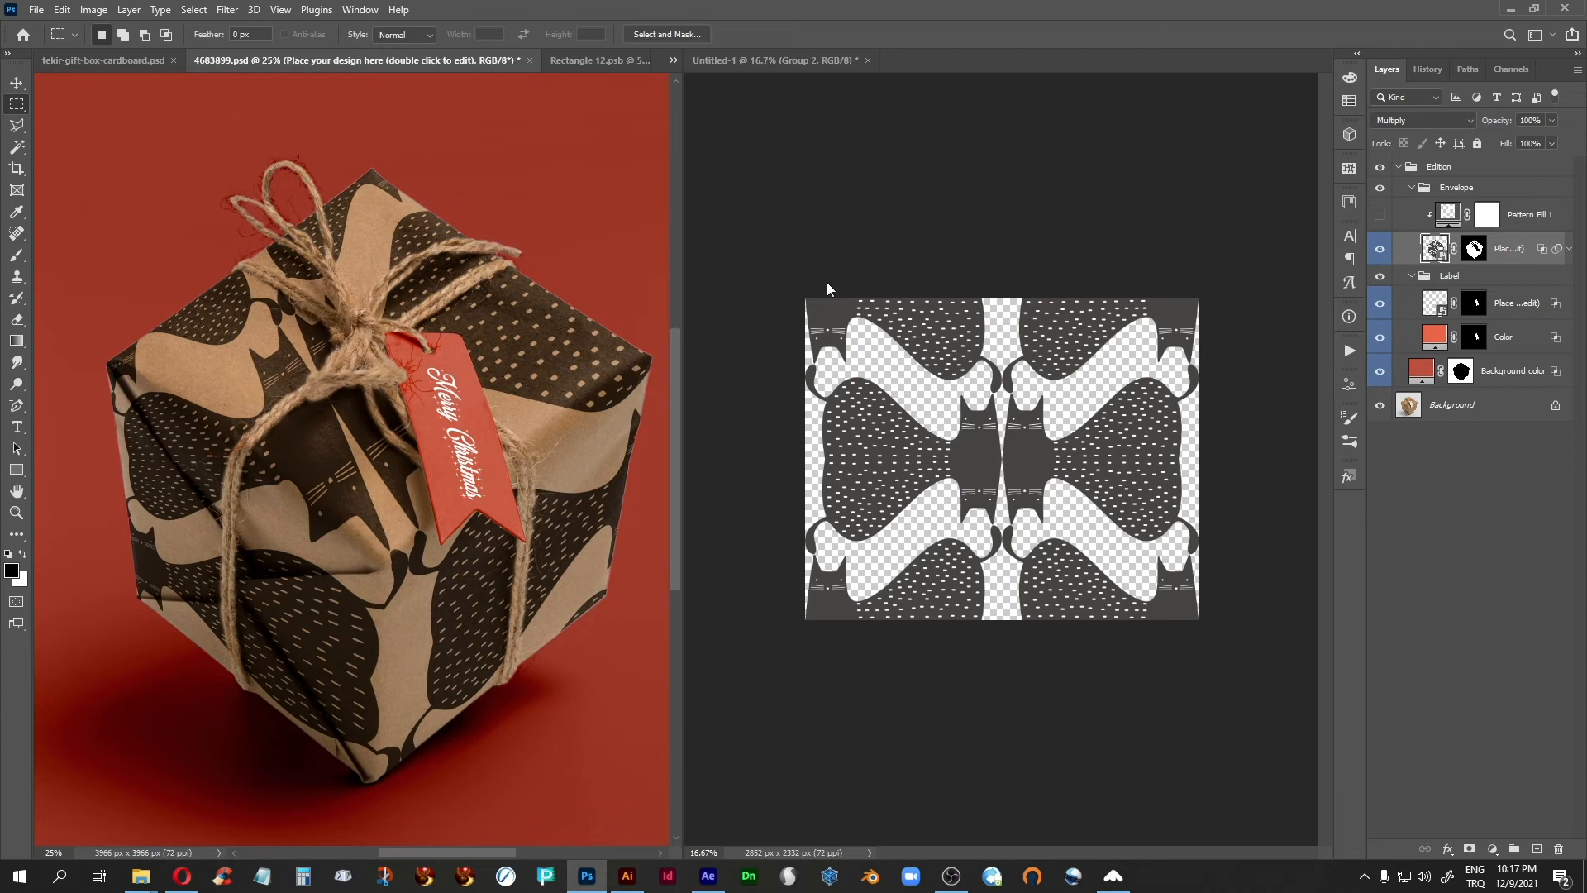
Double the Untitled-1 image size again by resizing it to 200 percent, producing 5704 x 4664 px
click(815, 63)
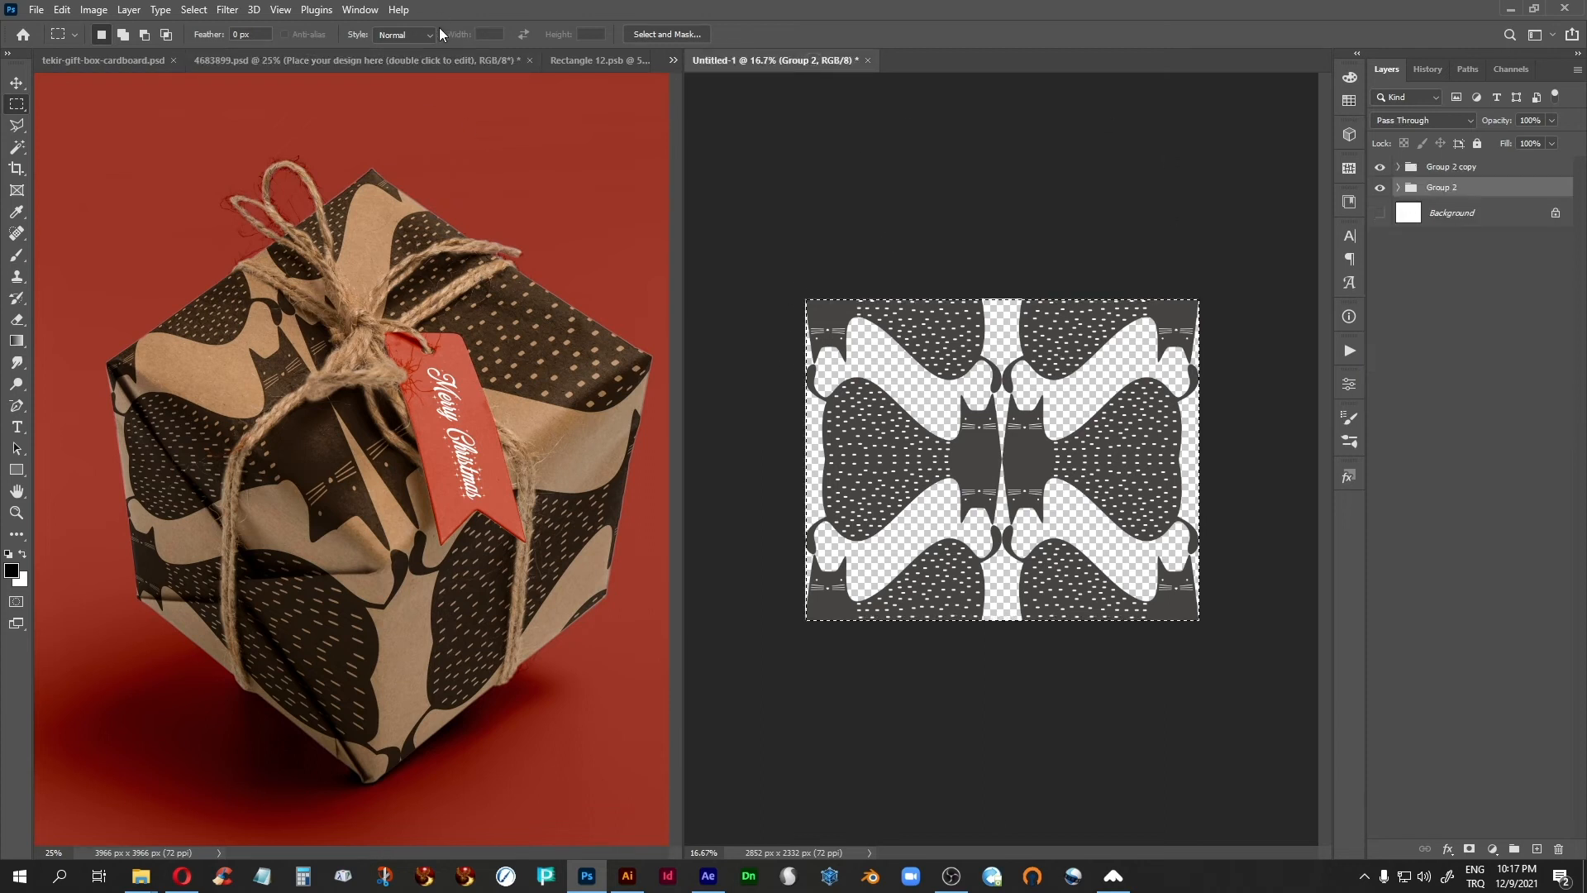
click(95, 11)
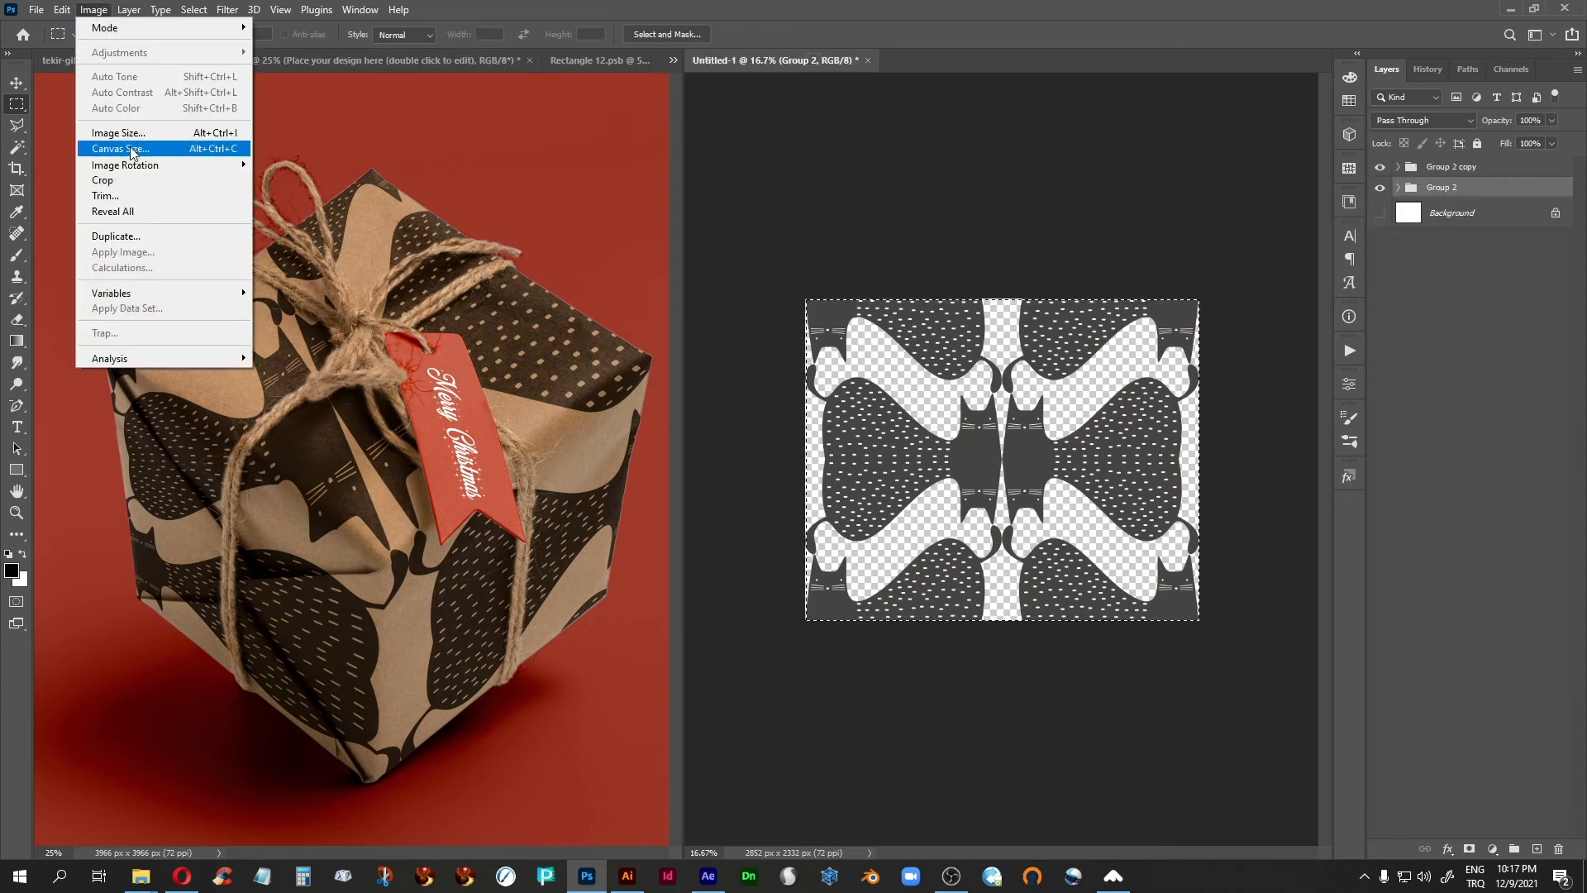
click(108, 136)
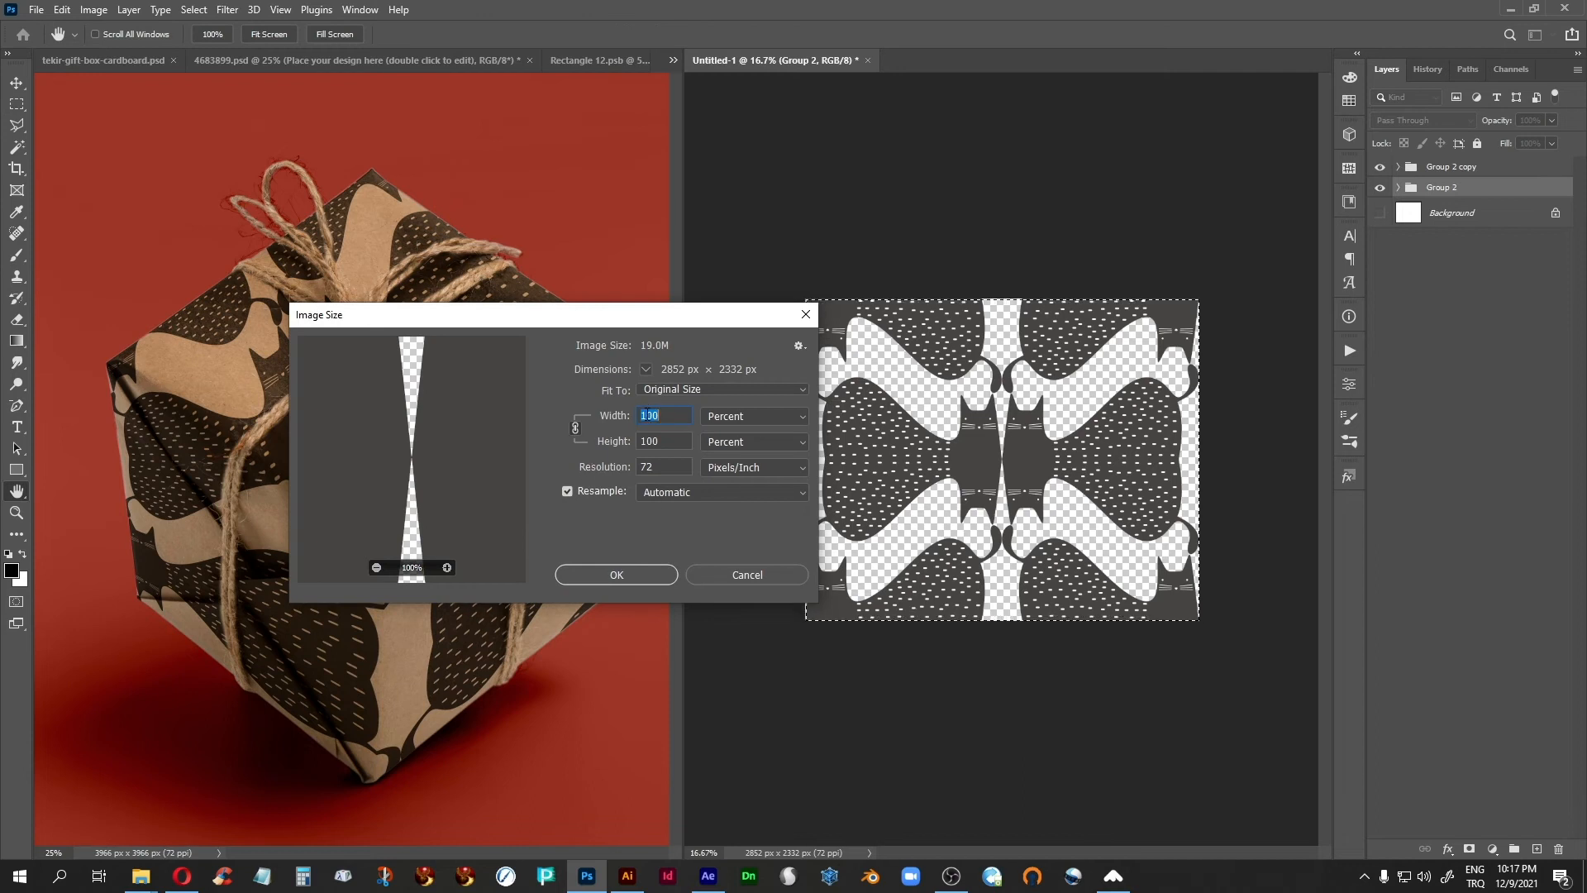
text(200)
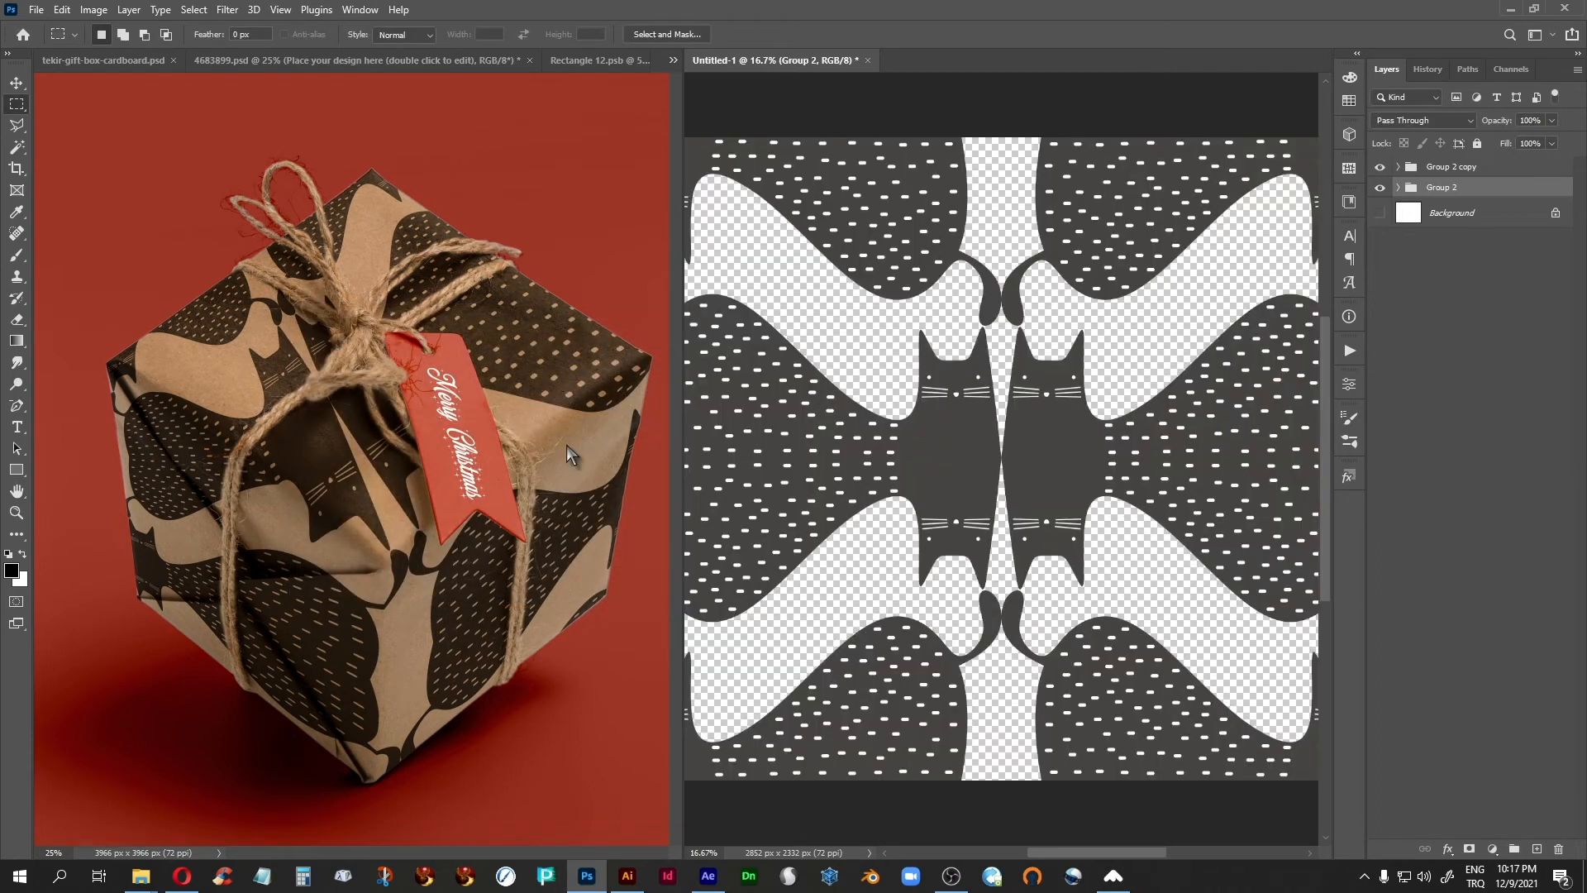
Select the whole 5704 x 4664 px Untitled-1 canvas with a rectangular marquee and define it as the pattern cat-6
key(ctrl+minus)
key(ctrl+minus)
key(ctrl+minus)
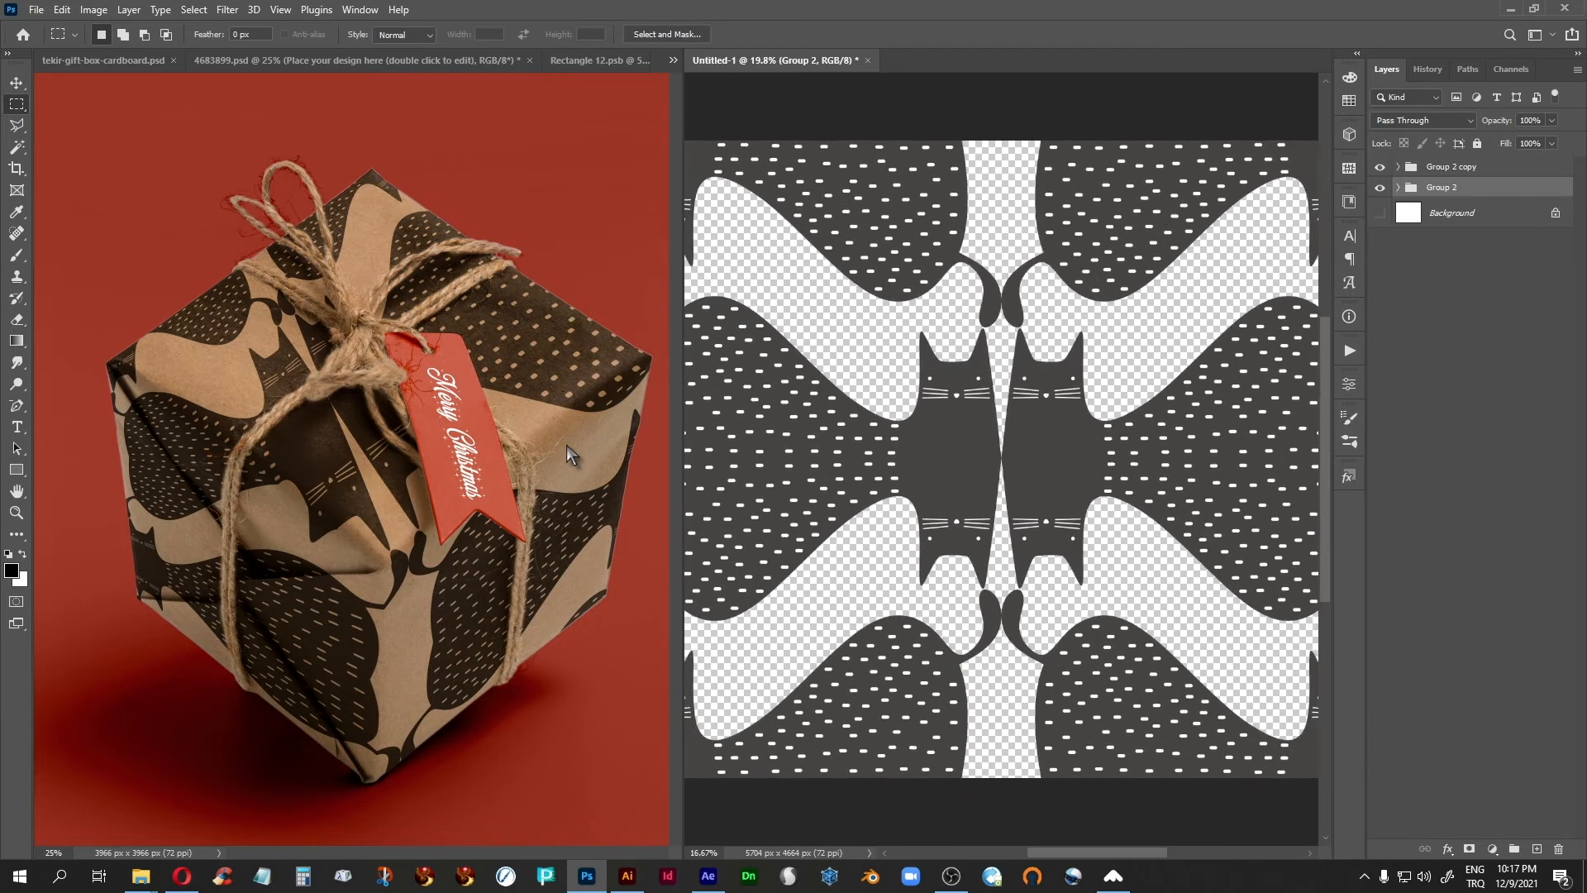
drag(773, 269, 1401, 792)
click(62, 10)
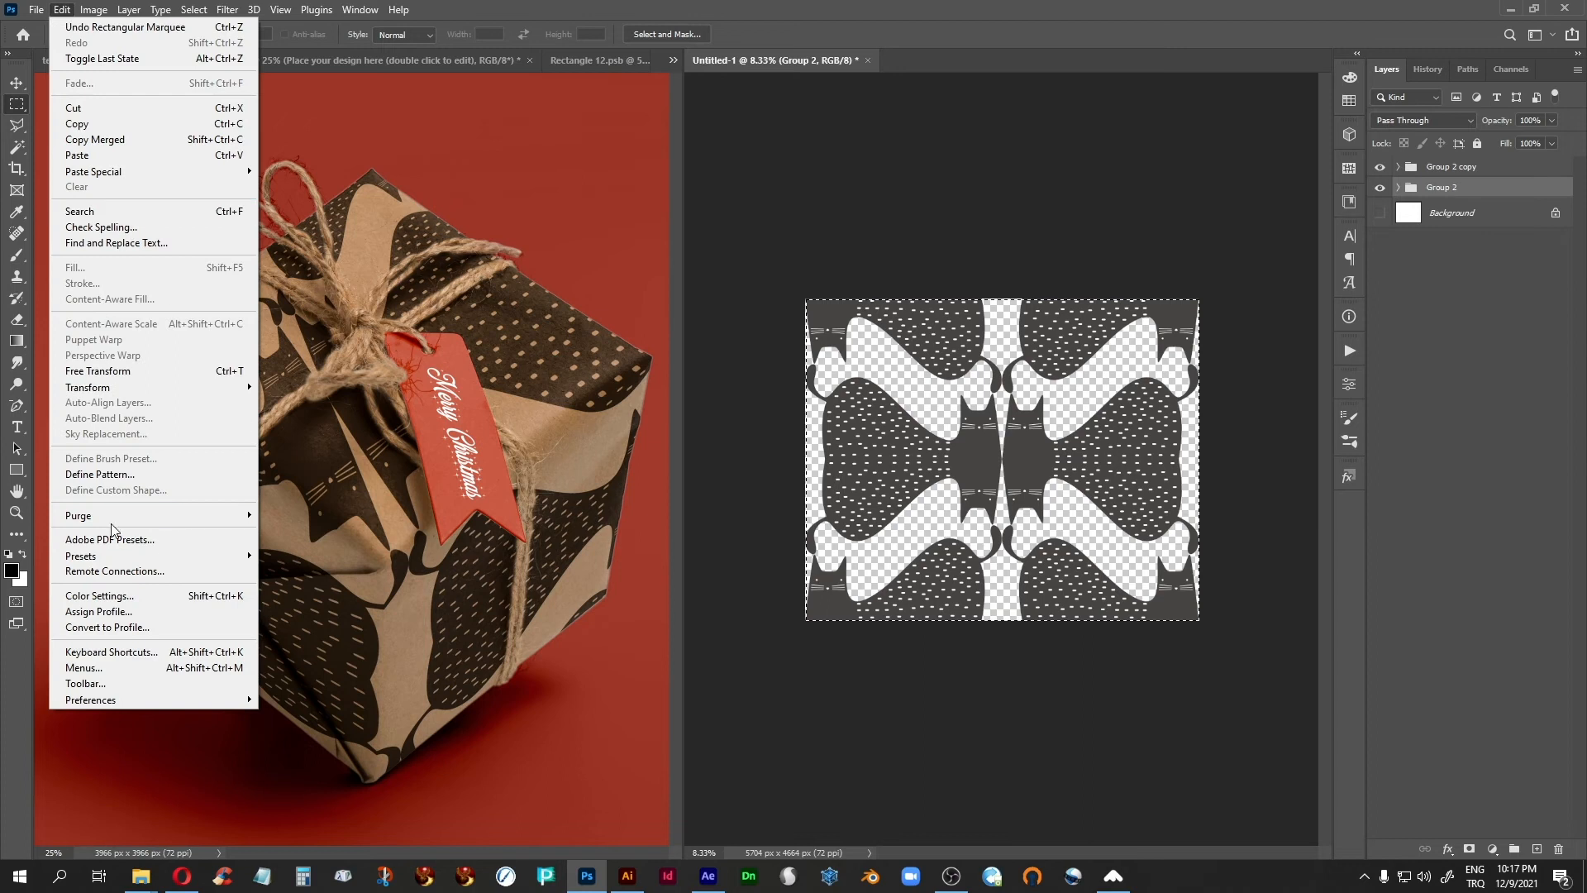
click(124, 479)
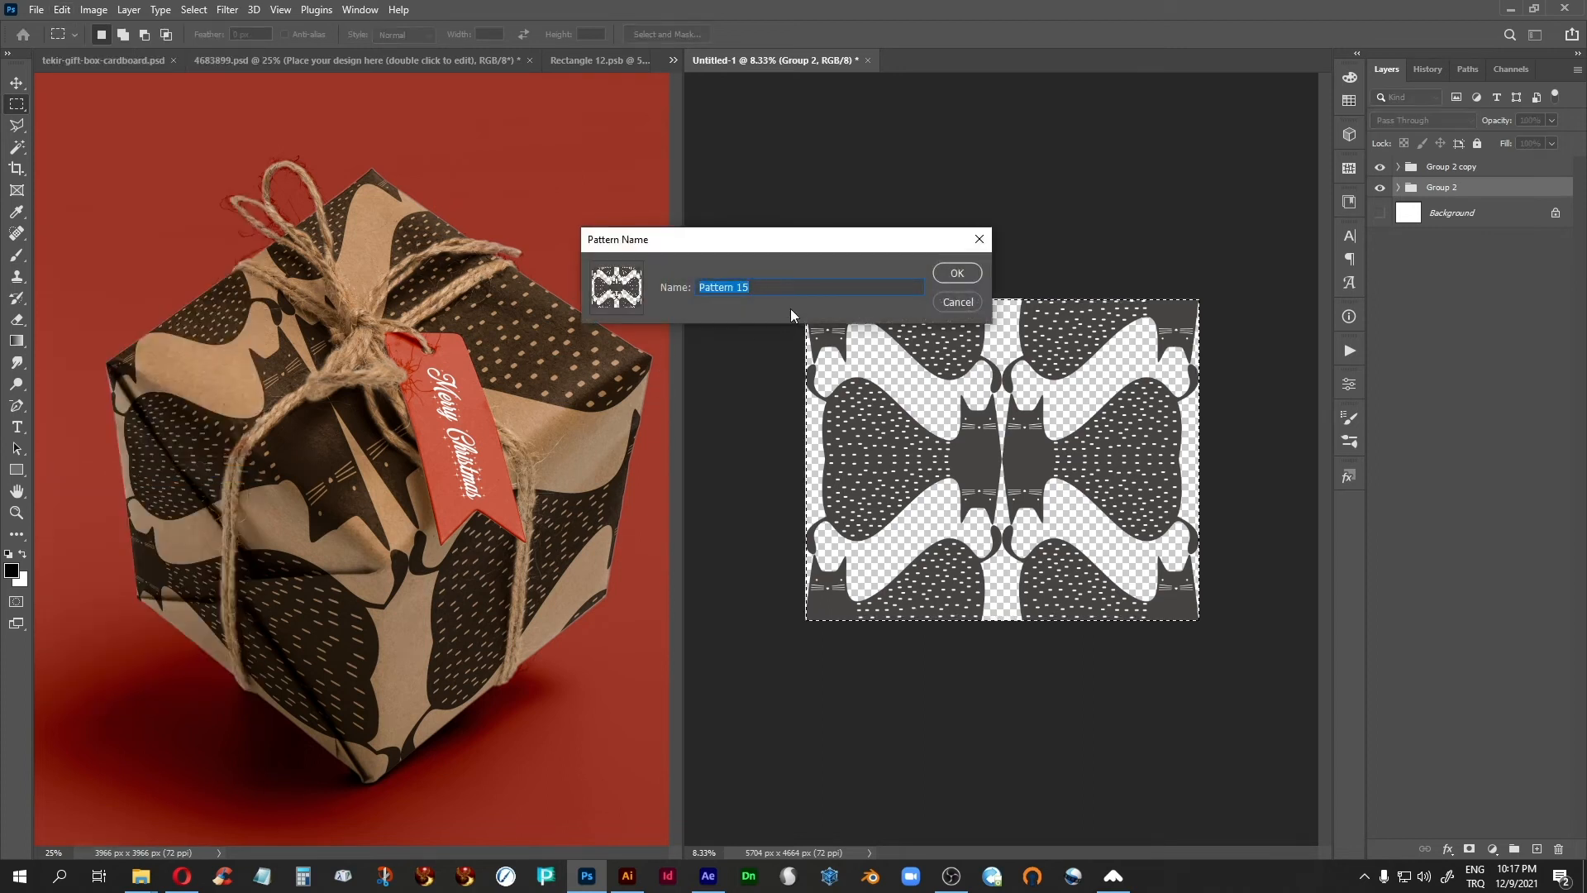
text(cat-6)
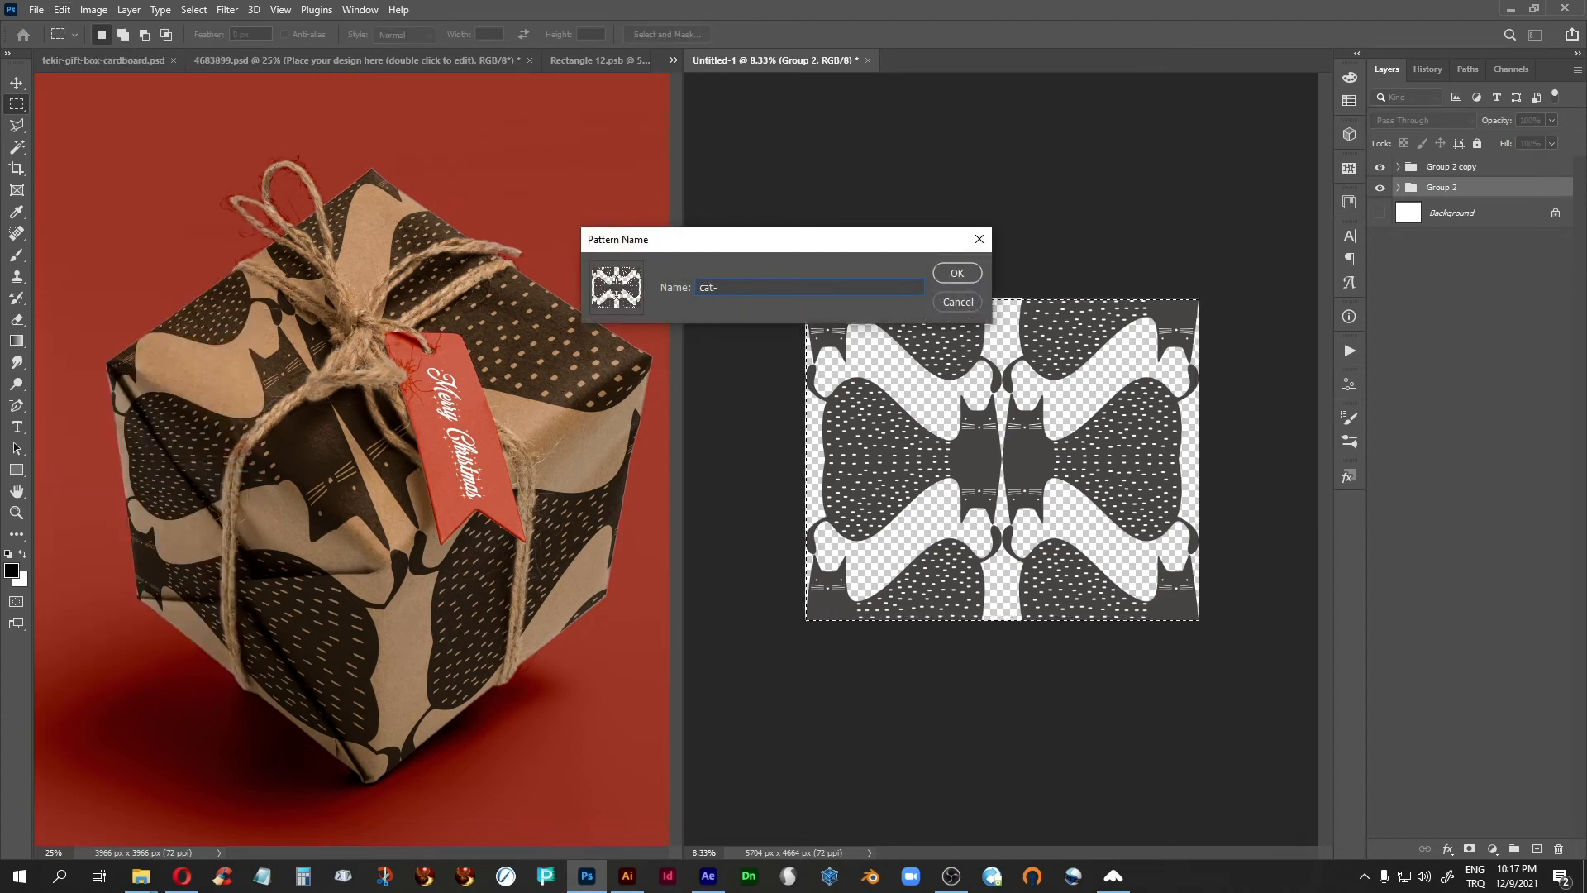
click(957, 273)
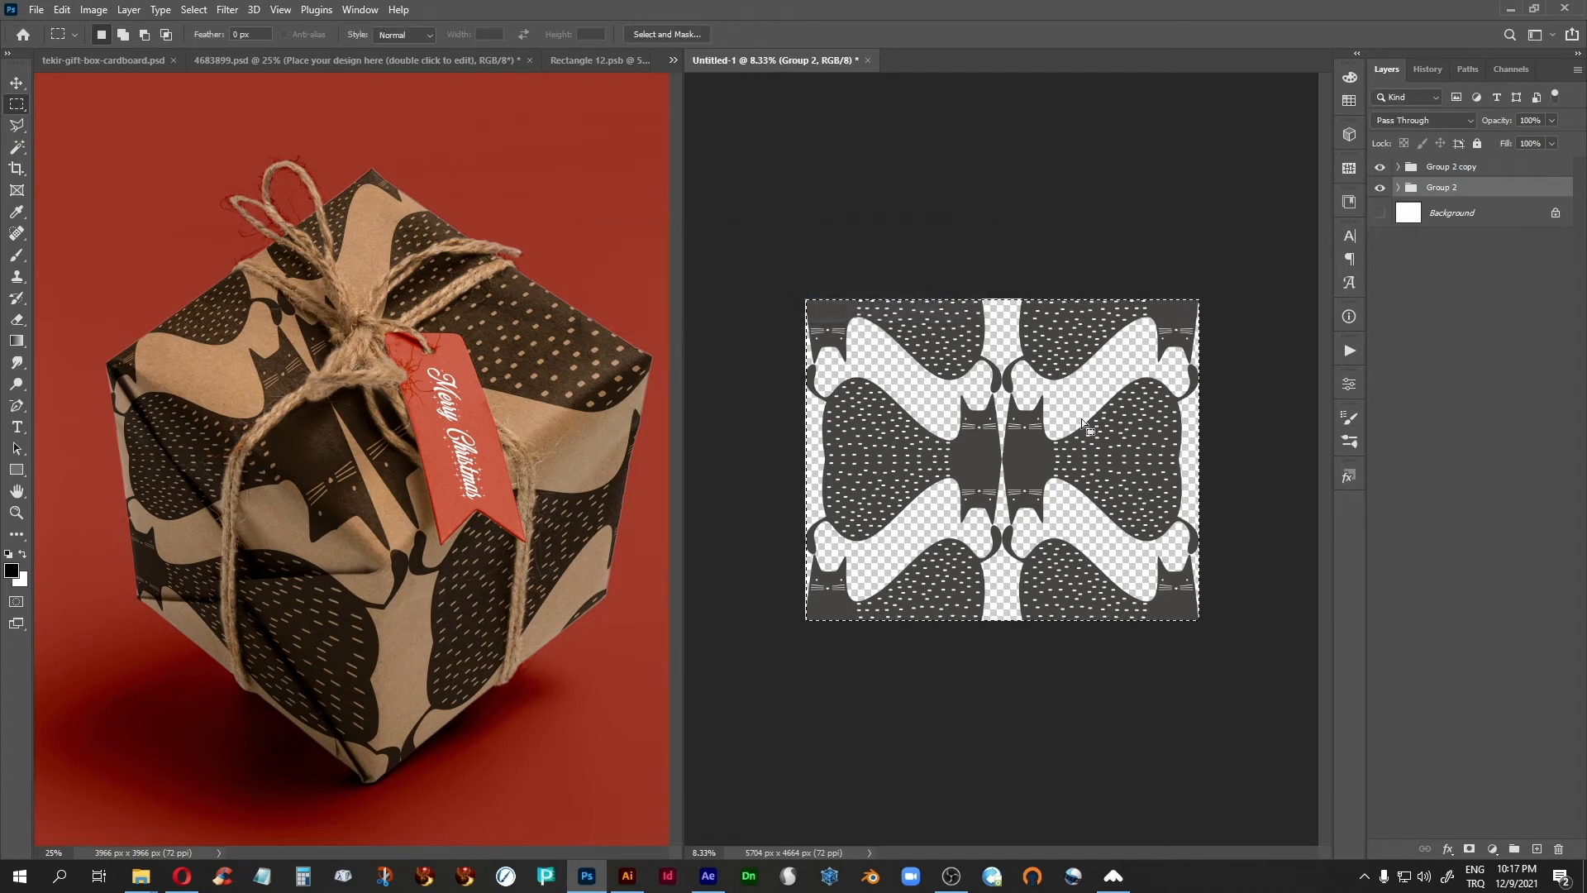
Switch Layer 1's Pattern Overlay in Rectangle 12.psb to cat-6 and save the smart object to update the 4683899.psd gift box
click(468, 58)
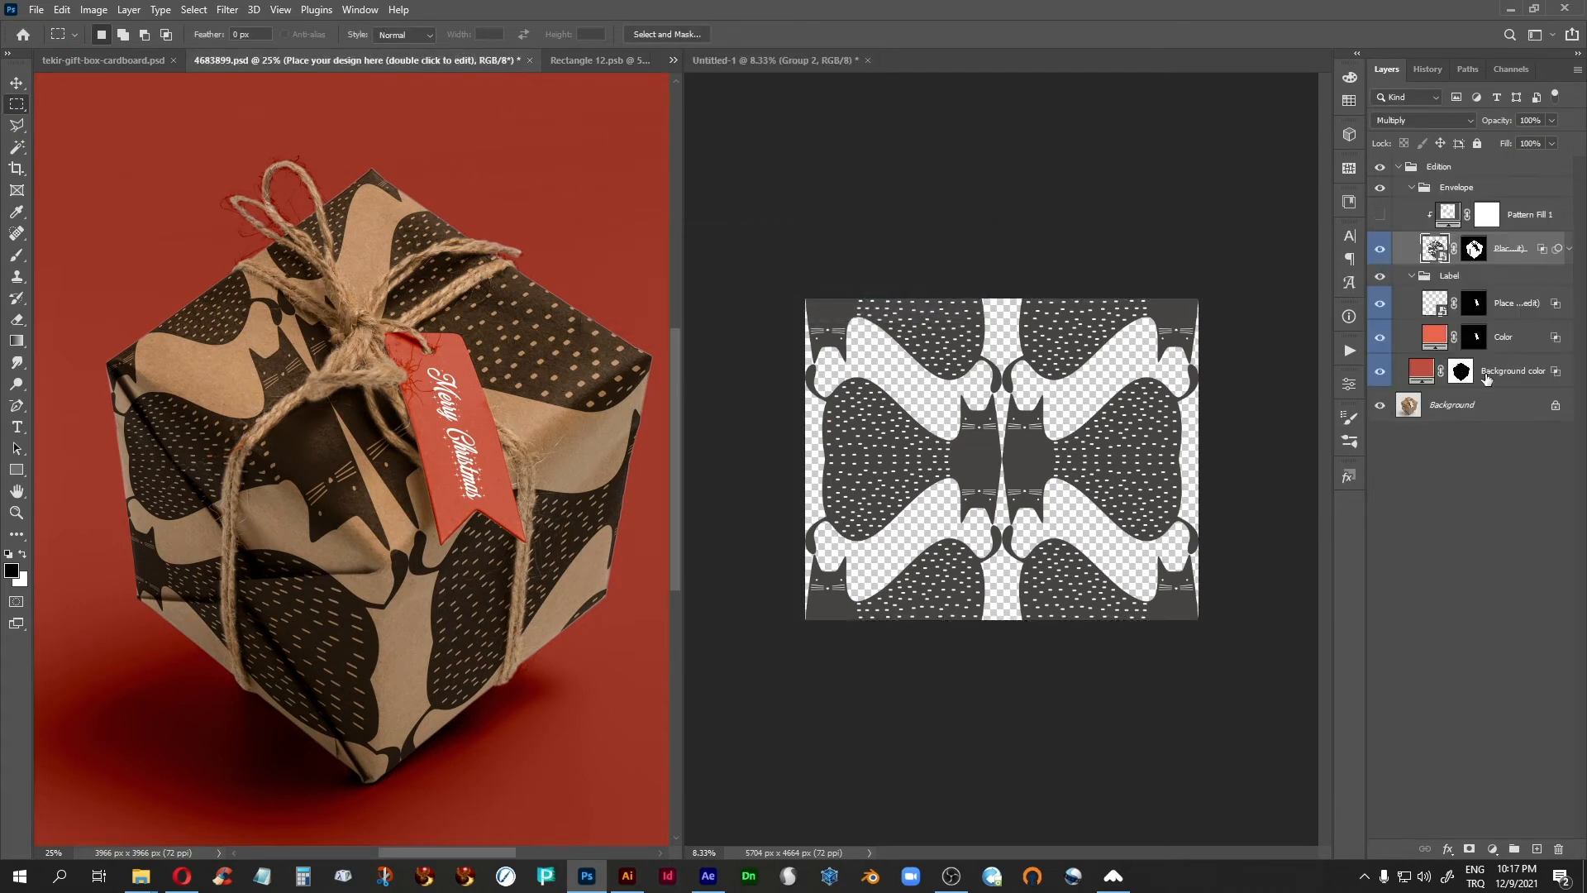
double_click(1434, 246)
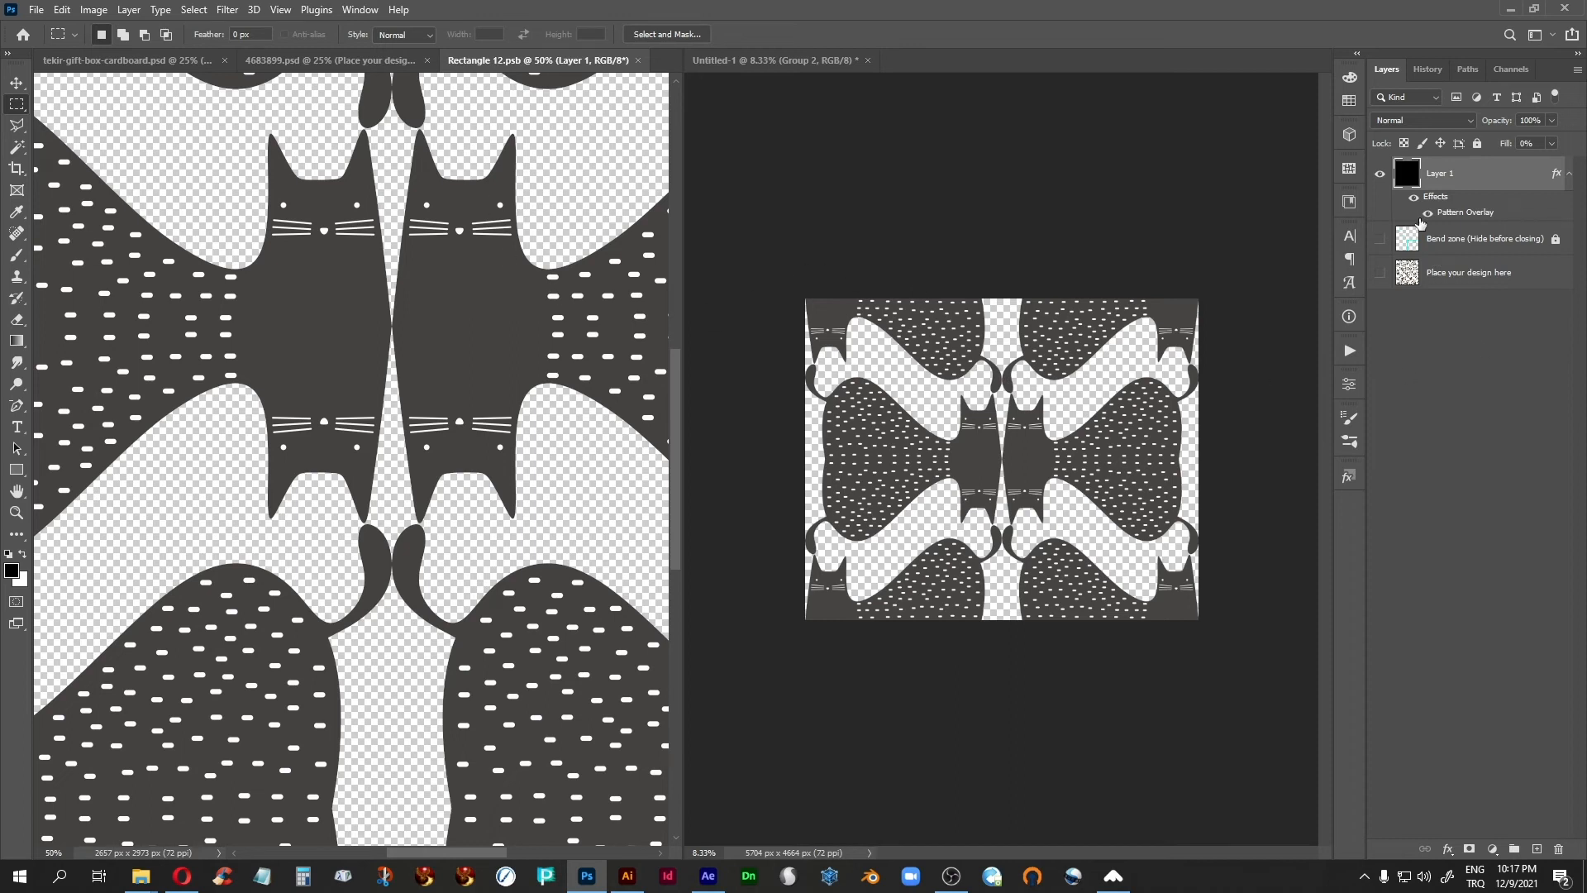
double_click(1445, 215)
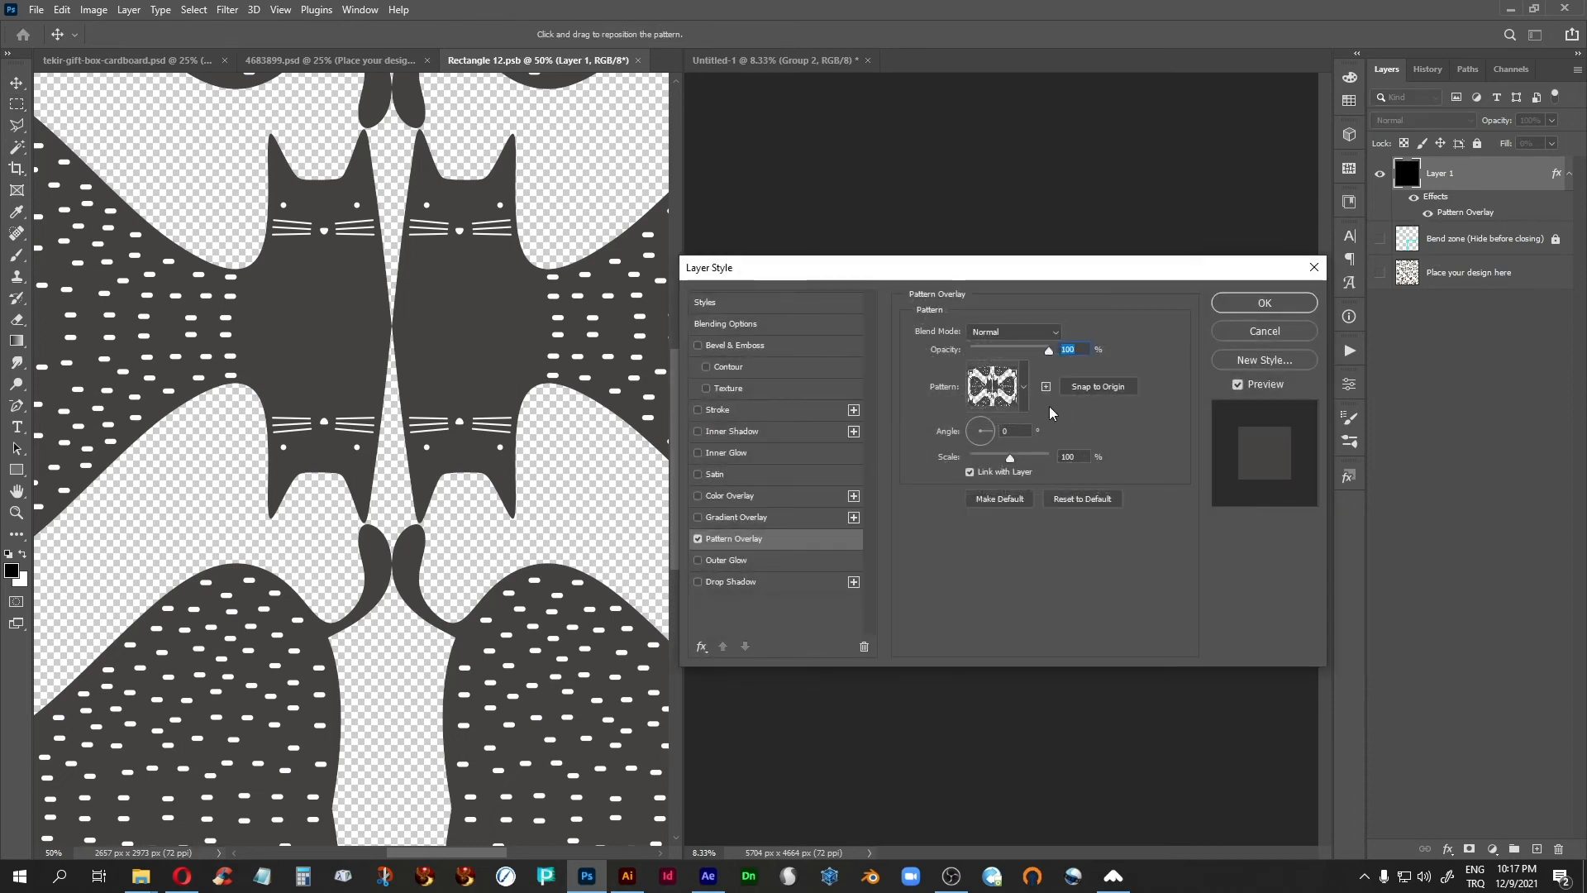
click(1024, 386)
click(1076, 628)
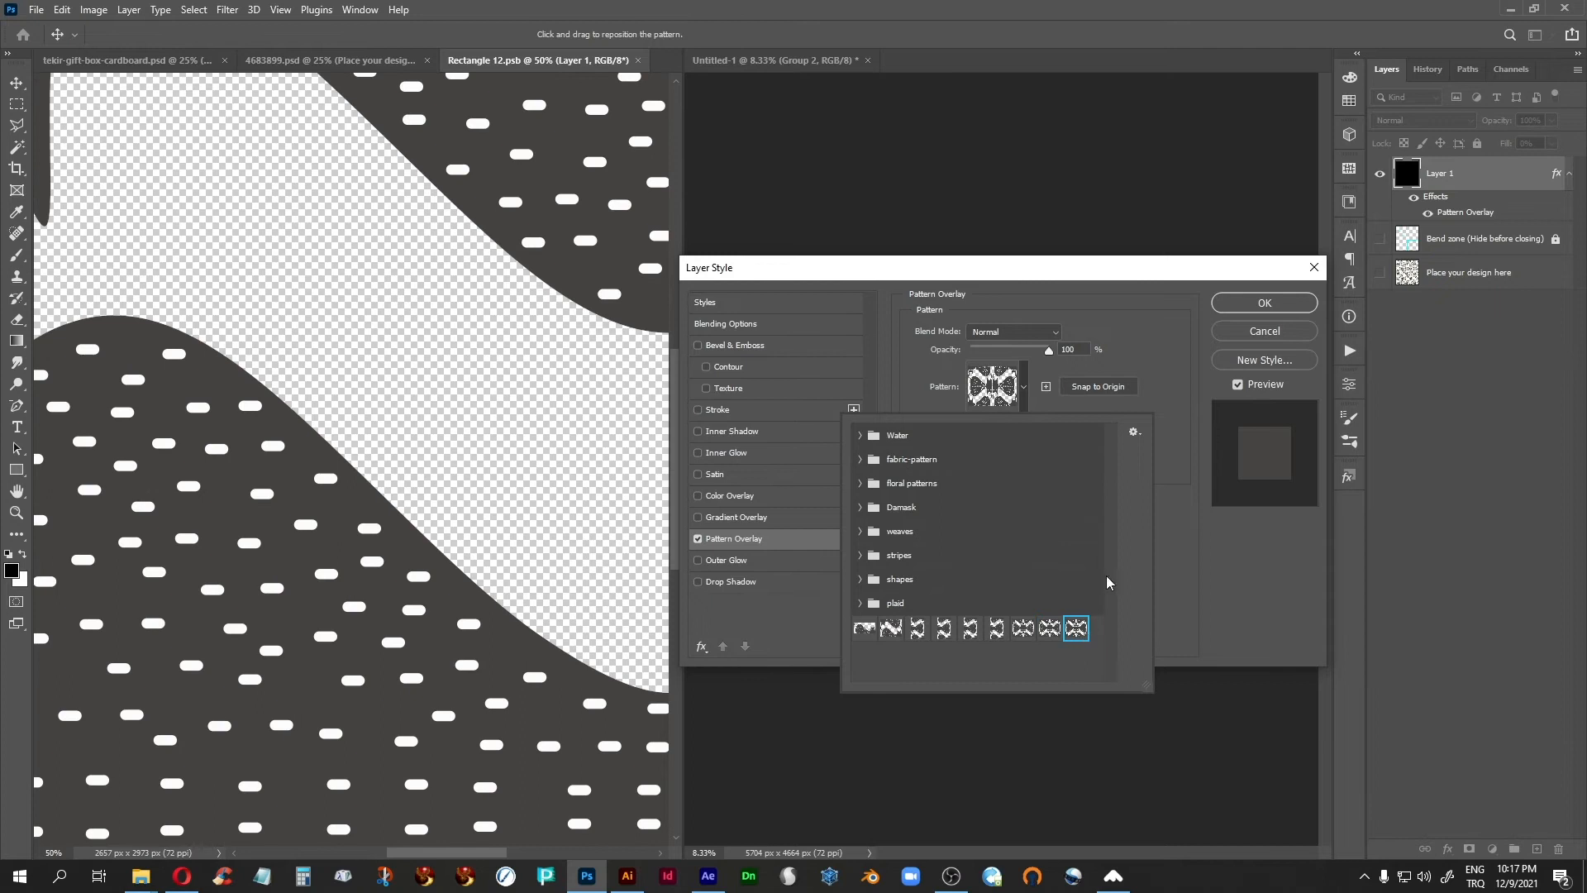
click(1265, 303)
click(1265, 303)
key(ctrl+s)
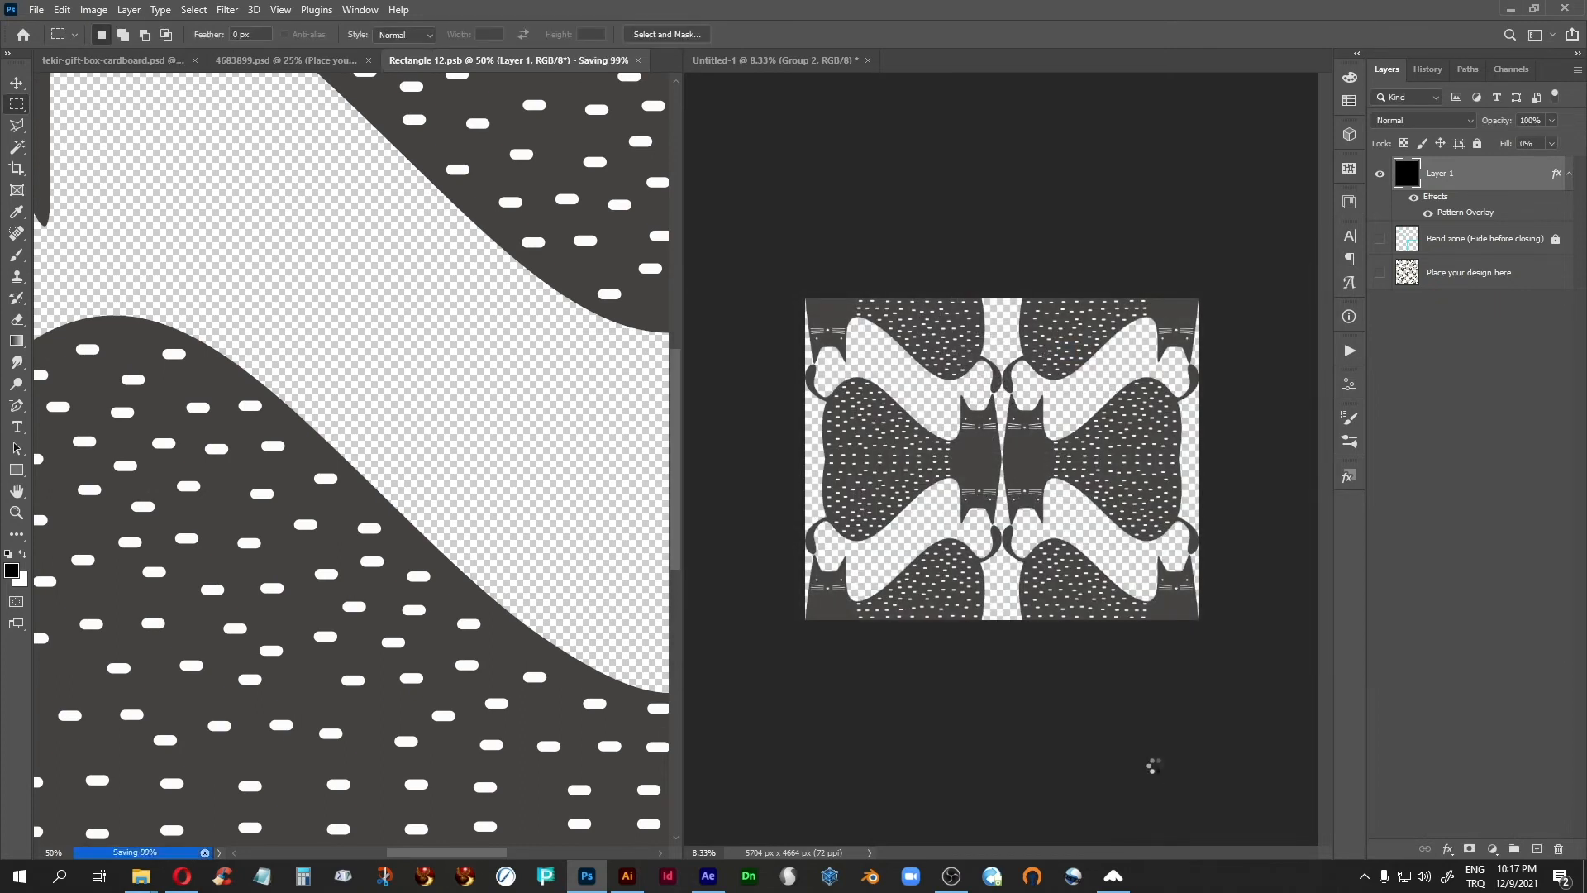
click(296, 63)
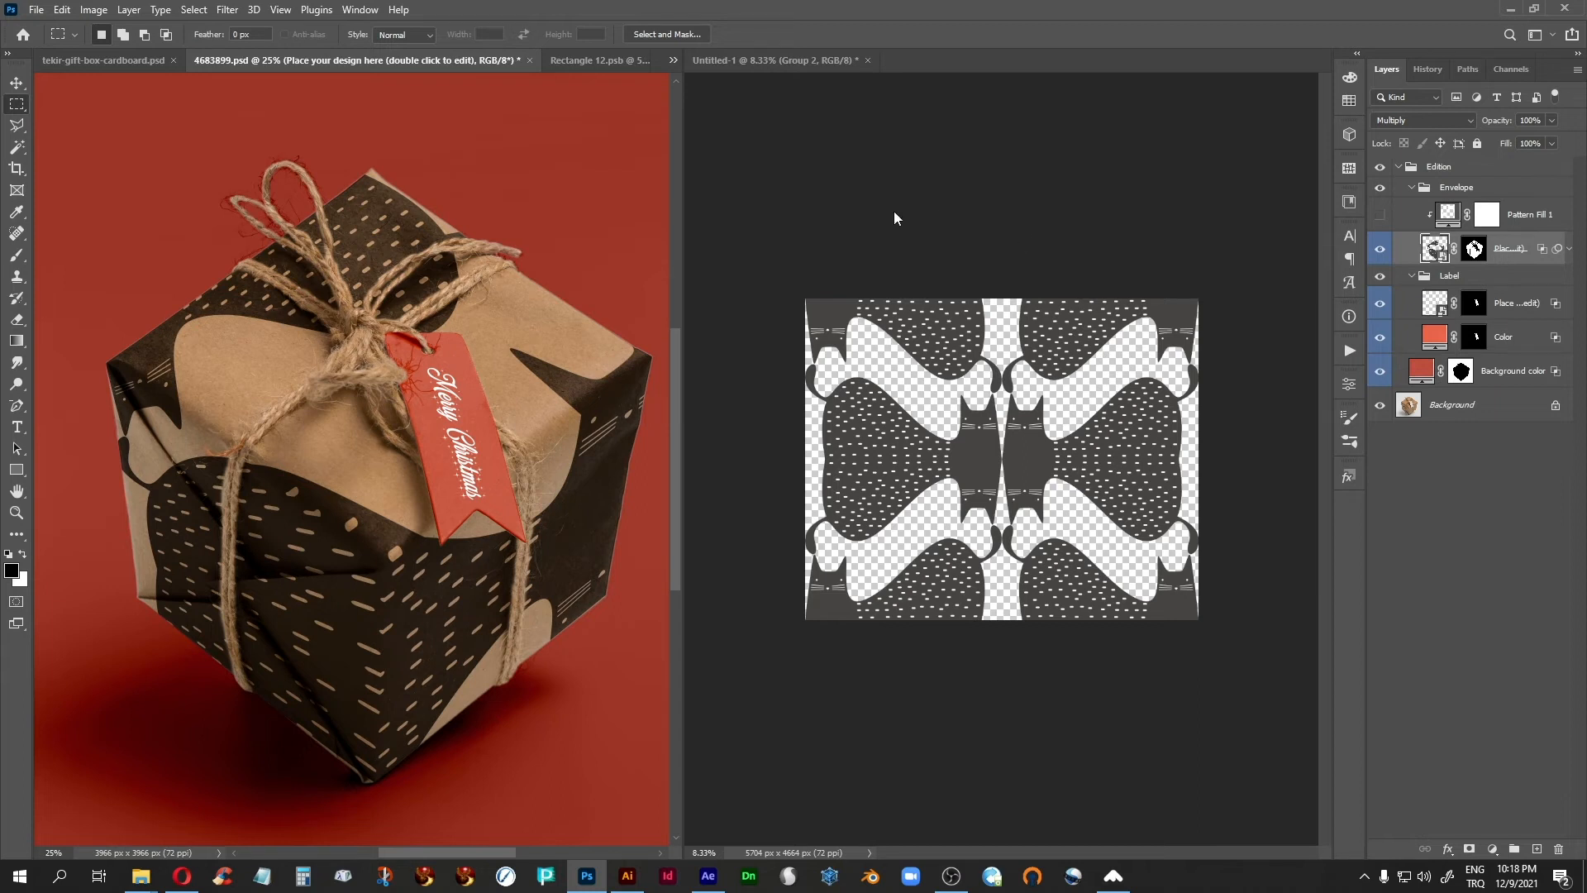
Clear the selection in Untitled-1 and flip Group 2 copy horizontally
click(777, 60)
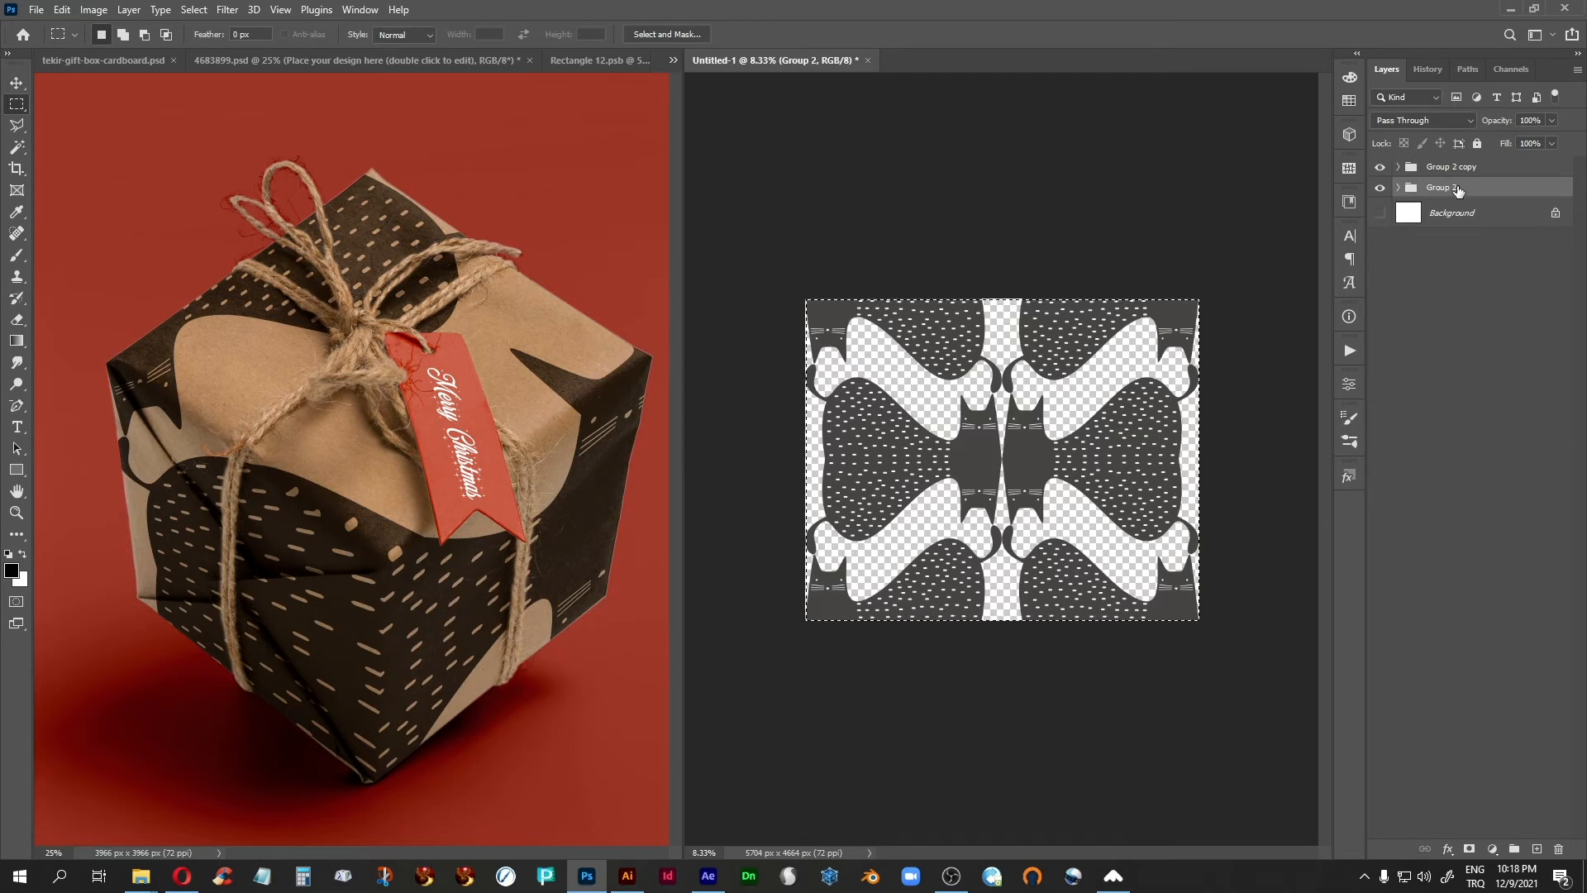
key(ctrl+d)
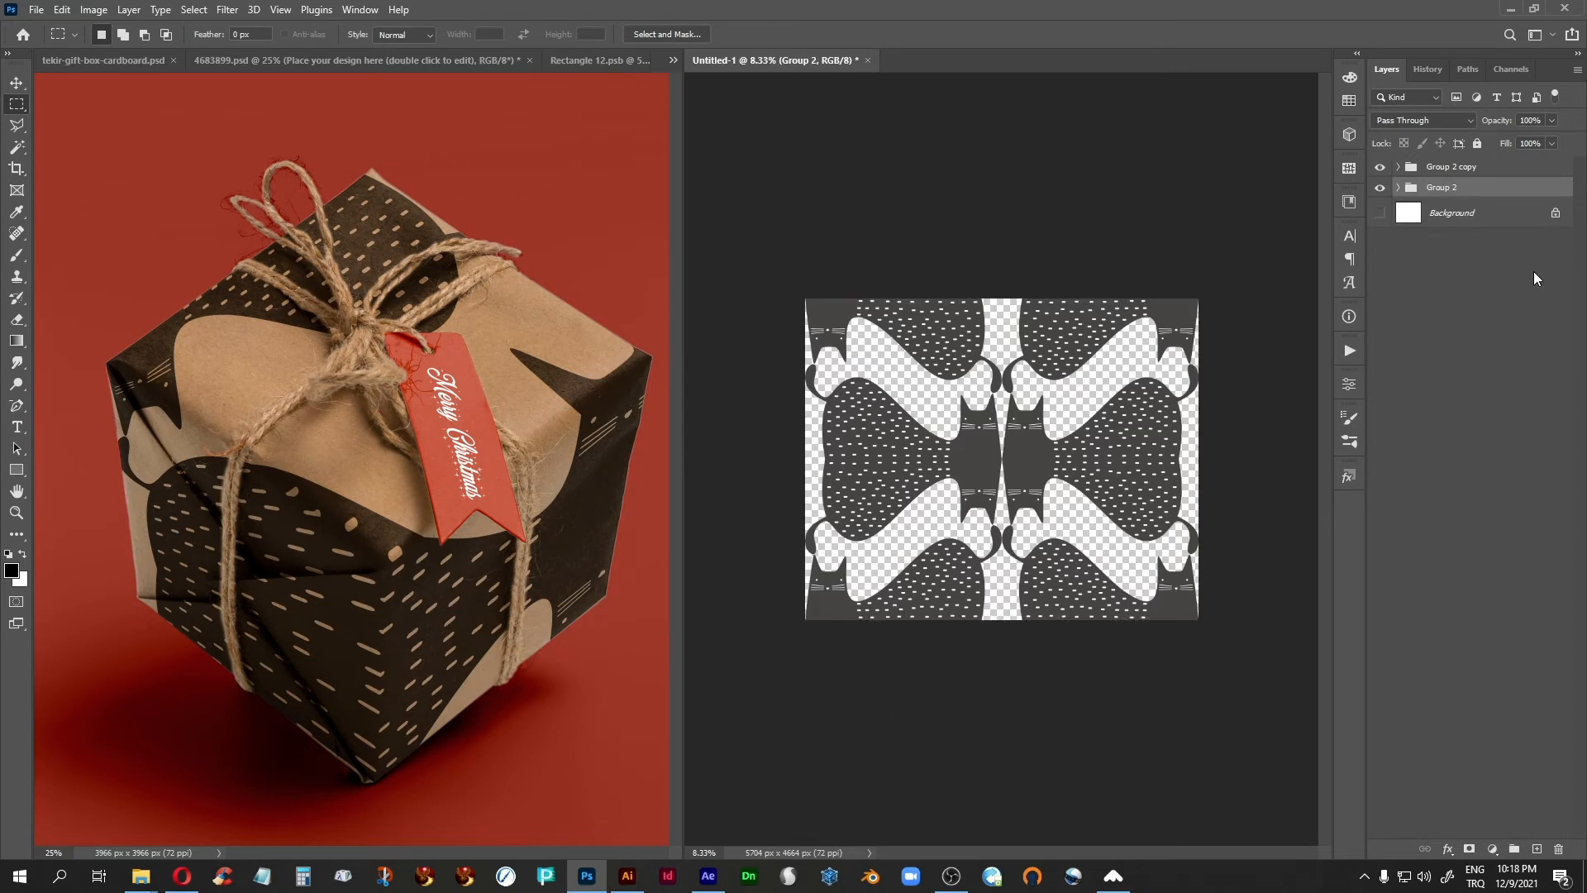
click(1380, 167)
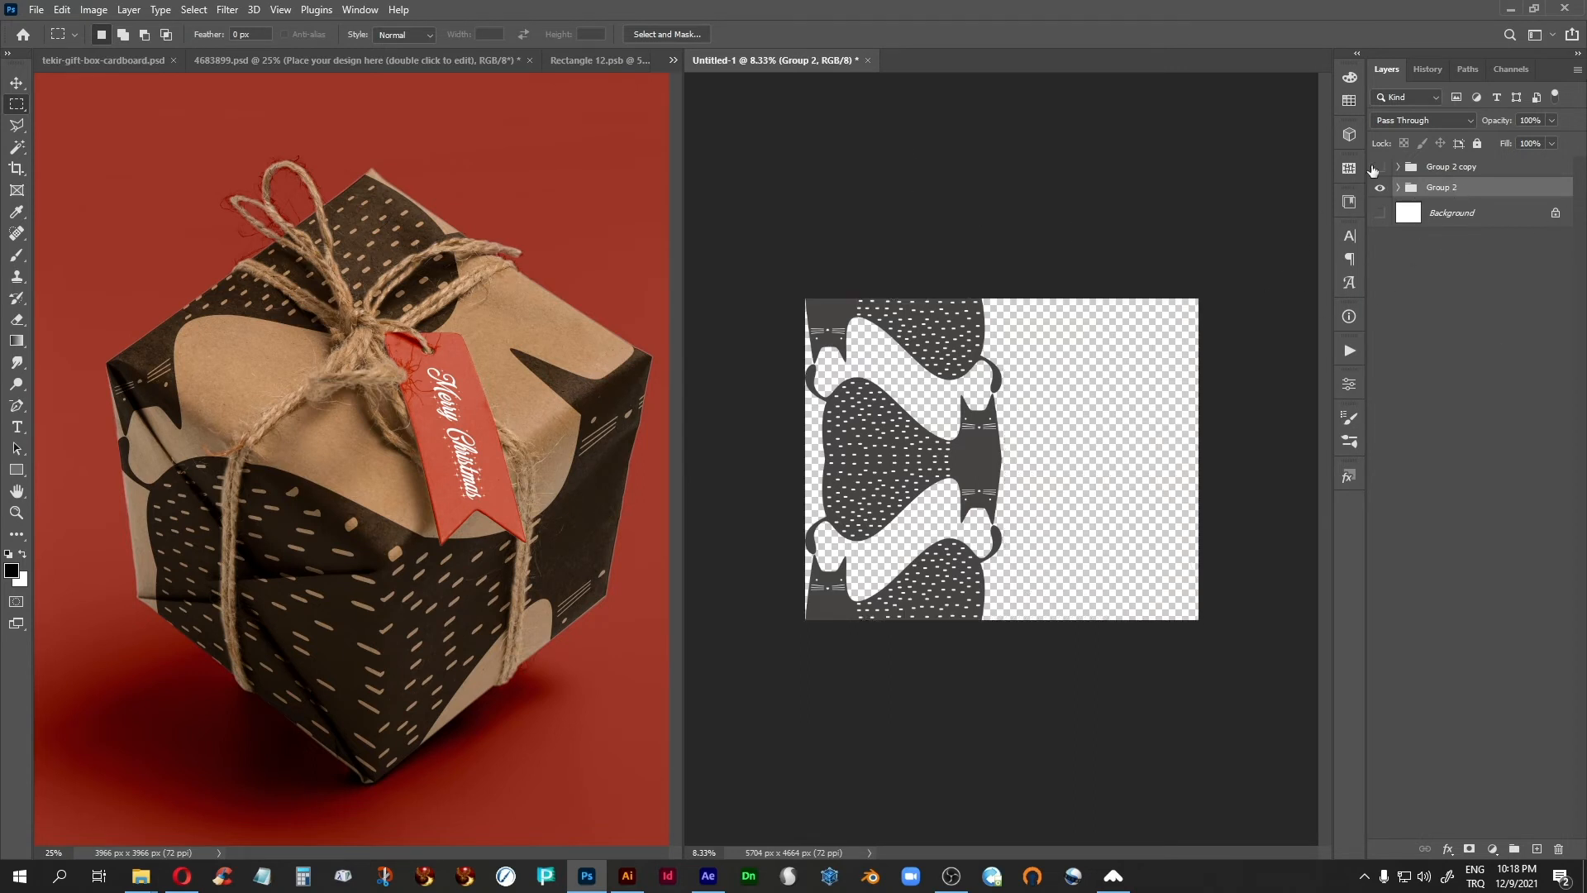
click(1380, 167)
click(1434, 167)
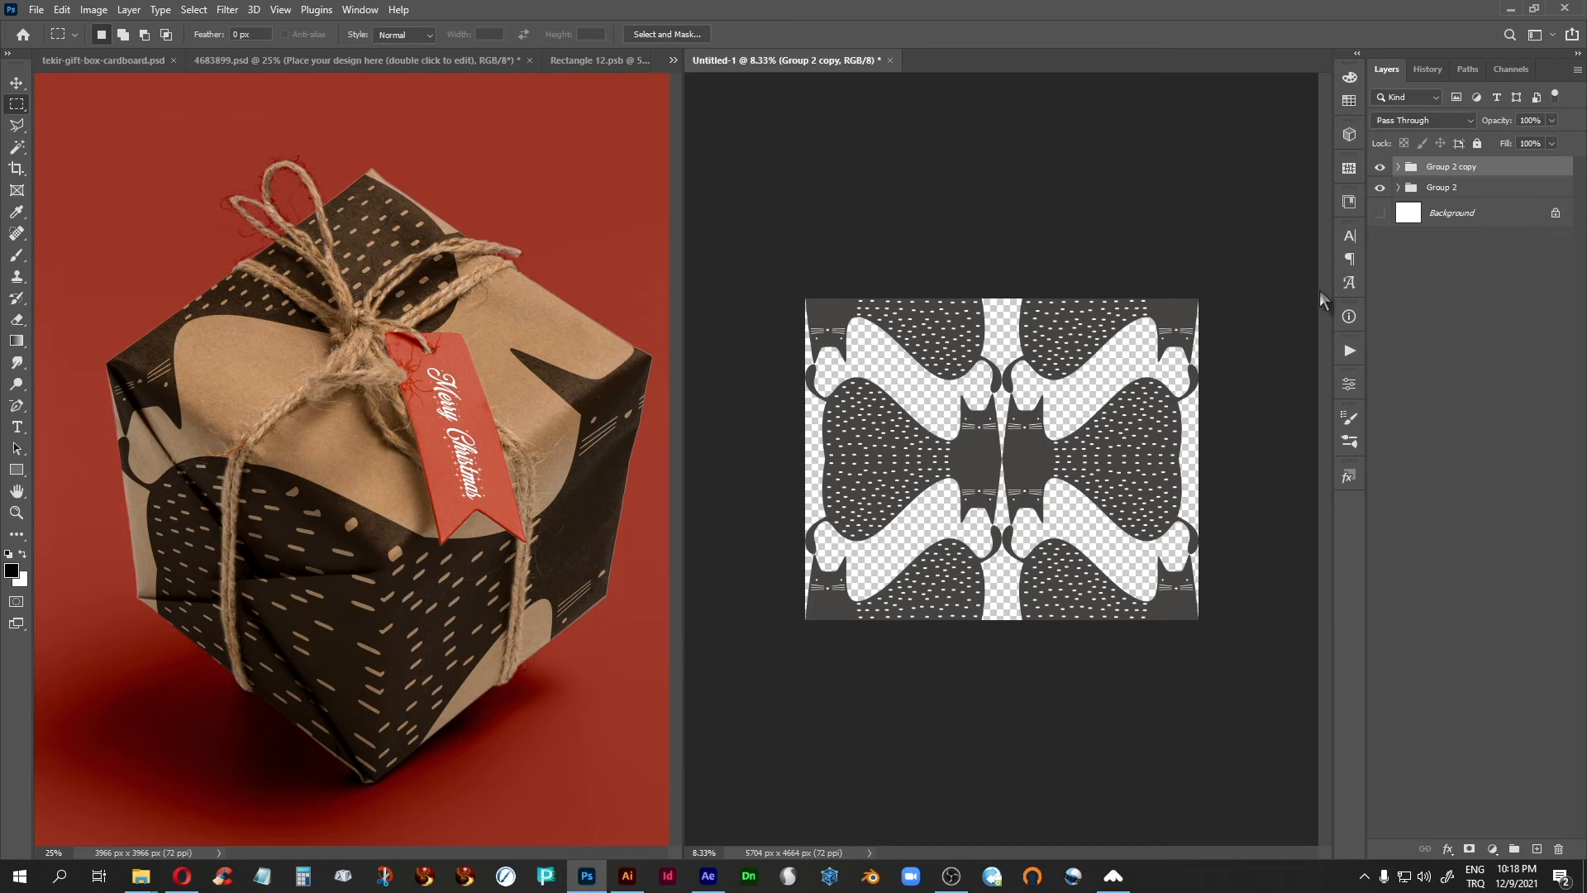
click(61, 10)
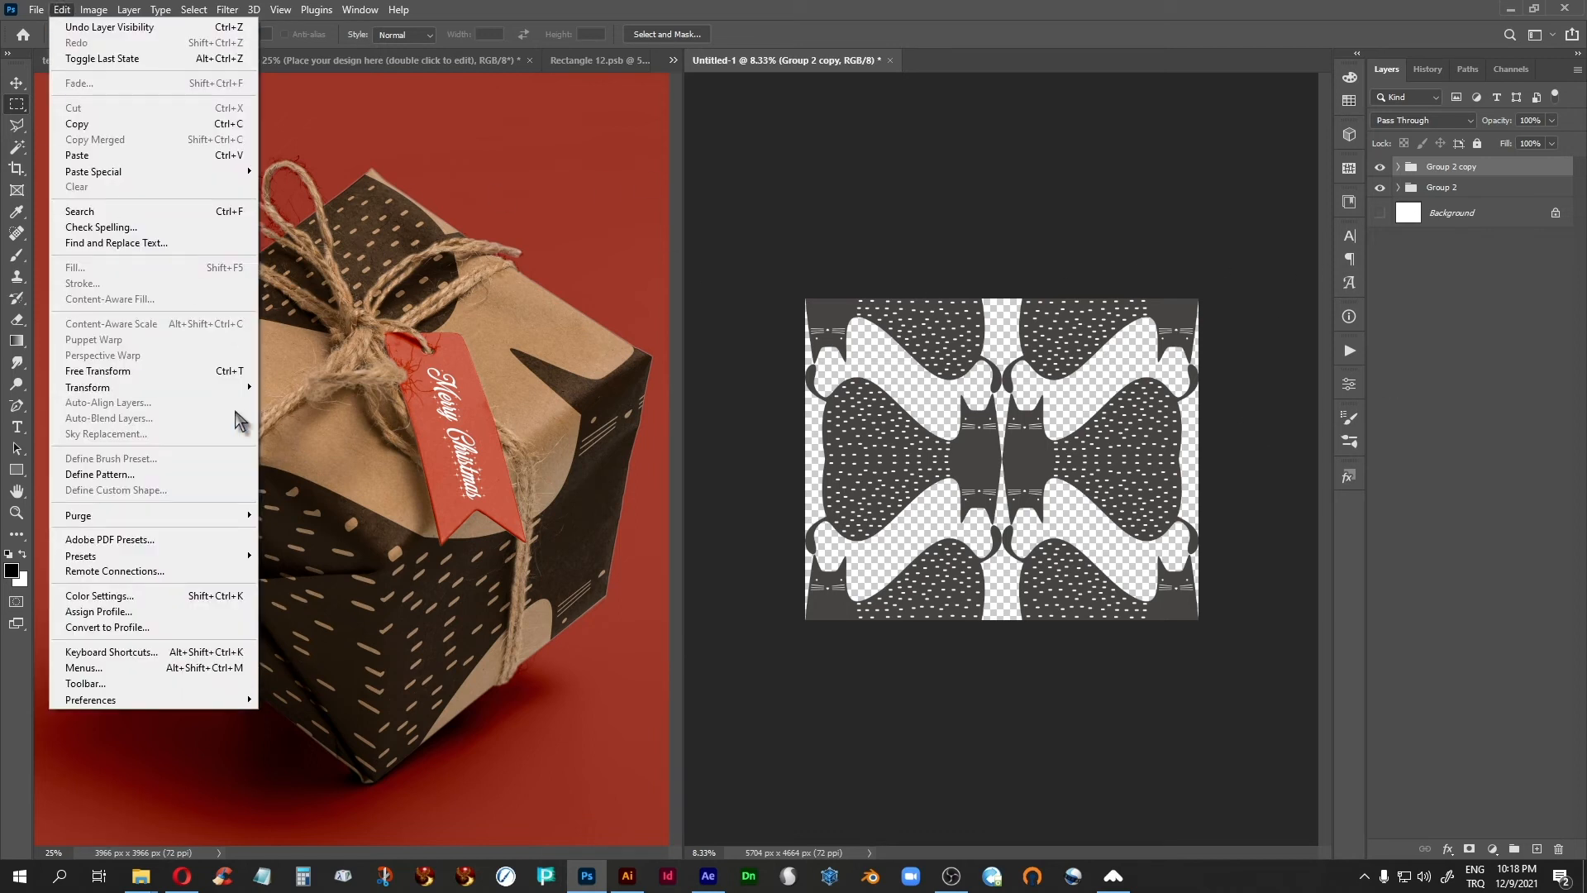
mouse_move(176, 387)
click(341, 642)
Flip Group 2 horizontally so it mirrors the flipped Group 2 copy
click(1417, 188)
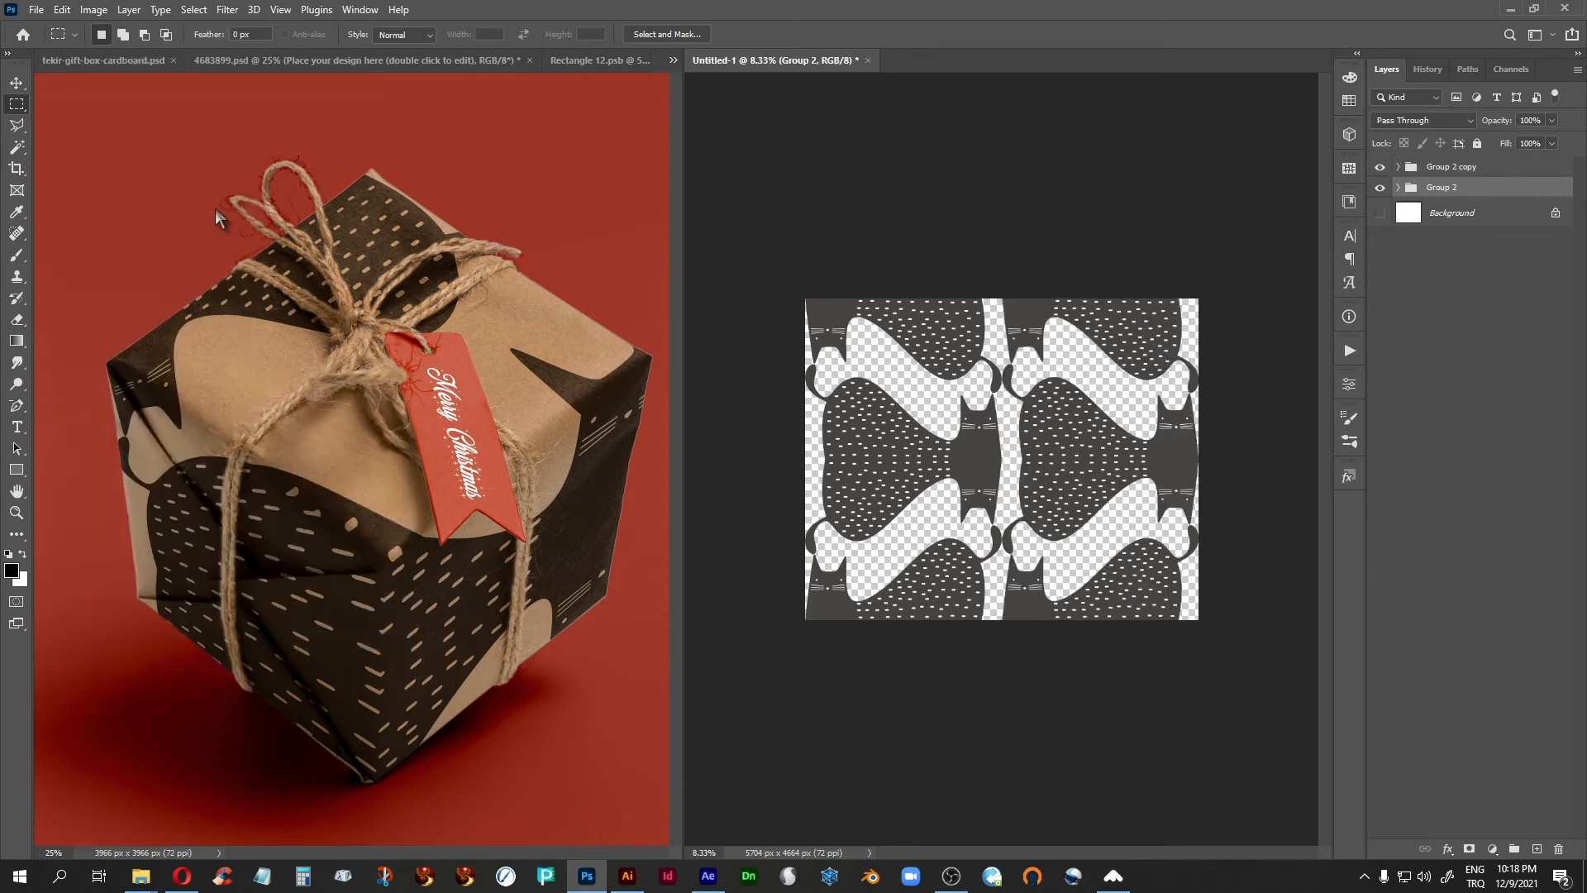
click(62, 10)
mouse_move(166, 387)
click(323, 643)
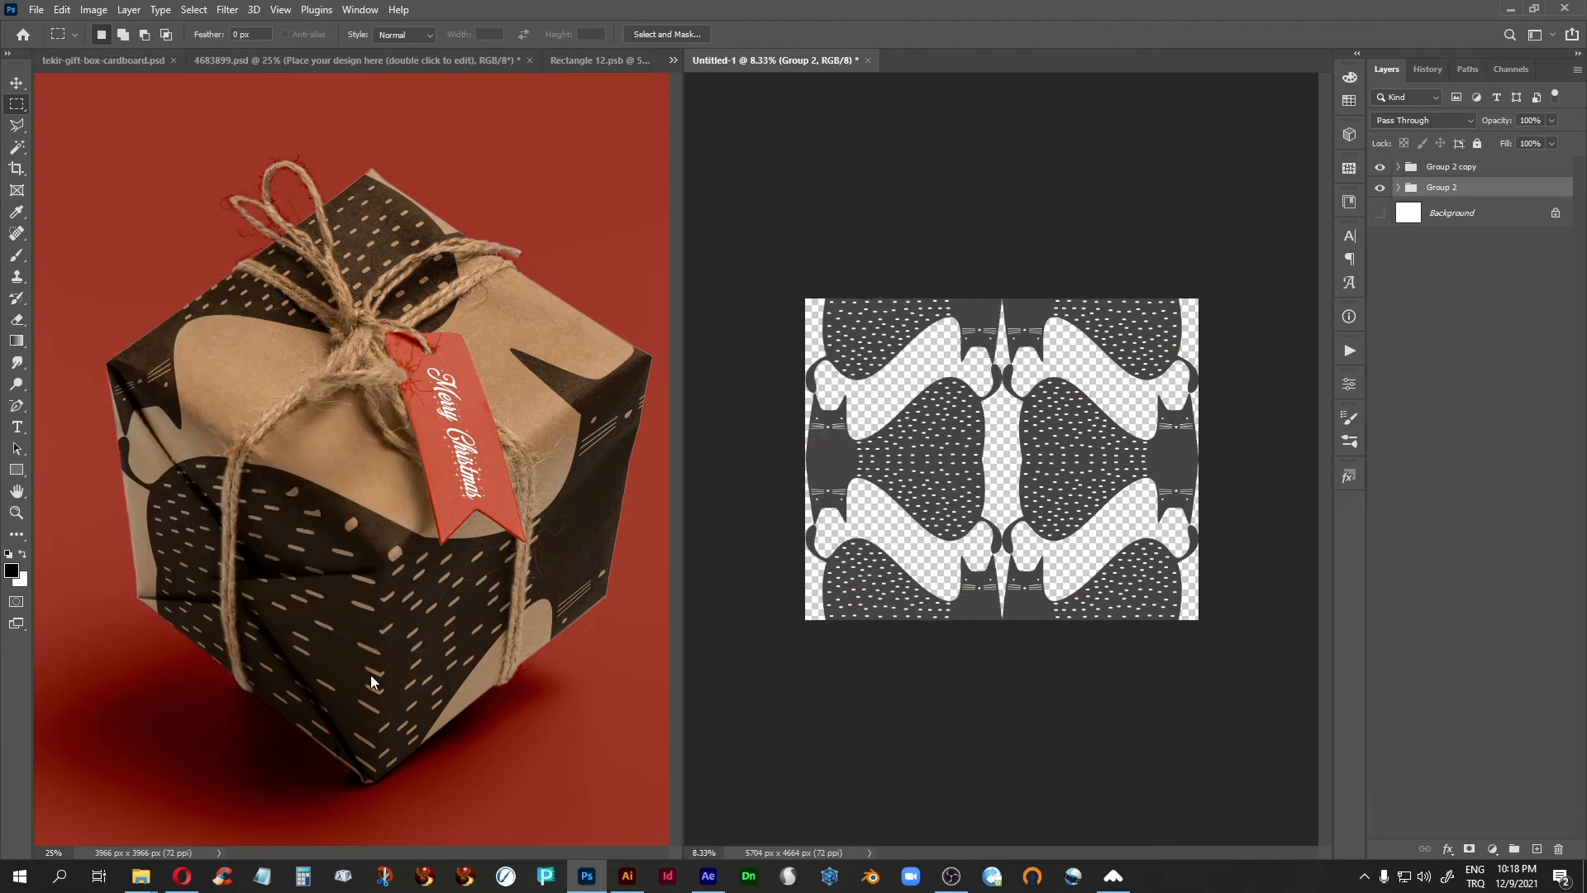
Select the whole canvas of the flipped artwork with a rectangular marquee and define it as the pattern cat-7
drag(780, 255, 1248, 664)
click(64, 12)
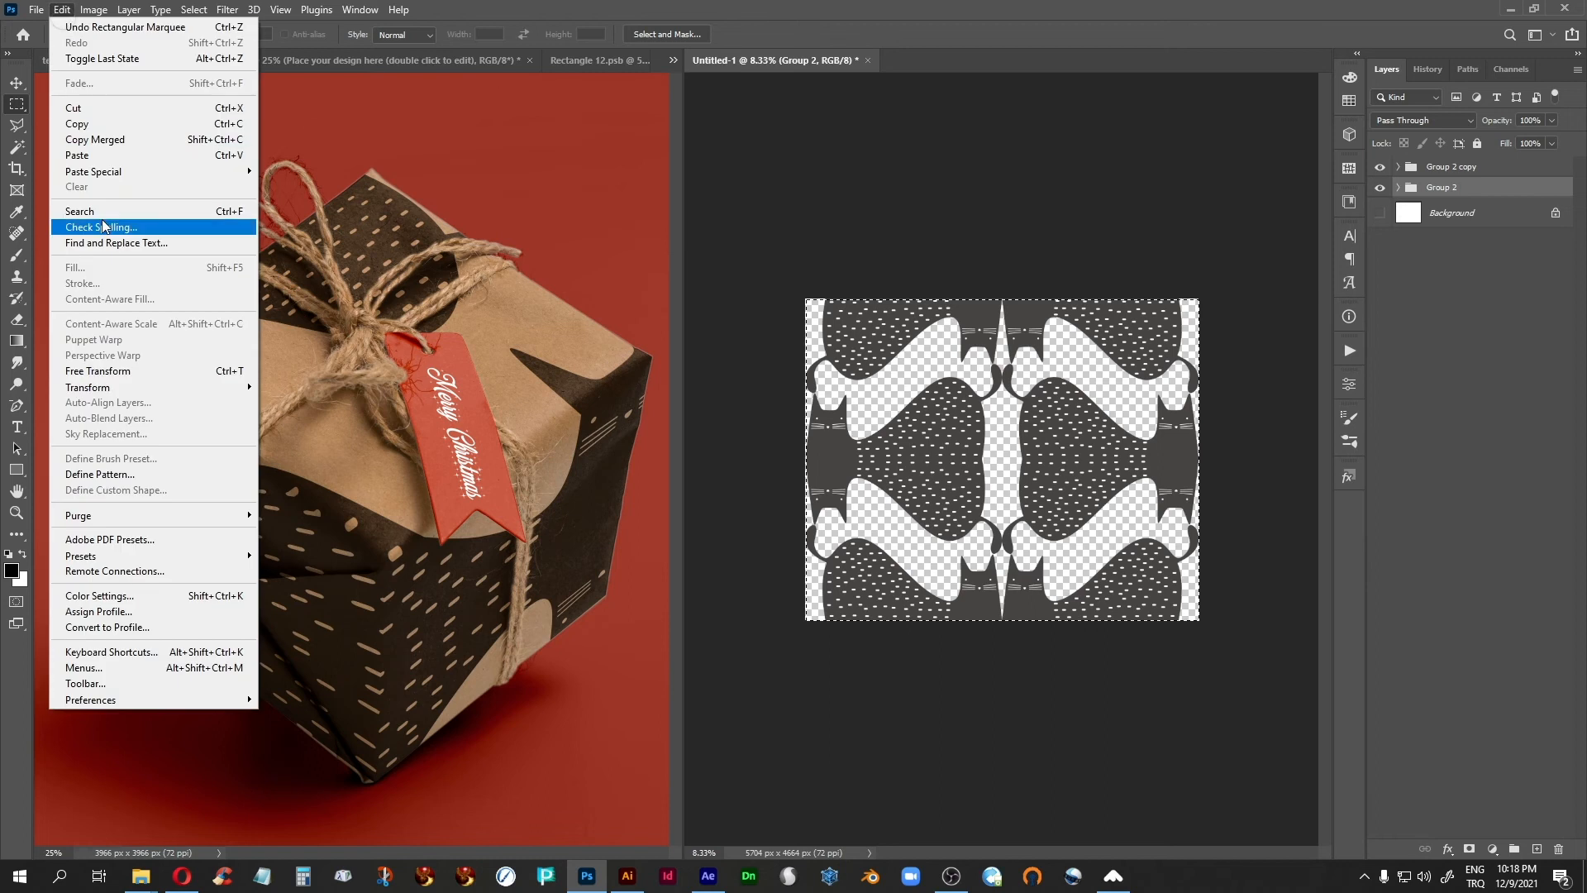
click(128, 479)
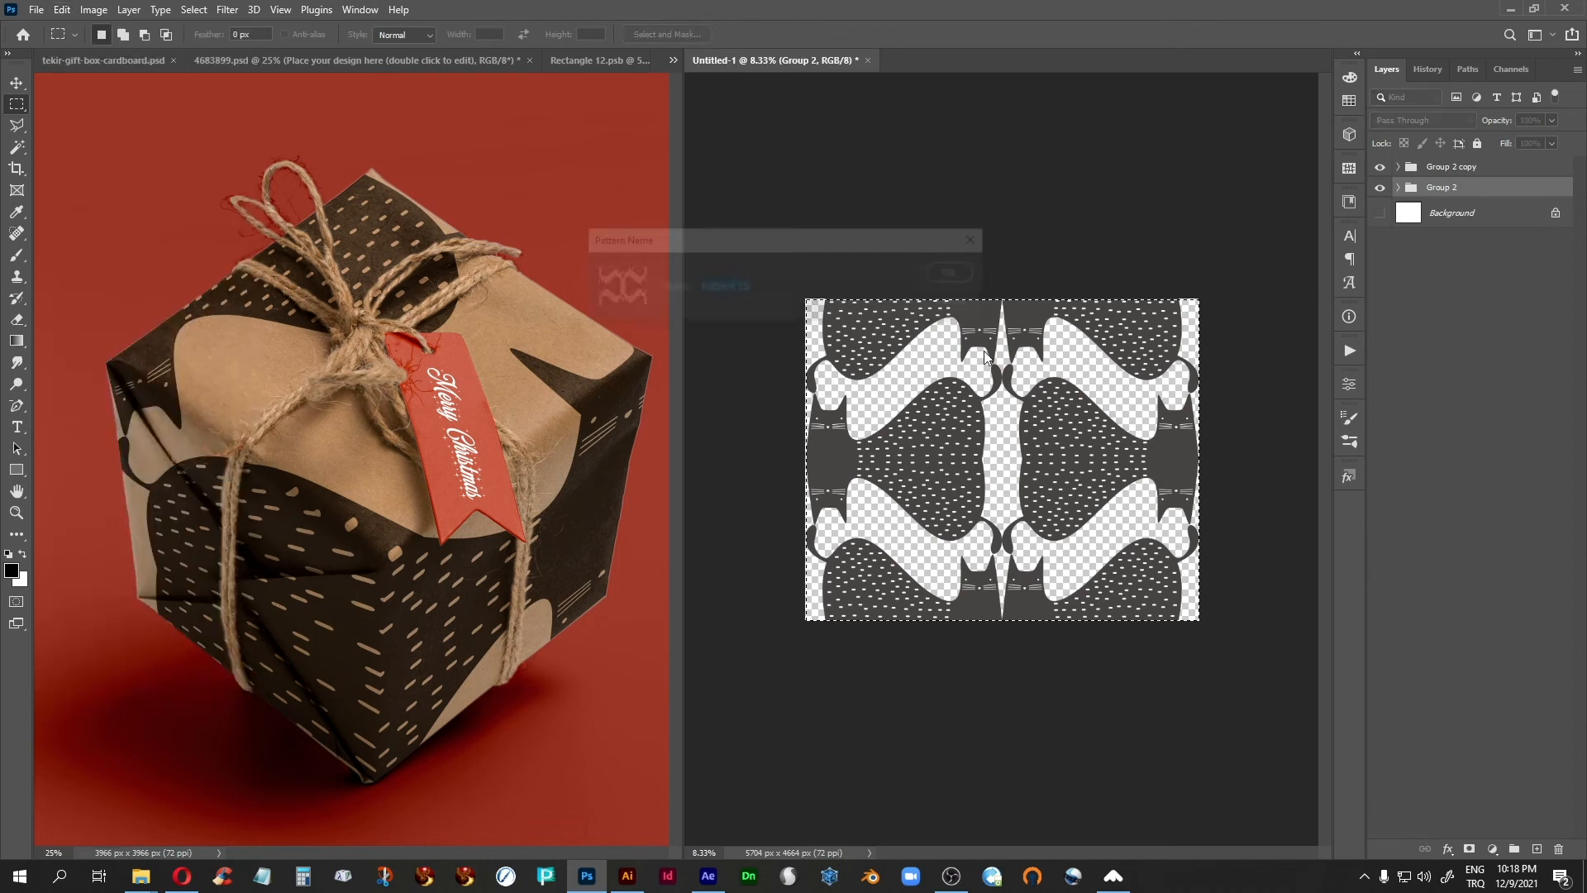
text(cat-7)
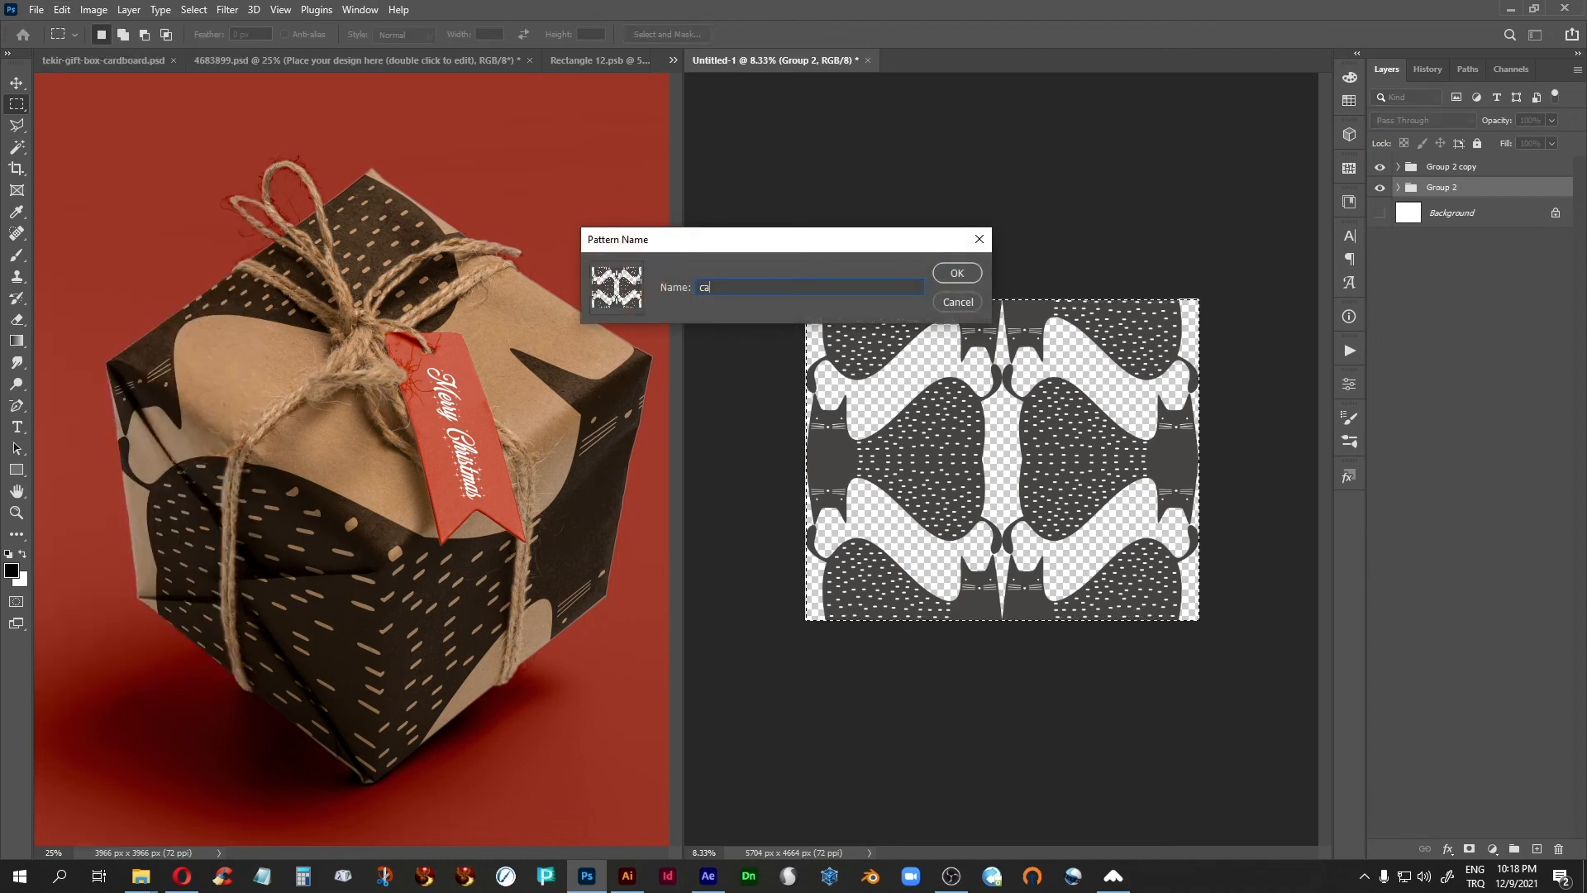
click(957, 273)
Switch Layer 1's Pattern Overlay in Rectangle 12.psb to cat-7 and save the smart object to update the 4683899.psd gift box
click(571, 61)
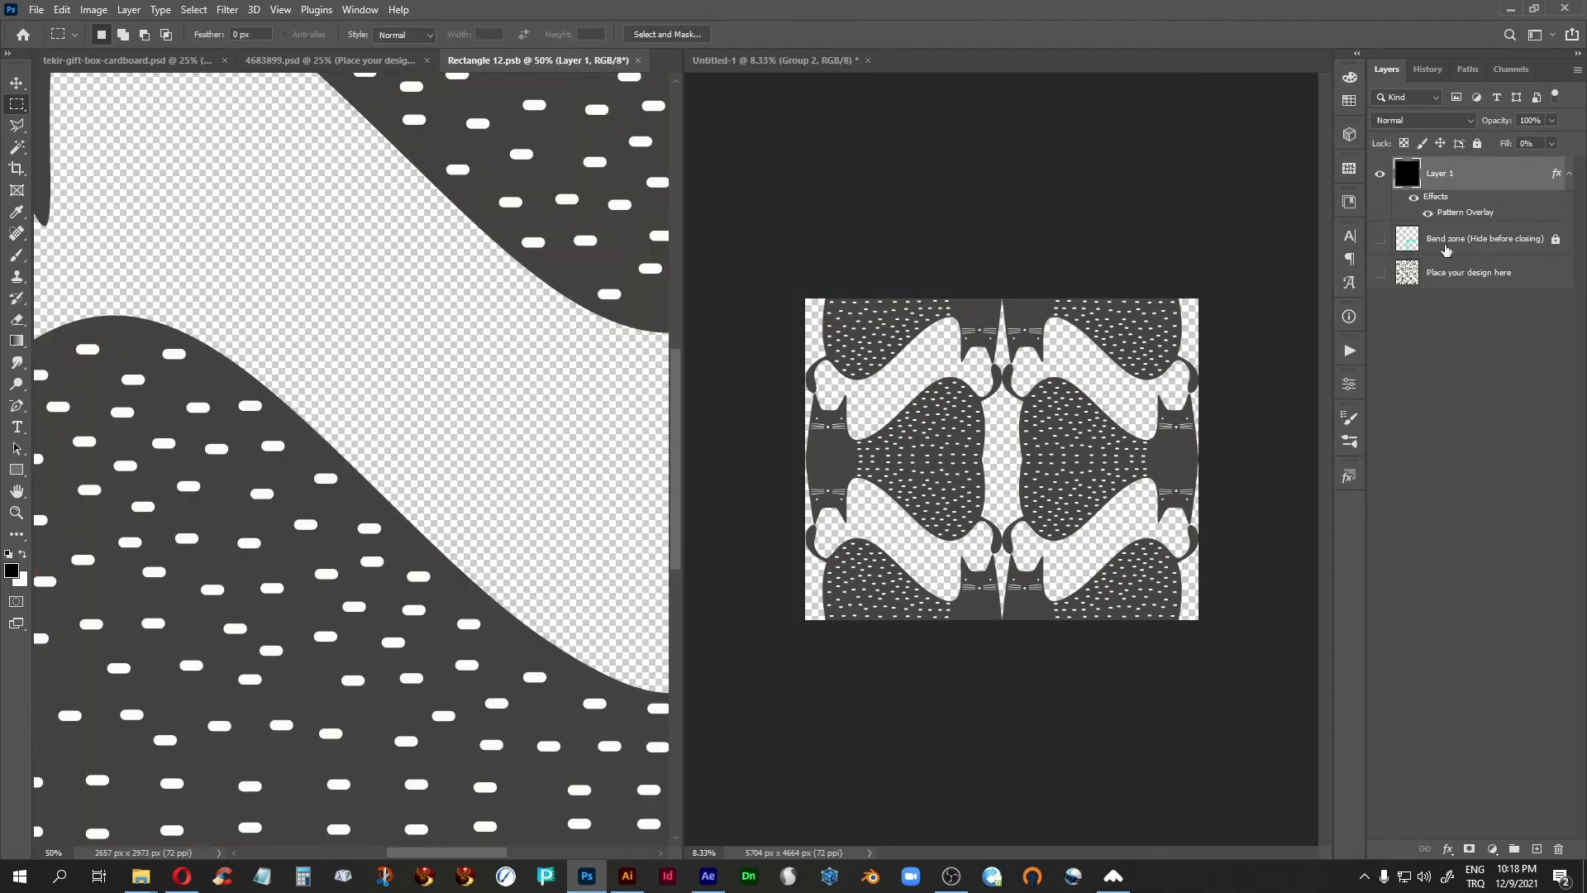
double_click(1464, 223)
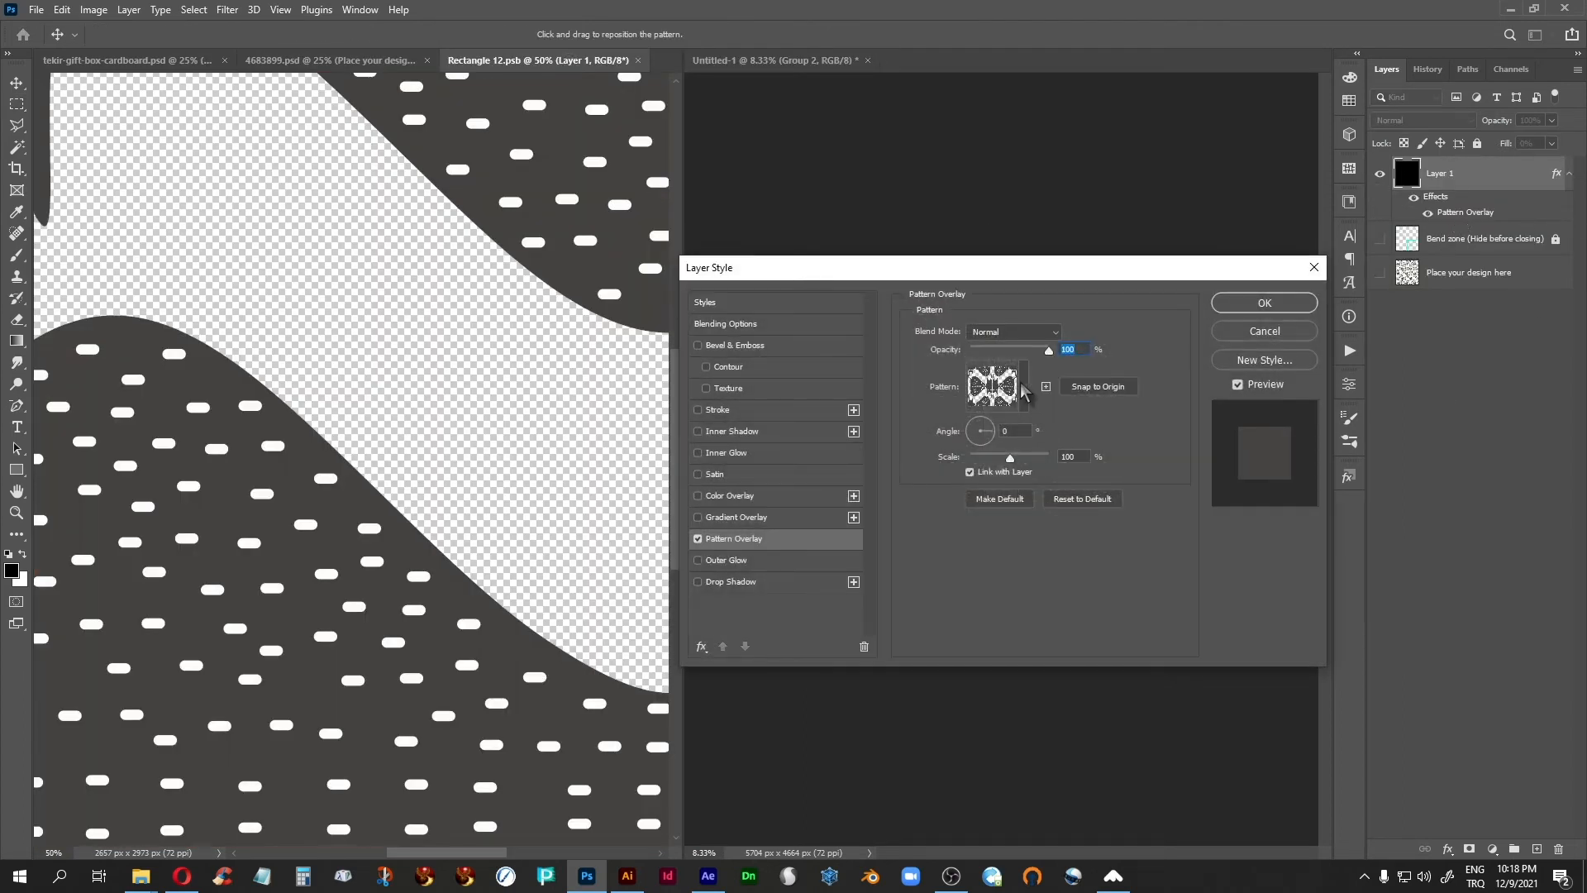
click(1023, 387)
click(865, 655)
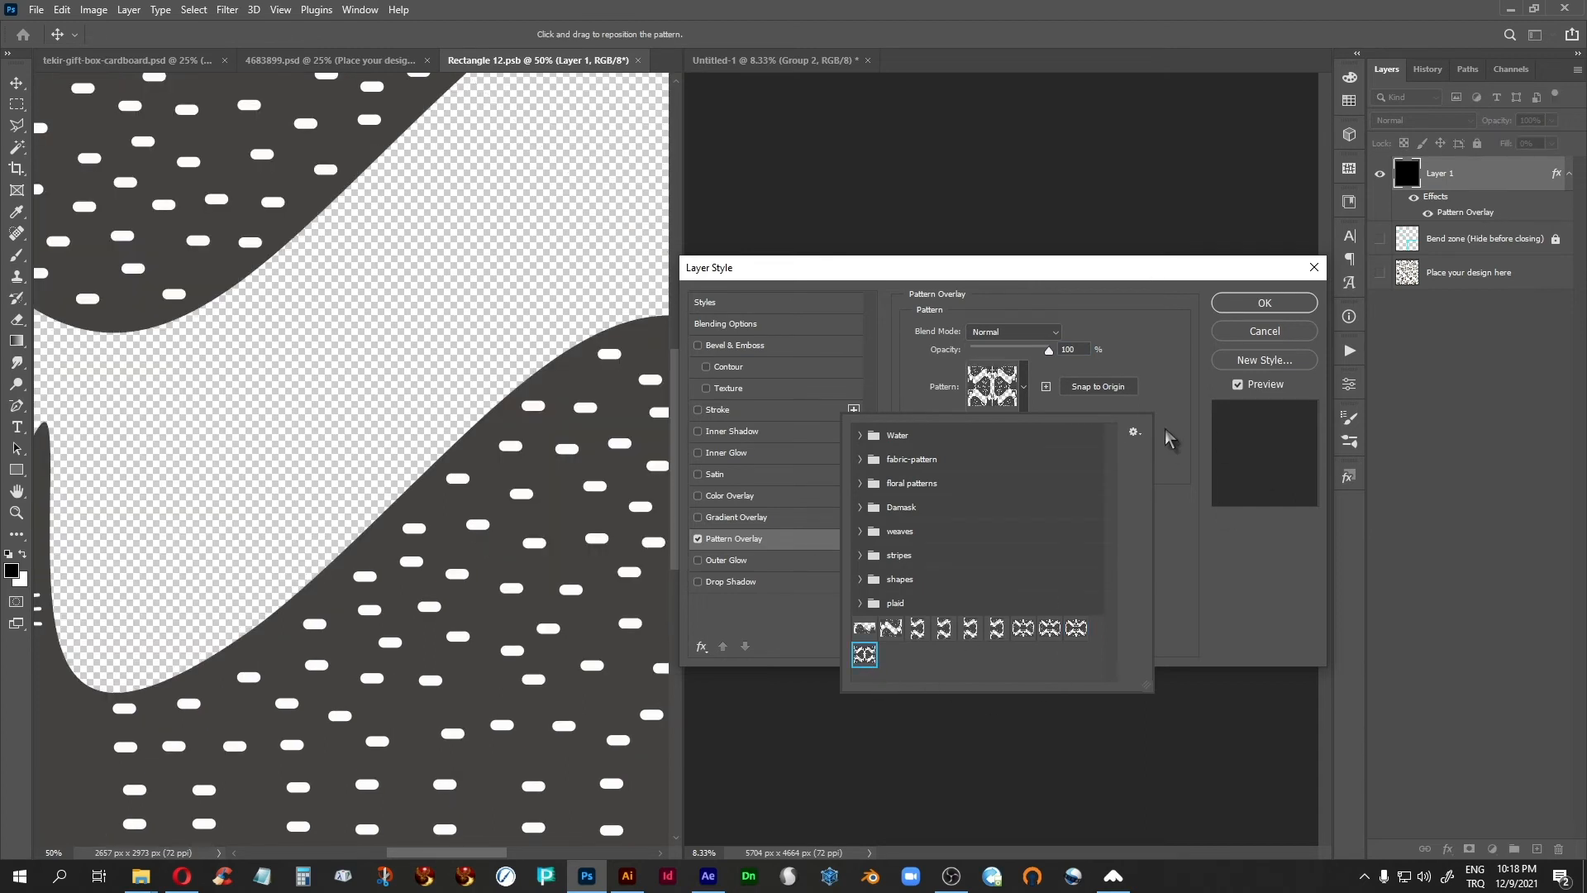
click(1196, 359)
click(1265, 303)
key(ctrl+s)
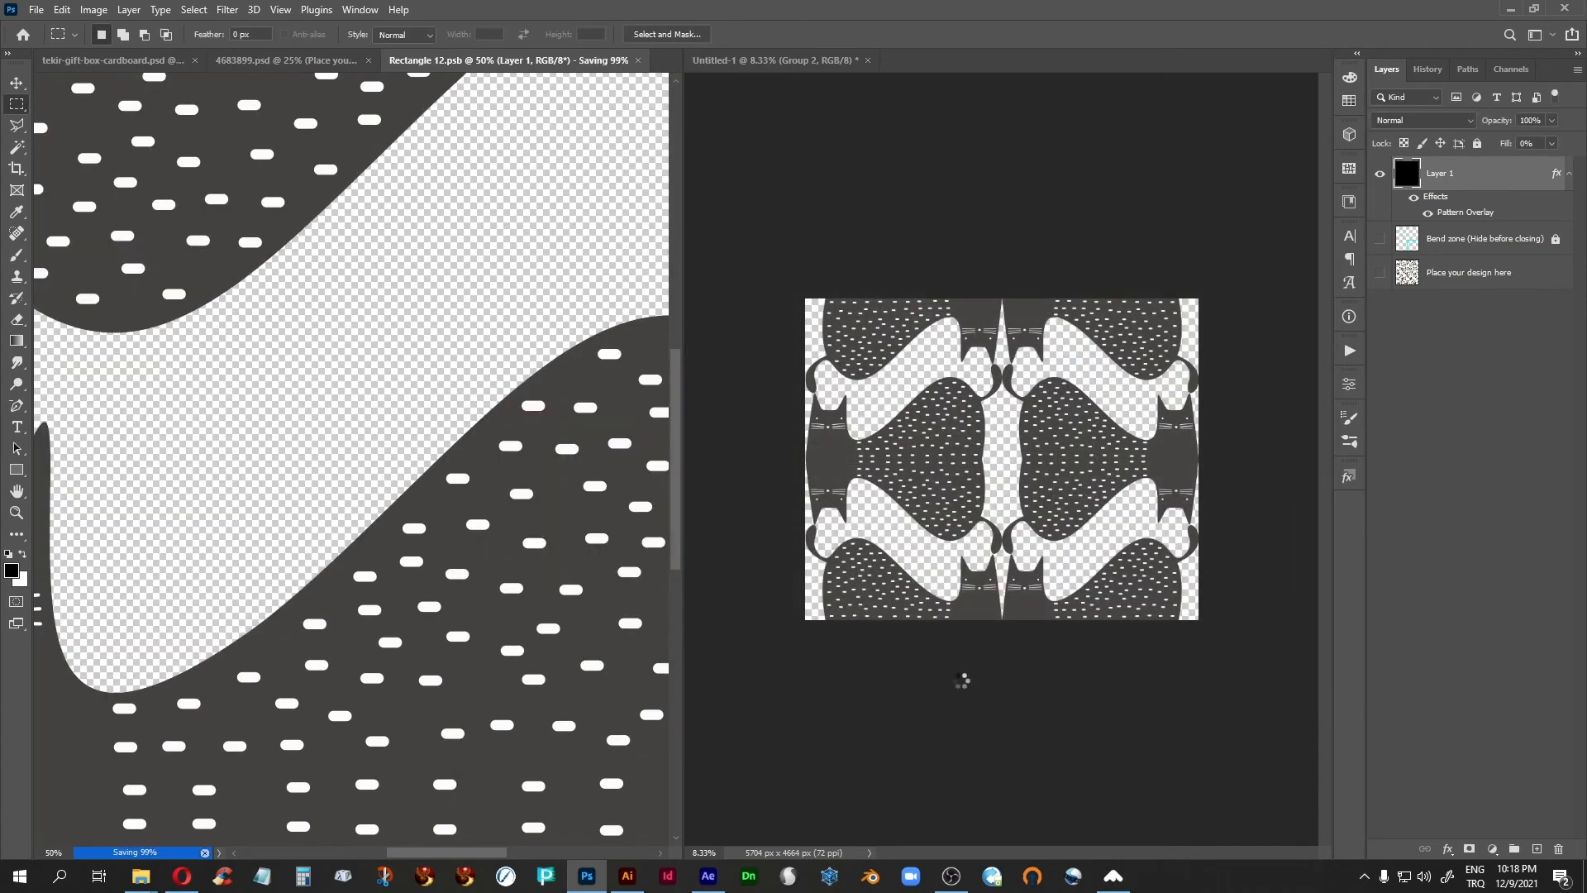
click(288, 60)
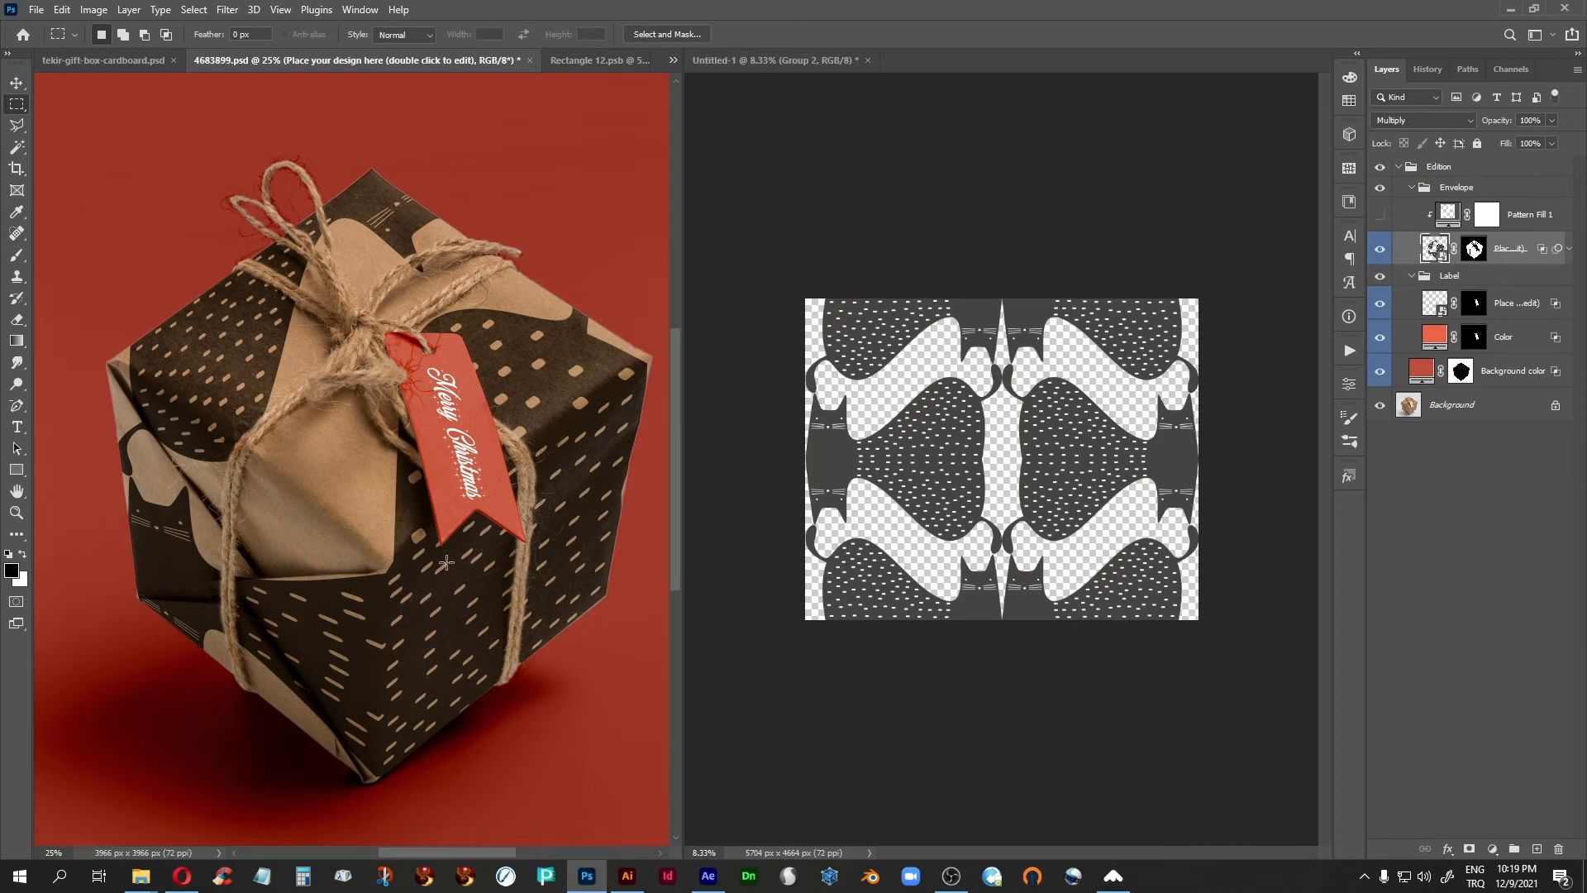
Switch to the Untitled-1 pattern document and clear its whole-canvas selection
click(762, 61)
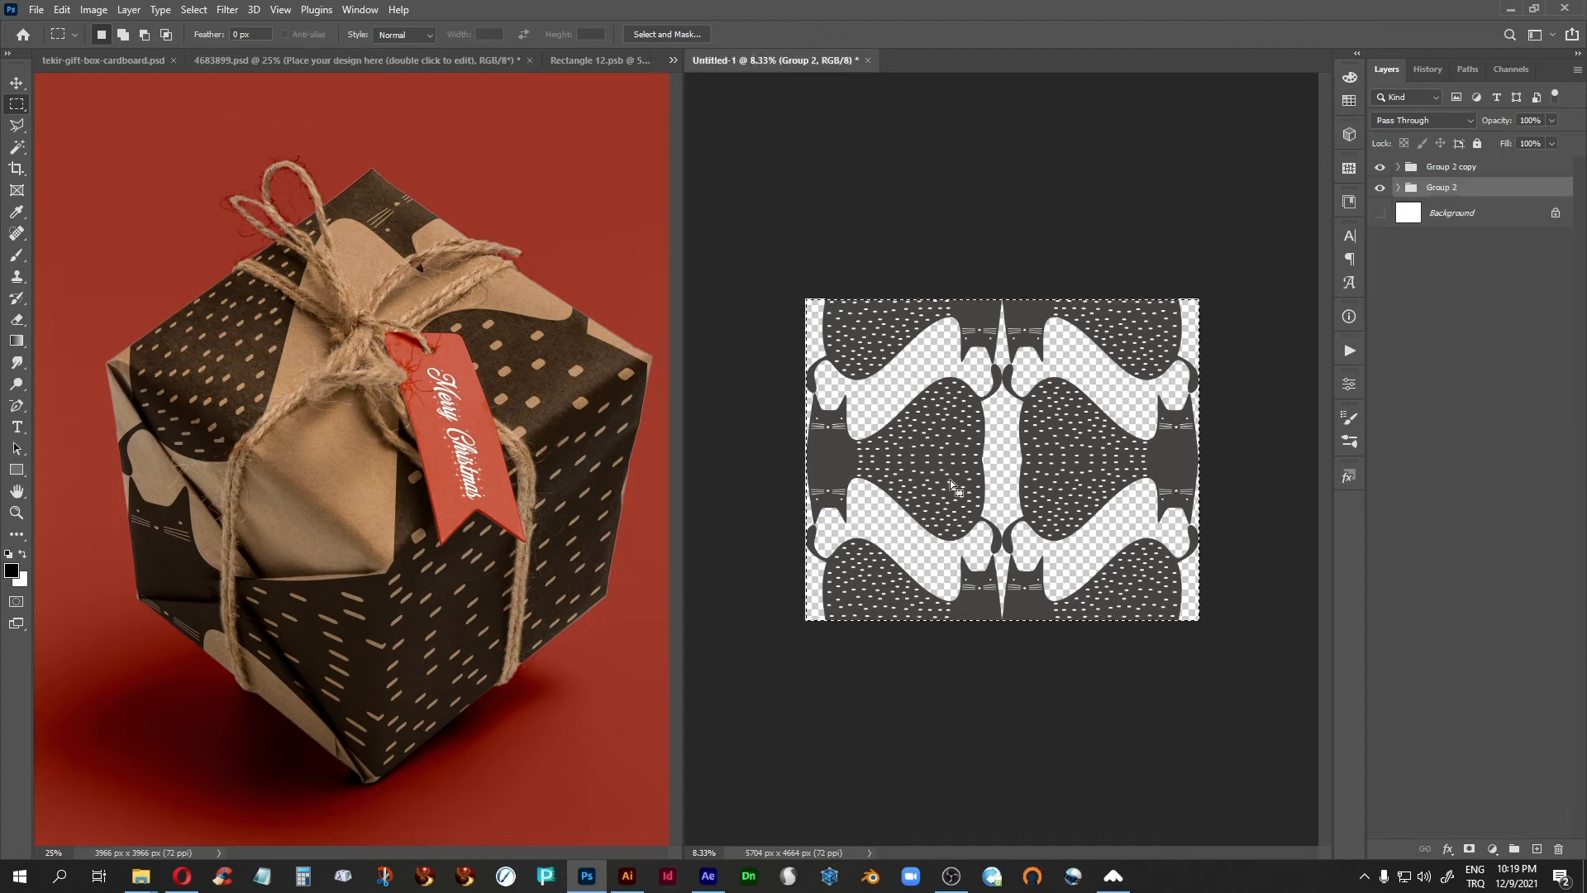
click(913, 228)
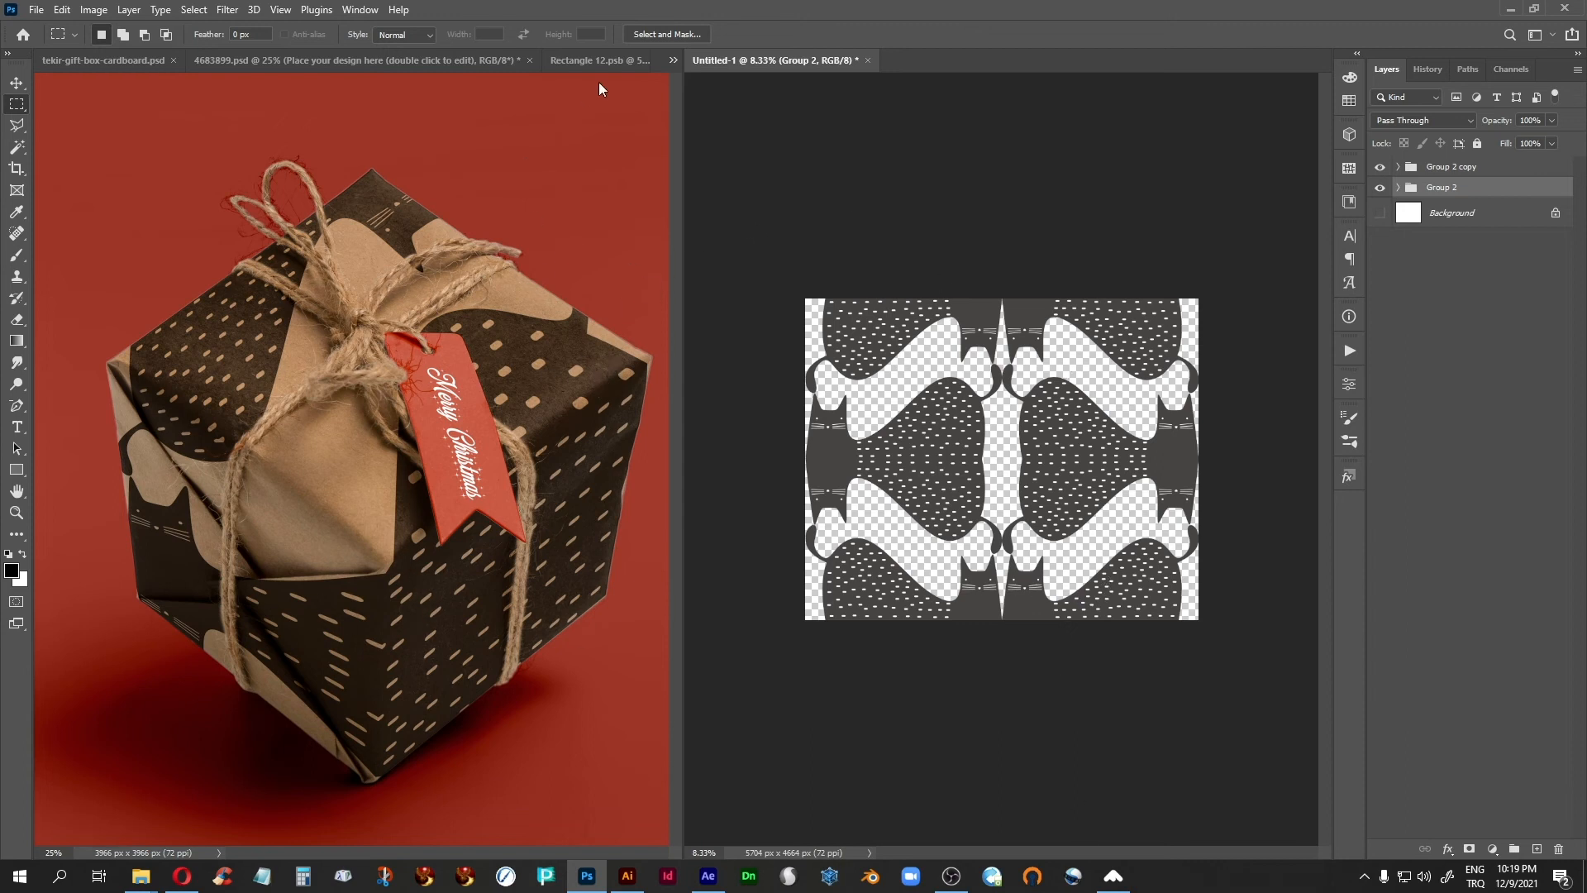
Try scales of 50, 75, 25 and 40% for Layer 1's Pattern Overlay in Rectangle 12.psb
click(600, 62)
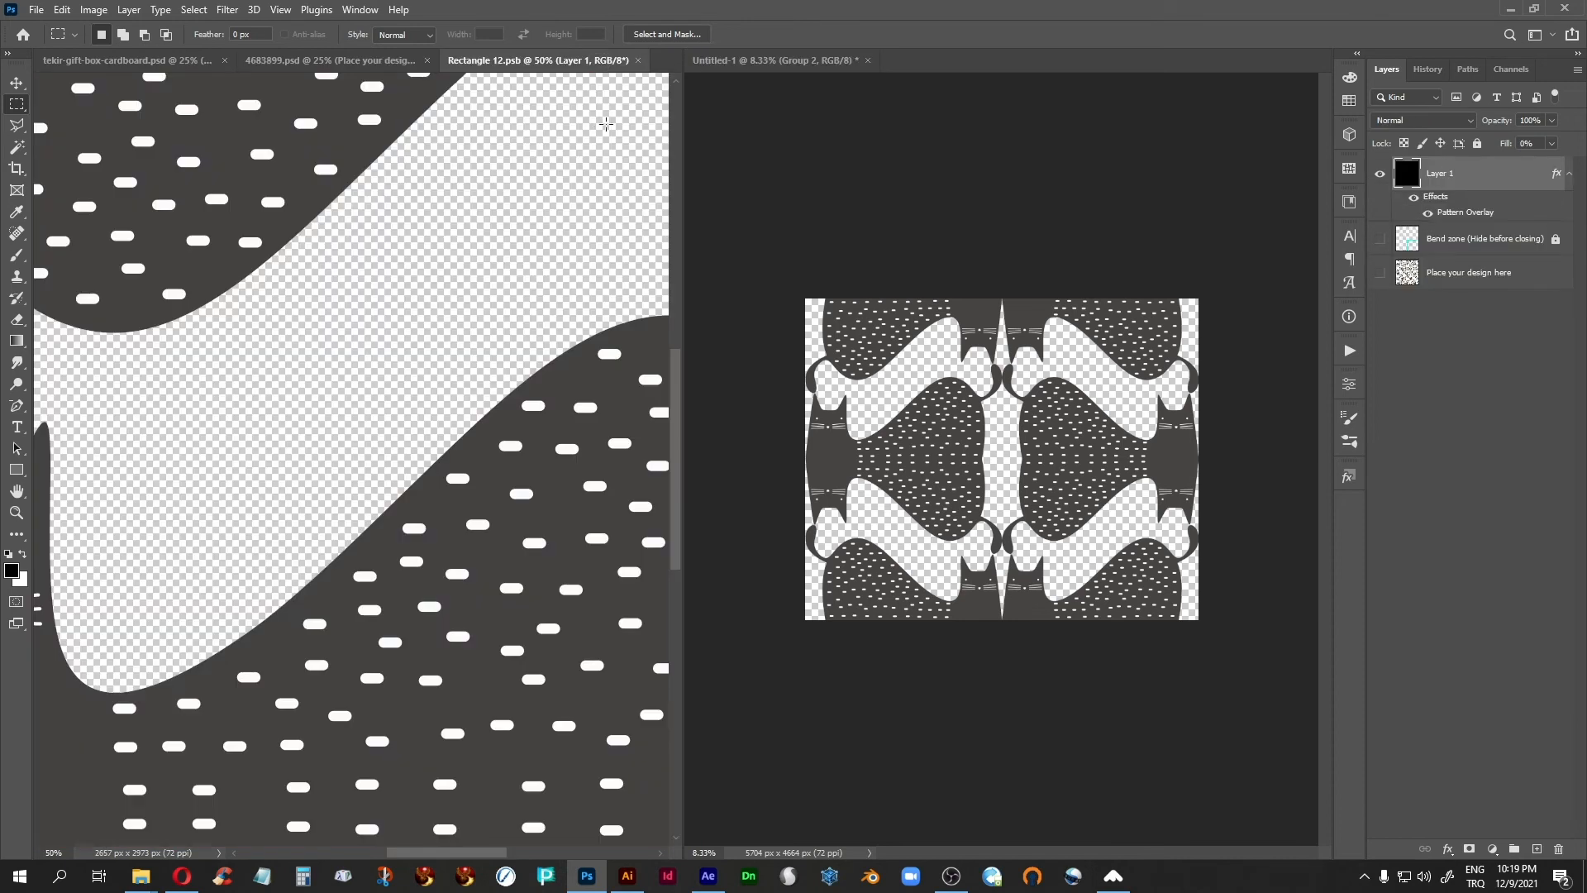
double_click(1459, 213)
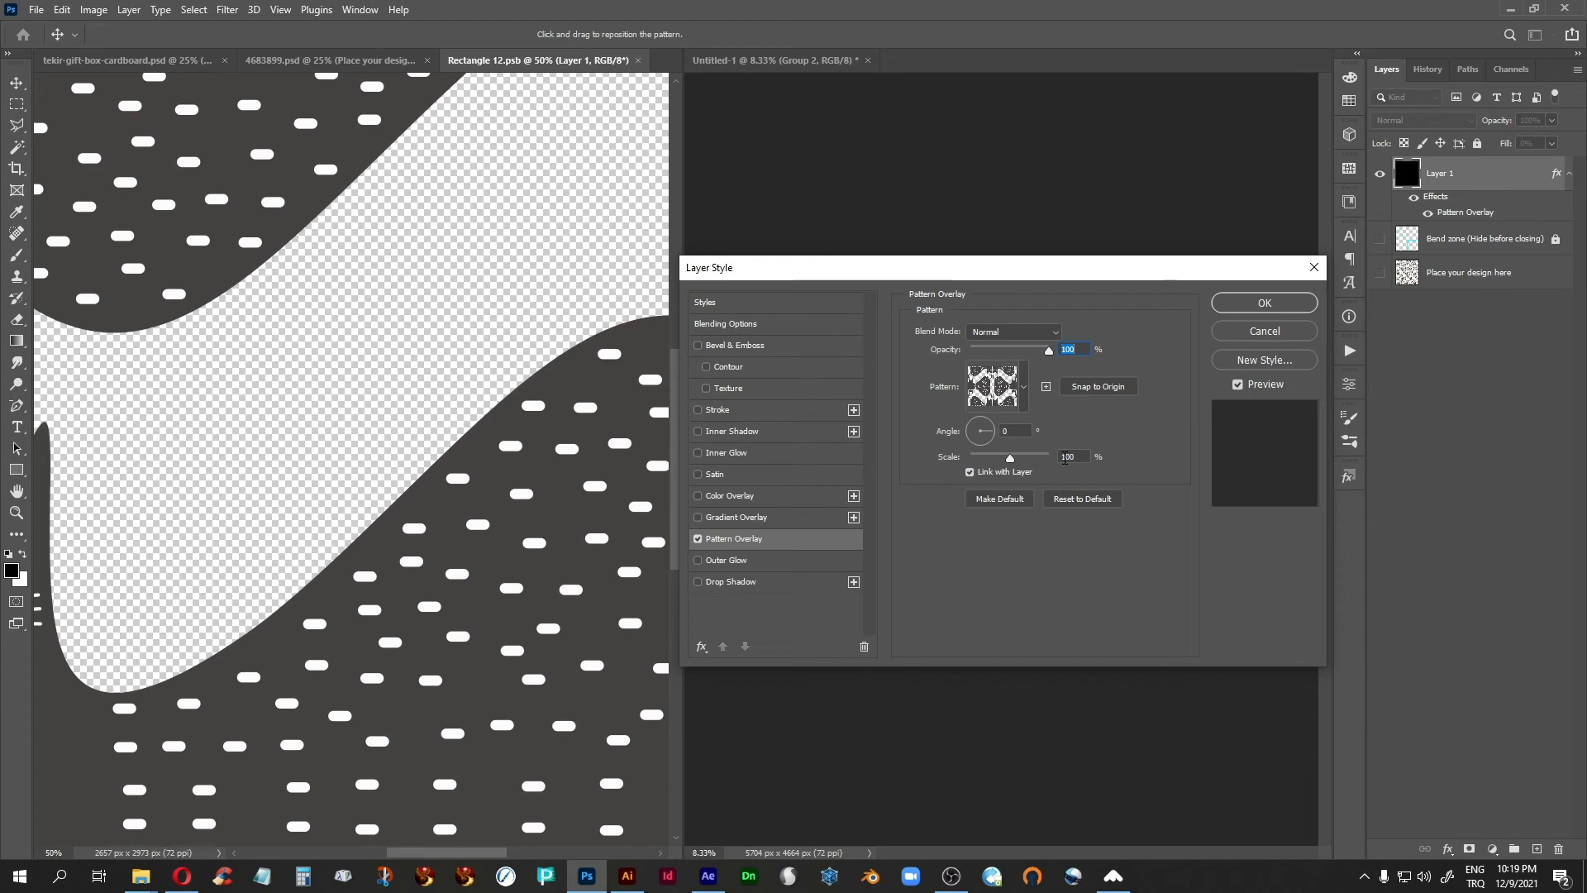
click(1068, 456)
text(50)
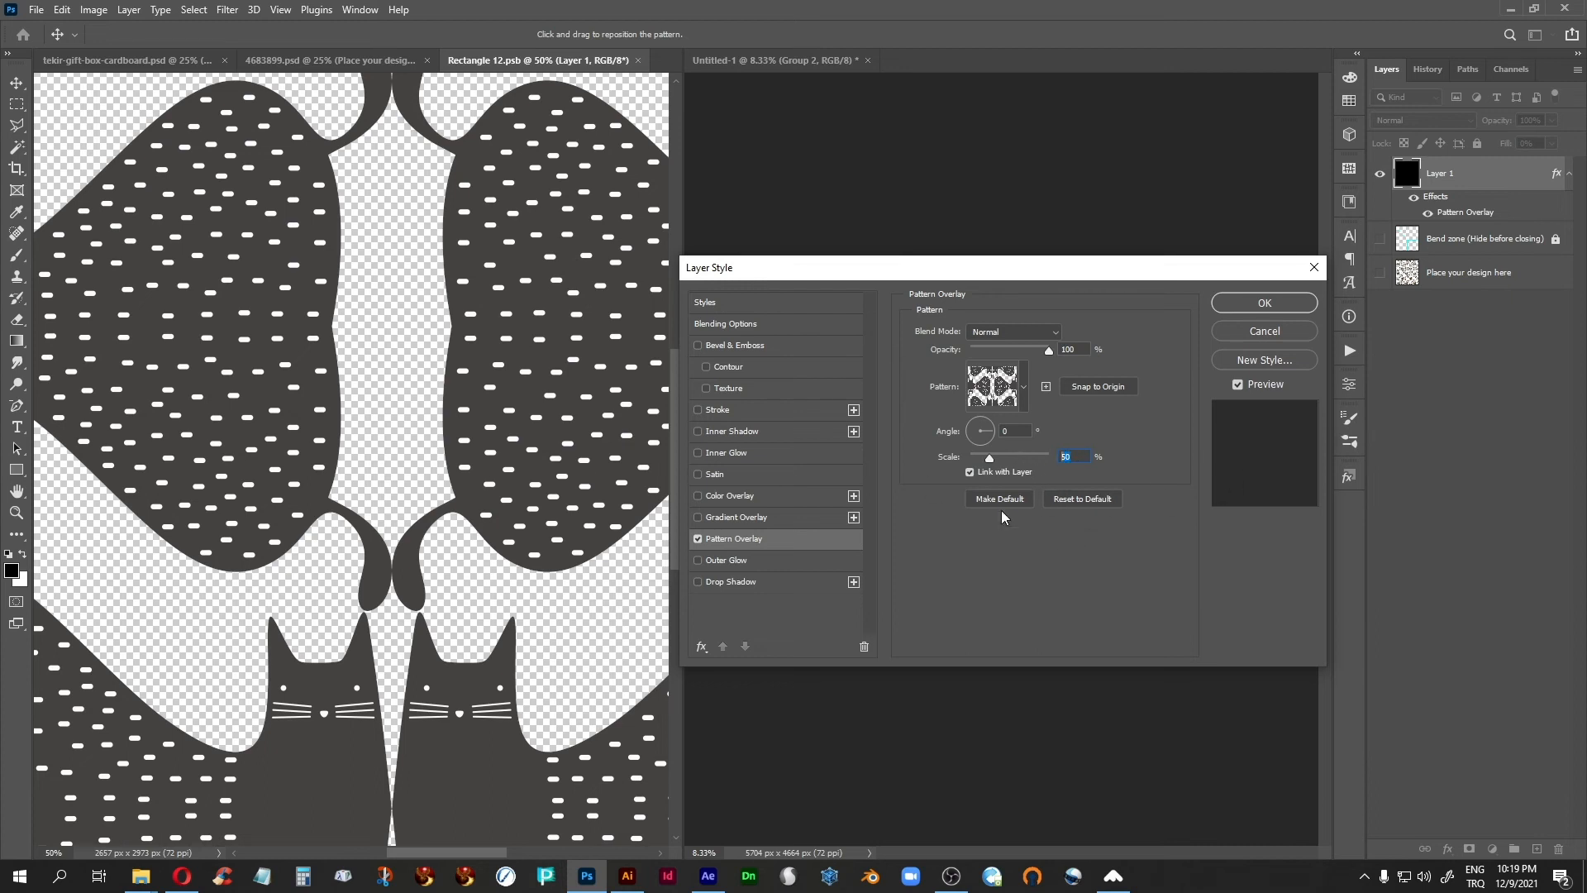
text(75)
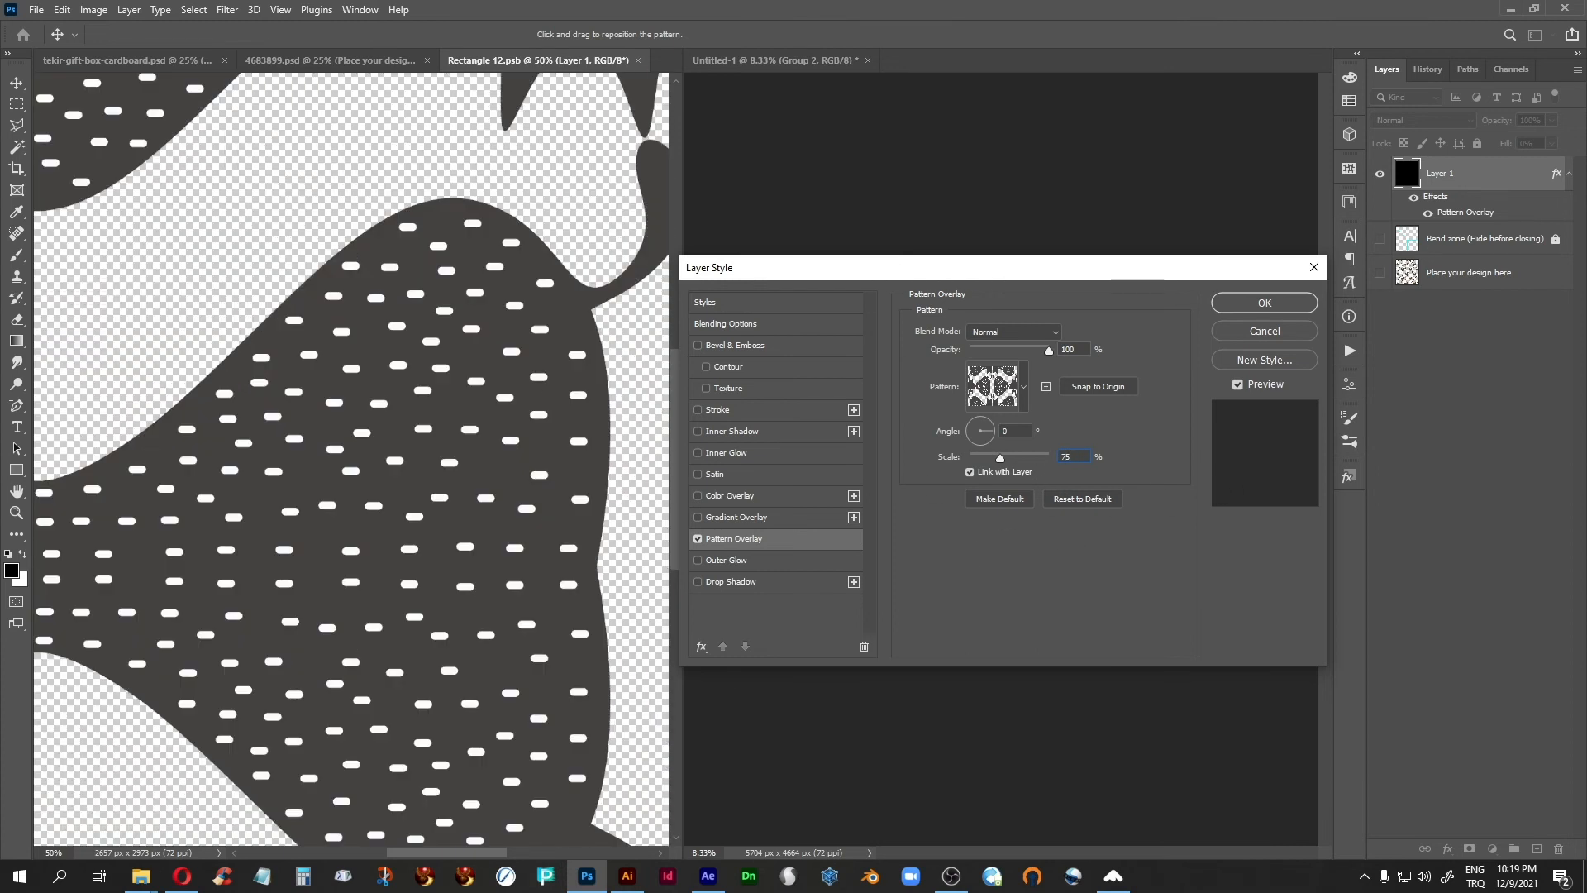
text(25)
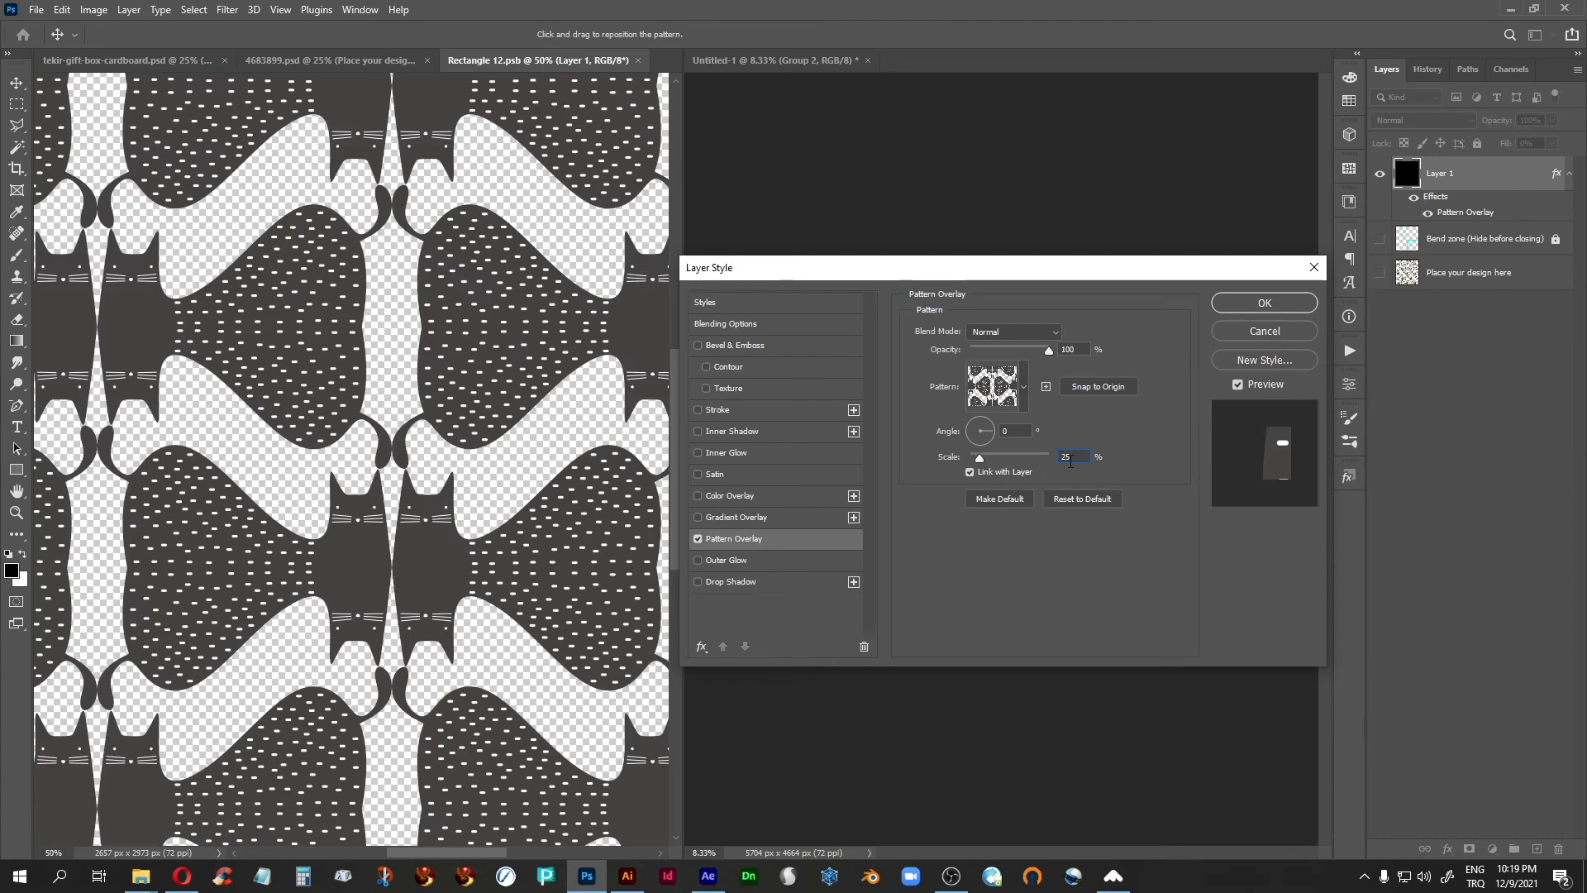
drag(1079, 456, 990, 502)
text(40)
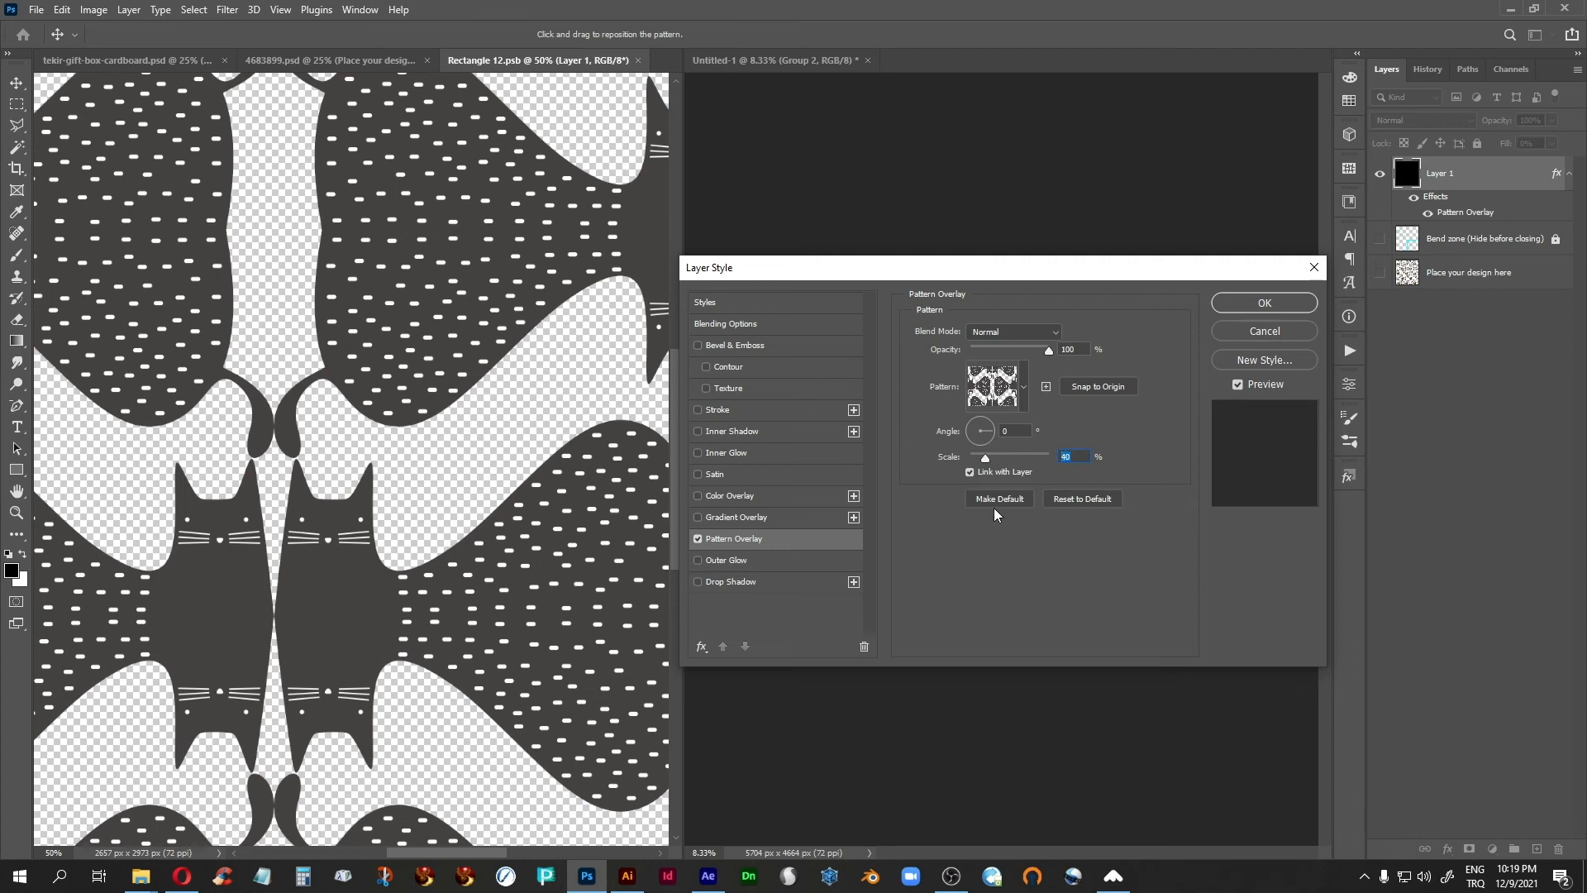
Reposition Layer 1's overlay pattern on the canvas while previewing it at 150% scale, and apply it with the scale set to 100%
text(1)
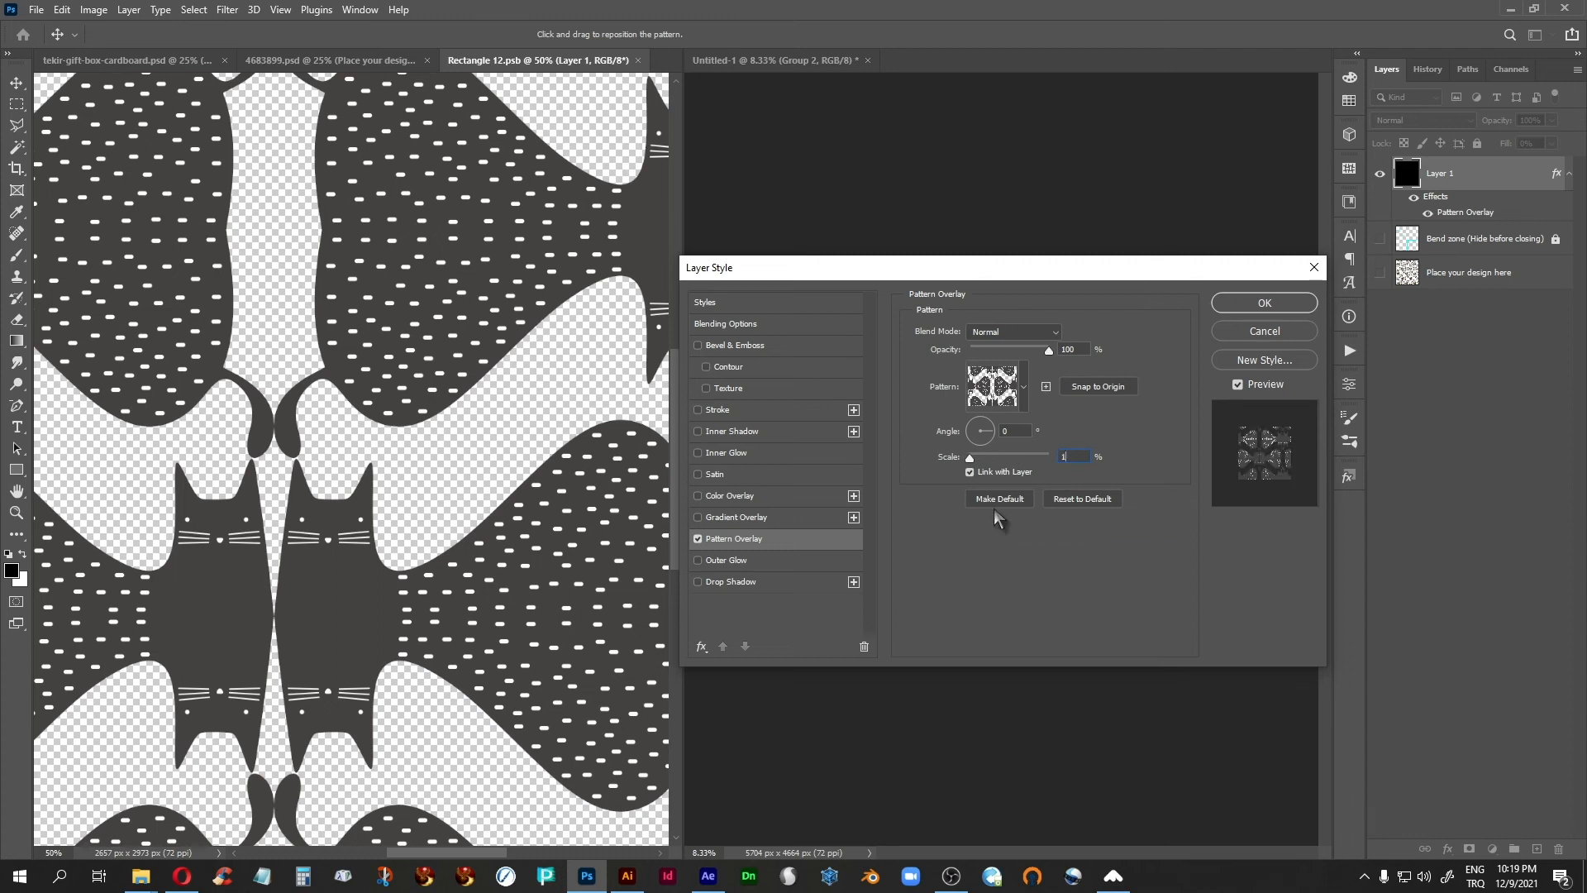
text(50)
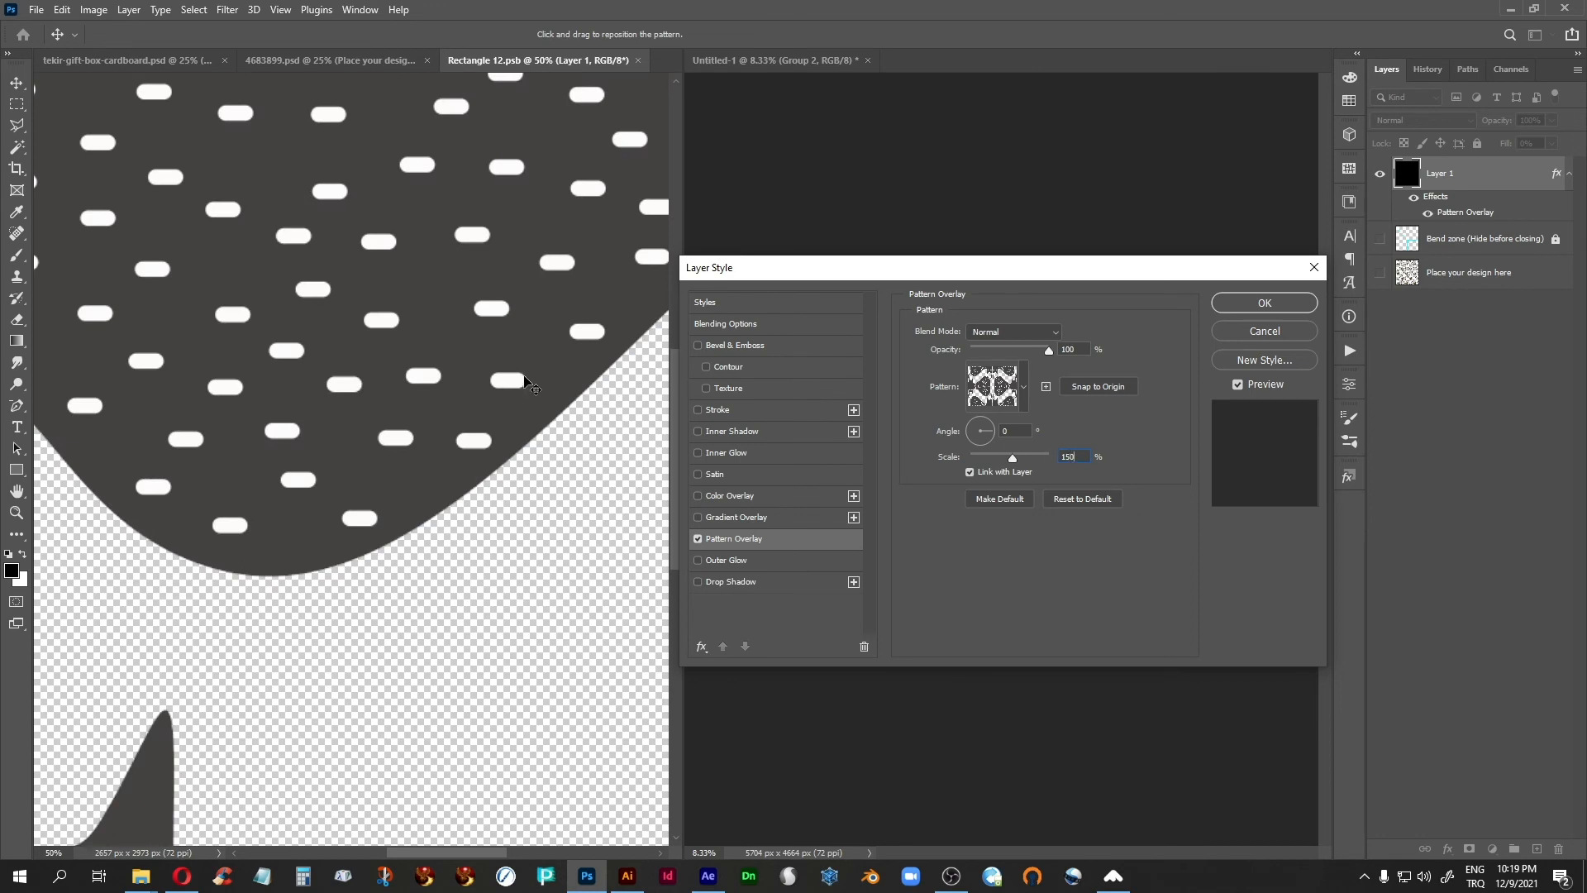
drag(528, 353, 297, 624)
drag(579, 331, 320, 312)
drag(248, 376, 777, 307)
drag(207, 463, 341, 443)
drag(452, 473, 383, 401)
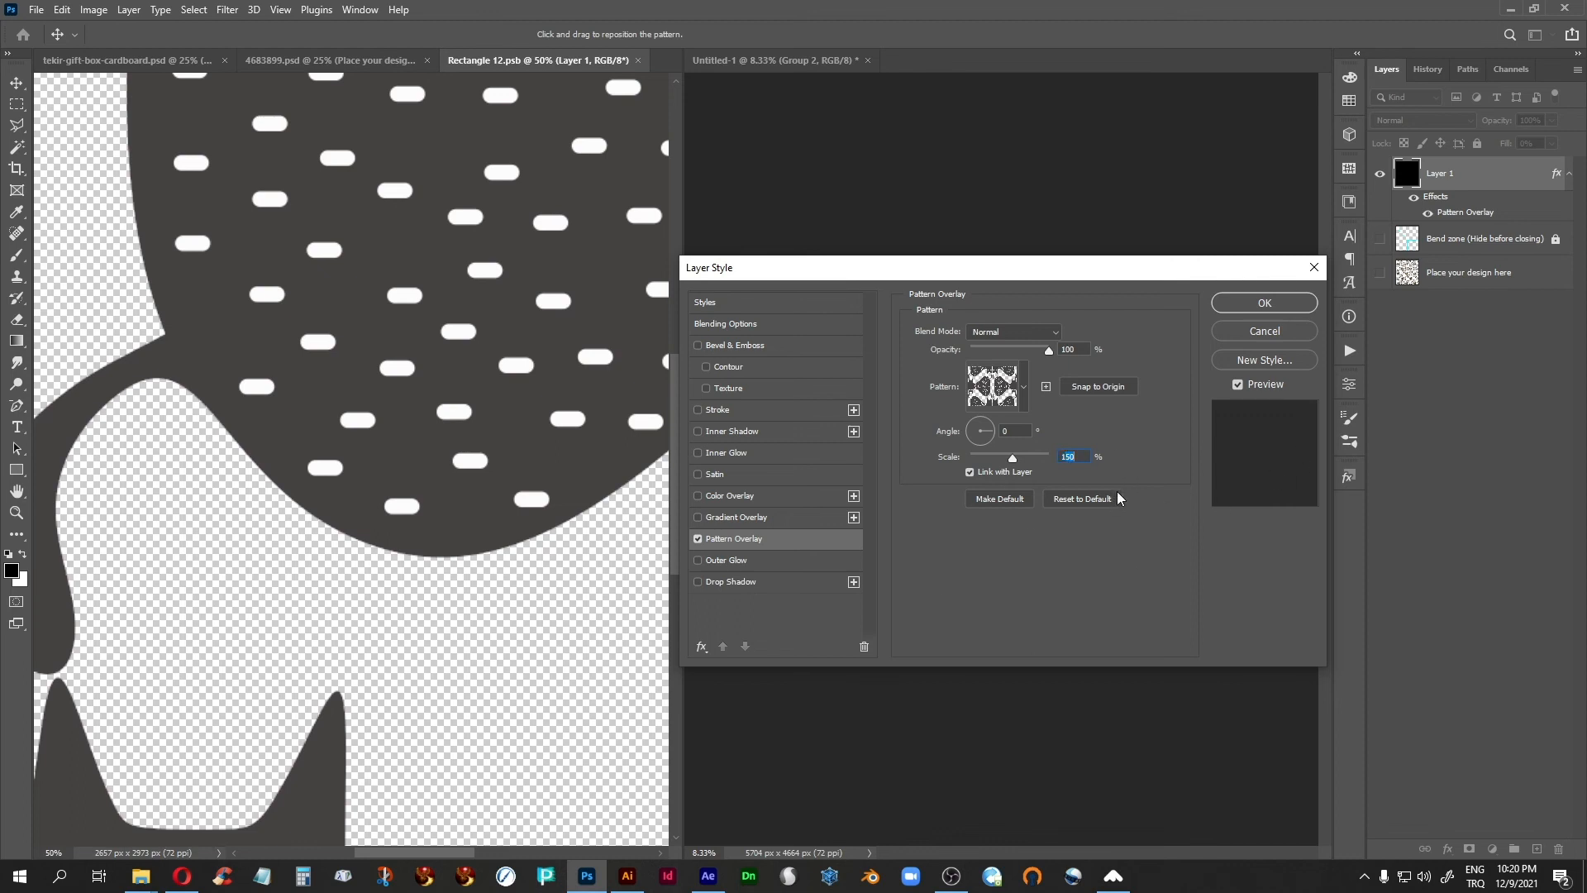
text(100)
click(1248, 303)
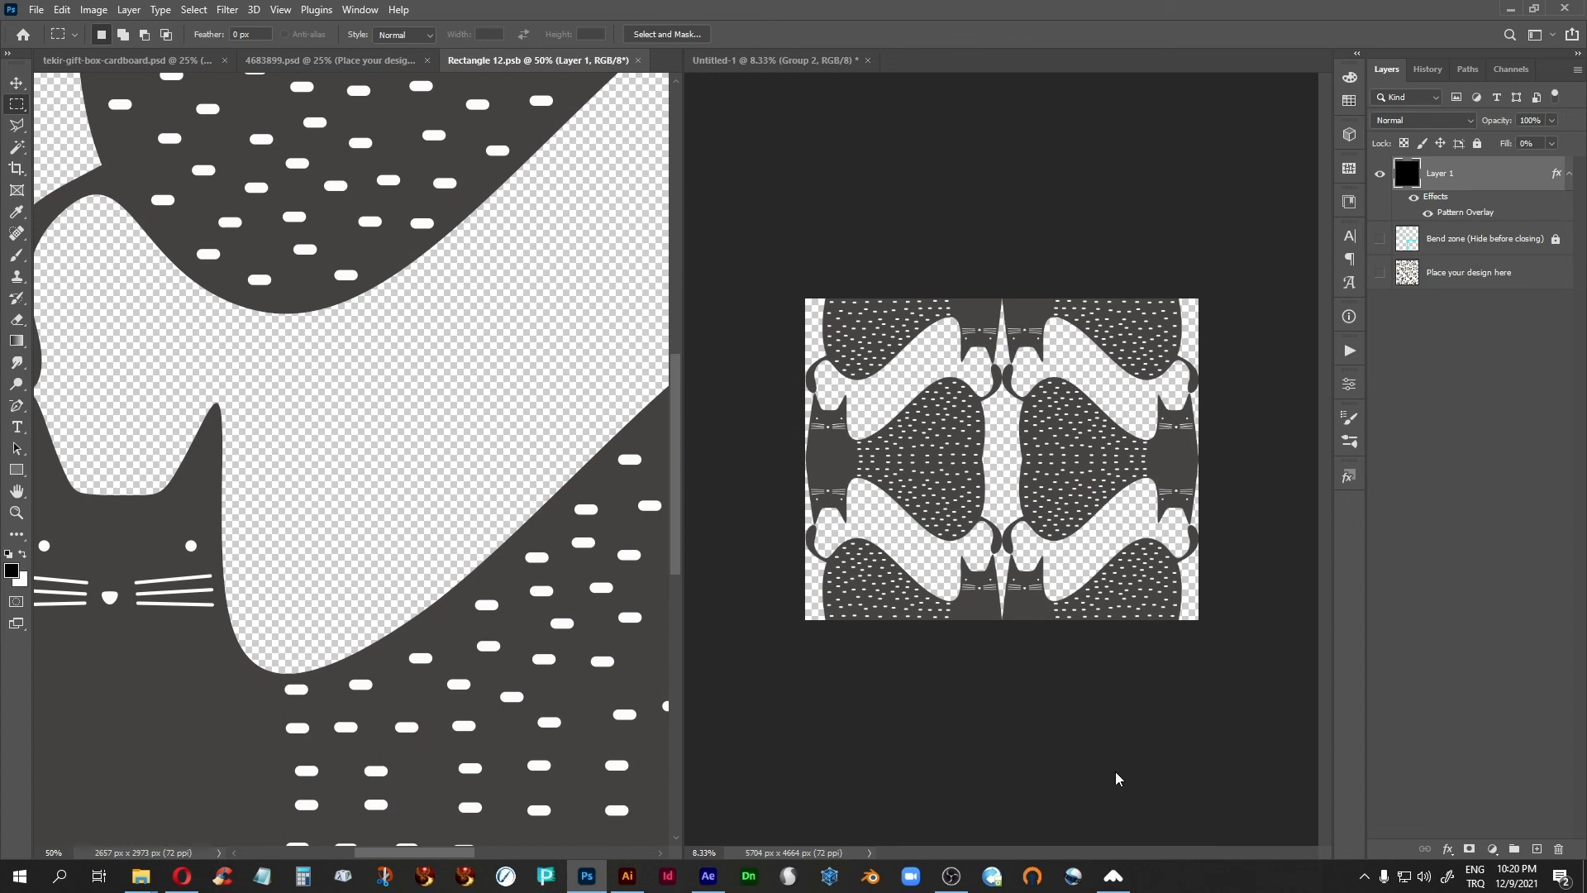
Compare the gift box in 4683899.psd with tekir-gift-box-cardboard.psd, and view the latter in full-screen mode
click(311, 60)
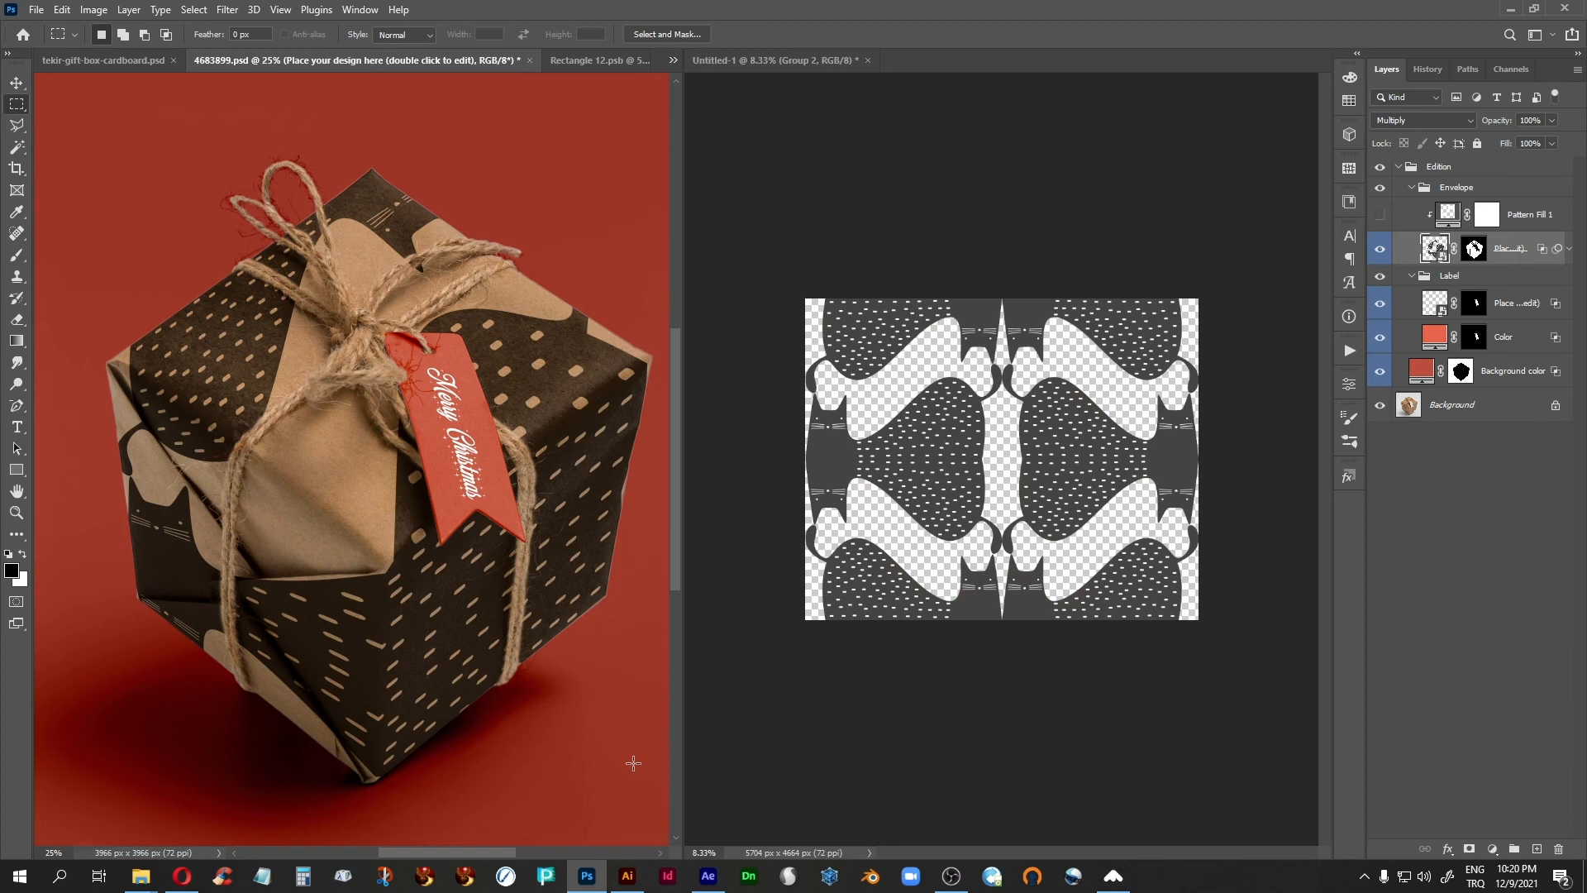
click(121, 59)
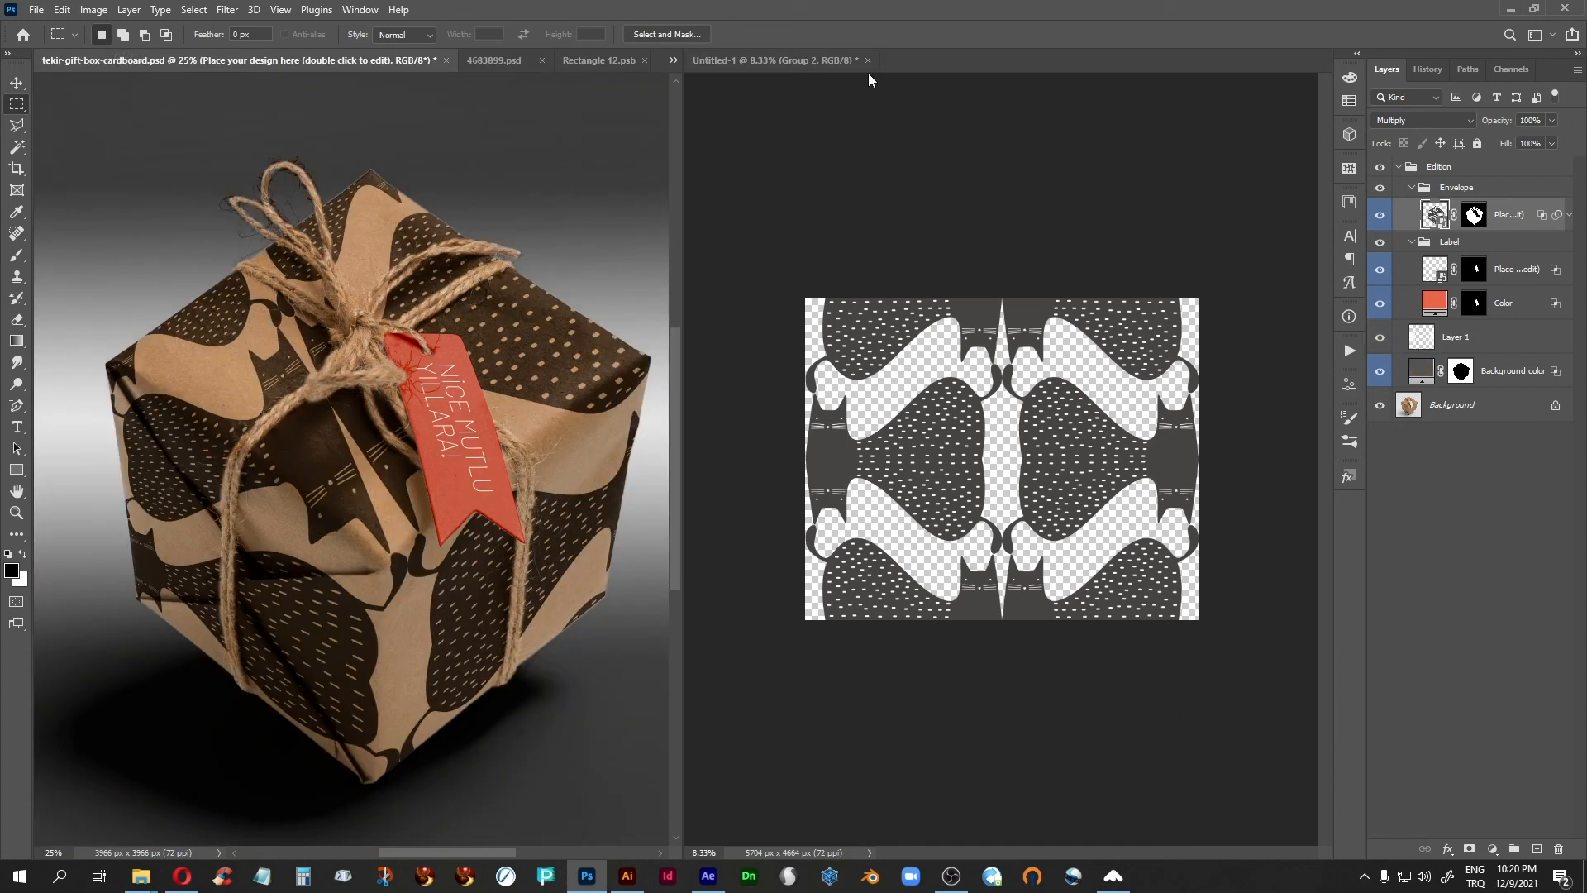
click(844, 65)
click(354, 59)
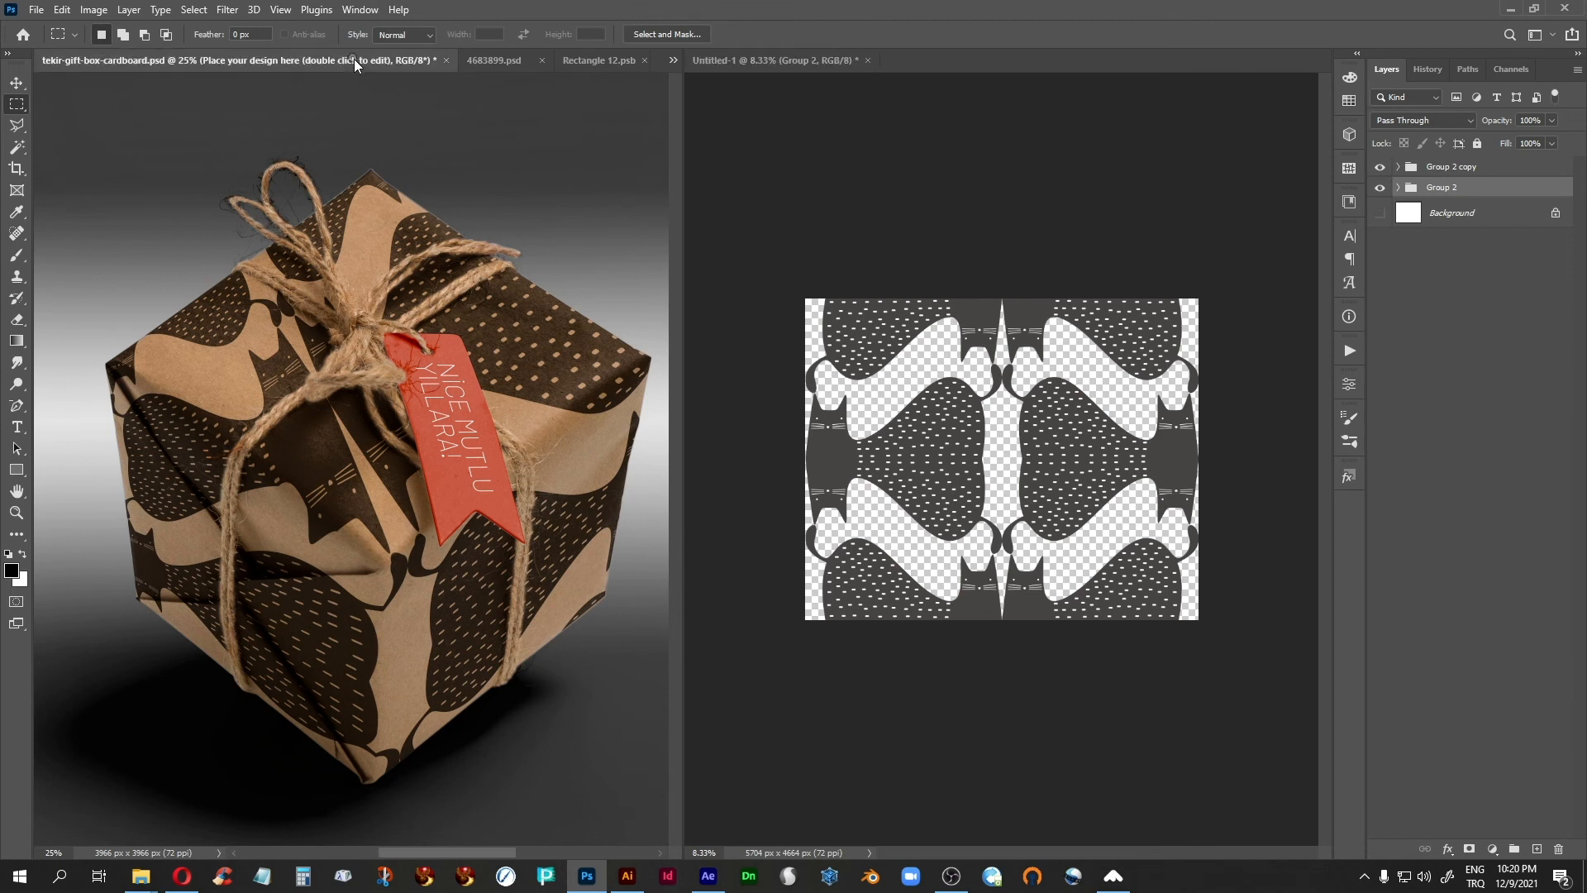
key(f)
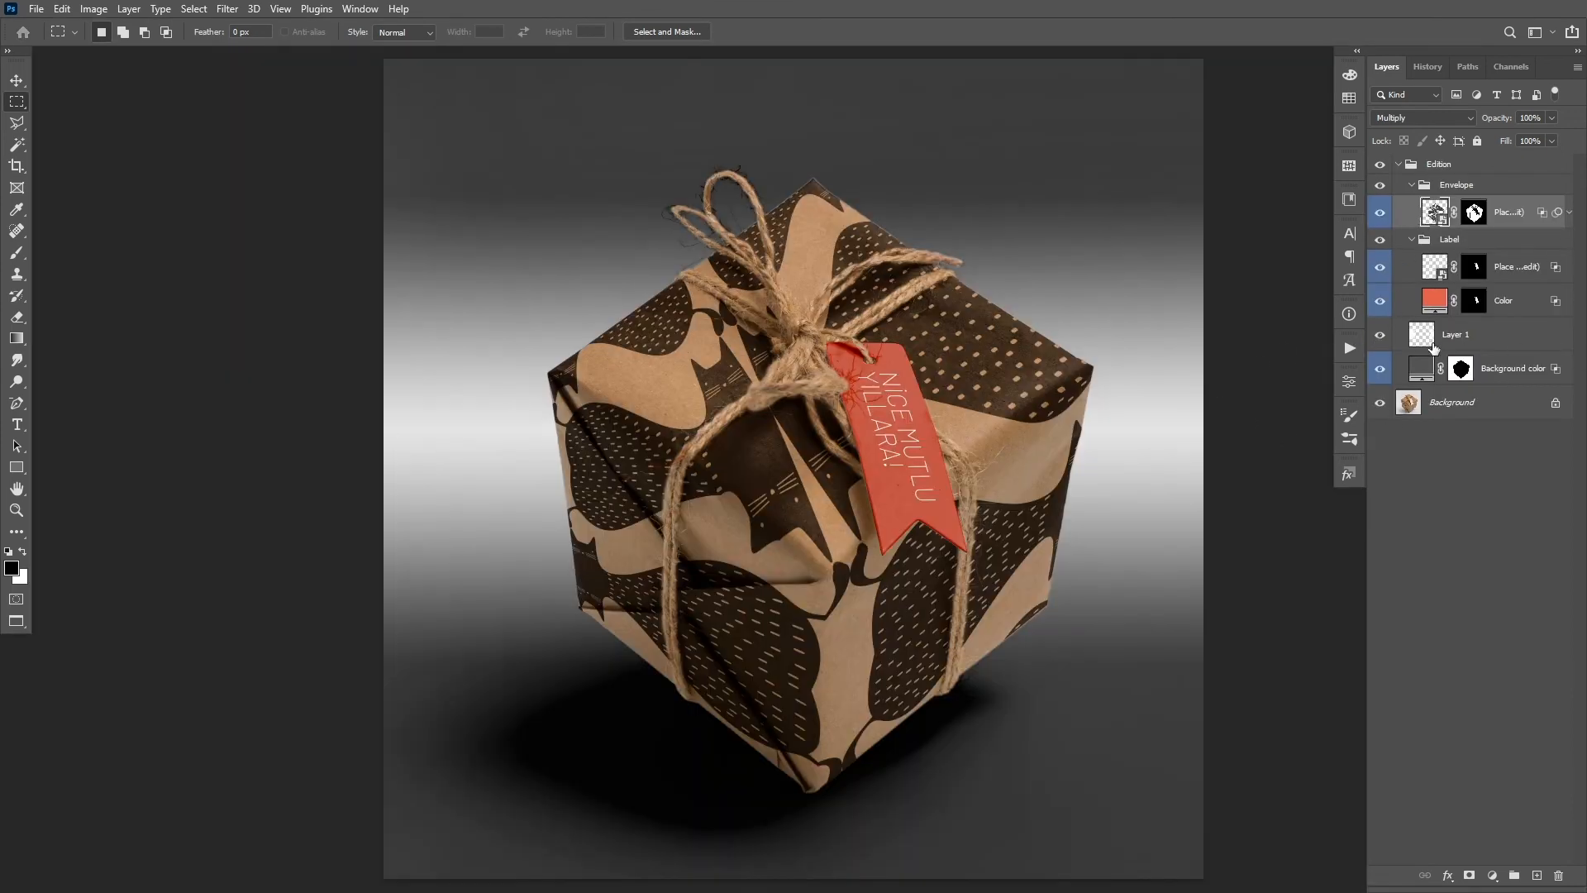
Activate the Move tool, recheck 4683899.psd, and bring tekir-gift-box-cardboard.psd back to full-screen mode
click(16, 80)
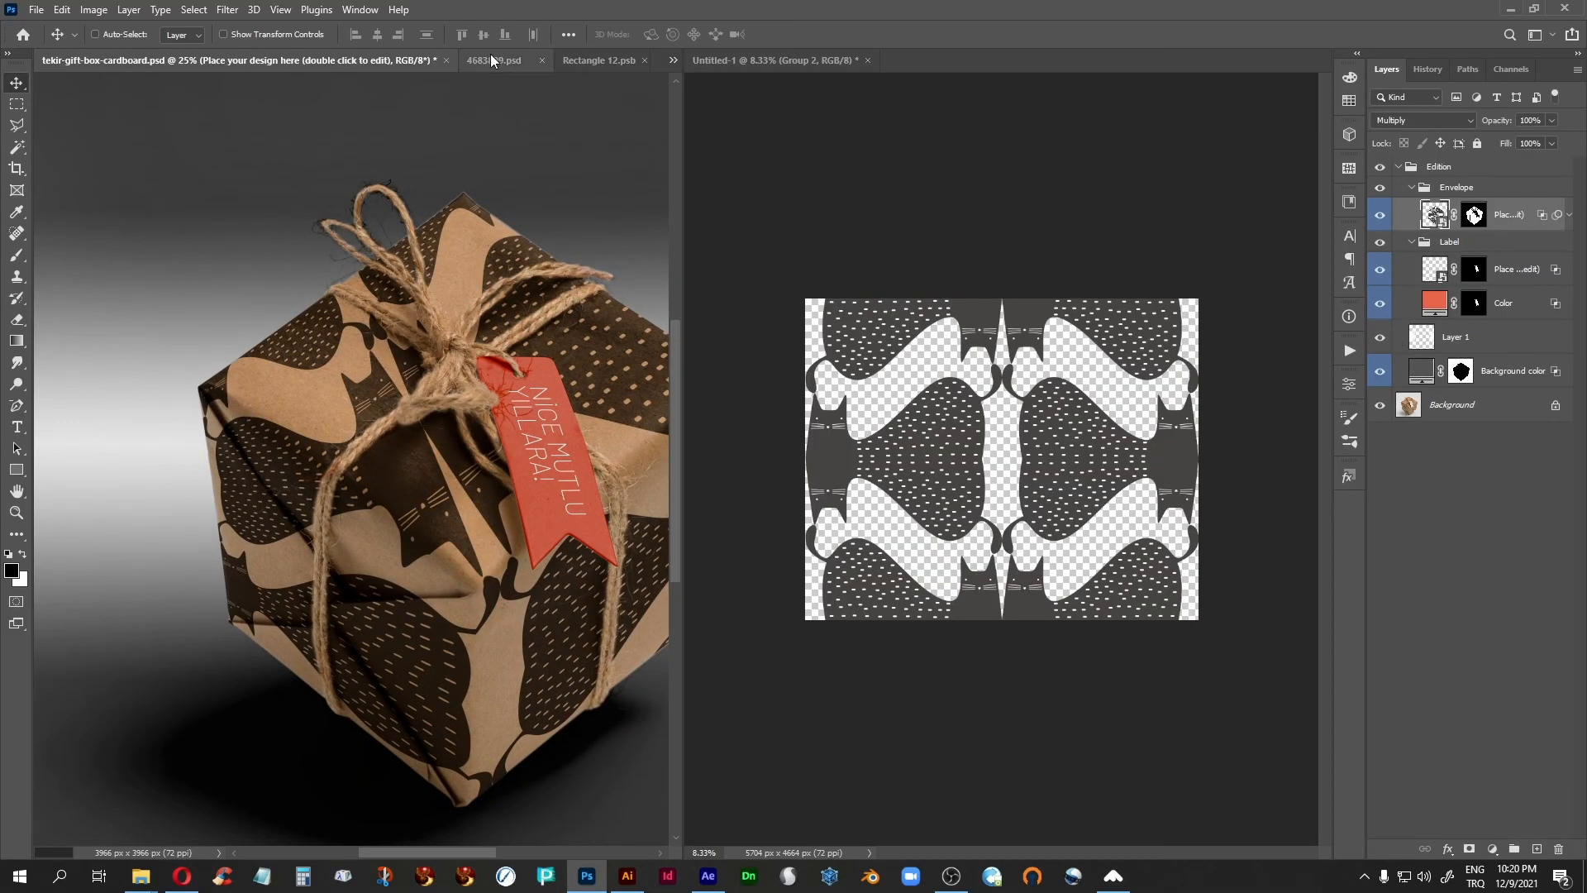
click(491, 58)
click(126, 59)
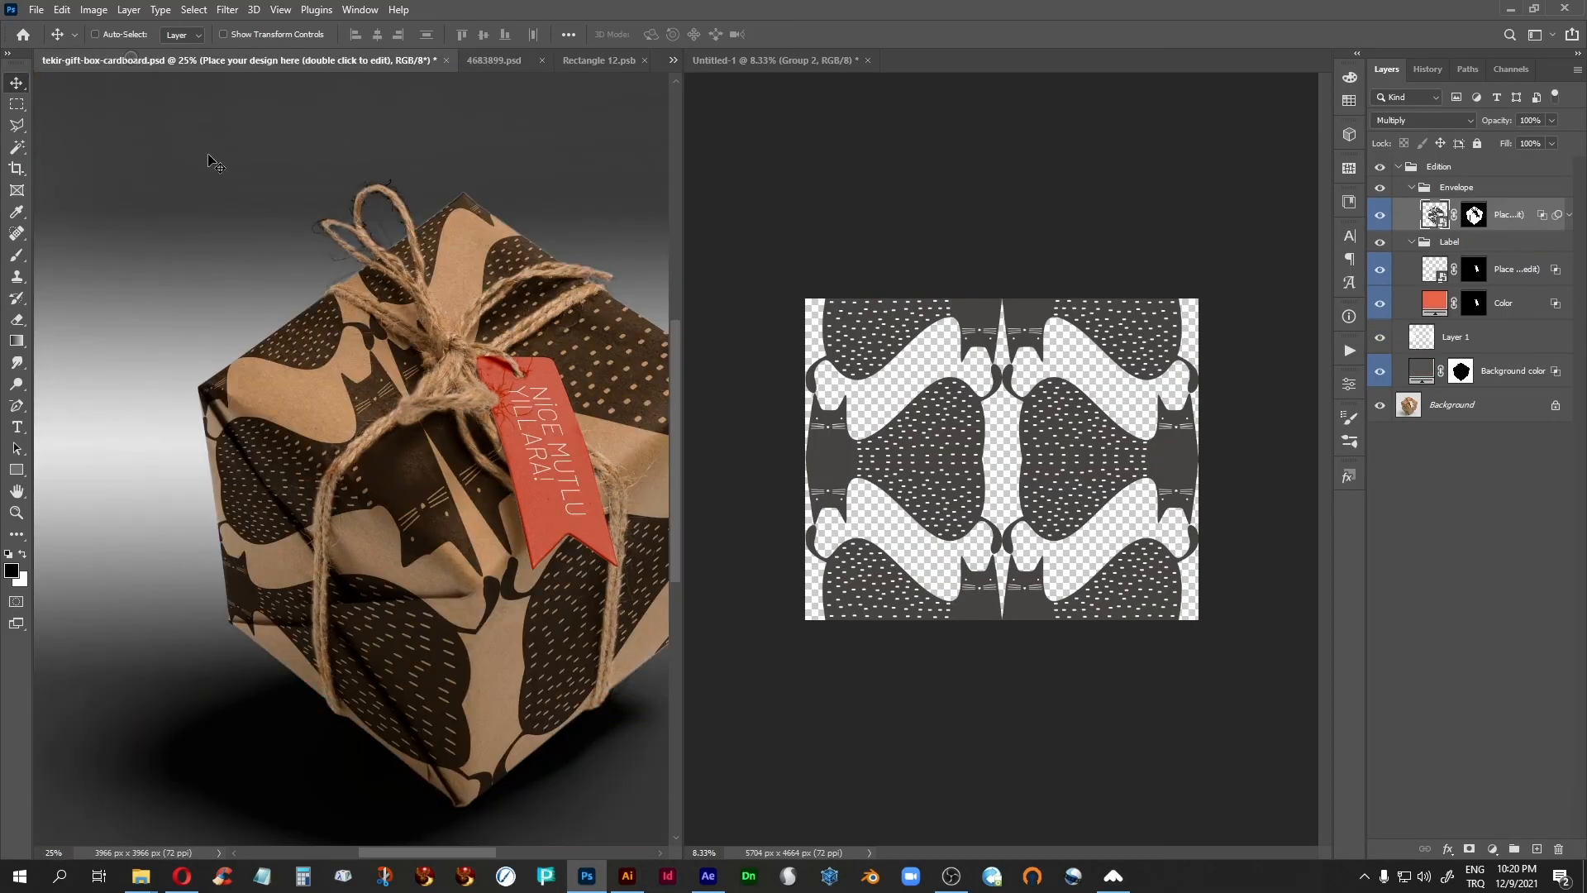
key(f)
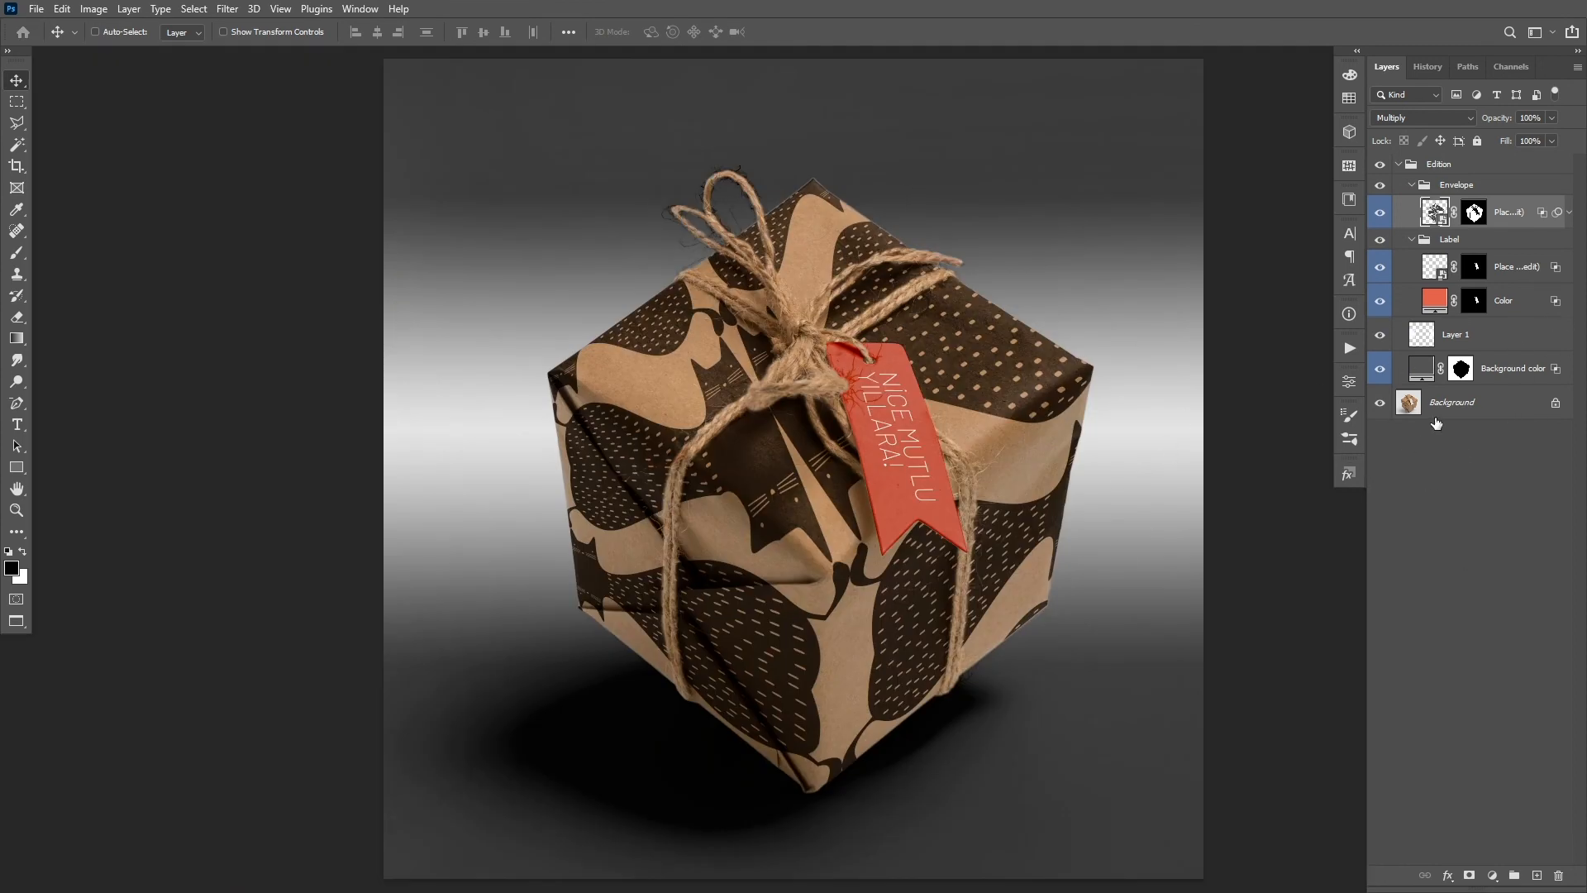
Load the Background color layer's mask as a selection to examine the area around the box, and clear it with Layer 1 active
ctrl+click(1463, 372)
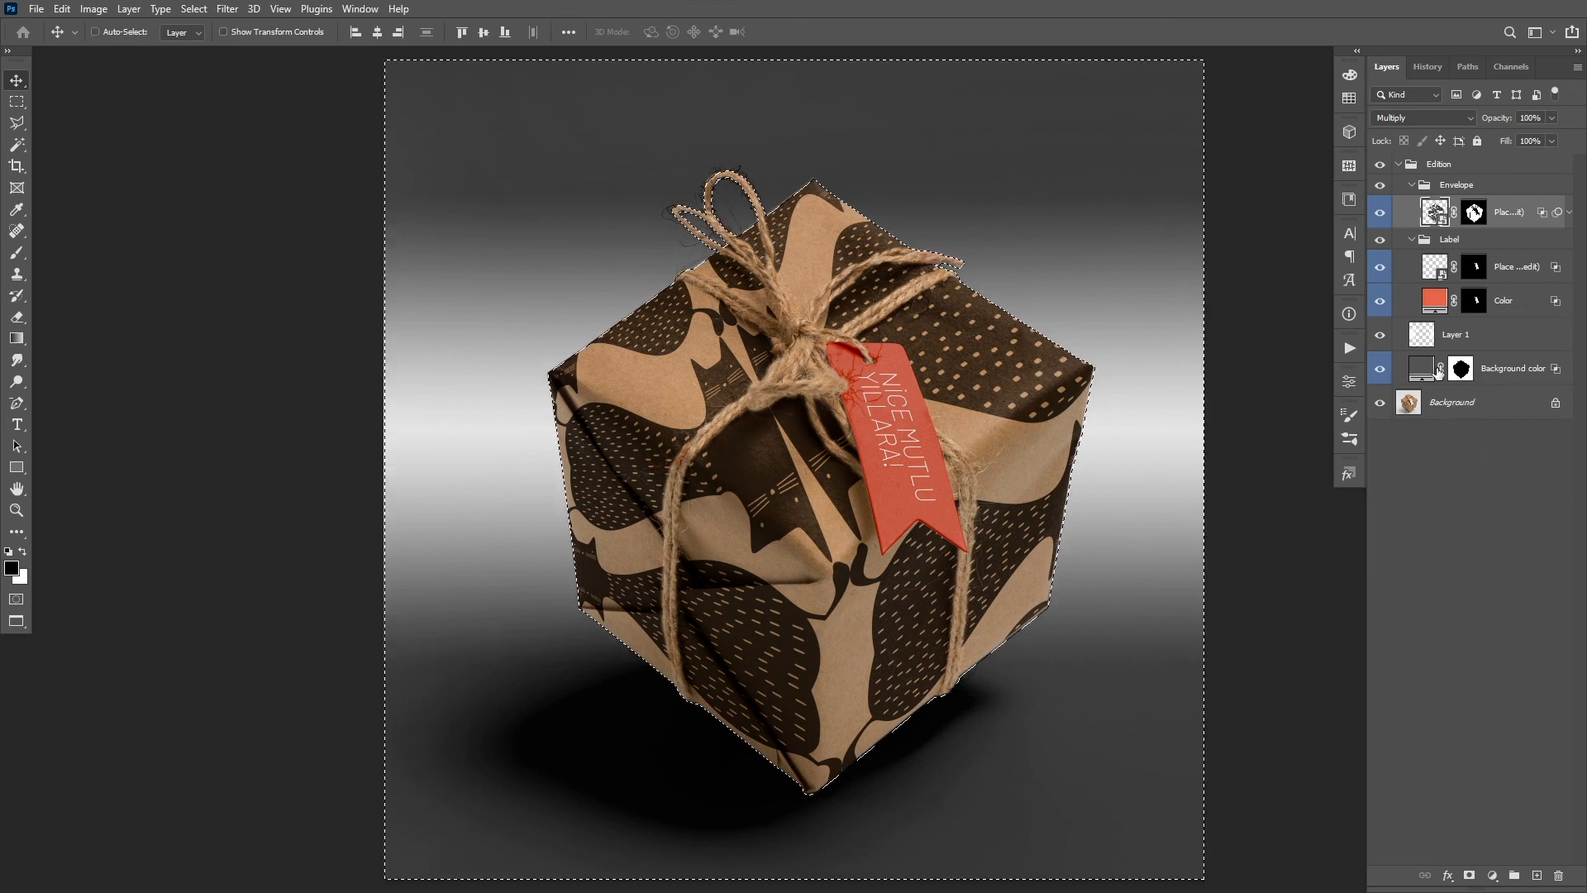
click(1469, 373)
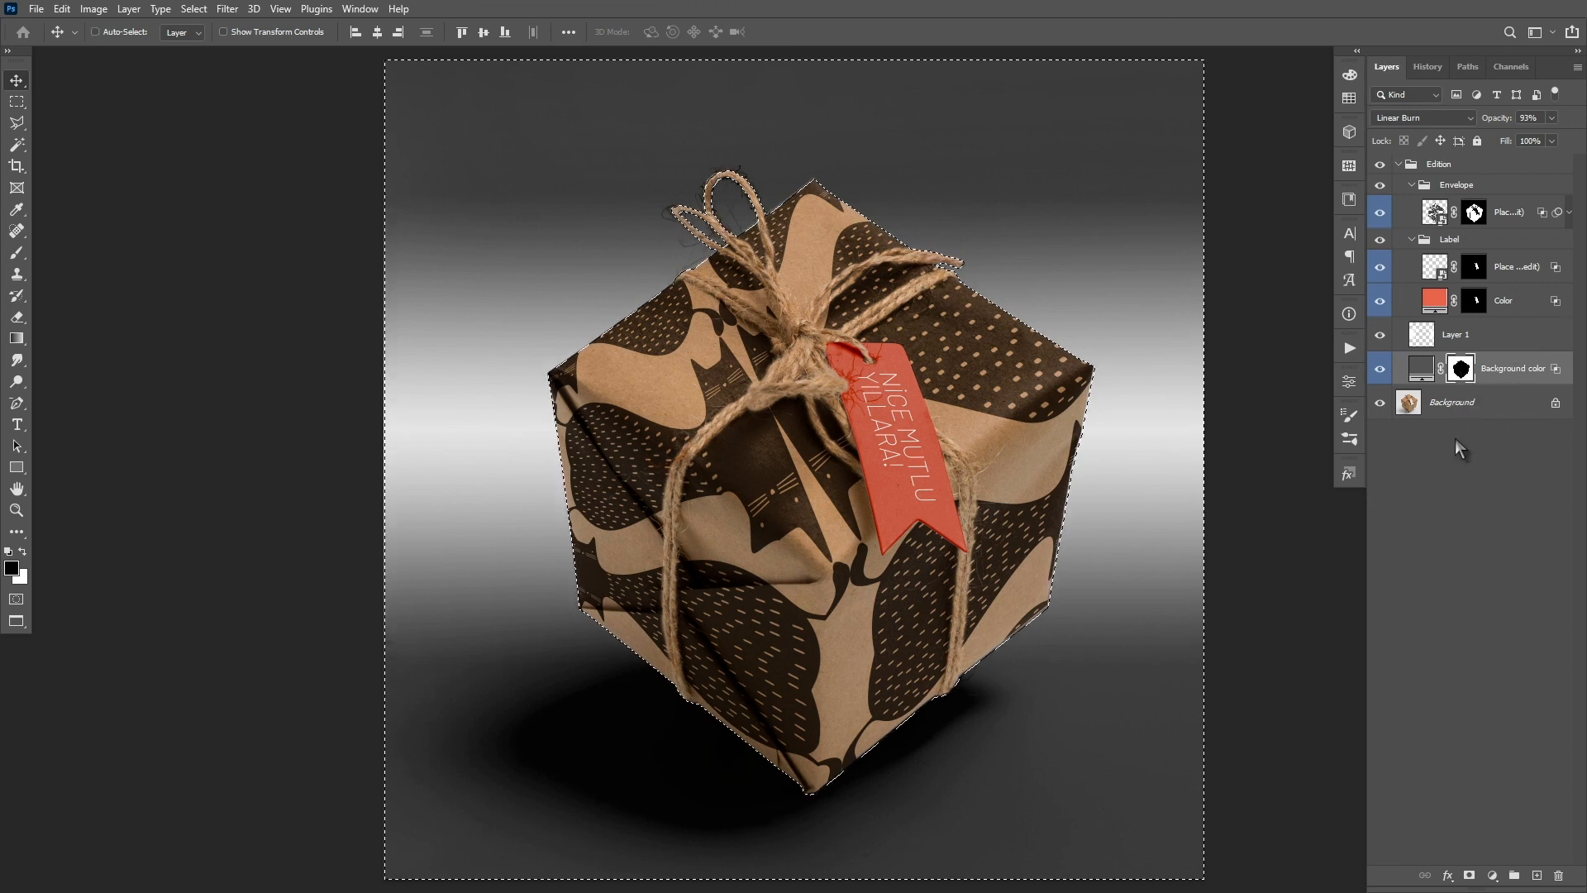
click(1422, 348)
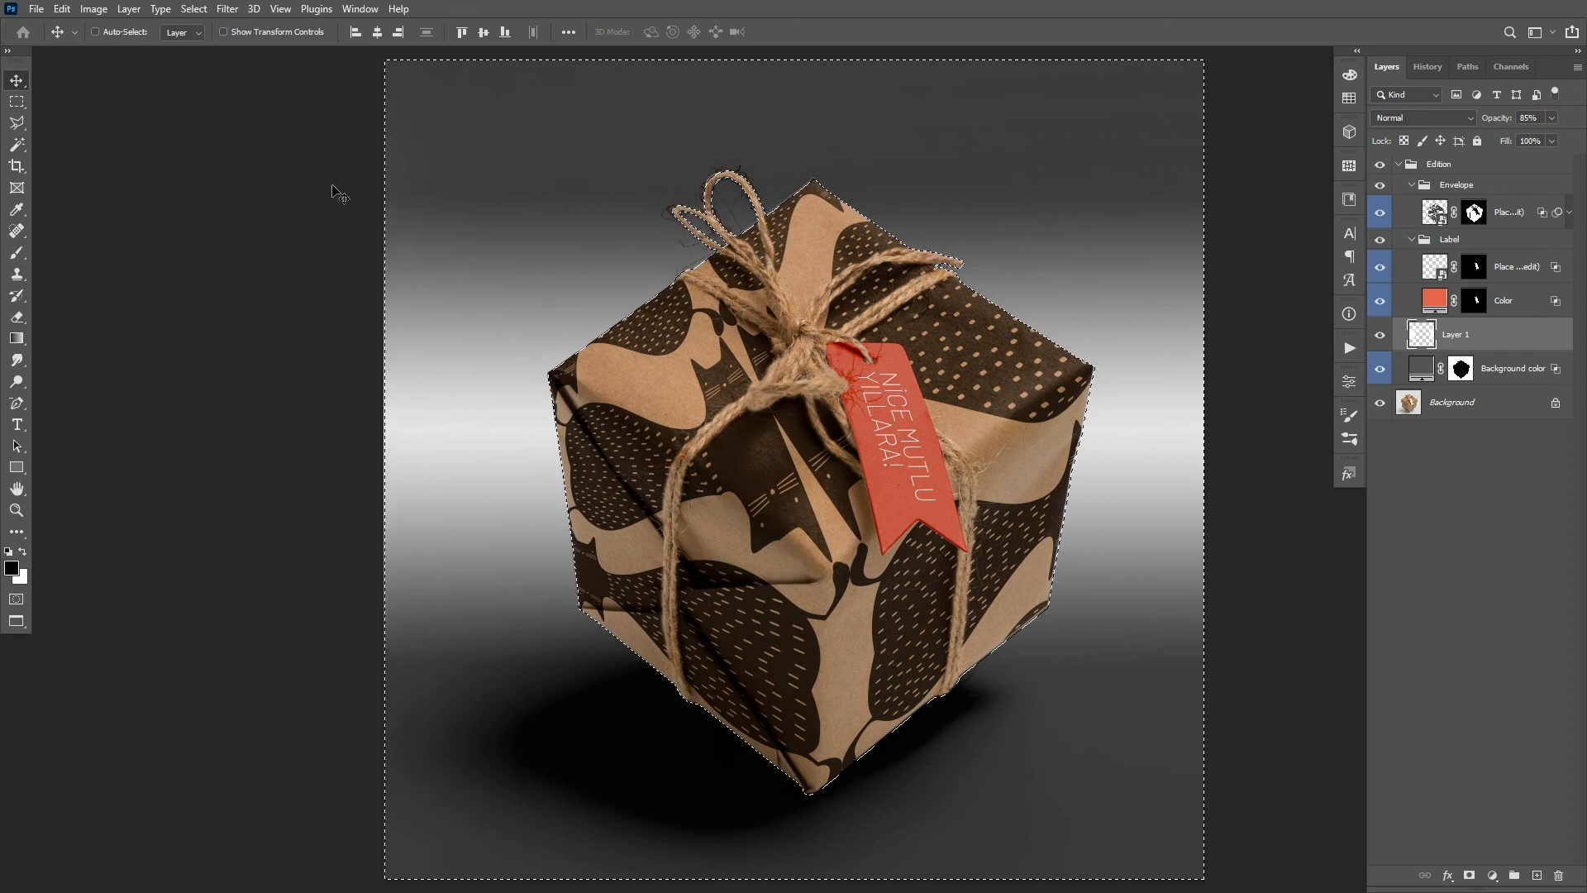
click(16, 100)
click(228, 443)
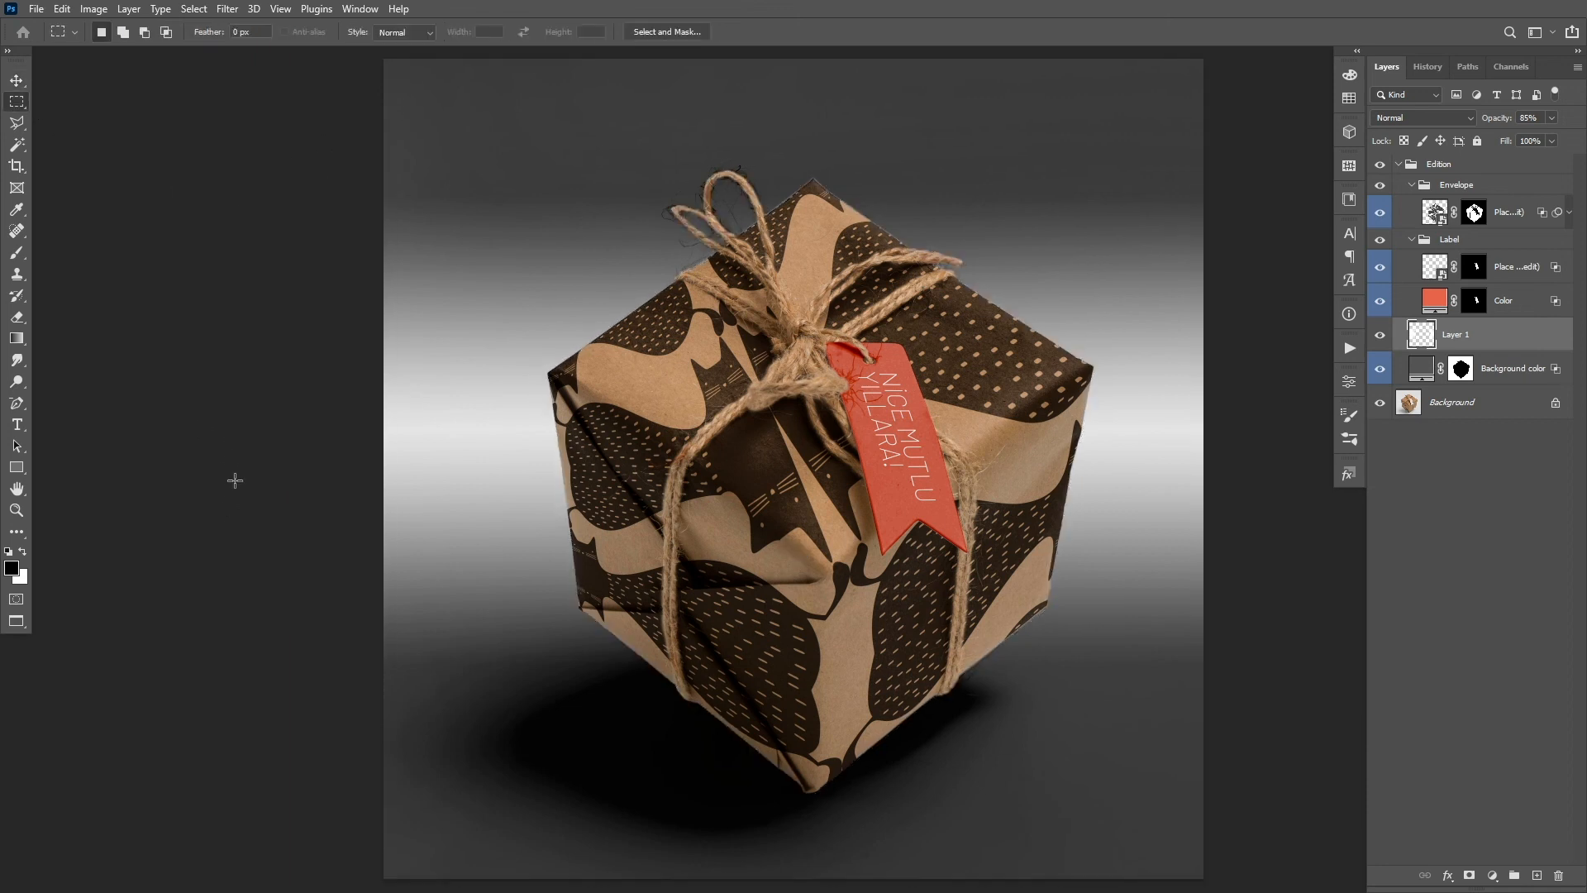